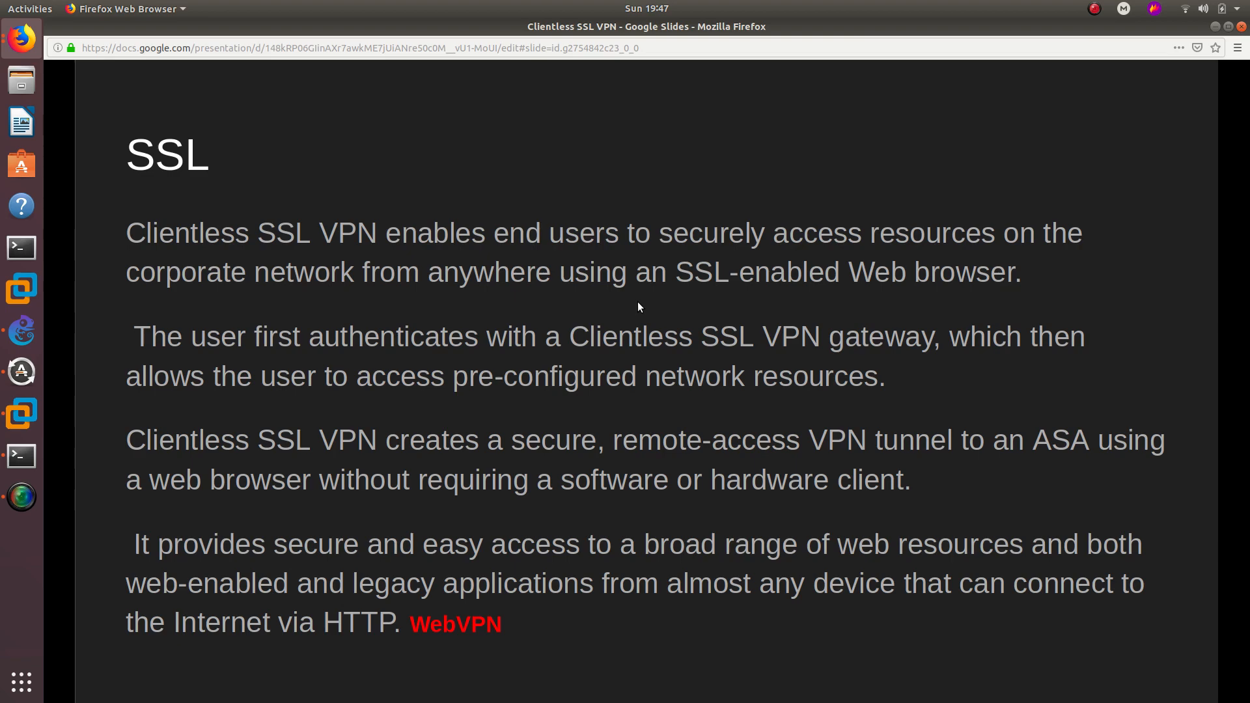
- Leave the full-screen SSL VPN slideshow and switch to the GNS3 Security Lab topology
key("Escape")
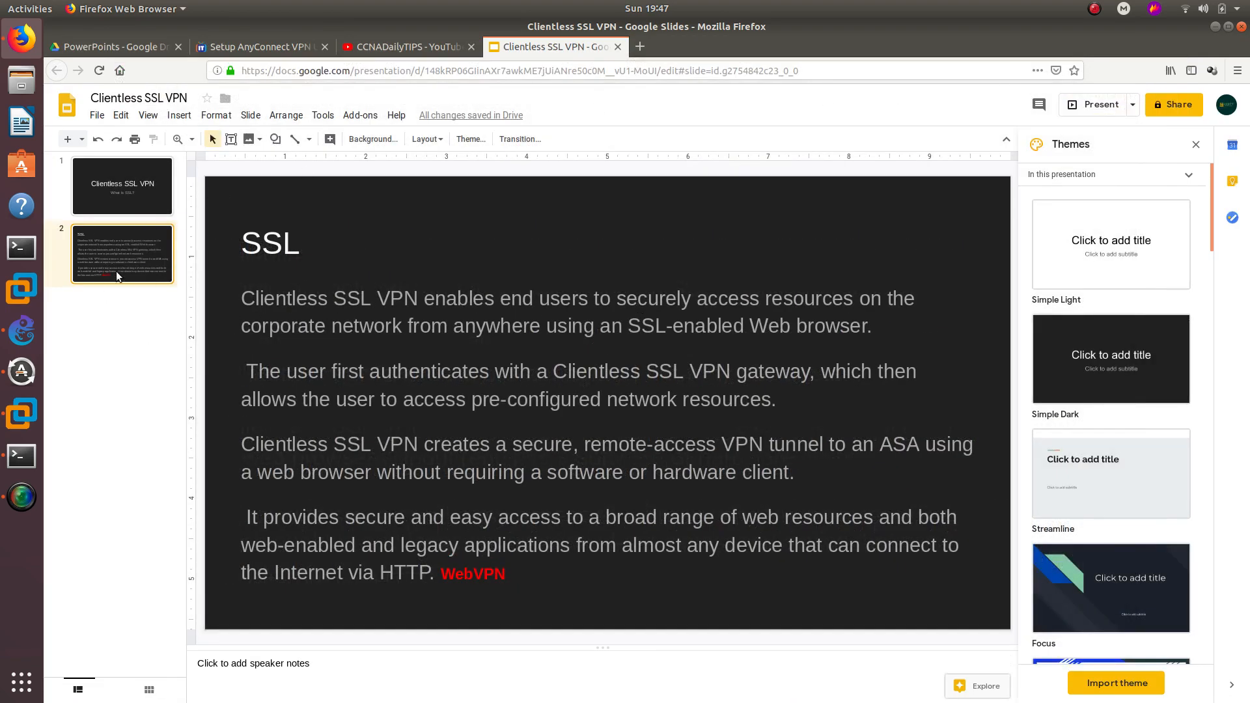
left_click(23, 330)
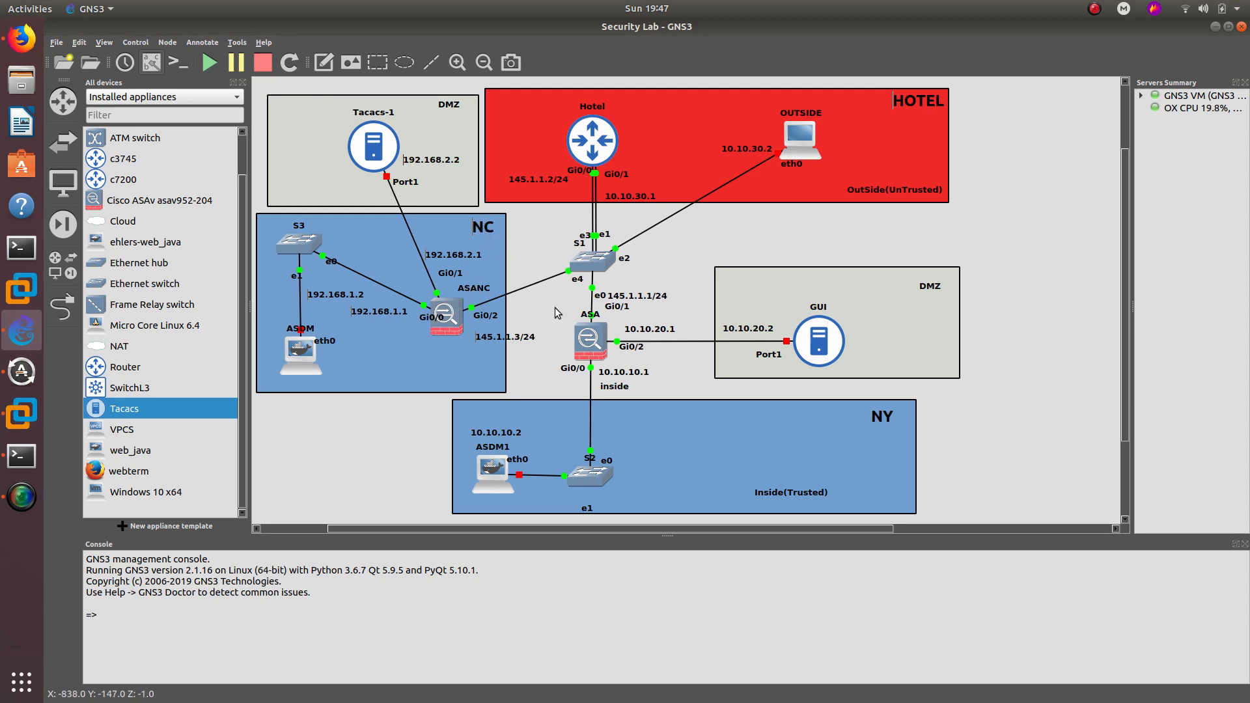
- Rename the first ASA firewall node to ASA-NY
double_click(587, 317)
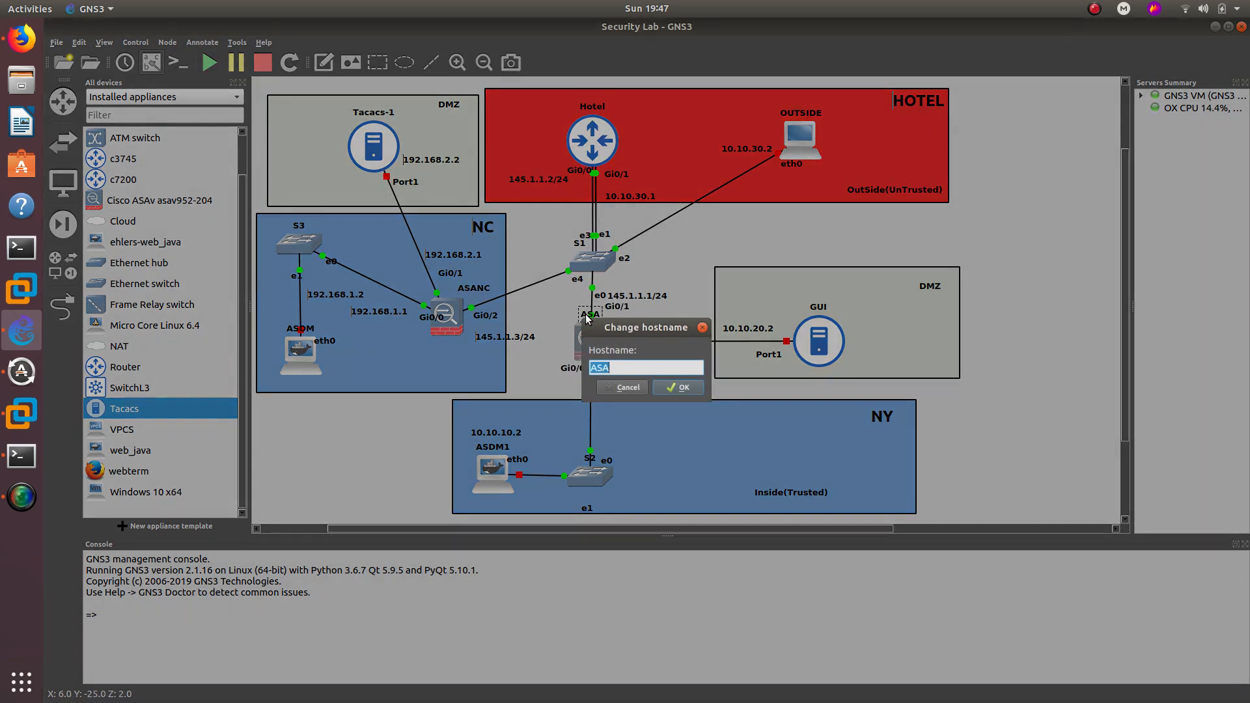
type("ASANY")
key("Left")
key("Left")
type("-")
left_click(662, 387)
- Rename the ASANC firewall node to ASA-SC
left_click(480, 287)
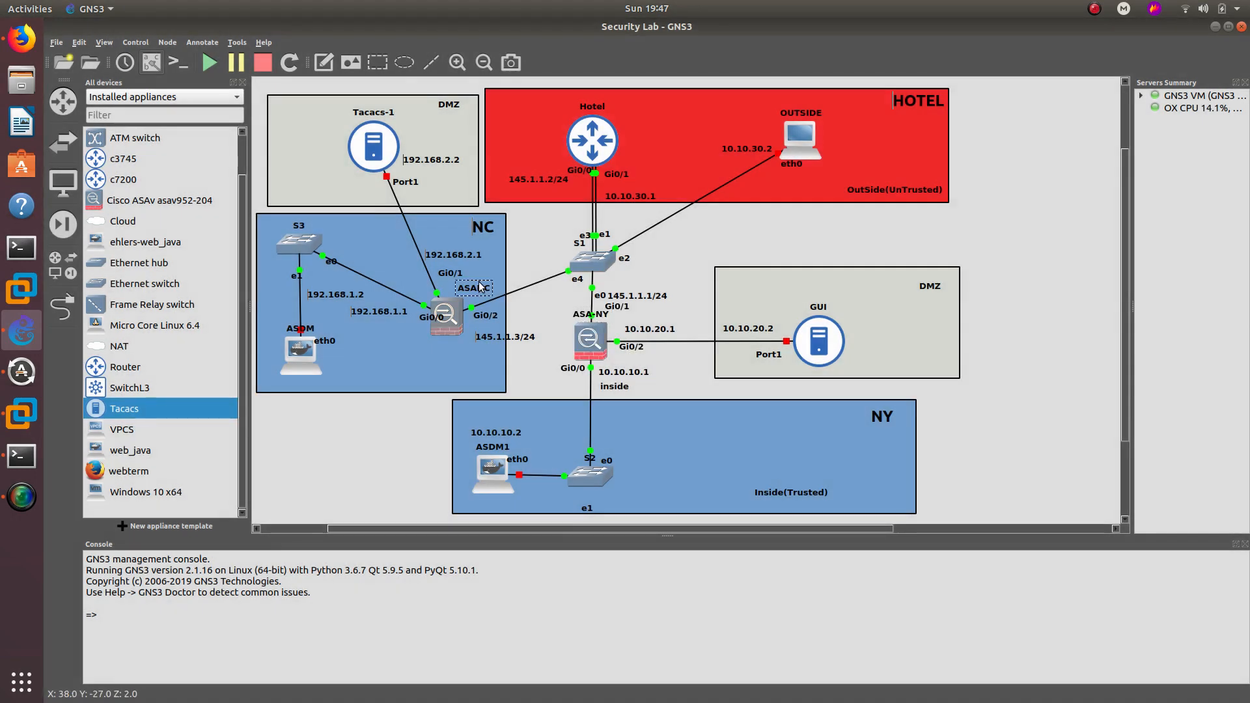
double_click(480, 288)
key("Left")
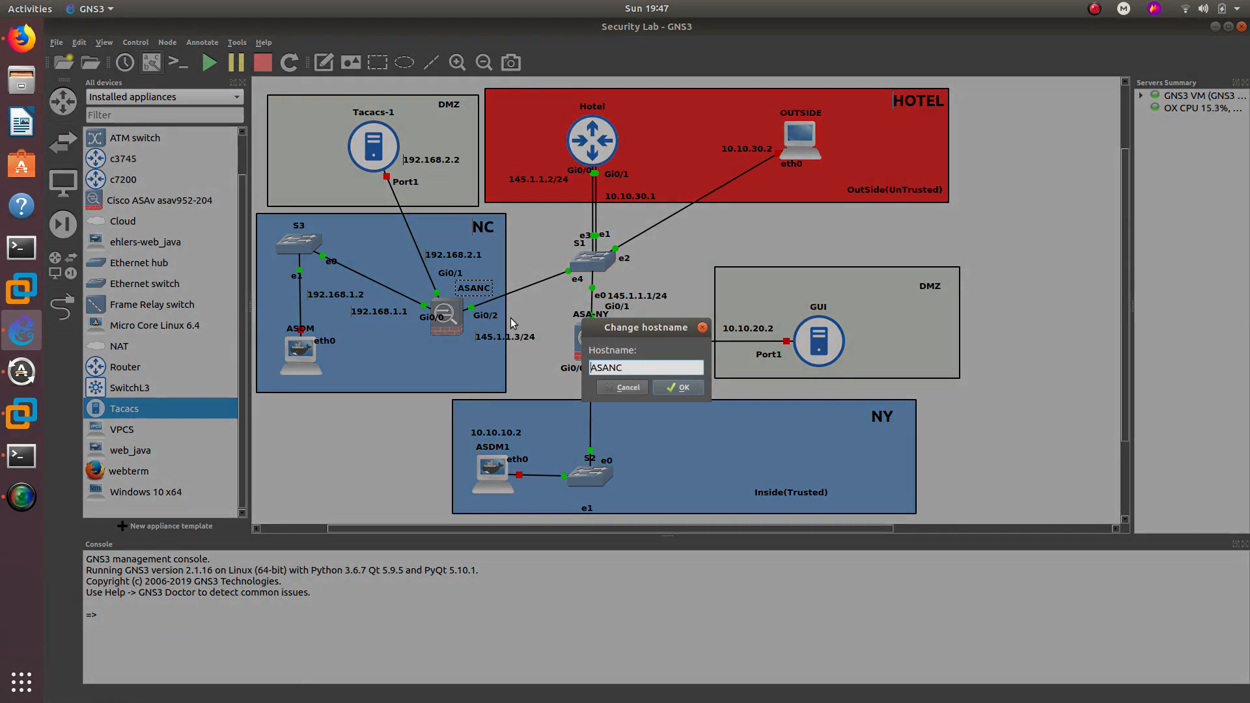
key("Right")
type("-")
key("Delete")
type("S")
key("Return")
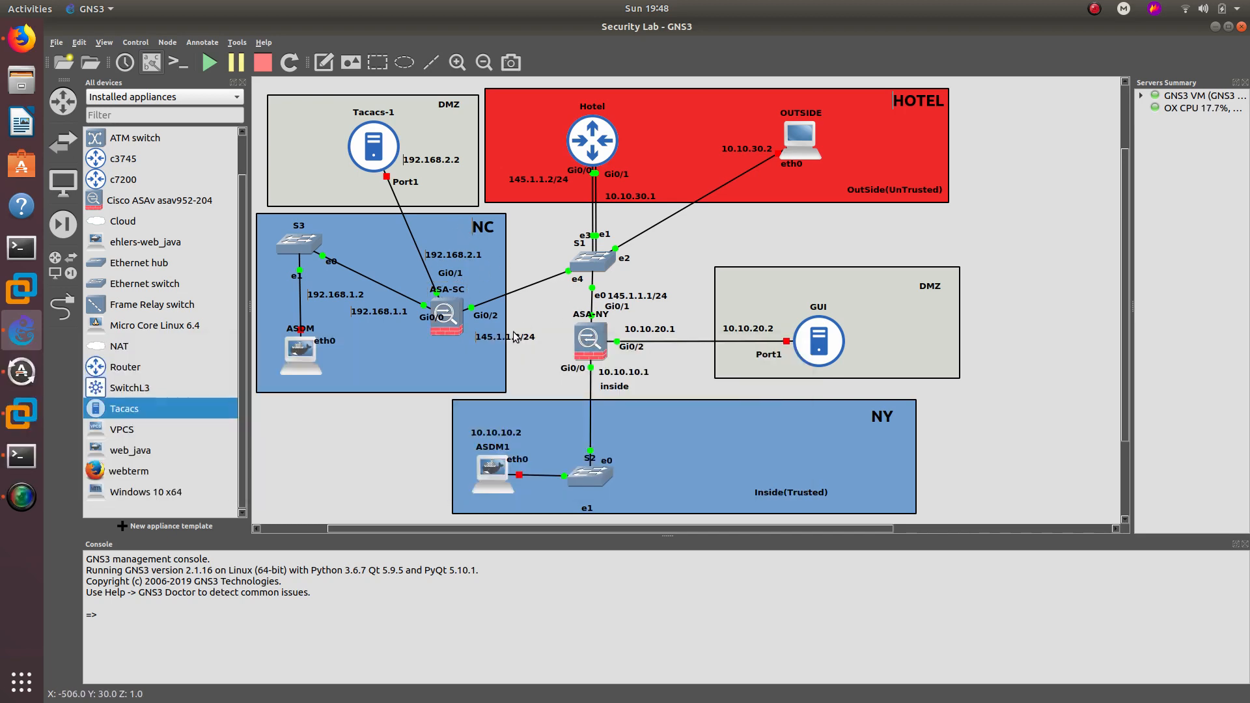
- Move the 145.1.1.3/24 label above its link and hide the device list to widen the canvas
left_click_drag(511, 337, 510, 274)
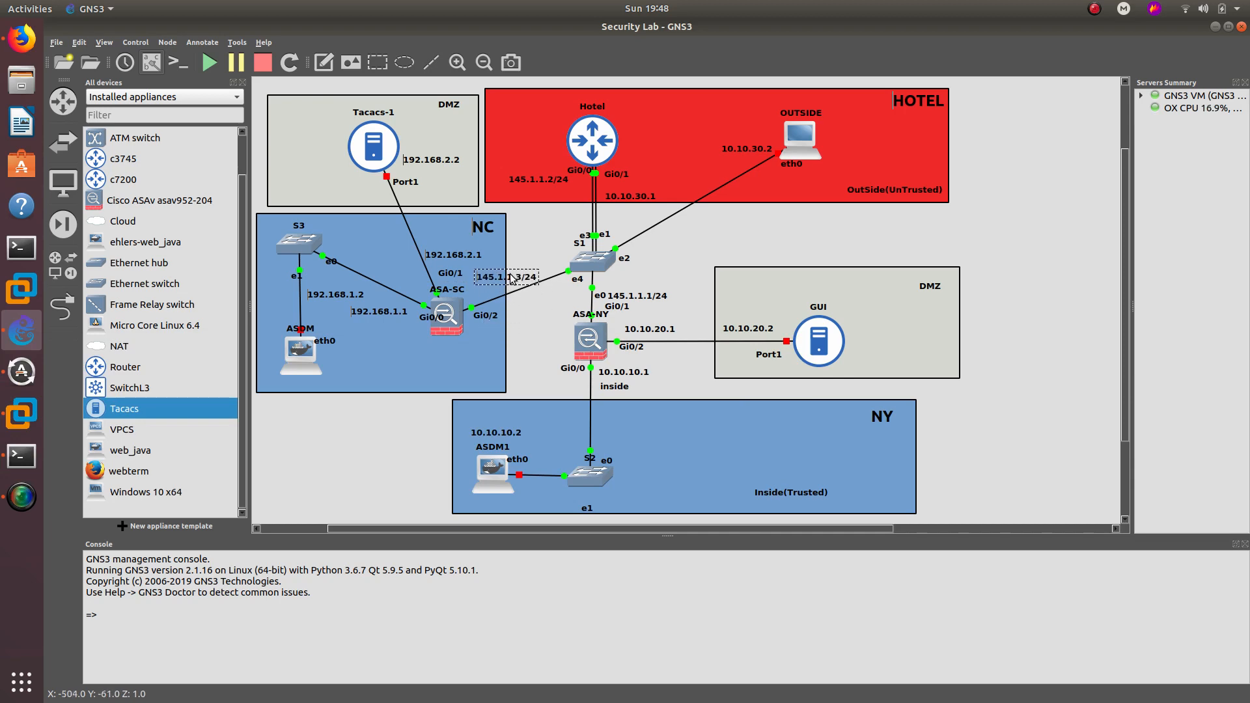
left_click(522, 327)
left_click(241, 82)
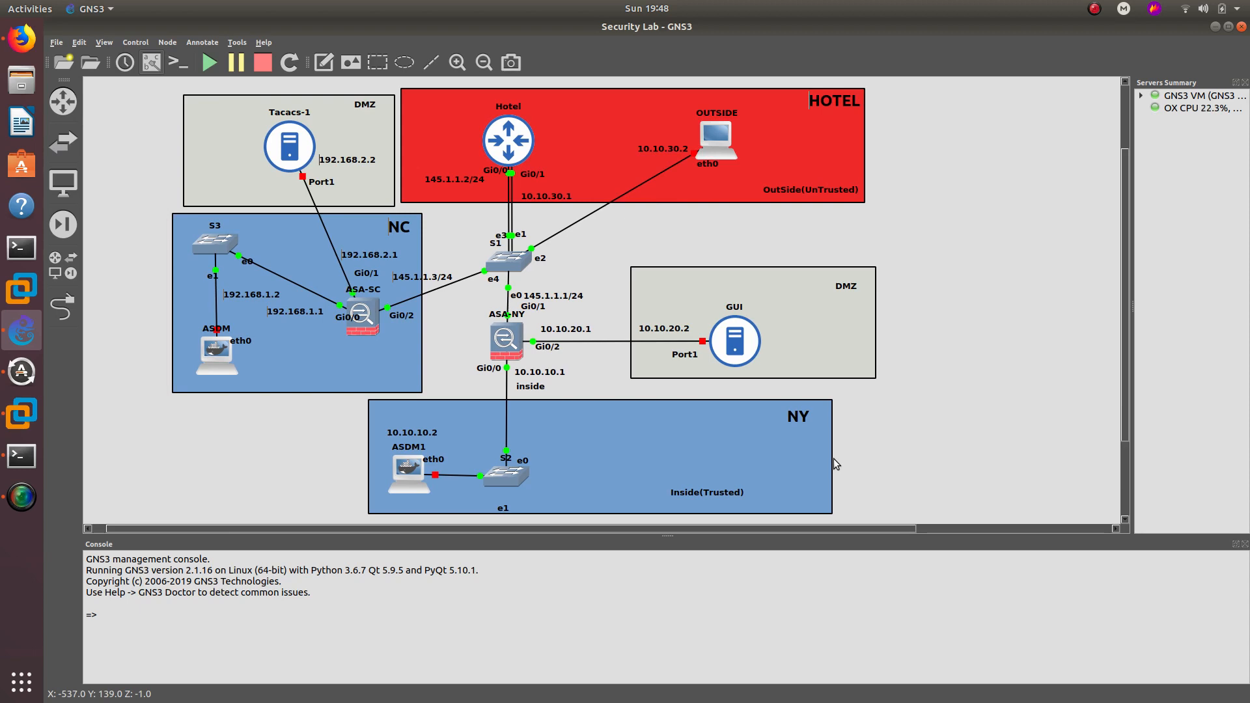
- Open ASA-NY's console and close the leftover ASA session tab
double_click(507, 338)
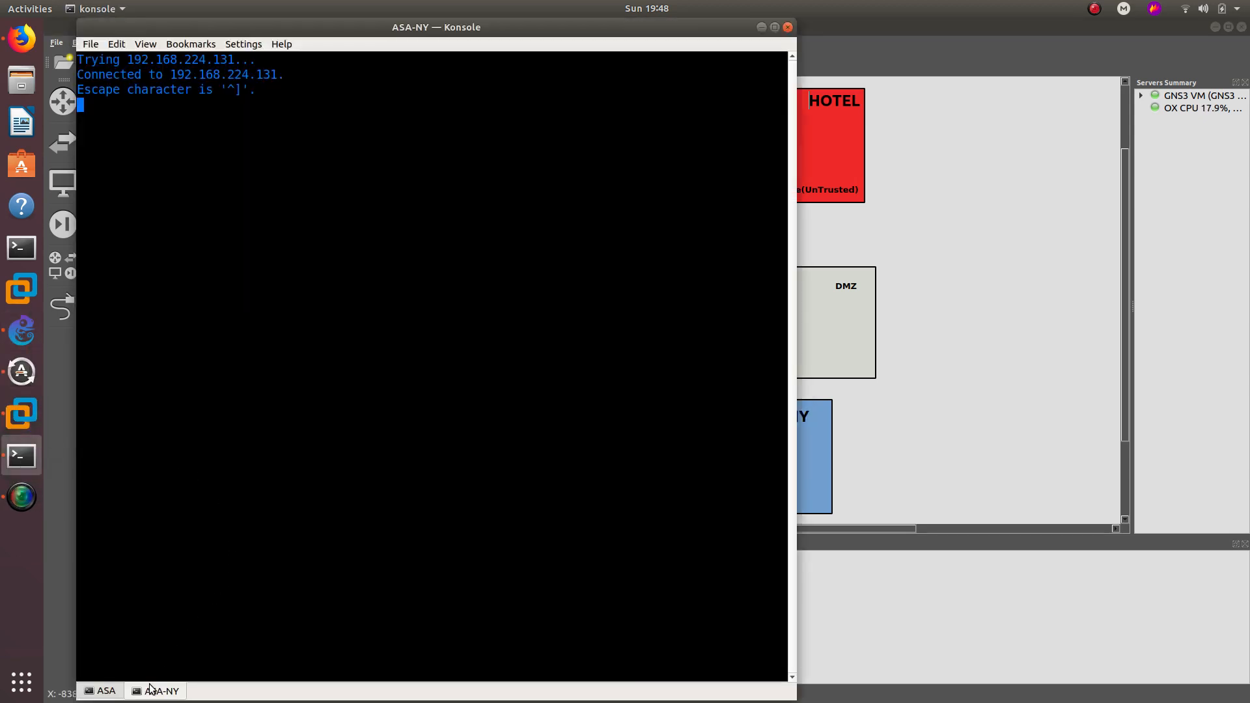
left_click(114, 691)
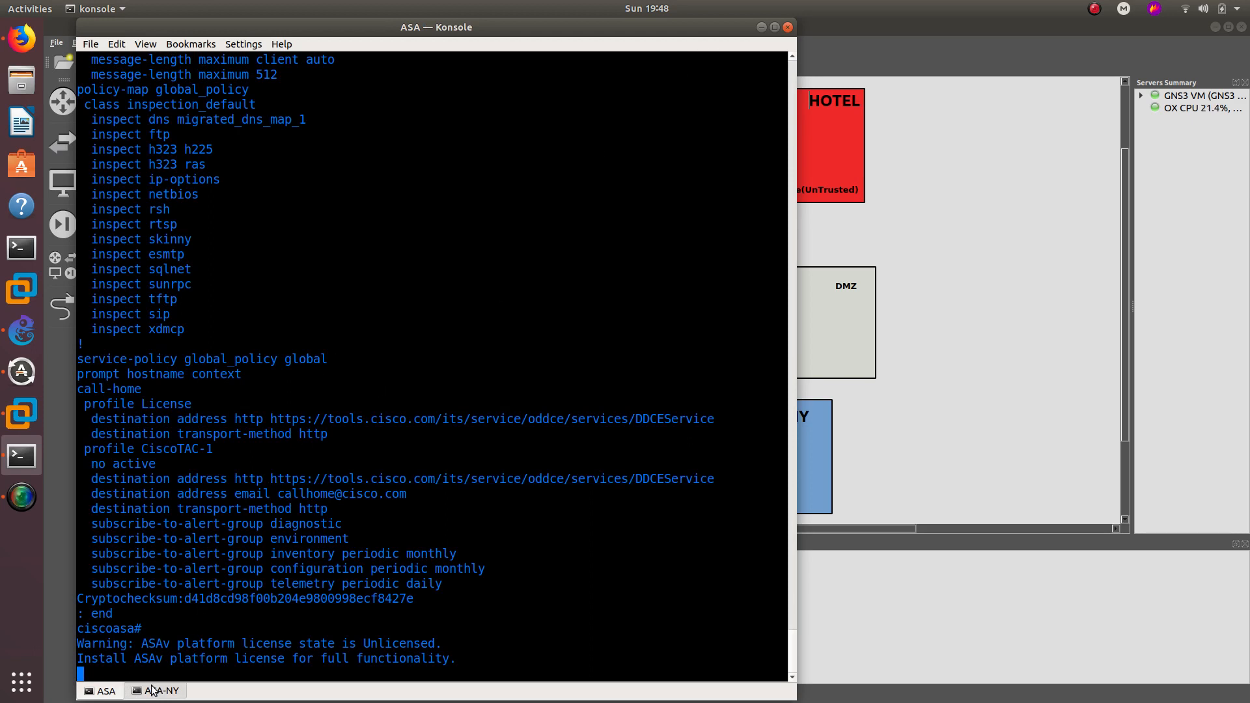
right_click(103, 691)
left_click(124, 679)
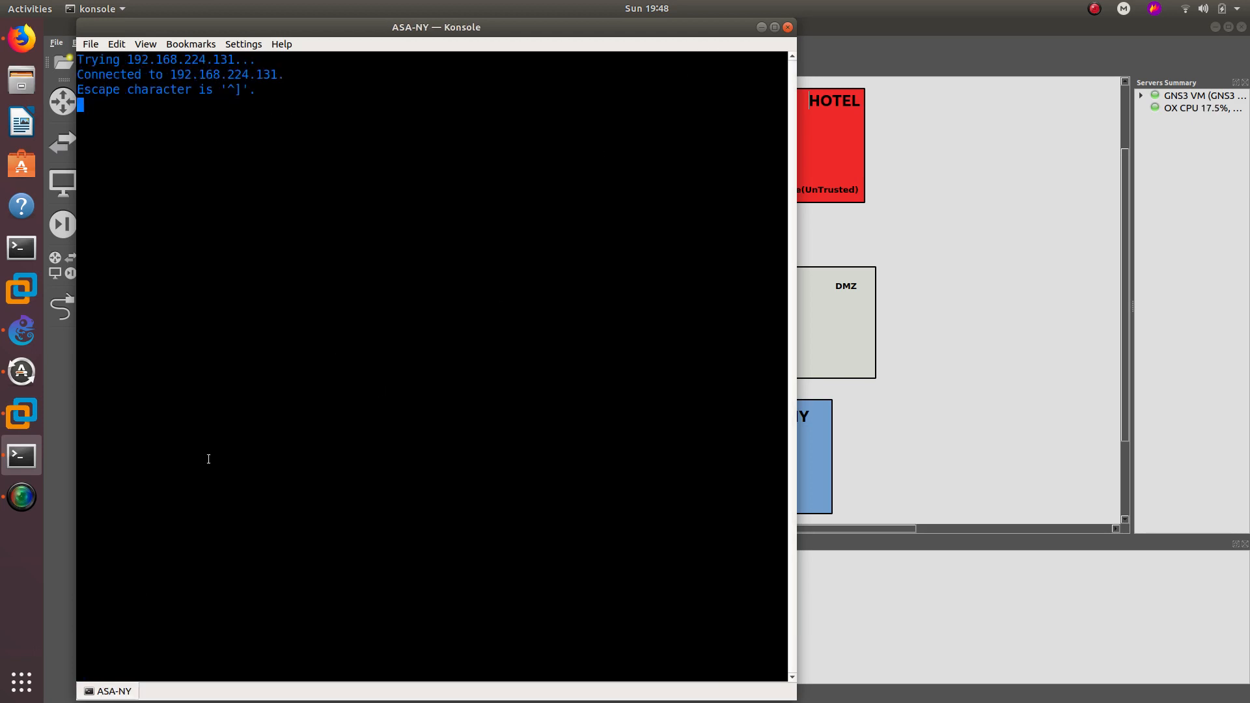
- Enter configuration mode with config t and set the hostname to ASA-NY
key("Return")
key("Return")
key("Return")
key("Return")
type("config t")
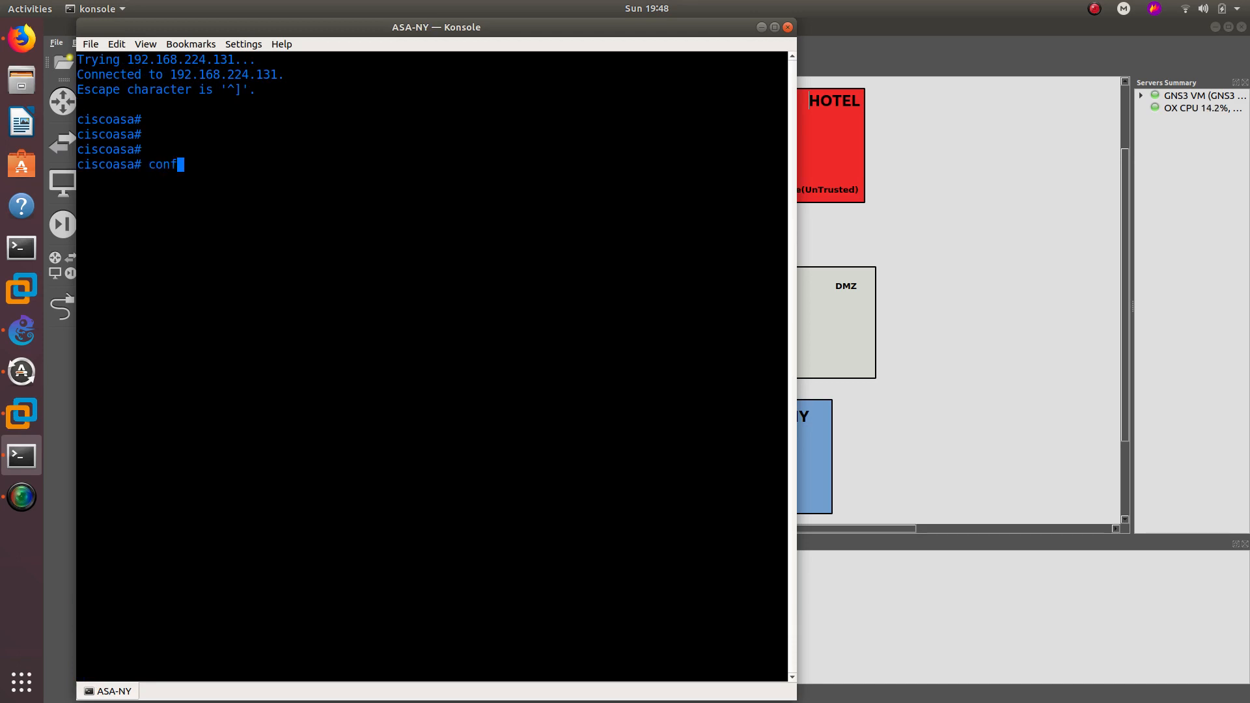
key("Return")
key("Return")
key("Return")
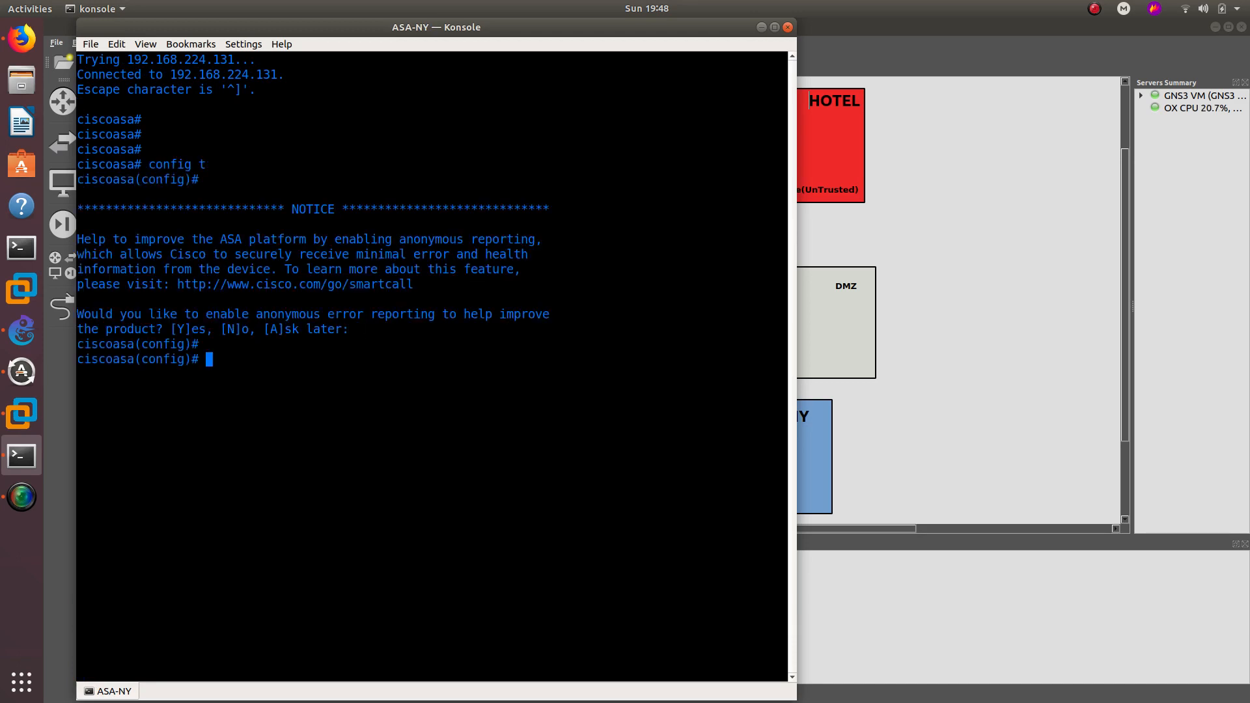
type("hos")
key("Tab")
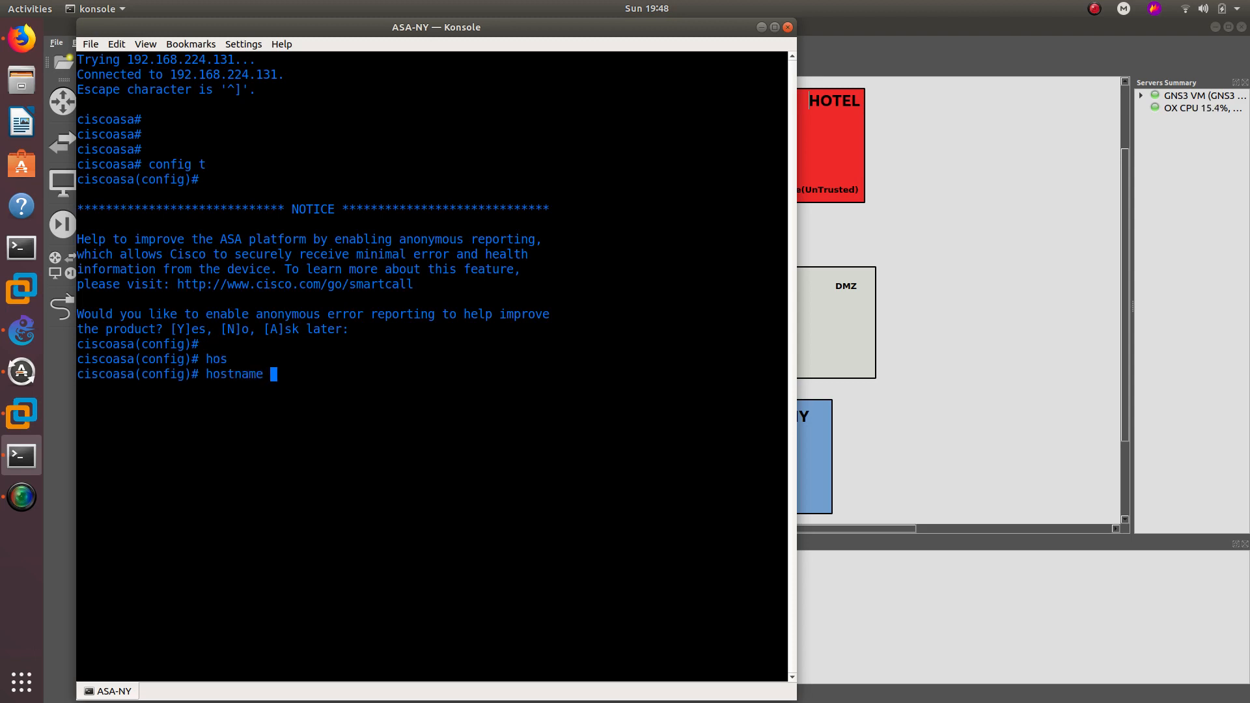
type("ASA-NY")
key("Return")
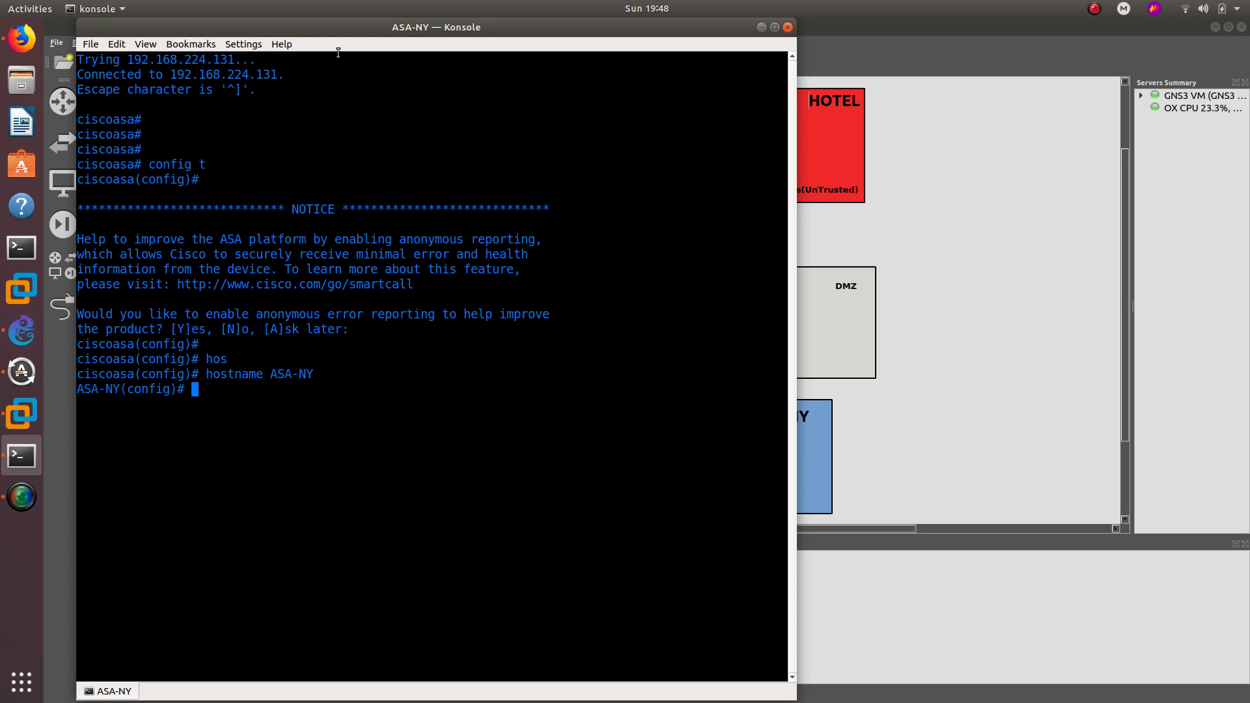
left_click_drag(359, 27, 981, 68)
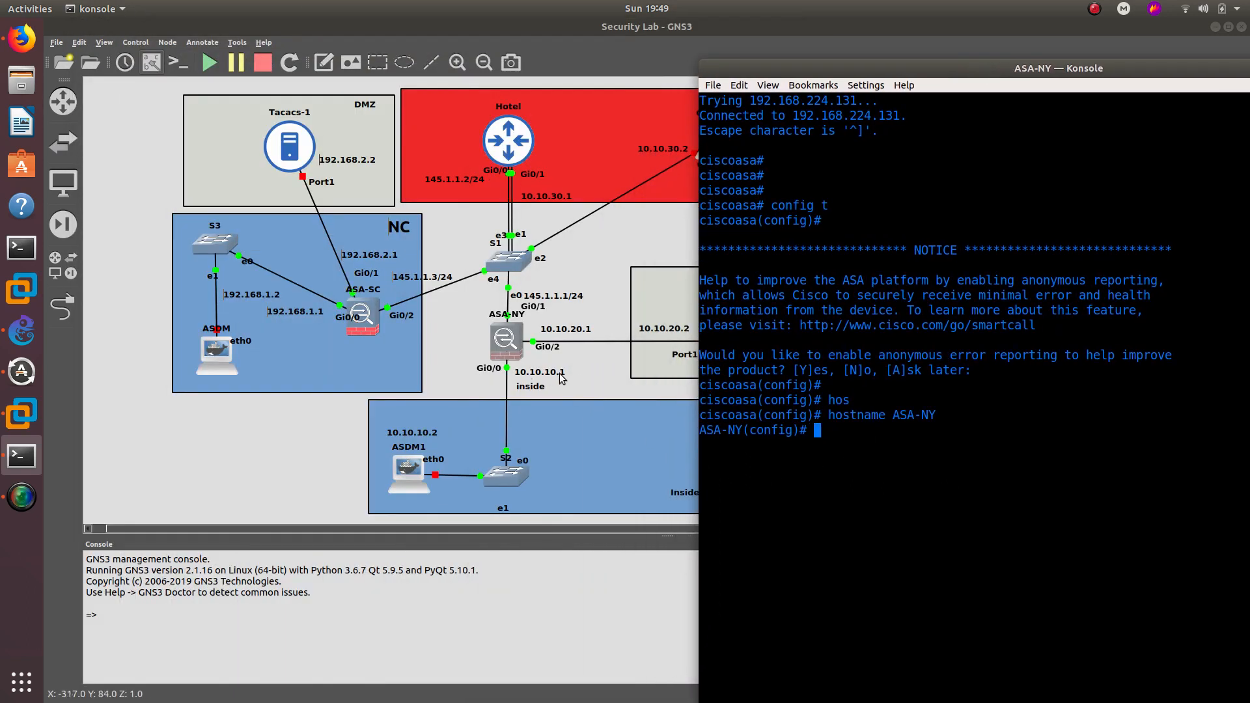
- Give Gi0/0 the address 10.10.10.1 255.255.255.0 and name it inside
type("int g0/0")
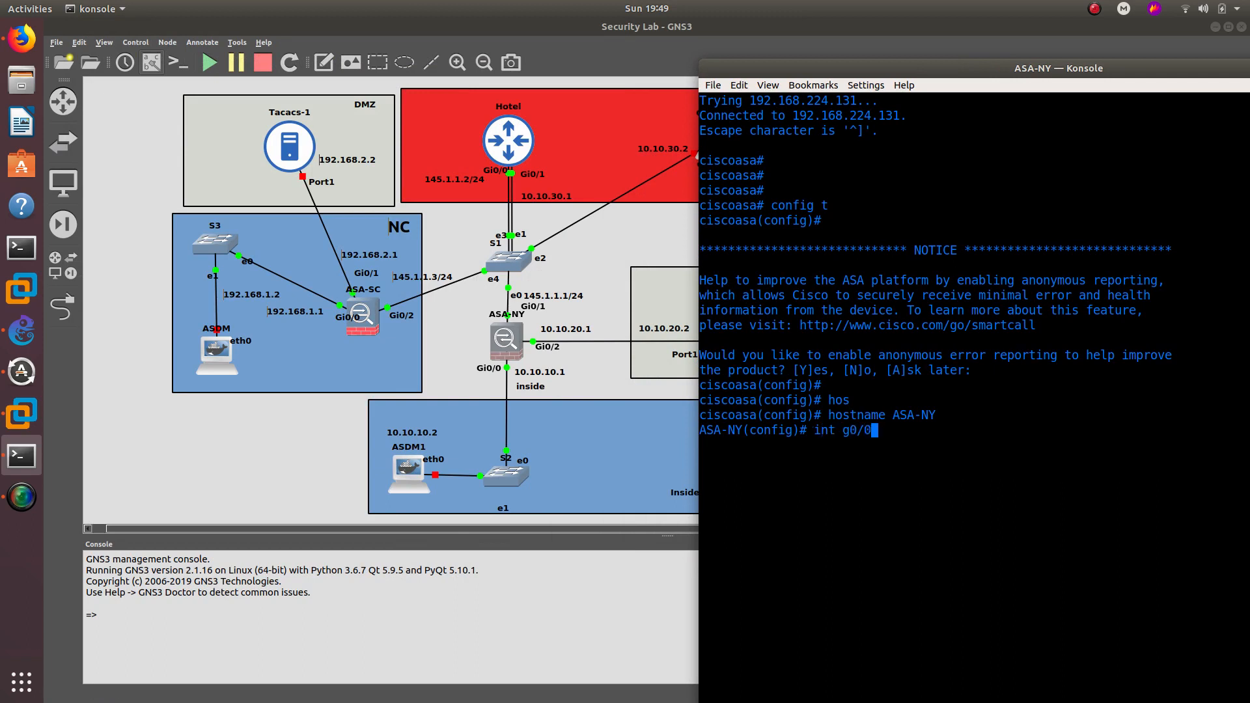
key("Return")
type("ip add")
key("Tab")
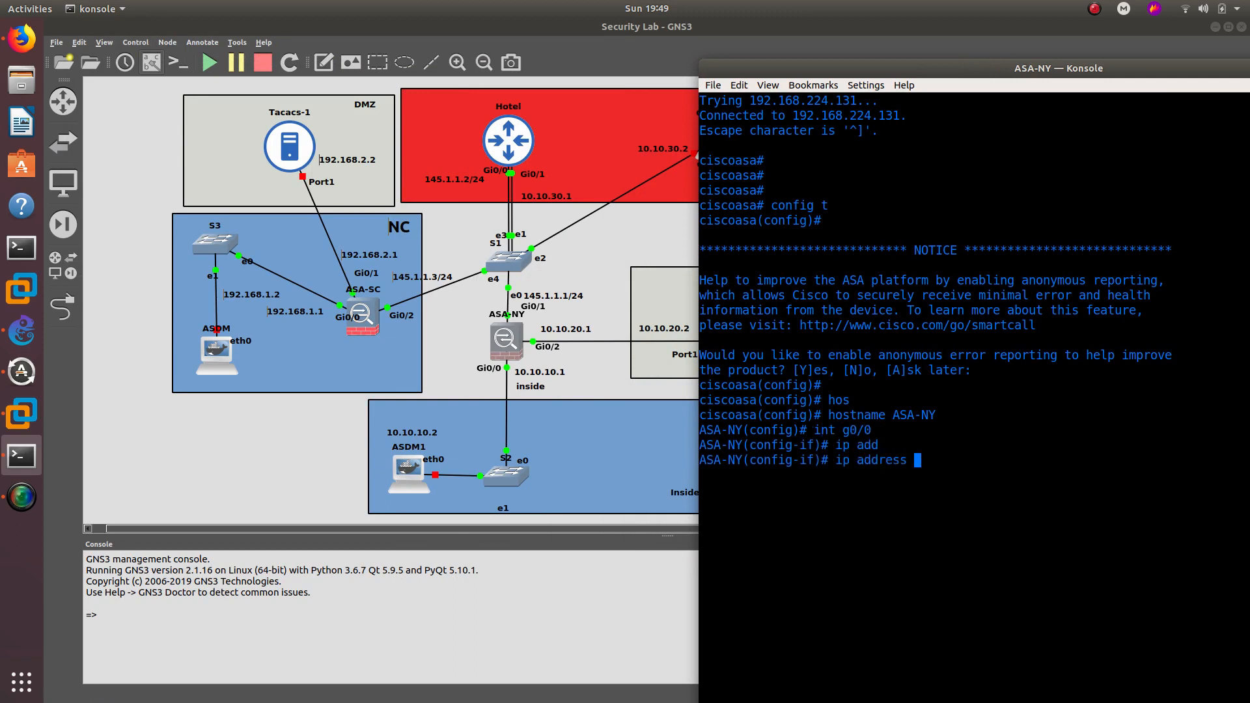
type("10.10.10.1 255.255.255.0")
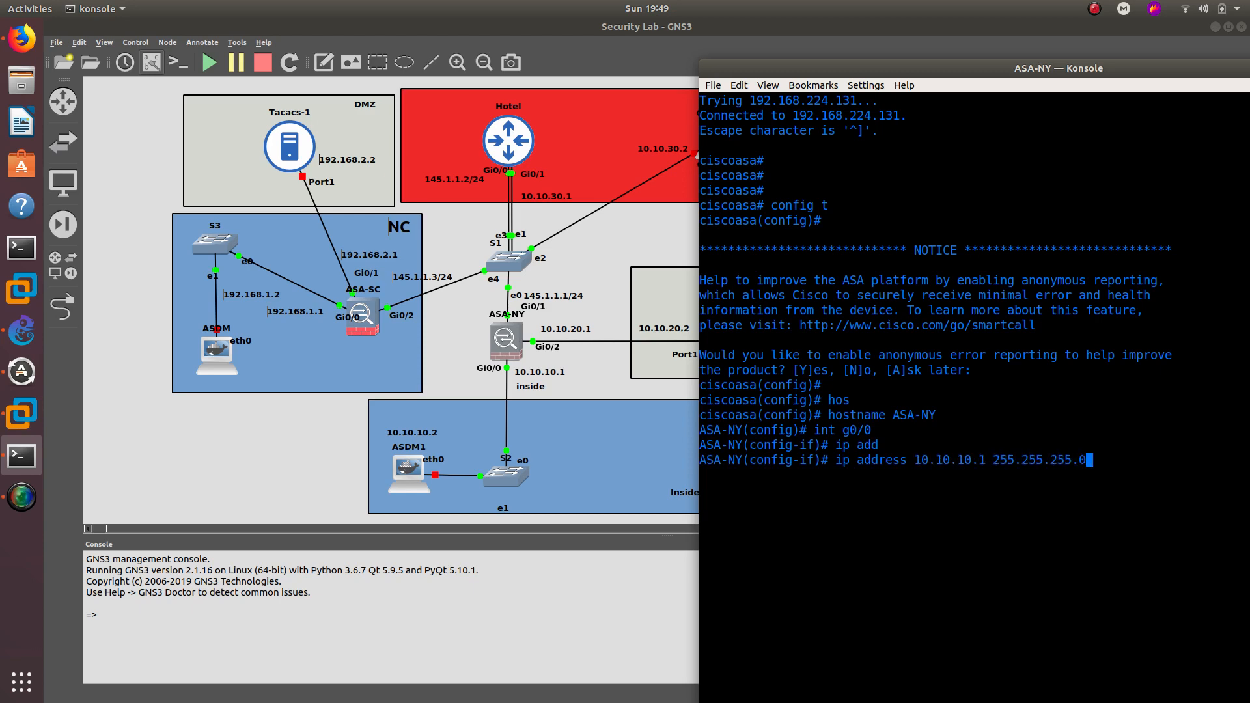
key("Return")
type("nameif in")
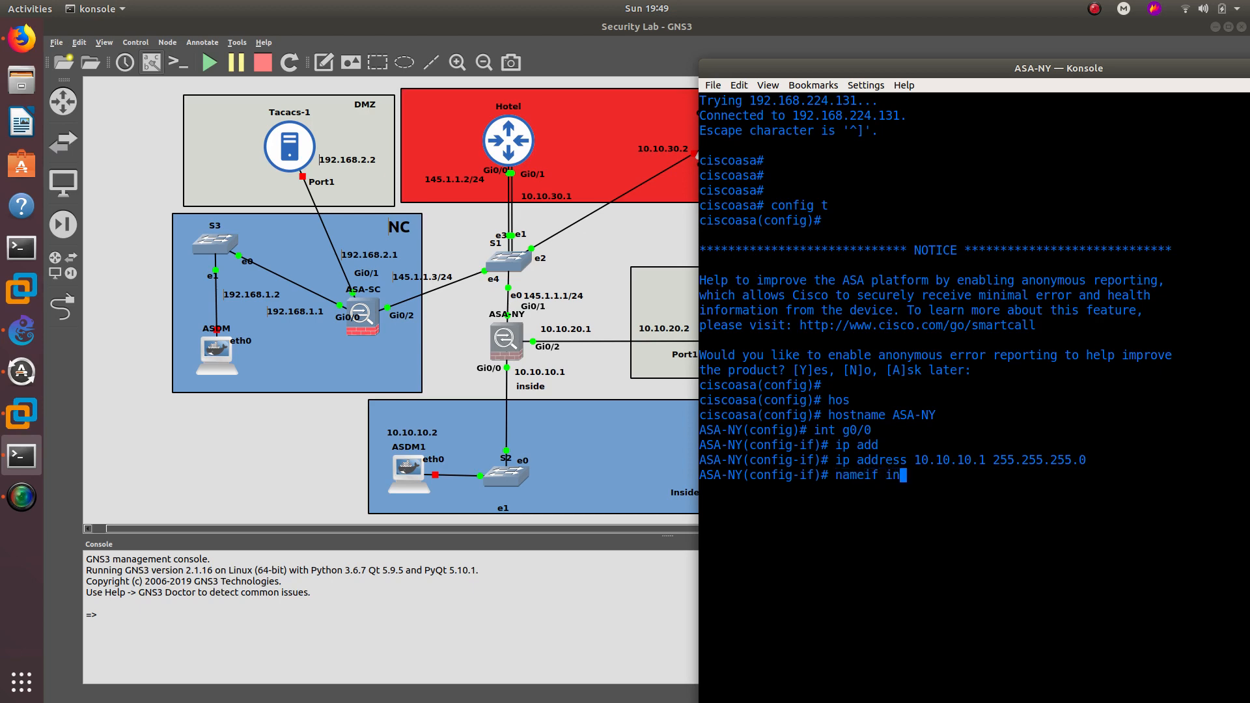
type("side")
key("Return")
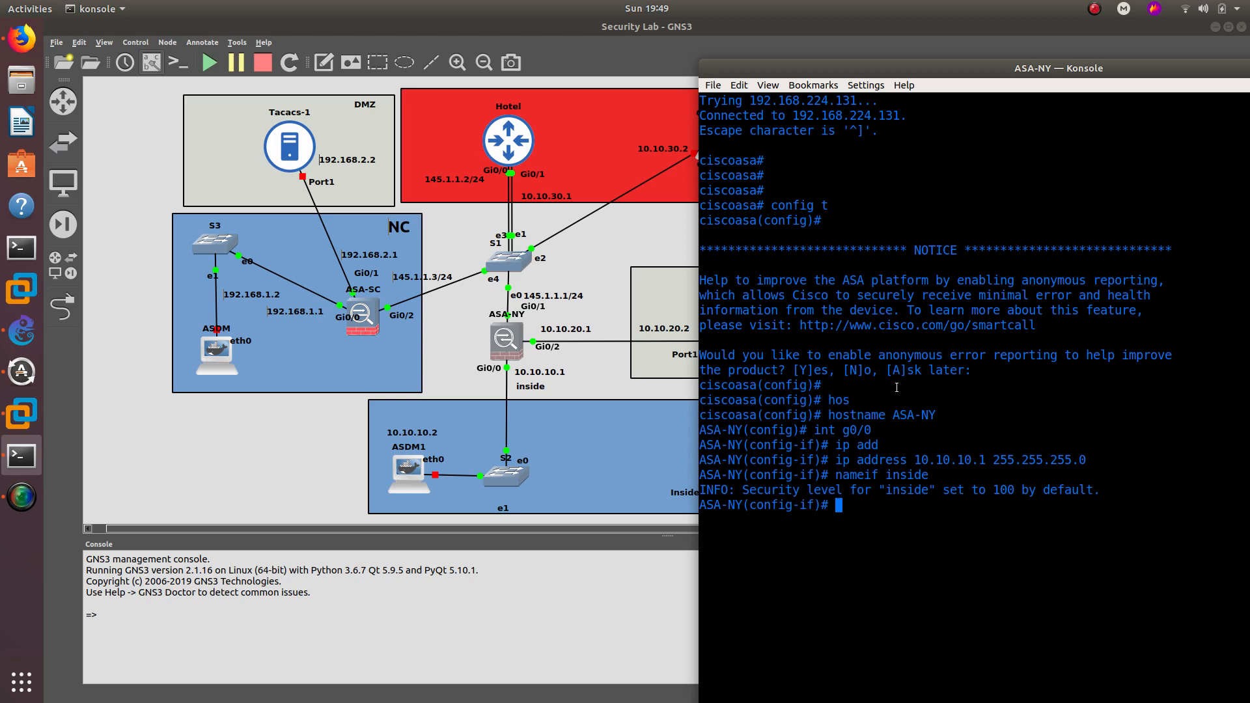
- Enable Gi0/0 with no shutdown and enter interface Gi0/2 configuration
double_click(900, 474)
left_click(847, 509)
type("no shu")
key("Return")
key("Up")
key("Return")
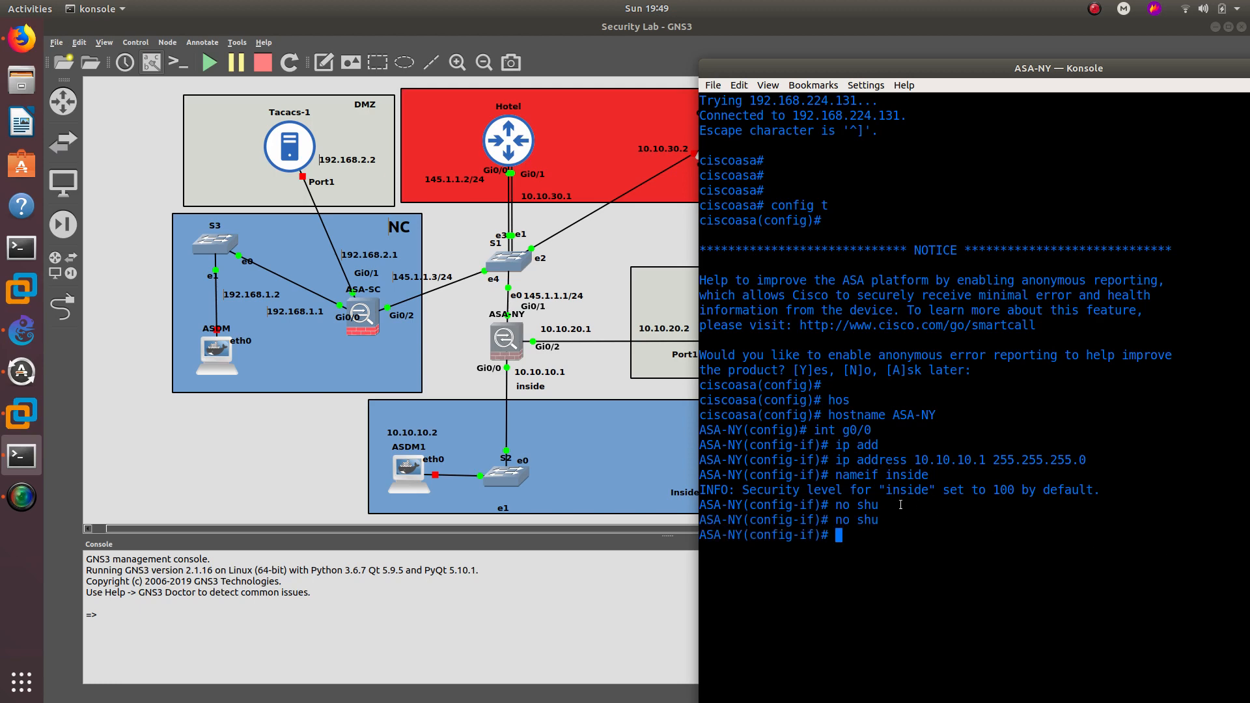
type("int g0/2")
key("Return")
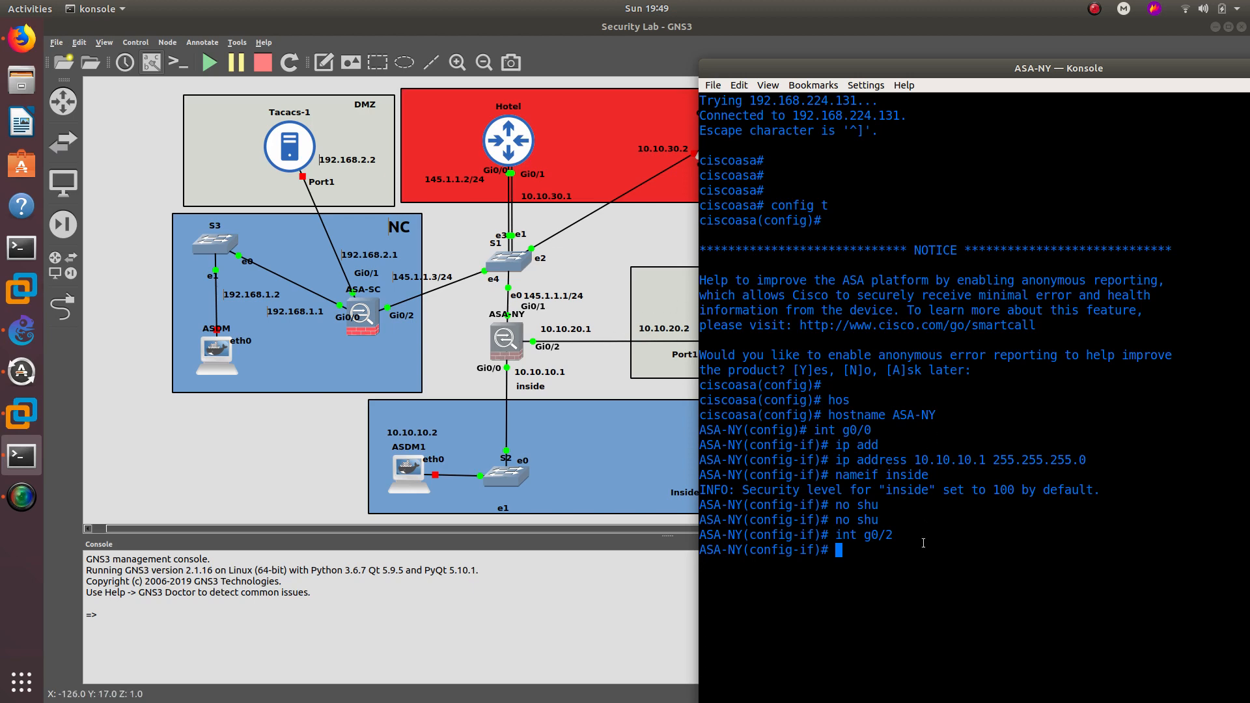
- Assign Gi0/2 the address 10.10.20.1 255.255.255.0, fixing the incomplete mask
type("ip add")
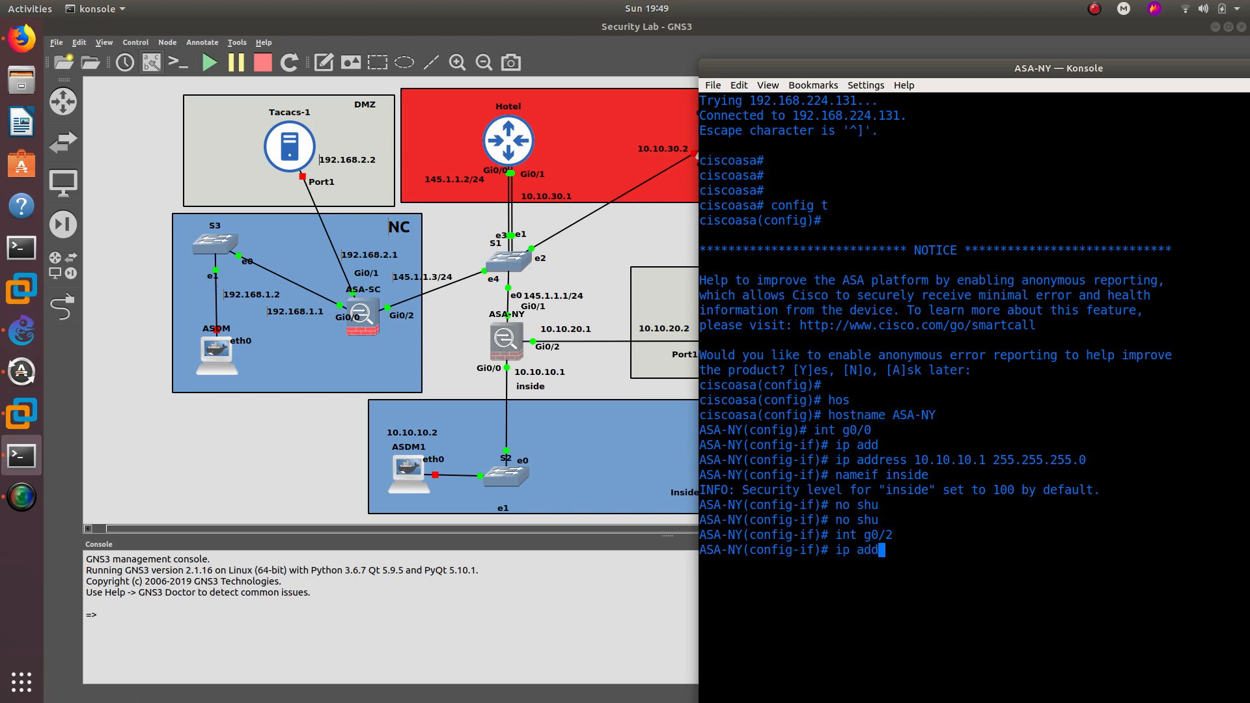
key("Tab")
type("r")
key("BackSpace")
type("10.1")
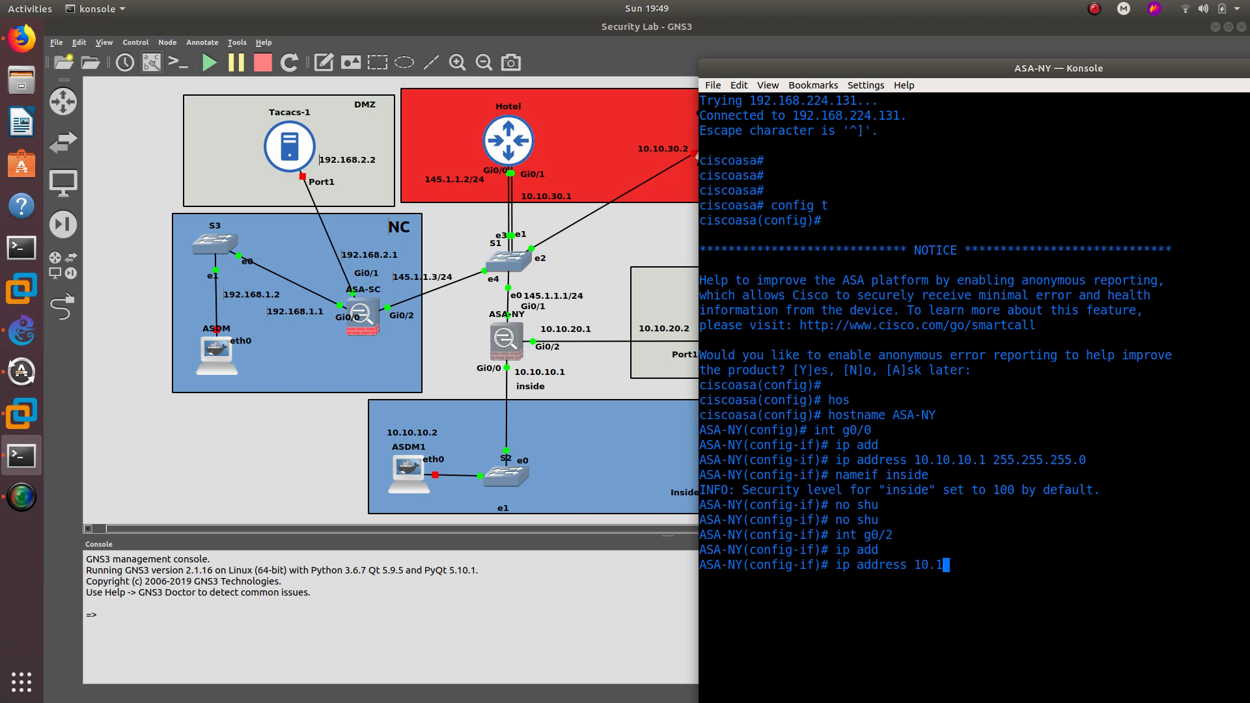
type("0.20.1 255.255.255")
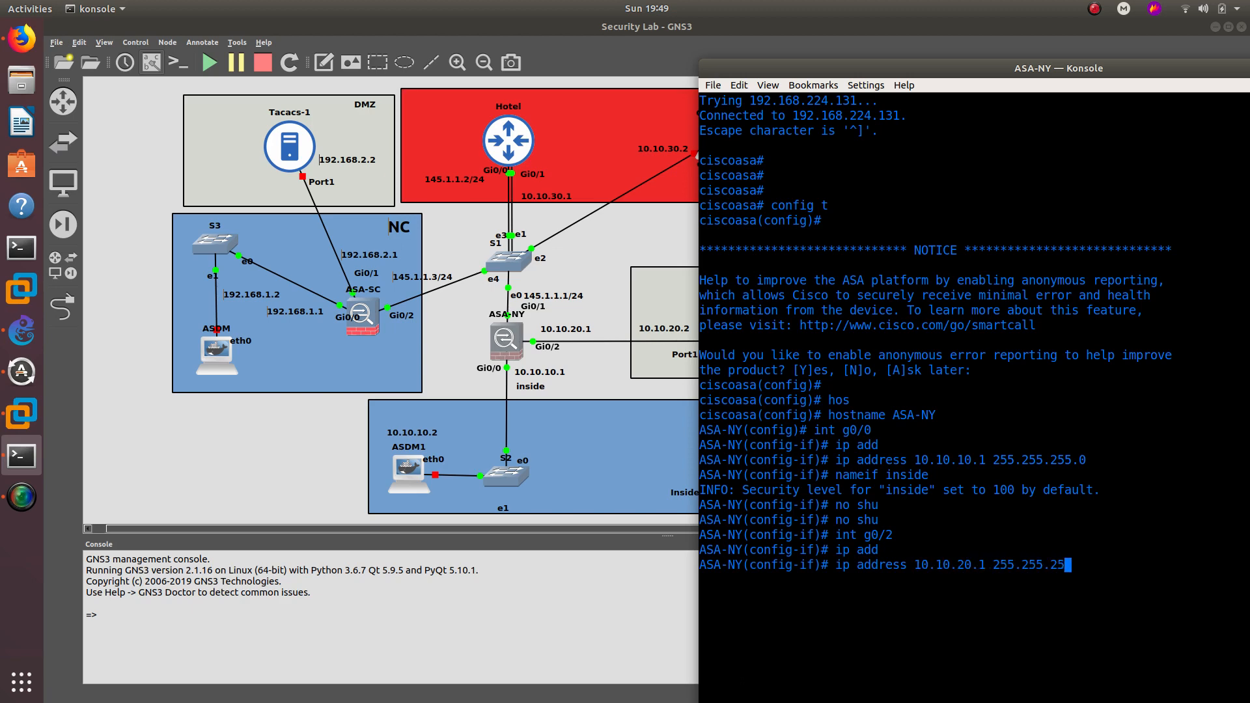
key("Return")
key("Up")
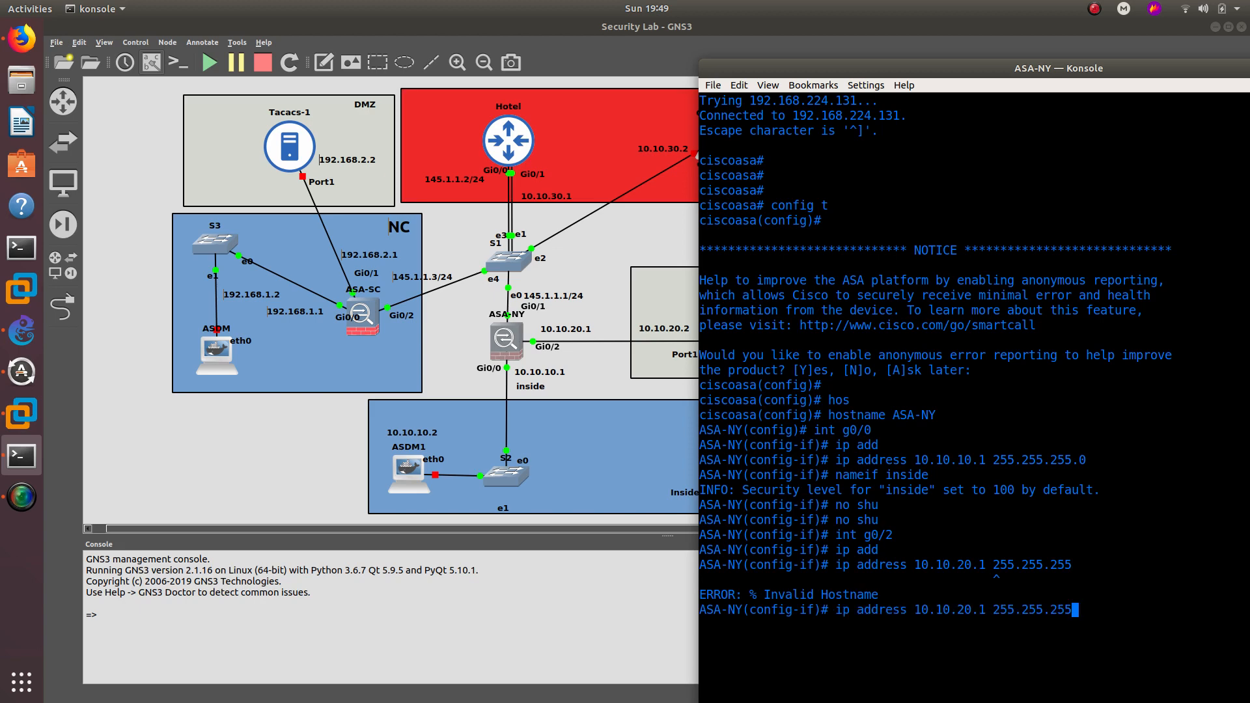
type(".0")
key("Return")
- Name Gi0/2 dmz, enable it with no shutdown, and begin int g0/1
type("no")
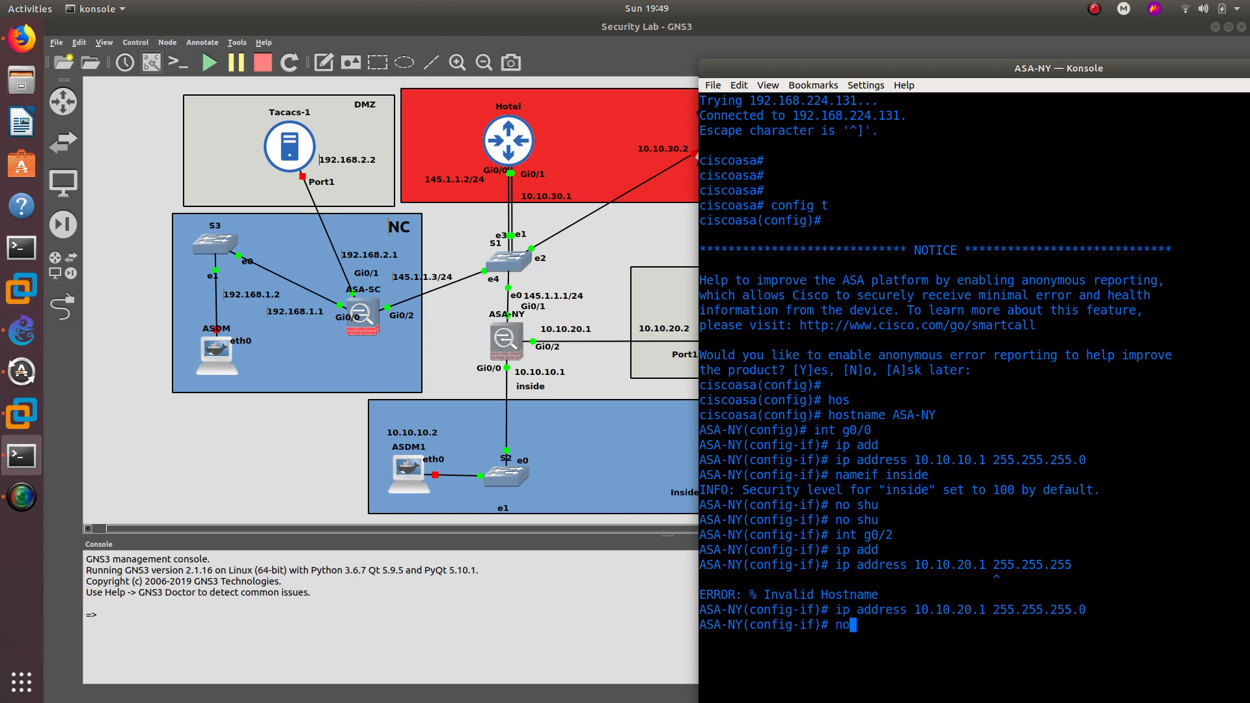
key("BackSpace")
key("BackSpace")
type("nameif dmz")
key("Return")
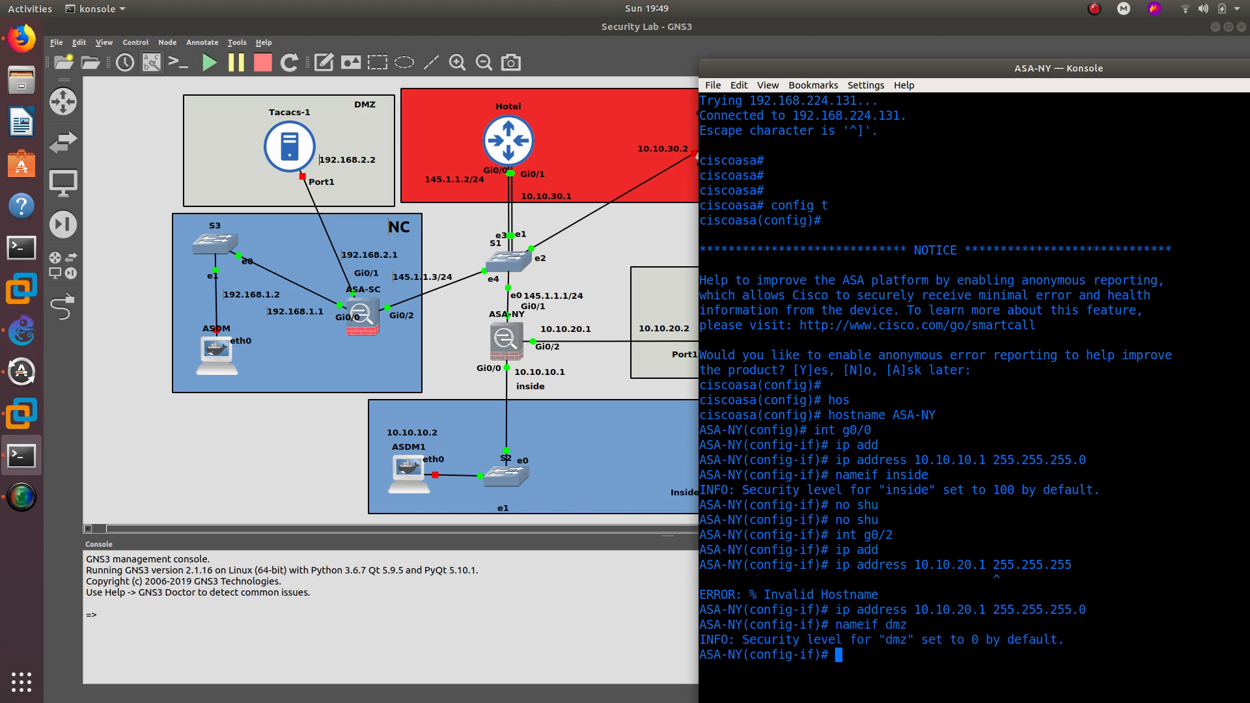
type("no shu")
key("Return")
key("Up")
key("Return")
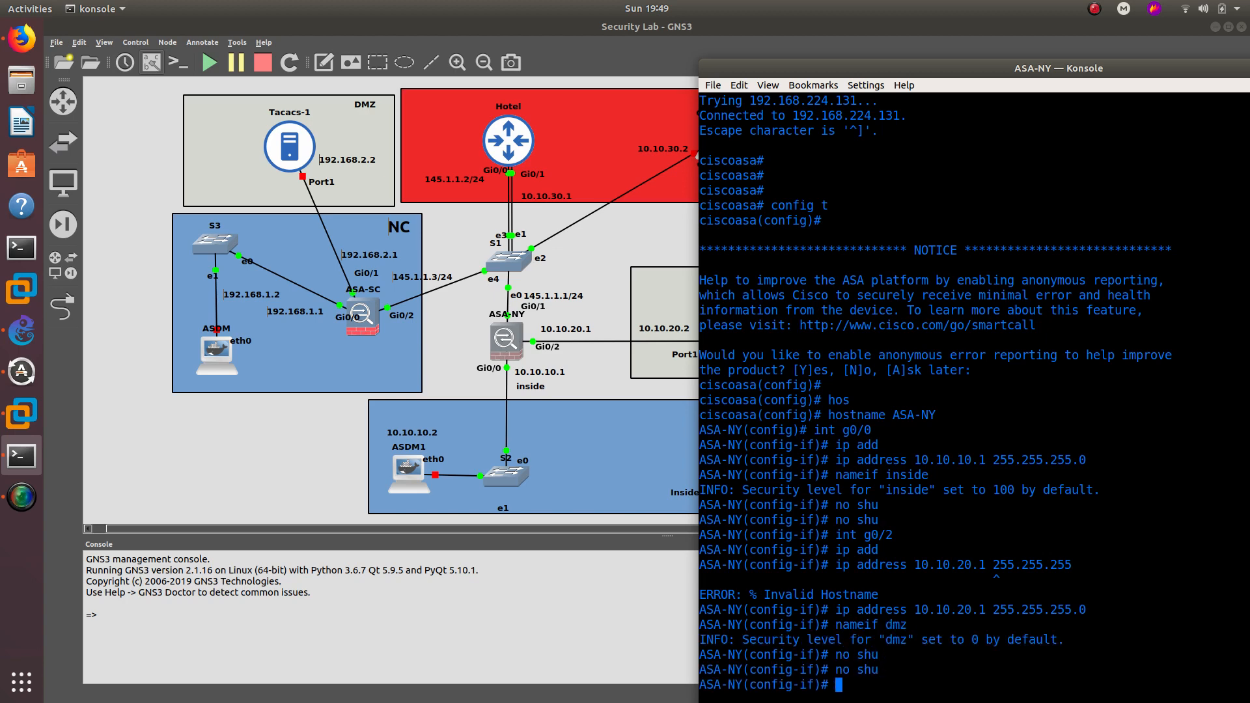
key("Return")
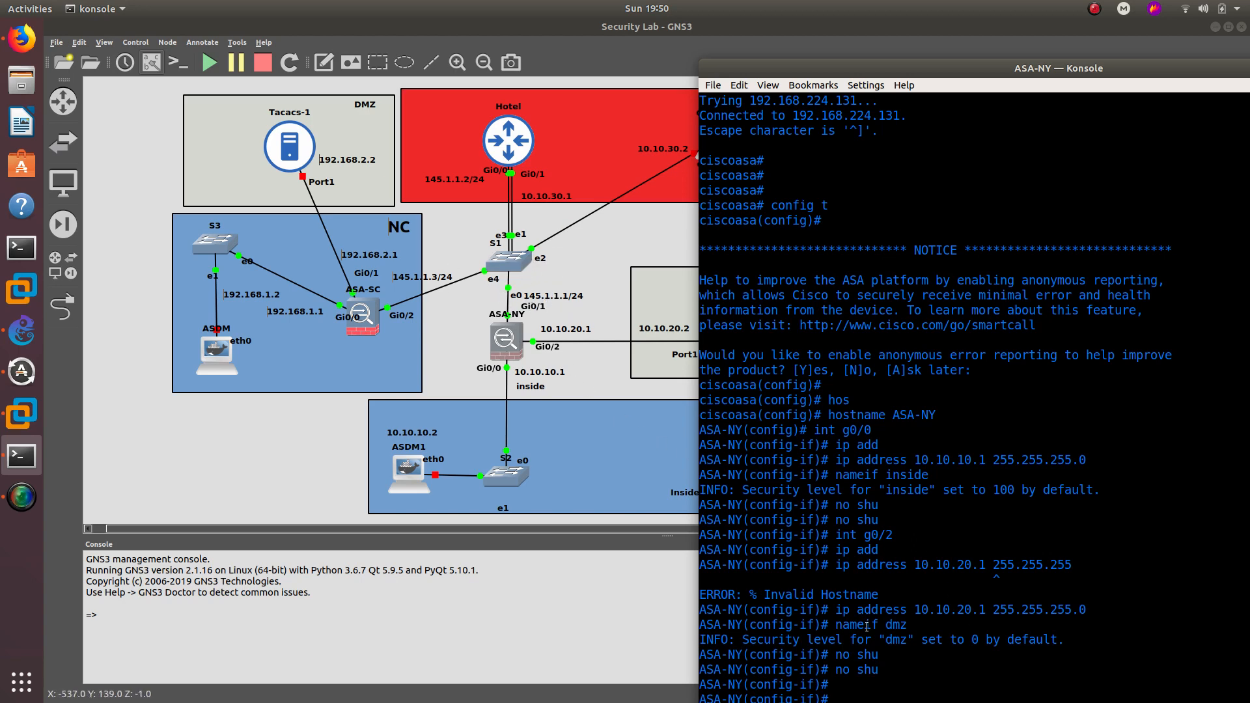
key("Return")
key("Return")
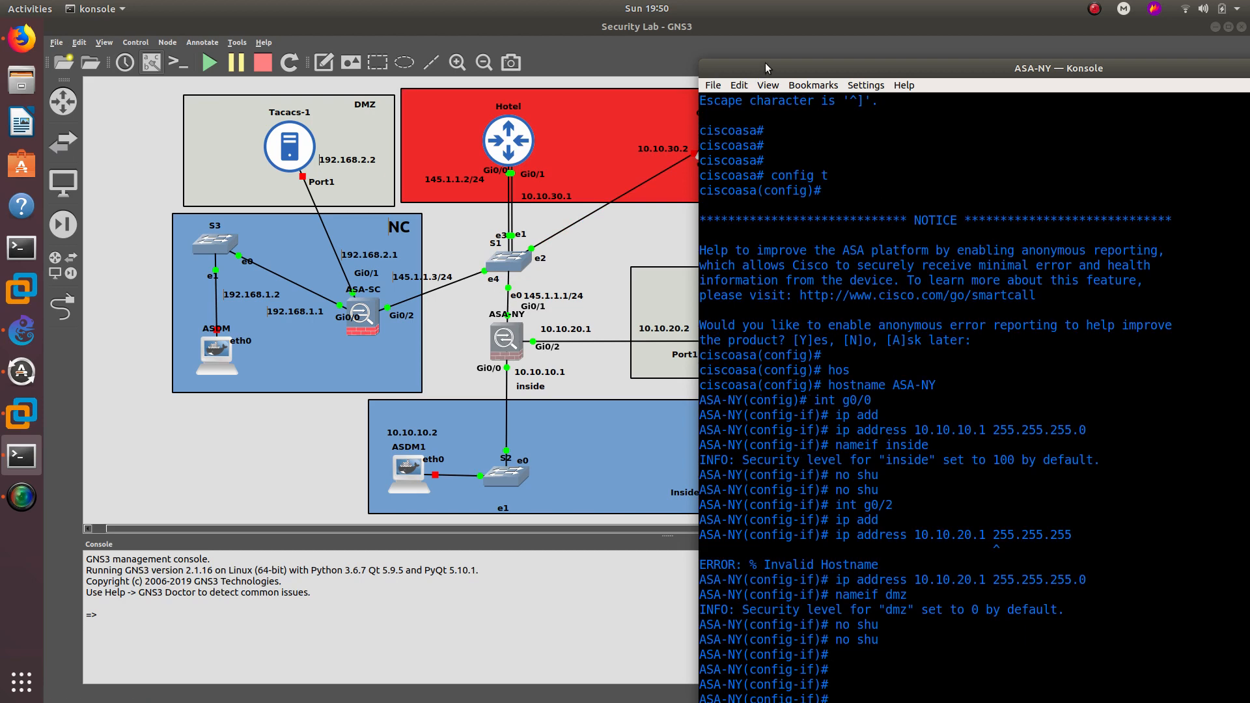
left_click_drag(764, 69, 752, 41)
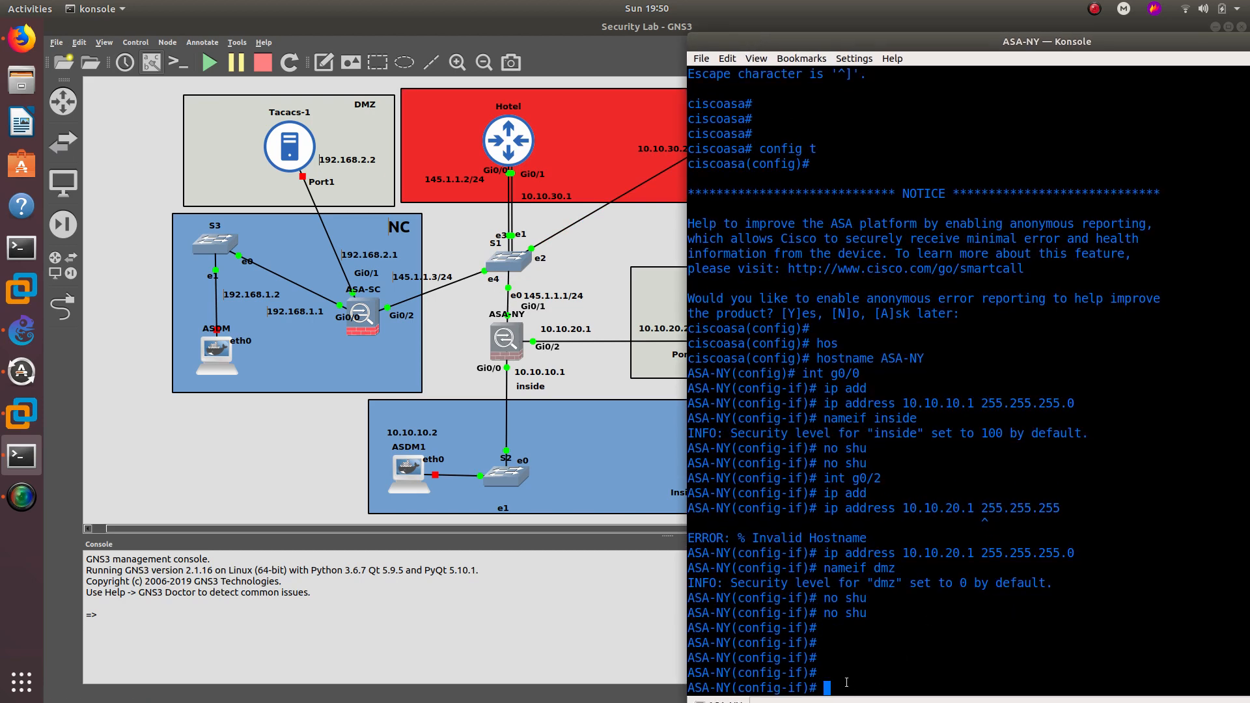
type("int g0/1")
- Enter interface Gi0/1 and assign it 145.1.1.1 255.255.255.0
key("Return")
type("ip add")
key("Tab")
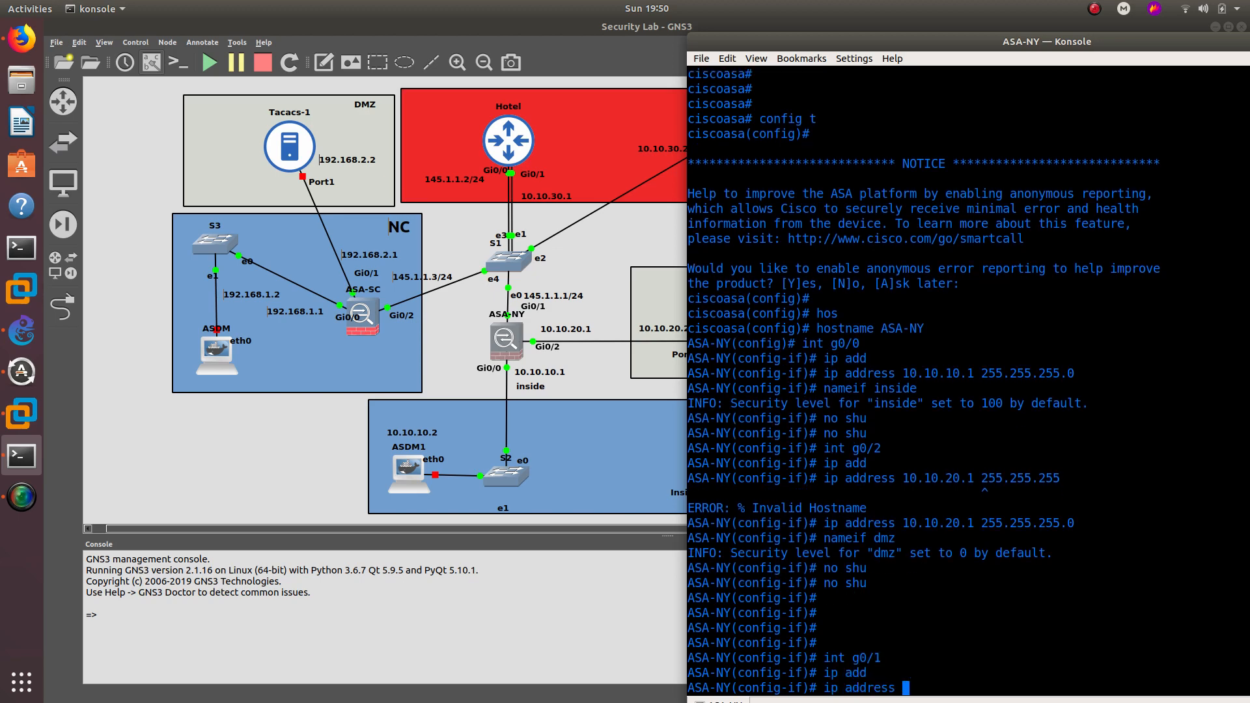
type("145.1.1.1 255.255.255.0")
key("Return")
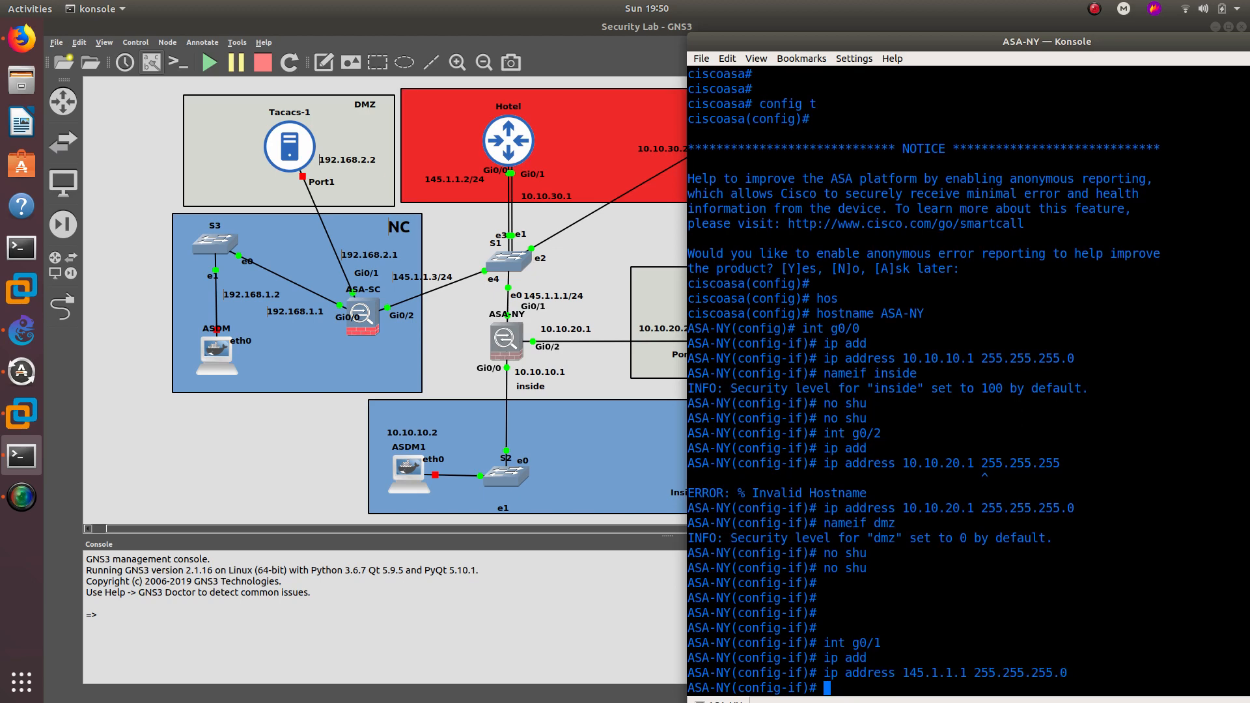
- Name Gi0/1 internet and enable it with no shutdown
type("nameif int")
key("Tab")
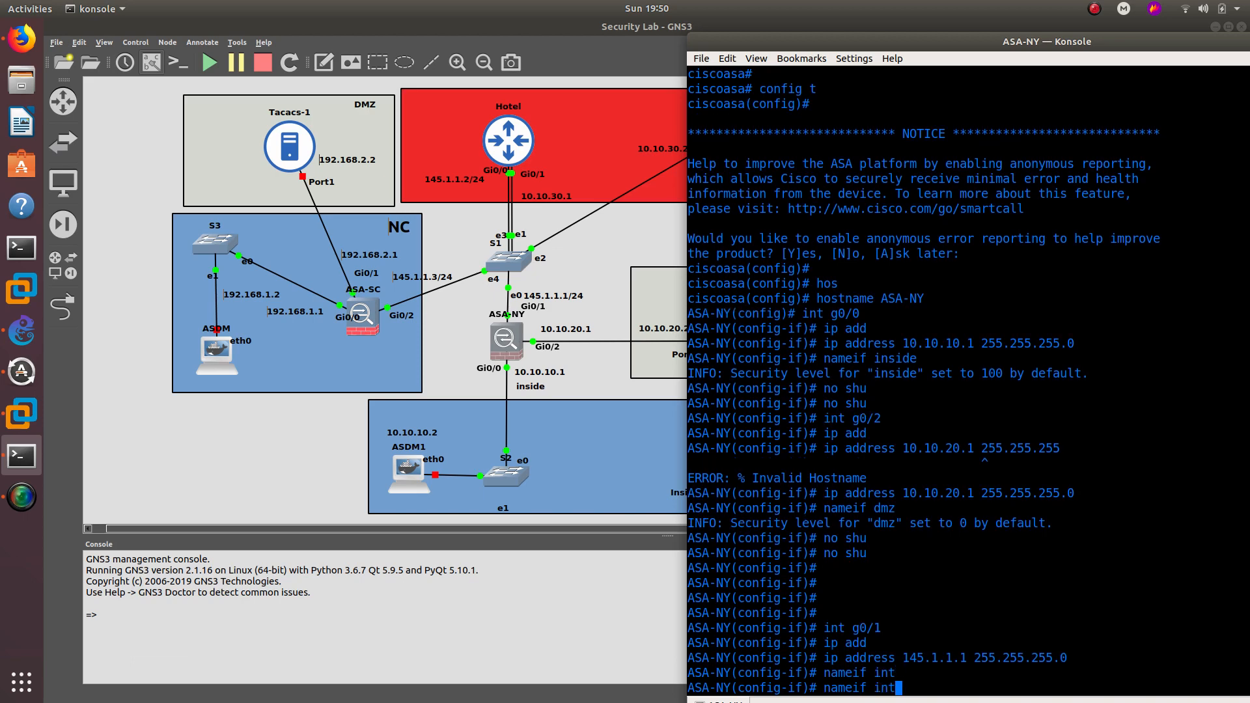
type("ernet")
key("Return")
key("Return")
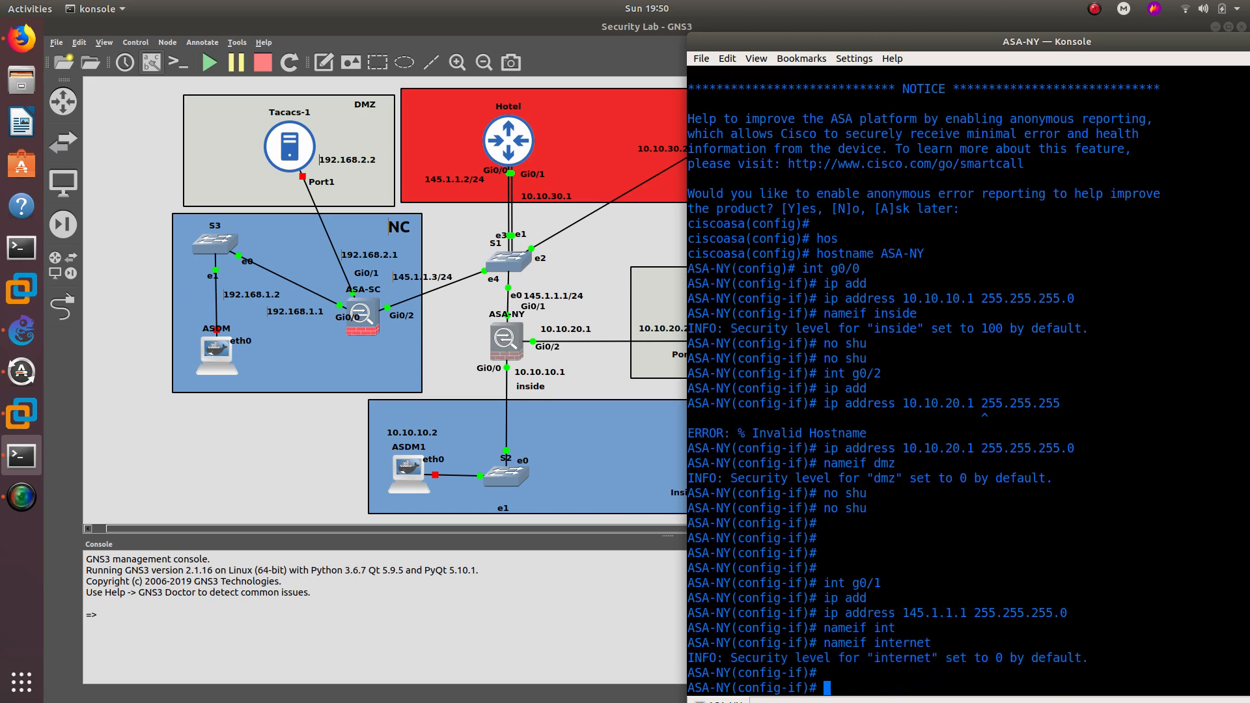
type("no shu")
key("Return")
type("no shu")
key("Return")
key("Return")
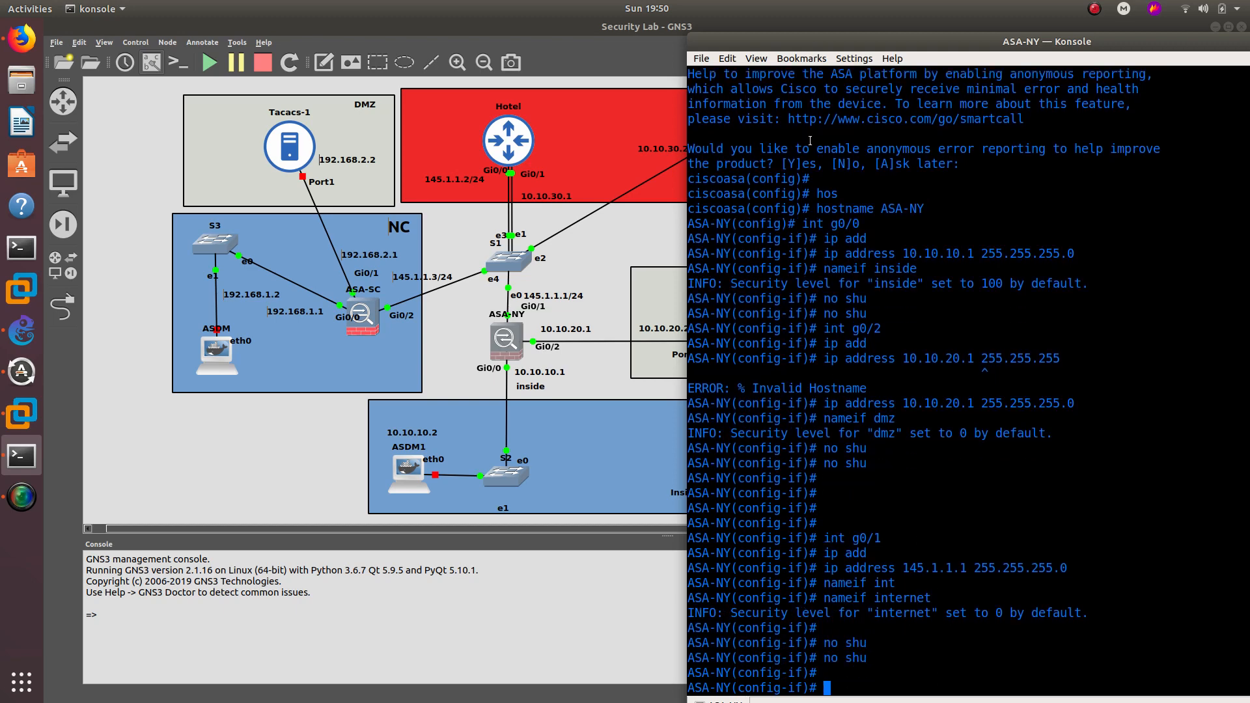
left_click_drag(785, 42, 761, 30)
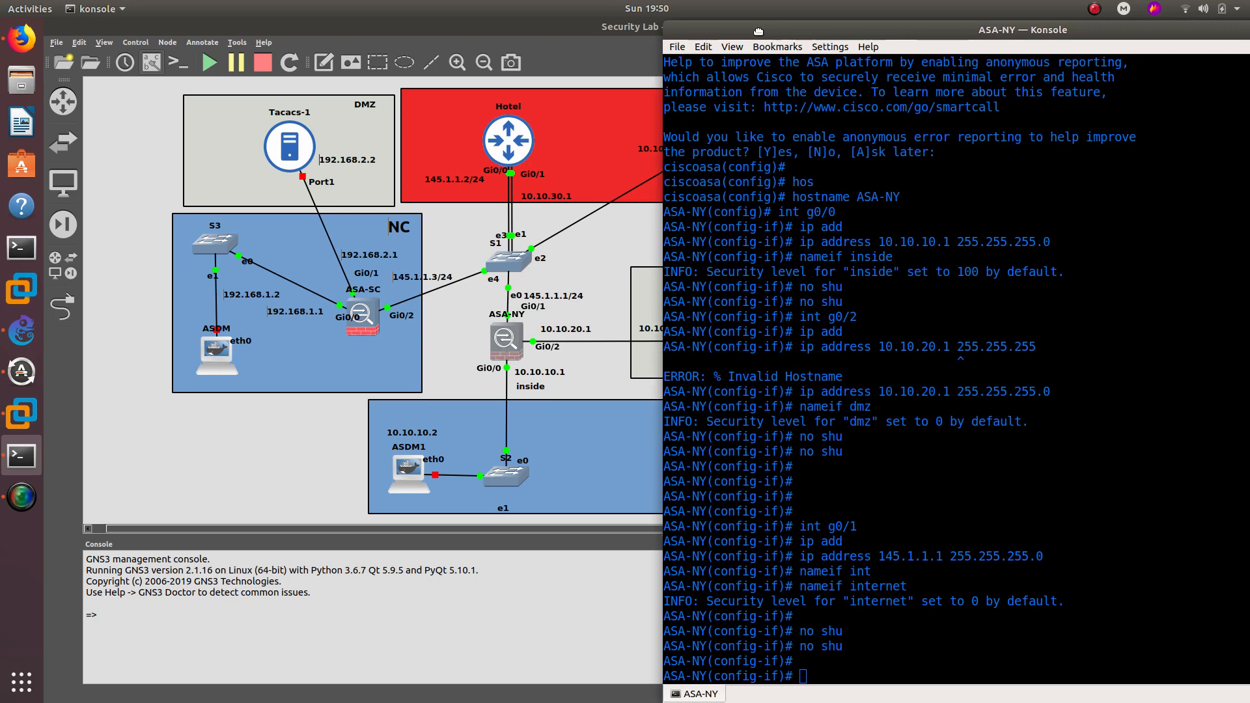
- Start the ASDM1 host and apply its node settings (VNC console at 1024x768)
right_click(411, 464)
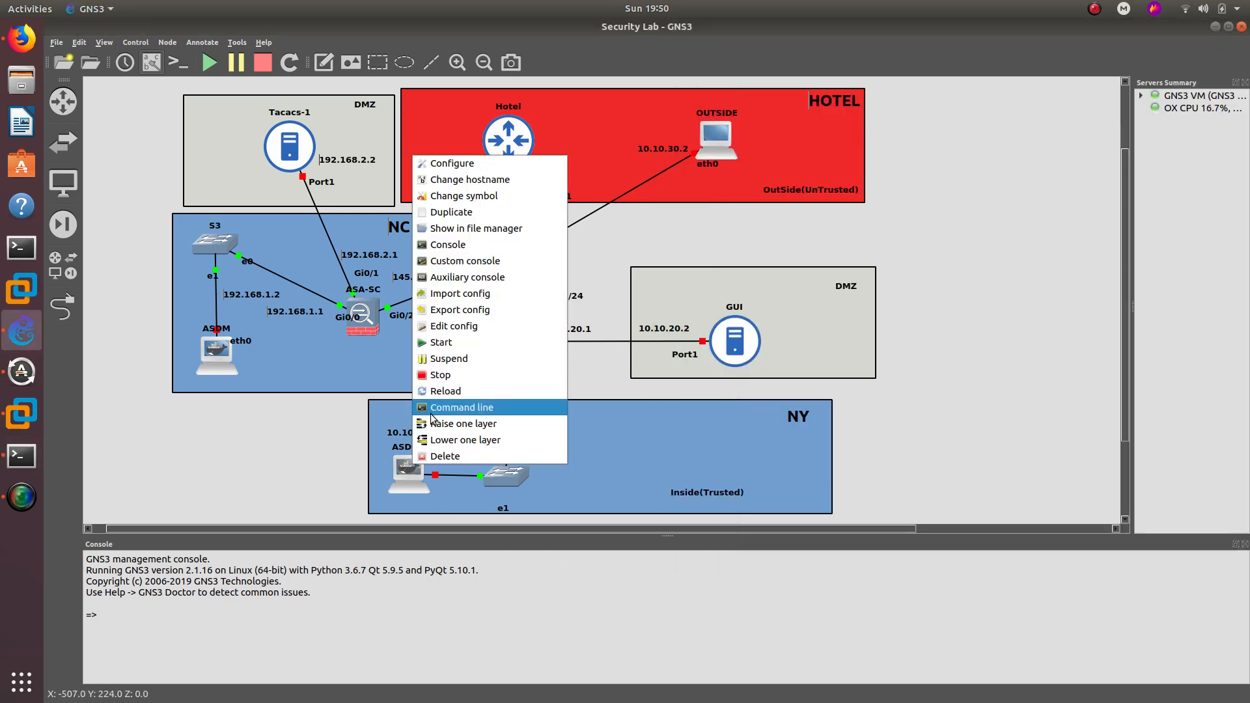
left_click(440, 344)
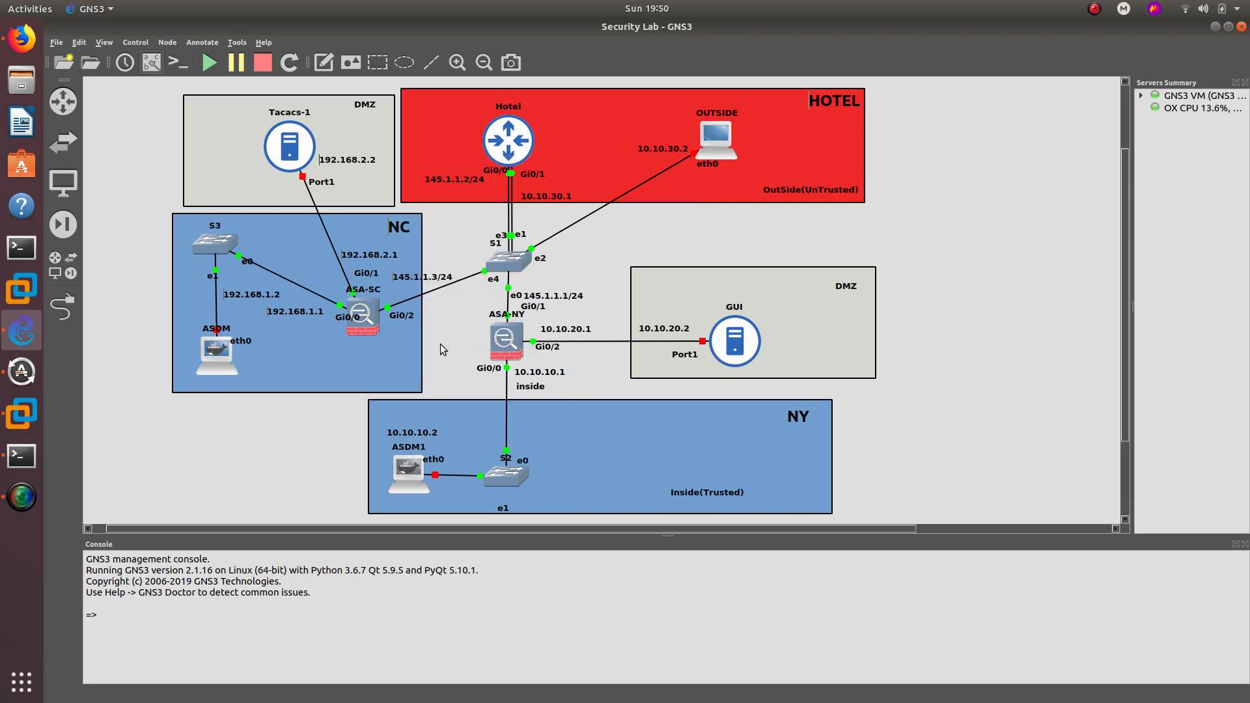
right_click(407, 474)
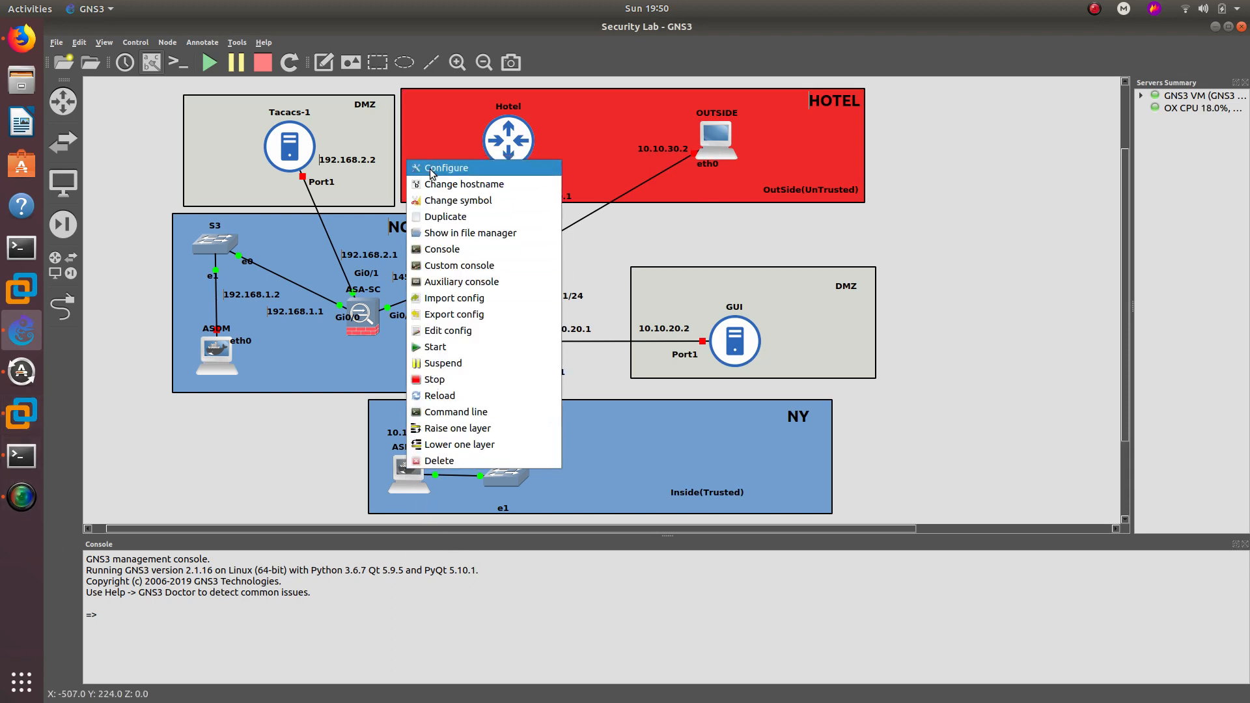
left_click(436, 167)
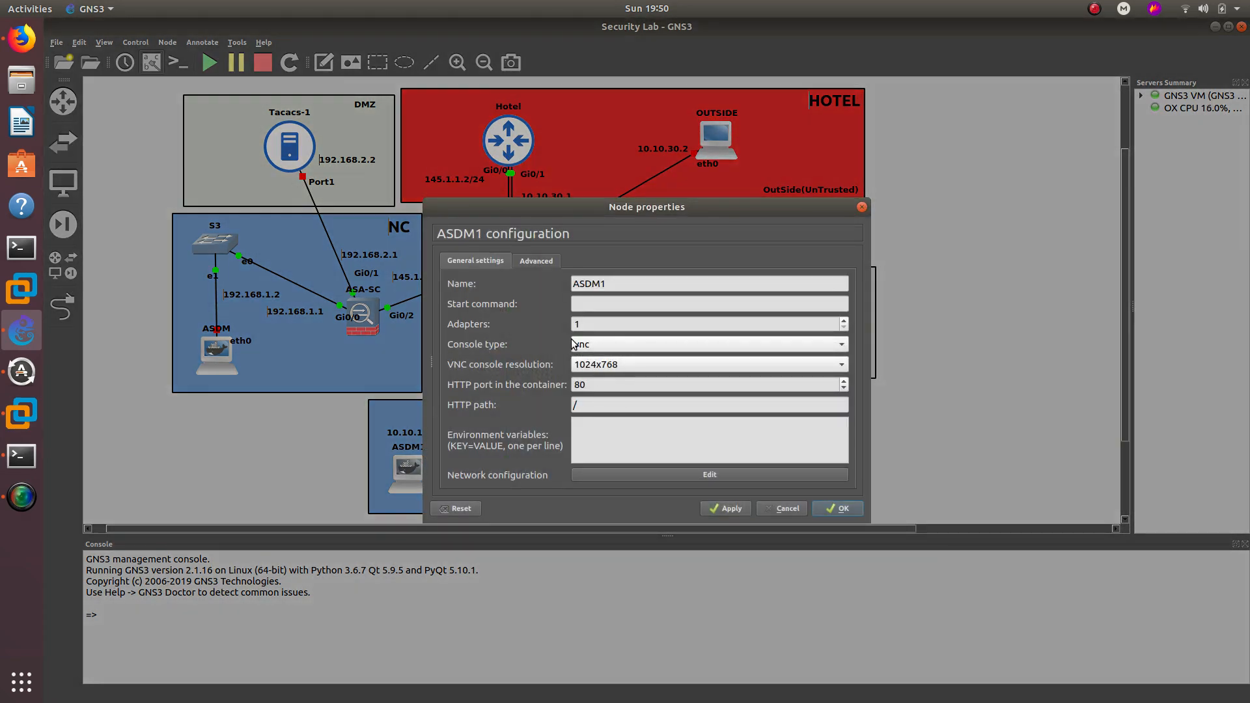
left_click(714, 503)
left_click(836, 507)
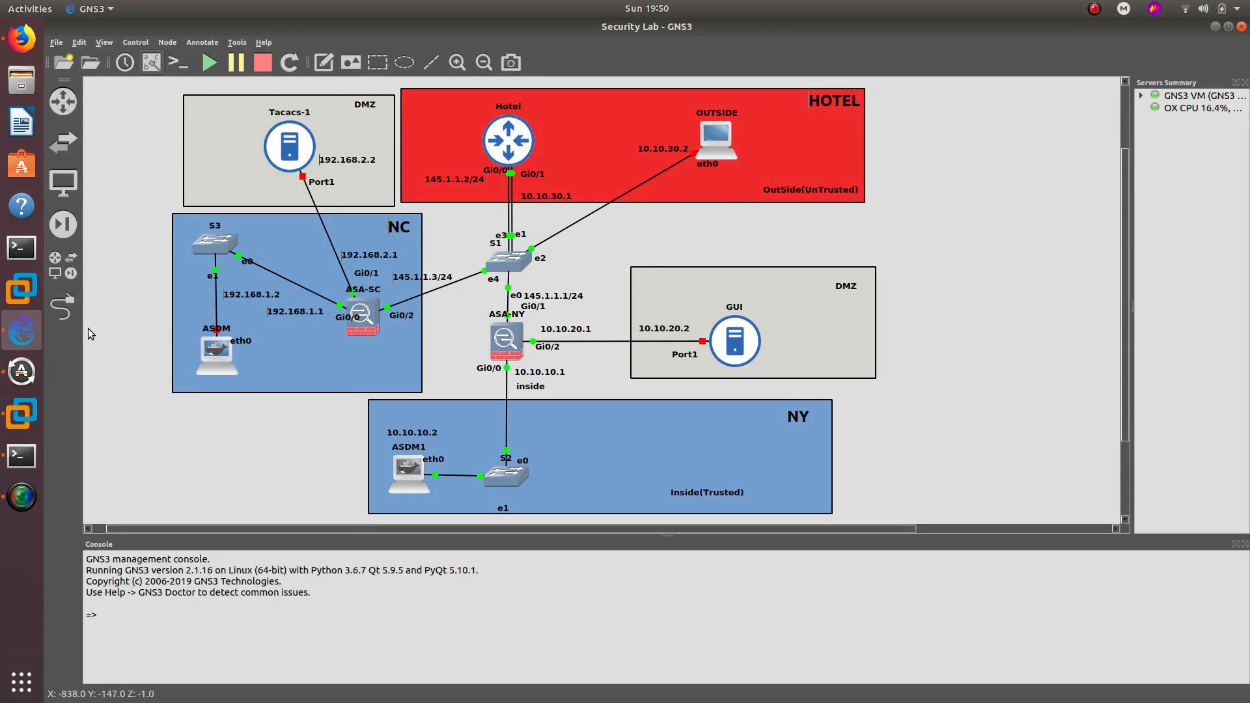
- Open ASDM1's VNC desktop and launch a terminal from its application menu
double_click(407, 467)
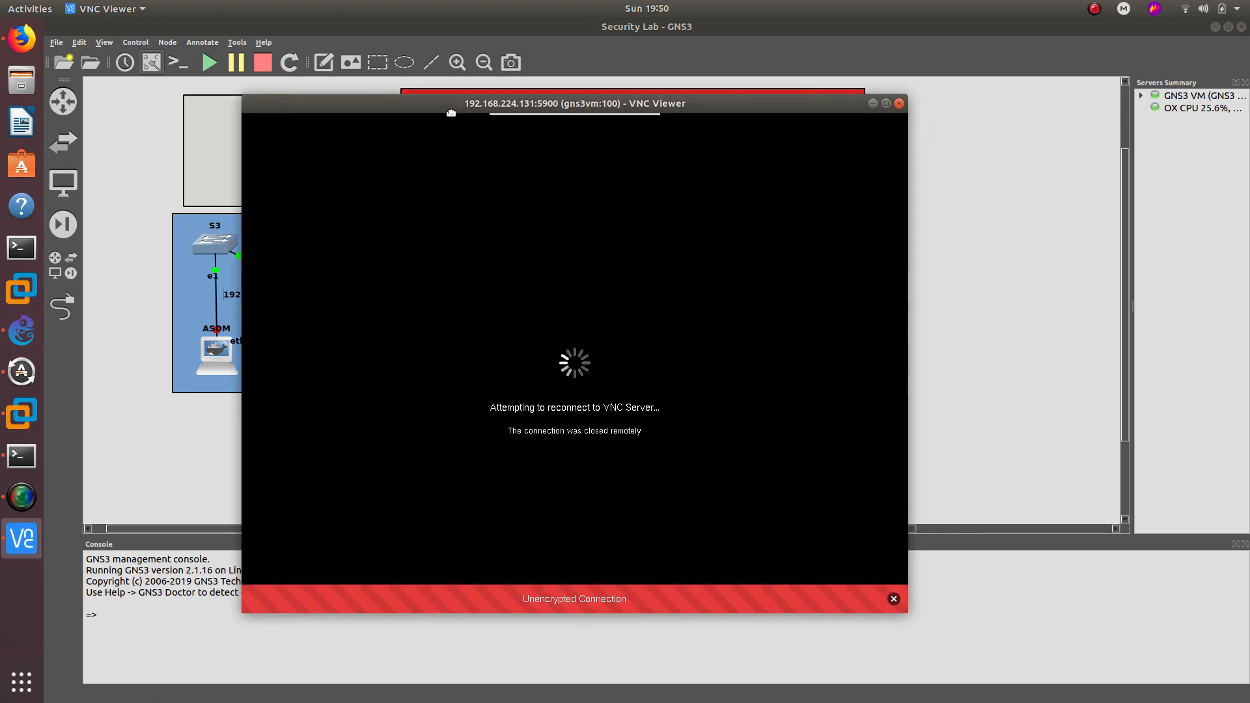
left_click_drag(533, 127, 348, 105)
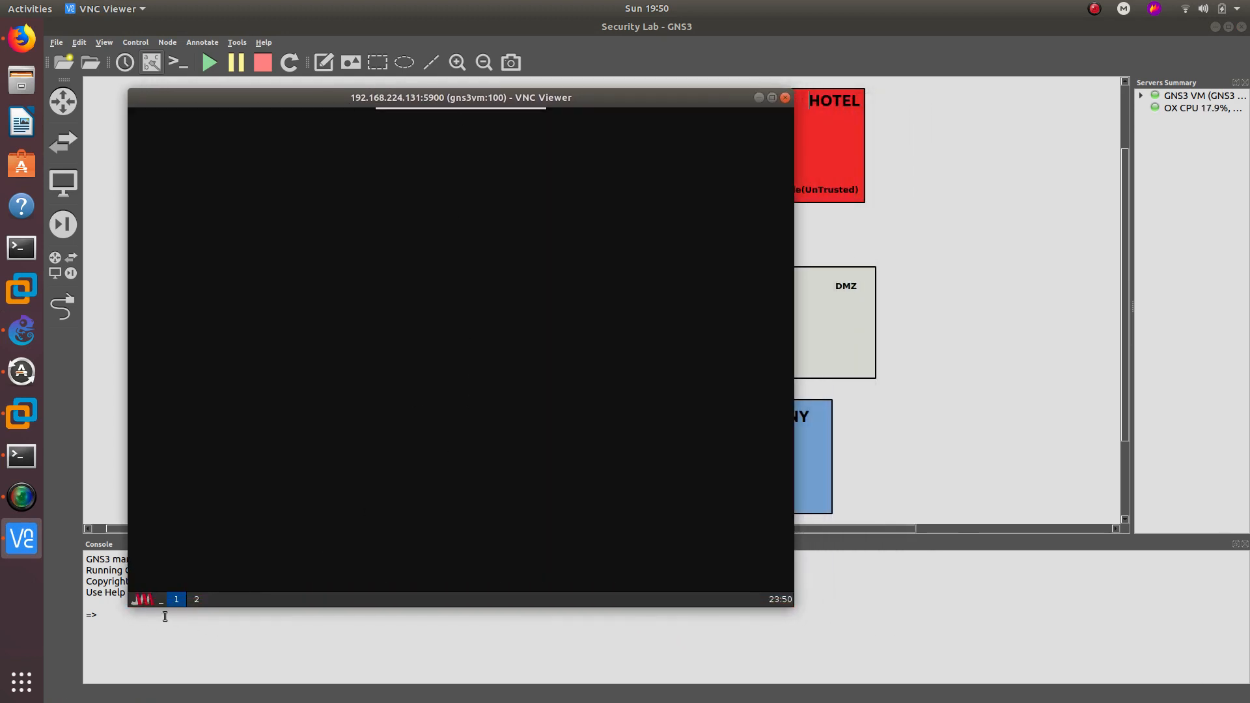
left_click(149, 600)
left_click(180, 528)
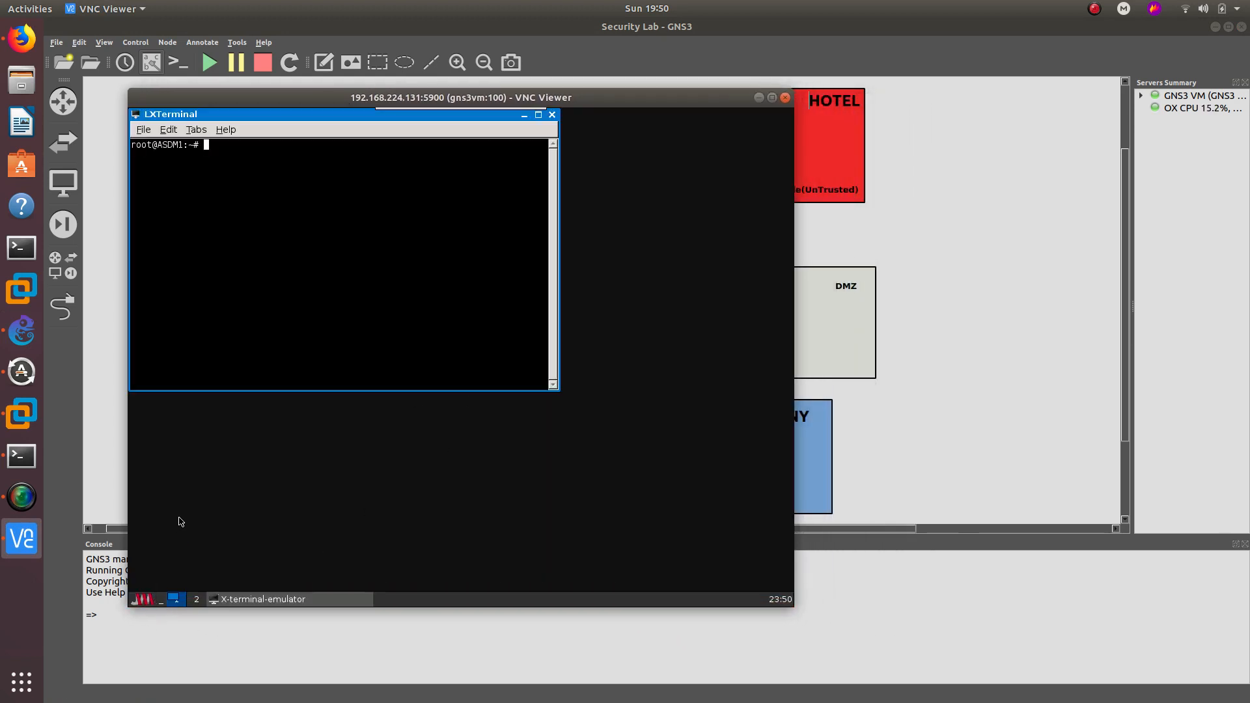
- Run ifconfig to confirm eth0 has no IPv4 address, then start typing ifconfig eth0
type("ifconfig")
key("Return")
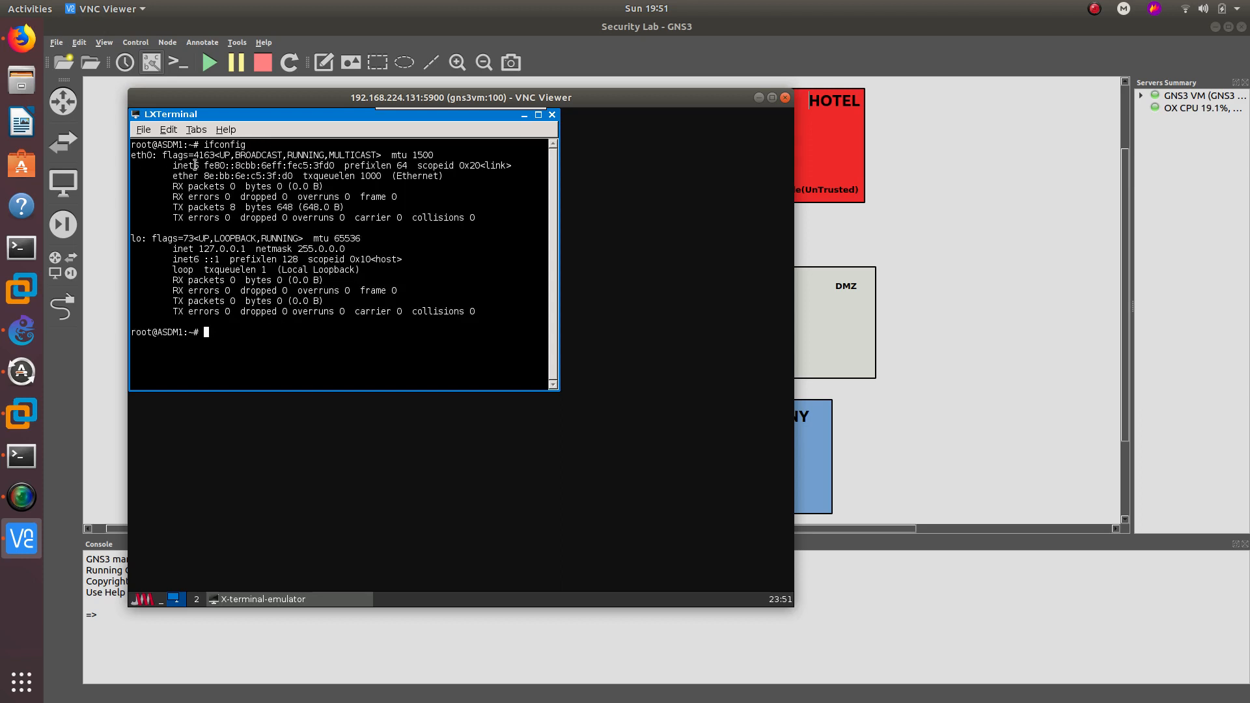
double_click(150, 157)
left_click(248, 338)
type("ifconfig")
key("BackSpace")
key("BackSpace")
key("BackSpace")
key("BackSpace")
key("BackSpace")
type("onfig eth0")
left_click(22, 81)
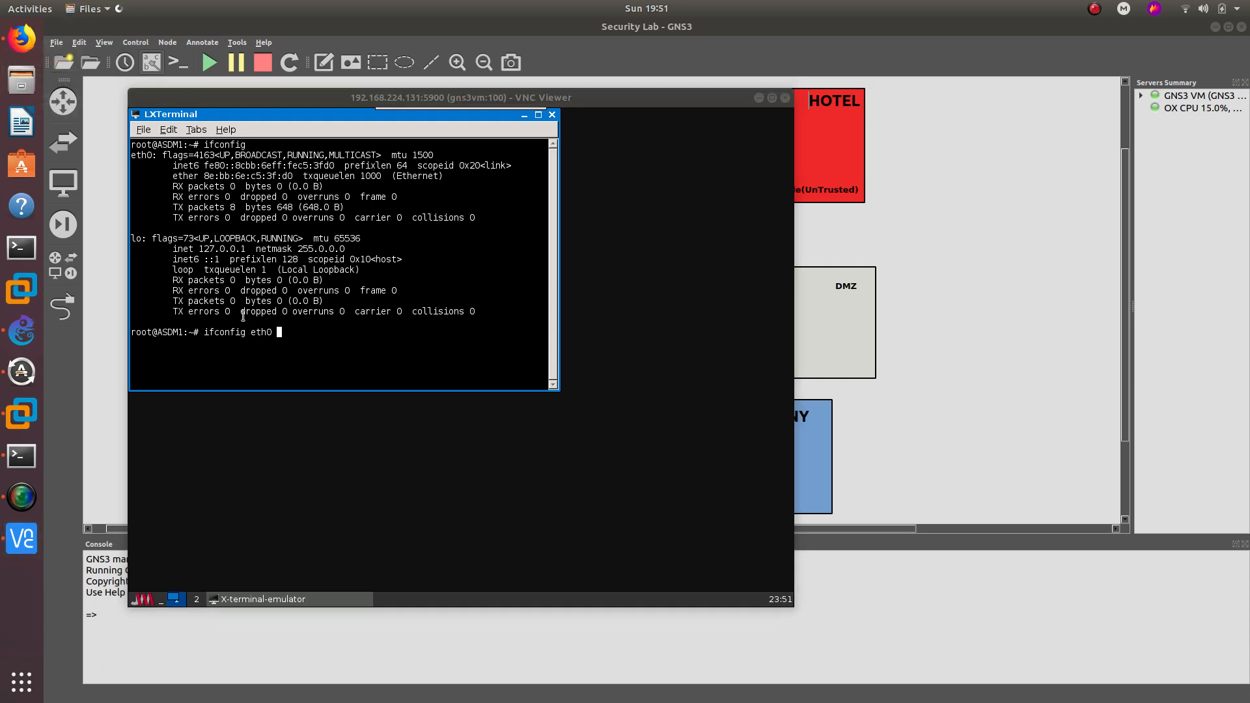
- Open the asdm notes in Desktop > CCNA Security listing eth0 10.10.10.2/24 and gateway 10.10.10.1
double_click(209, 114)
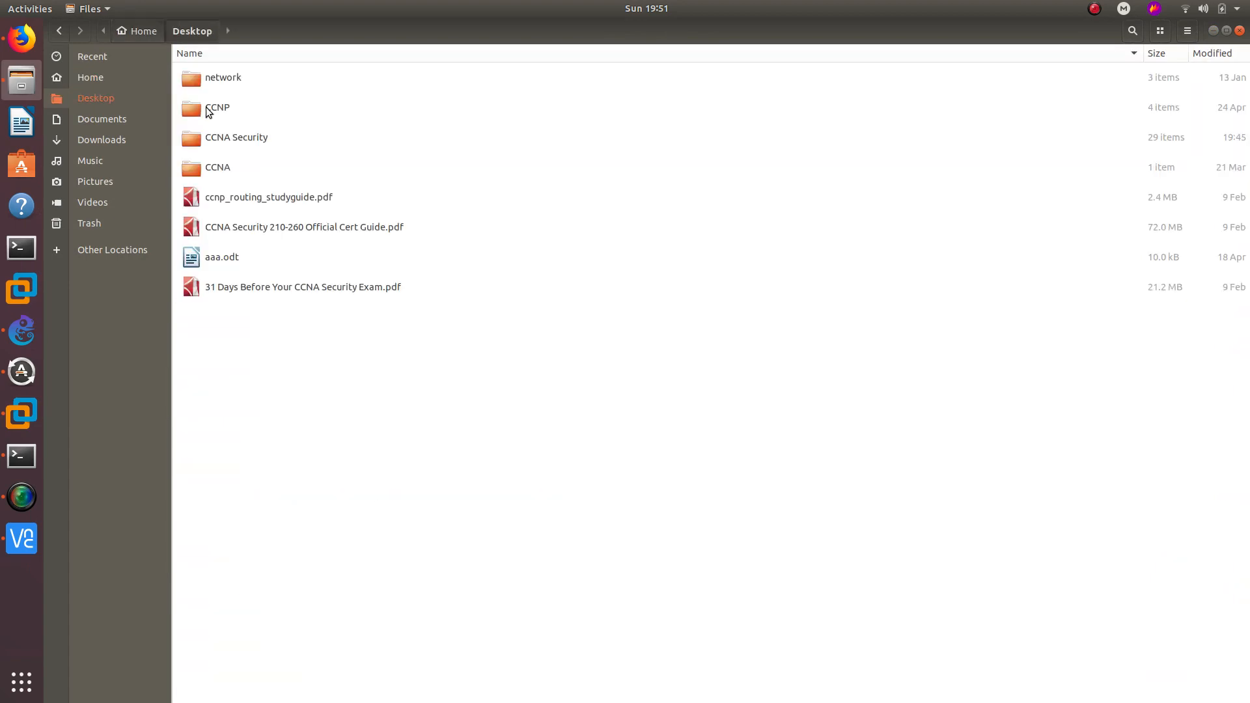
double_click(228, 138)
scroll(244, 331, "down", 1)
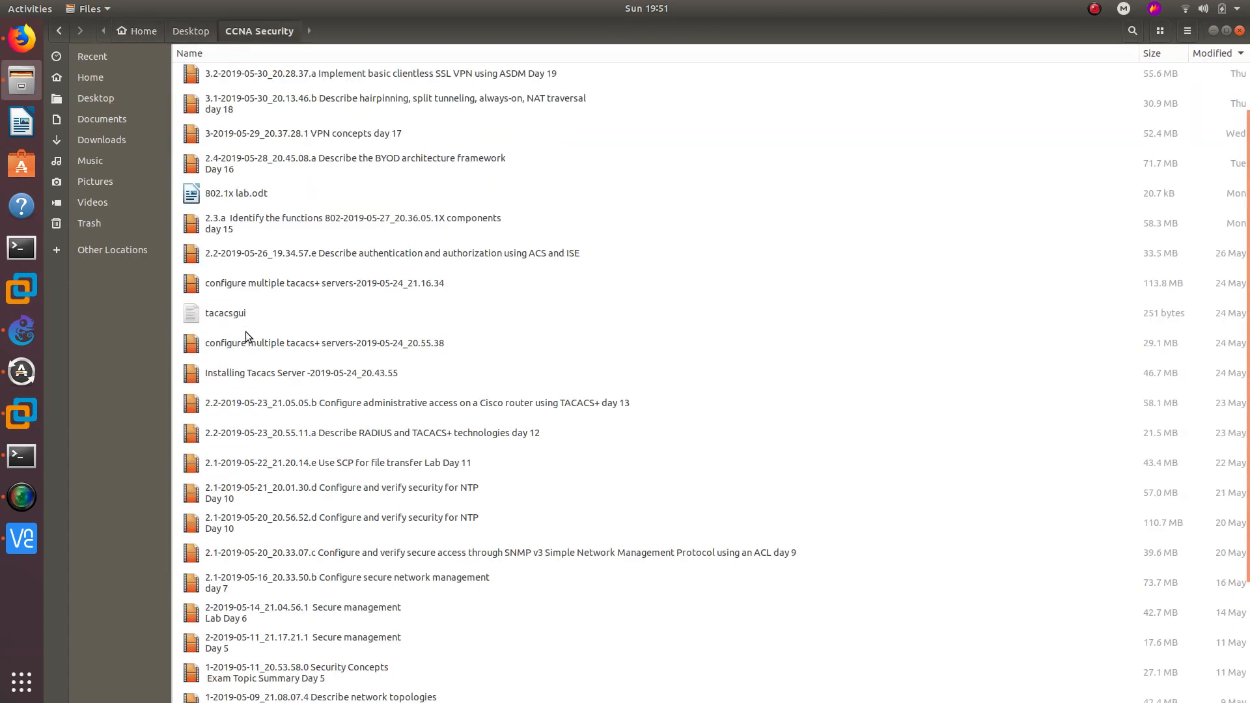
scroll(227, 343, "down", 3)
double_click(224, 598)
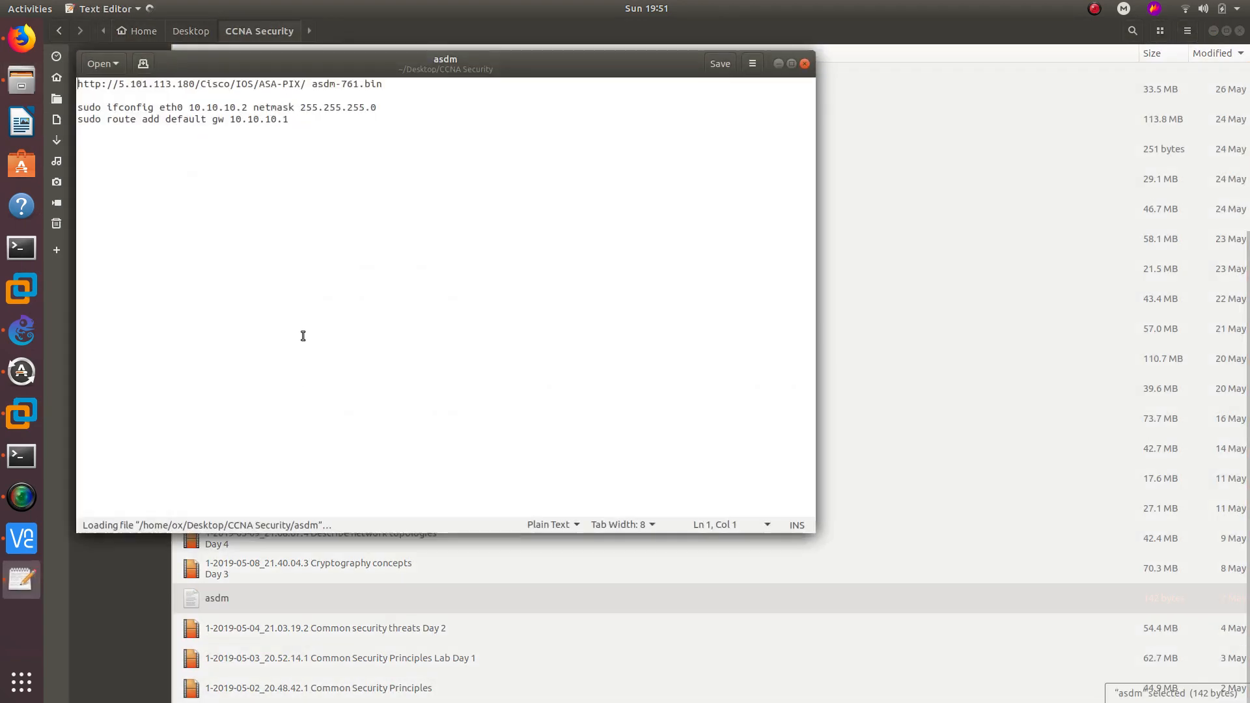
left_click_drag(194, 107, 374, 110)
left_click(619, 260)
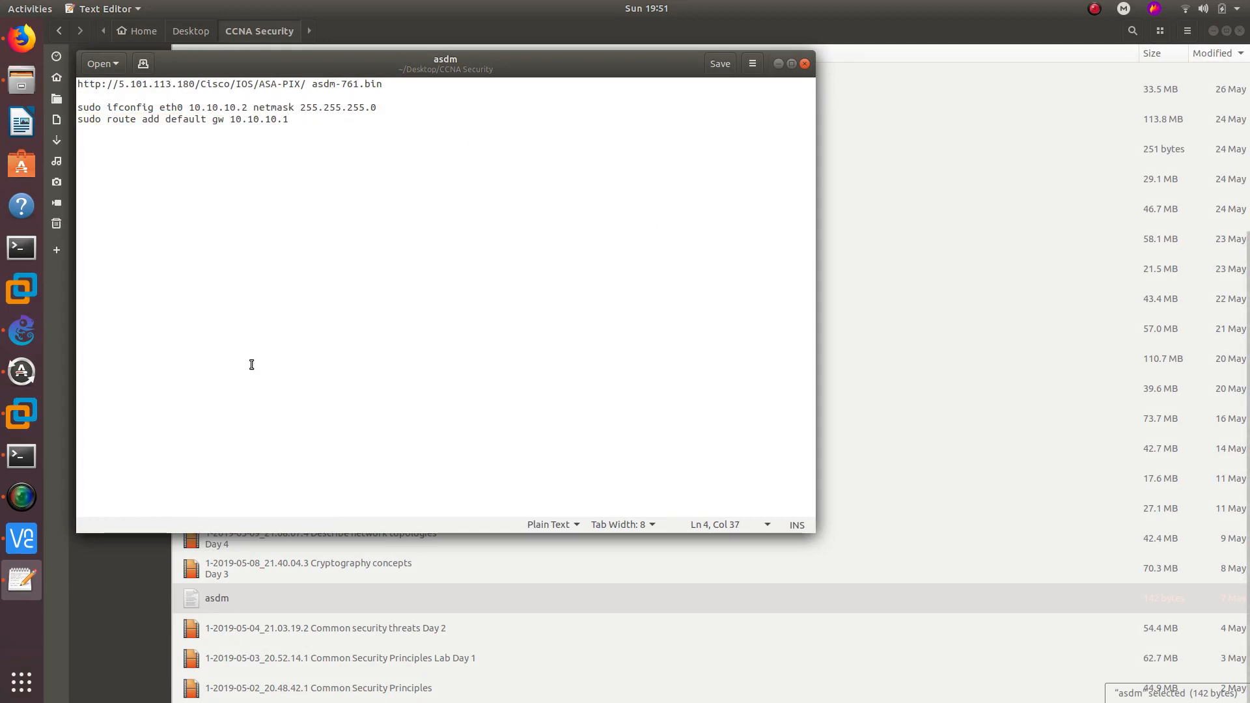
left_click(21, 538)
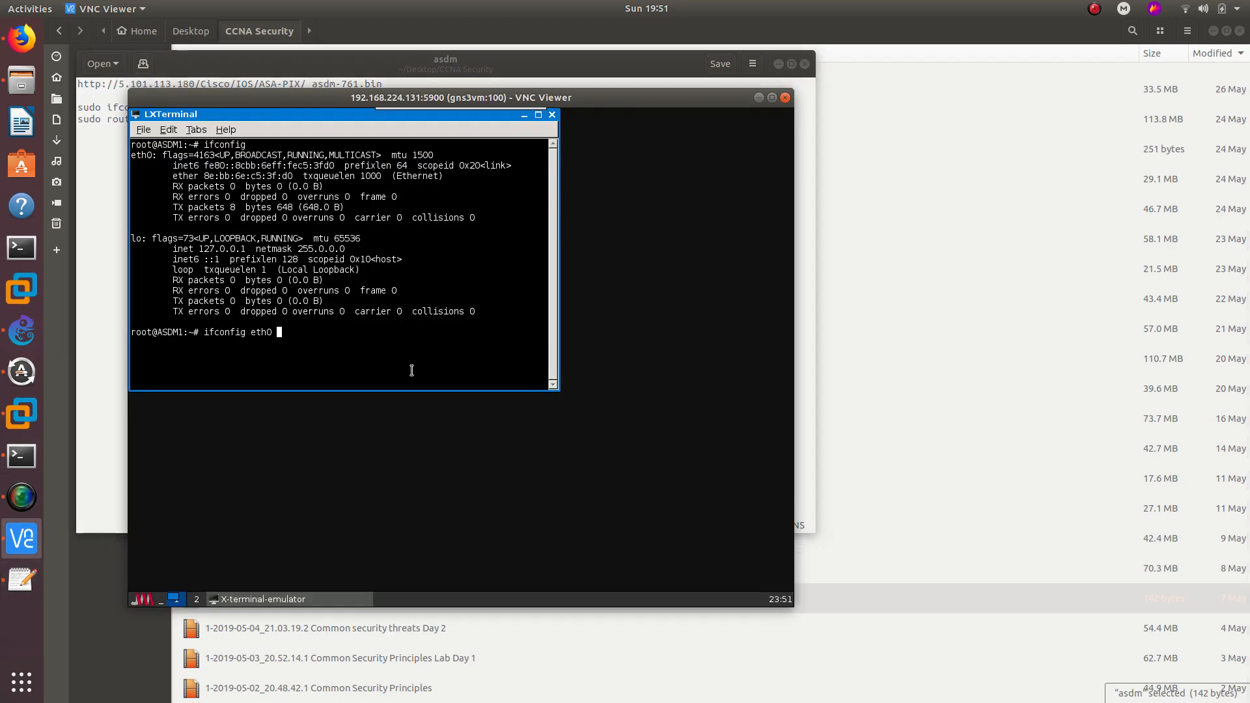
- Assign eth0 10.10.10.2 with a /24 netmask and add default gateway 10.10.10.1
left_click_drag(414, 97, 736, 91)
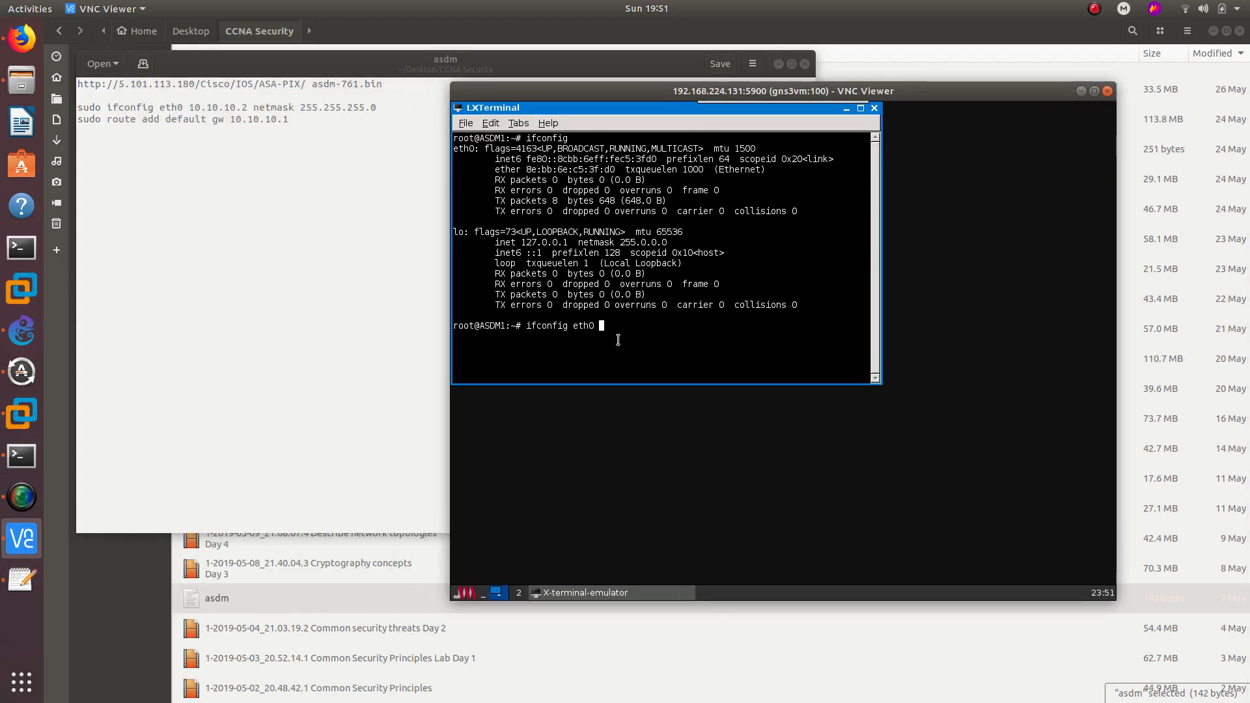
type("10.10.10.2 netmask 255.255.255.255.0")
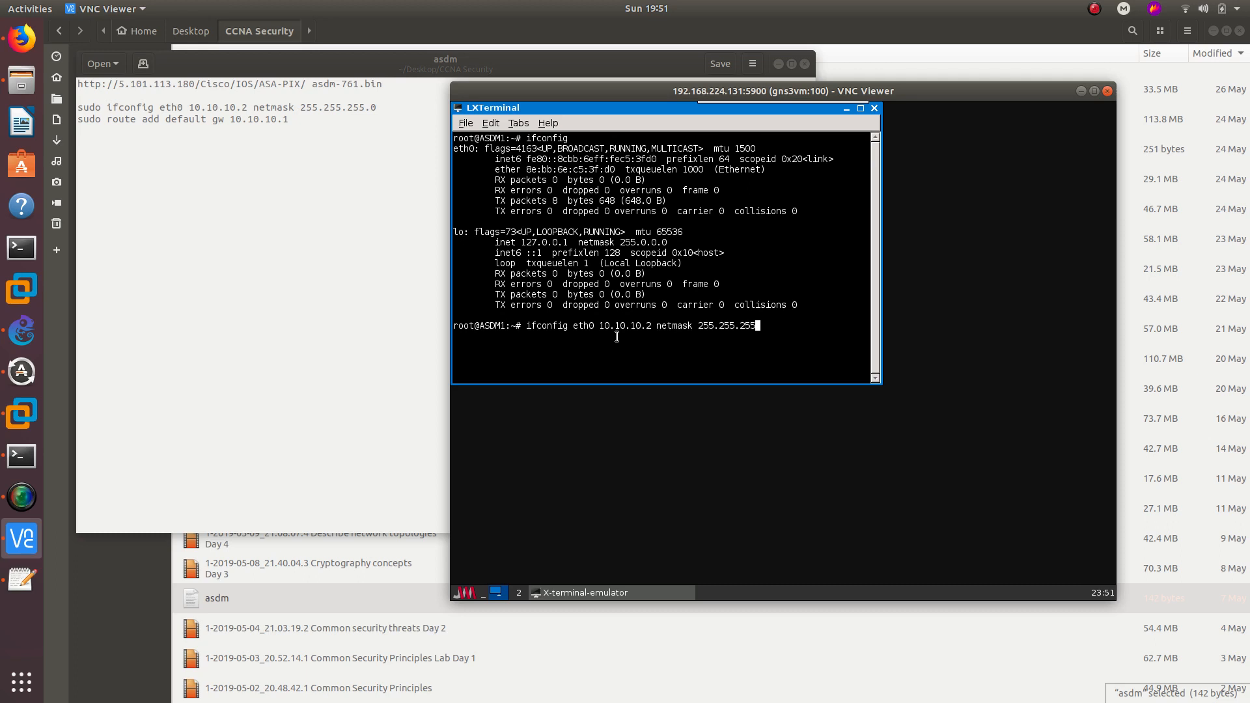
key("Return")
type("route add default gw 10.10.10.1")
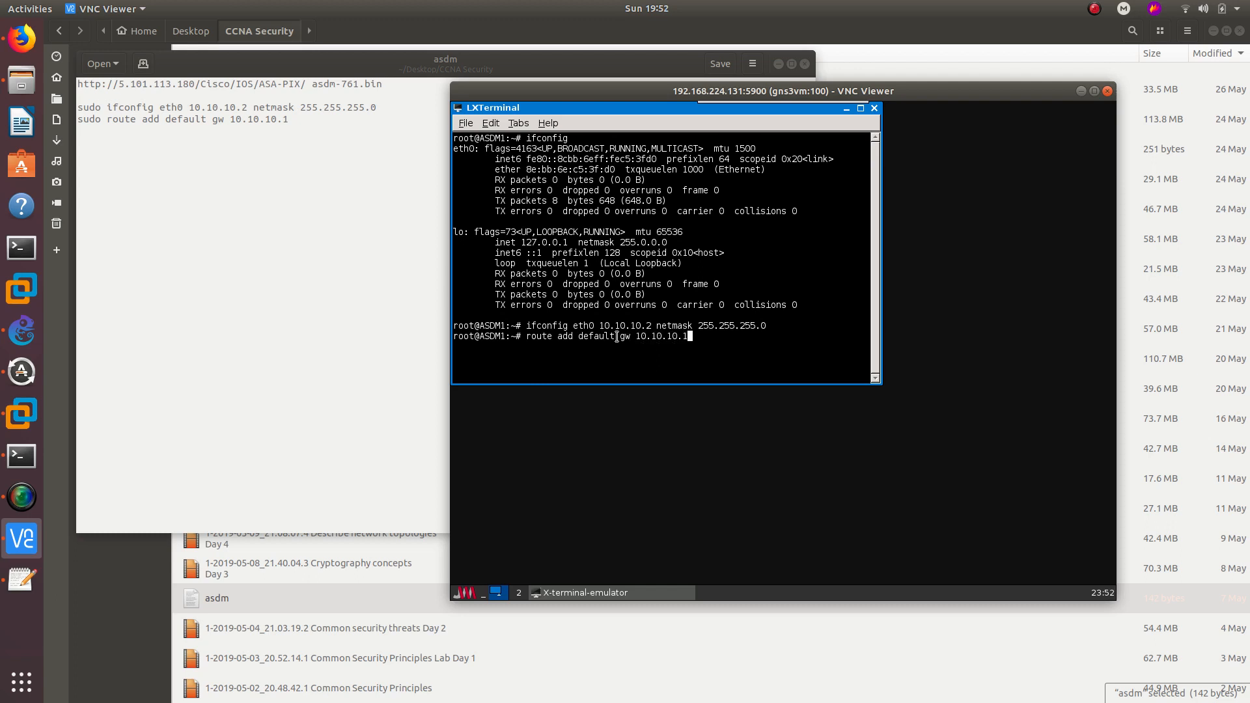
- Ping 10.10.10.1 with 6/6 replies received, then minimize the ASDM1 console
left_click(778, 63)
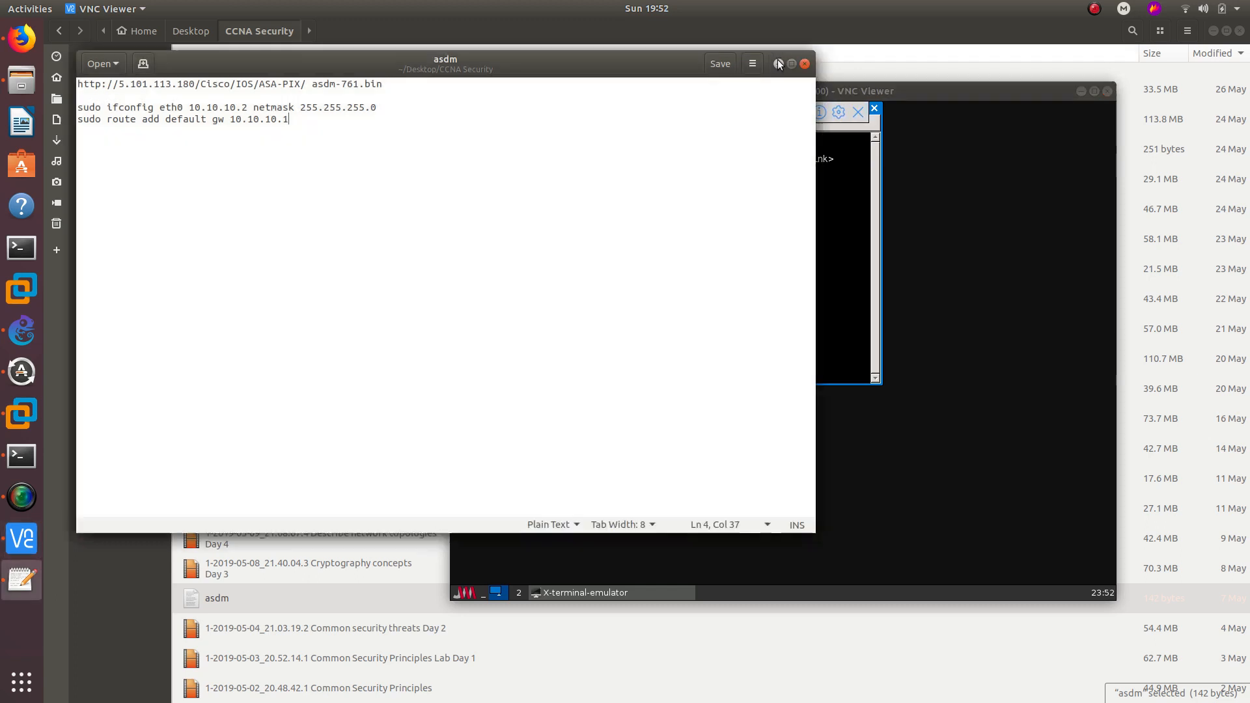
left_click(1215, 31)
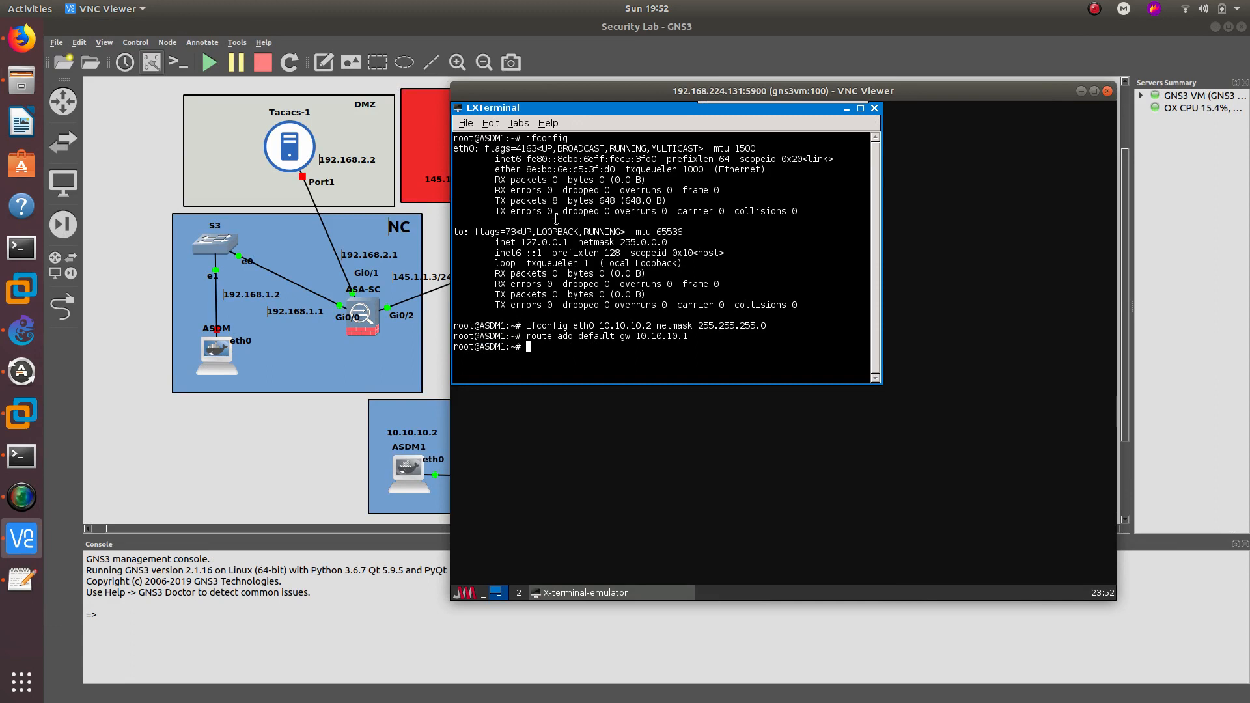
left_click_drag(659, 91, 860, 94)
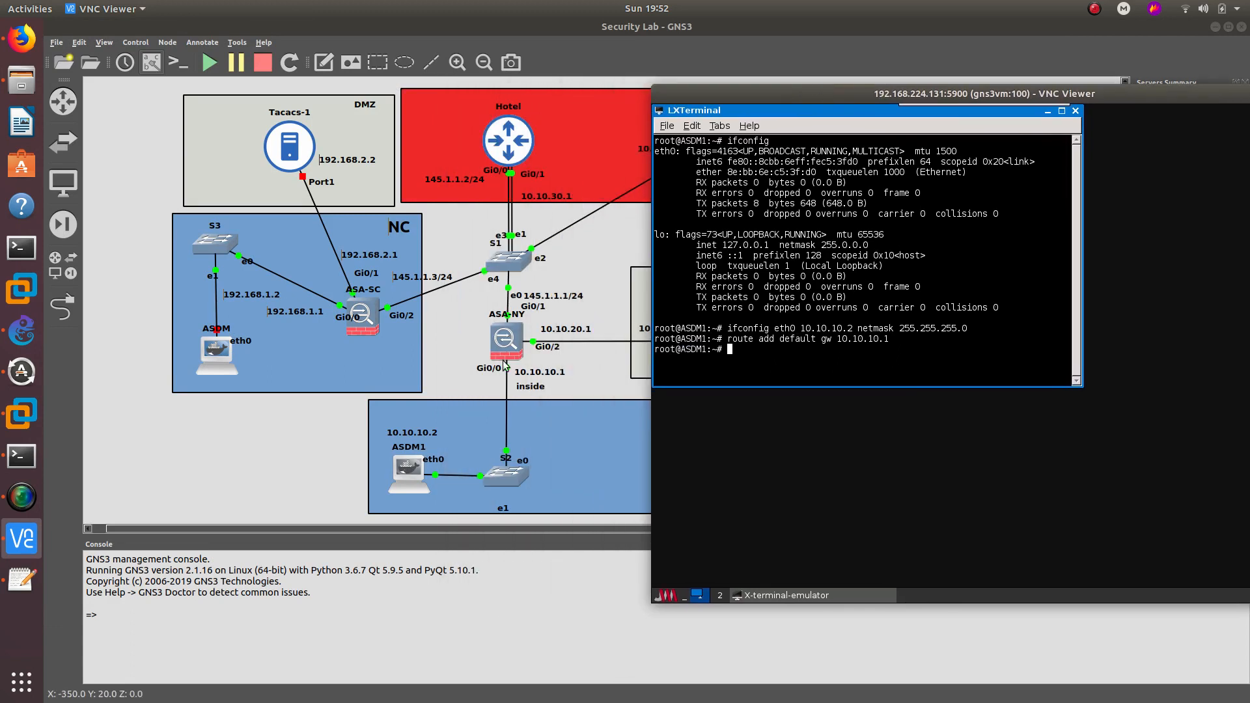
type("ping 10.10.10.1")
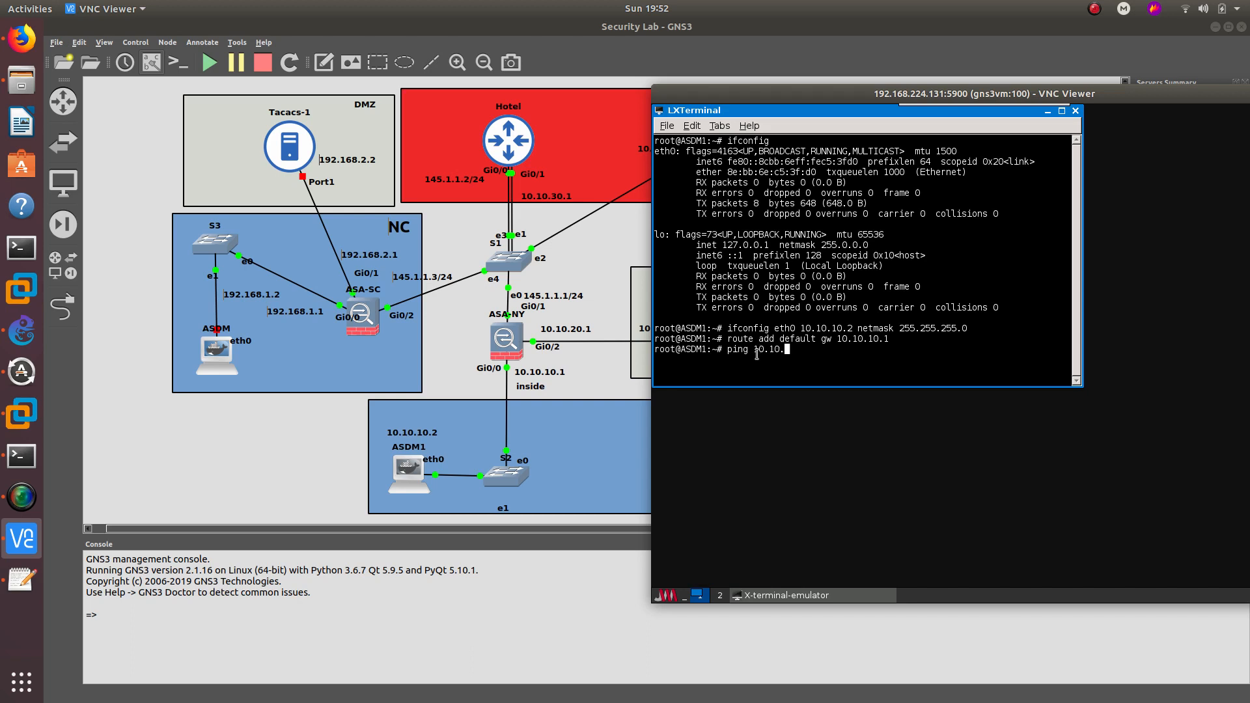
key("Return")
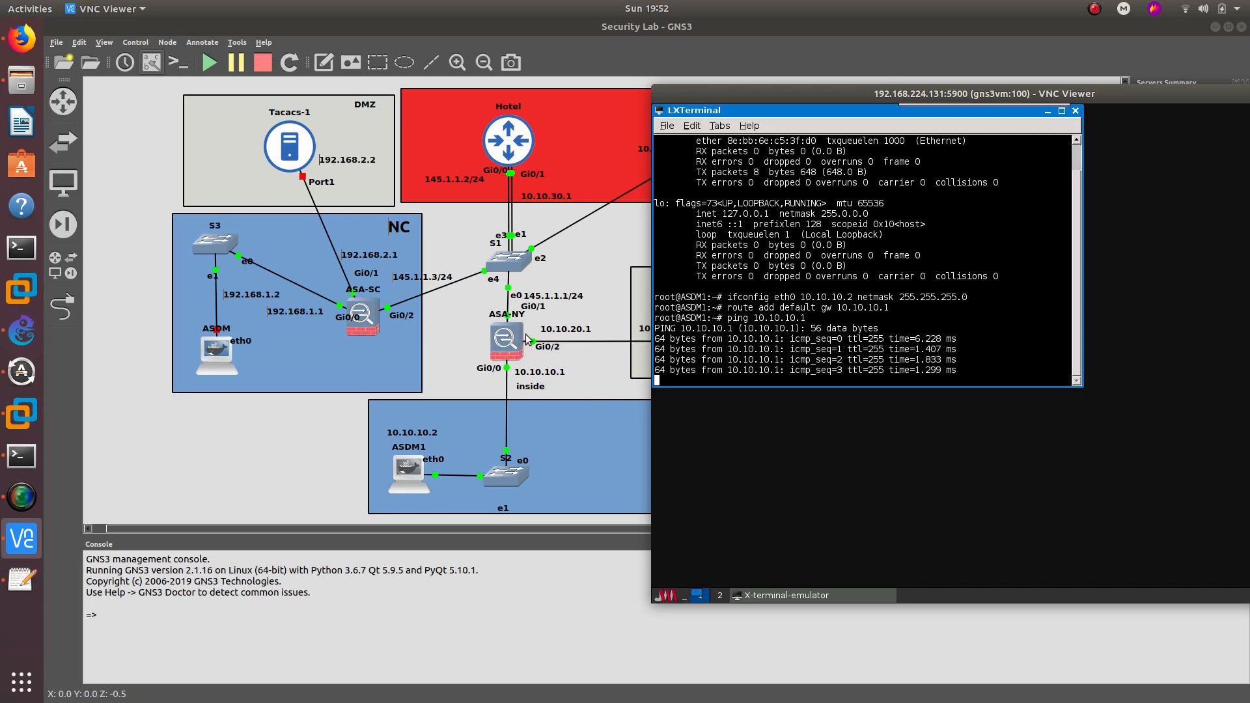
key("ctrl+c")
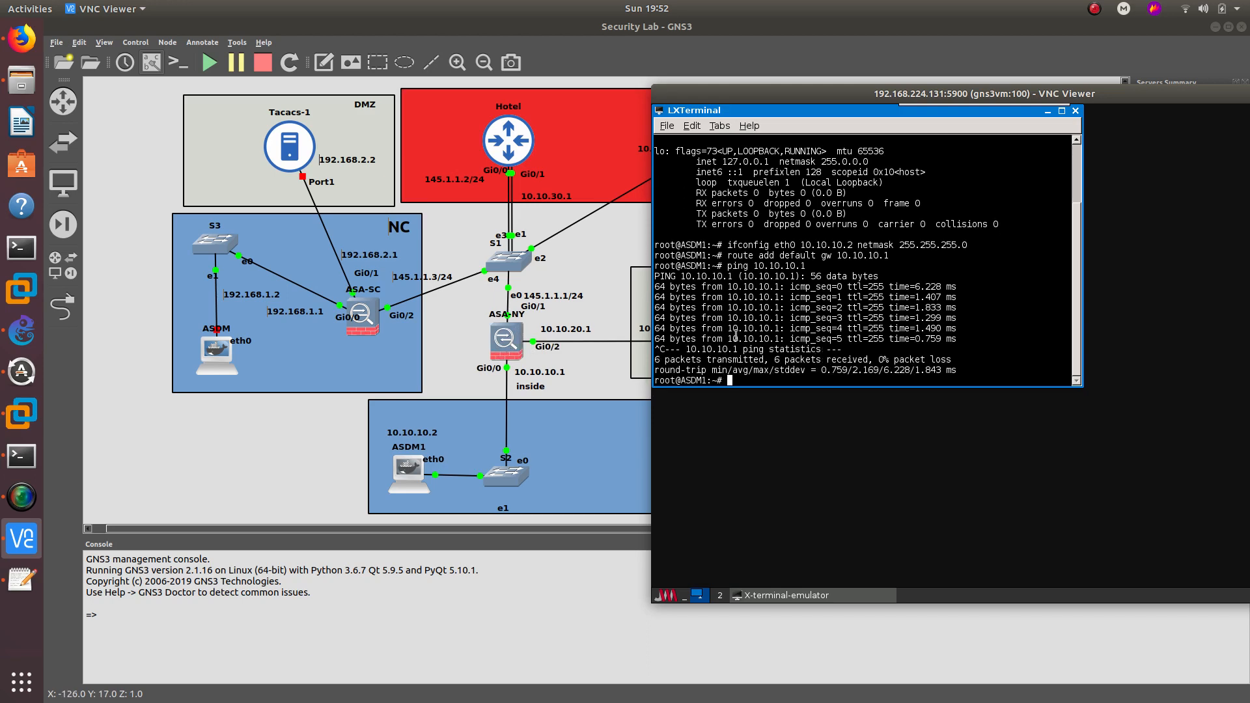
left_click_drag(1111, 100, 873, 110)
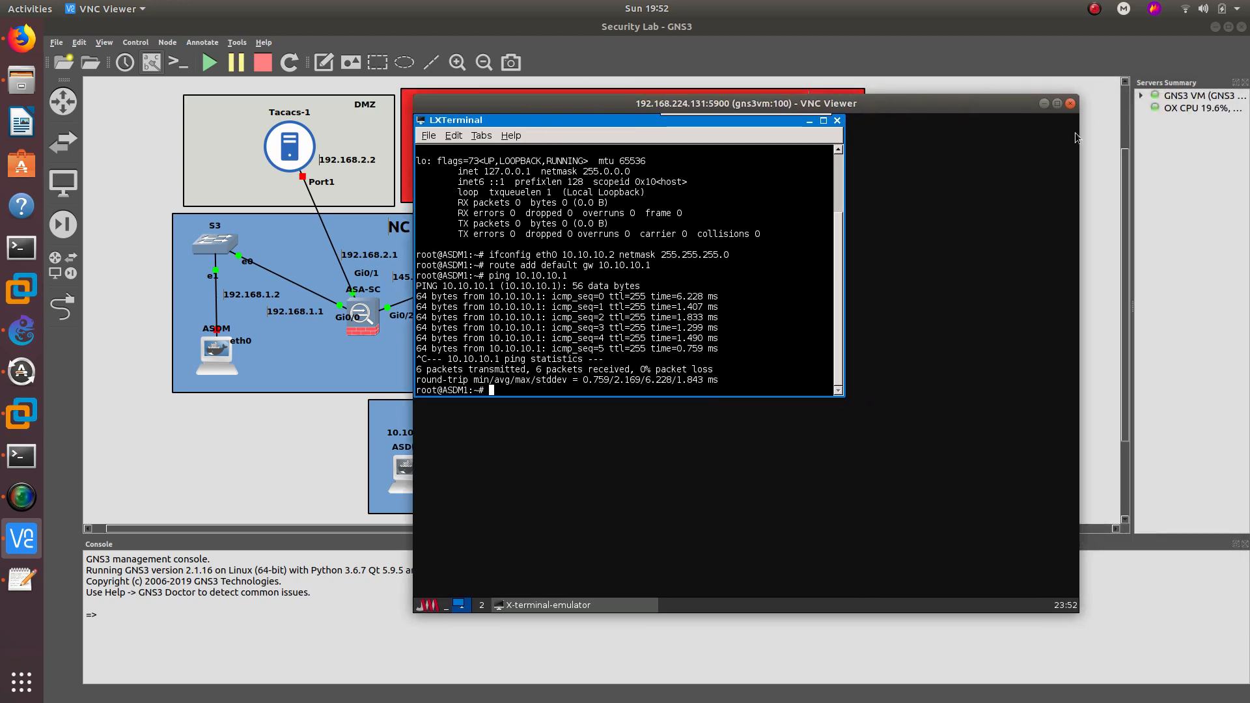
left_click(1042, 103)
- Start the GUI server node on the GNS3 canvas from its context menu
right_click(744, 343)
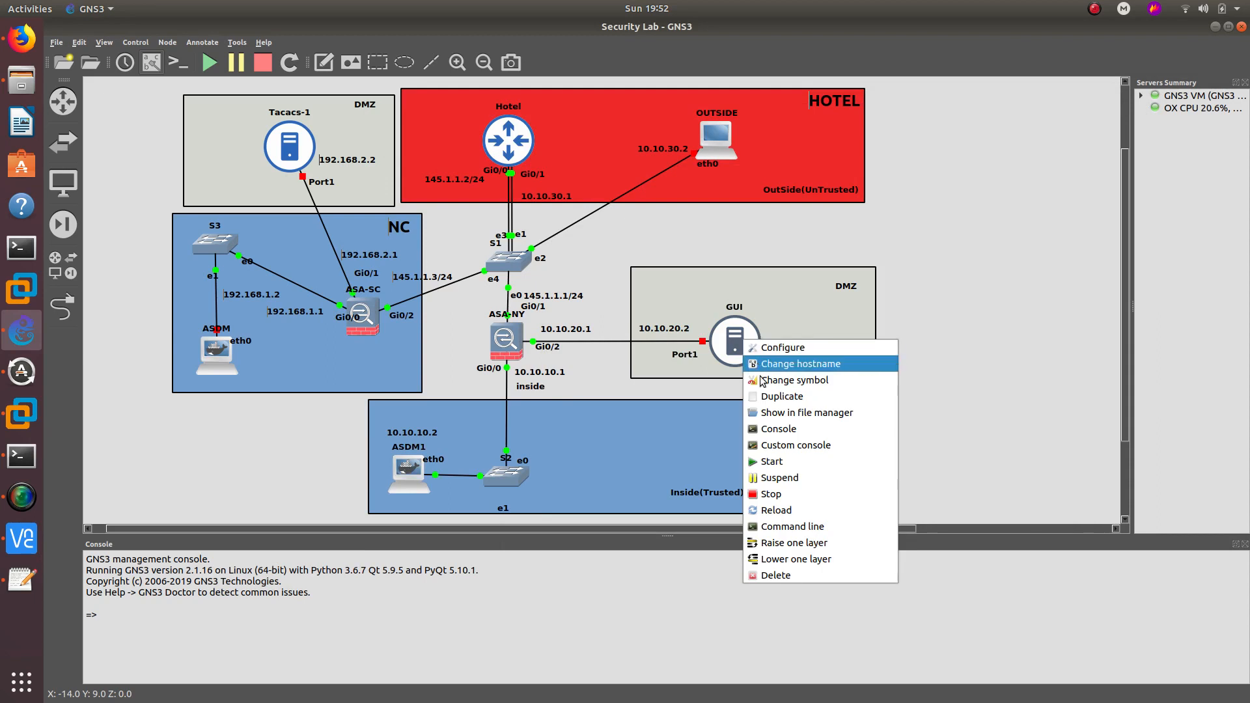
left_click(760, 455)
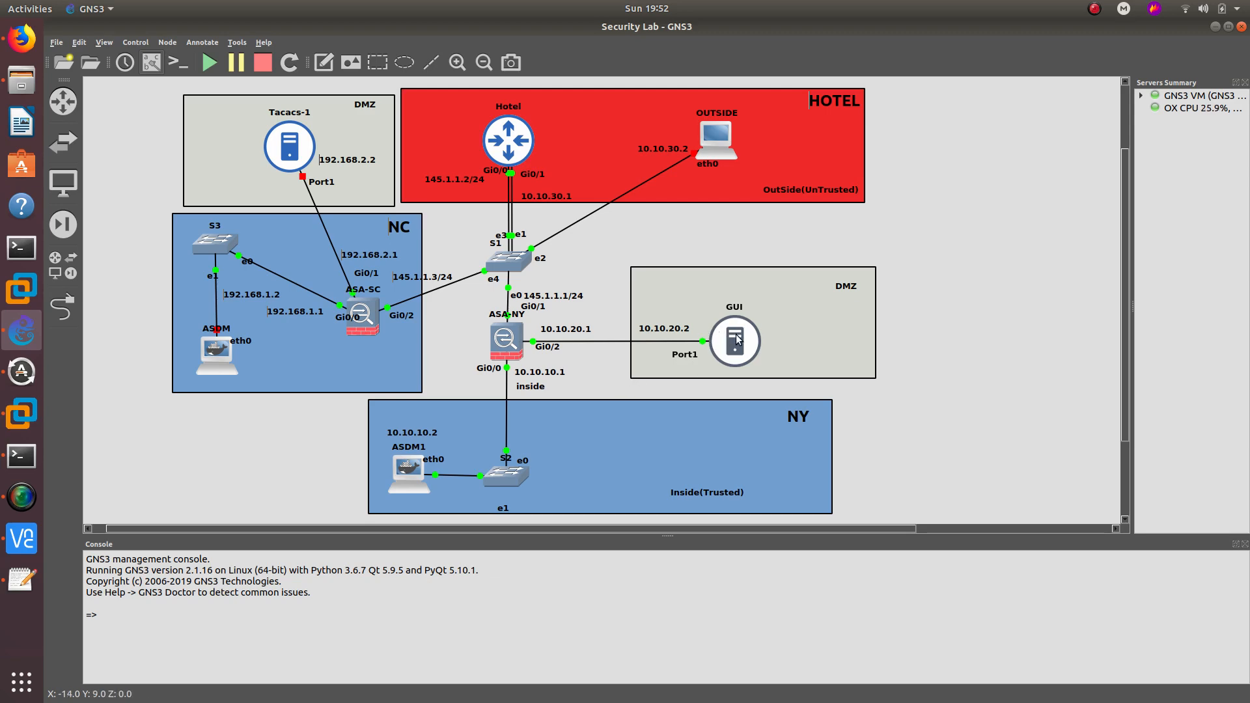
mouse_move(738, 339)
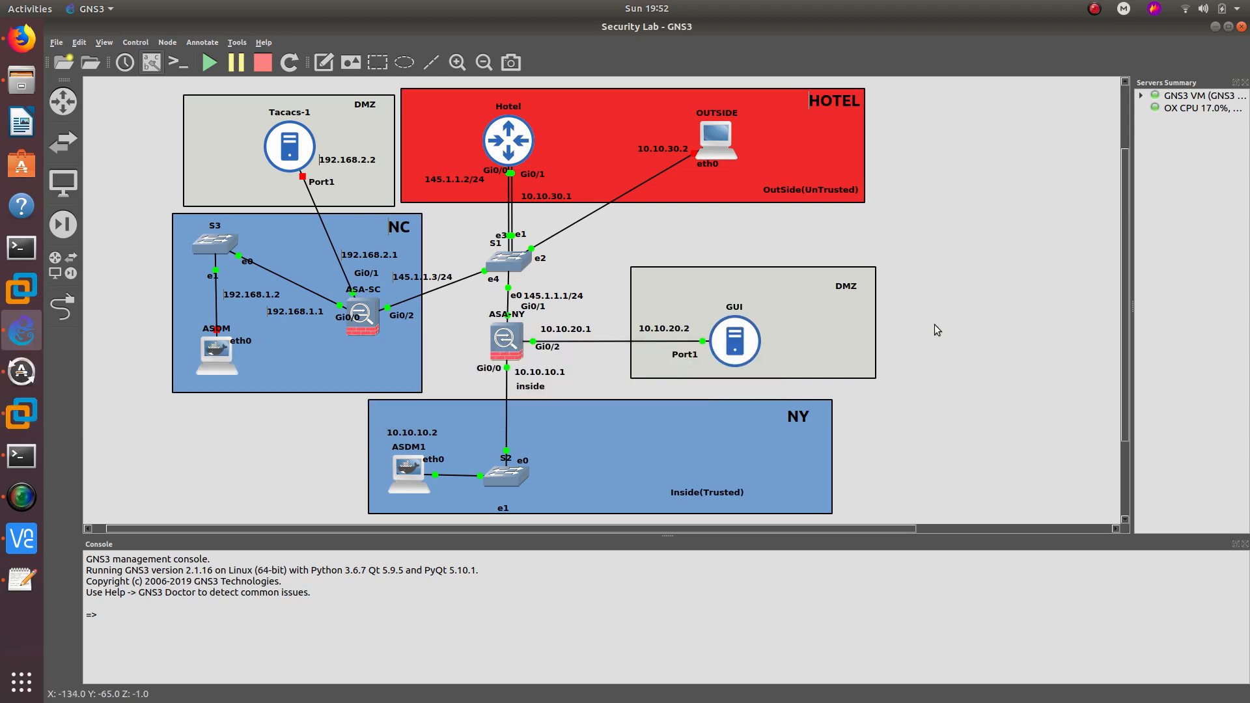
- Open the GUI server's VNC console and log in as root
double_click(737, 340)
left_click_drag(602, 120, 828, 119)
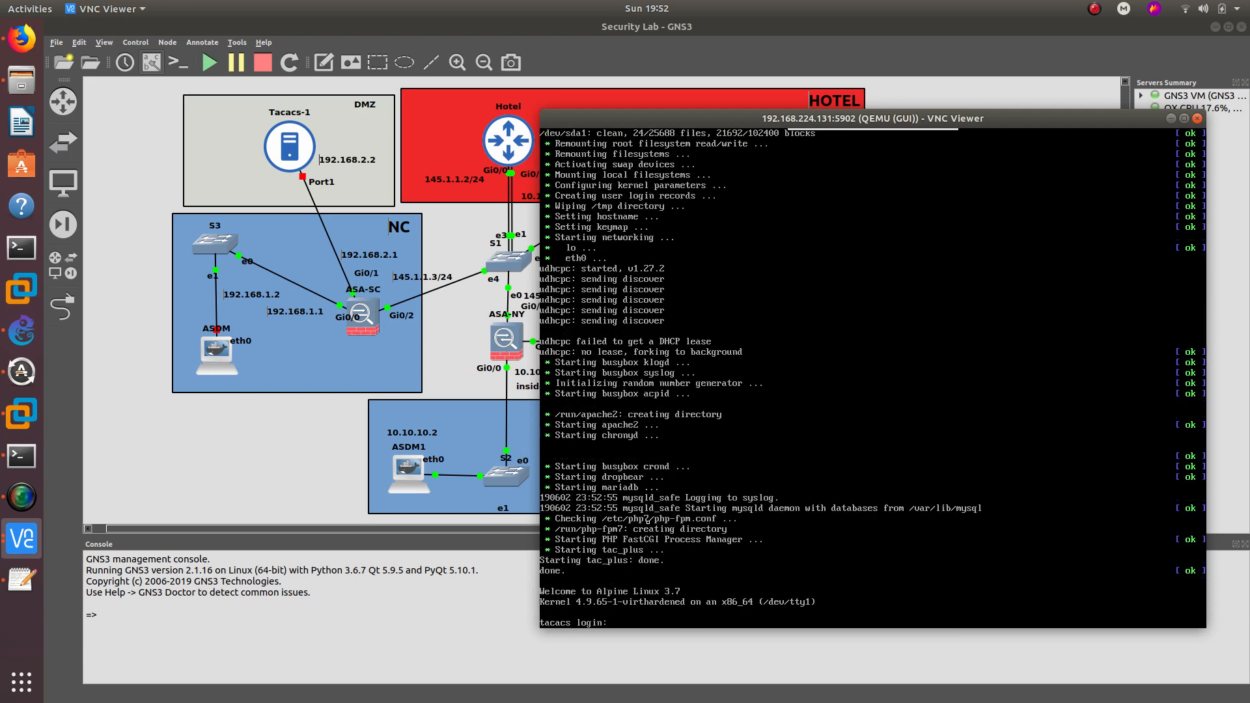
type("root")
key("Return")
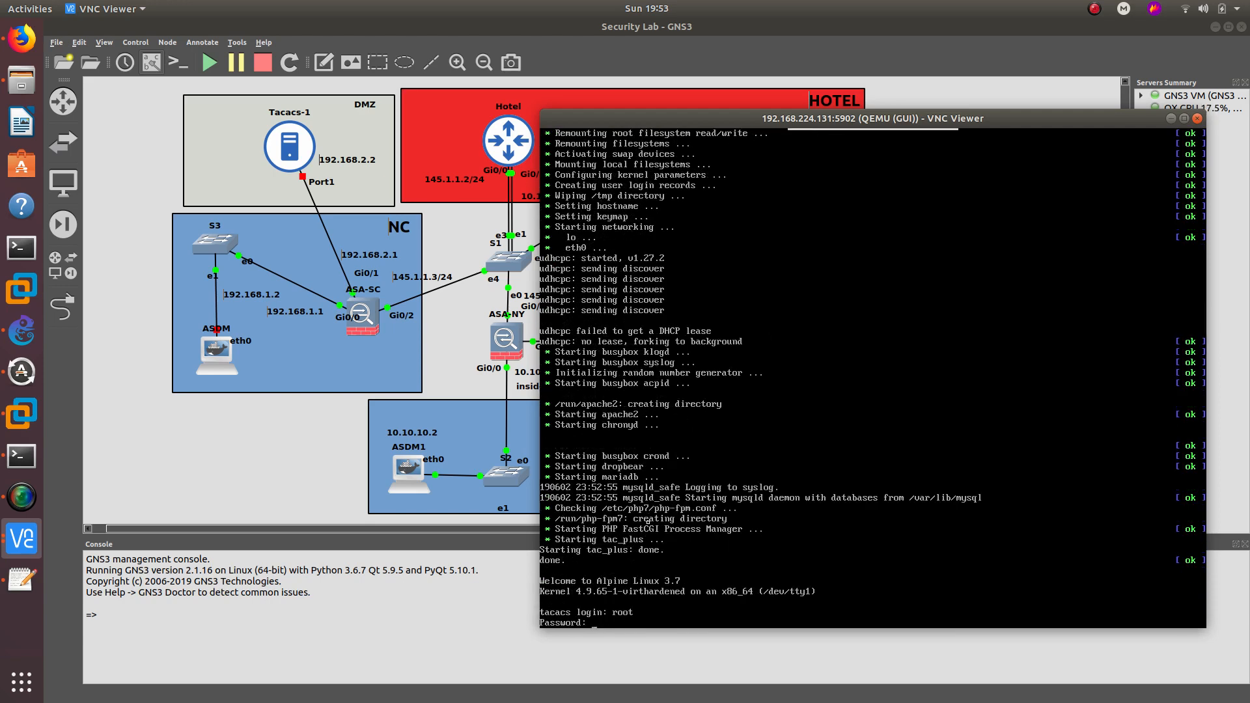
key("Return")
- Assign eth0 the address 10.10.20.2 with netmask 255.255.255.0
key("Return")
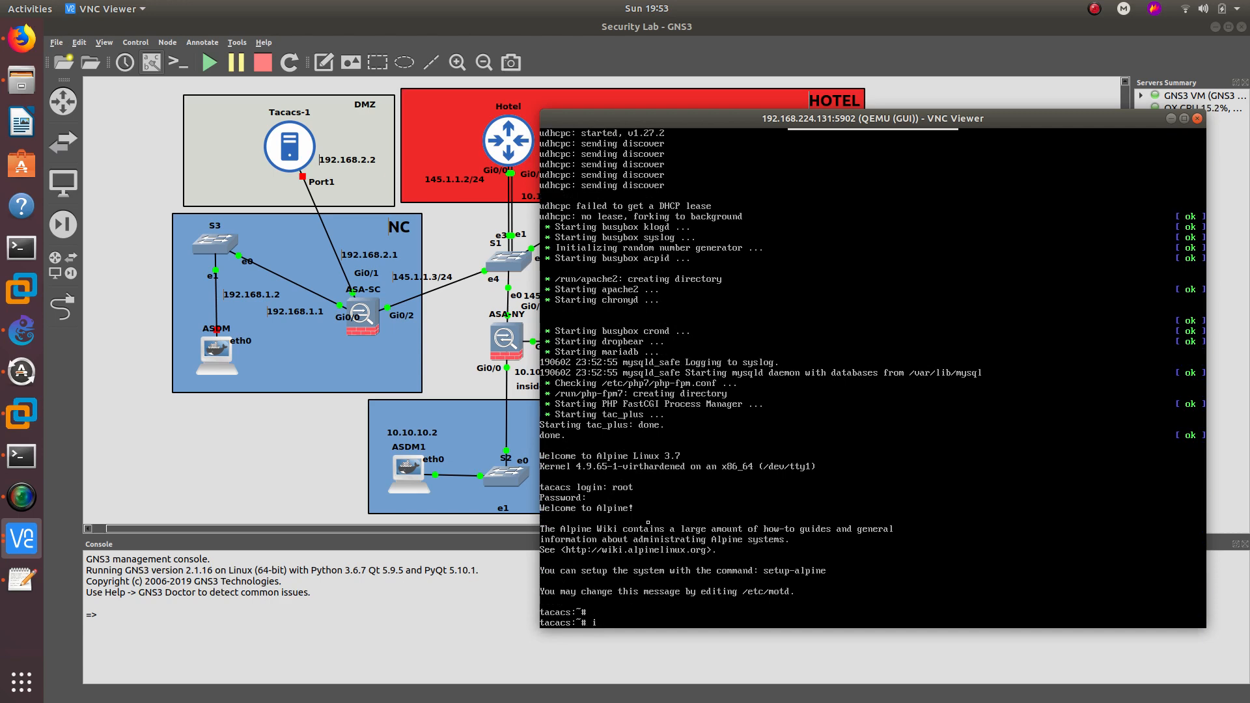
type("ifconfig")
key("Return")
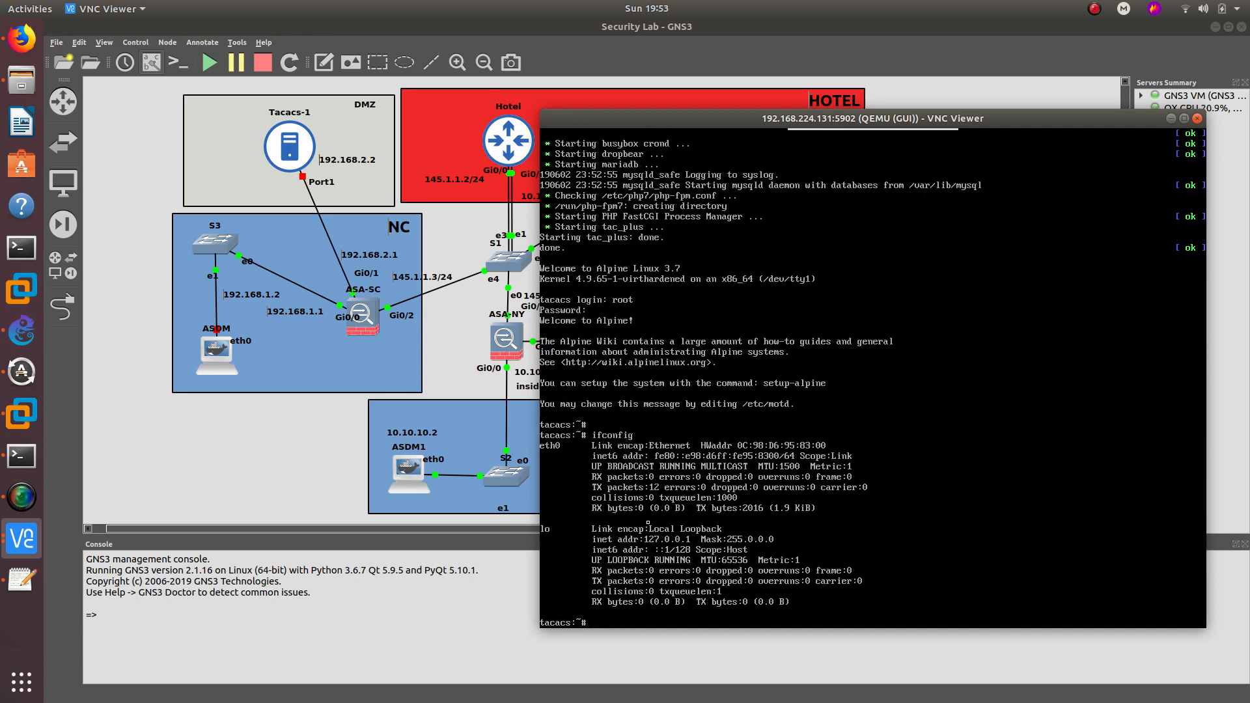
type("ifcofig eth0 10.10.20.2 255.255")
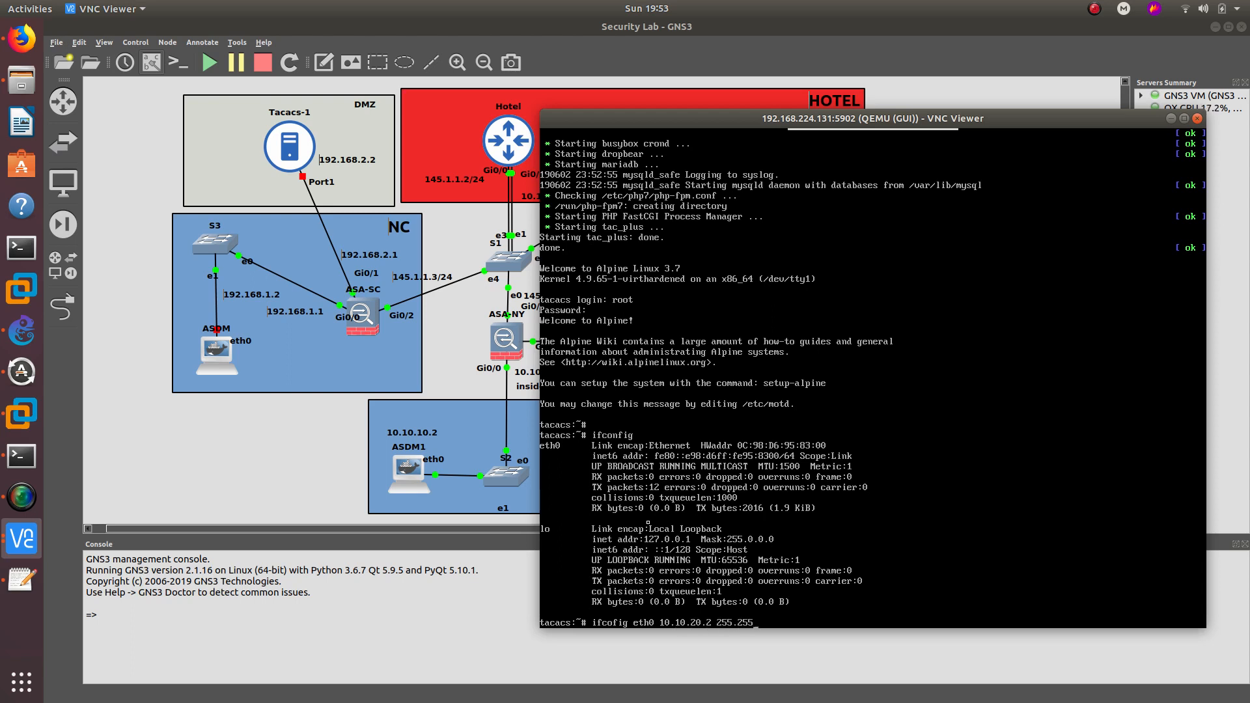
type(".255.0")
key("Return")
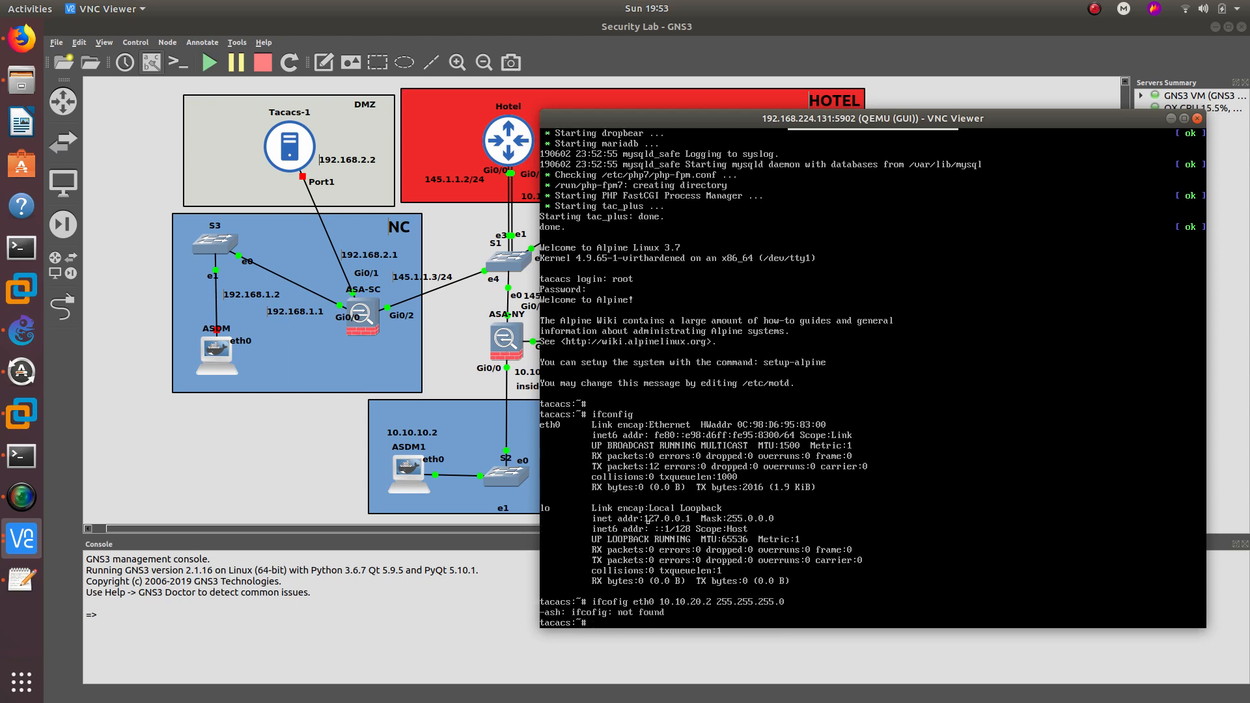
key("Up")
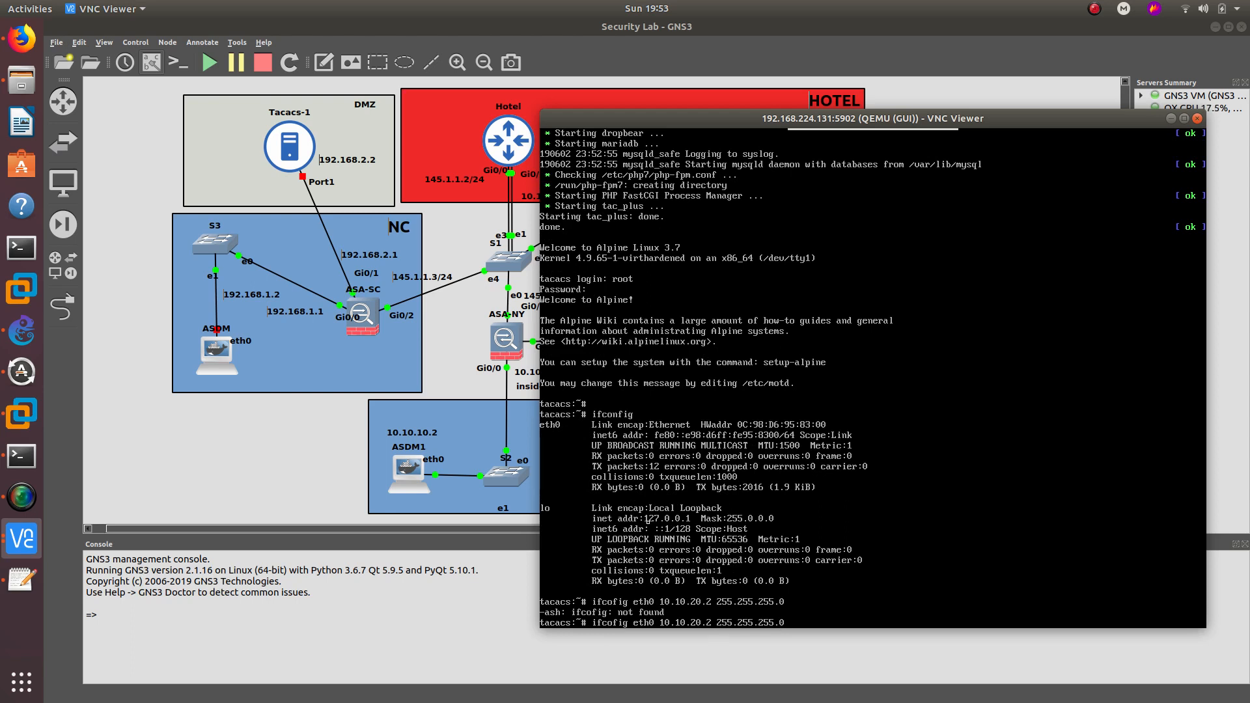
key("Left")
key("Left")
key("Left")
key("Left")
key("Left")
key("Left")
key("Left")
key("Left")
key("Left")
key("Left")
key("Left")
key("Left")
key("Left")
type("netmask")
key("Return")
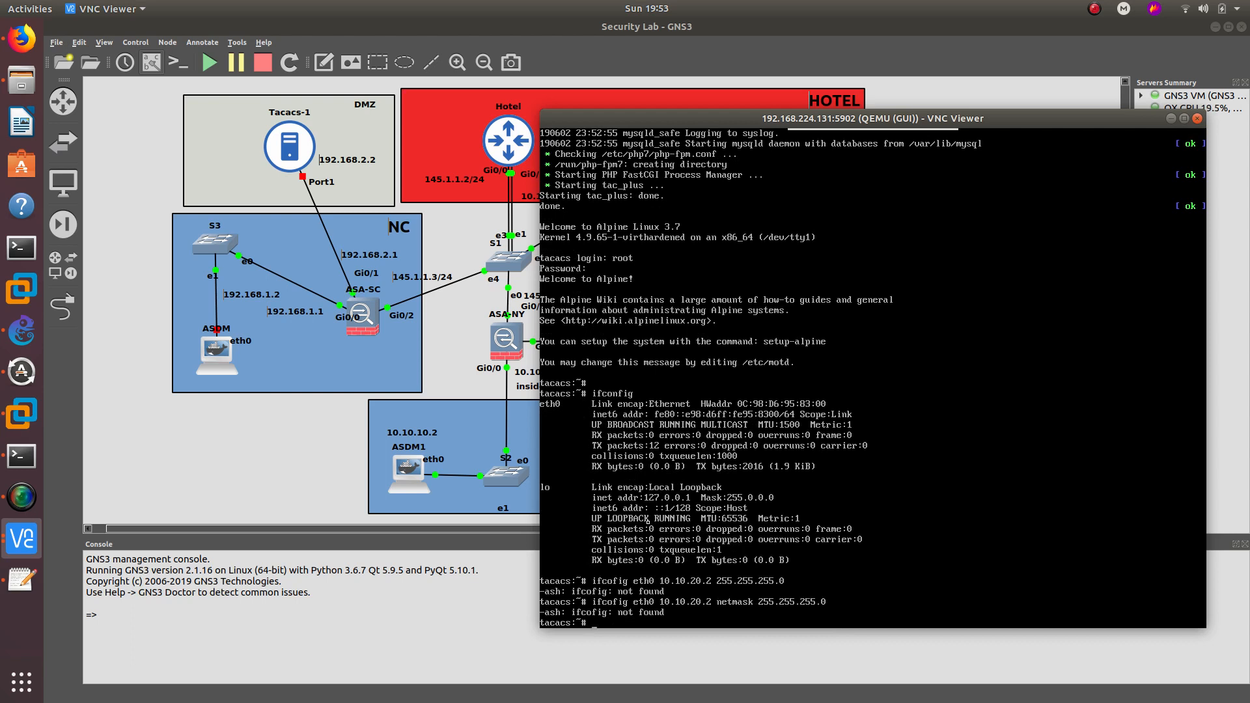
key("Up")
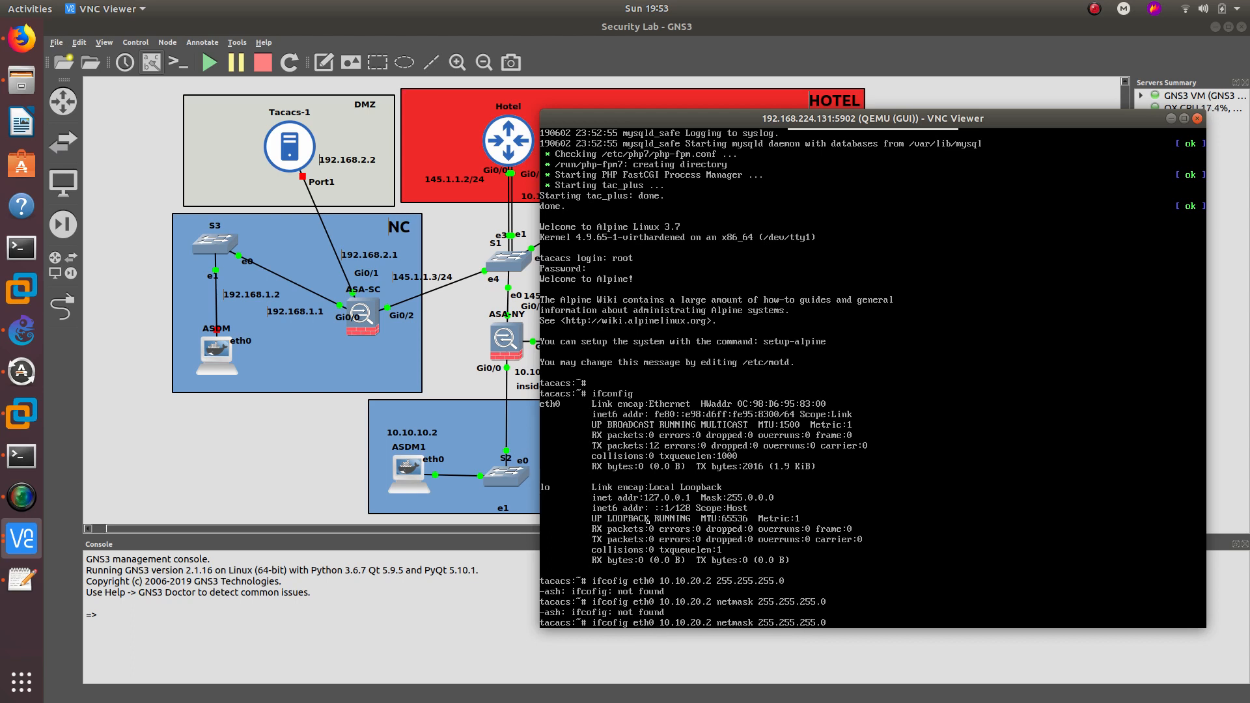
type("n")
key("Return")
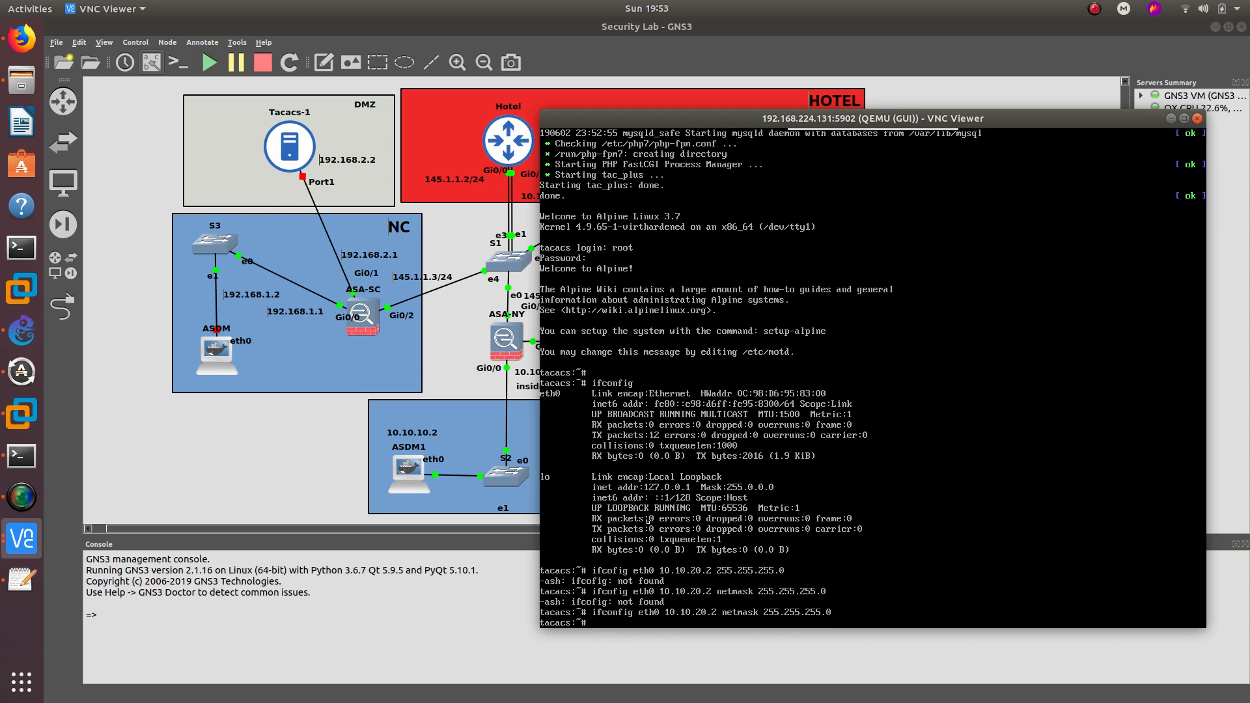
- Add default gateway 10.10.20.1, ping it successfully, then hide the console
type("route add default gw 10.10.20.1")
key("Return")
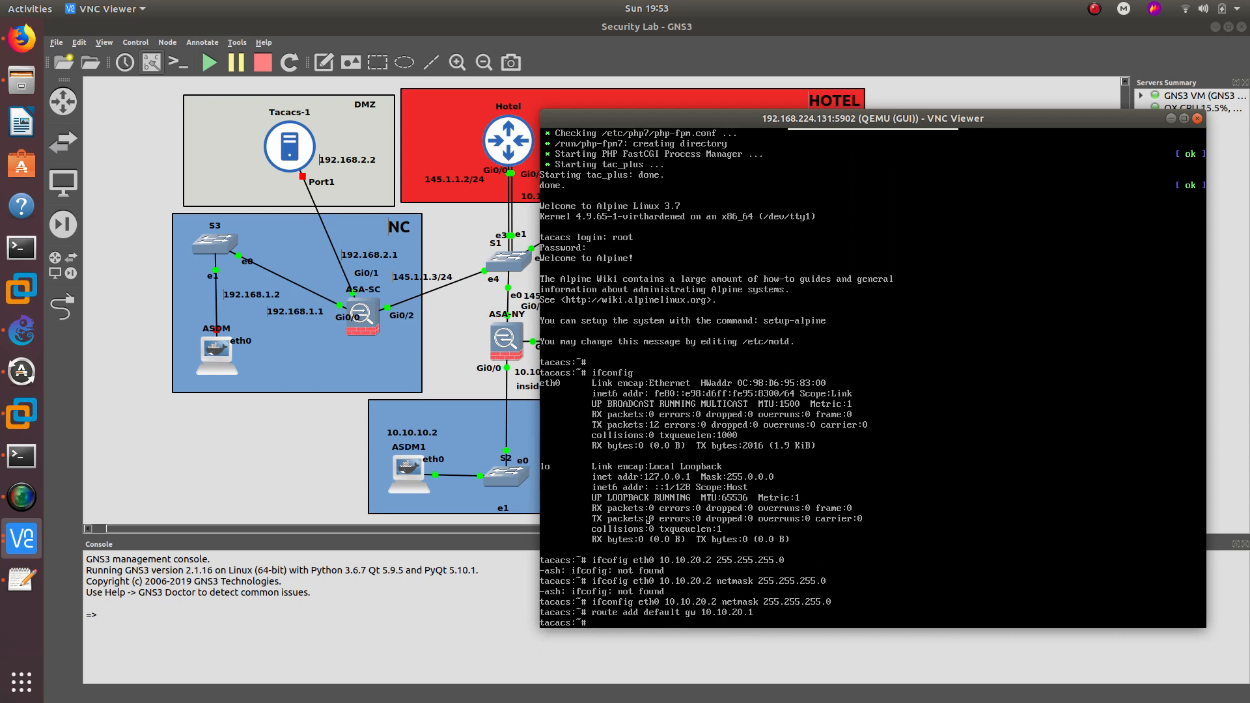
type("ping 10.10.20.1")
key("Return")
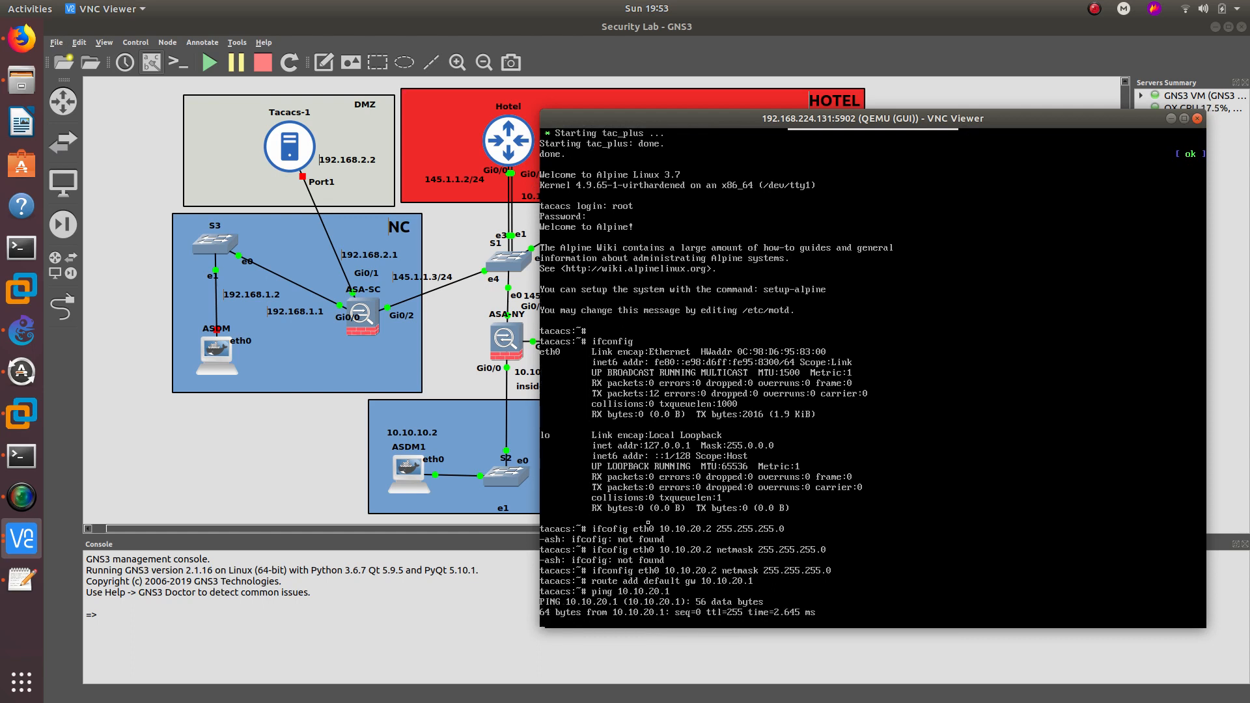
left_click_drag(590, 117, 715, 117)
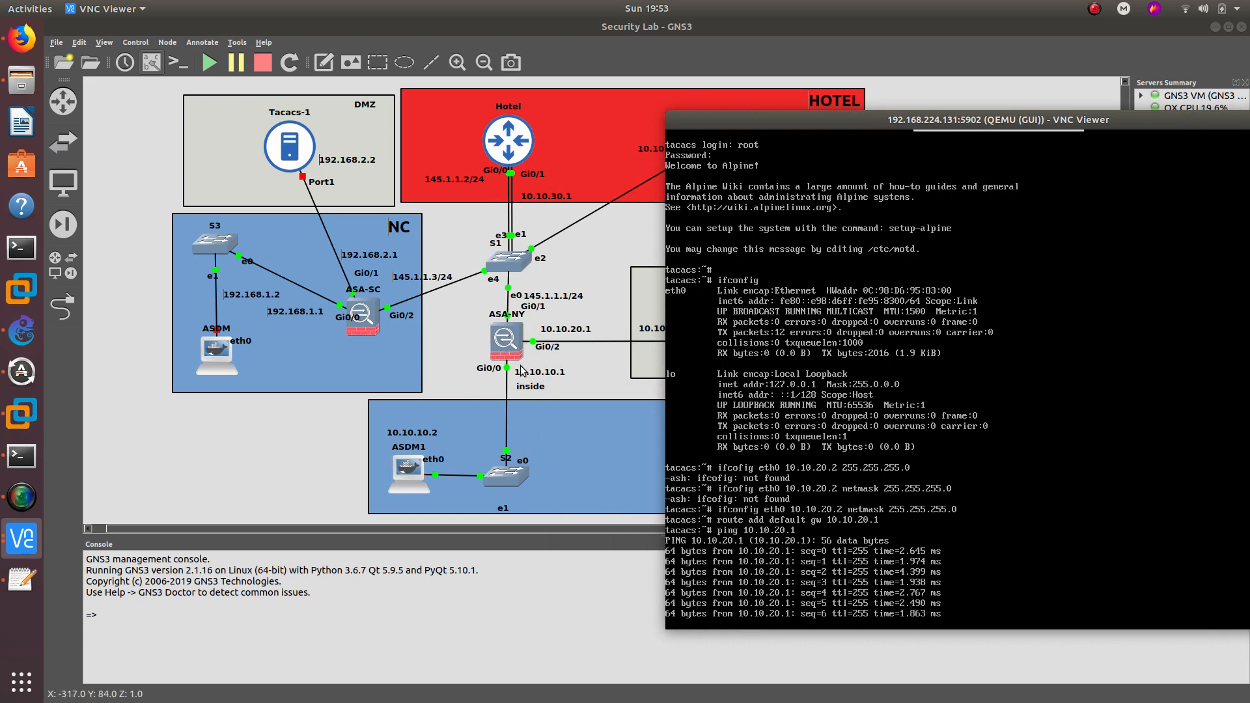
key("ctrl+c")
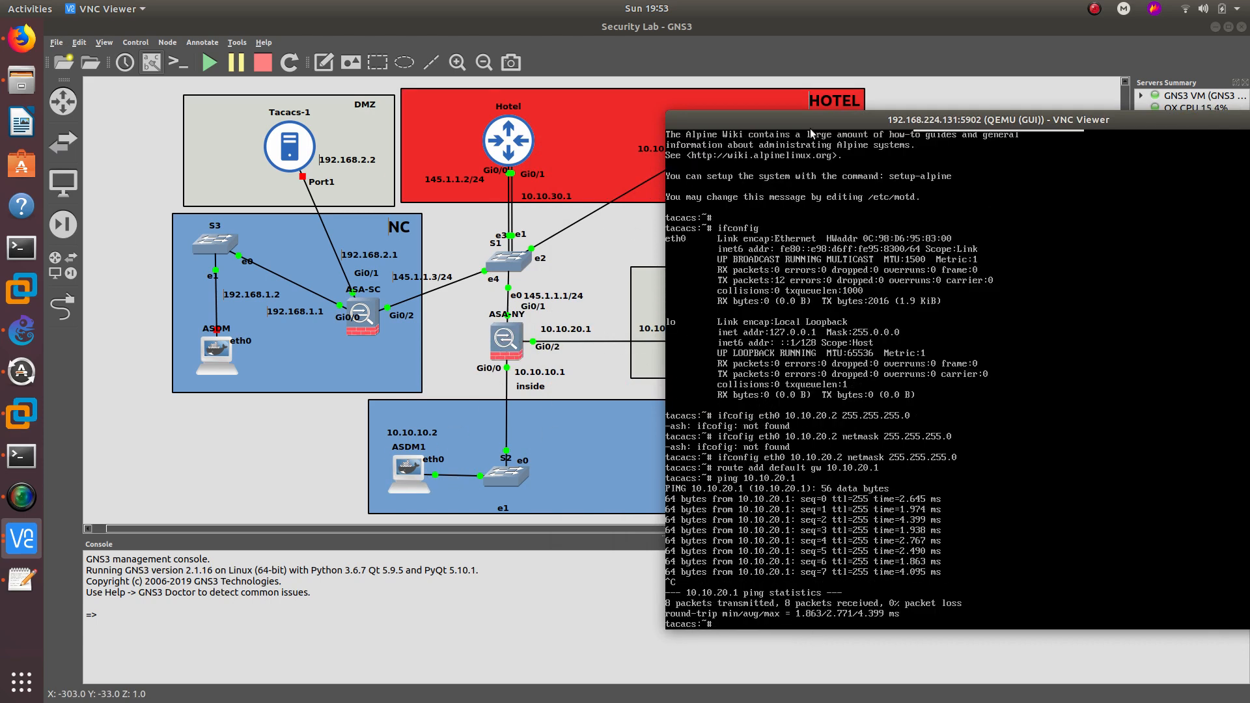
left_click_drag(803, 120, 535, 136)
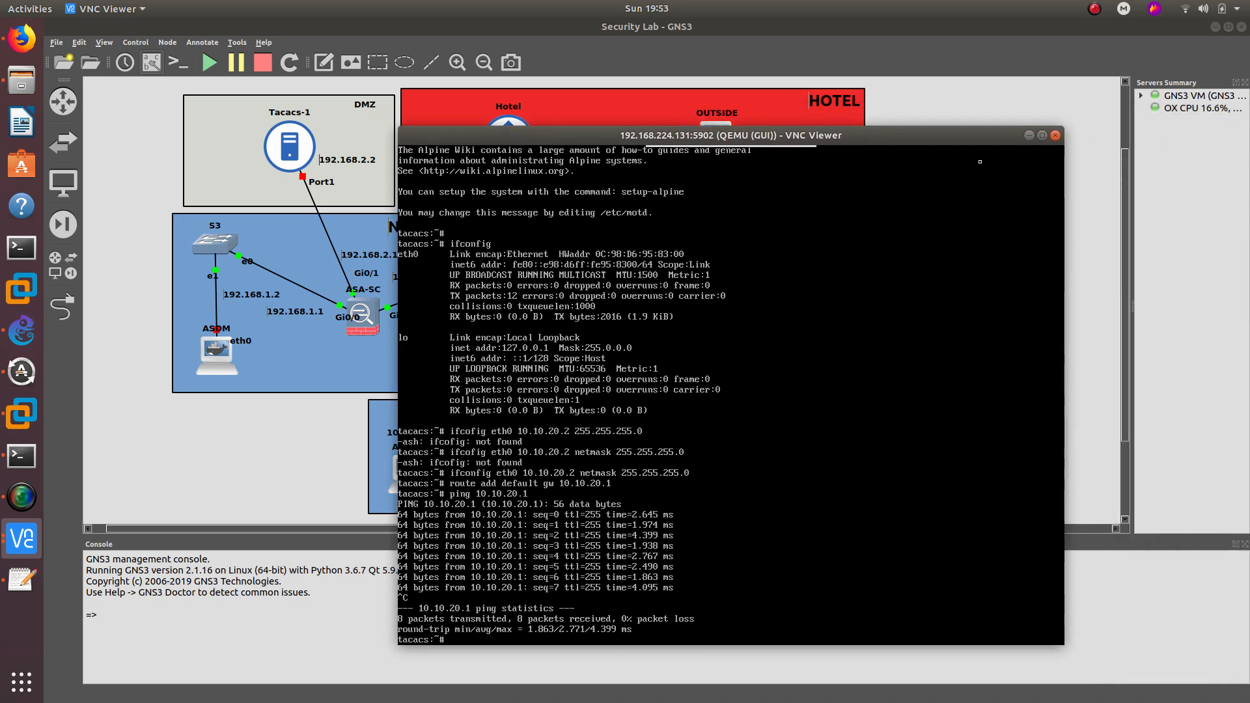
left_click(1030, 136)
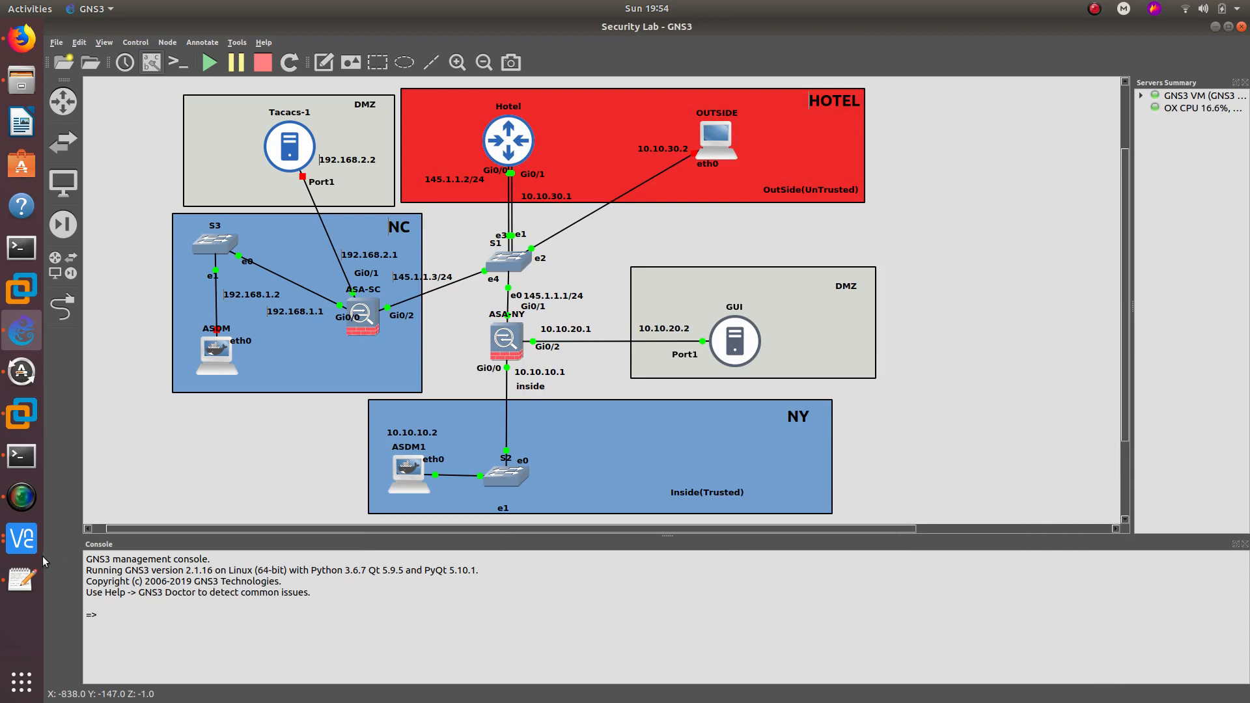
left_click(21, 538)
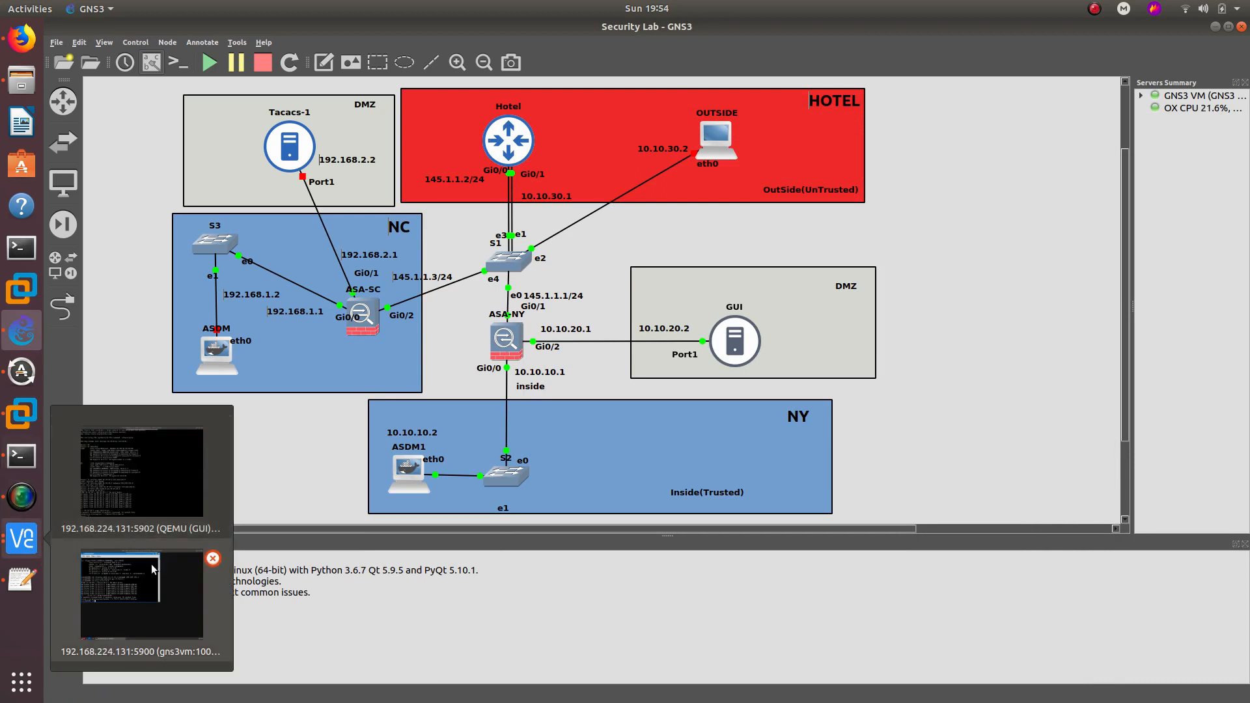
left_click(189, 491)
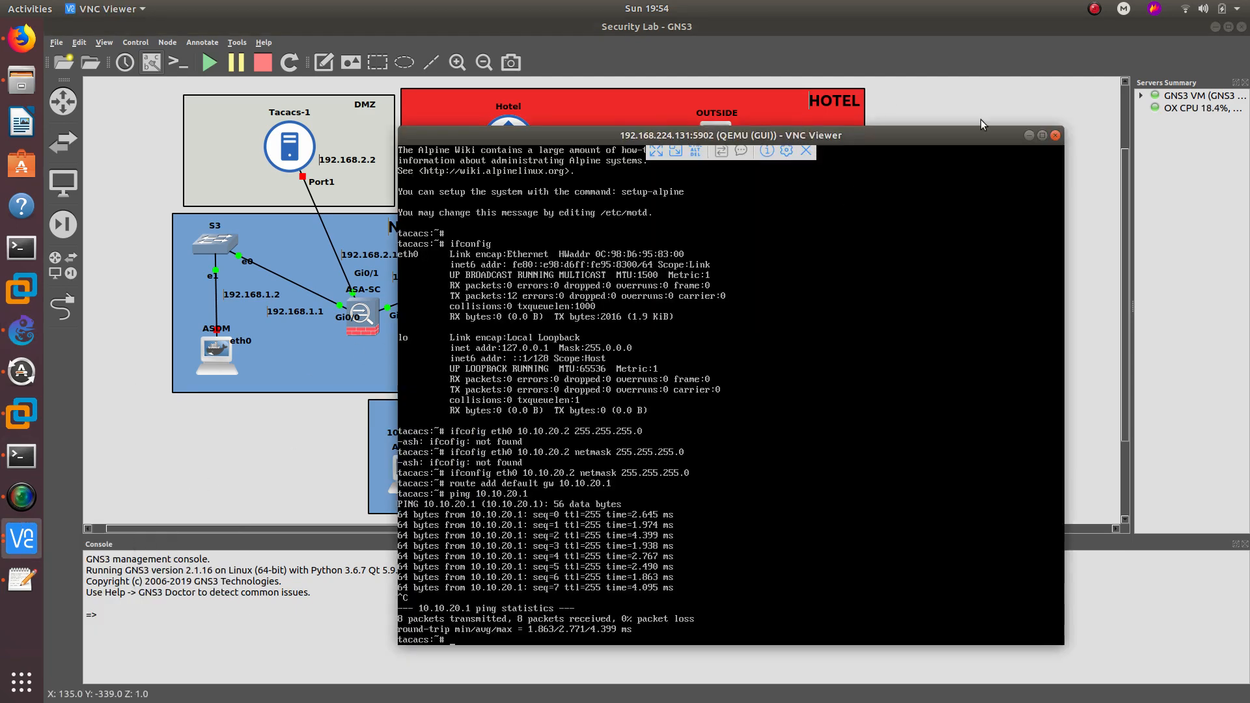
left_click(1052, 139)
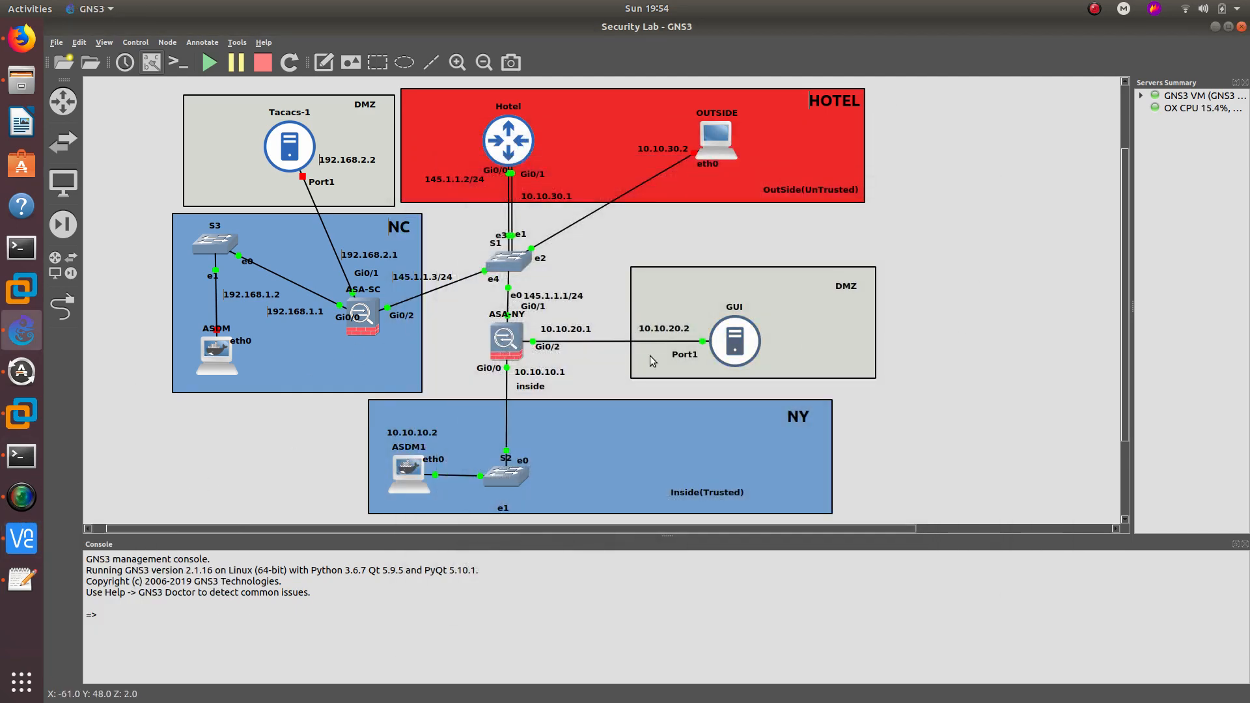
mouse_move(355, 333)
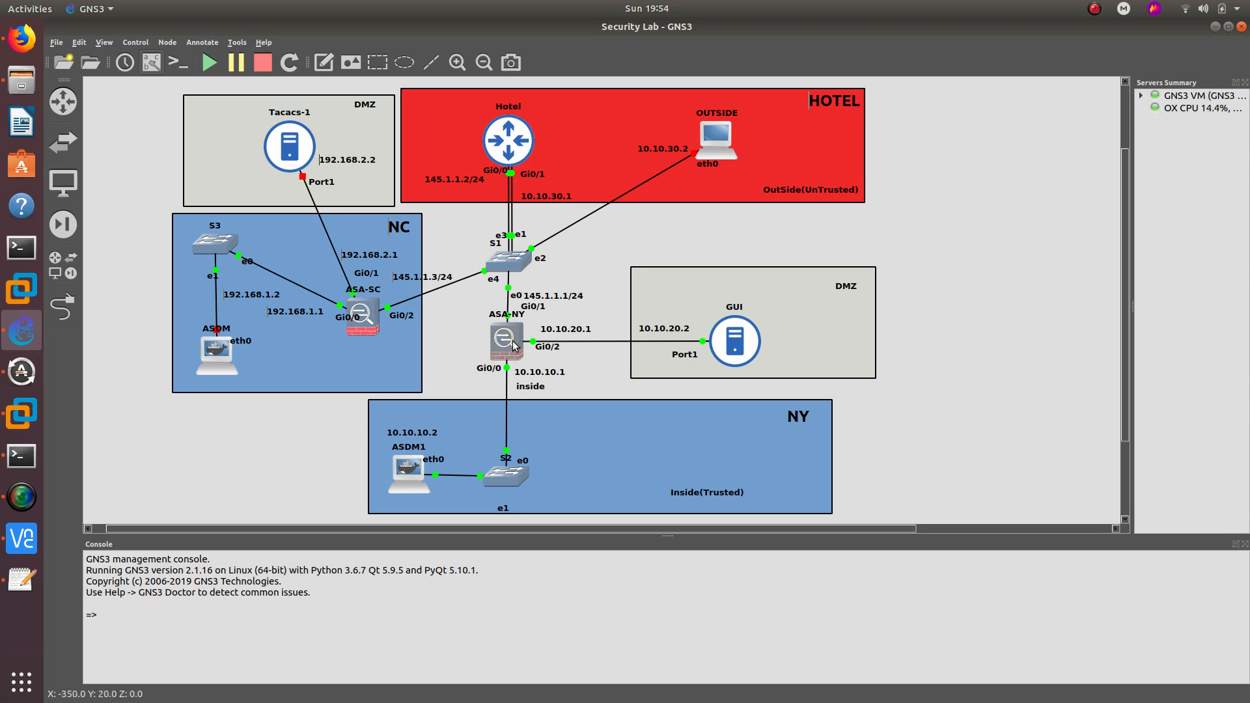
mouse_move(506, 339)
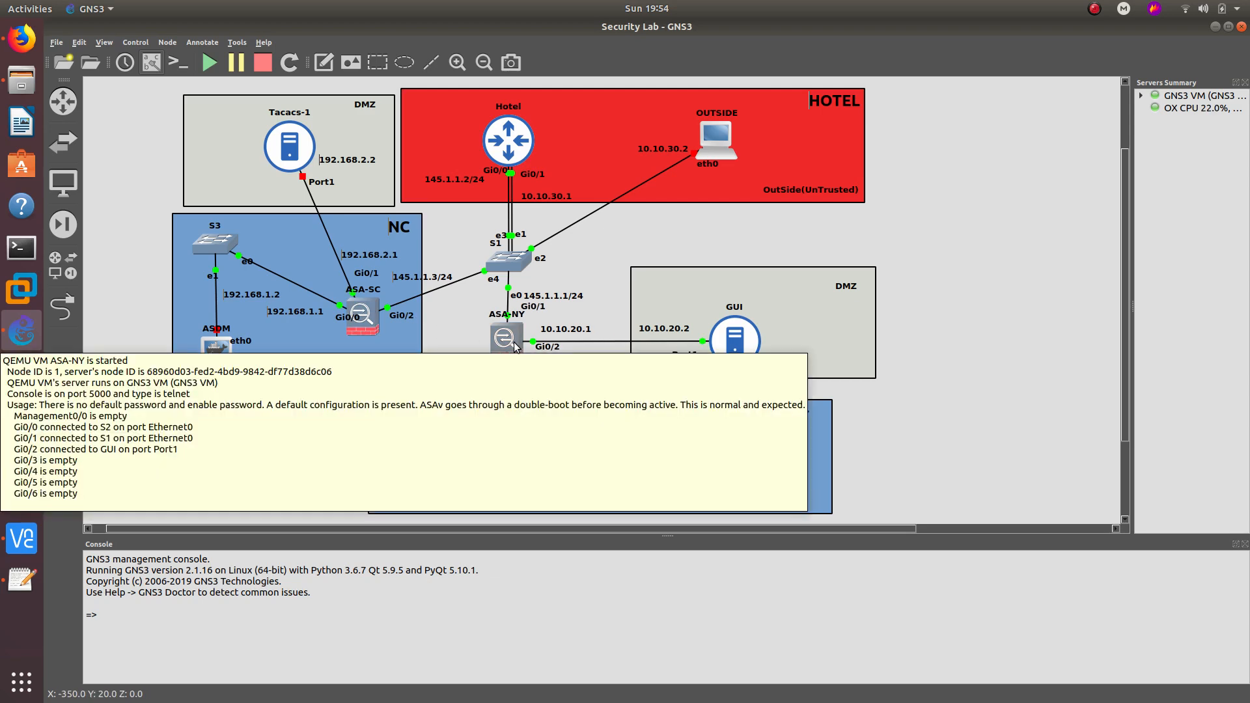
- Leave interface mode on ASA-NY and add route internet 0.0.0.0 0.0.0.0 145.1.1.2
left_click(21, 455)
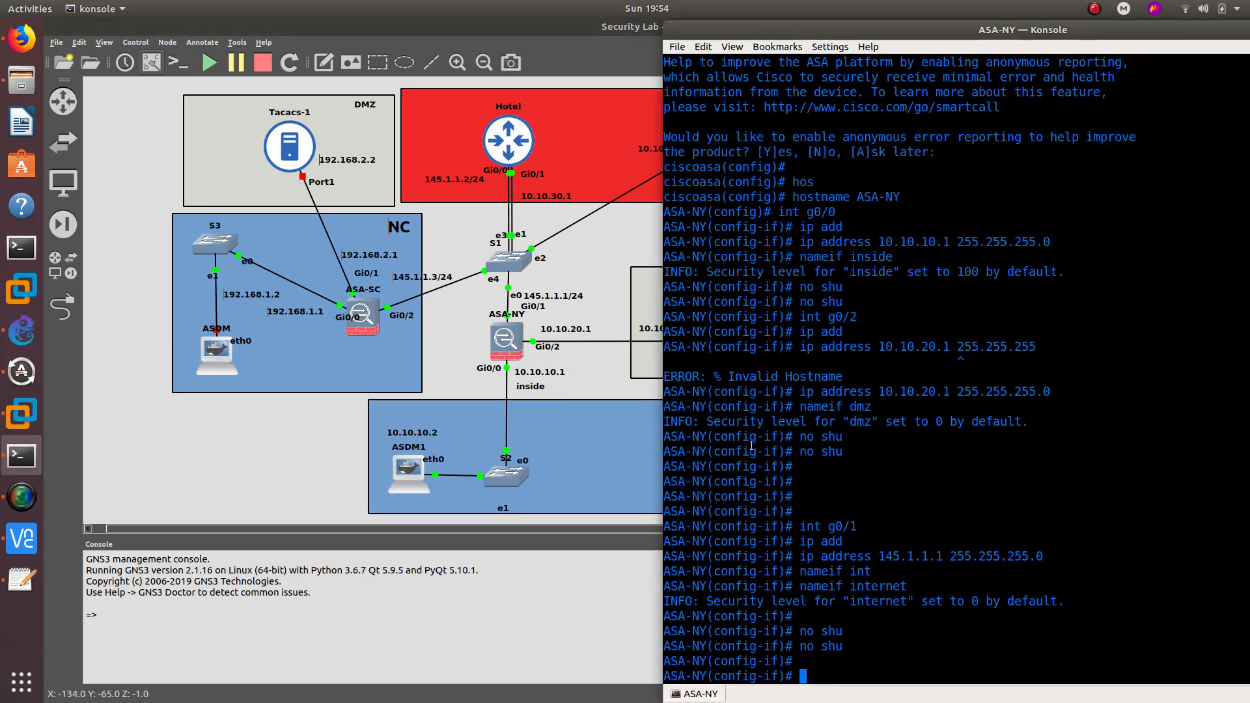
type("exit")
key("Return")
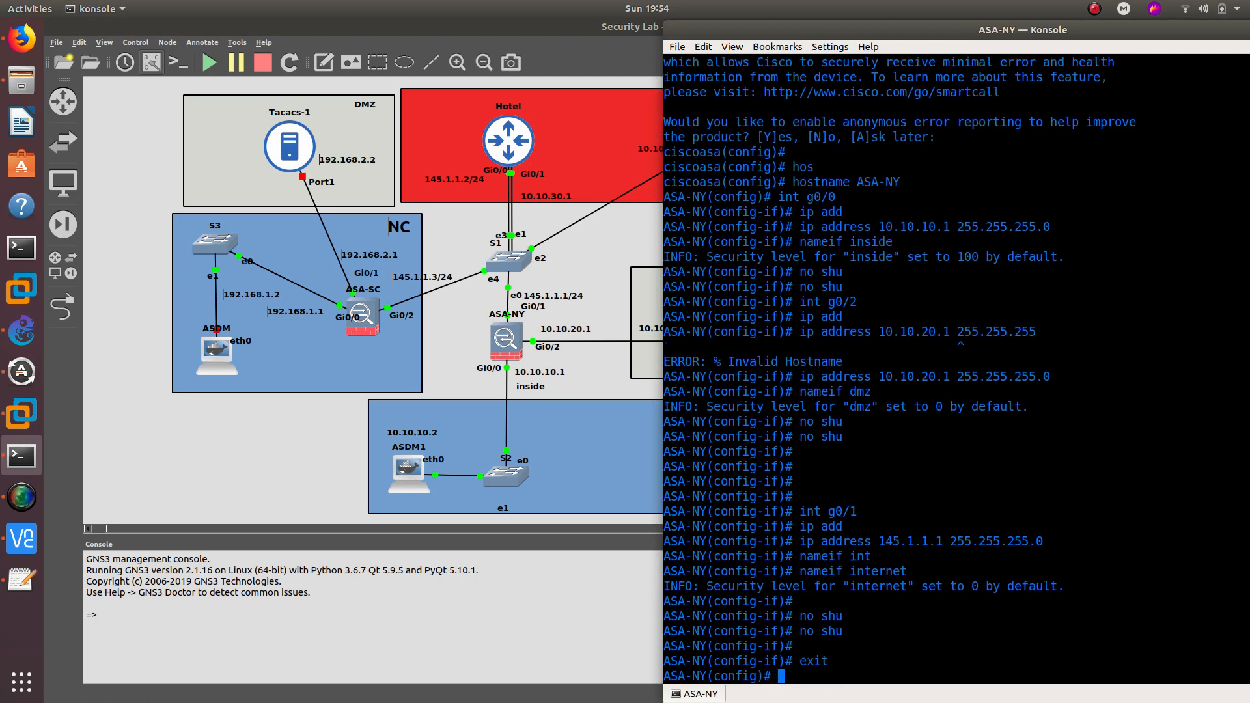
type("route")
key("BackSpace")
key("BackSpace")
key("BackSpace")
key("BackSpace")
type("out")
key("Tab")
type("? ?")
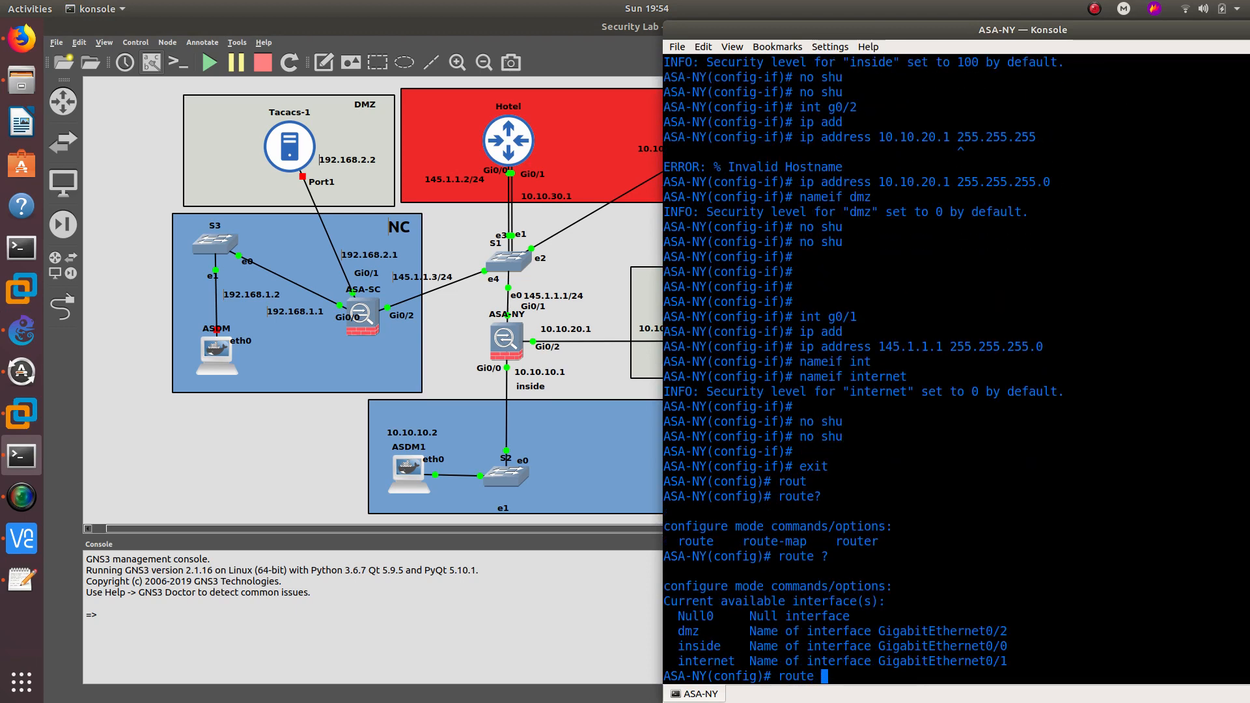
type("in")
type("t")
key("Tab")
type("0.0.0")
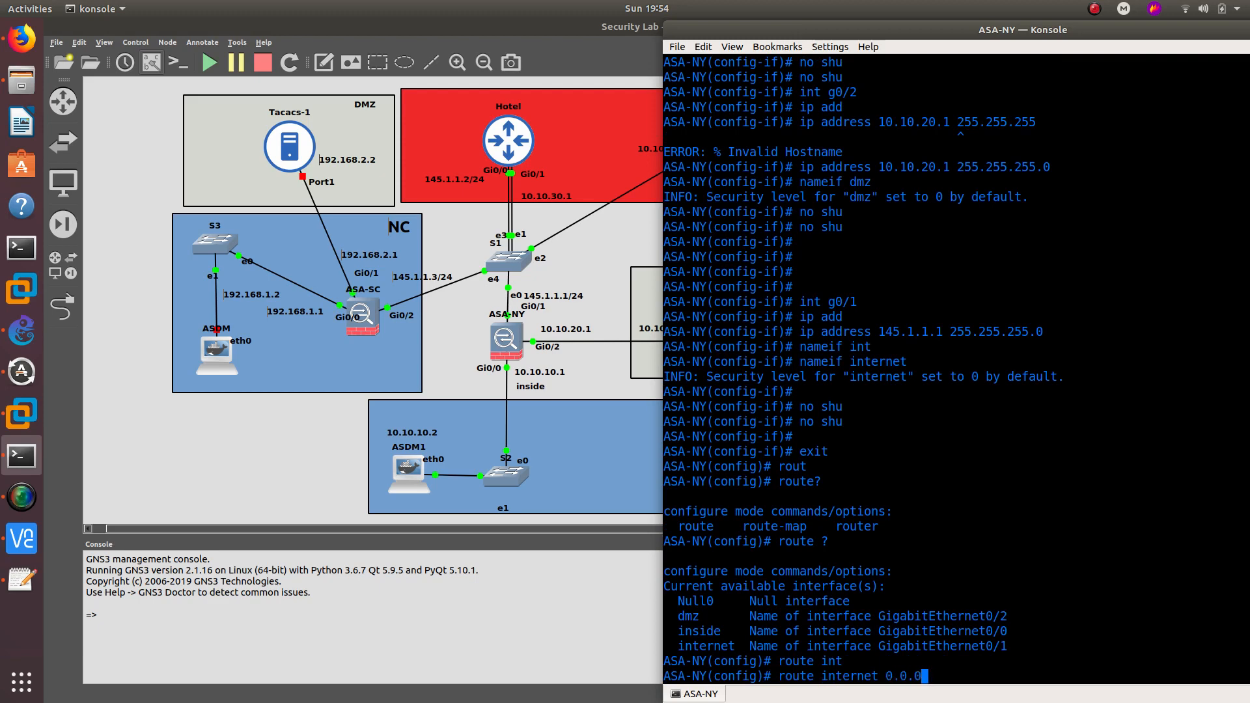
type(".0 0.0.0.0 ?")
type("145.")
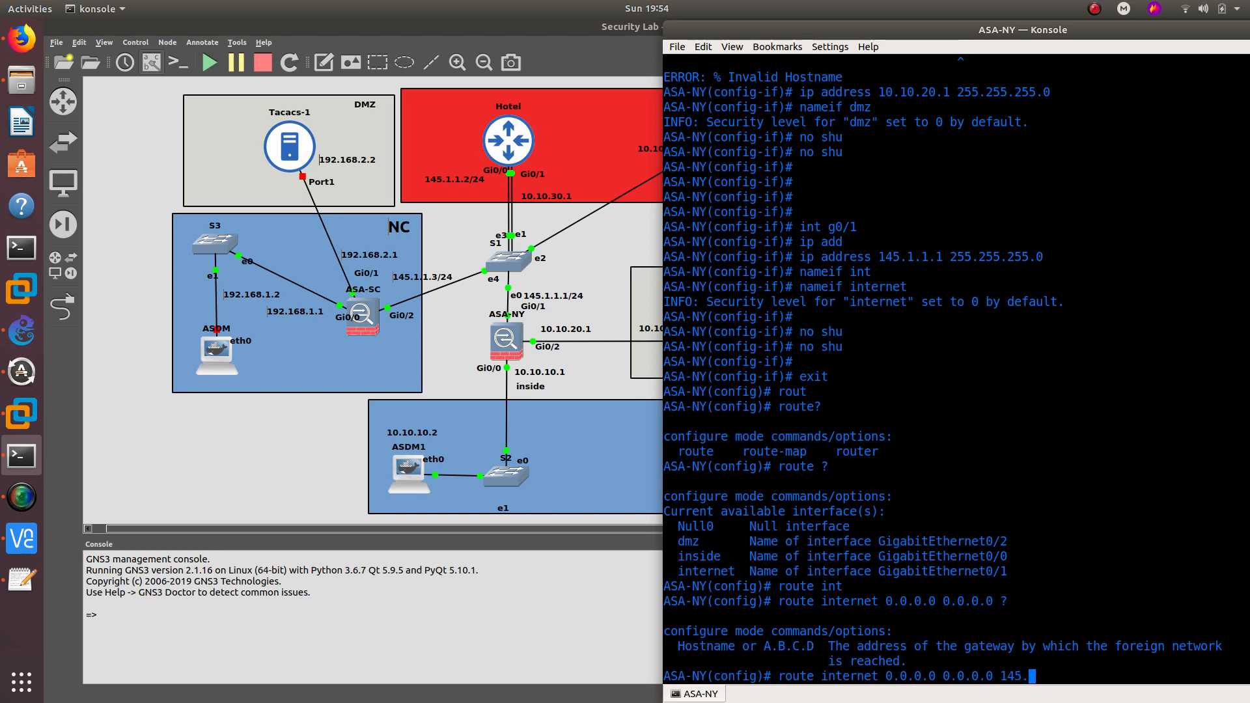
type("1.1.2")
key("Return")
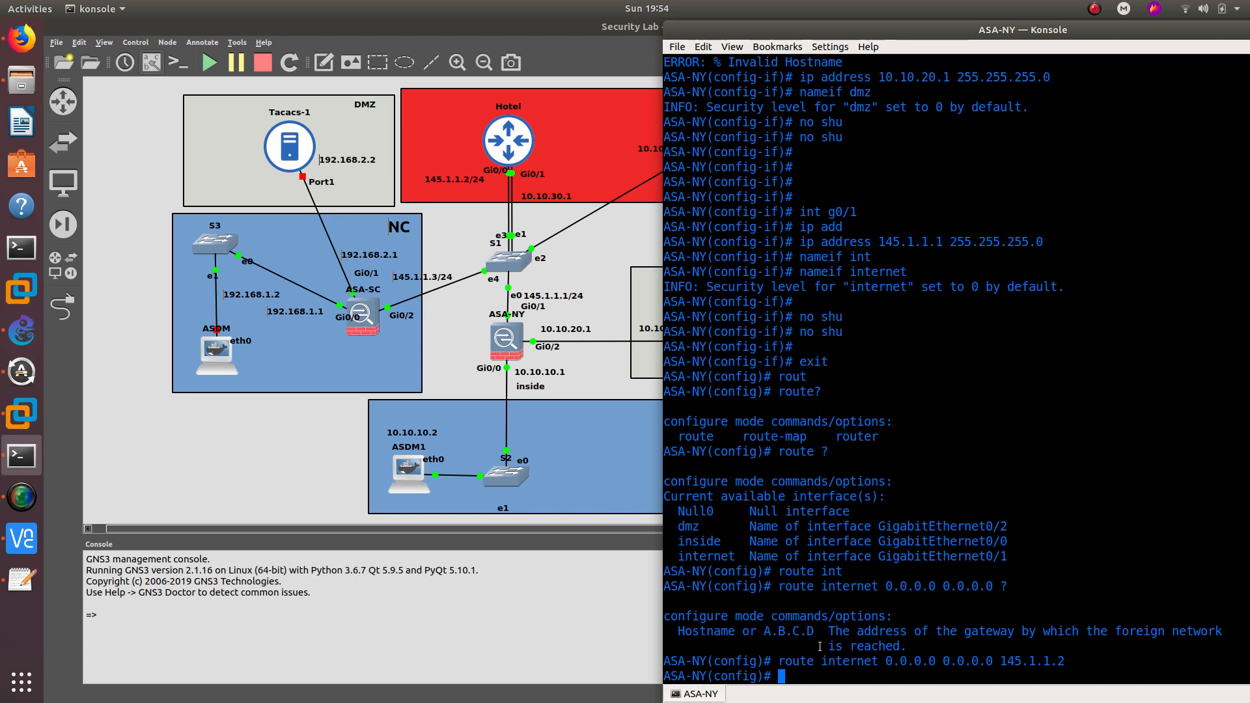
- Map 10.10.20.2 to the name GUI on ASA-NY and exit configuration mode
type("name ?1")
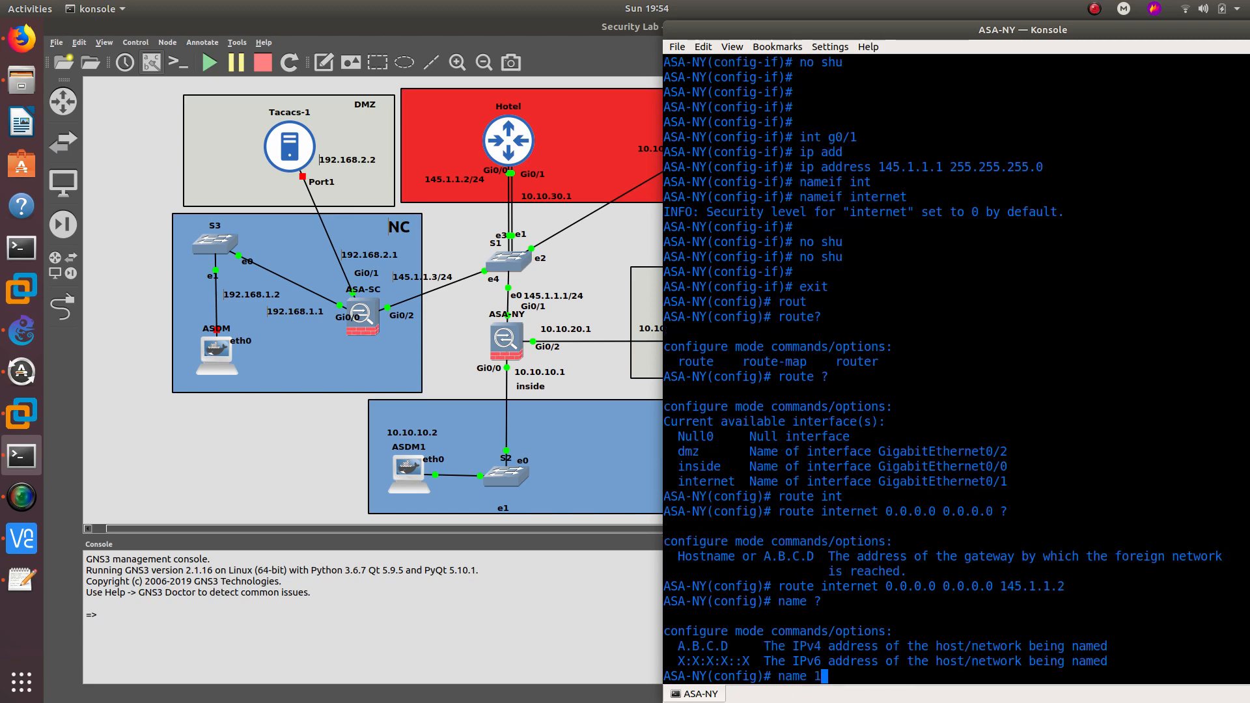
type("0.10.20.2 ?")
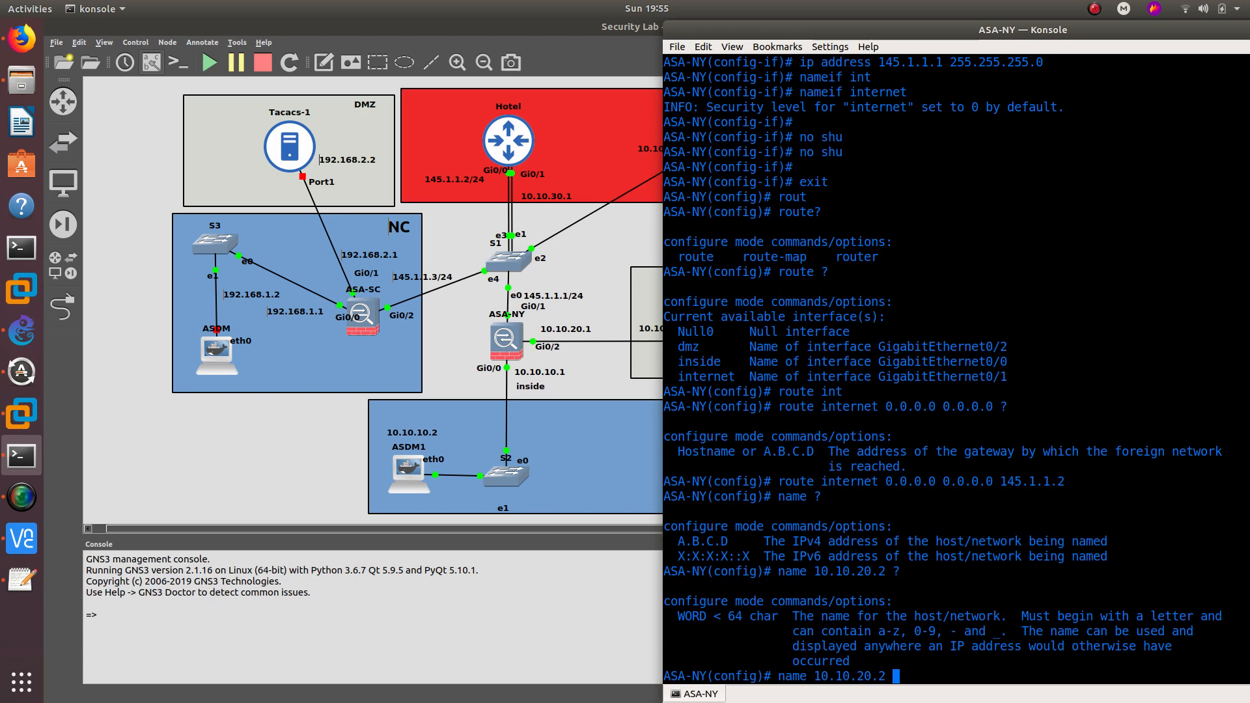
type("TGU")
key("BackSpace")
key("BackSpace")
key("BackSpace")
type("GUI")
key("Return")
type("end")
key("Return")
- Ping 10.10.20.2 and GUI, confirming both succeed 5/5
type("p")
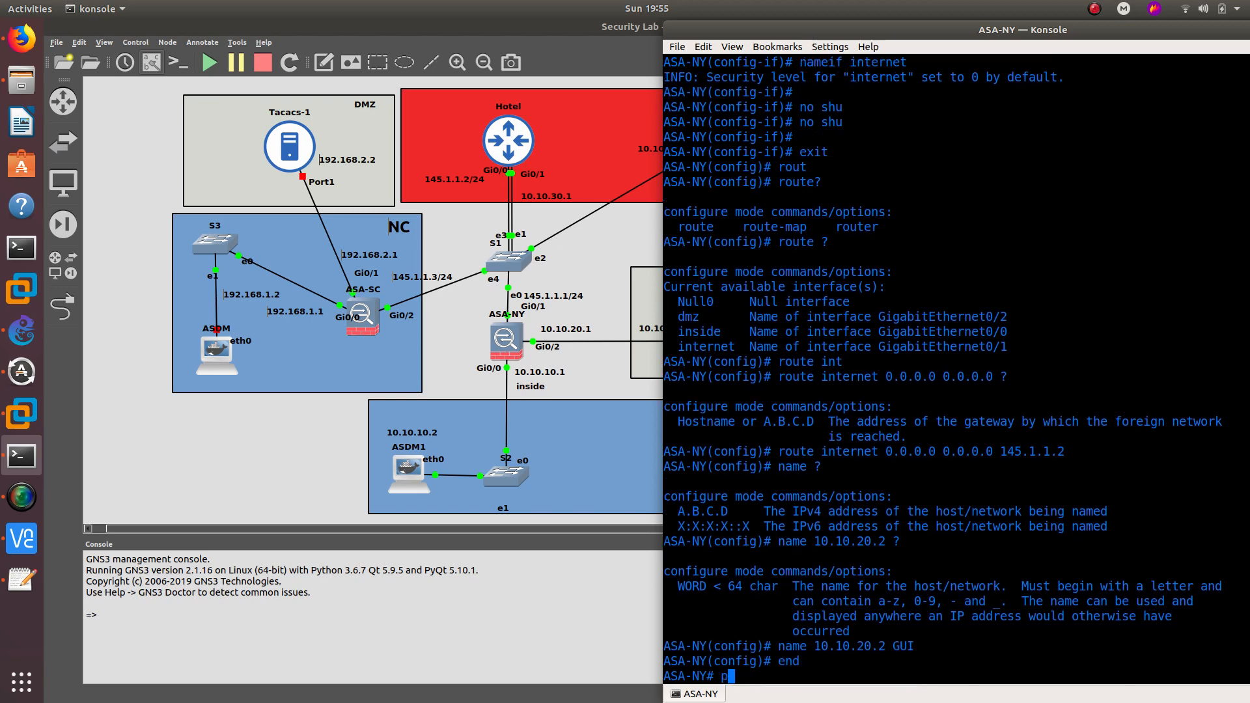
type("ing 10.10.20.2")
key("Return")
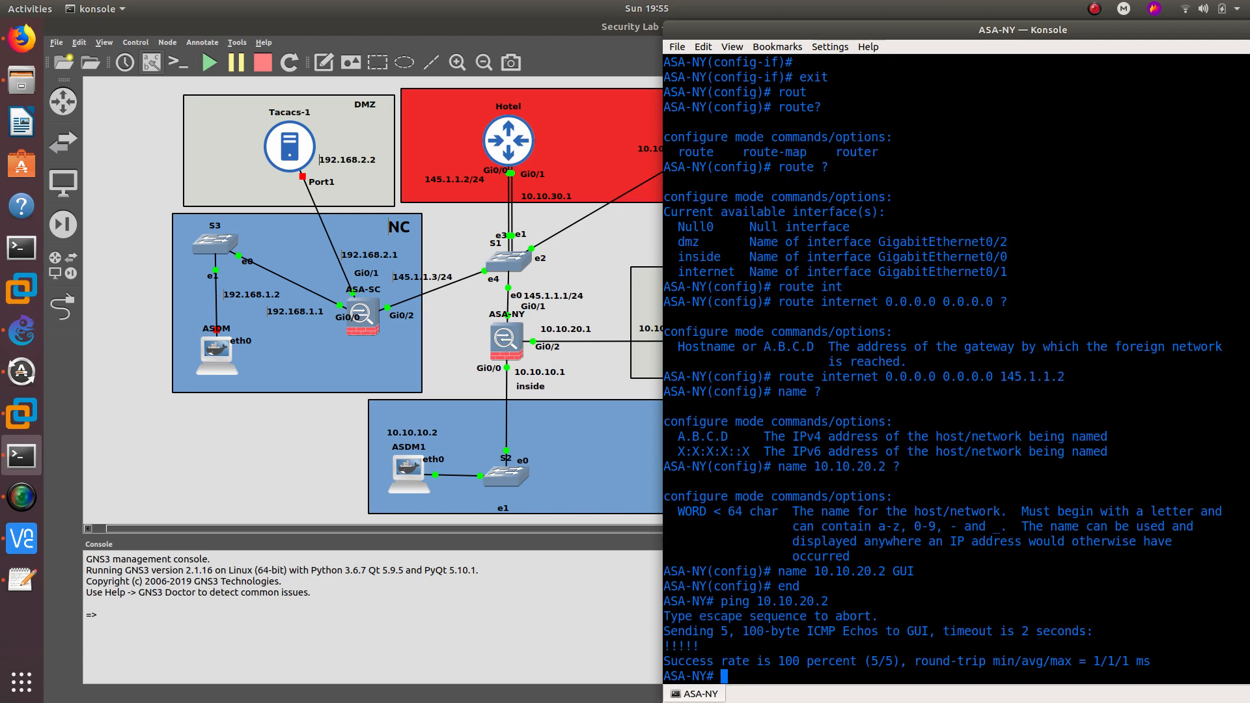
type("ping GUI")
key("Return")
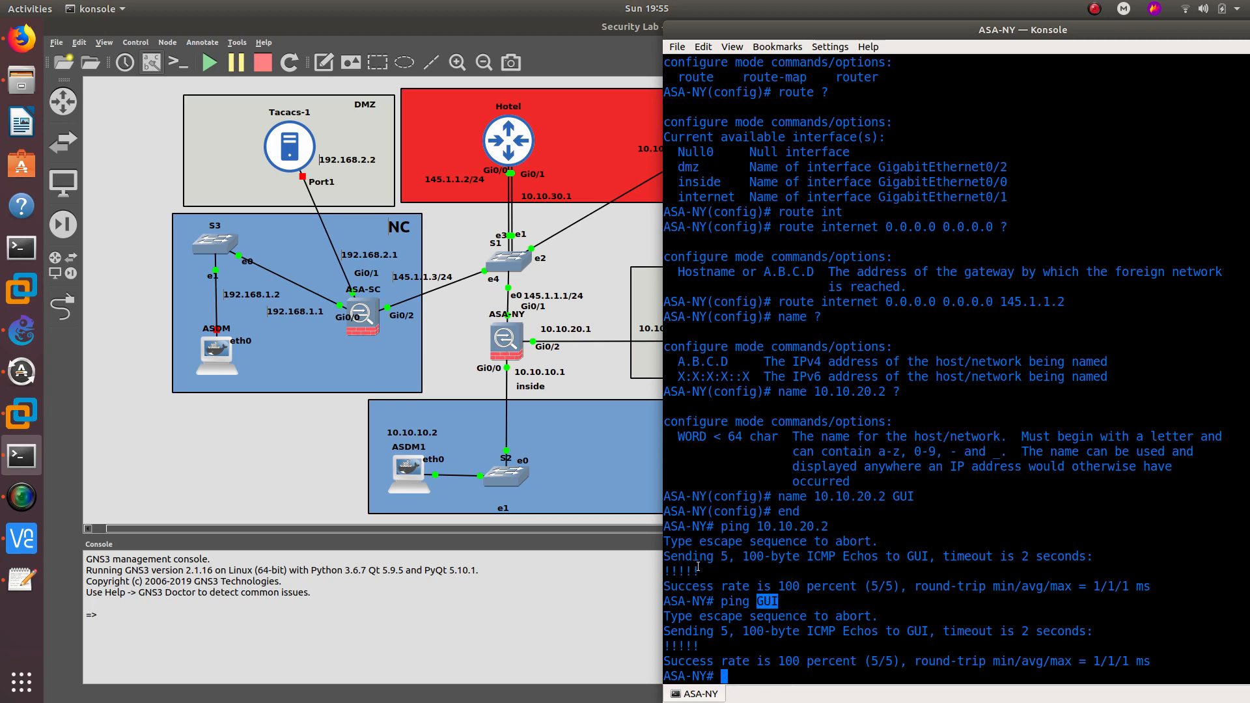
left_click_drag(700, 572, 666, 567)
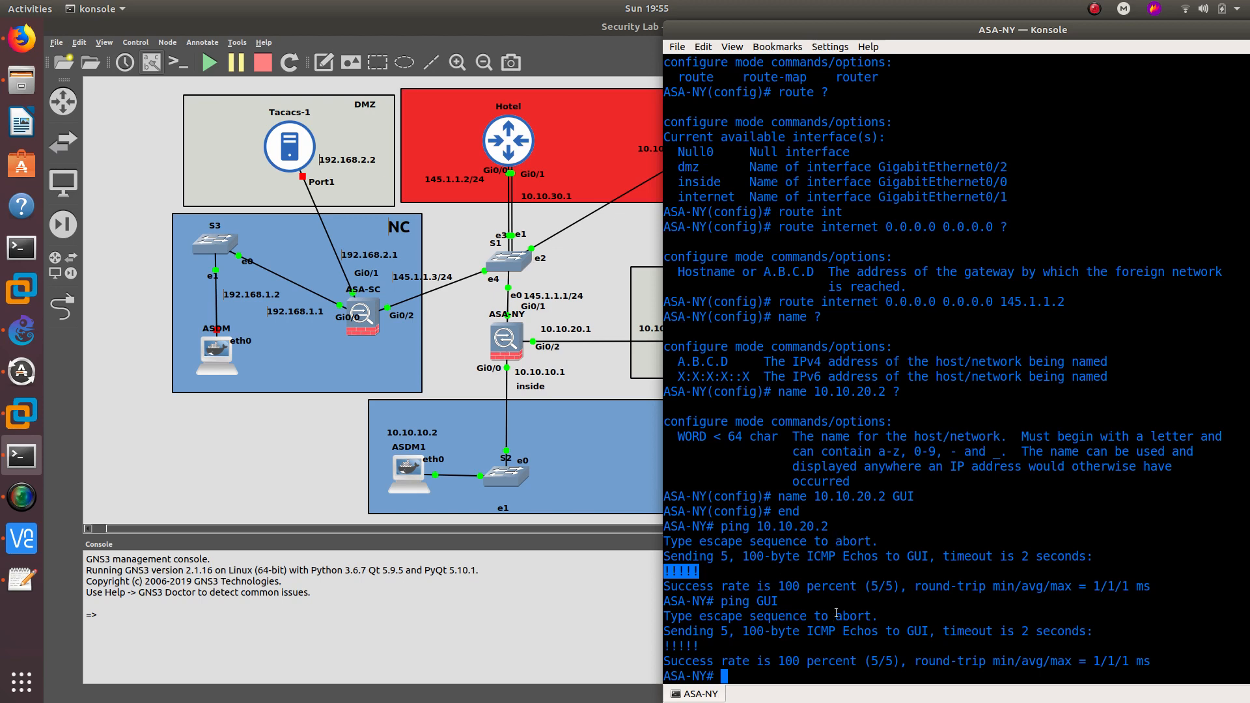
double_click(773, 600)
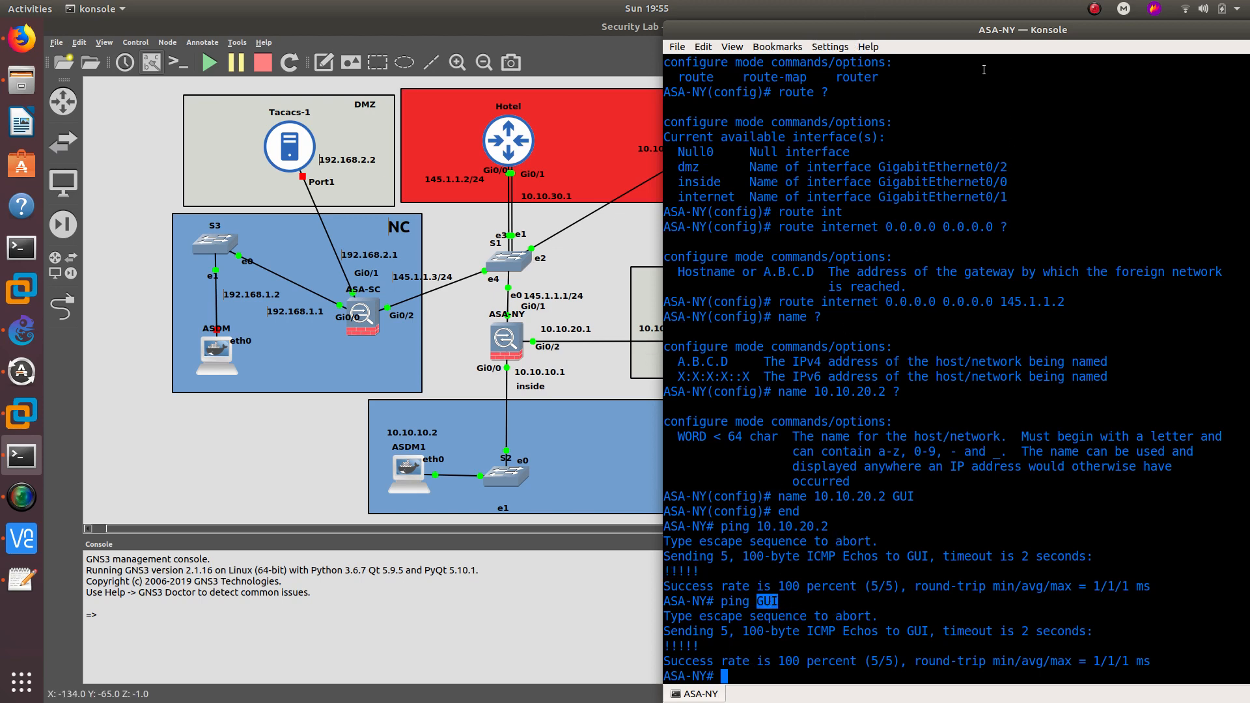
left_click_drag(953, 34, 805, 31)
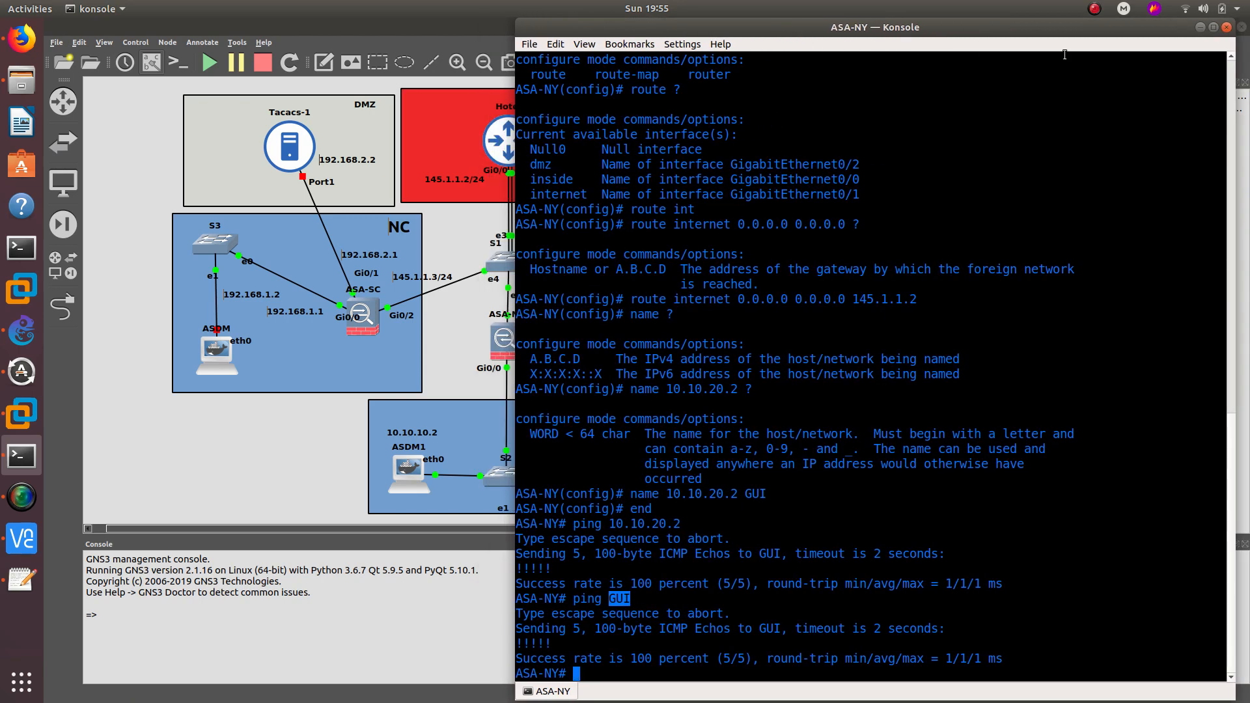
- Enter global configuration on ASA-NY and enable the HTTP server
left_click(1201, 28)
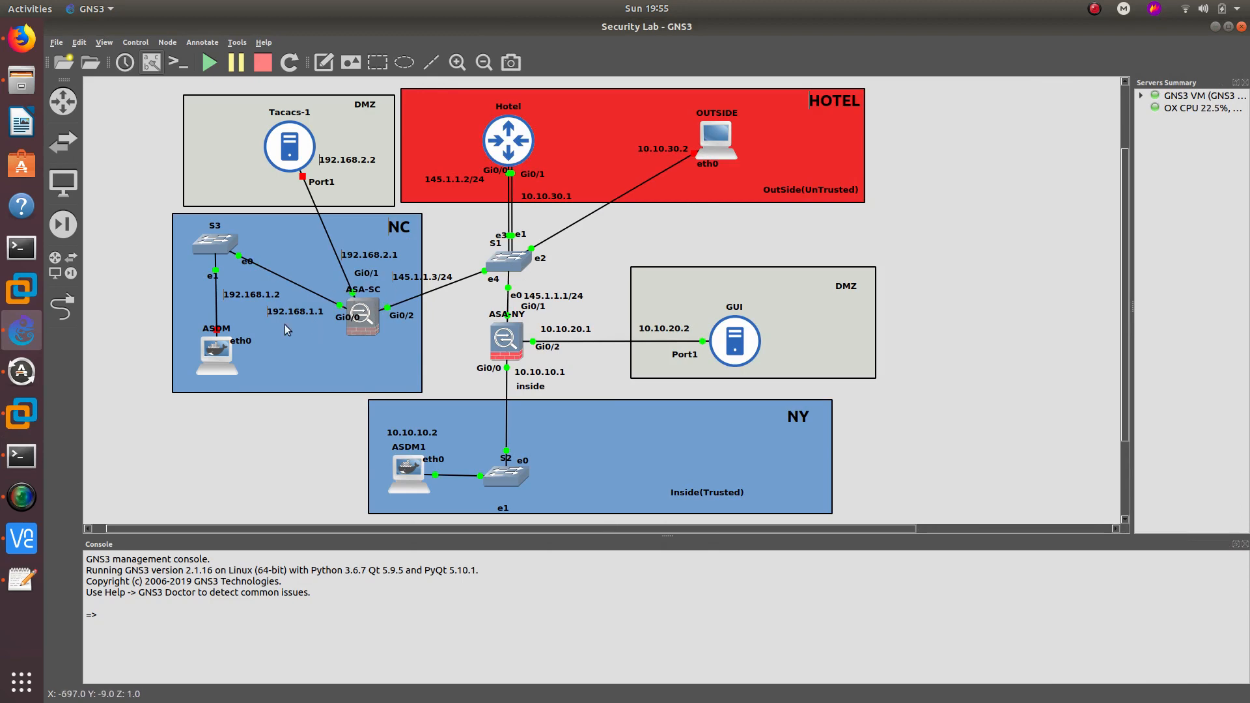
left_click(23, 457)
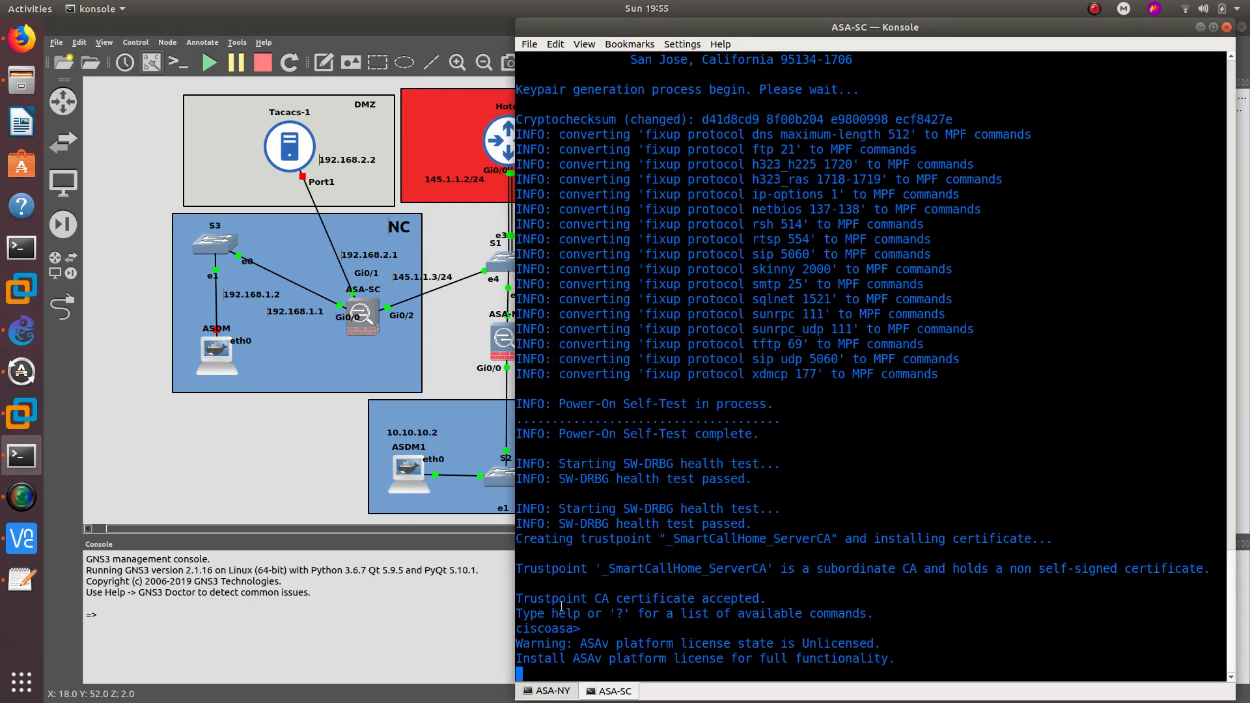
left_click(552, 692)
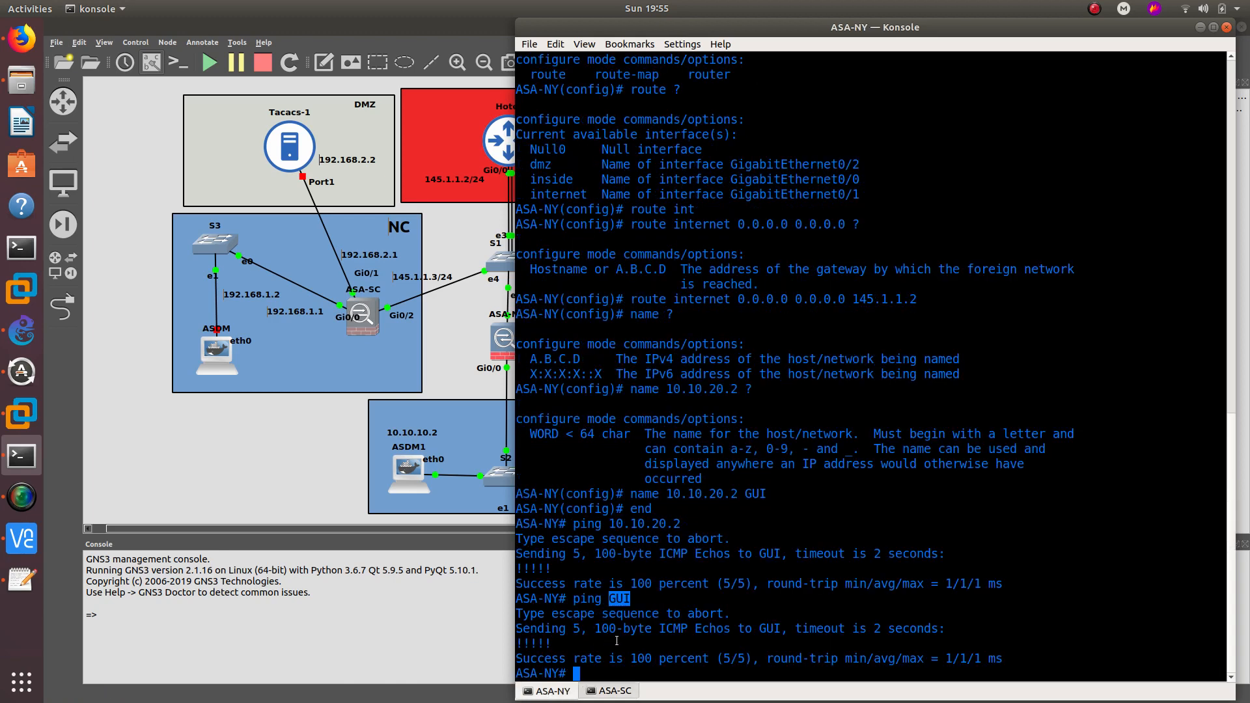
type("htt")
key("Tab")
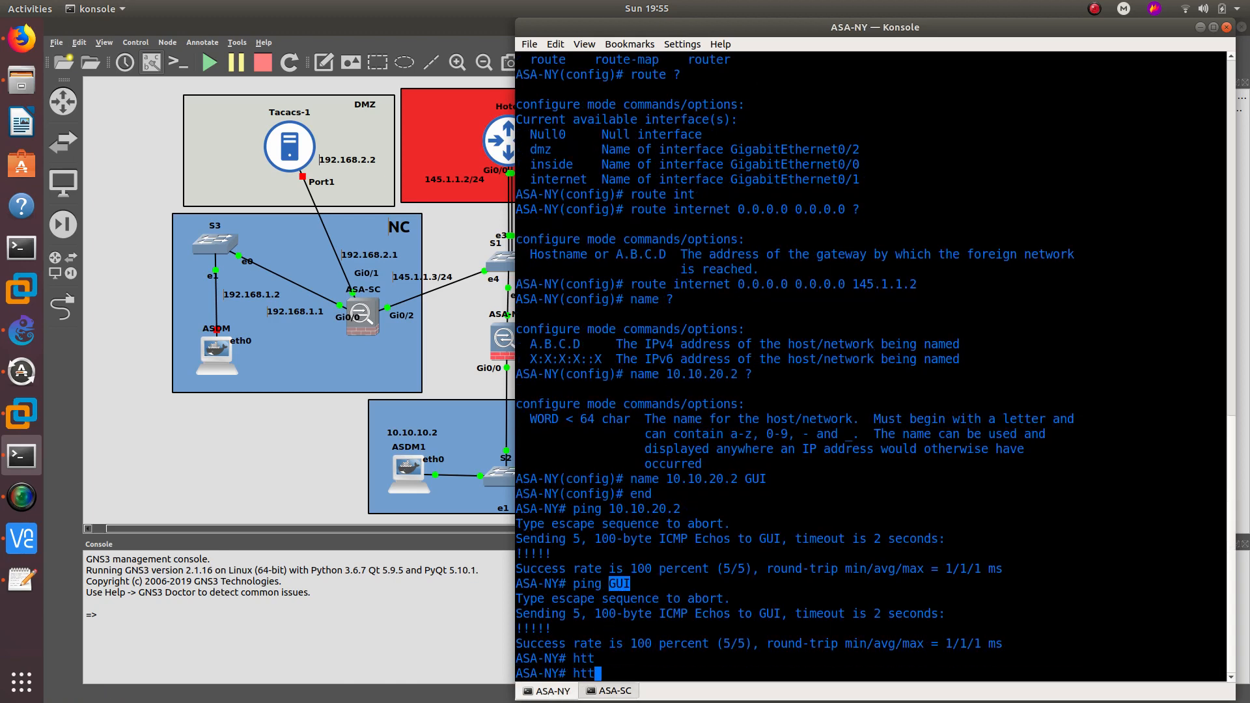
key("BackSpace")
key("BackSpace")
key("BackSpace")
type("config t")
key("Return")
type("htt")
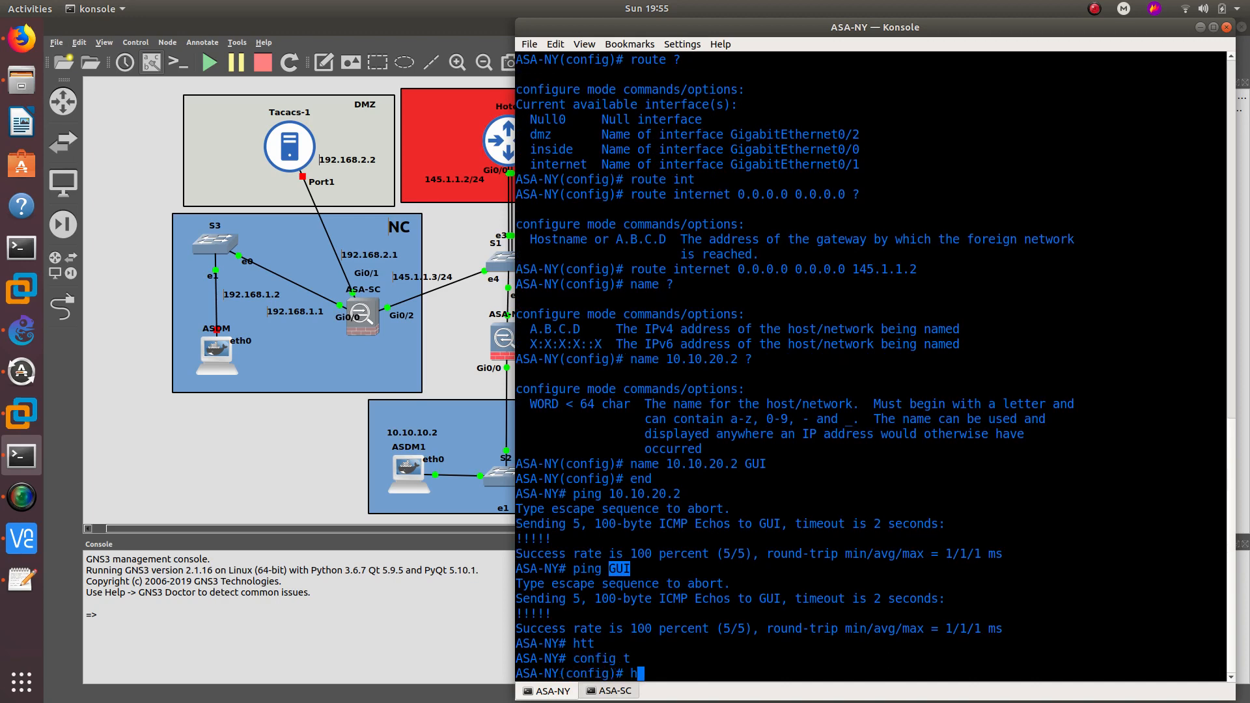
key("Tab")
type("se")
key("Tab")
type("en")
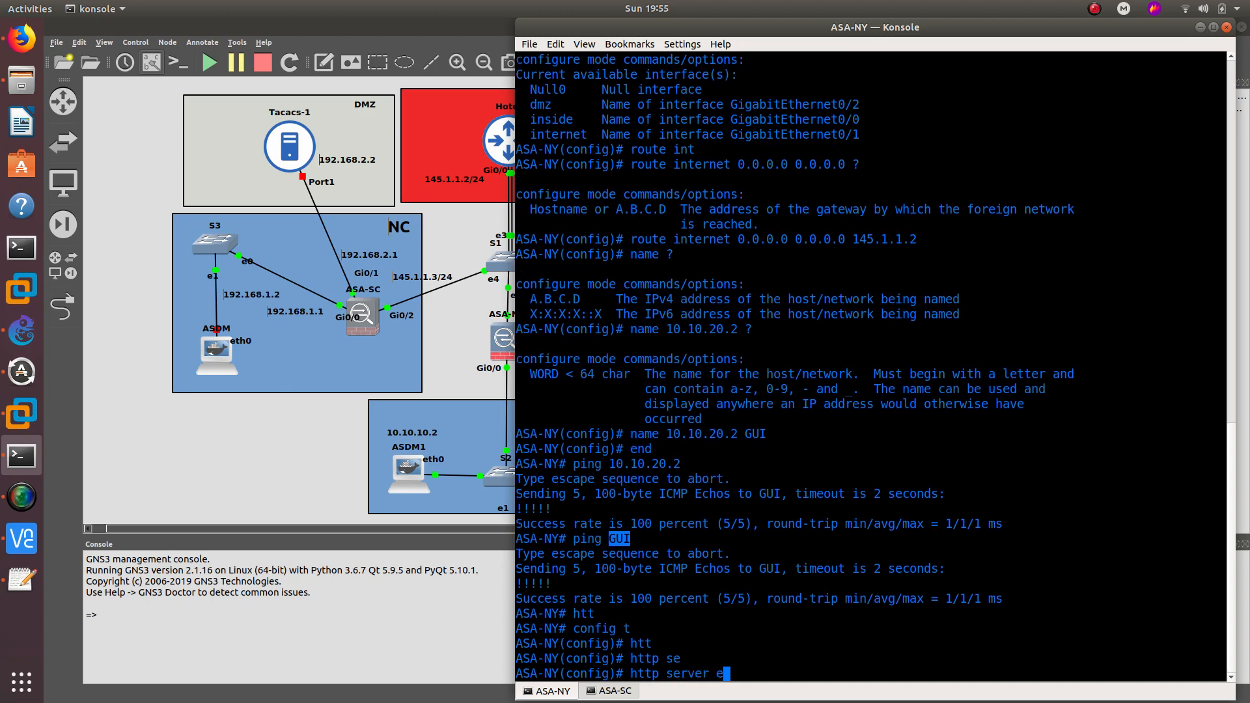
key("Tab")
key("Return")
- Permit HTTP access from 0.0.0.0 0.0.0.0 on the internet interface
type("h")
key("ctrl+c")
key("ctrl+c")
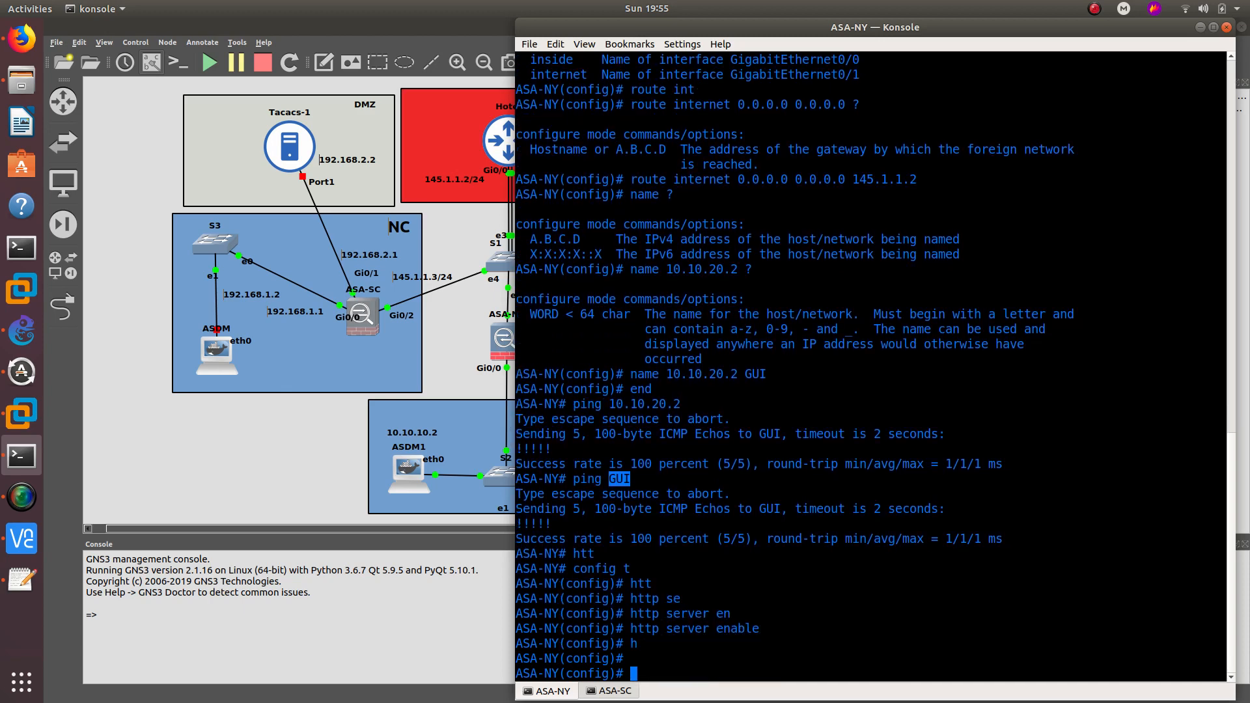
type("http ?")
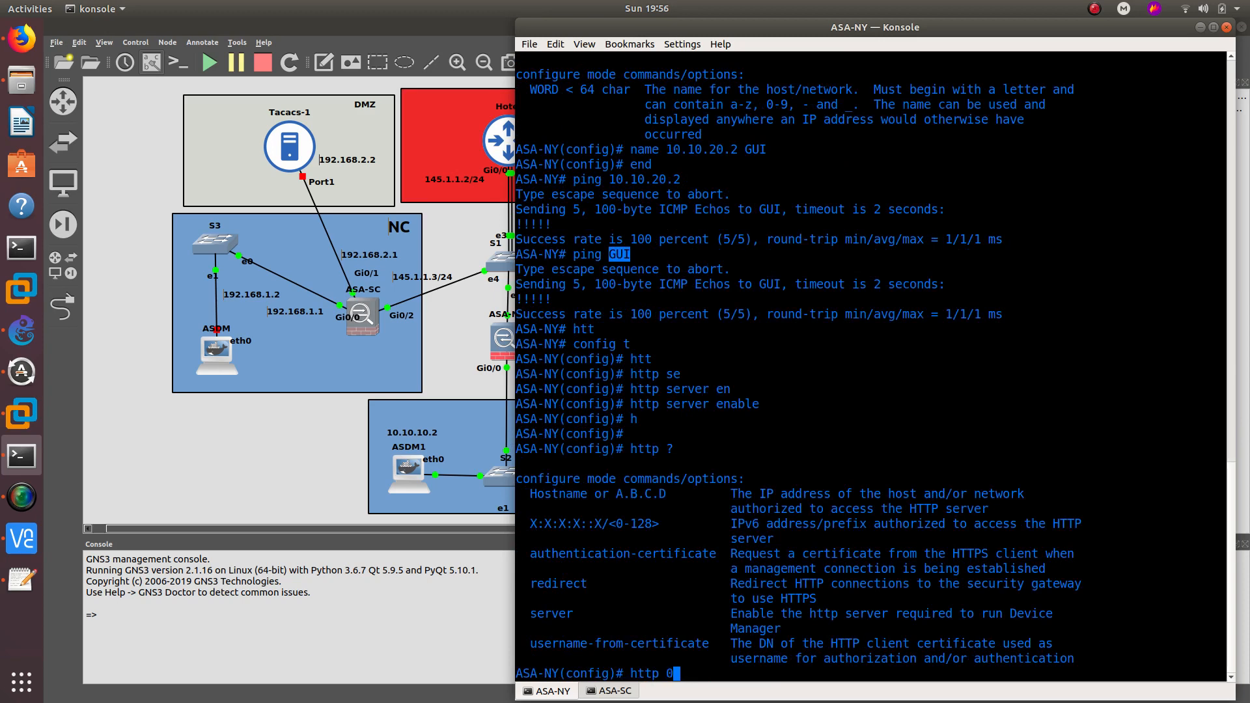
type(".0.0.0 0.0.0.0 in")
key("Tab")
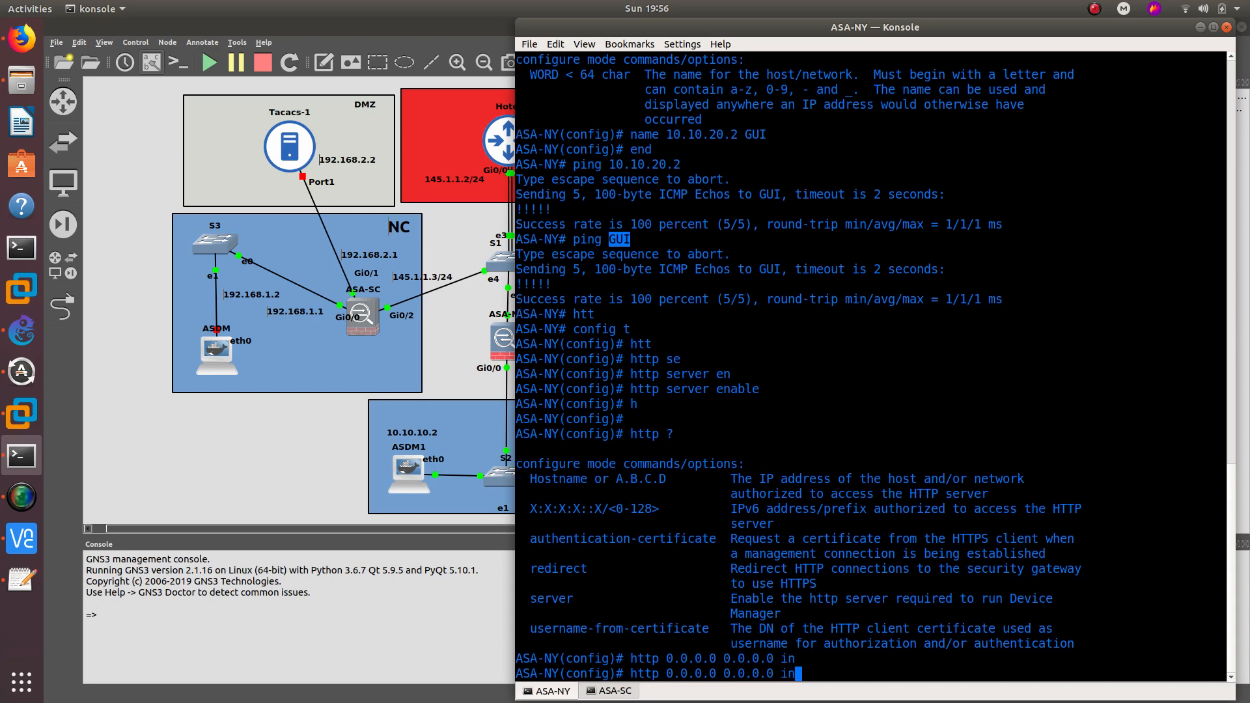
type("ternet")
key("Return")
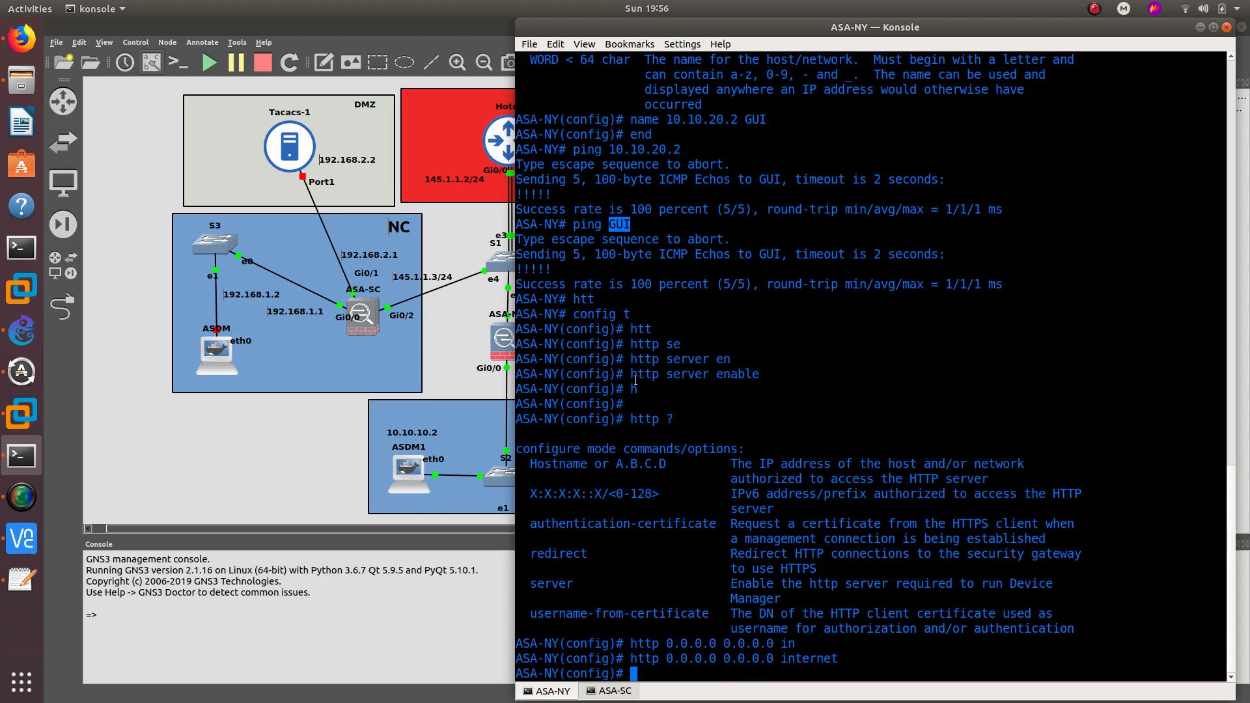
left_click_drag(631, 375, 765, 373)
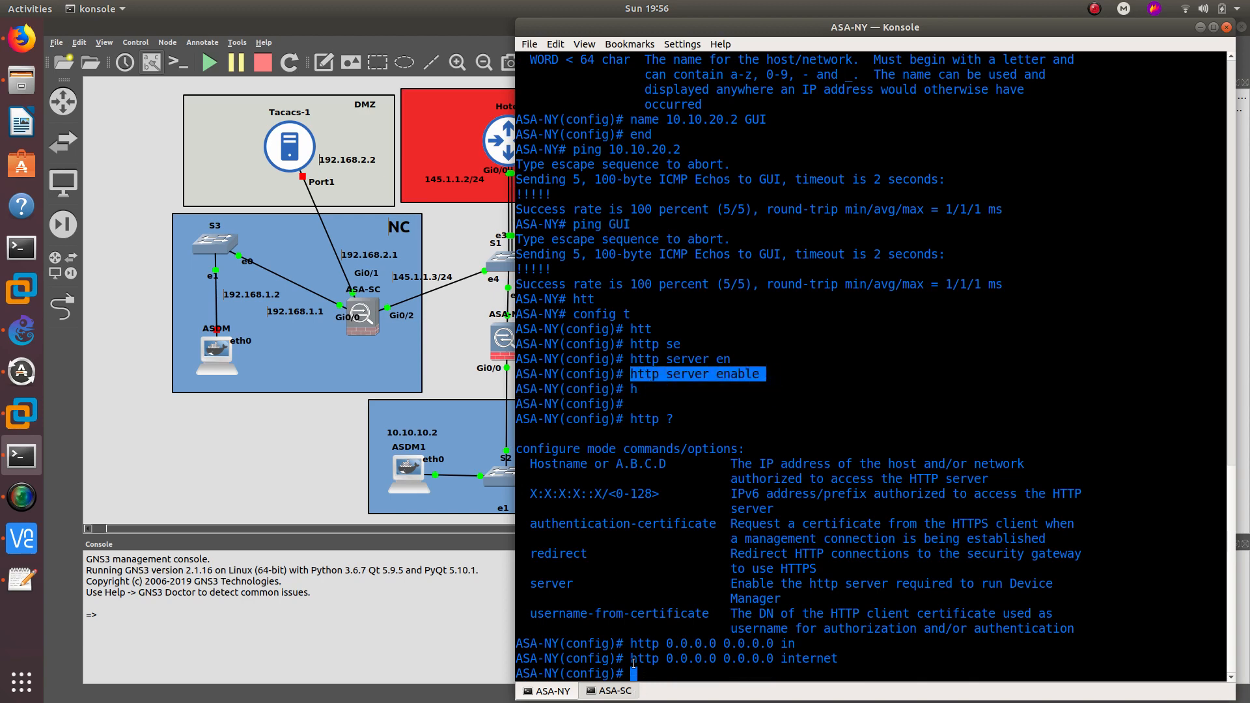
double_click(787, 660)
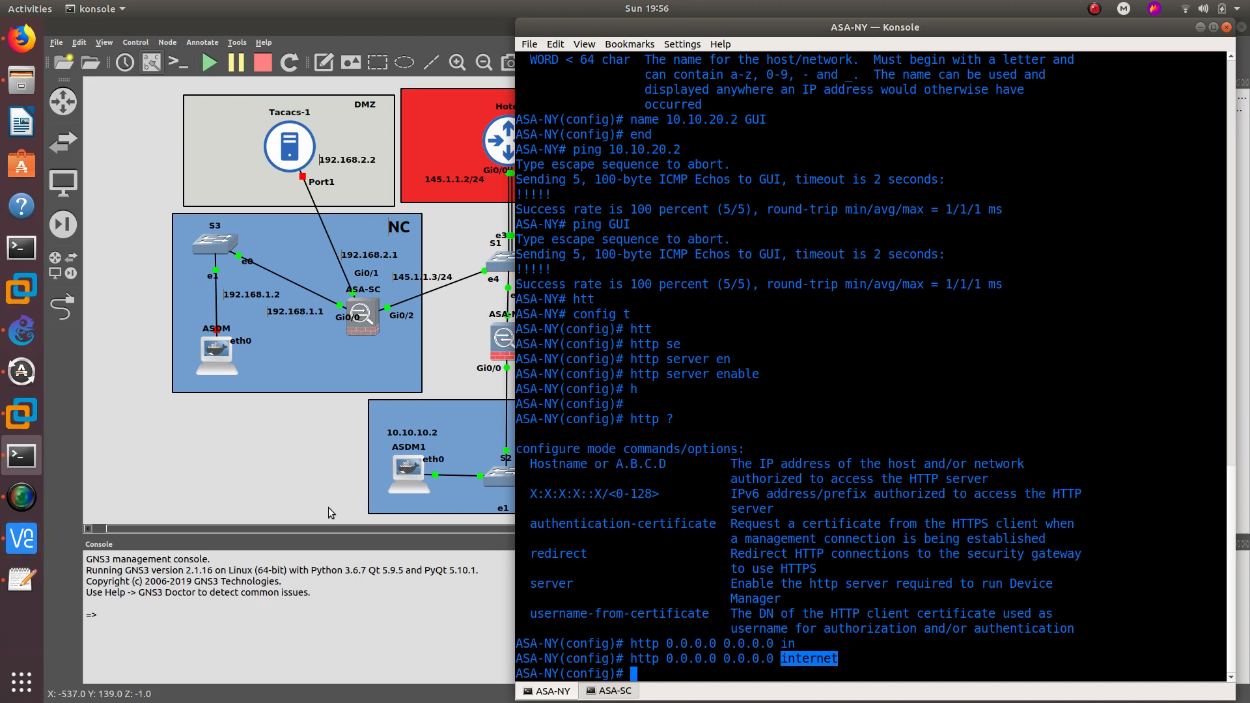
- Launch ASDM Launcher from the remote desktop's Applications menu and submit the ASA address 10.10.10.1
left_click(22, 538)
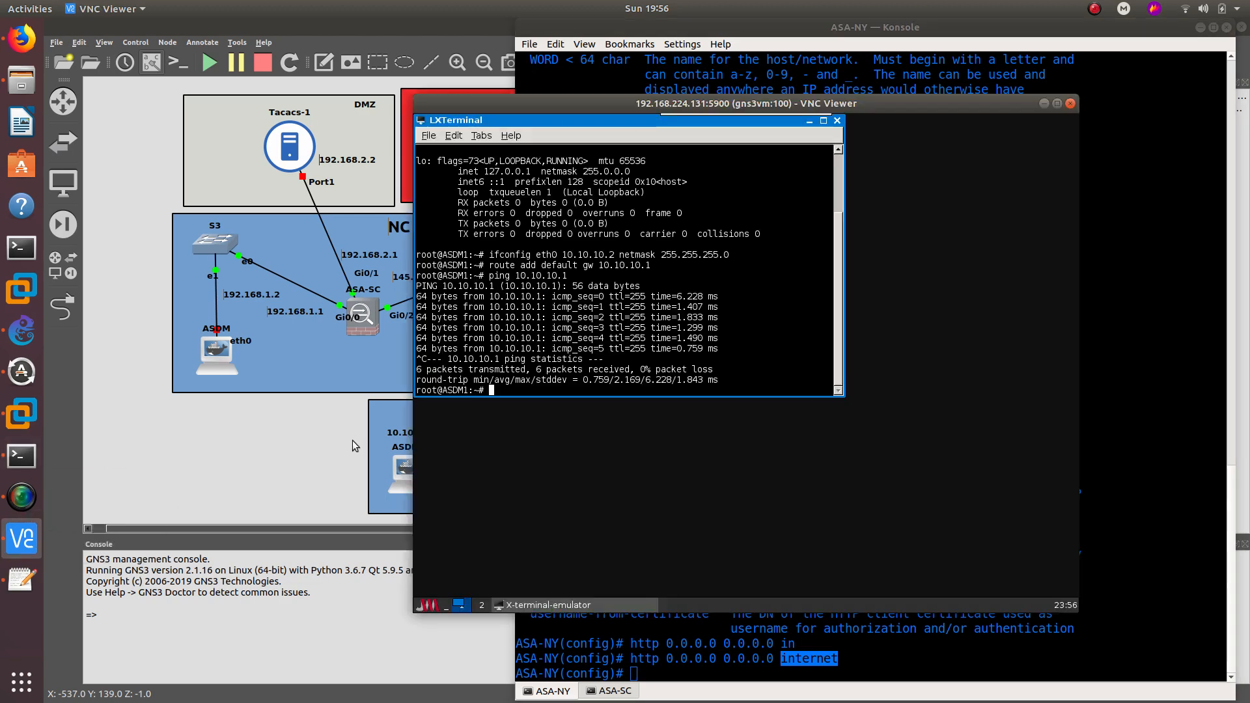
left_click(428, 605)
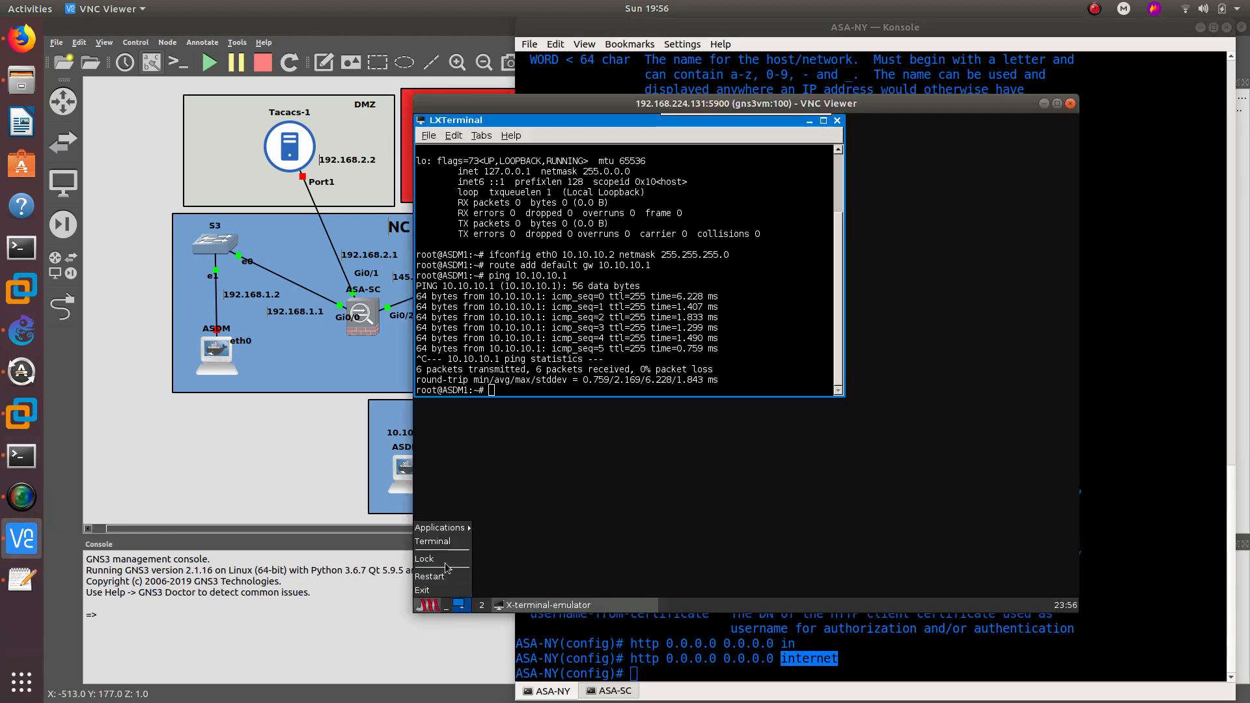
mouse_move(440, 528)
left_click(511, 527)
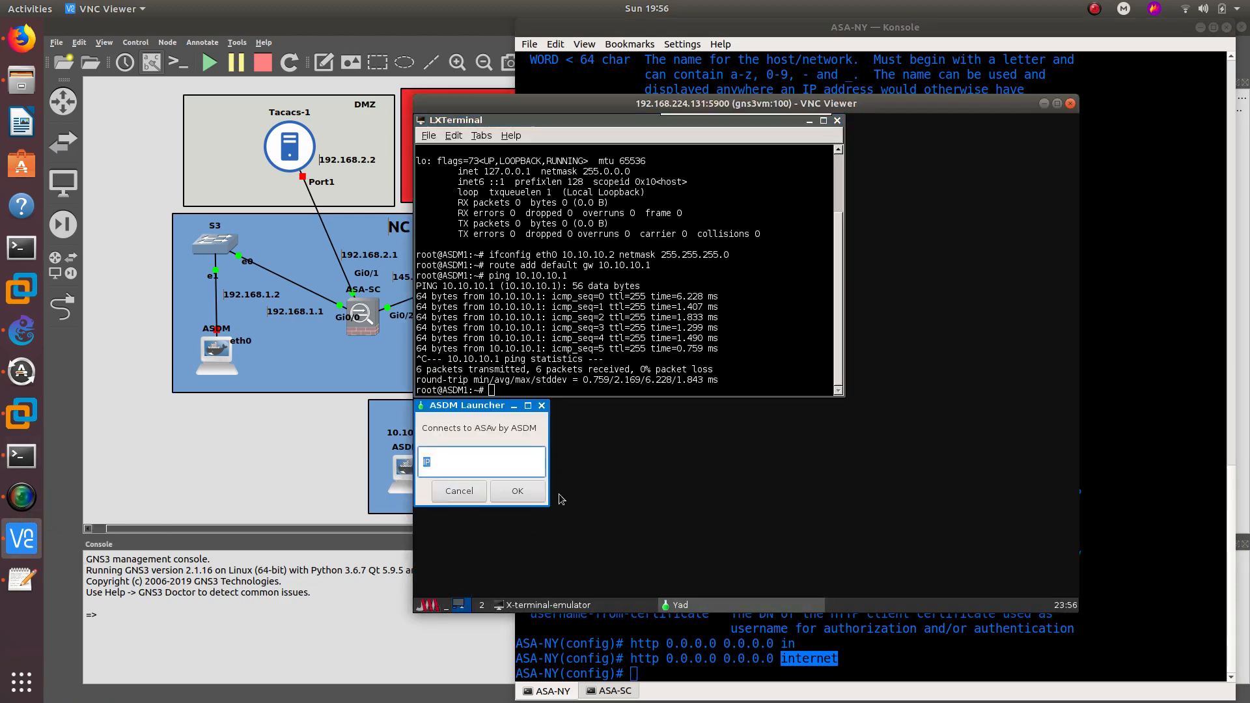
type("10.10.10.1")
key("Return")
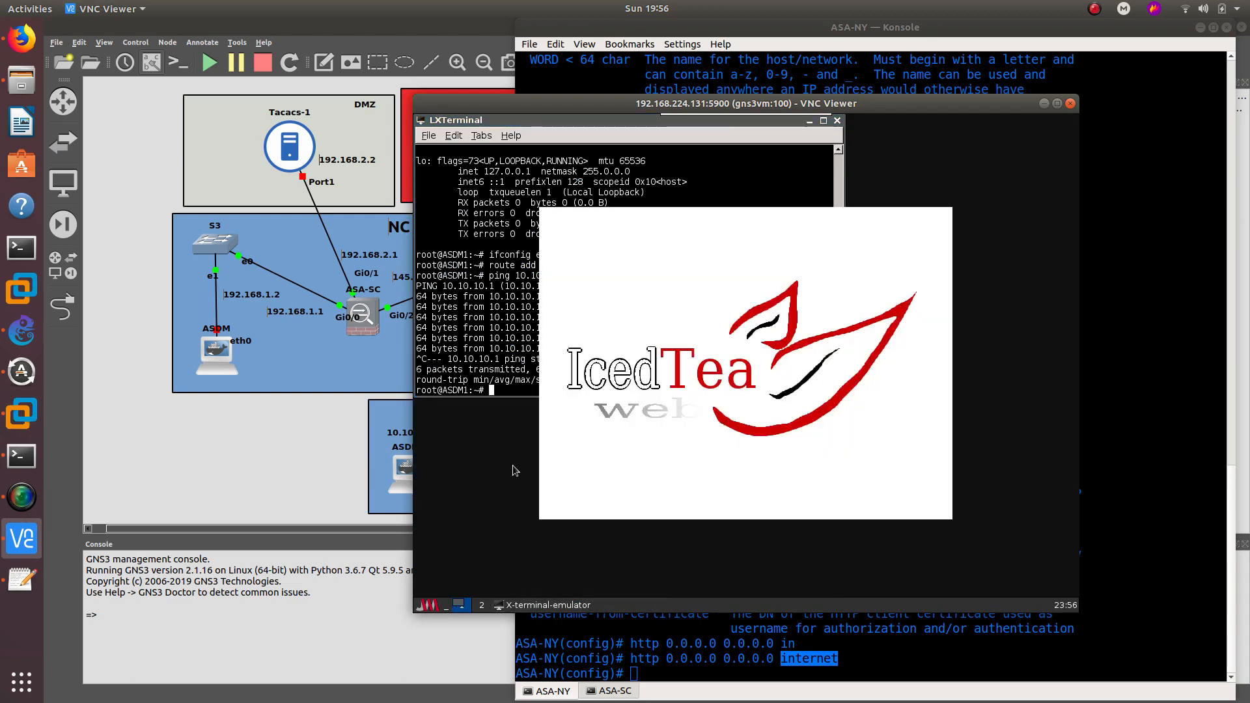
left_click(481, 606)
- On ASA-NY, allow any-address HTTP on inside and remove it from internet
left_click(463, 606)
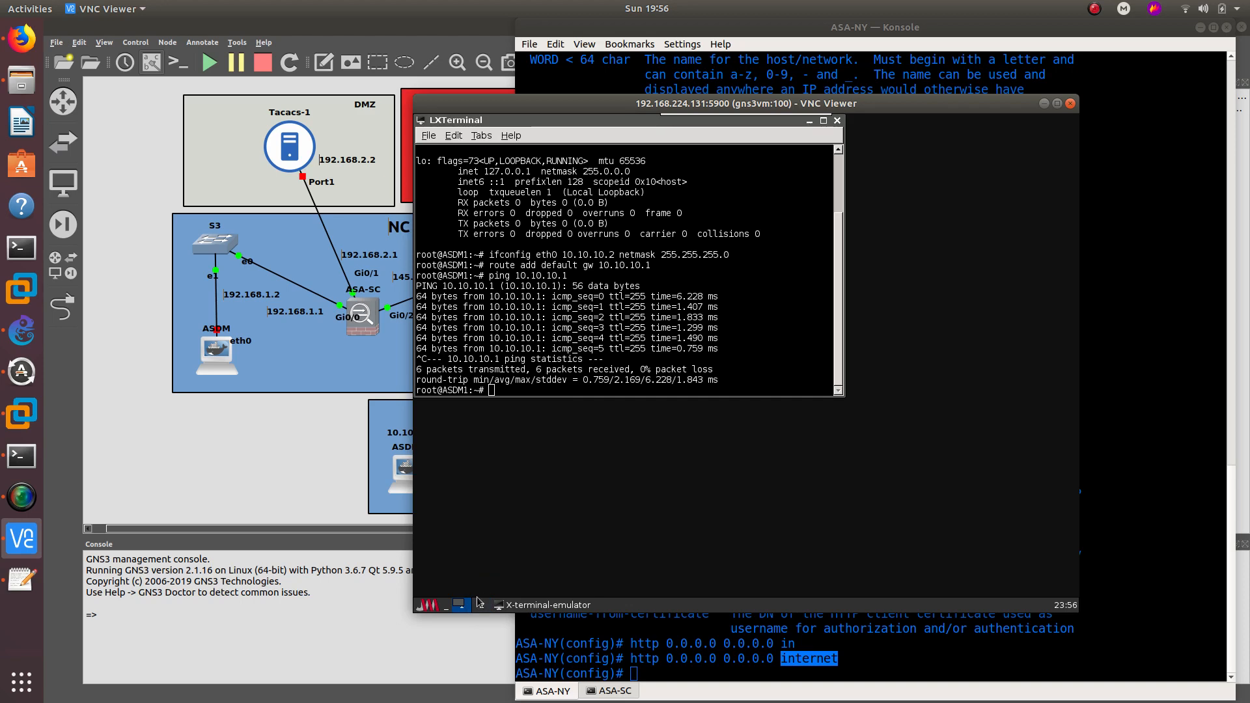
left_click(707, 662)
key("Up")
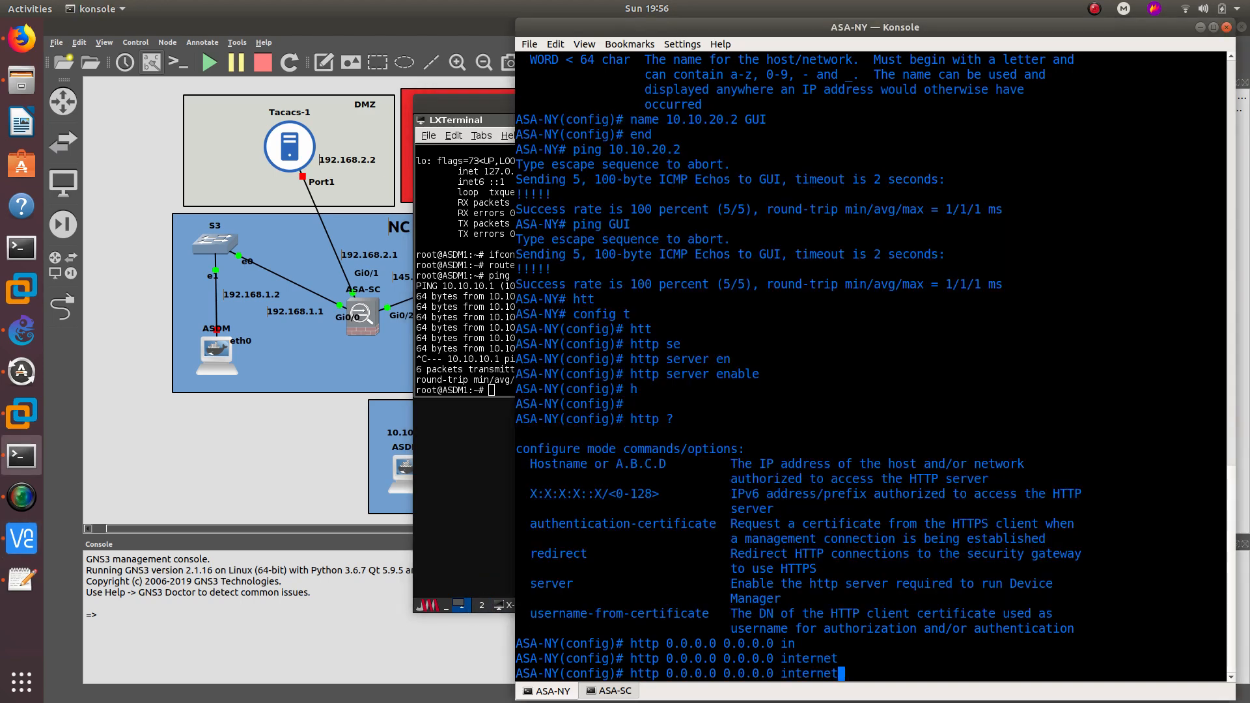
key("BackSpace")
key("BackSpace")
key("BackSpace")
key("BackSpace")
key("BackSpace")
key("BackSpace")
type("side")
key("Return")
key("Up")
key("Up")
key("Left")
key("Left")
key("Left")
key("Left")
key("Left")
key("Left")
key("Left")
key("Left")
key("Left")
key("Left")
key("Left")
key("Left")
key("Left")
key("Left")
key("Left")
key("Left")
key("Left")
key("Left")
key("Left")
key("Left")
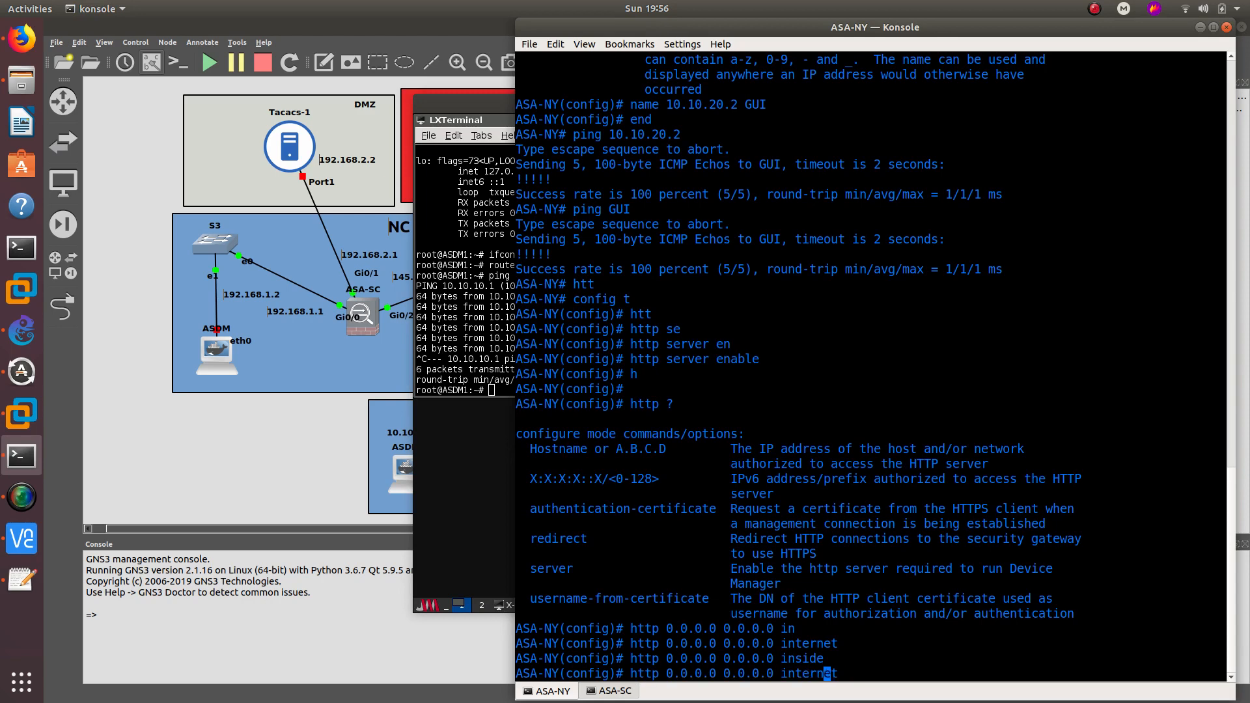
type("no")
key("Return")
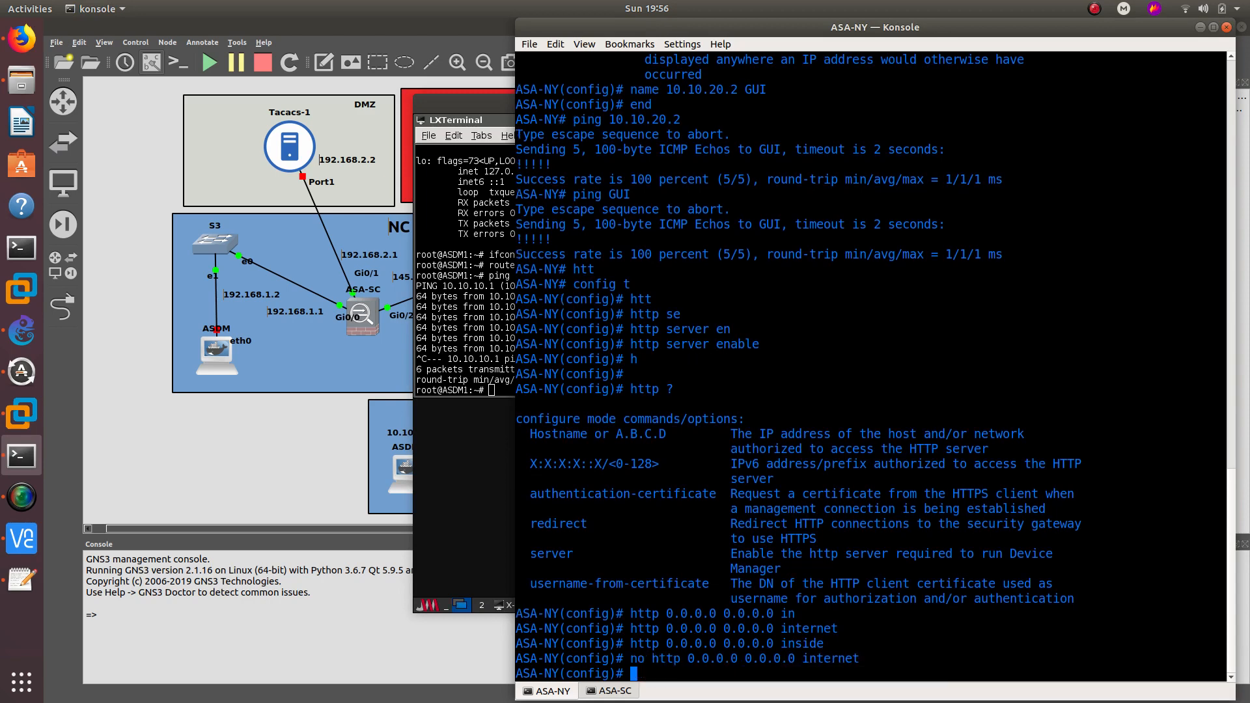
- On the remote desktop, always trust the ASA certificate's publisher and accept the warning
left_click(480, 545)
left_click(436, 549)
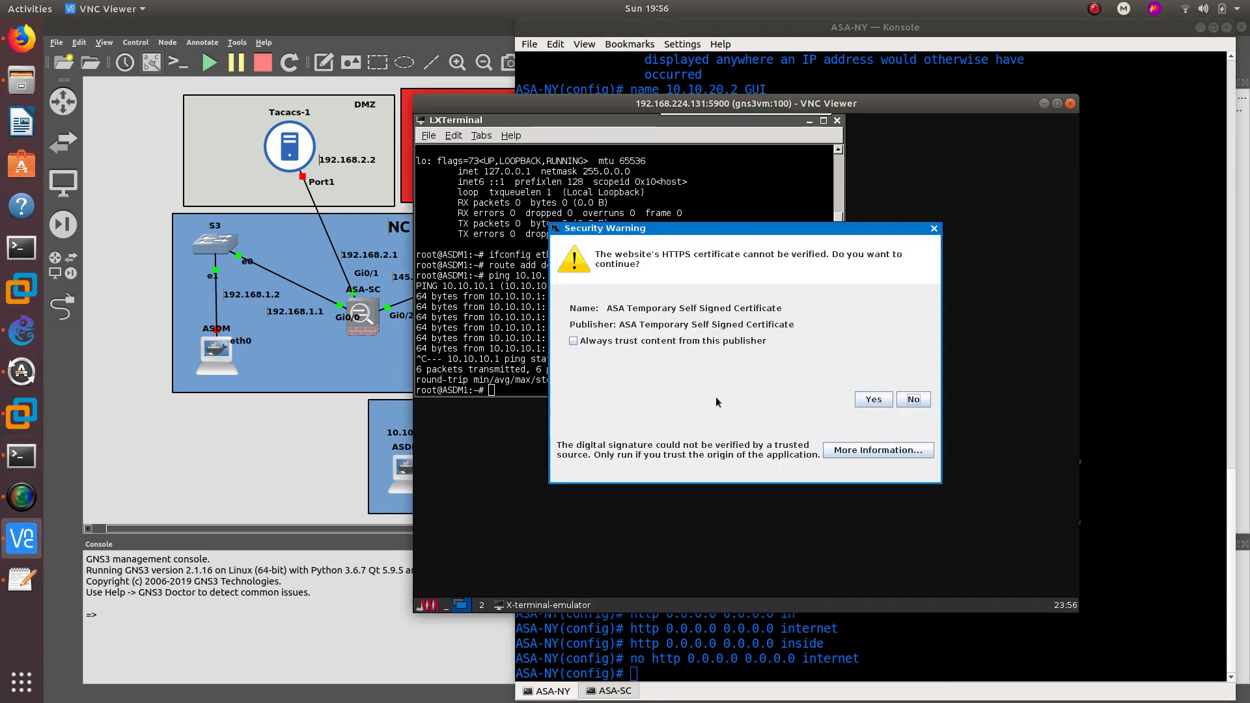
left_click(617, 342)
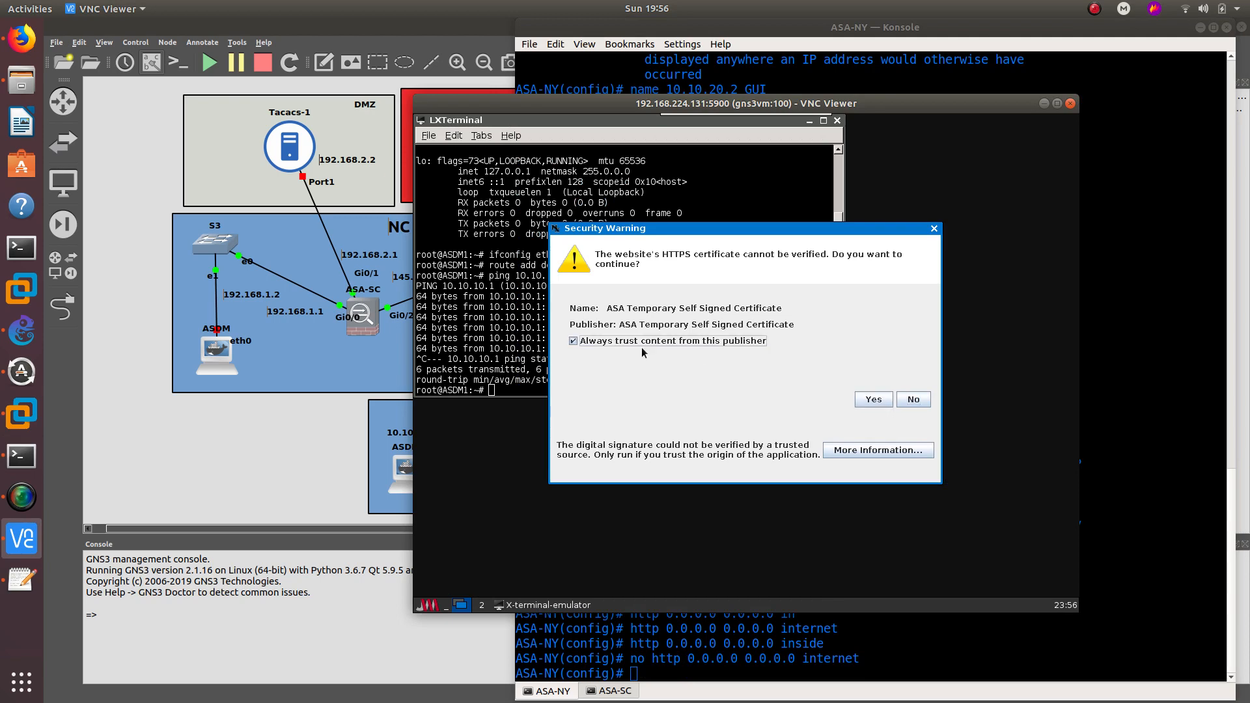
left_click(873, 400)
- Remove any-address HTTP access on inside and re-enter http 0.0.0.0 0.0.0.0 internet
left_click(897, 645)
key("Up")
key("Up")
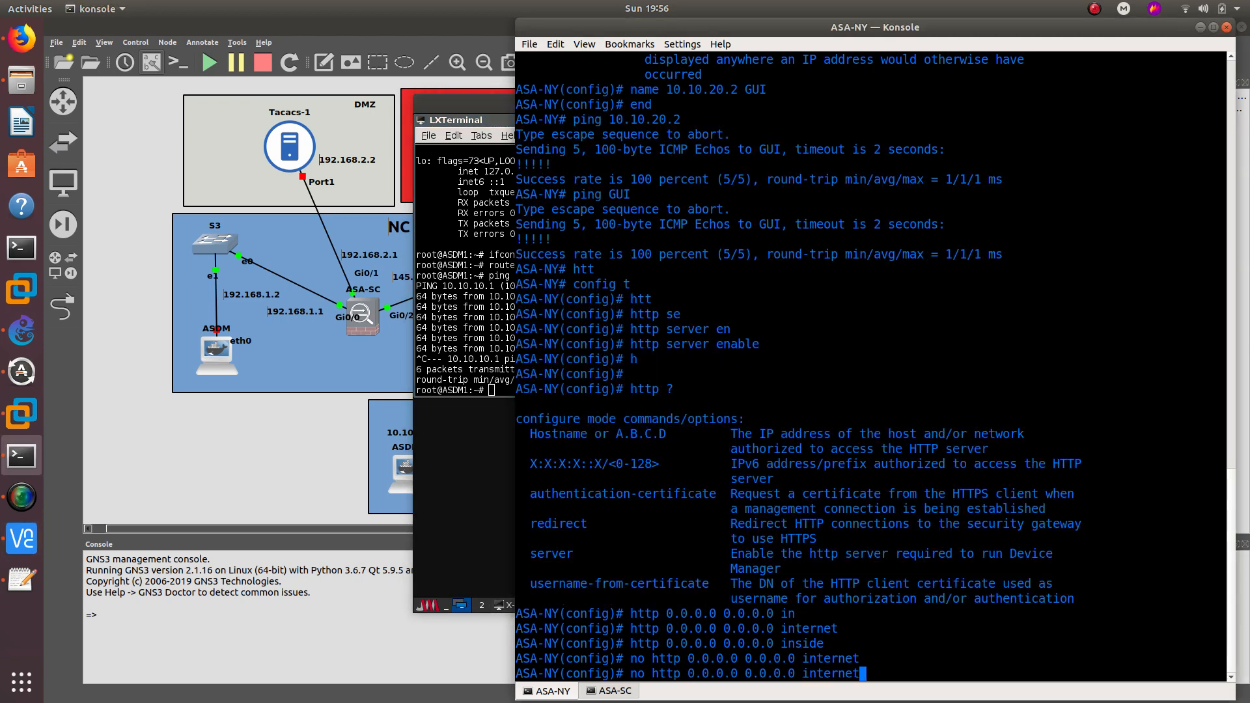
key("Left")
key("Left")
key("Left")
key("Left")
key("Left")
key("Left")
key("Left")
key("Left")
key("Left")
key("Left")
key("Left")
key("Left")
key("Left")
key("Left")
key("Left")
key("Left")
key("Left")
key("Left")
key("Left")
key("ctrl+a")
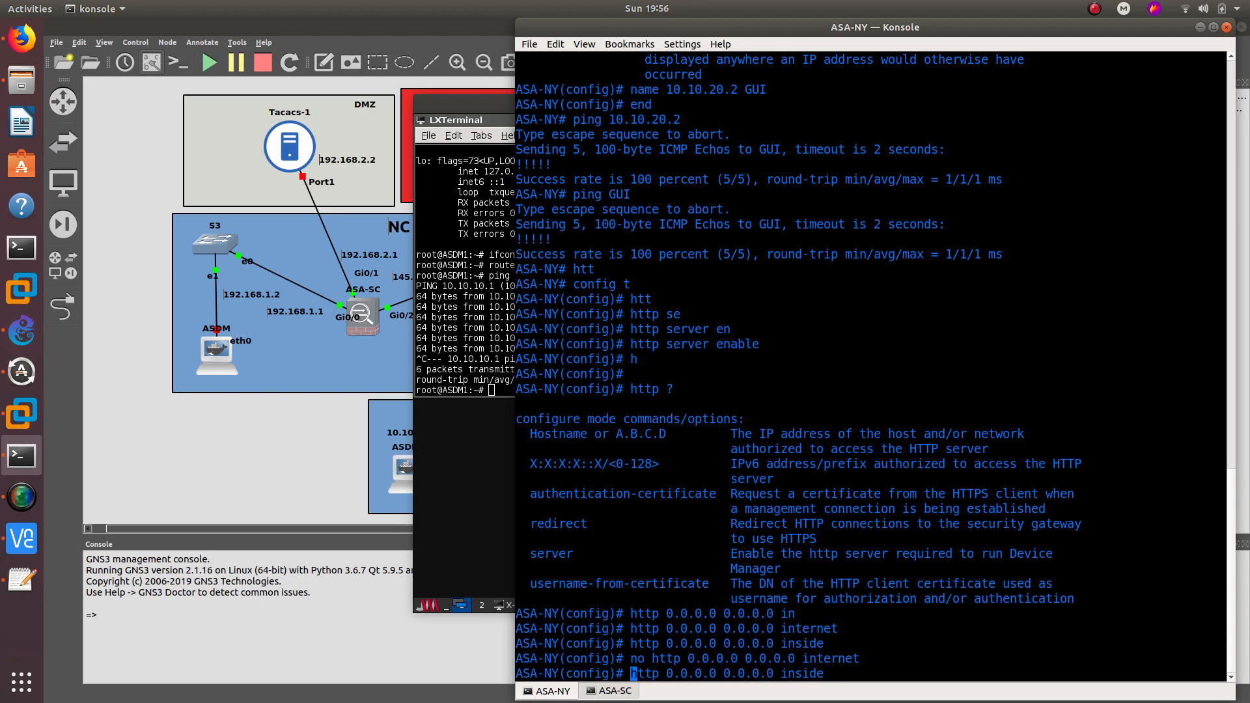
type("no")
key("Return")
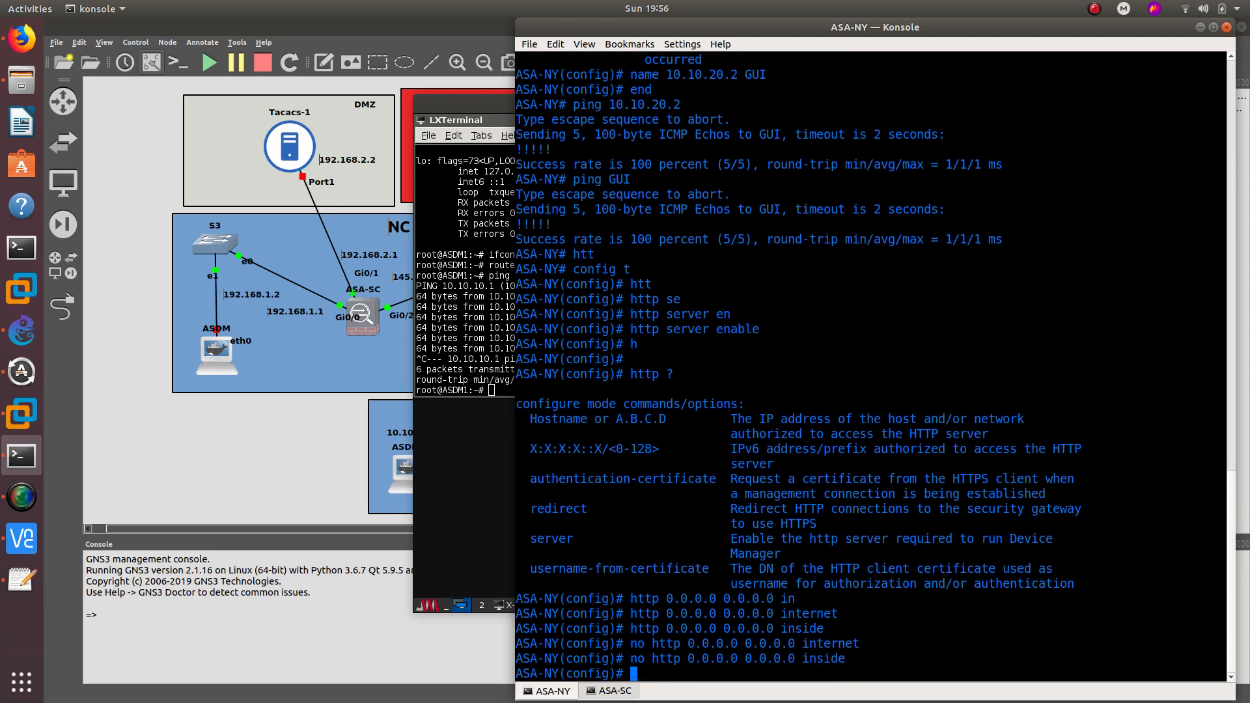
key("Up")
key("Up")
key("Up")
key("Up")
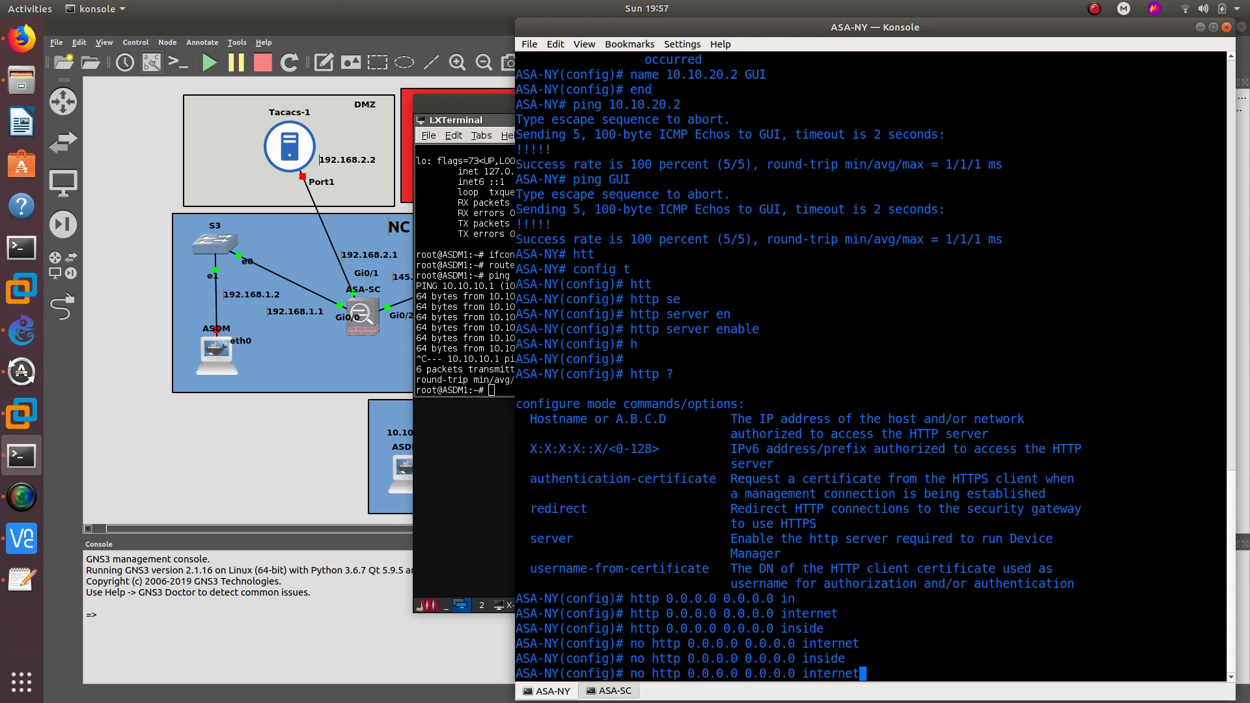
key("Return")
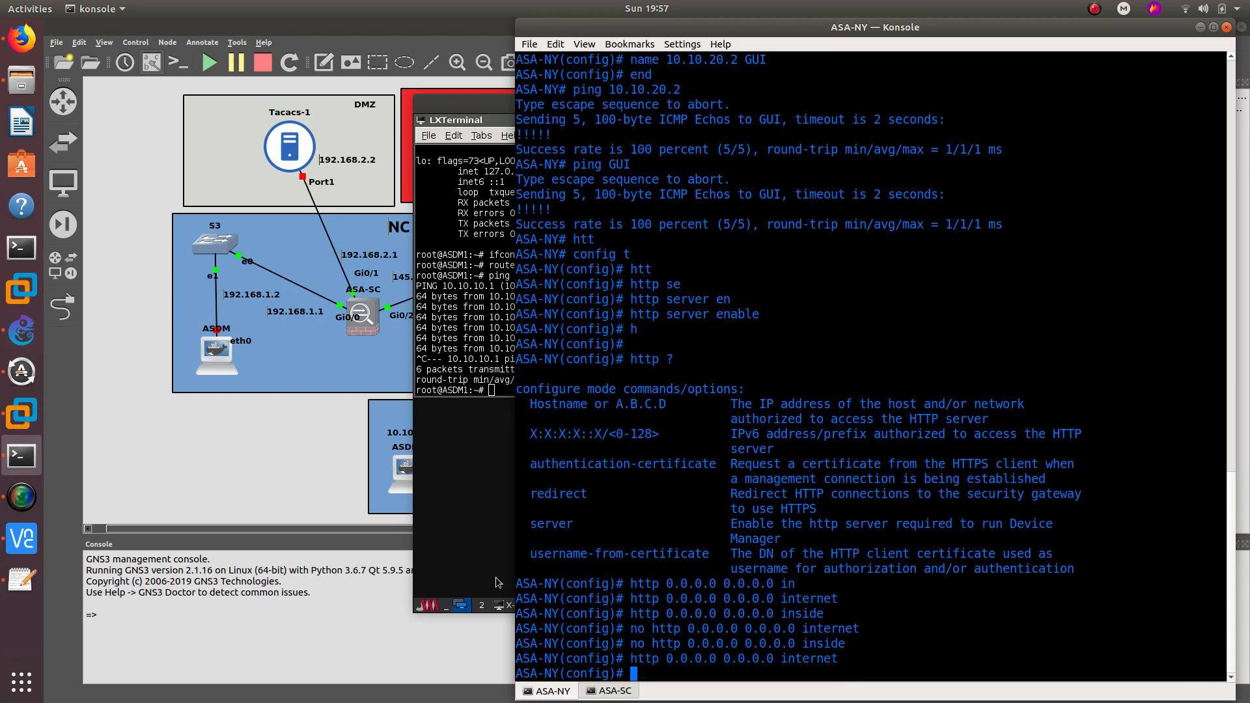
- Check the ASDM-IDM Launcher login for 10.10.10.1, then put VNC Viewer away
left_click(499, 383)
left_click(667, 430)
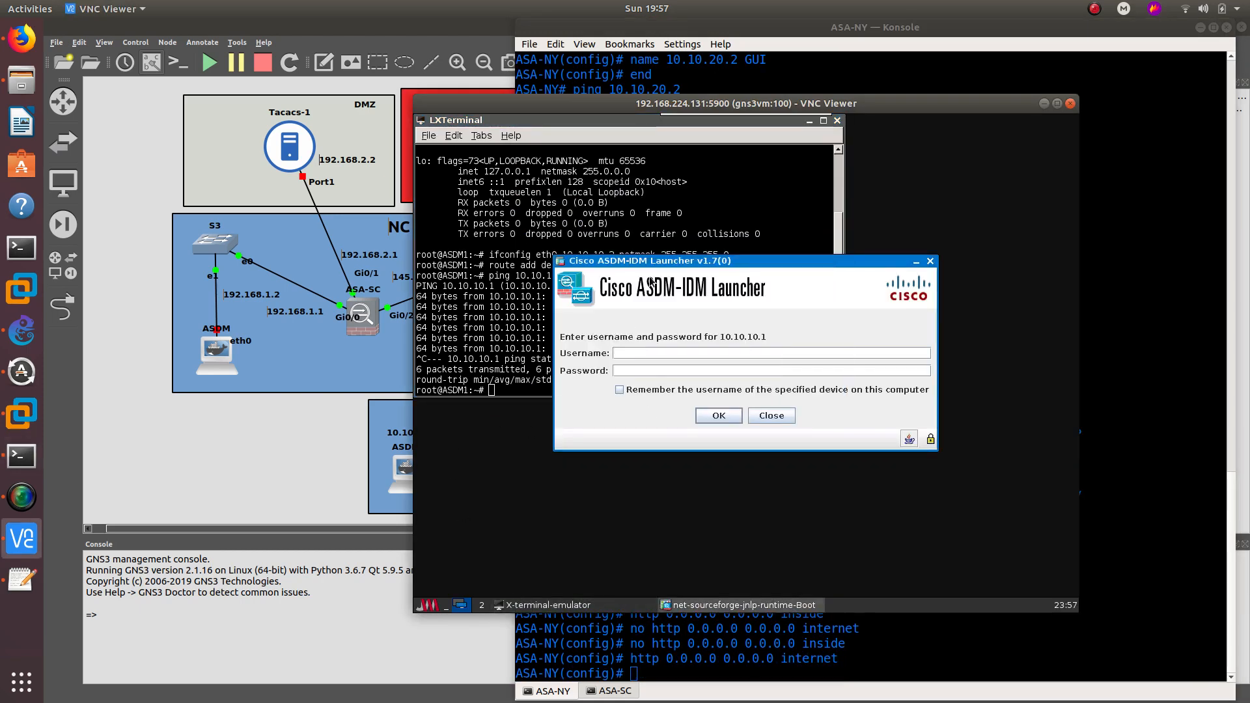
left_click_drag(656, 267, 596, 248)
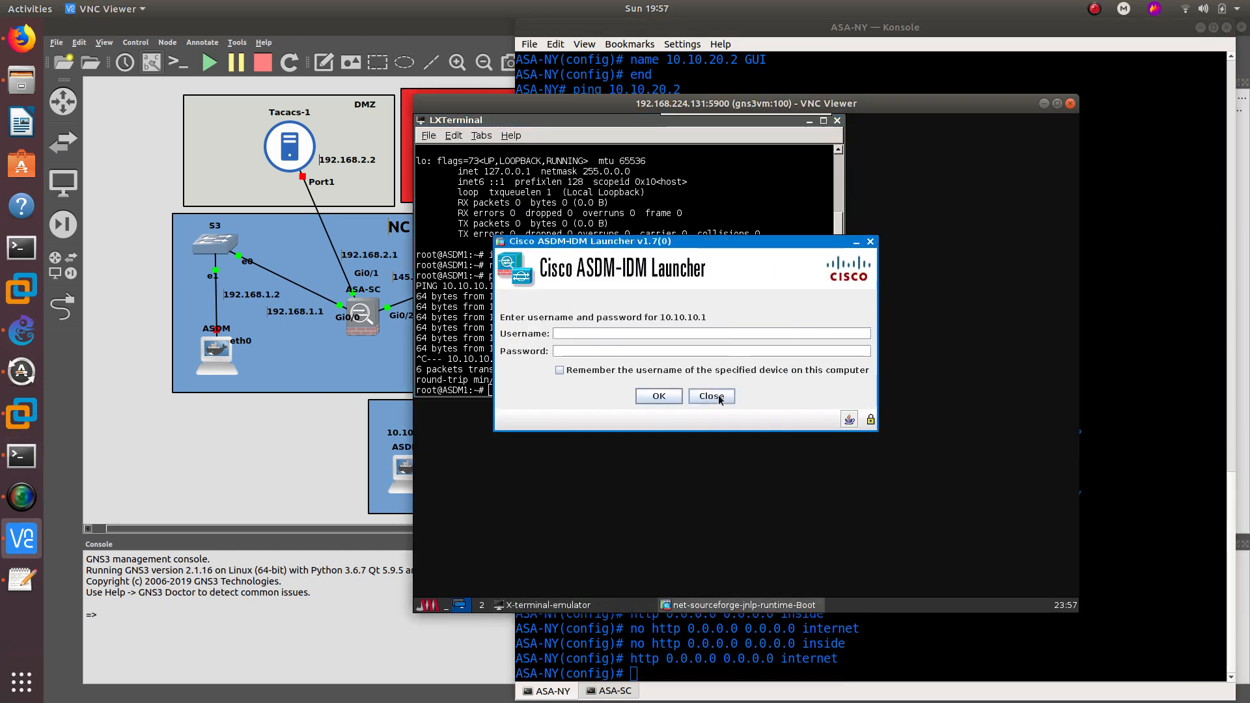
left_click(657, 397)
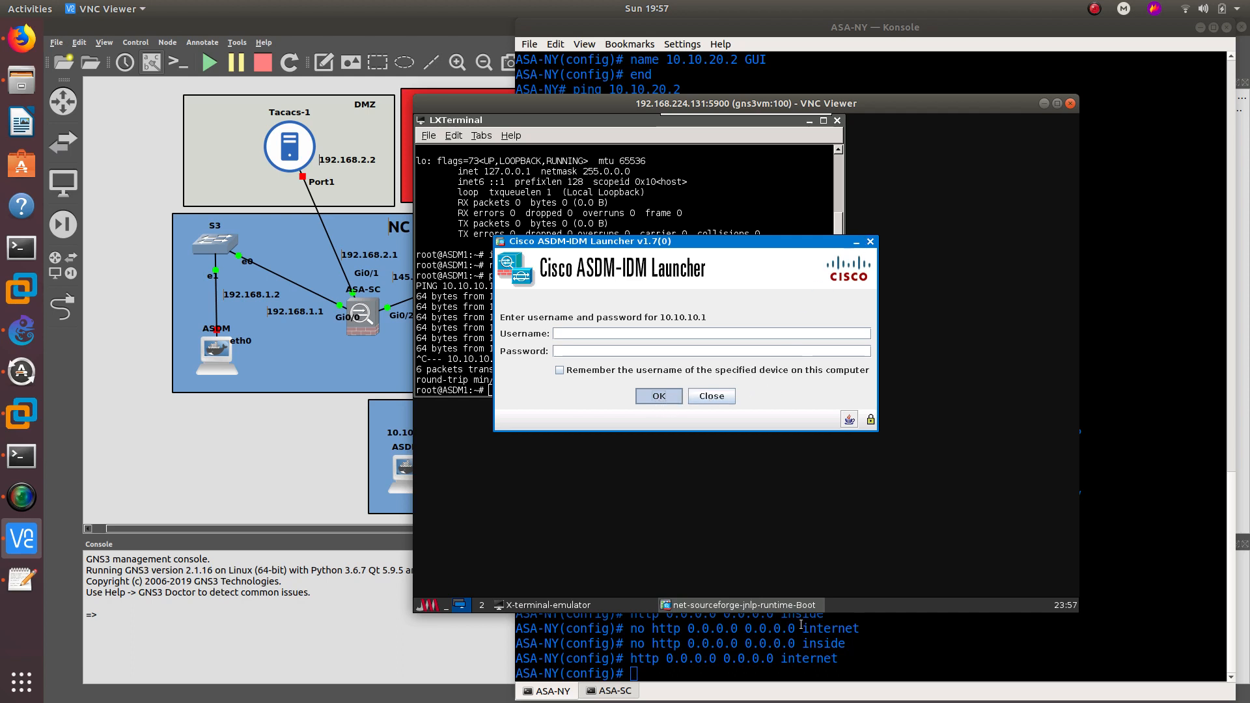
left_click(754, 607)
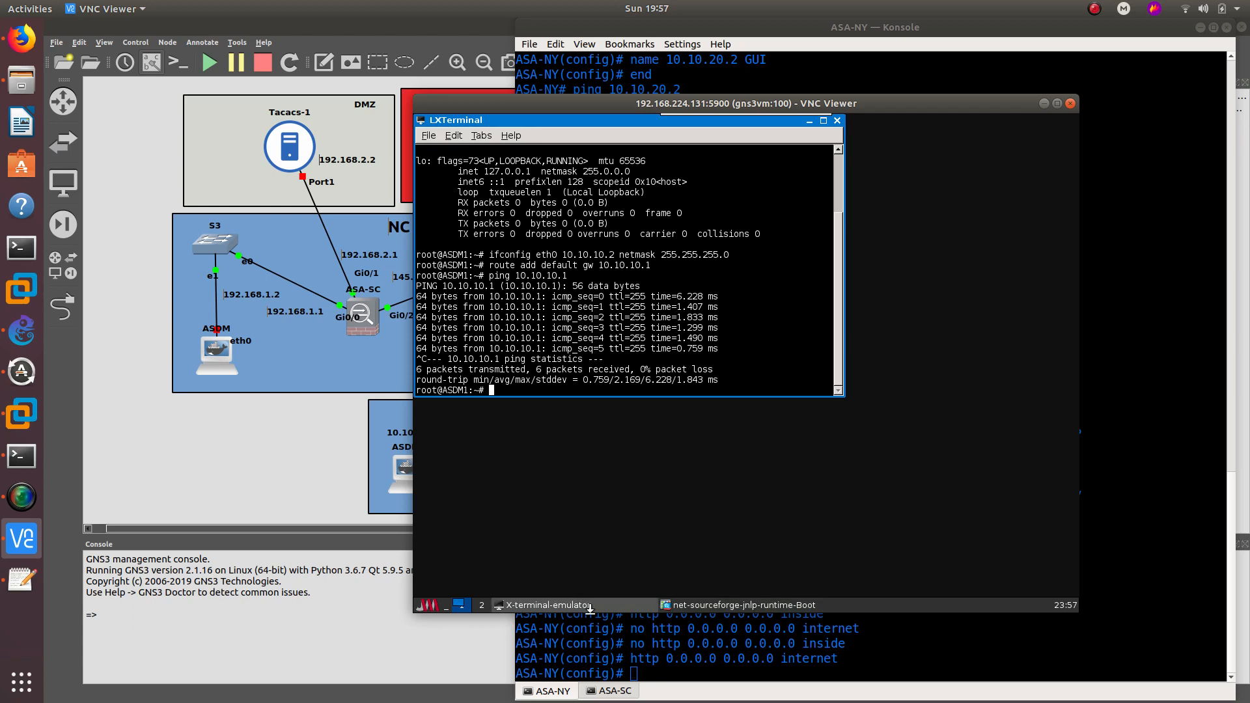
left_click(604, 611)
left_click(677, 611)
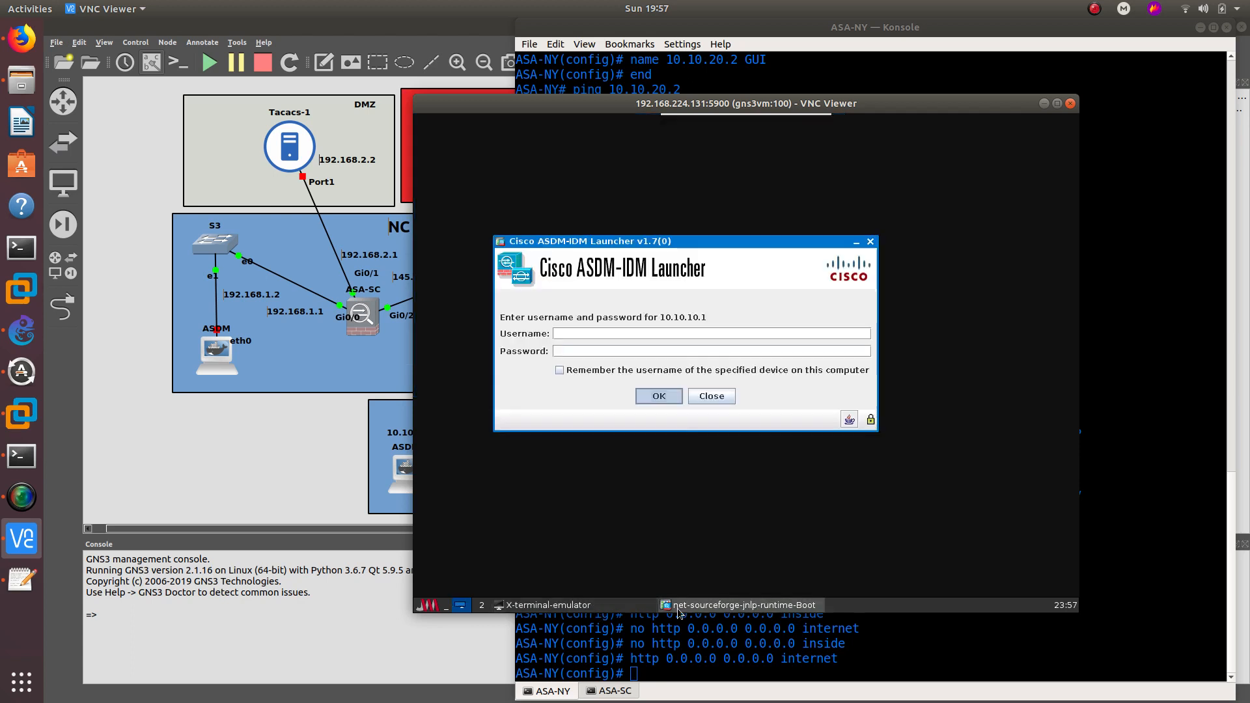
left_click(1045, 105)
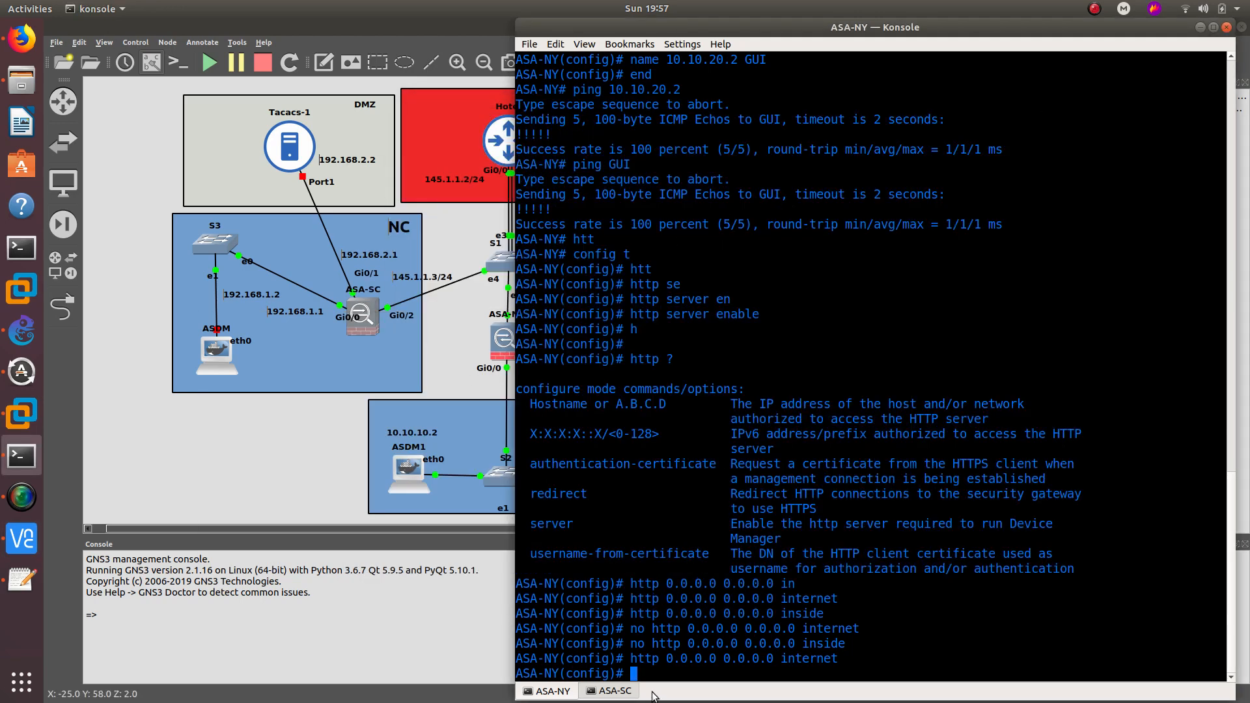
- Enable ASA-SC with the empty password, set hostname ASA-SC, and enter interface g0/0
left_click(612, 691)
key("Return")
key("Return")
key("Return")
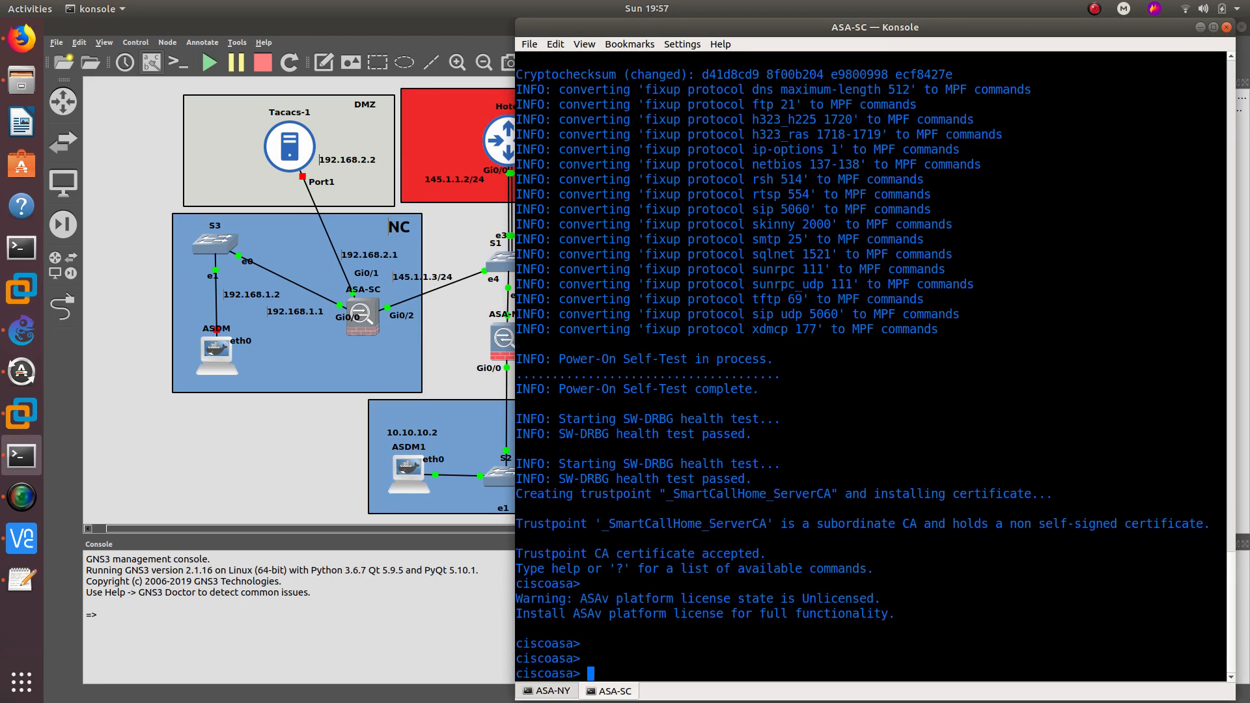
type("config t")
key("Return")
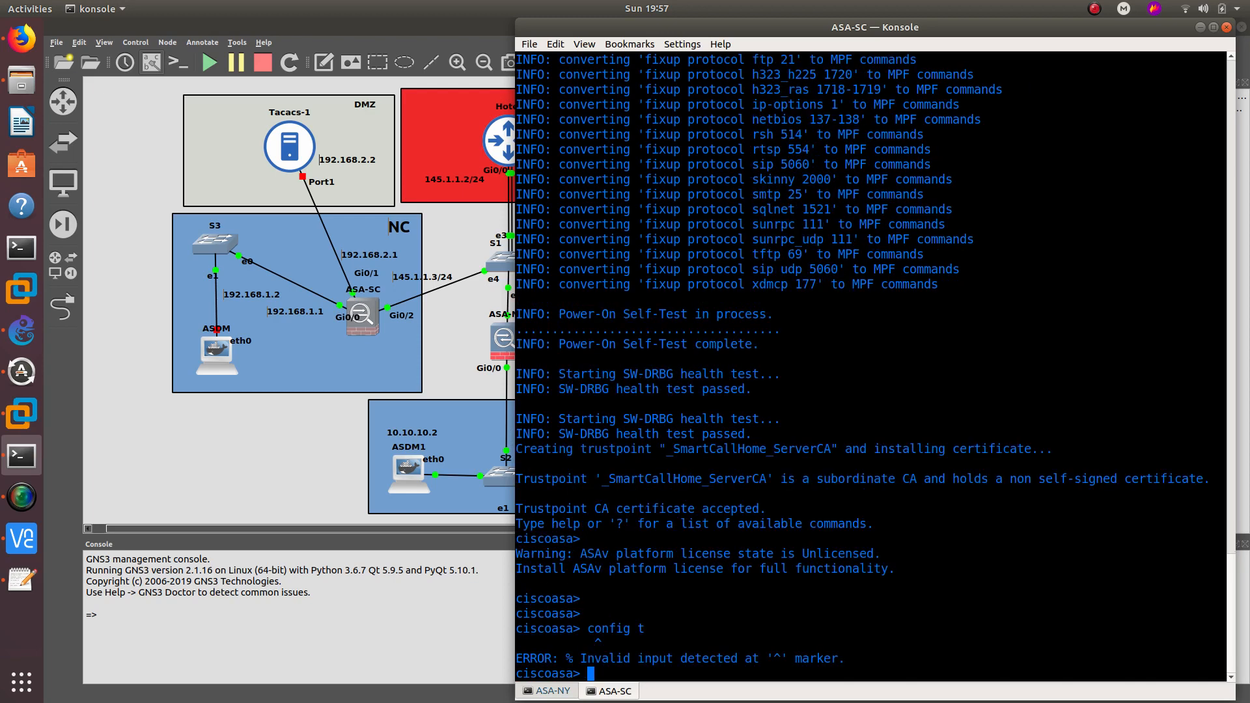
type("en")
key("Return")
key("Return")
type("config t")
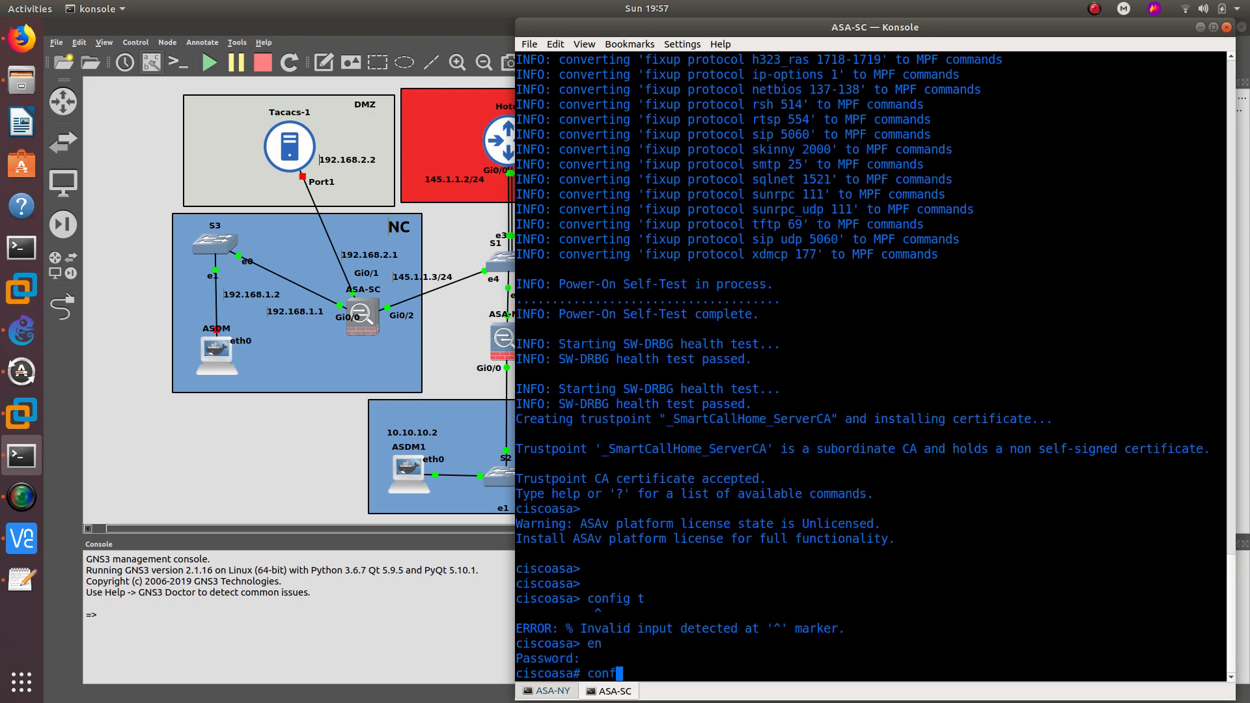
key("Return")
key("Return")
key("Return")
key("Return")
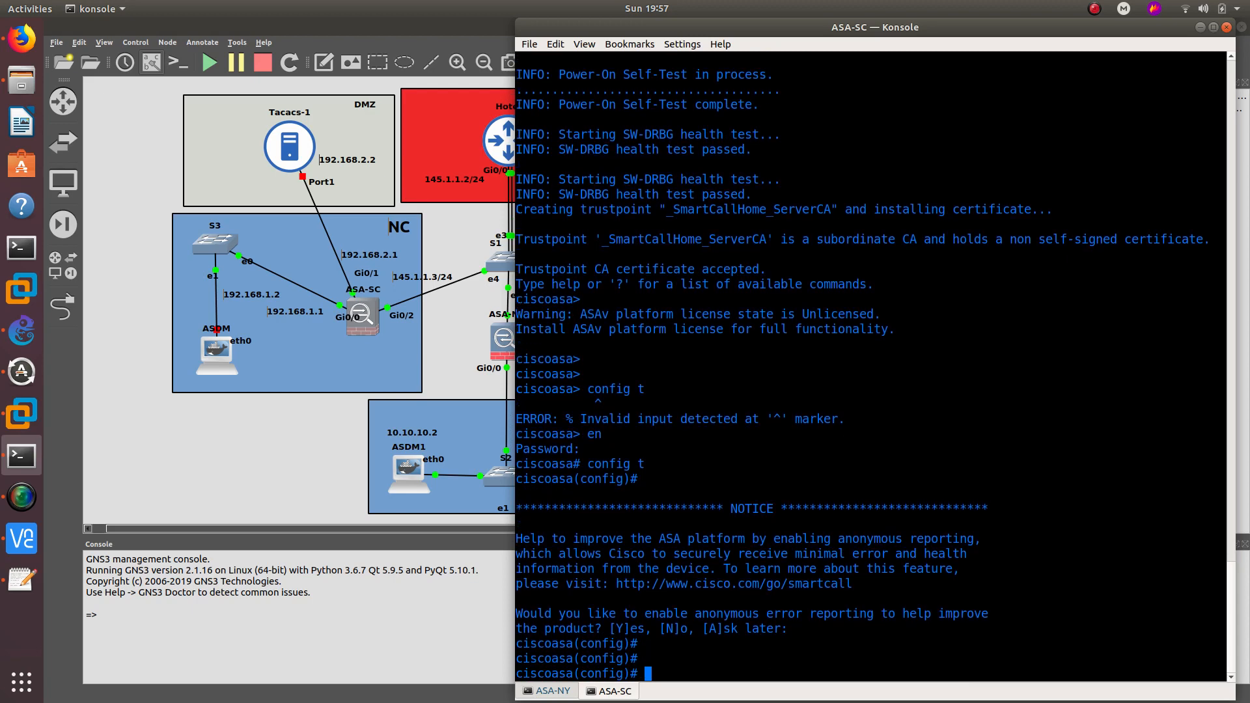
type("hos")
key("Tab")
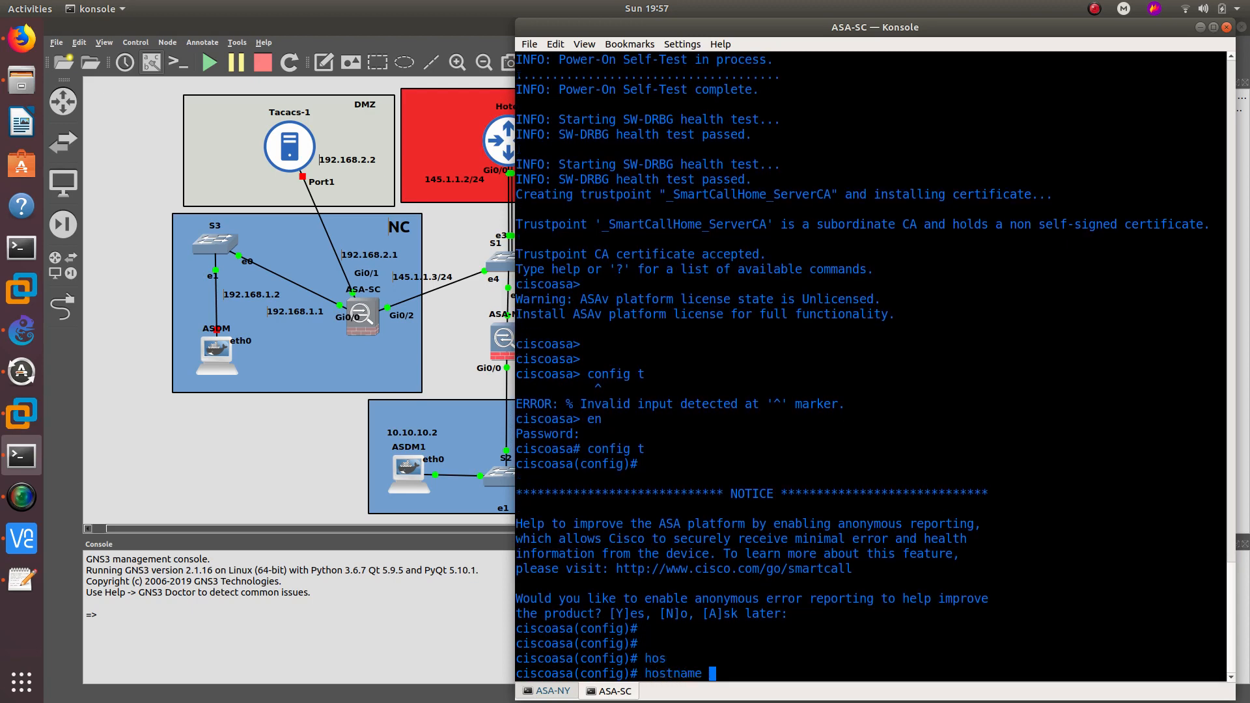
type("ASA-SC")
key("Return")
key("Return")
type("int g")
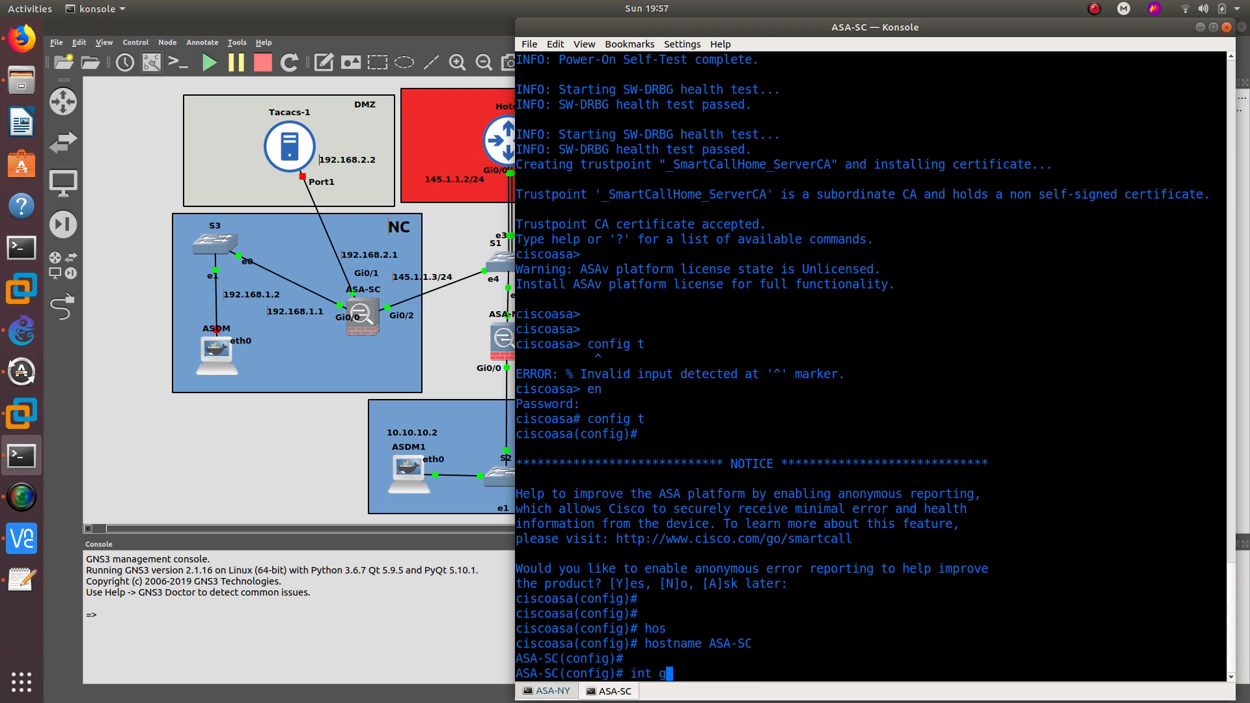
type("0/0")
key("Return")
- Give Gi0/0 address 192.168.1.1 255.255.255.0 and nameif inside, then enter Gi0/1
type("ip")
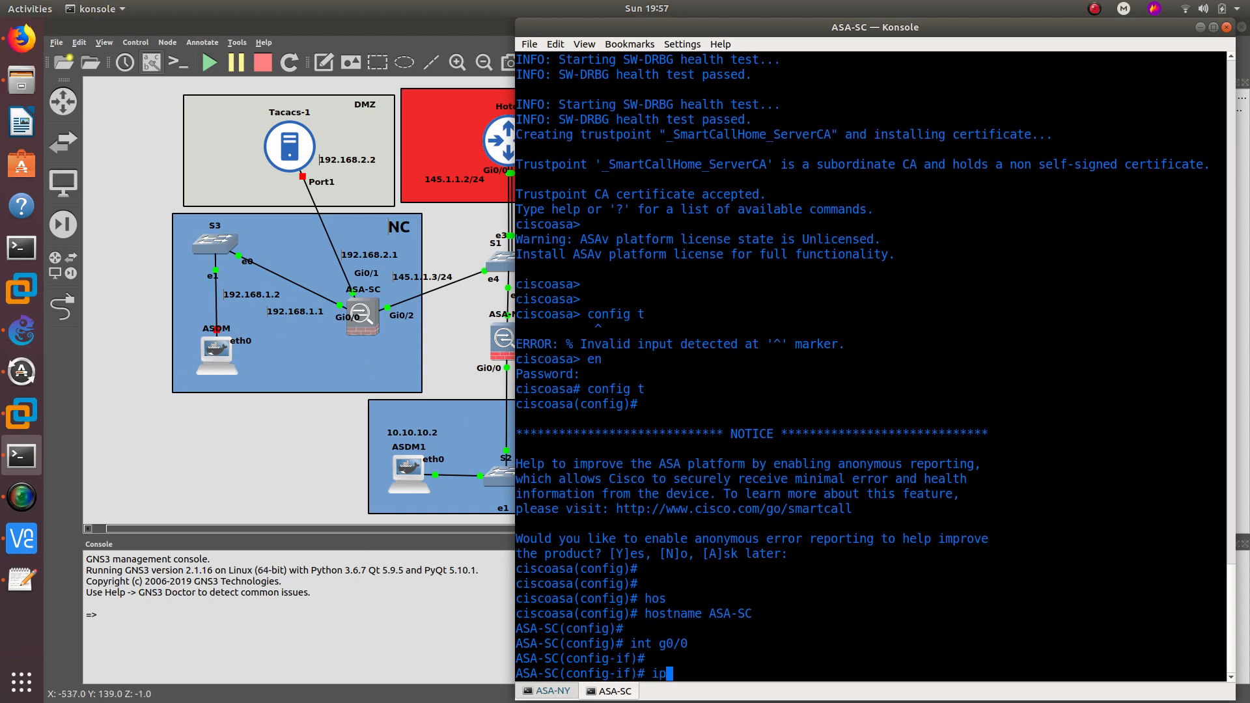
type(" add")
key("Tab")
type("1")
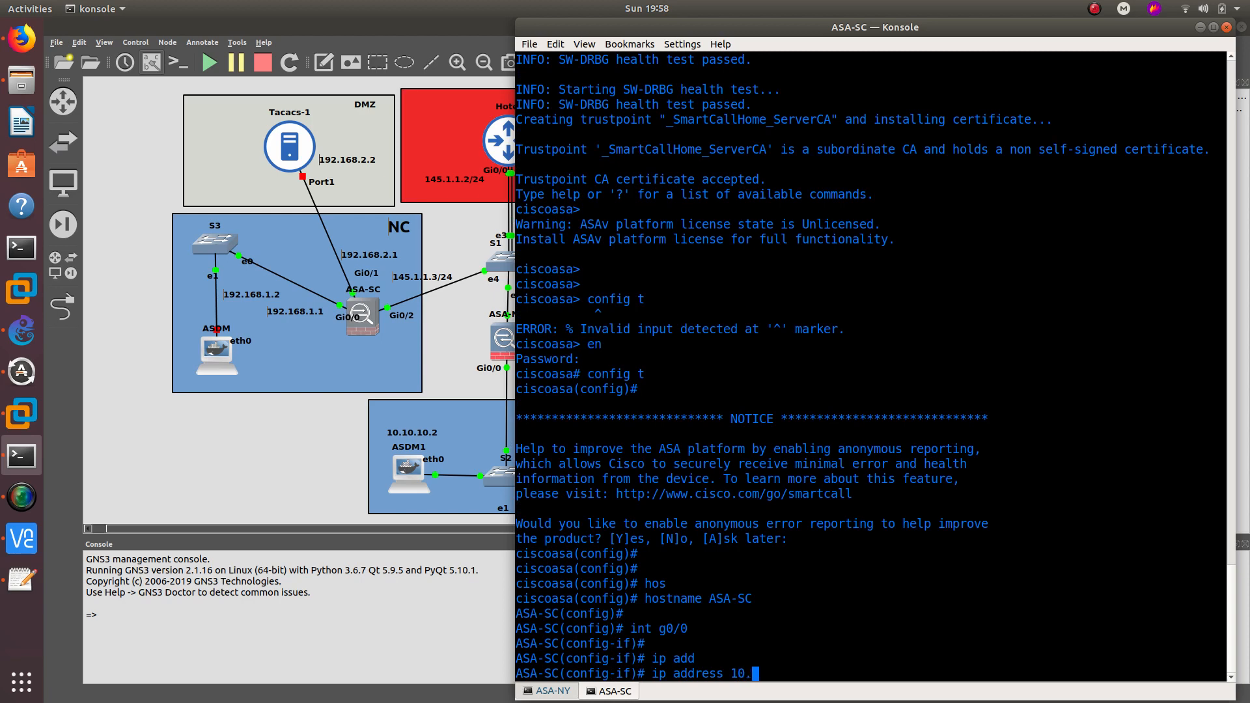
type("92.168.1.1 255.255.2550")
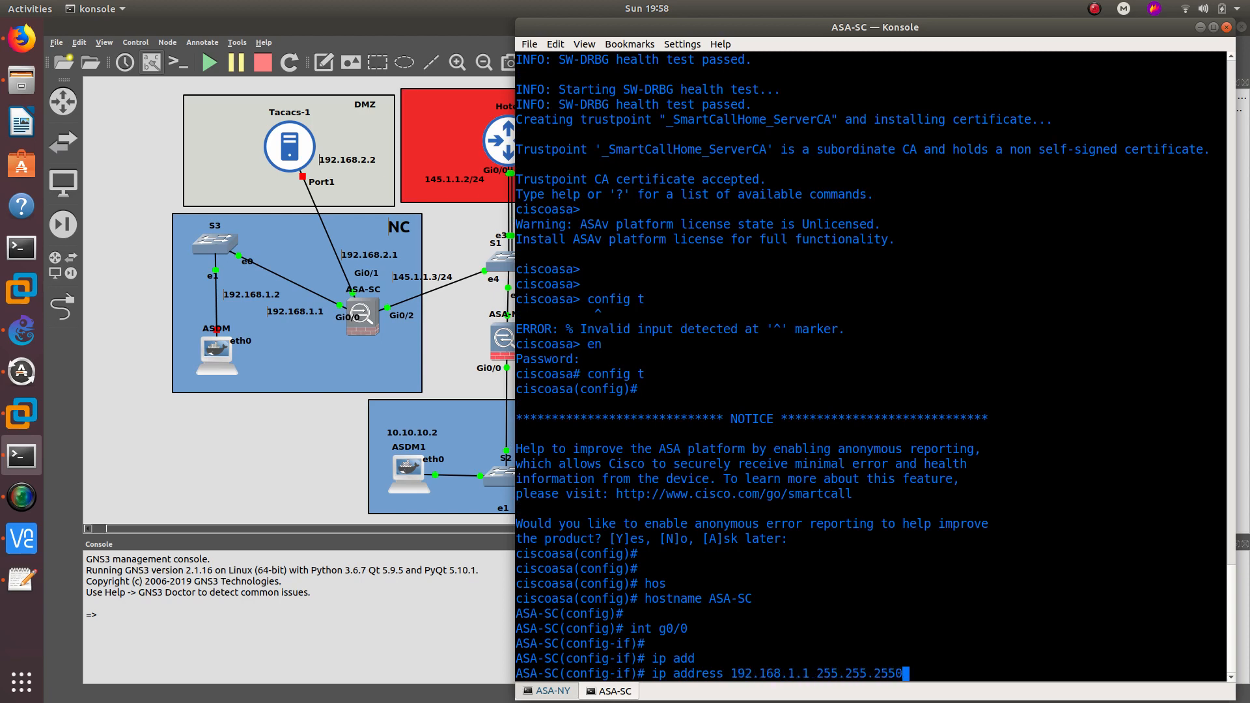
key("BackSpace")
type(".0")
key("Return")
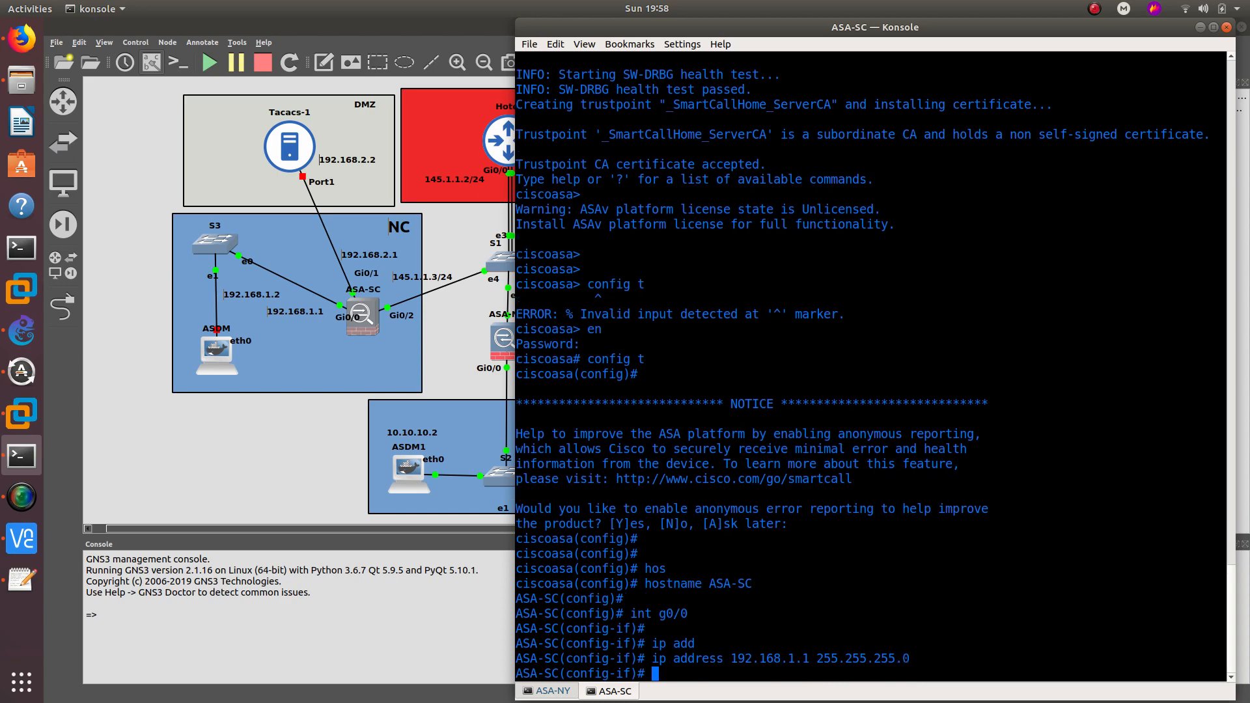
type("nameif inside")
key("Return")
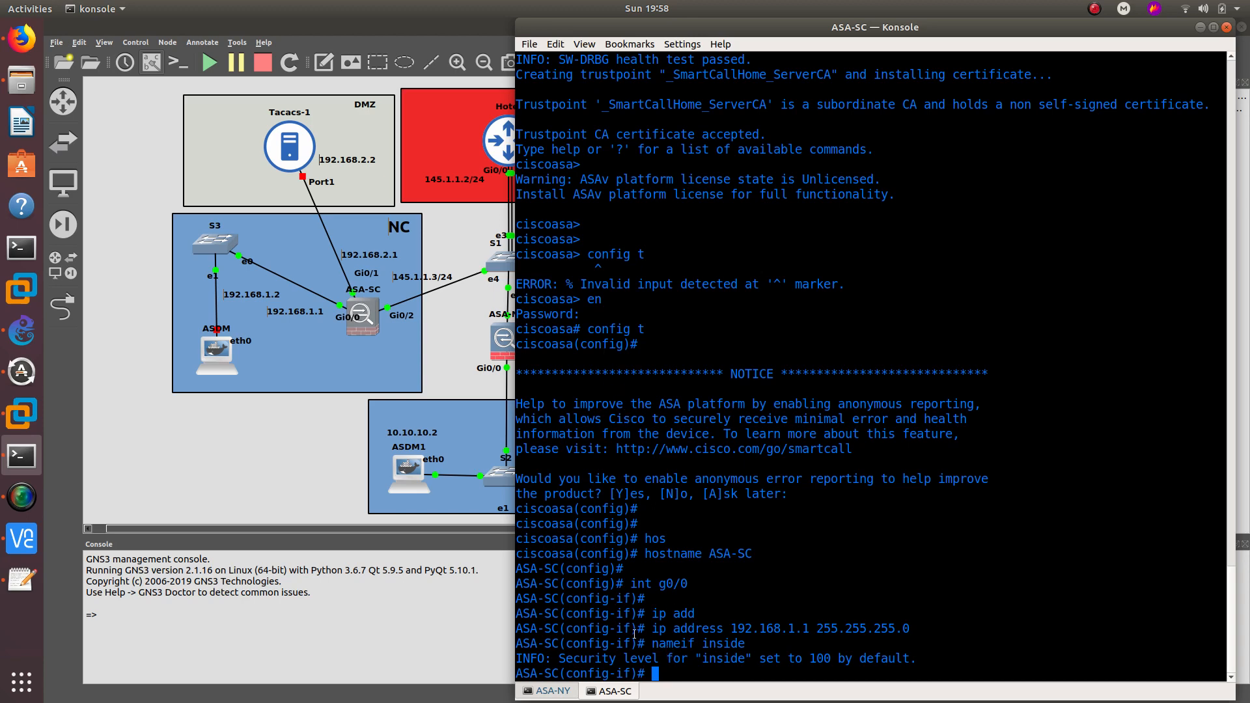
type("int g0/1")
key("Return")
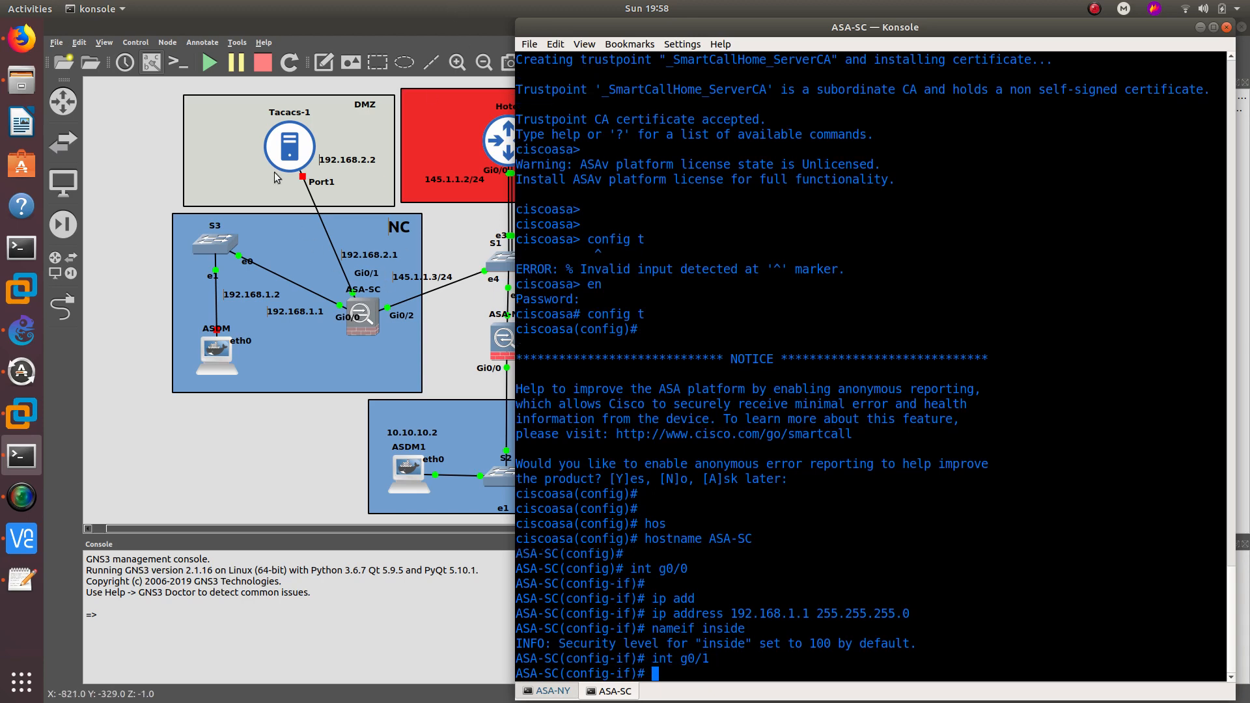
- Assign ASA-SC's Gi0/1 the address 192.168.2.1 255.255.255.0
type("ip add")
key("Return")
type("ip address 192.168.1.")
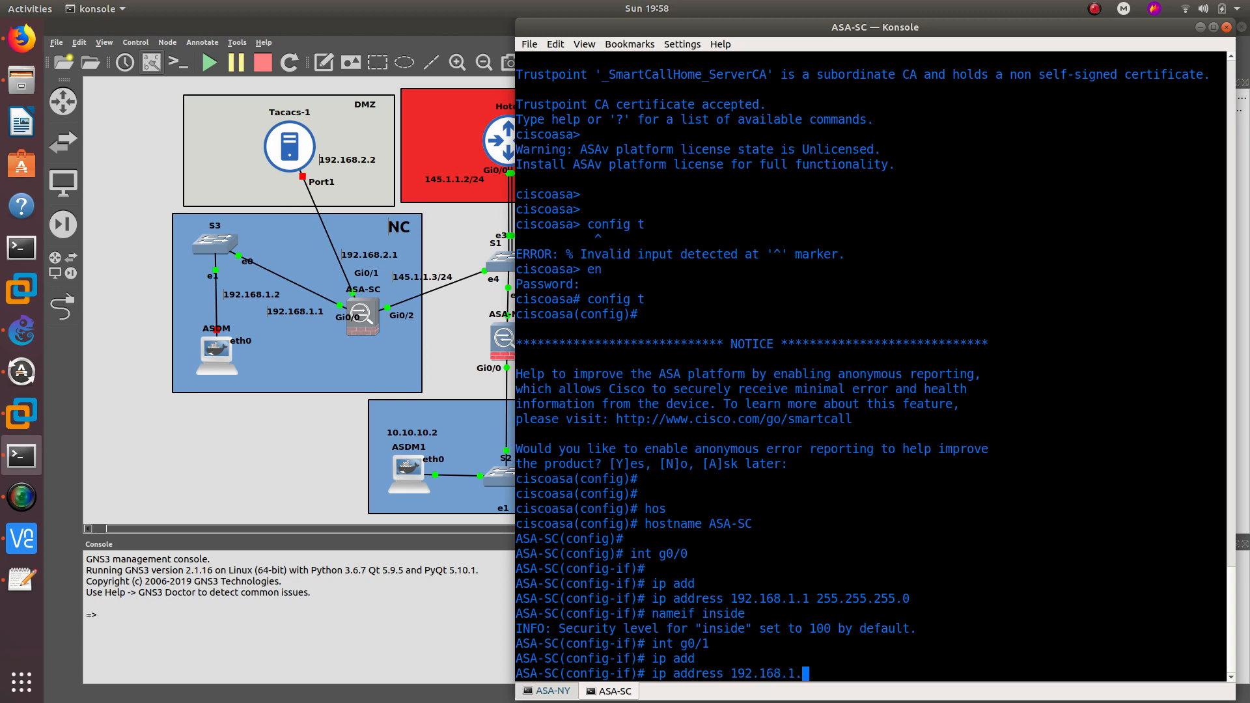
key("BackSpace")
key("BackSpace")
type("2.1 255.255.255.0")
key("Return")
- Name Gi0/1 'dmz' and bring it up with no shutdown
type("nameif")
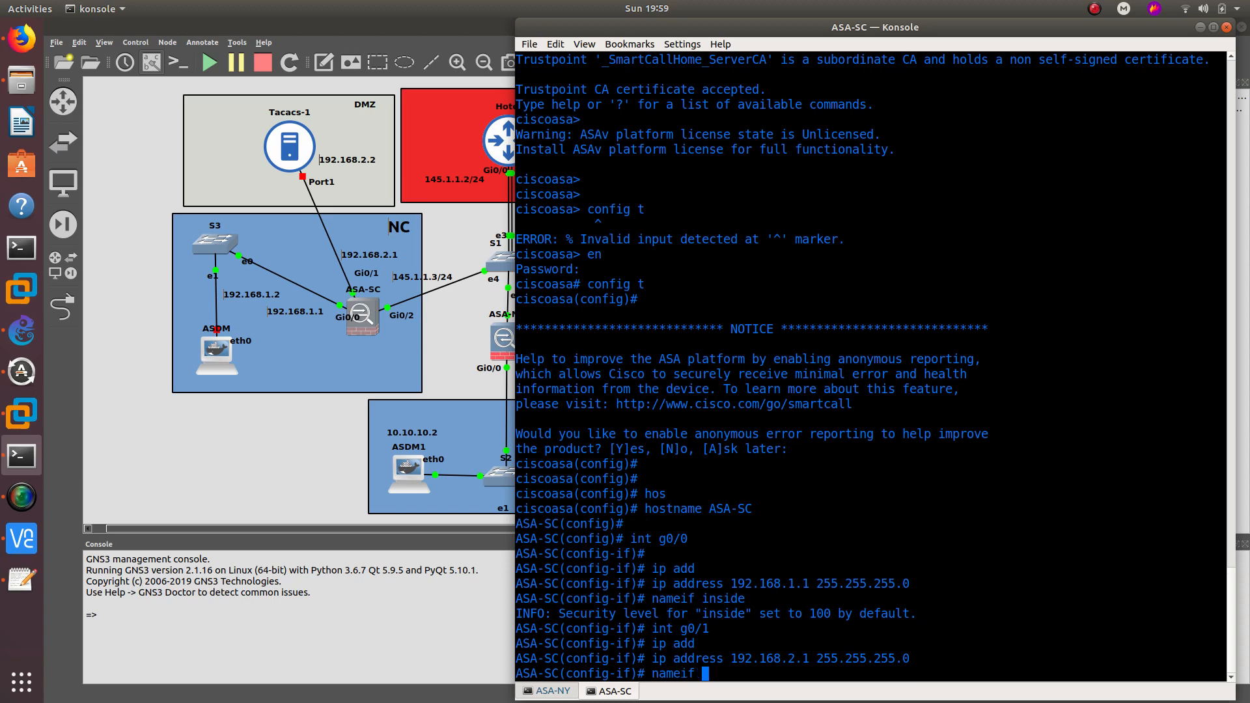
type(" dmz")
key("Return")
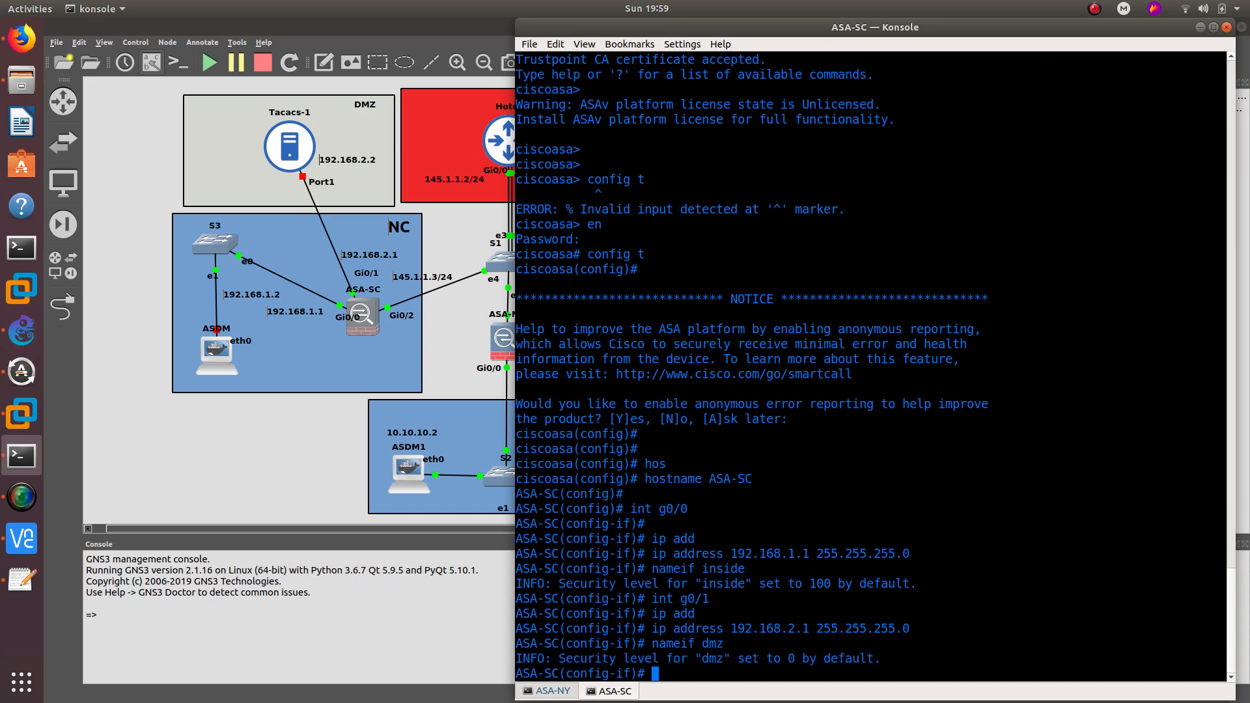
type("no shu")
key("Tab")
key("Return")
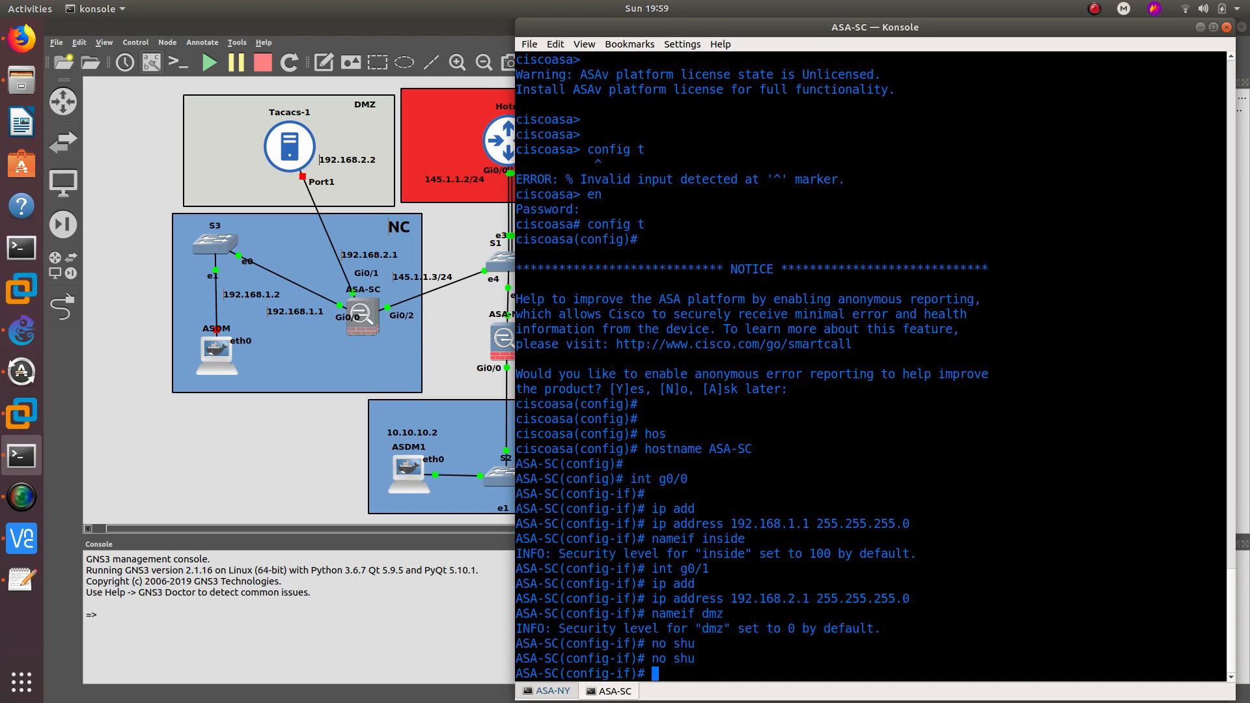
- Enable interface Gi0/0, then enter configuration for Gi0/2
key("Up")
key("Up")
key("Up")
key("Up")
key("Up")
key("Up")
key("Up")
key("Up")
key("Up")
key("Return")
type("n")
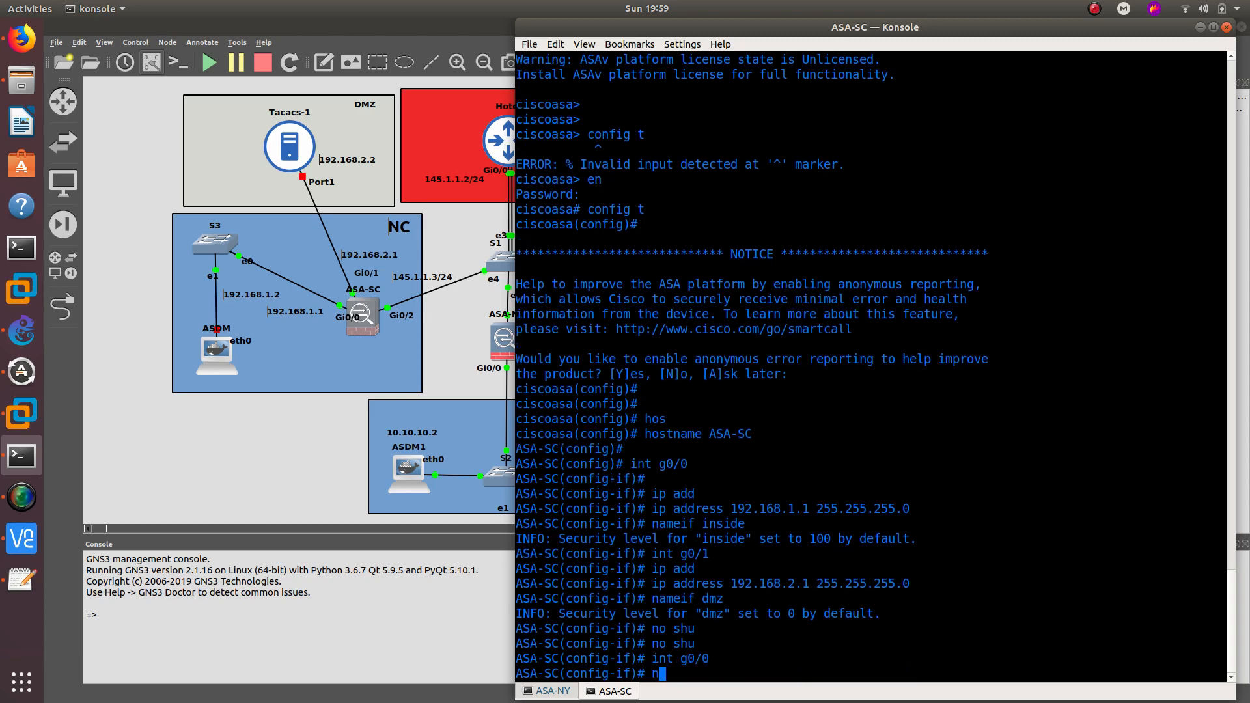
type("o shu")
key("Tab")
key("Return")
key("Return")
key("Return")
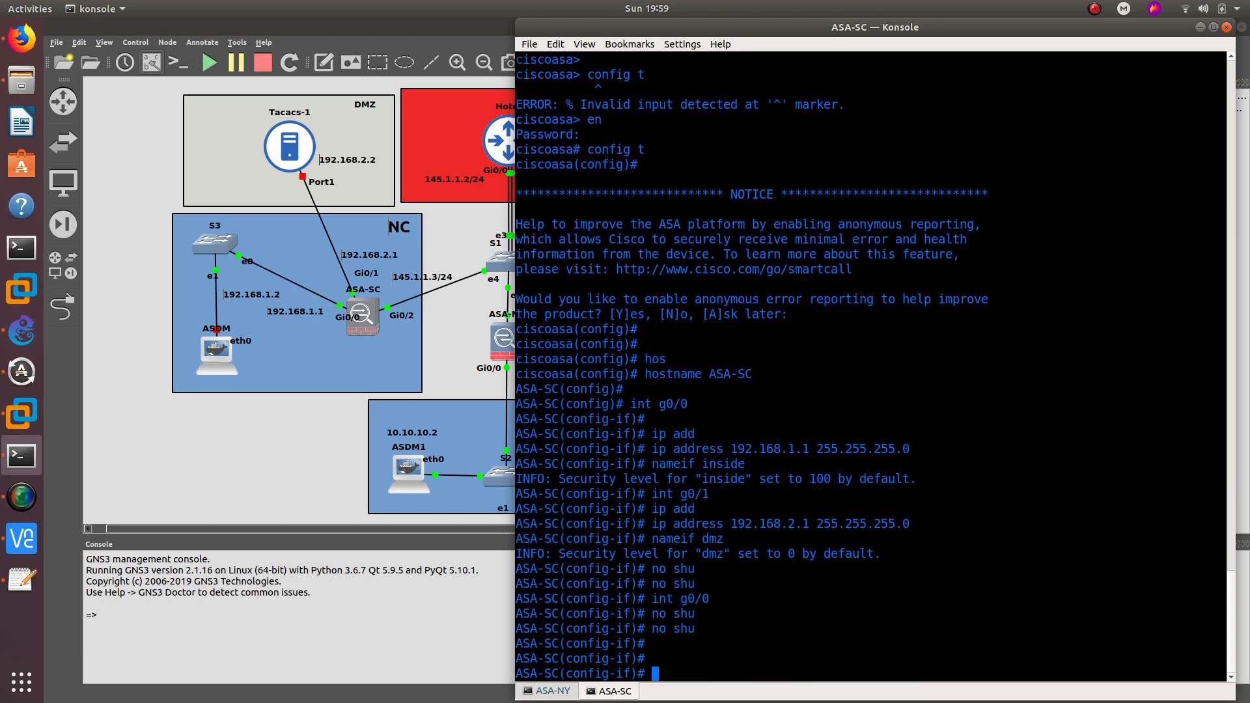
type("int g0/2")
key("Return")
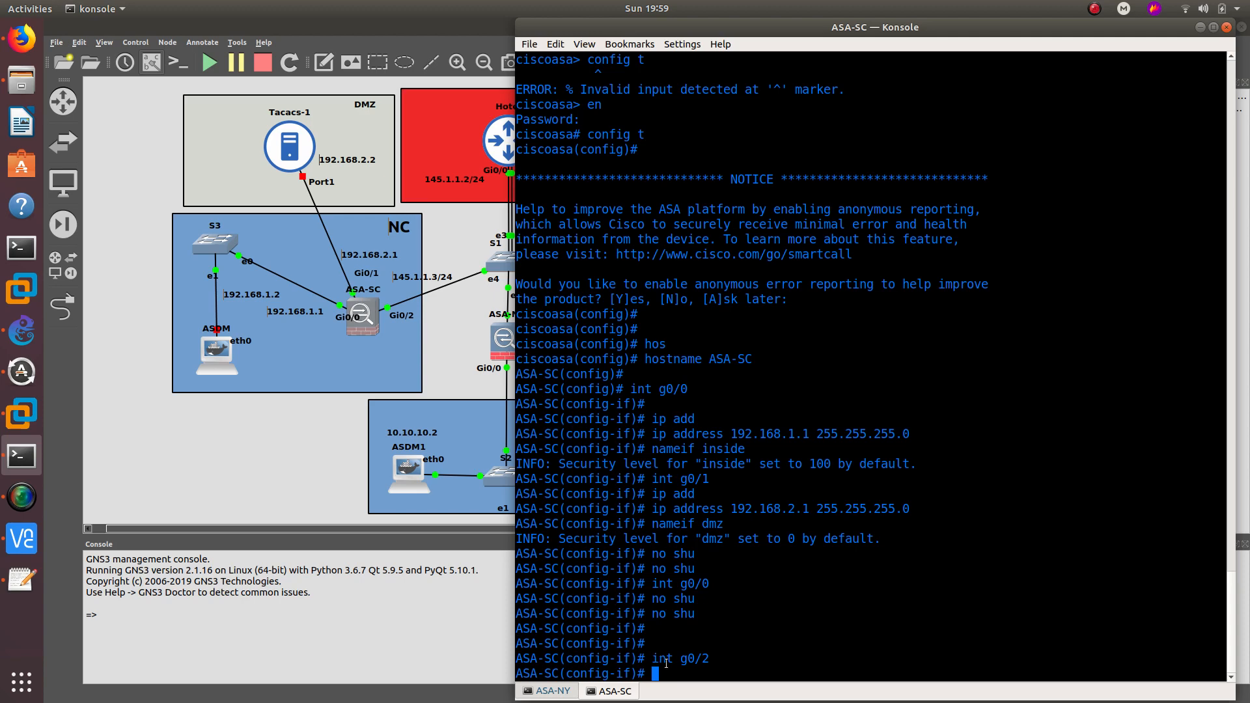
- Assign ASA-SC's Gi0/2 the address 145.1.1.3 255.255.255.0 and bring it up with no shutdown
type("ip add")
key("Tab")
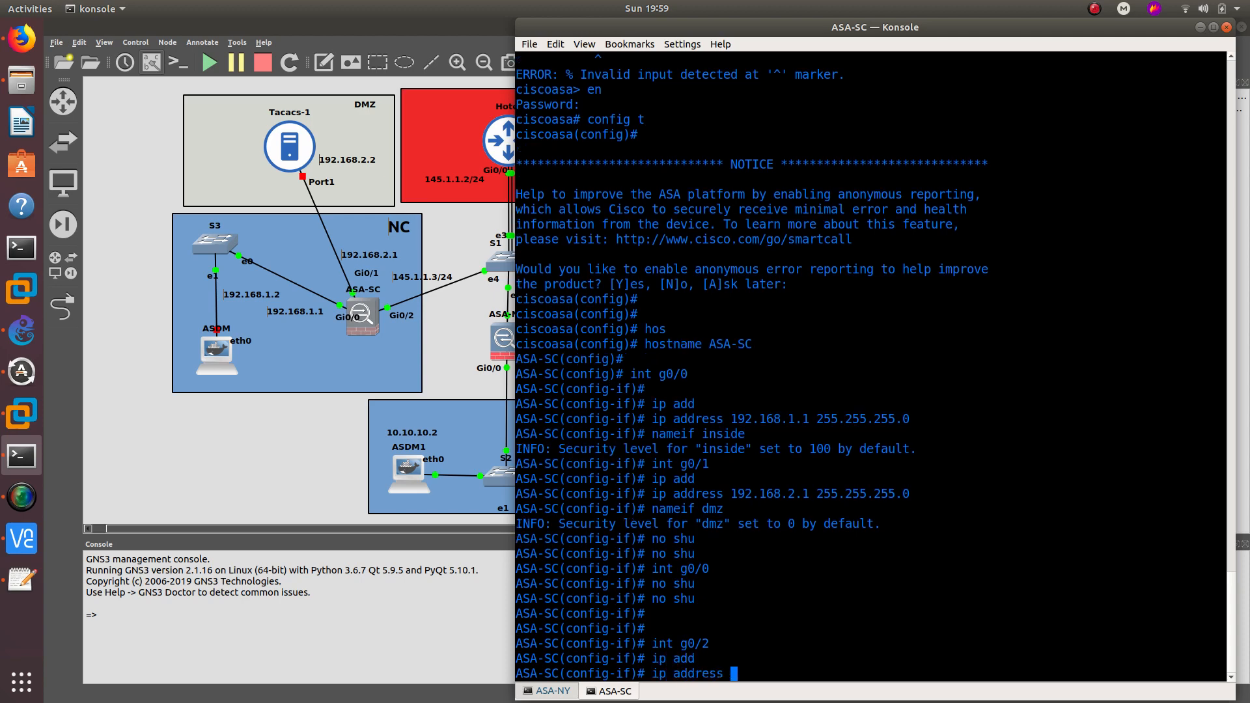
type("145.1.1.3 255.255.255.0")
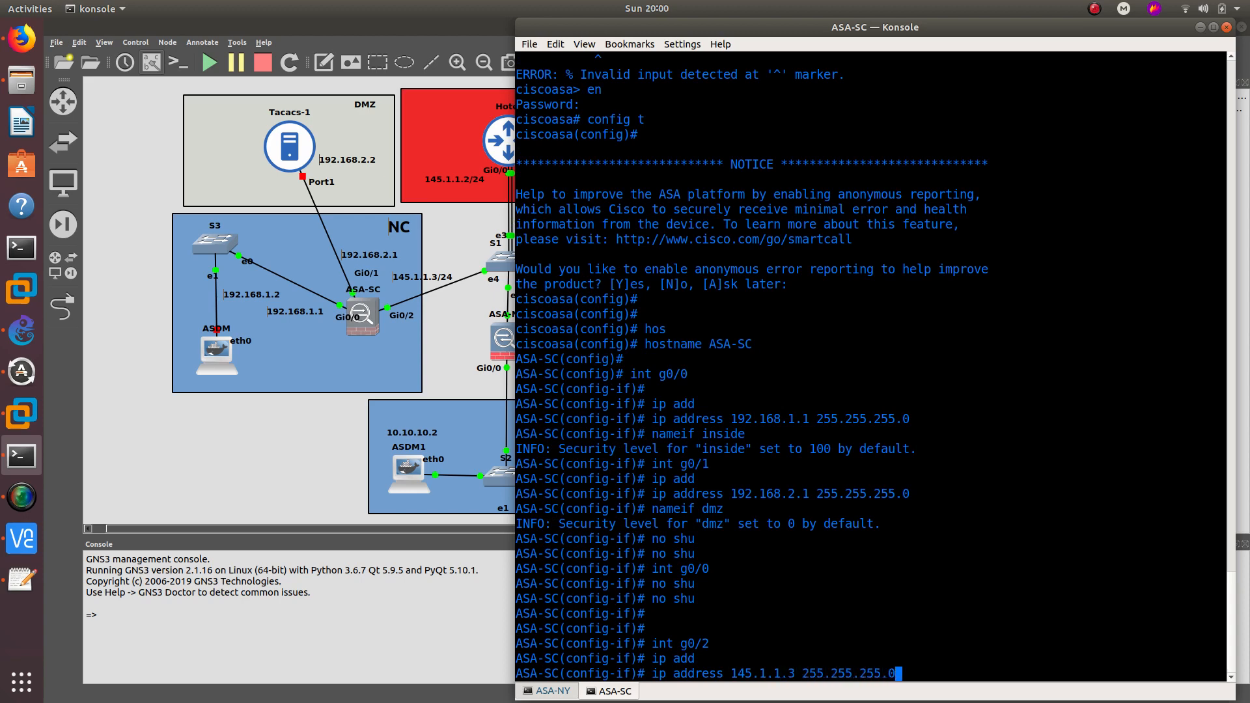
key("Return")
type("no shu")
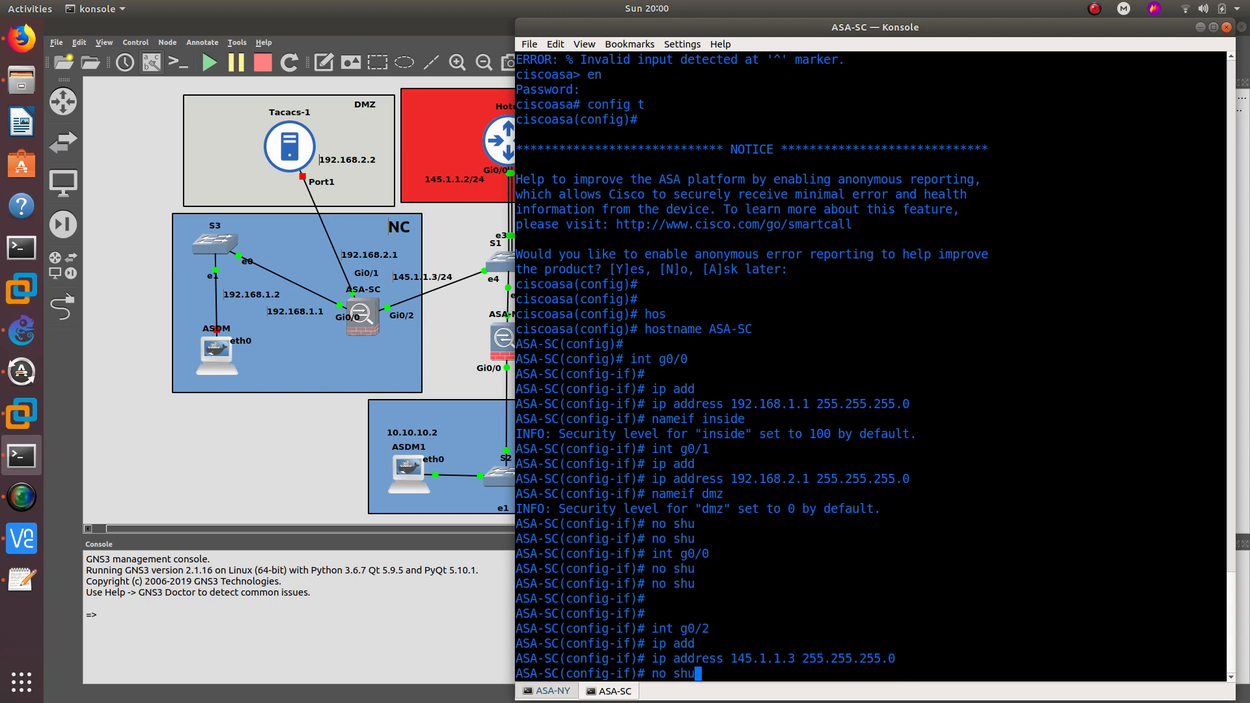
key("Return")
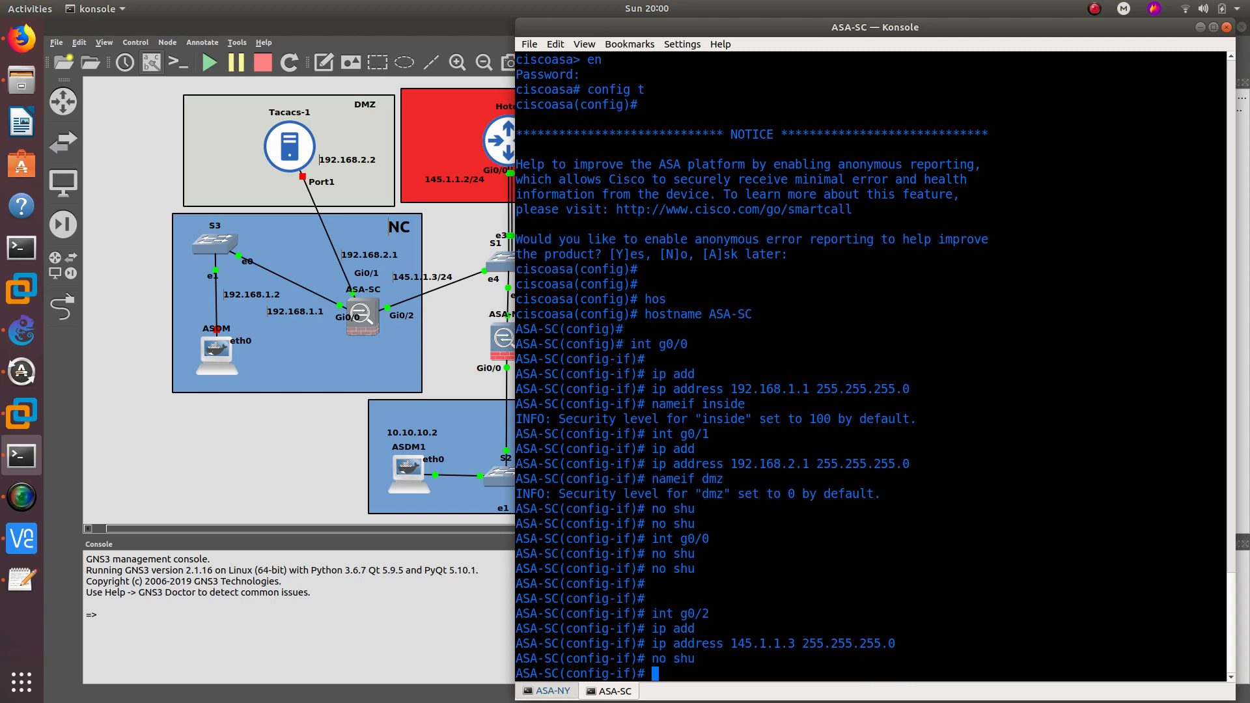
- Name Gi0/2 'internet' and exit interface configuration
type("nameif internet")
key("Return")
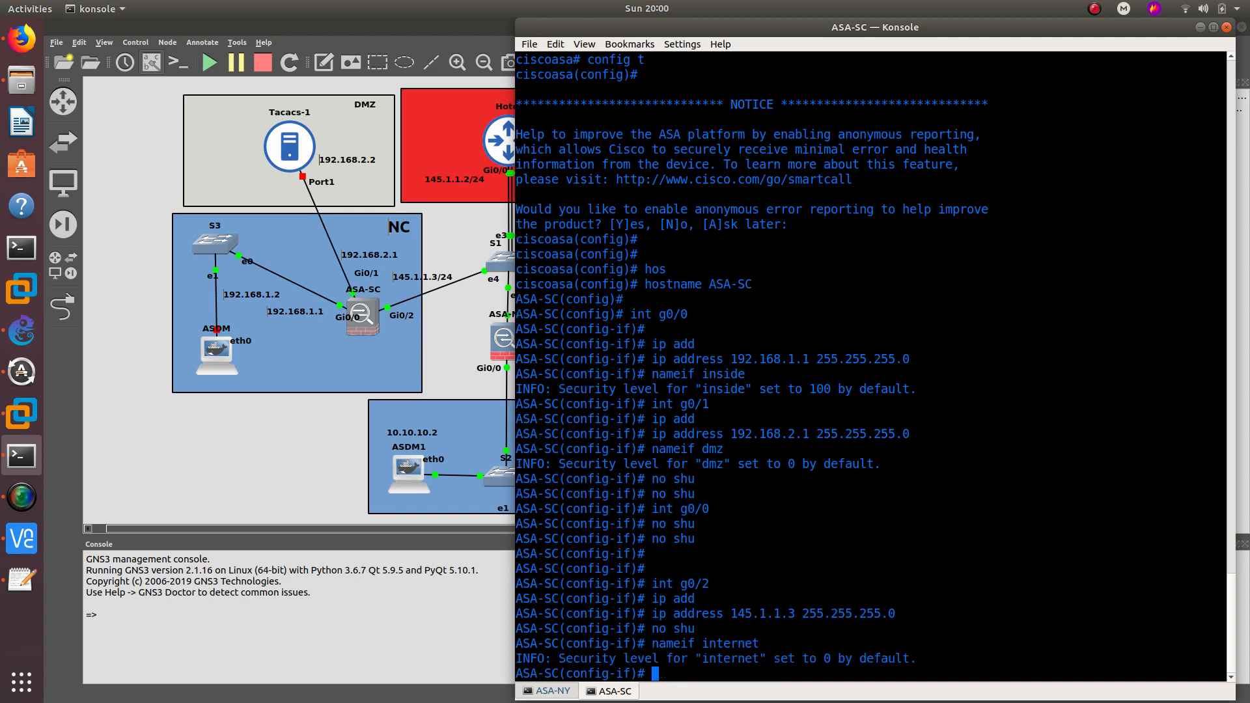
key("Return")
key("Return")
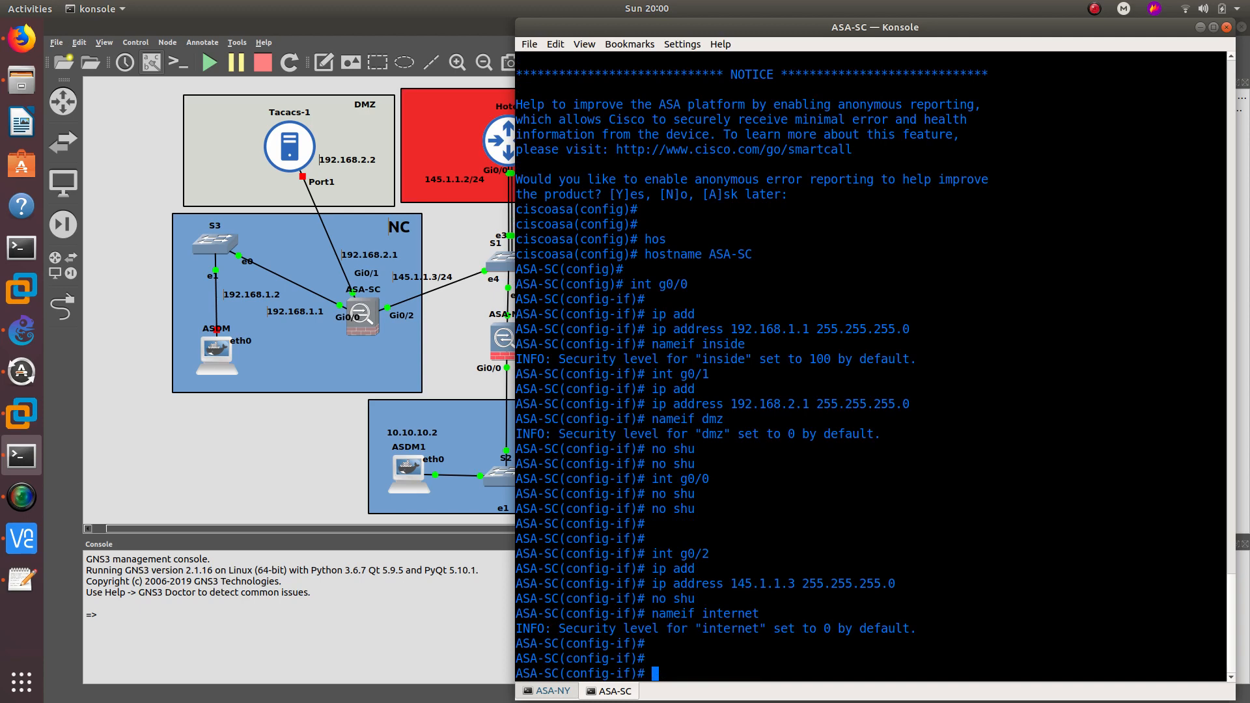
type("exit")
key("Return")
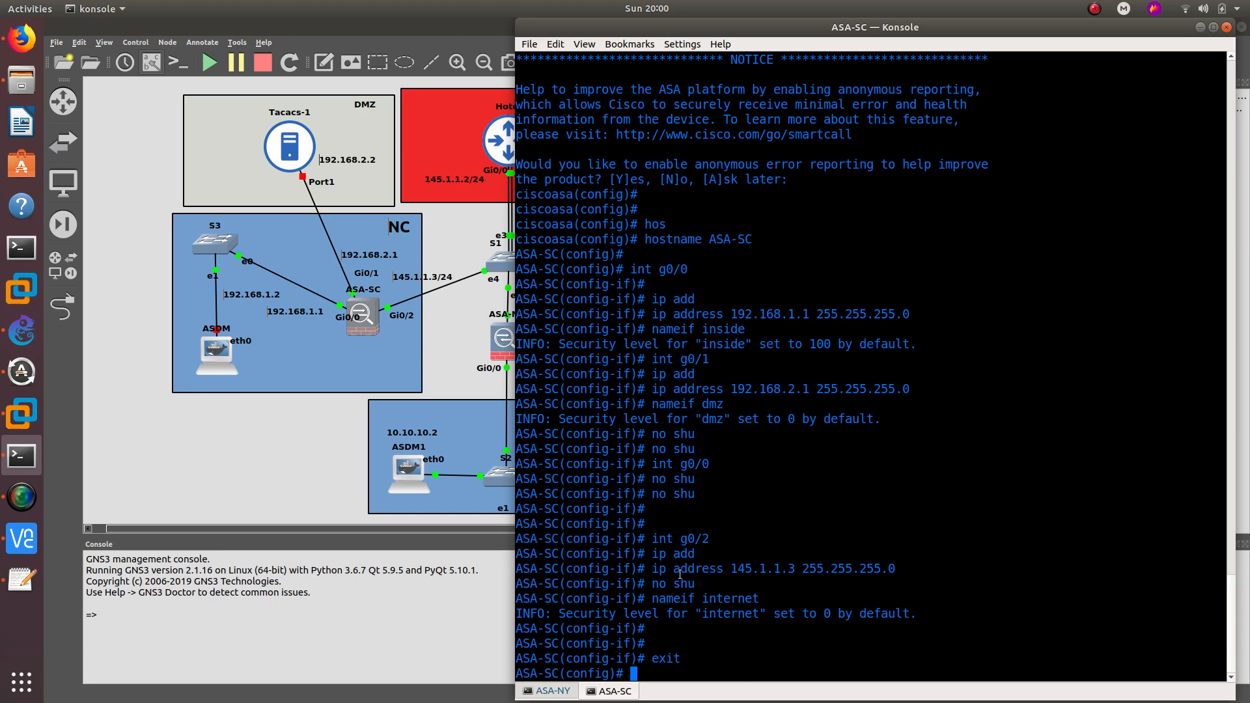
- Turn on ASA-SC's HTTP server with 'http server enable'
type("http")
key("Tab")
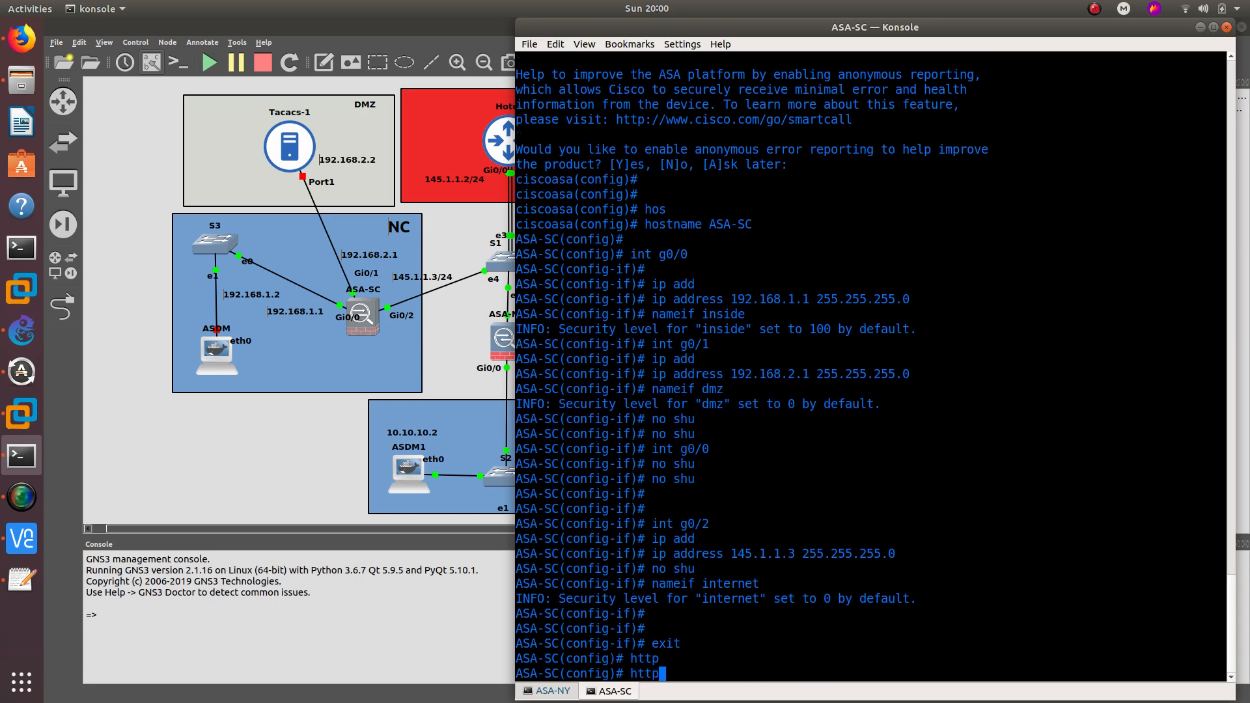
type("ser")
key("Tab")
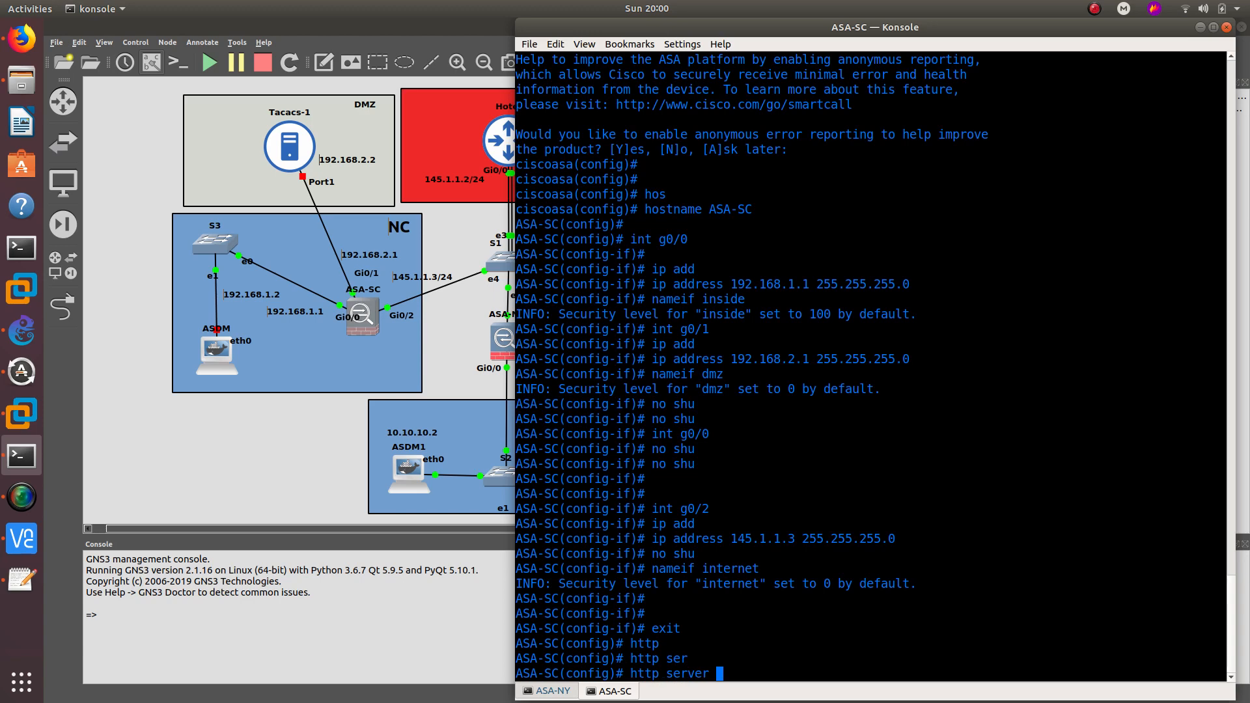
type("en")
key("Tab")
key("Return")
- Permit HTTP access from 0.0.0.0 0.0.0.0 on the internet interface
type("http")
key("Tab")
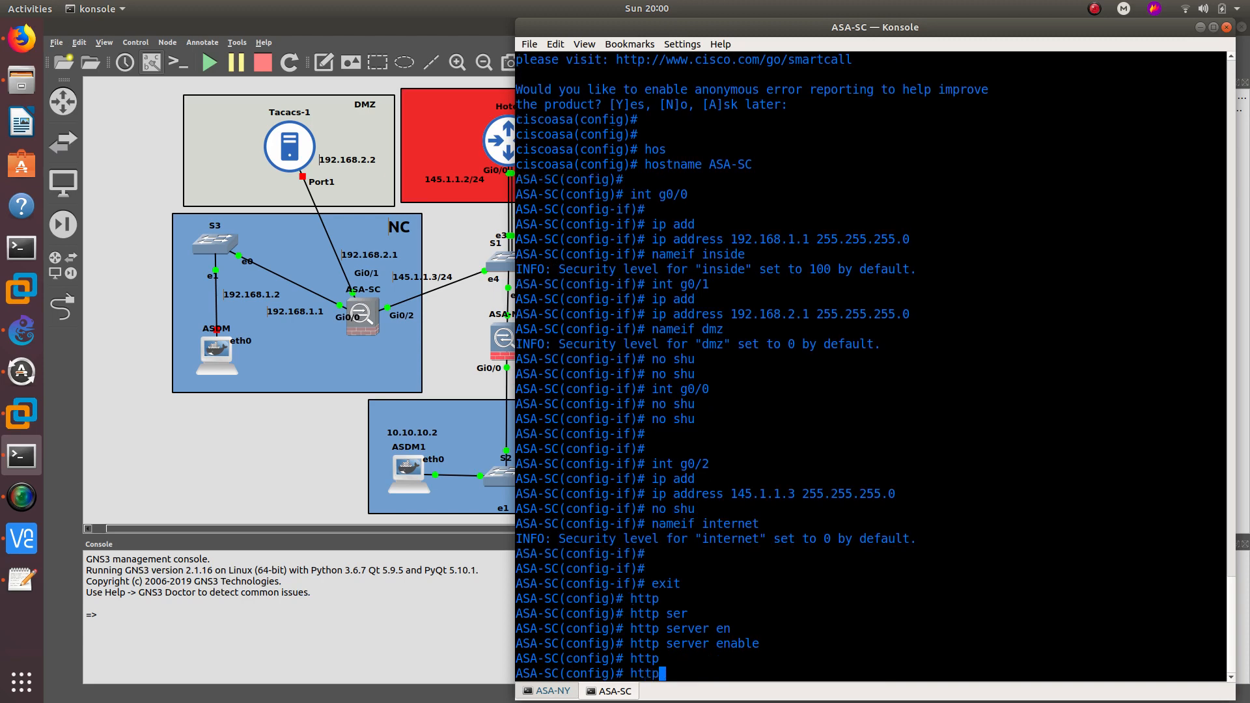
type("?")
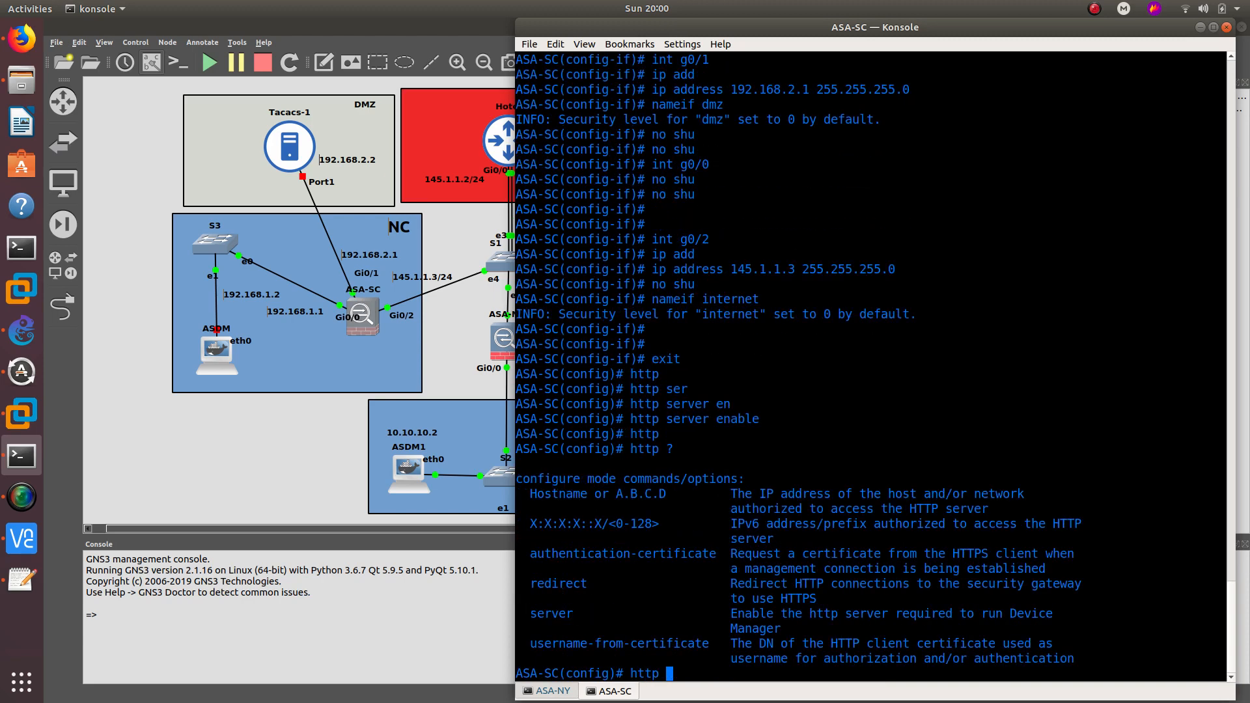
type("0.0.0.0 0.0.0.0 int")
key("Tab")
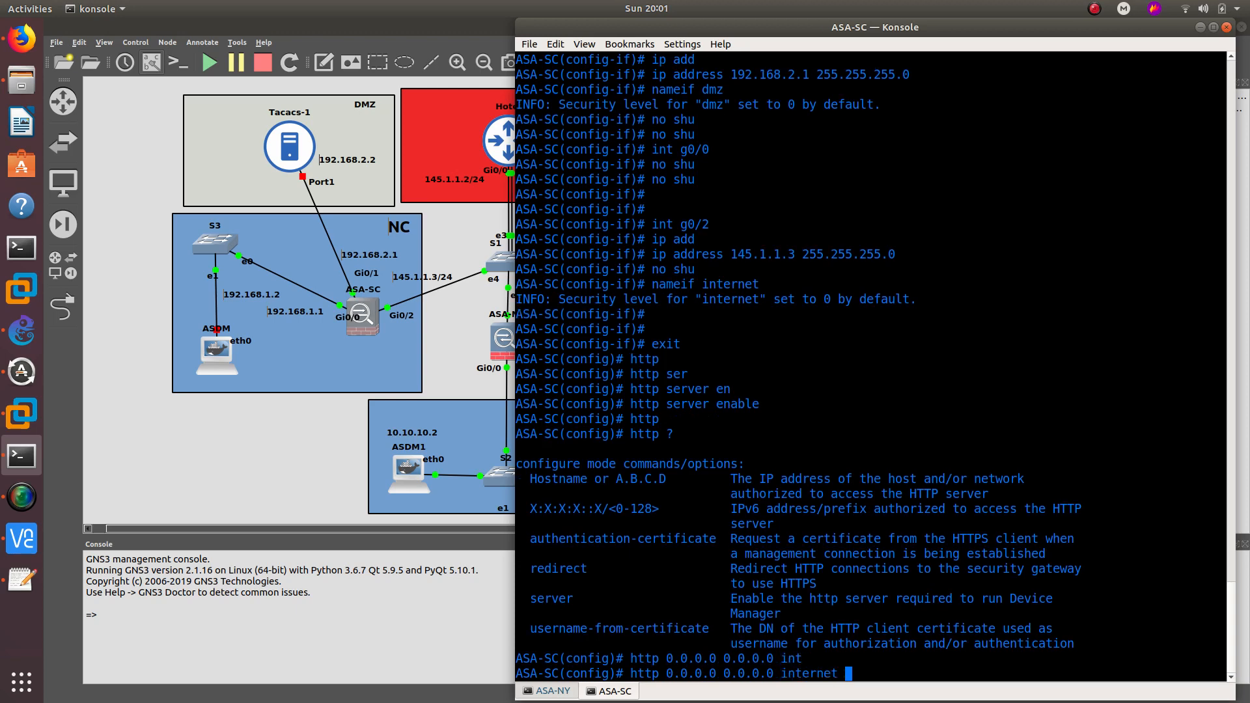
key("Return")
key("Return")
key("Return")
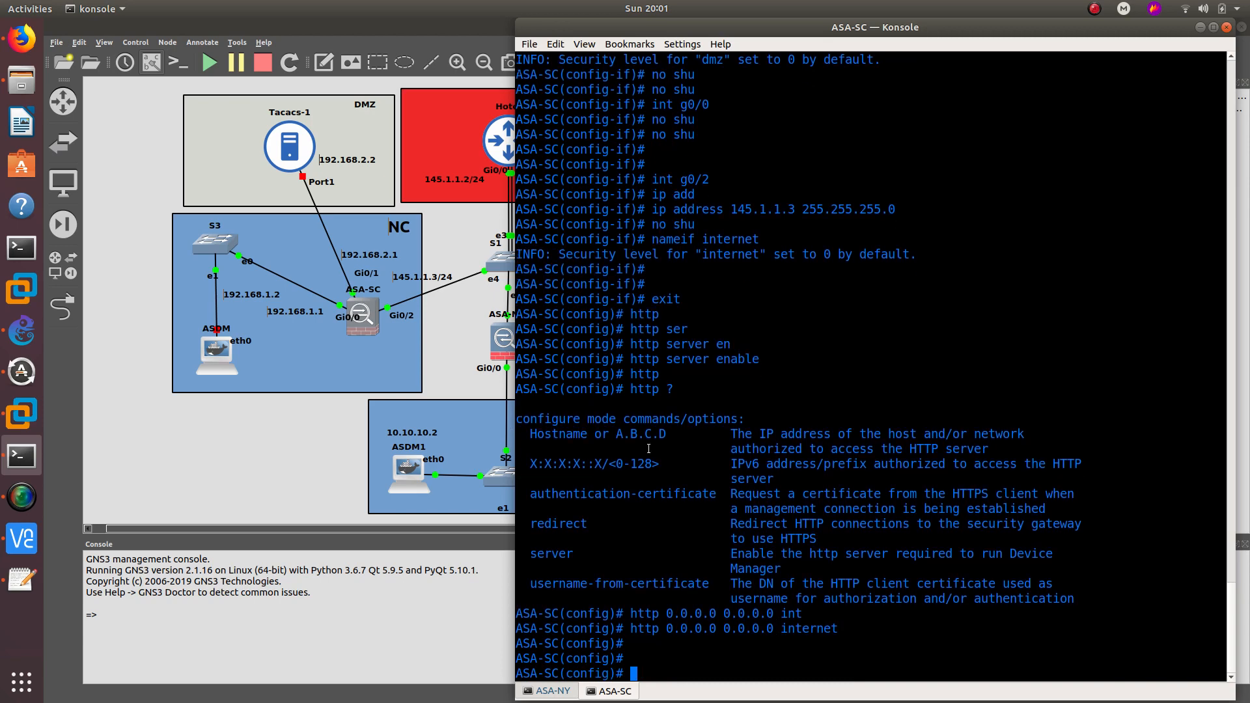
- Select the earlier http command text, then minimize Konsole to show the GNS3 topology
left_click_drag(633, 628, 826, 622)
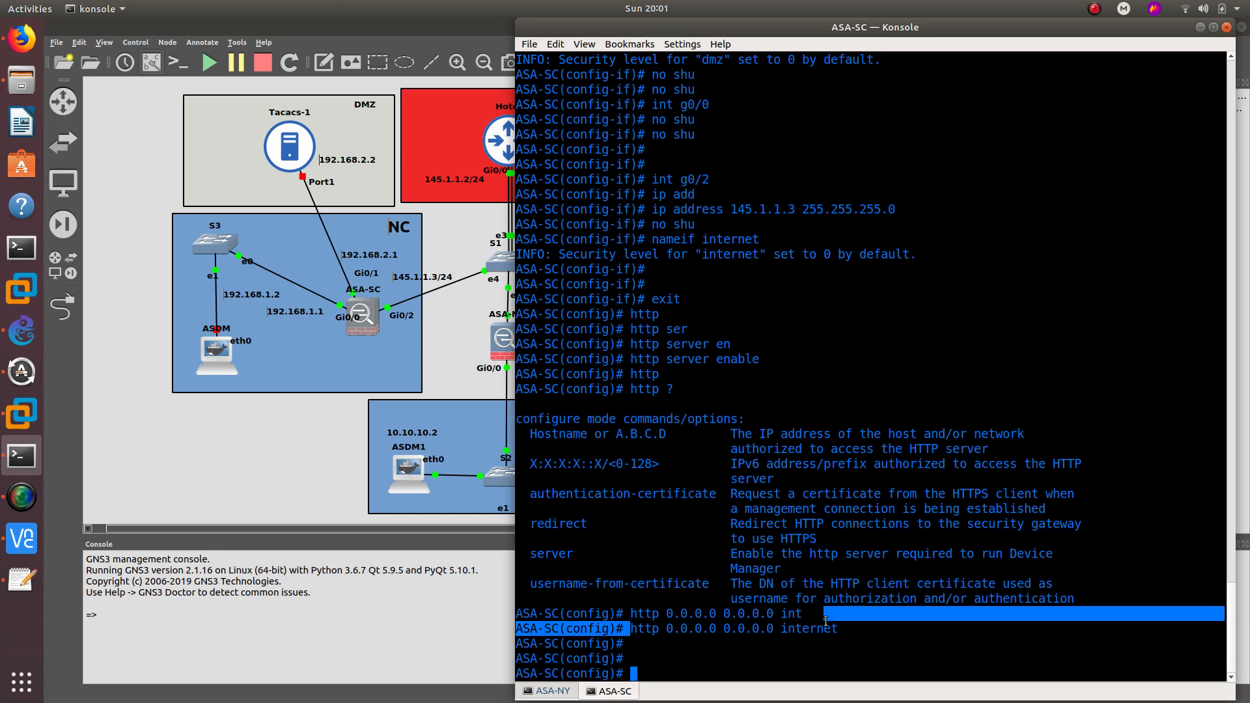
left_click(762, 623)
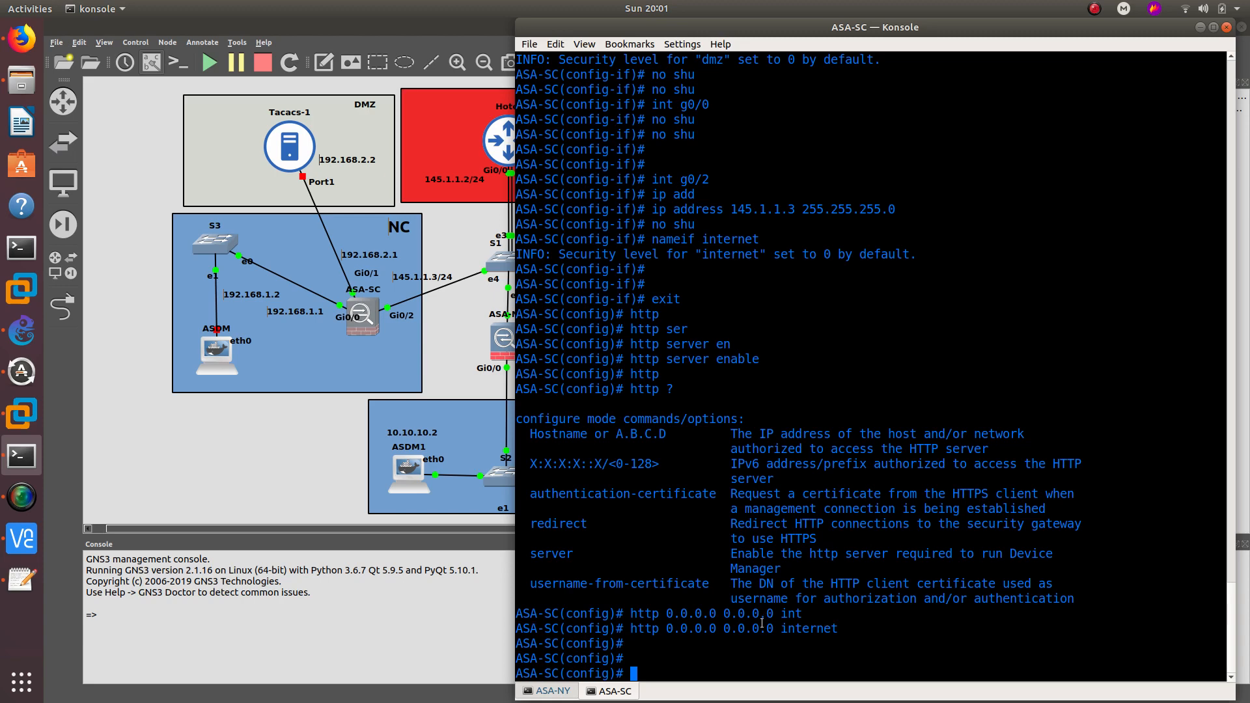
left_click_drag(847, 625, 631, 628)
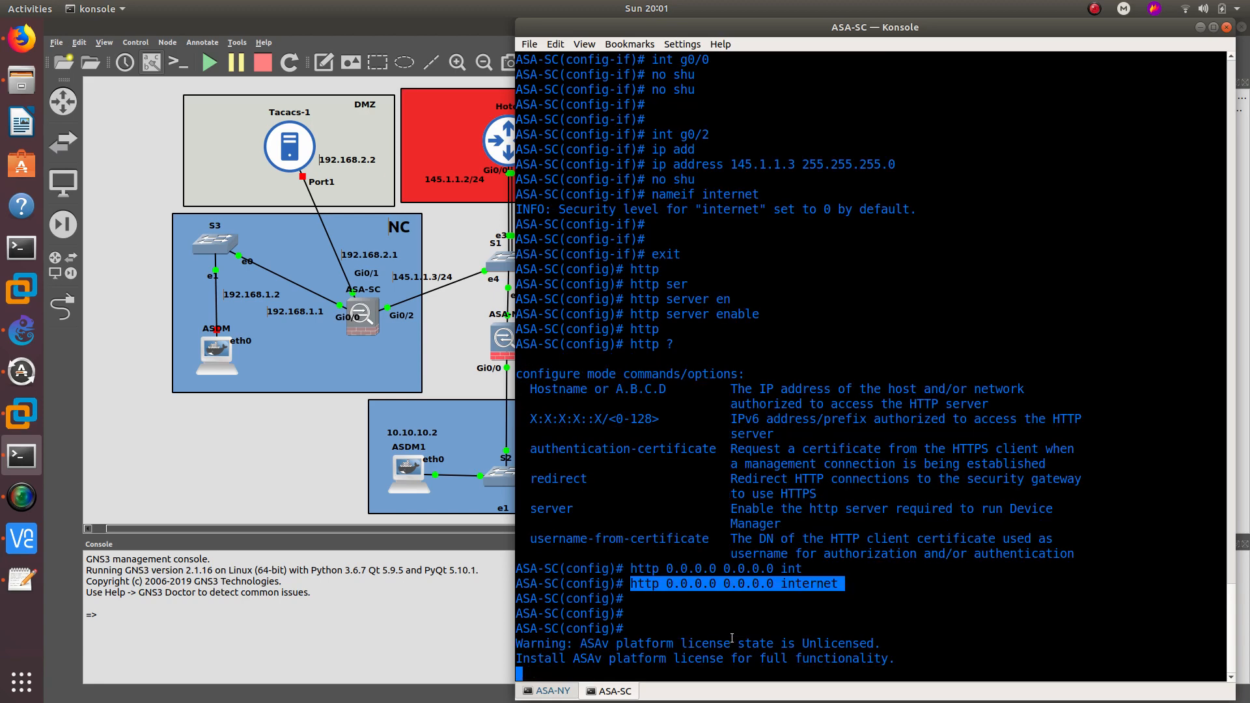
left_click(732, 638)
key("Return")
key("Return")
key("Return")
key("Return")
key("Return")
key("Return")
key("Return")
key("Return")
key("Return")
key("Return")
key("Return")
key("Return")
key("Return")
key("Return")
key("Return")
key("Return")
key("Return")
key("Return")
key("Return")
key("Return")
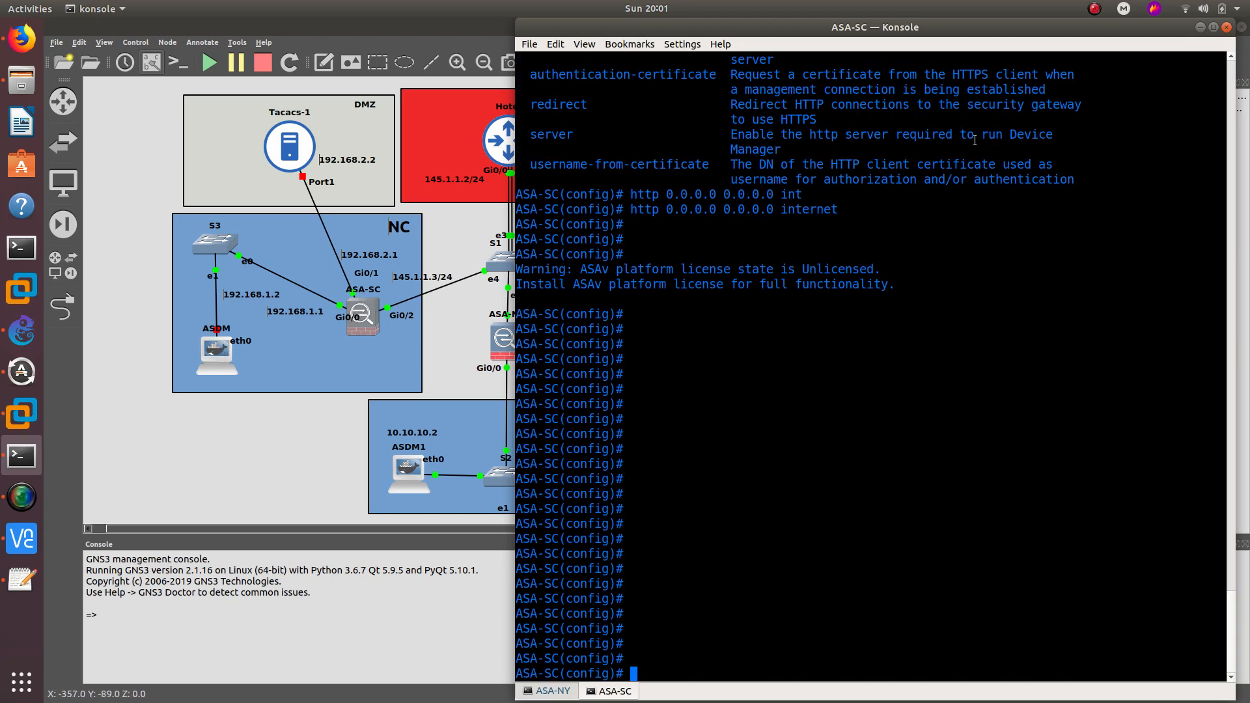
left_click(1201, 27)
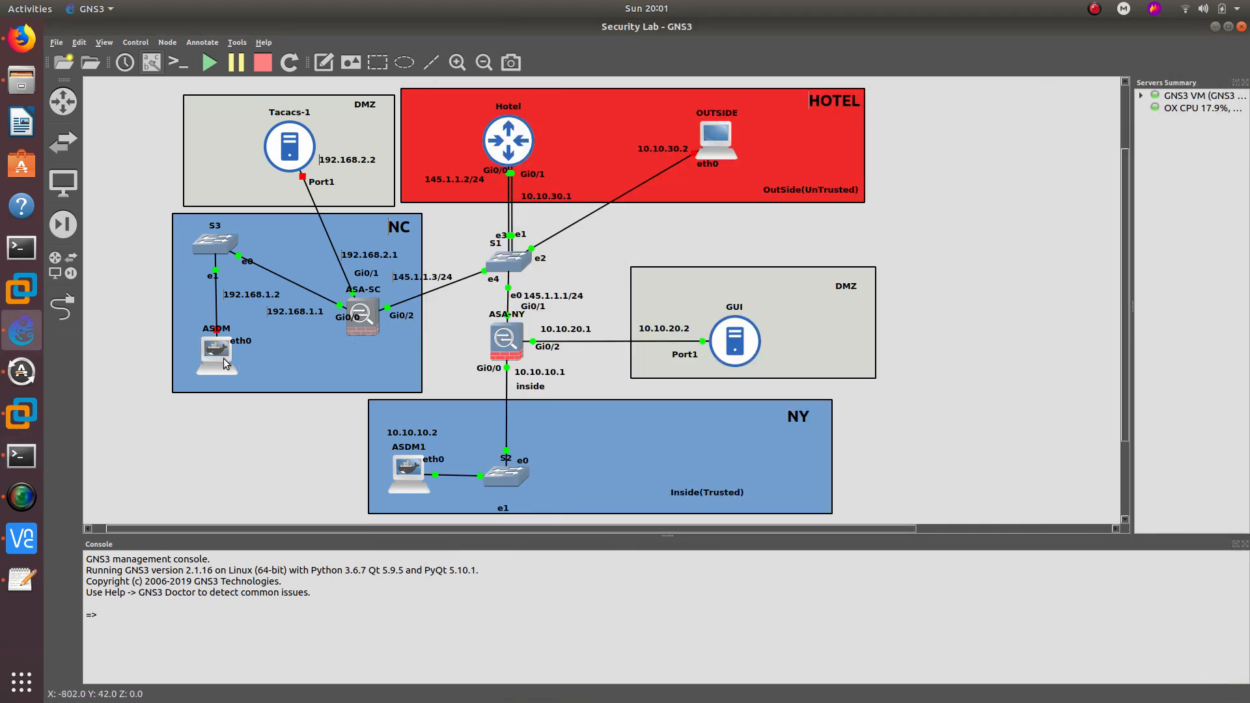
- Start the ASDM Docker container from its node menu
right_click(224, 359)
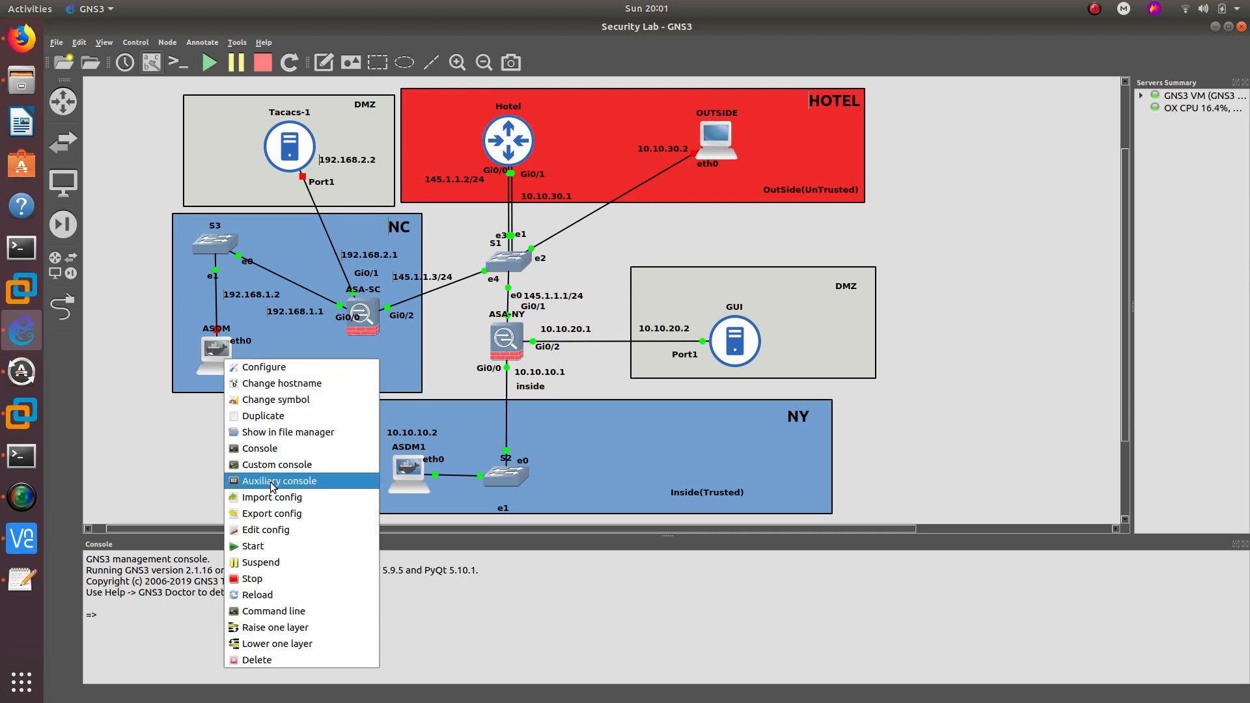
left_click(270, 546)
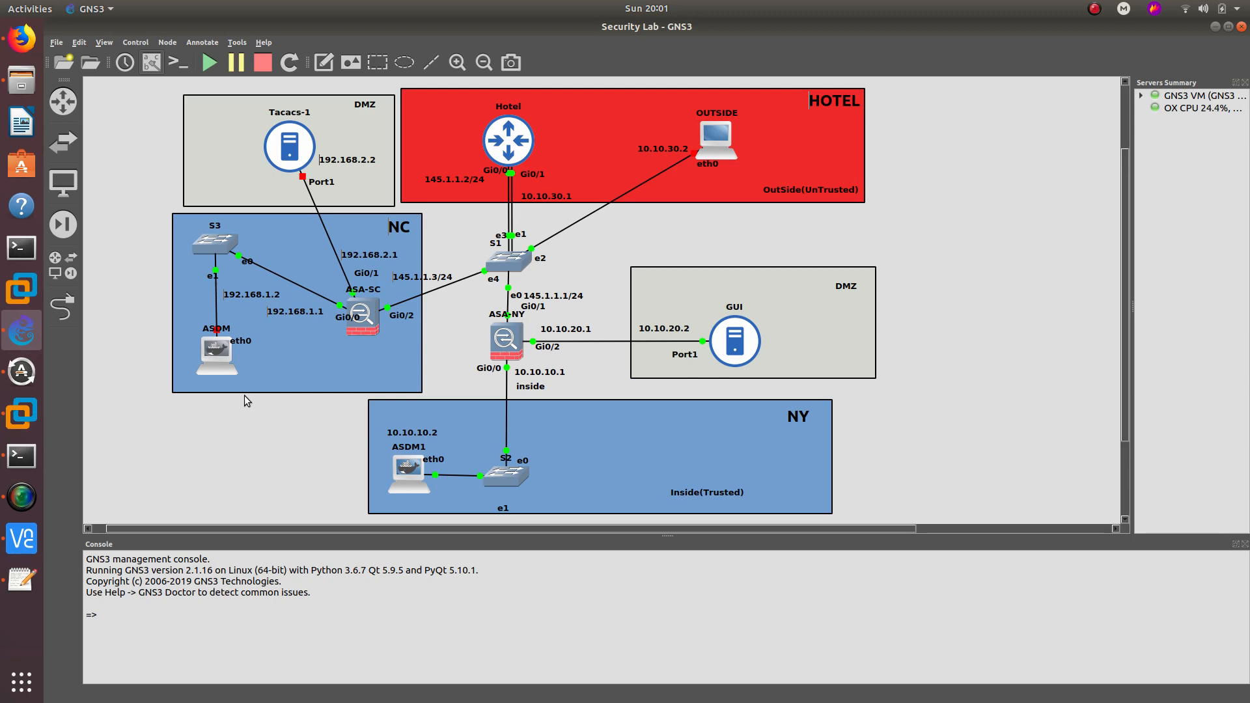
right_click(220, 365)
left_click(254, 553)
mouse_move(220, 361)
- Change the ASDM node's console type to vnc and start the node again
right_click(209, 365)
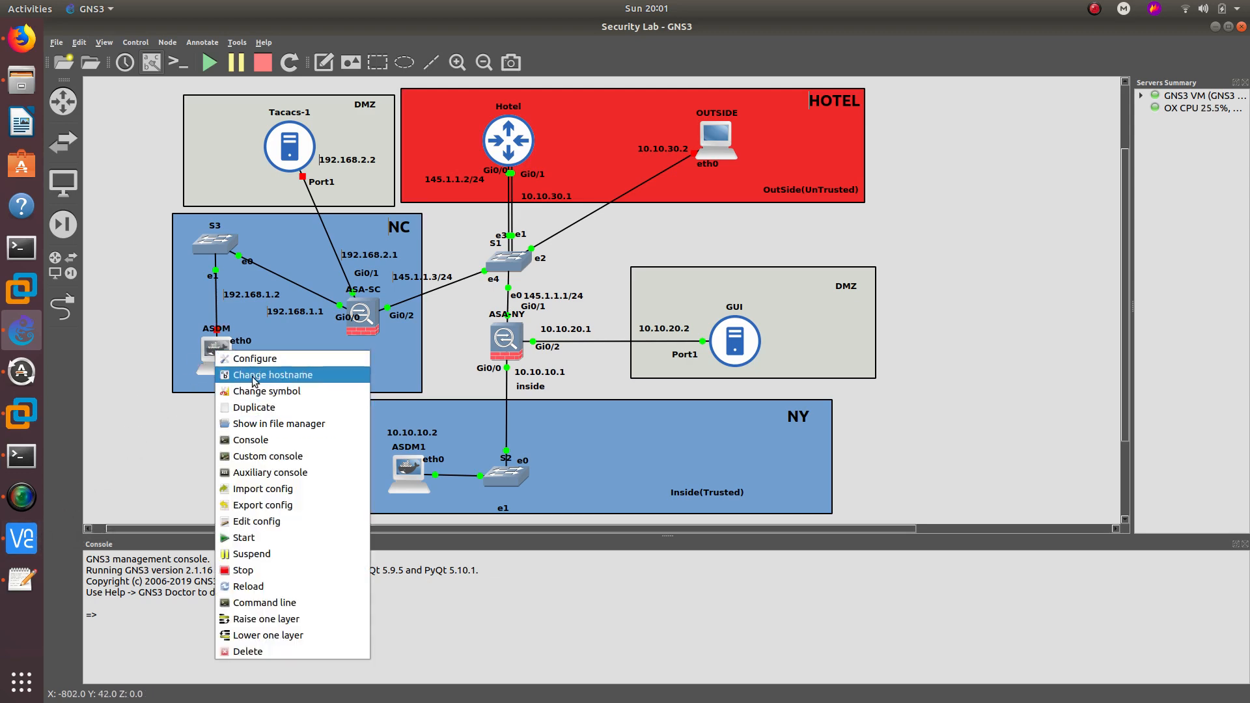
left_click(261, 358)
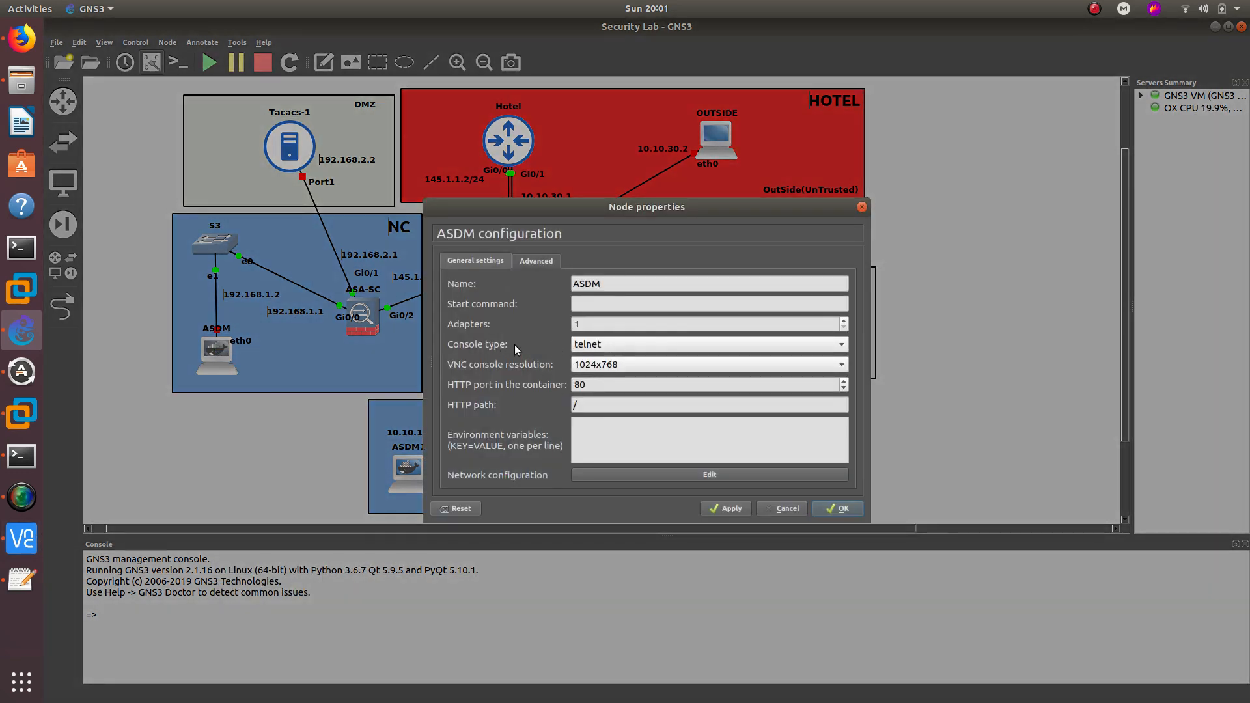
left_click(588, 347)
left_click(595, 363)
left_click(835, 505)
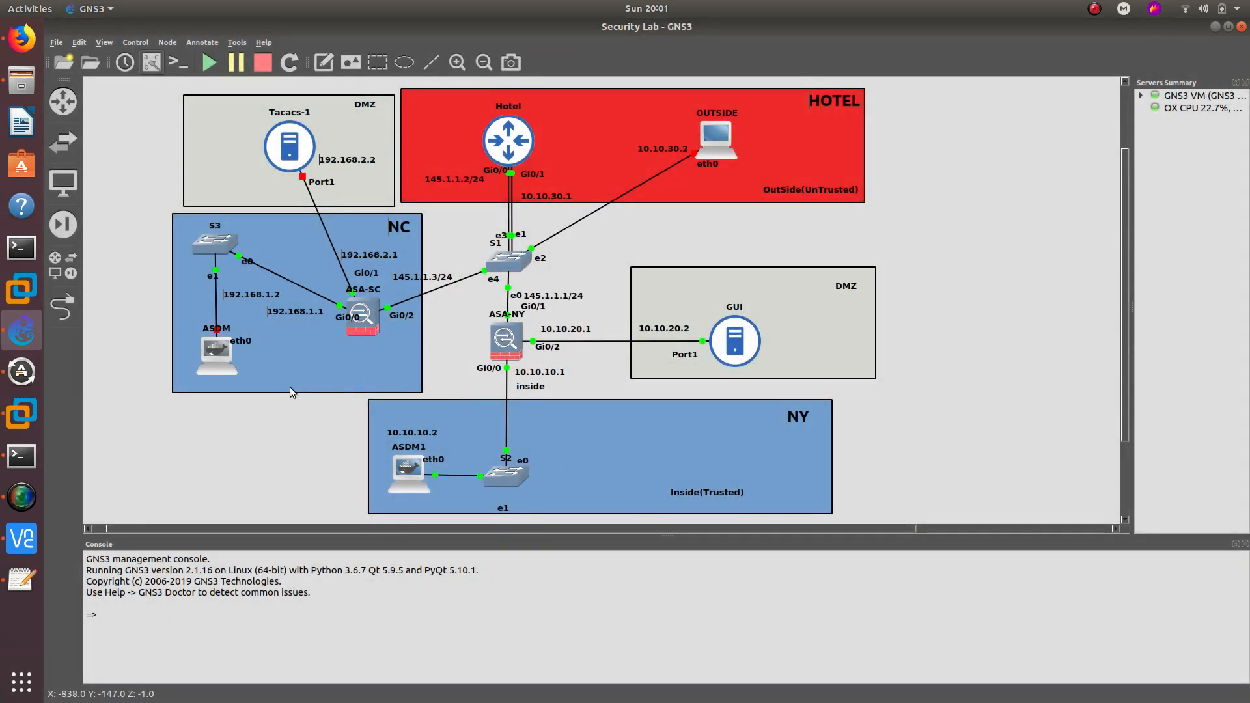
right_click(217, 354)
left_click(247, 542)
- Open the ASDM node's VNC console, accept the unencrypted-connection warning, and launch a terminal
double_click(221, 357)
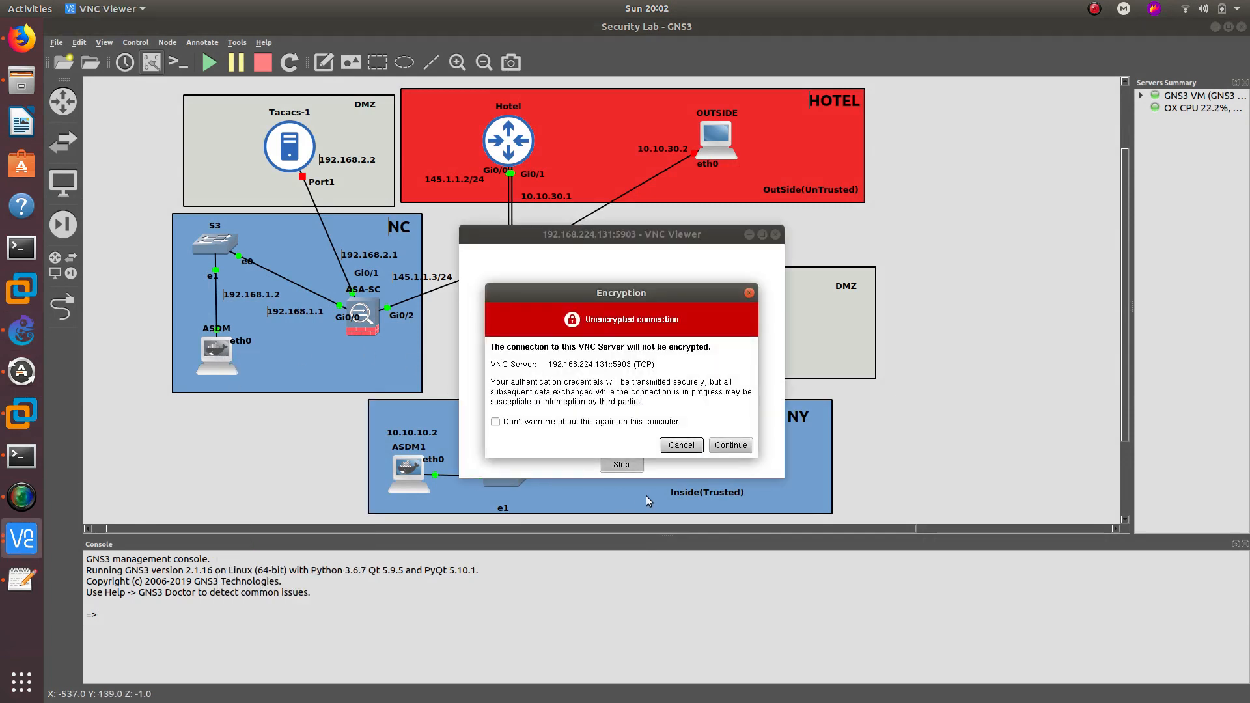
left_click(723, 447)
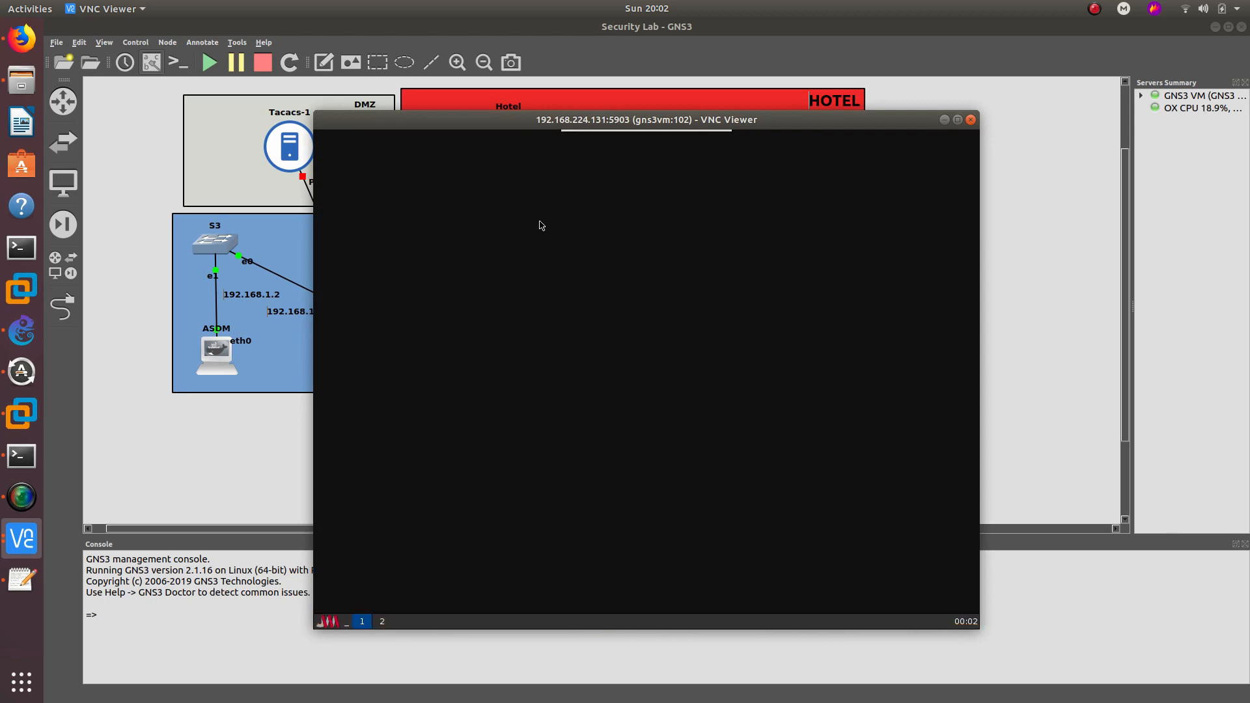
left_click_drag(512, 131, 759, 104)
left_click(437, 608)
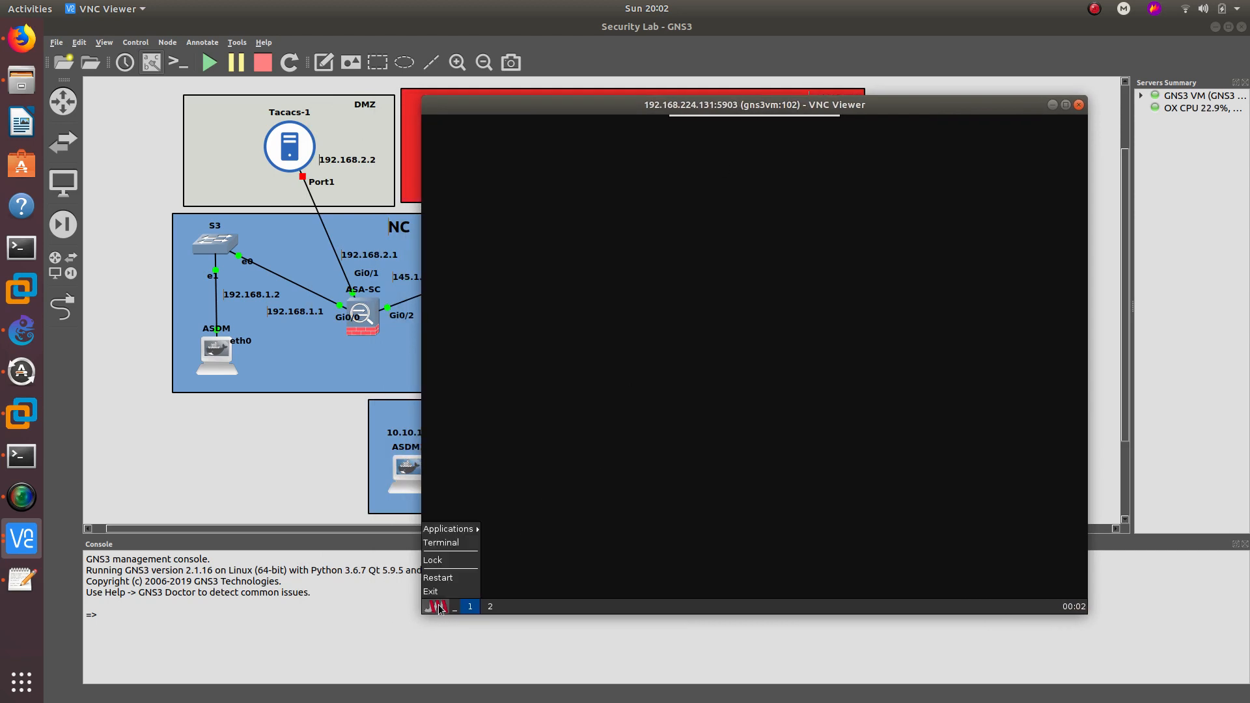
left_click(444, 543)
- Give eth0 192.168.1.2 netmask 255.255.255.0 and a default gateway of 192.168.1.1
type("ifc")
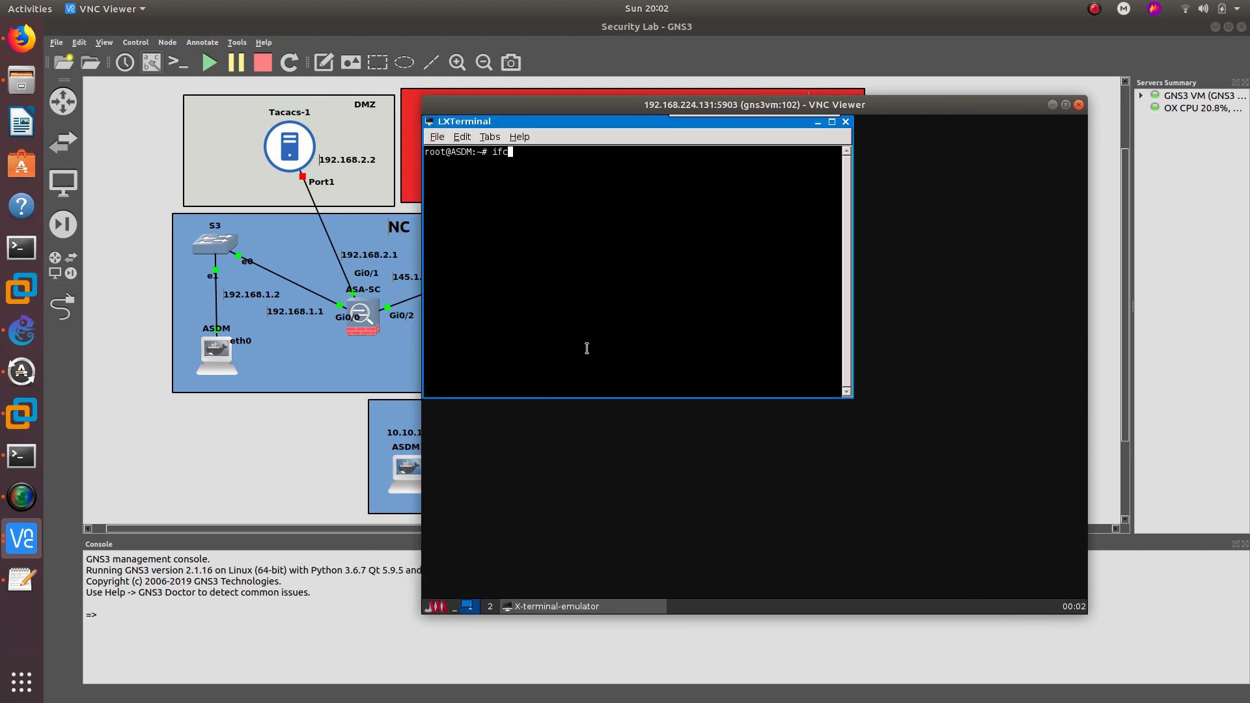
type("onfig eth0 192.168.1.2 netmas")
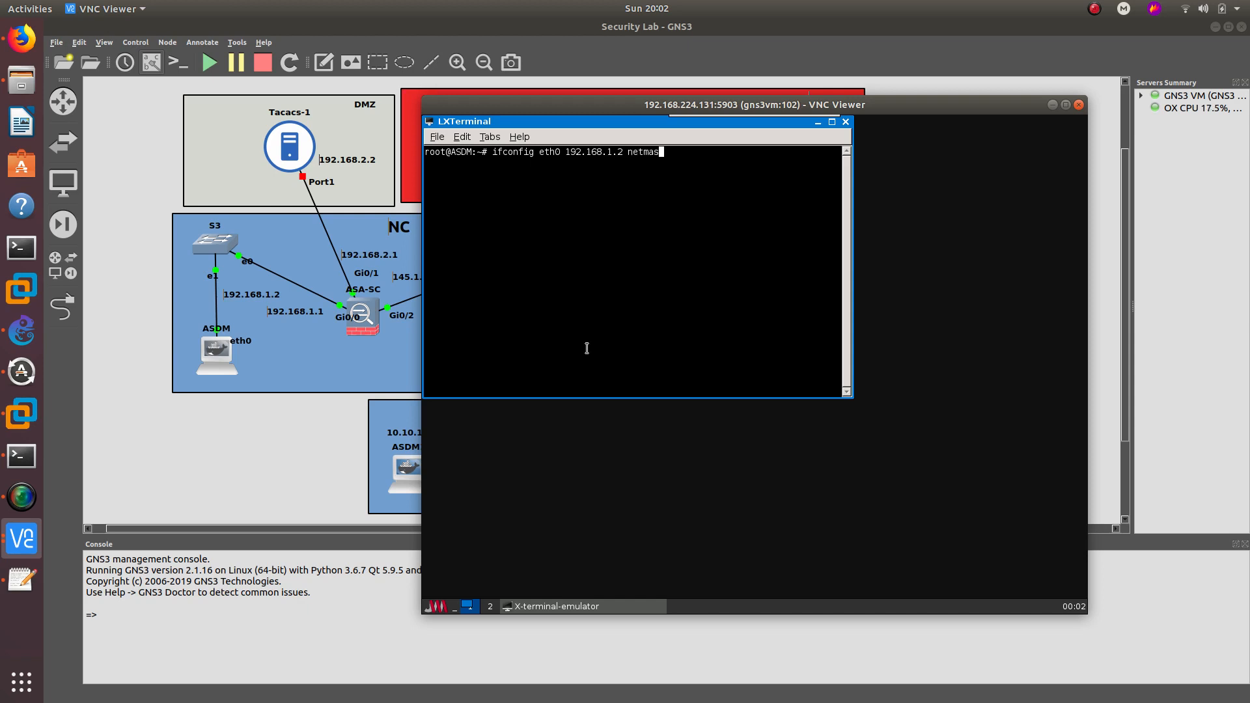
type("k 255.255.255.0")
key("Return")
type("route add")
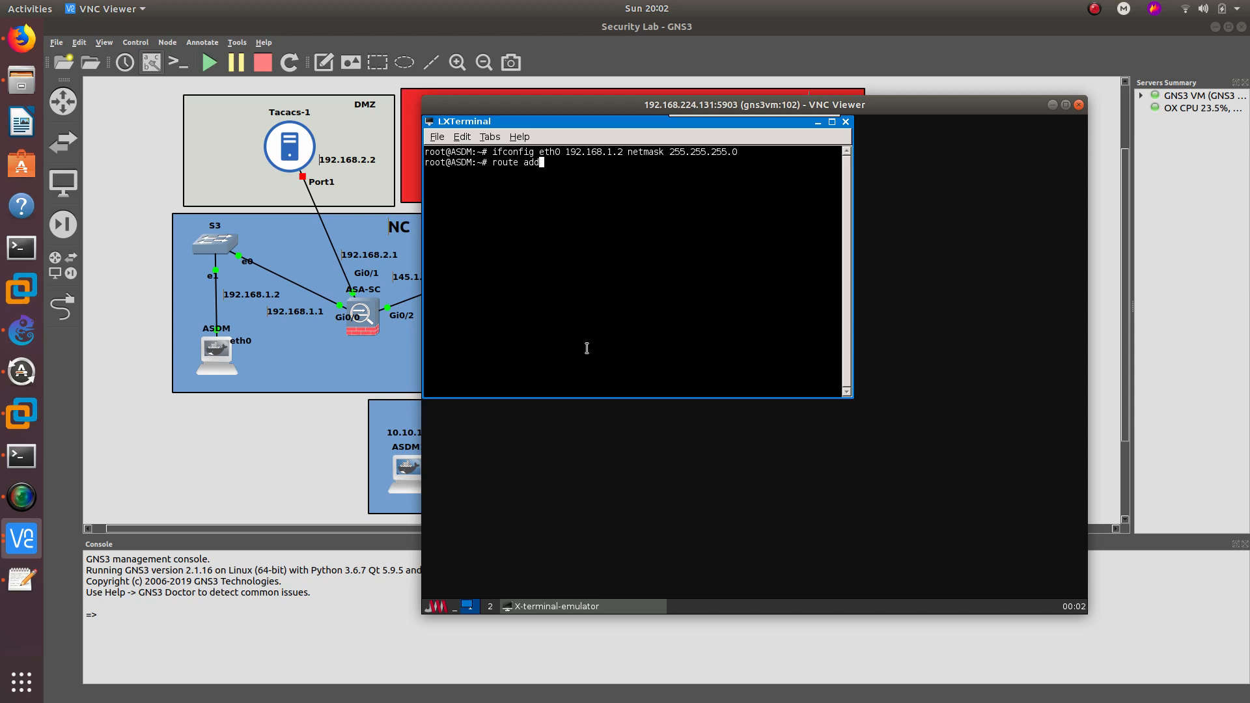
type(" default gw 192.168.1.1")
key("Return")
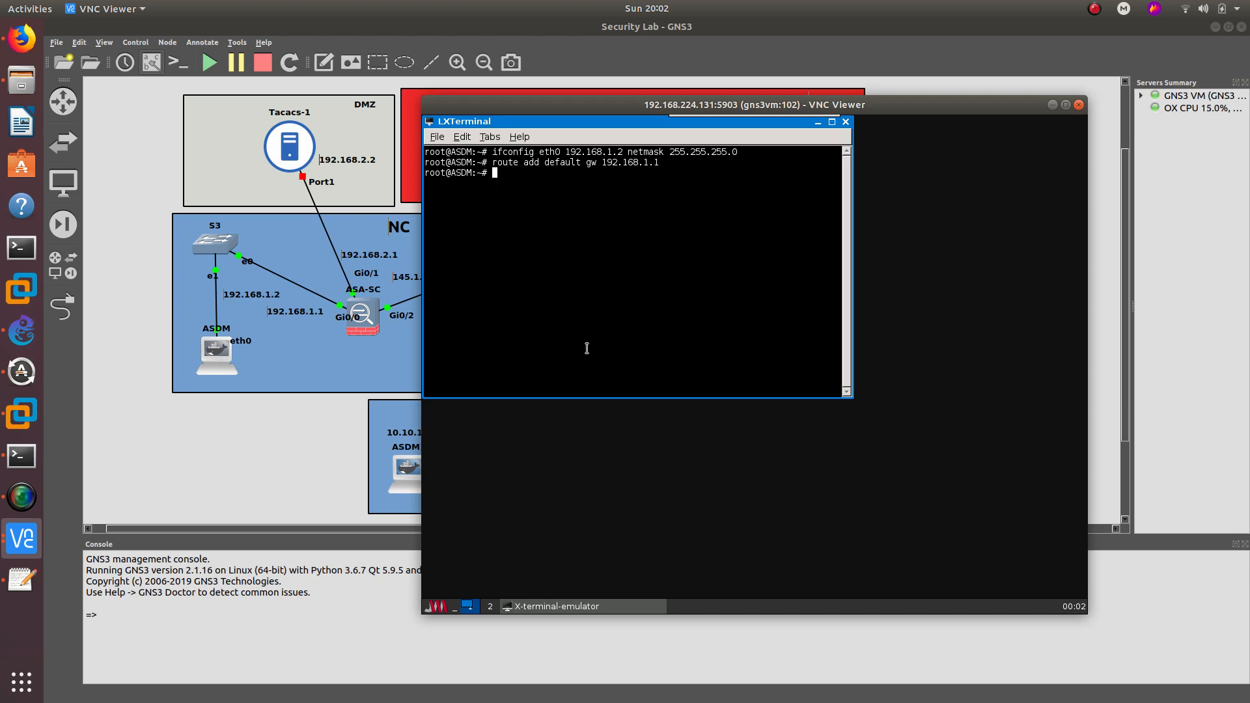
- Ping the ASA at 192.168.1.1 and stop it after replies come back with 0% loss
type("ping 192.168.1.1")
key("Return")
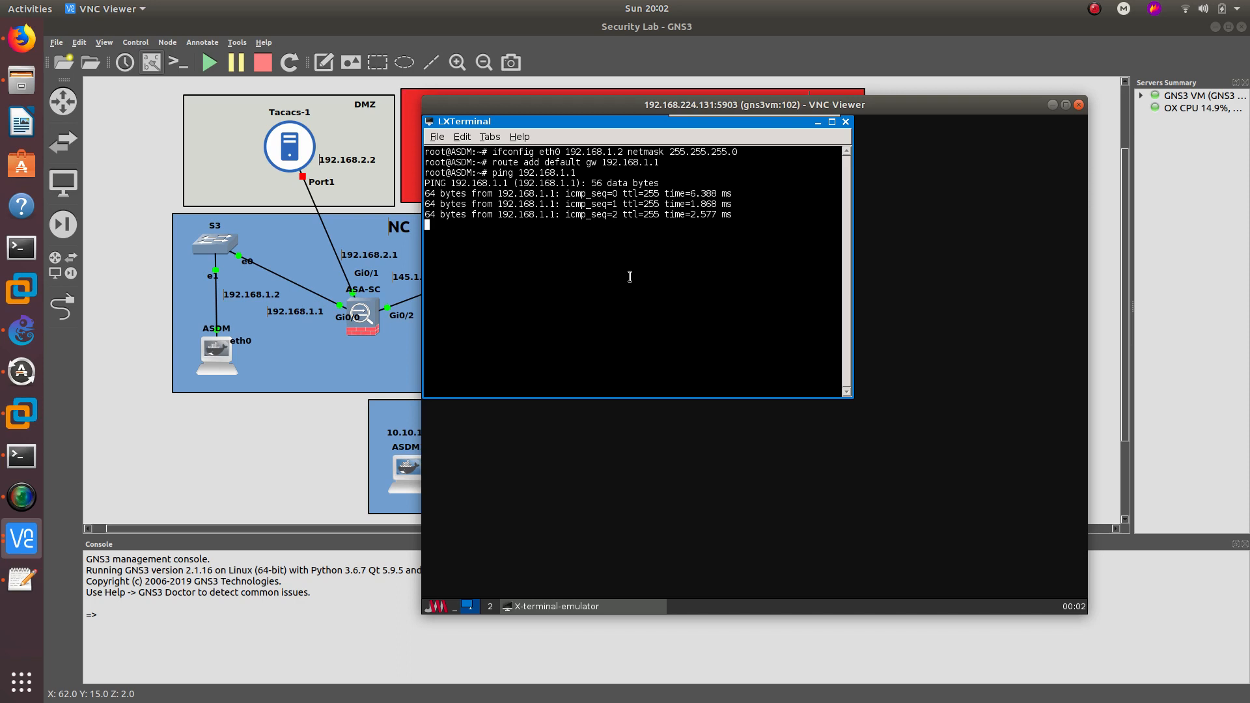
key("ctrl+c")
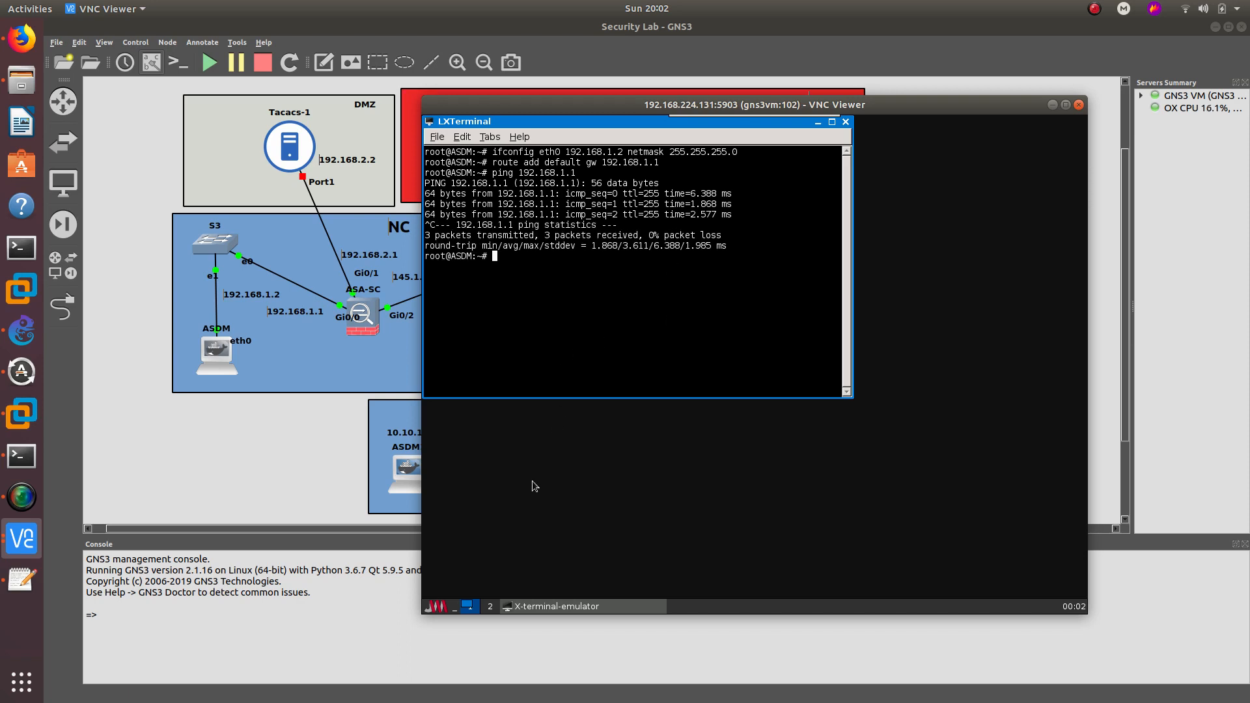
left_click(34, 541)
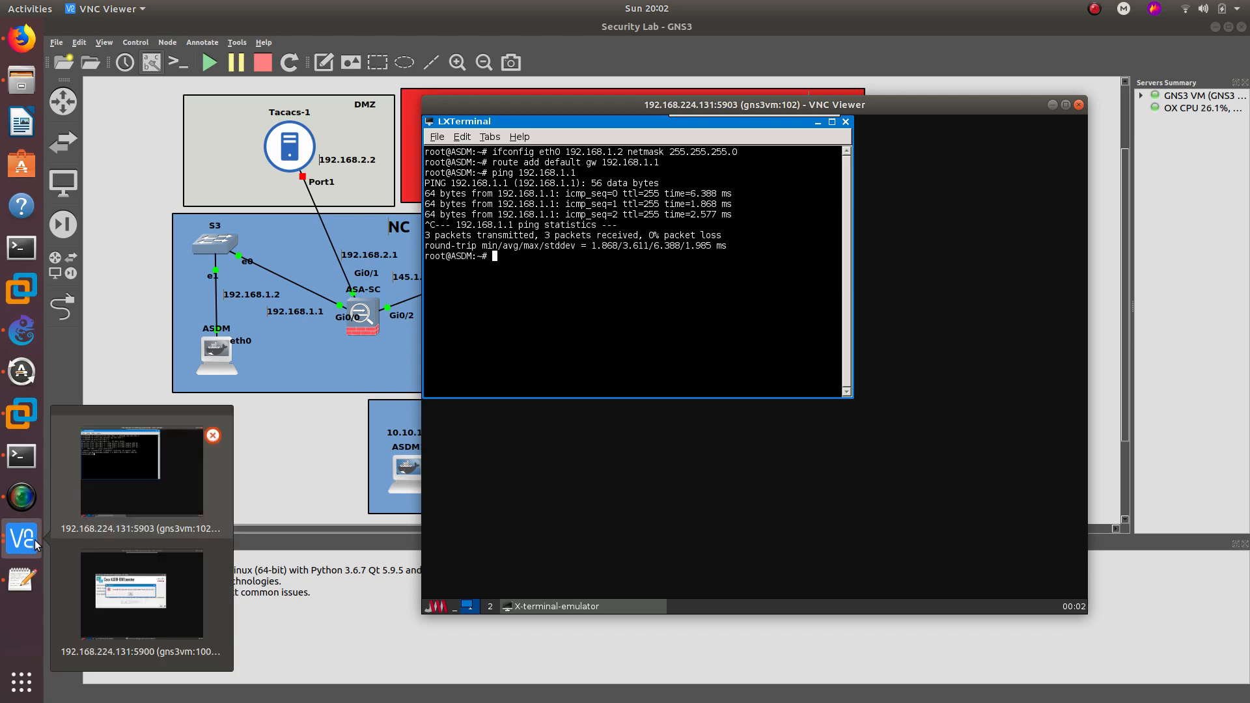
- Dismiss the ASDM launcher's 10.10.10.1 connection error, retry, and return to the Konsole window
left_click(143, 580)
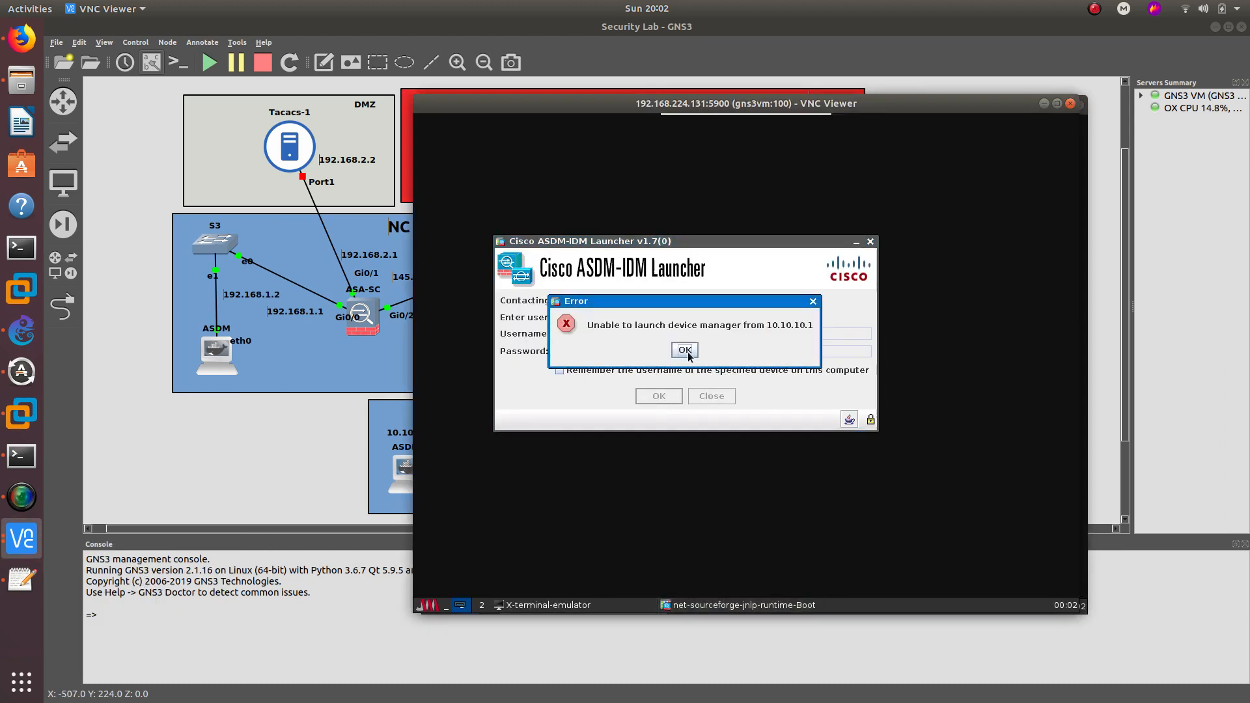
left_click(685, 351)
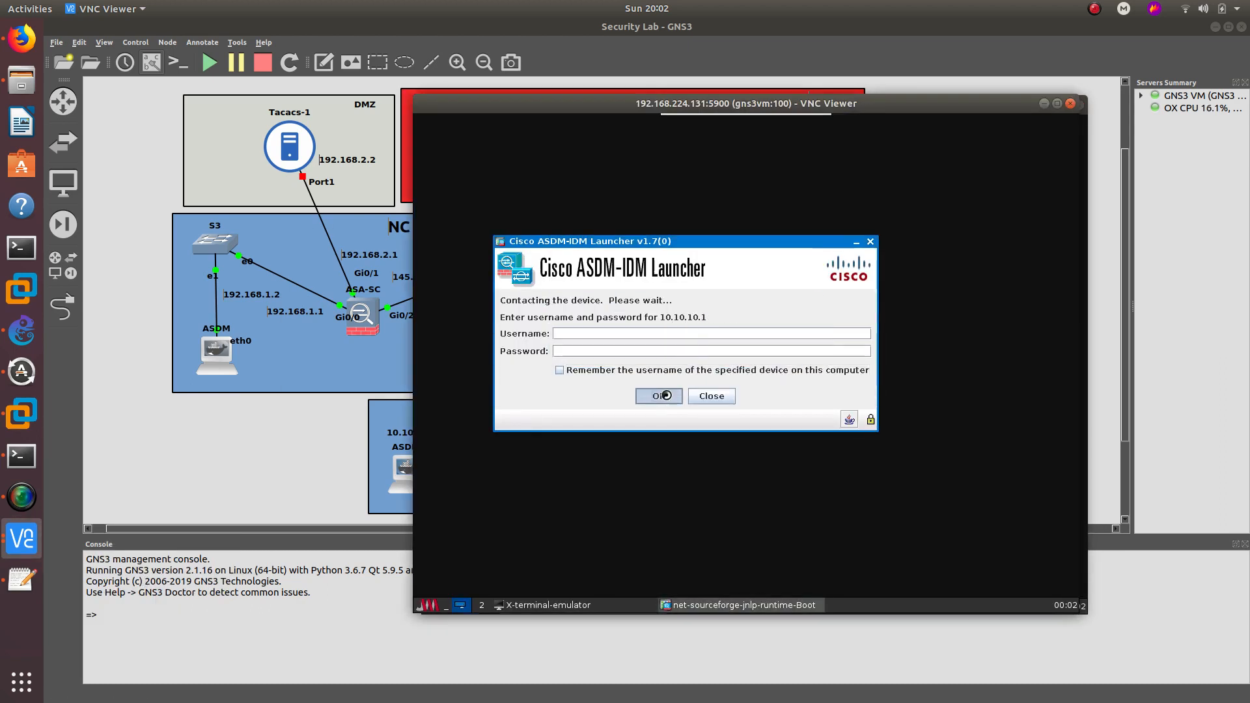
left_click(661, 395)
left_click(31, 460)
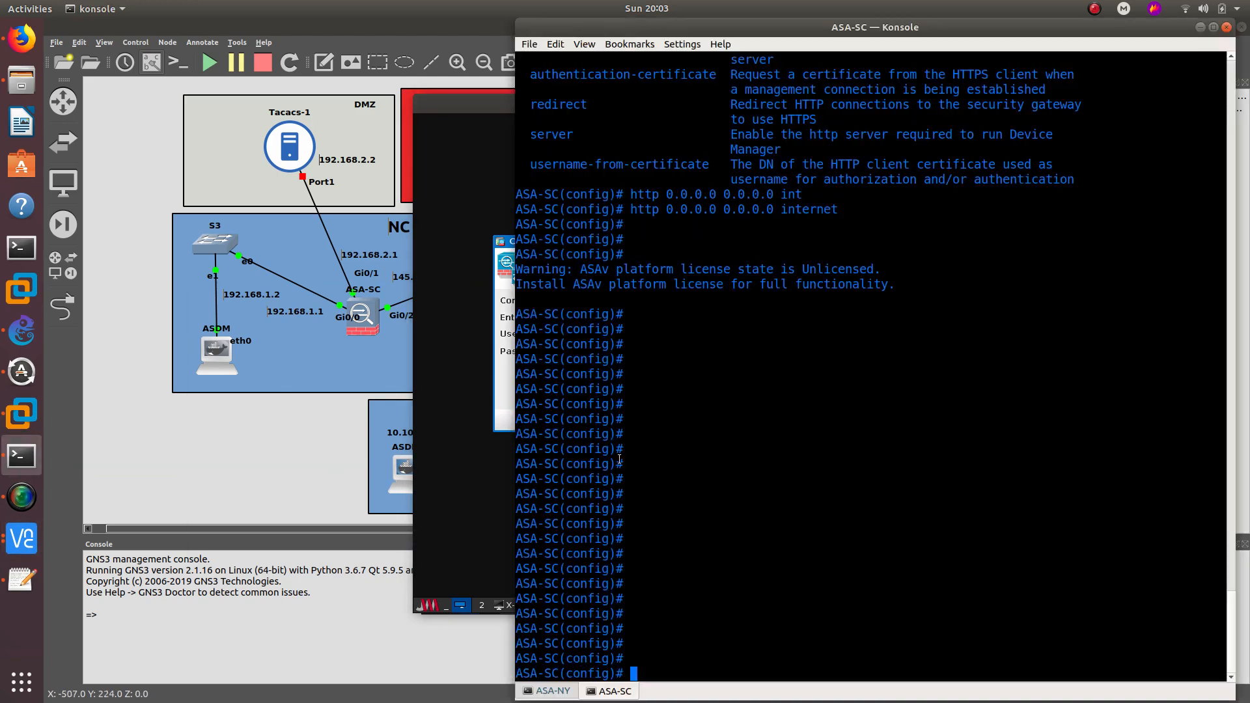
- On ASA-NY, add 'http 0.0.0.0 0.0.0.0 inside' by editing the recalled internet command
left_click(554, 691)
key("Return")
key("Return")
key("Return")
key("Return")
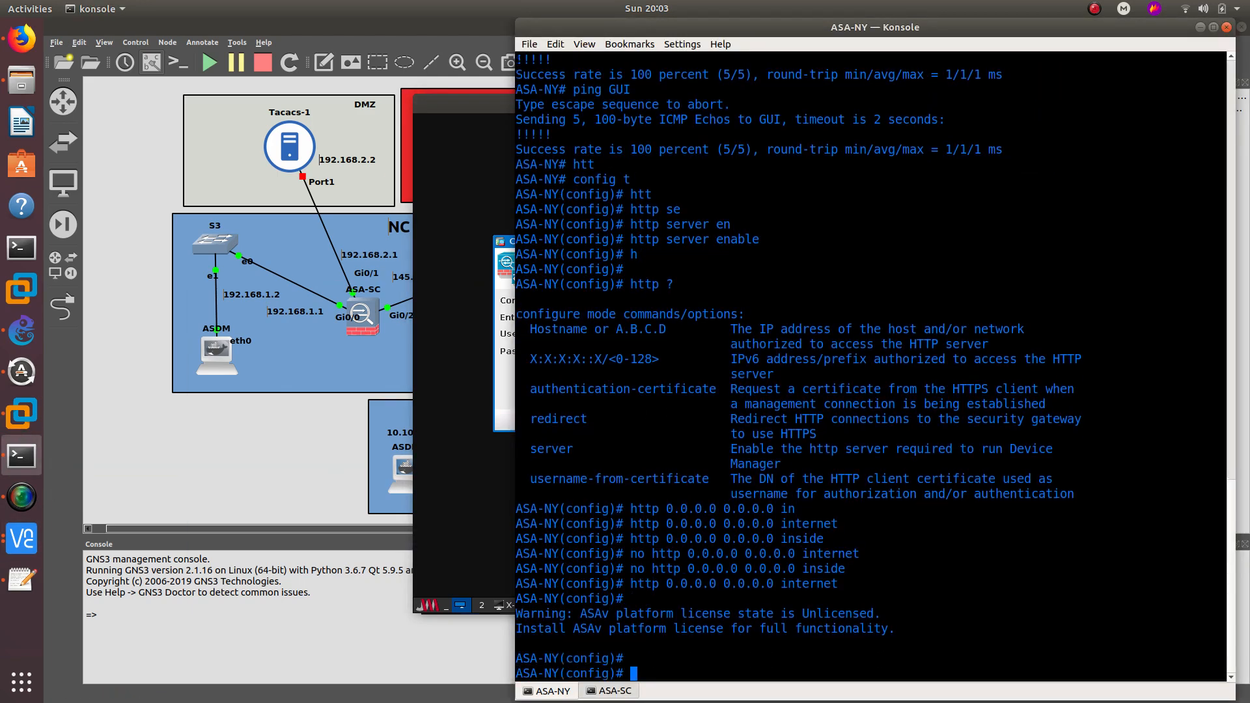
key("Up")
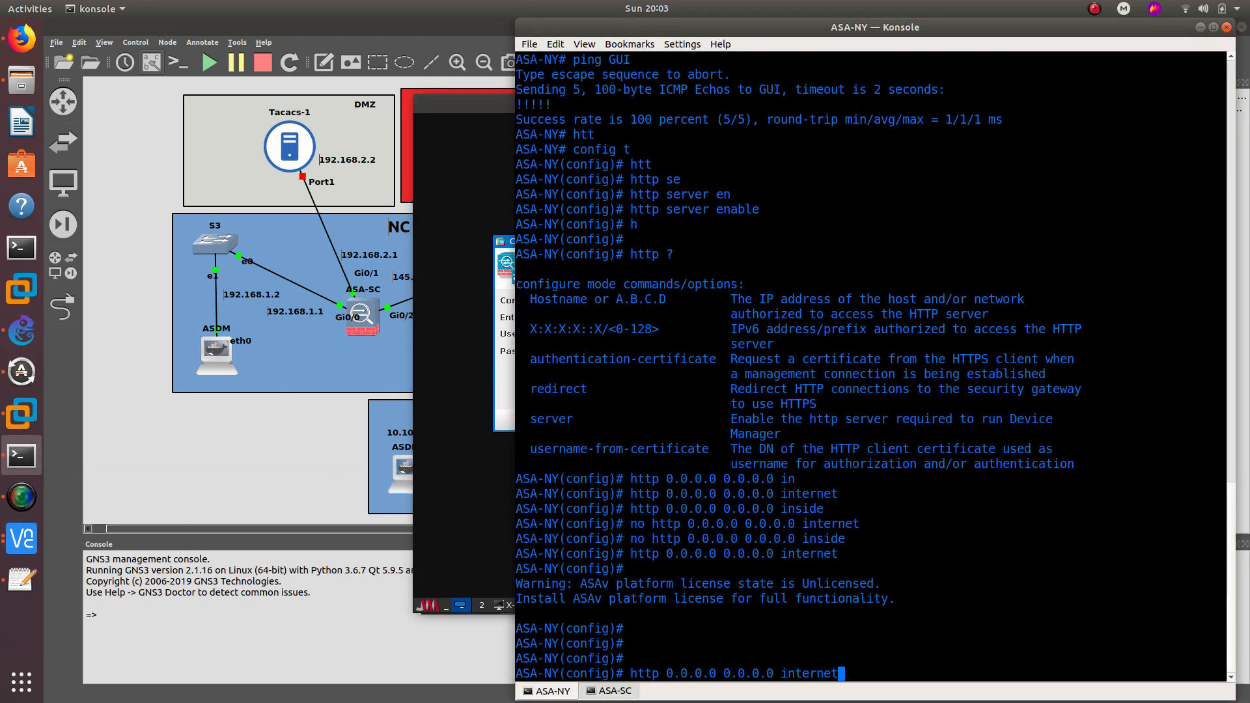
key("BackSpace")
key("BackSpace")
key("BackSpace")
key("BackSpace")
key("BackSpace")
key("BackSpace")
type("si")
key("Tab")
key("Return")
key("Return")
key("Return")
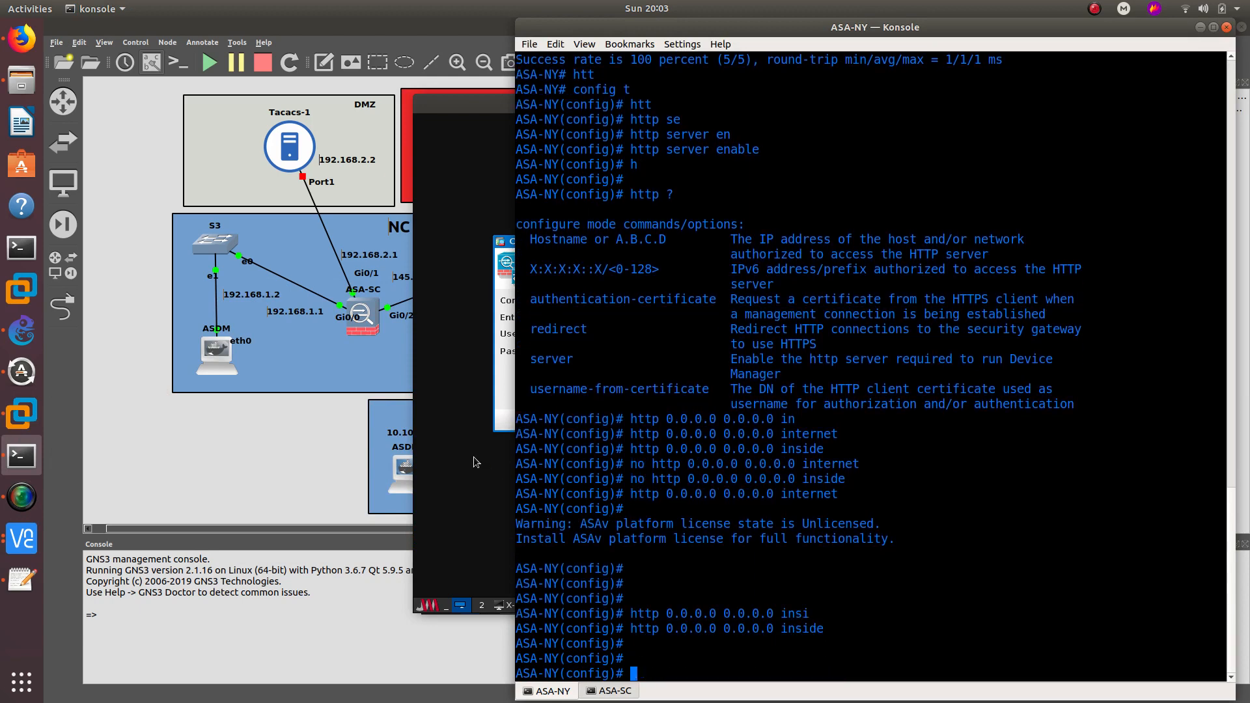
right_click(474, 457)
- Close the stuck ASDM launcher and the remote terminal windows on the remote desktop
left_click(712, 396)
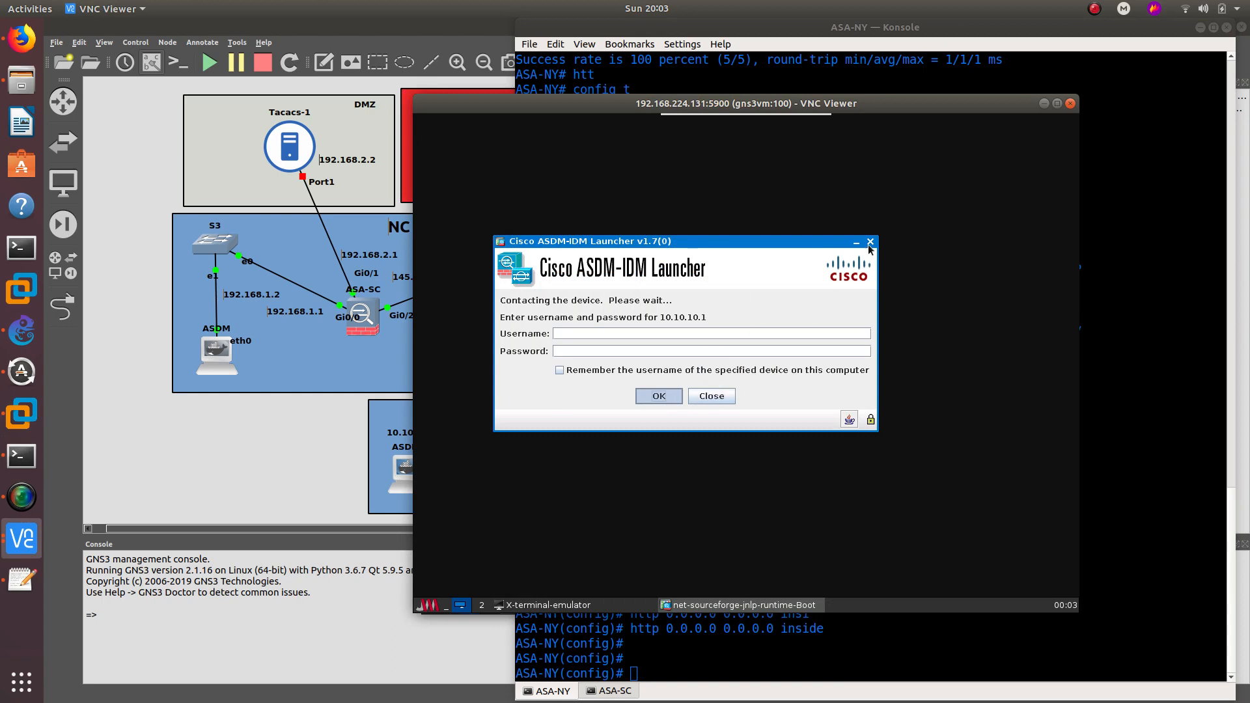
right_click(717, 606)
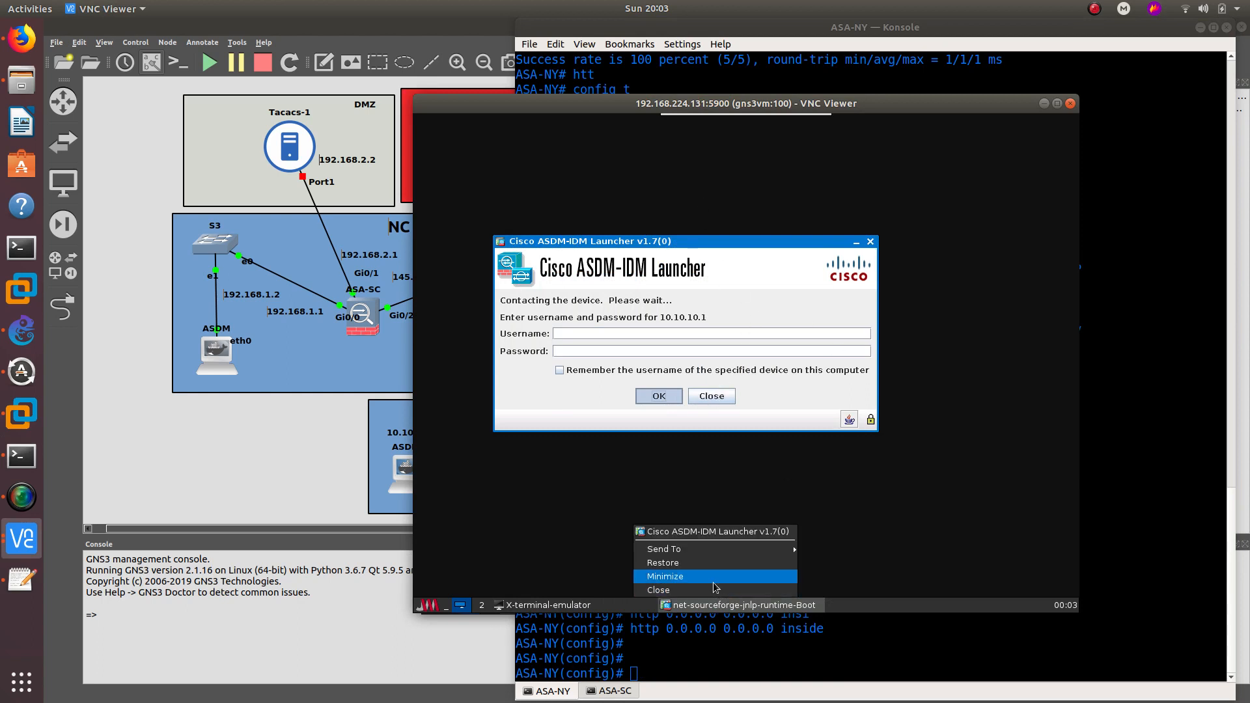
left_click(700, 592)
right_click(713, 609)
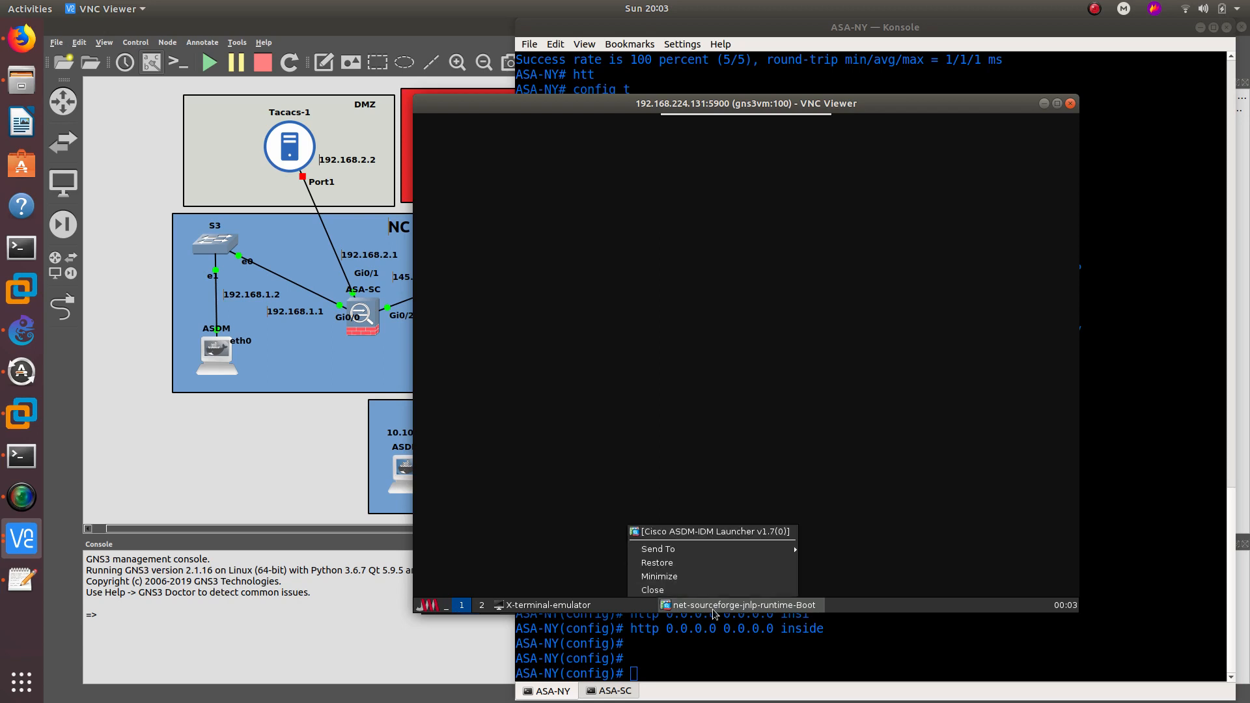
left_click(699, 591)
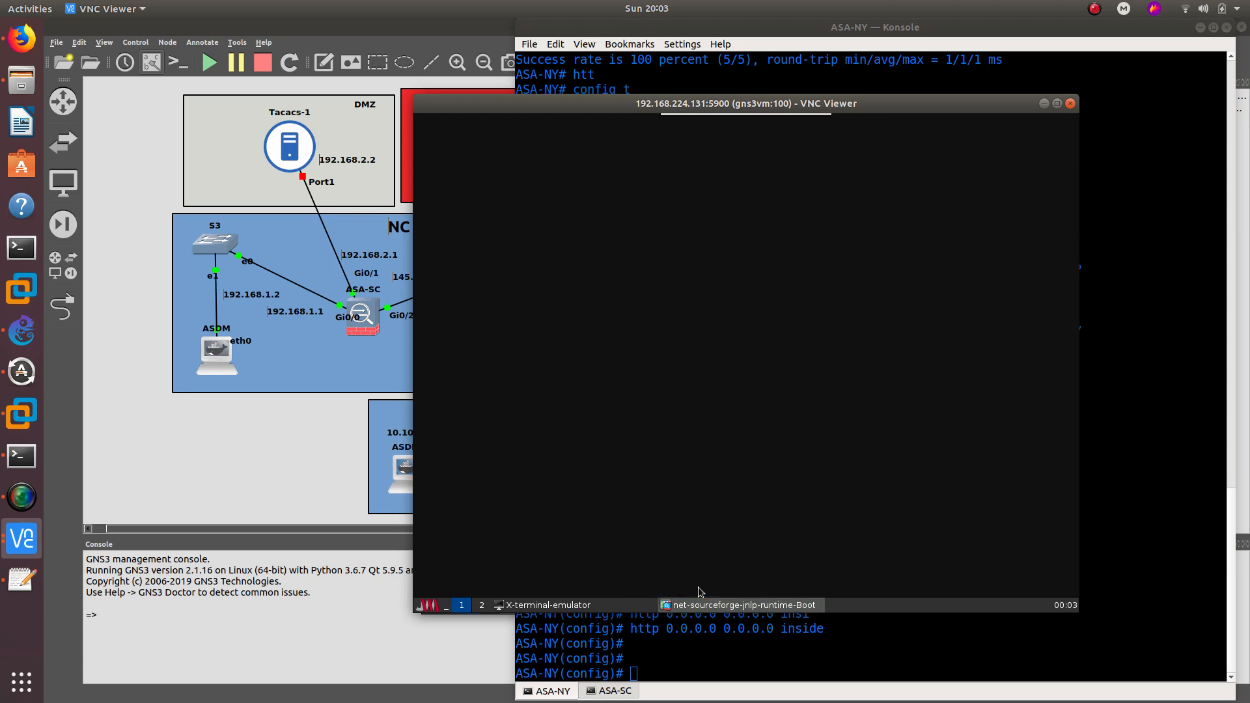
right_click(701, 606)
left_click(690, 604)
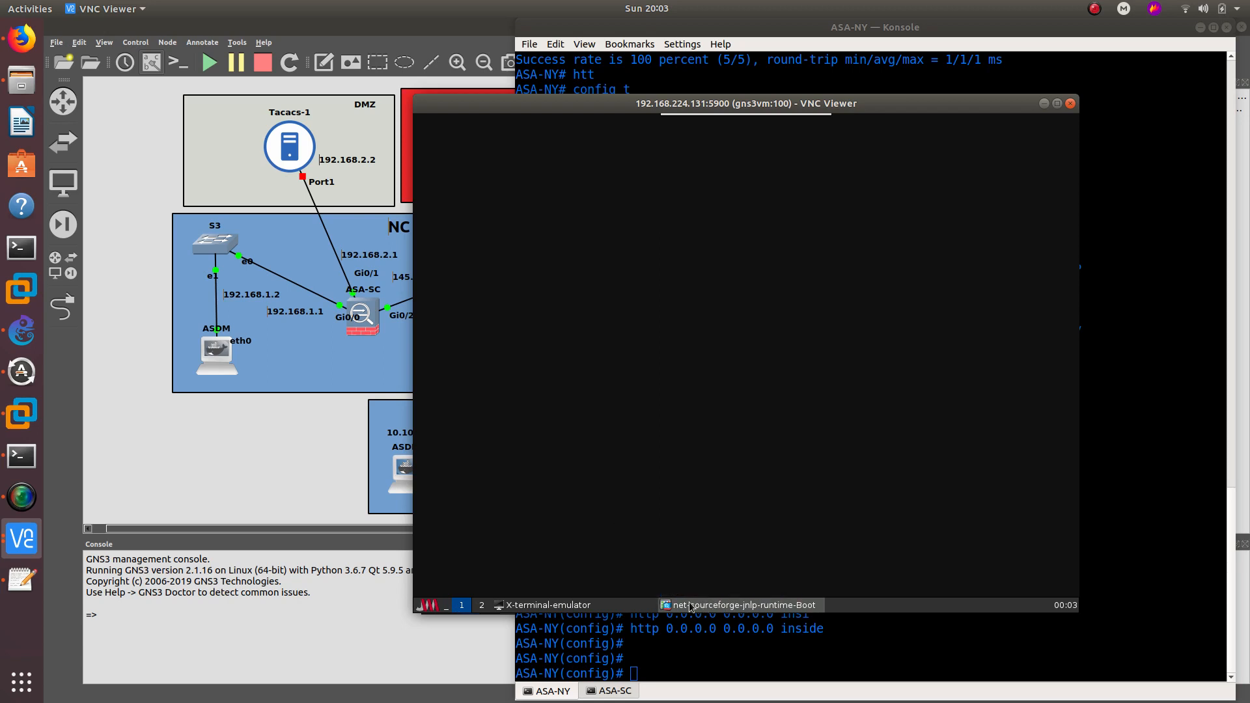
right_click(628, 606)
left_click(624, 589)
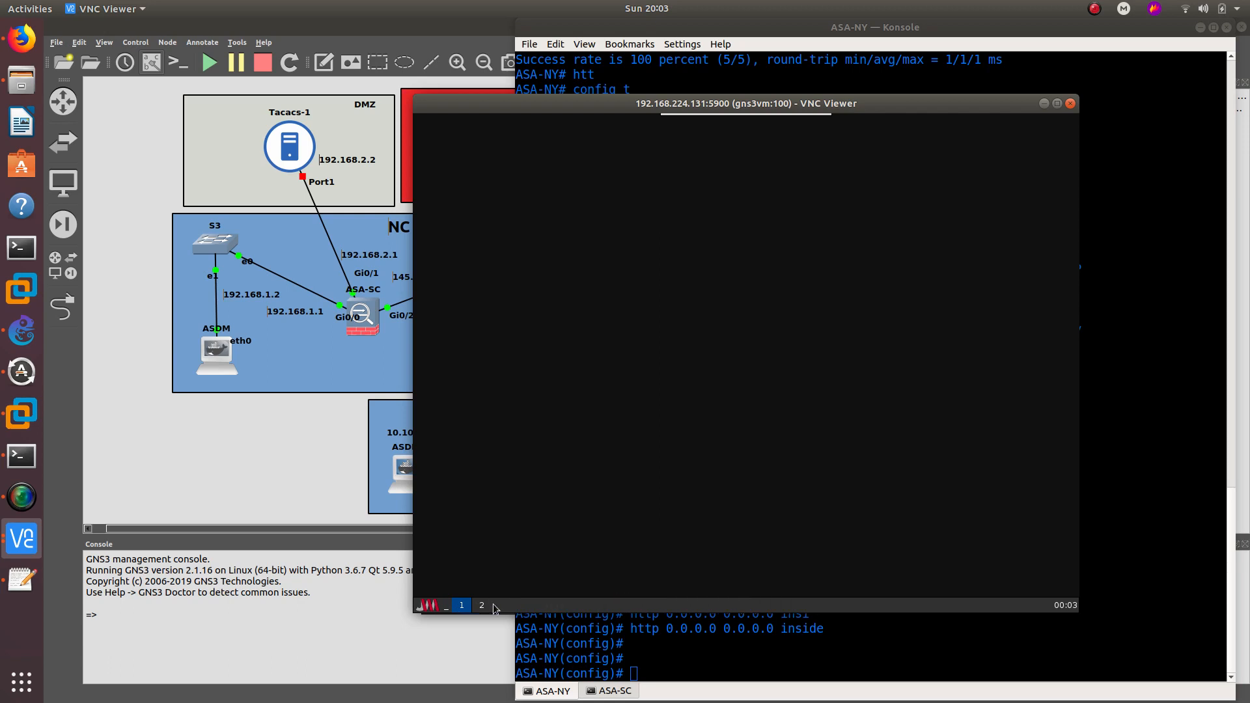
- Relaunch ASDM Launcher against 10.10.10.1 and start its login
left_click(430, 606)
mouse_move(443, 529)
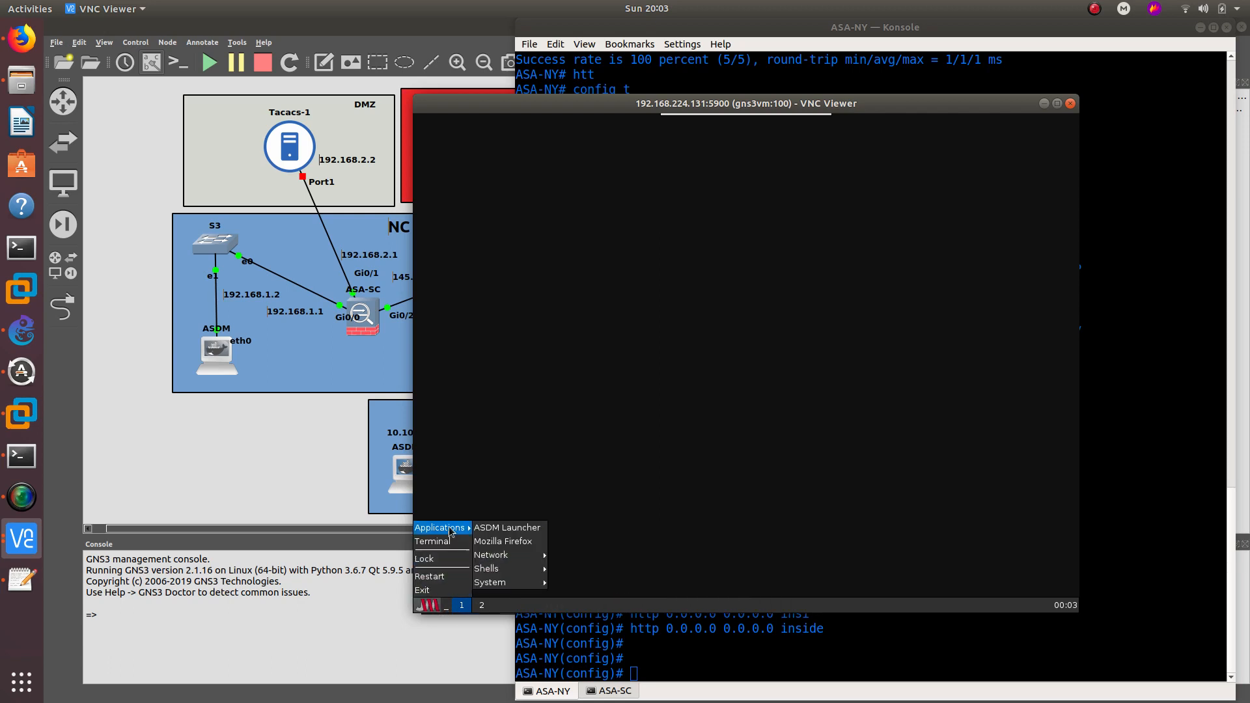
left_click(512, 529)
type("10.10.10.")
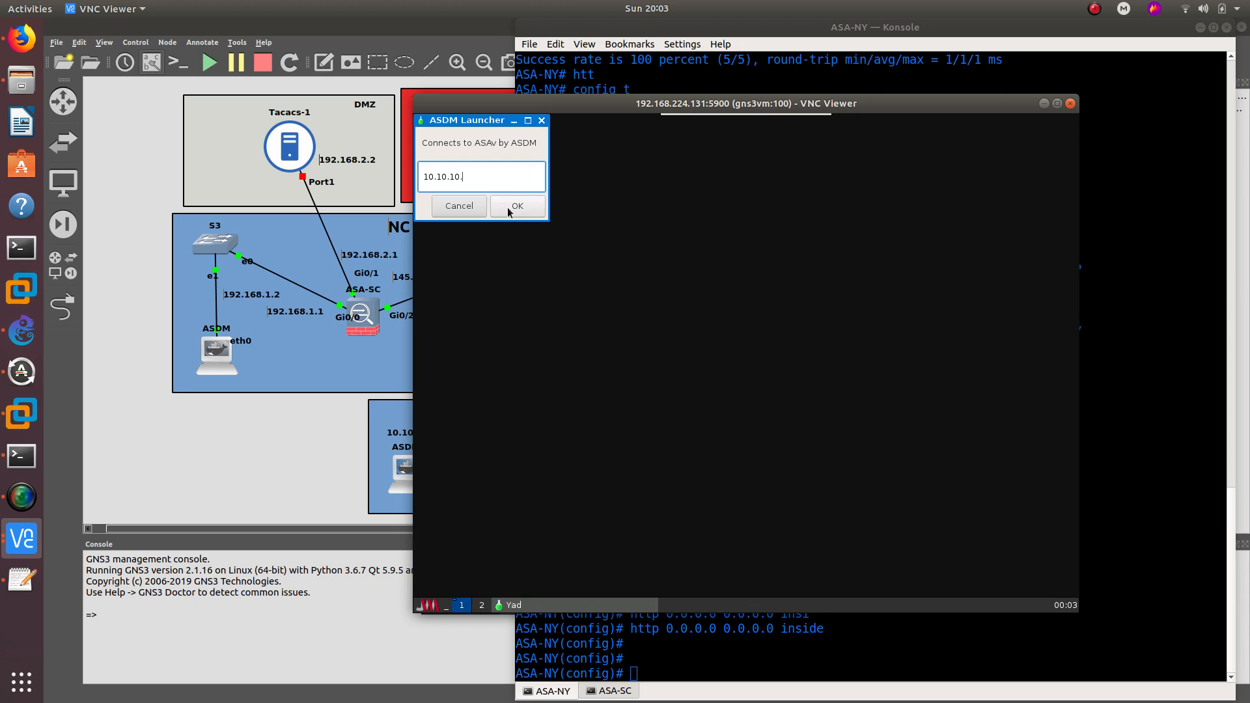
left_click(508, 210)
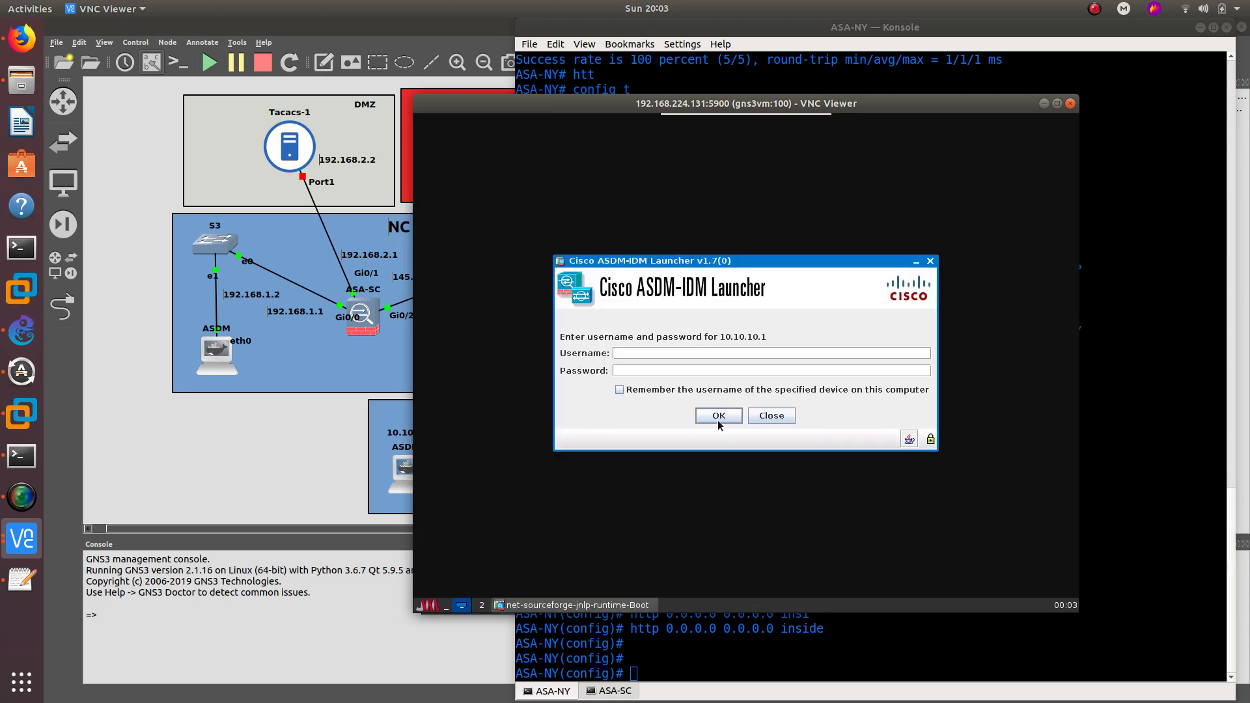
left_click(719, 417)
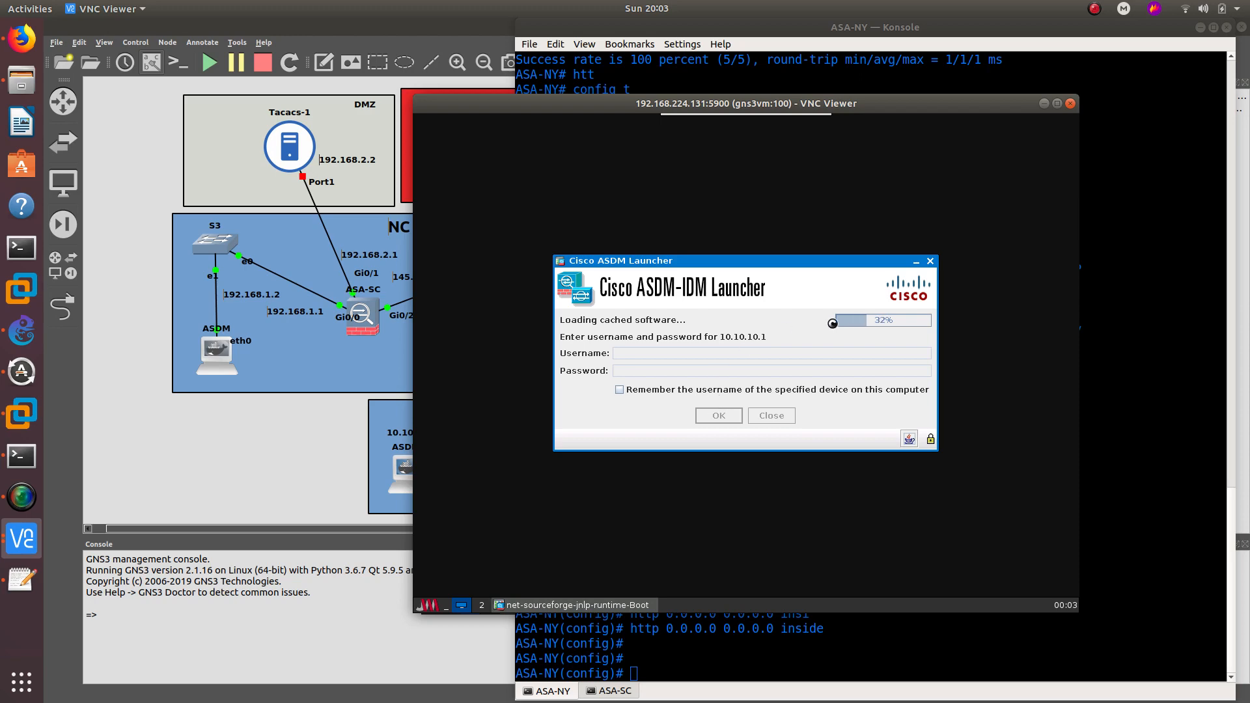
left_click(801, 627)
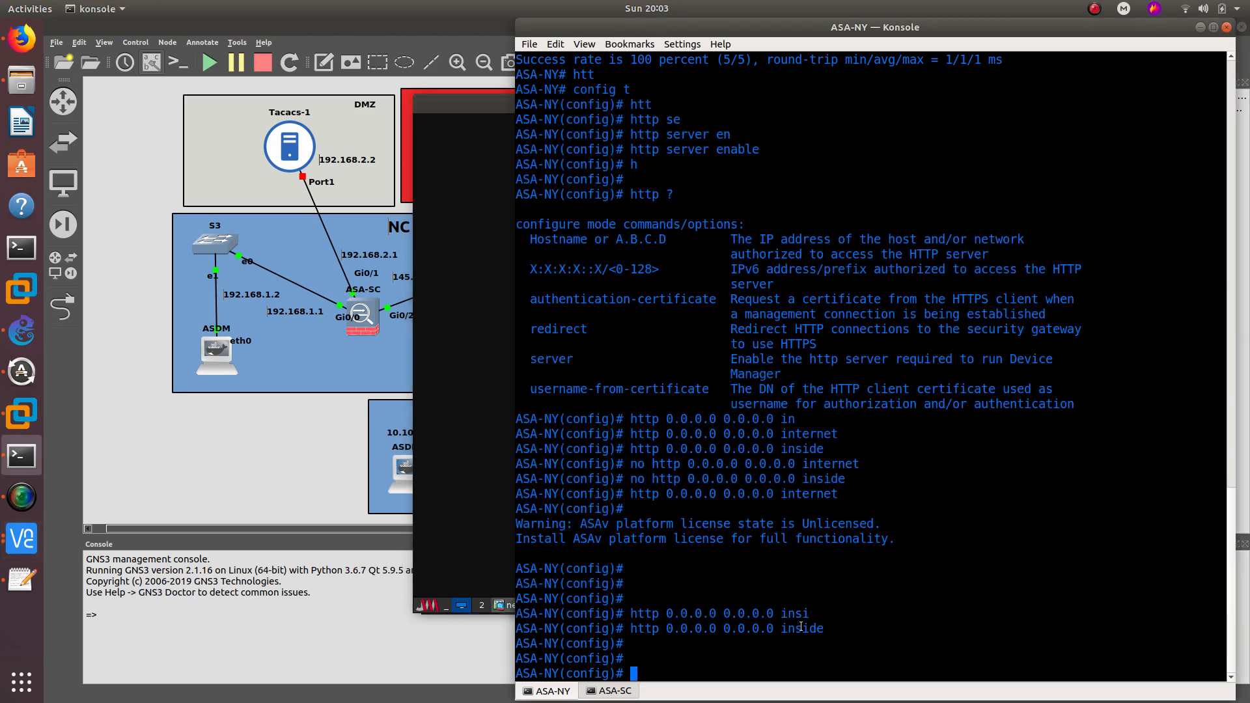
- In the current console session, remove the internet-interface HTTP access entry and minimize the ASDM dashboard
key("Up")
key("Up")
key("Up")
key("Up")
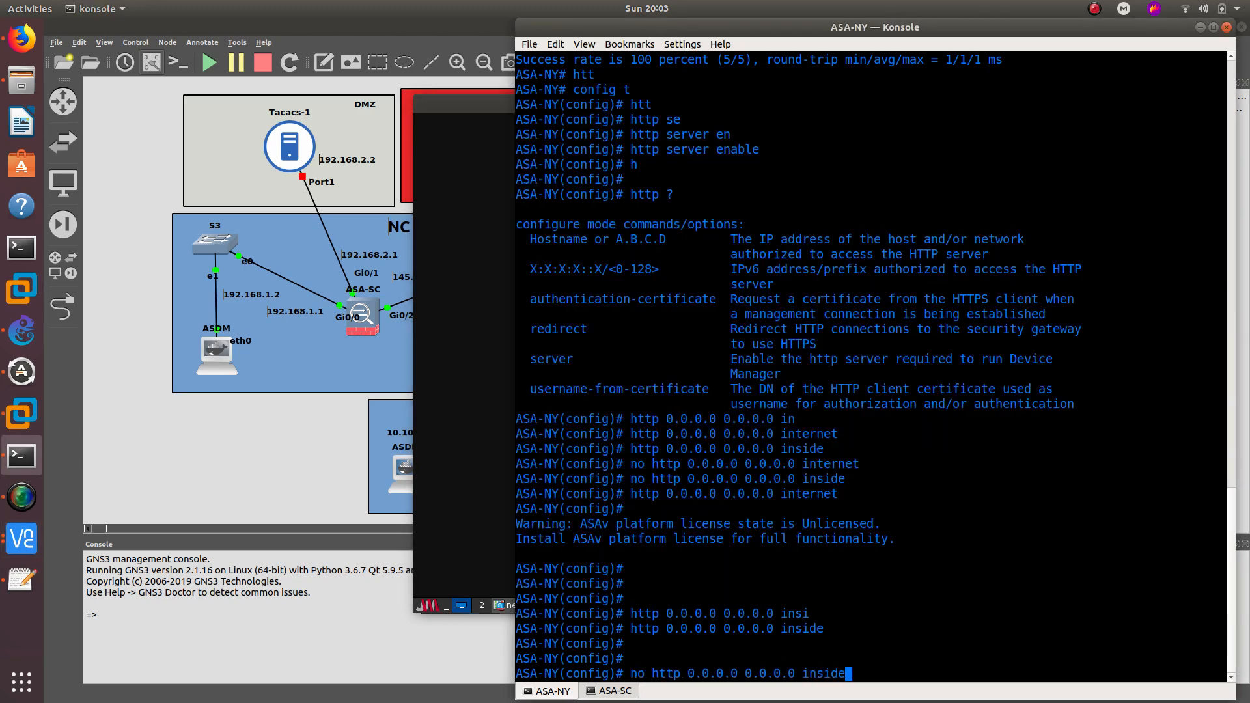
key("Up")
key("Return")
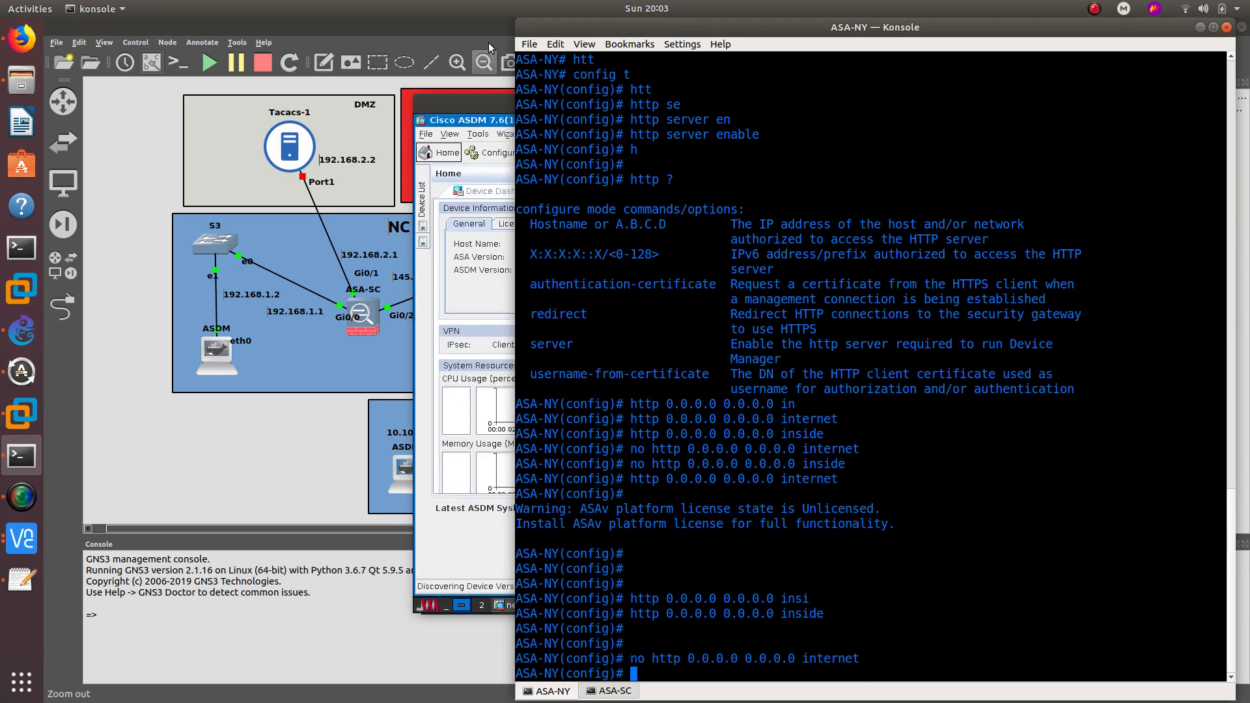
left_click(473, 124)
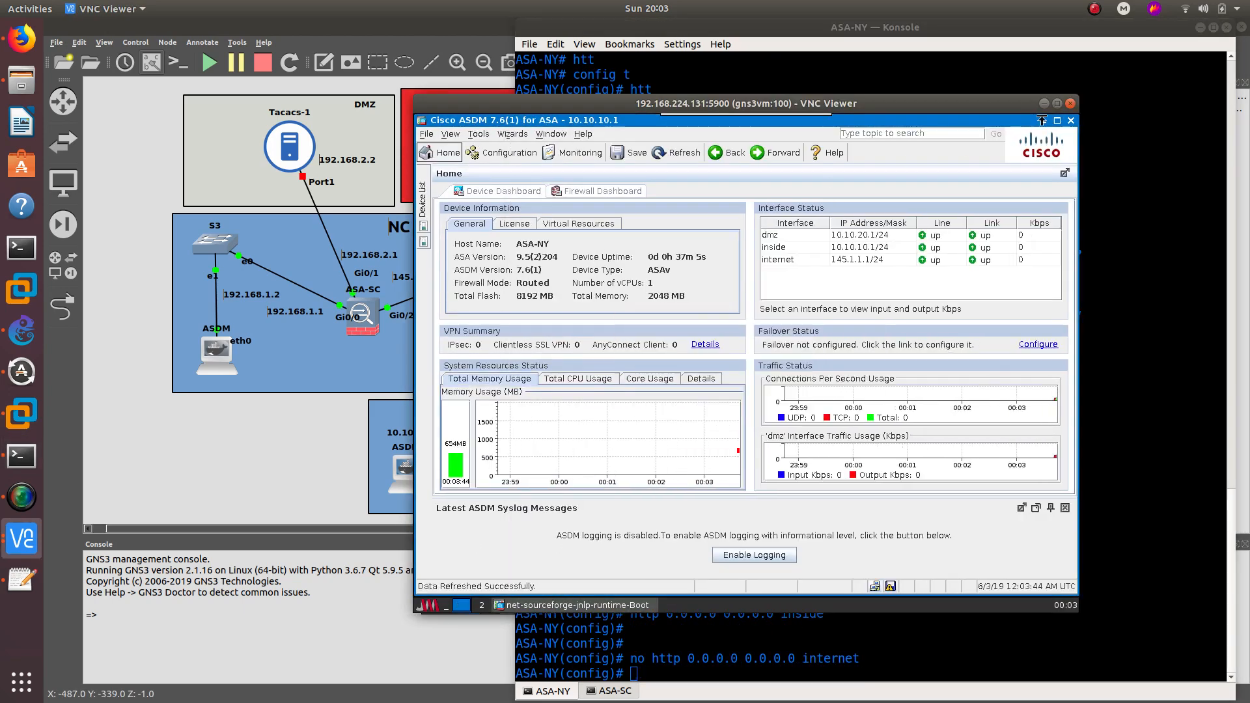
left_click(1044, 103)
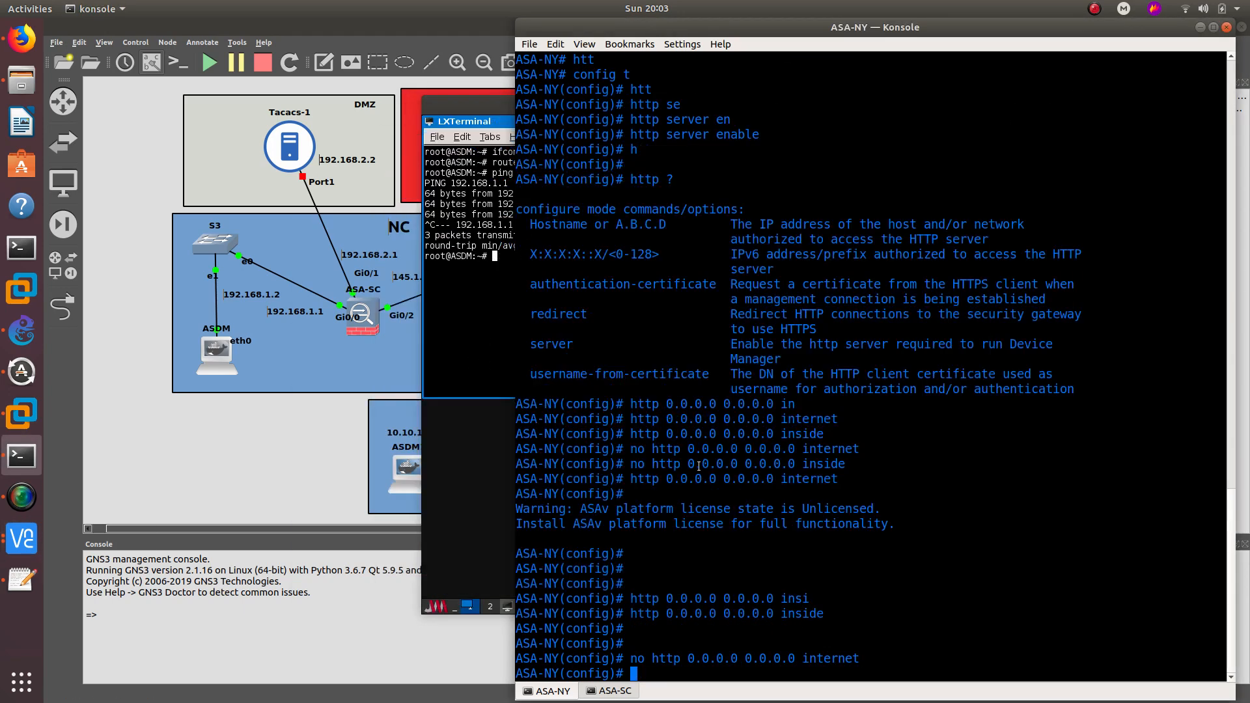
- On ASA-SC, permit HTTP from 0.0.0.0 0.0.0.0 on the inside interface
left_click(610, 691)
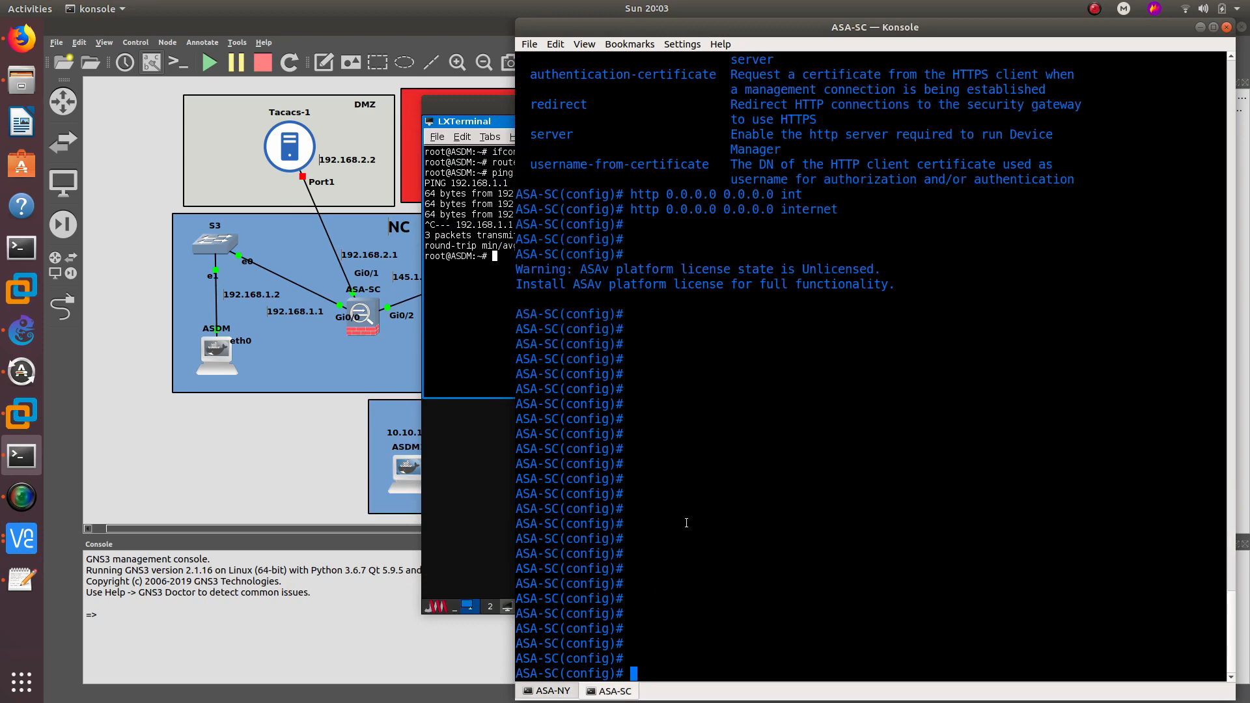
double_click(809, 213)
key("Up")
key("BackSpace")
key("BackSpace")
key("BackSpace")
key("BackSpace")
key("BackSpace")
key("BackSpace")
key("BackSpace")
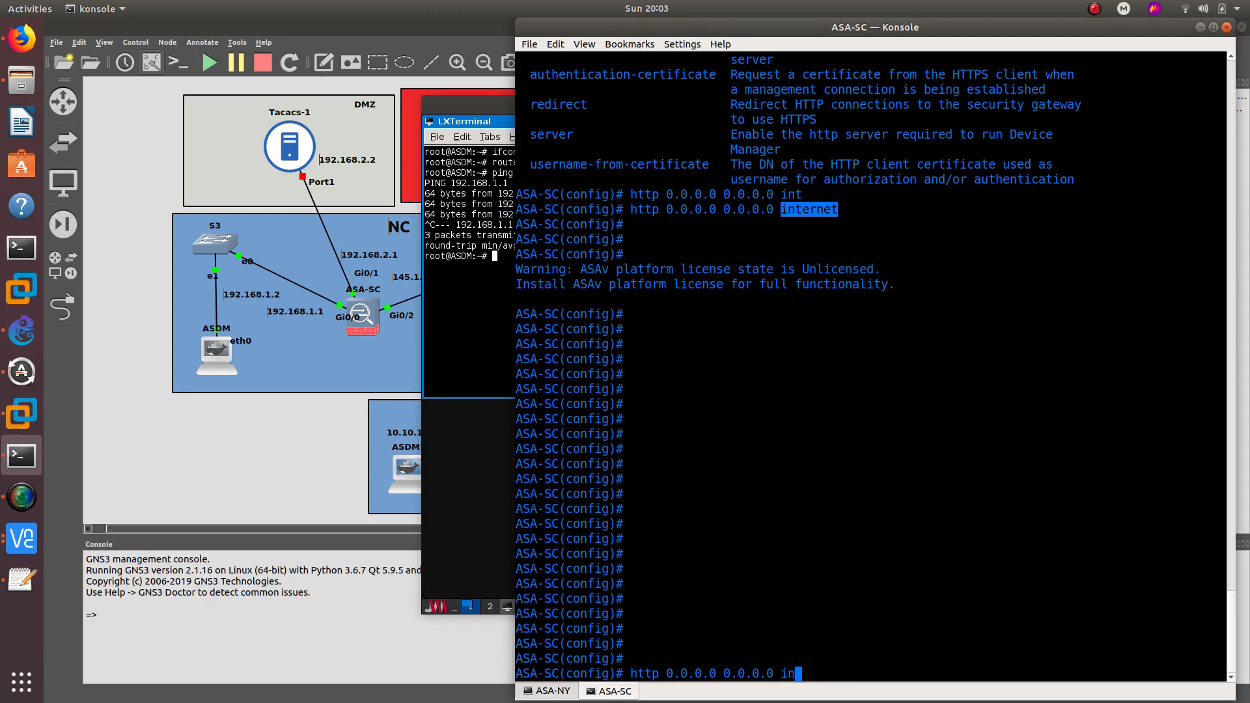
type("si")
key("Tab")
key("Return")
- Remove ASA-SC's internet-interface HTTP entry with 'no http', then minimize Konsole
key("Up")
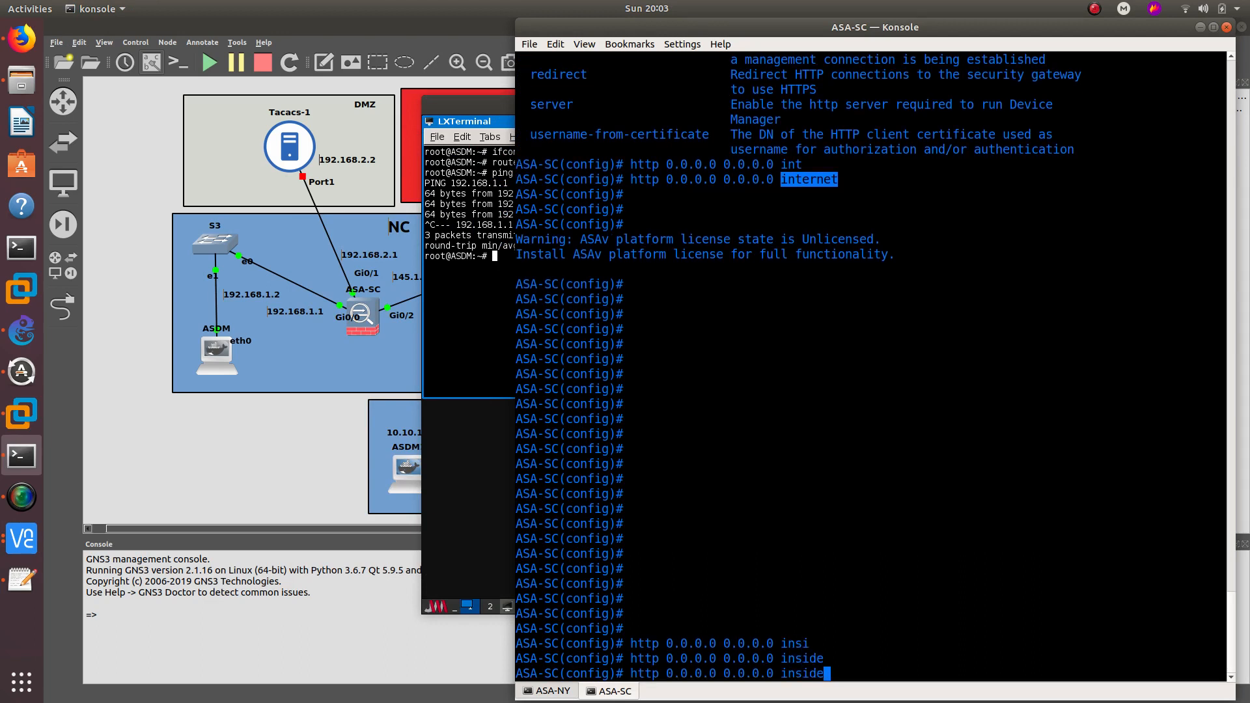
key("Up")
key("BackSpace")
key("Left")
key("Left")
key("Left")
key("Left")
key("Left")
key("Left")
key("Left")
key("Left")
key("Left")
key("Left")
key("Left")
key("Left")
key("Left")
key("Left")
key("Left")
key("Left")
key("Left")
key("Left")
key("Left")
key("Left")
type("no")
key("Return")
left_click(775, 179)
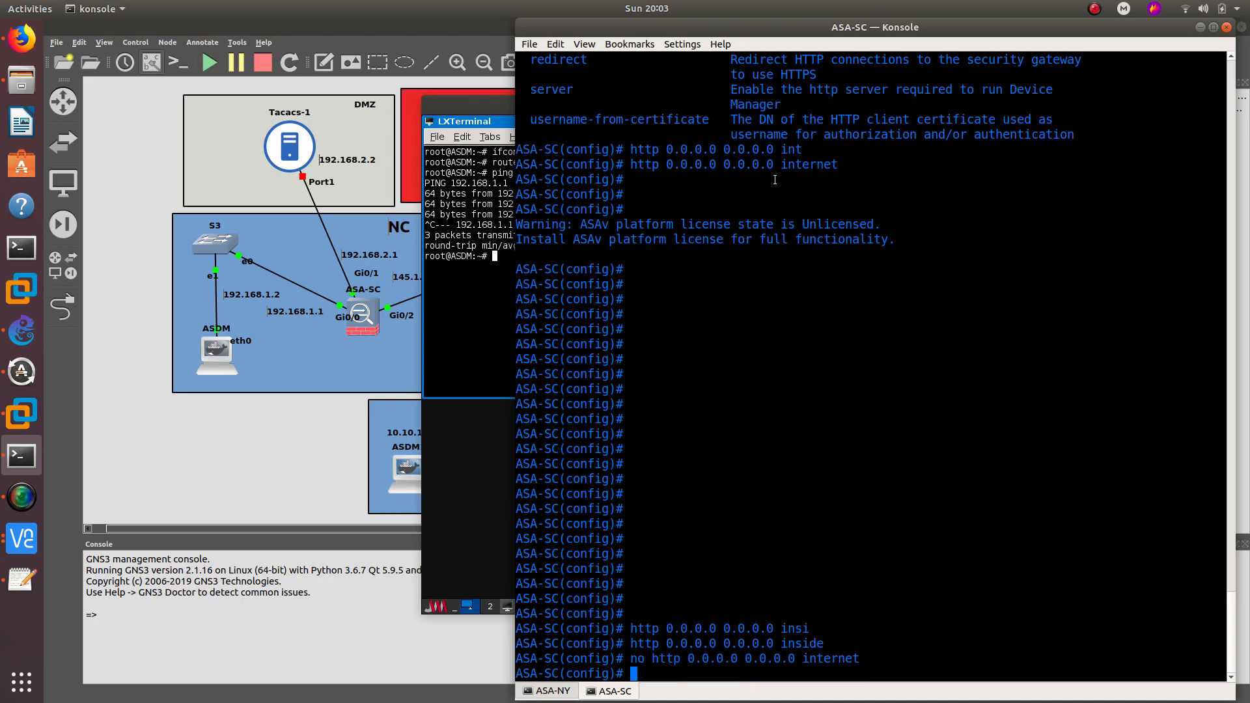
left_click(1201, 27)
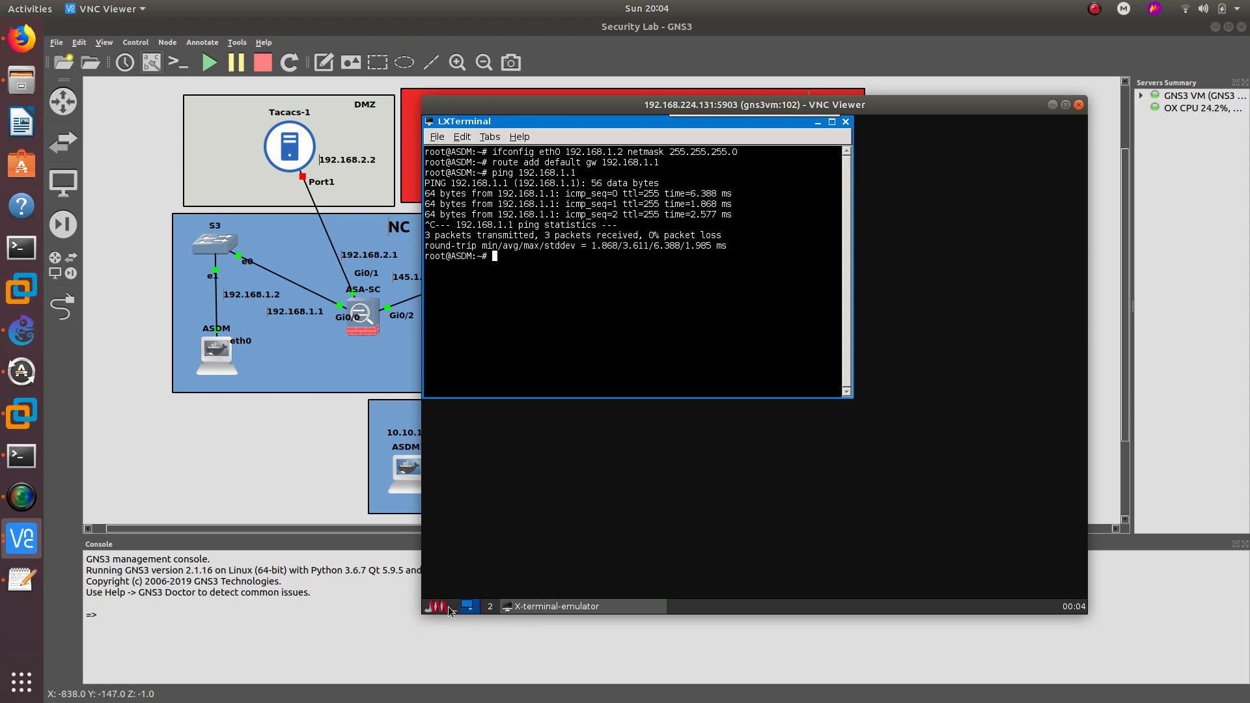
- Launch ASDM against 192.168.1.1, trusting its self-signed certificate and allowing it to run
left_click(448, 607)
mouse_move(468, 532)
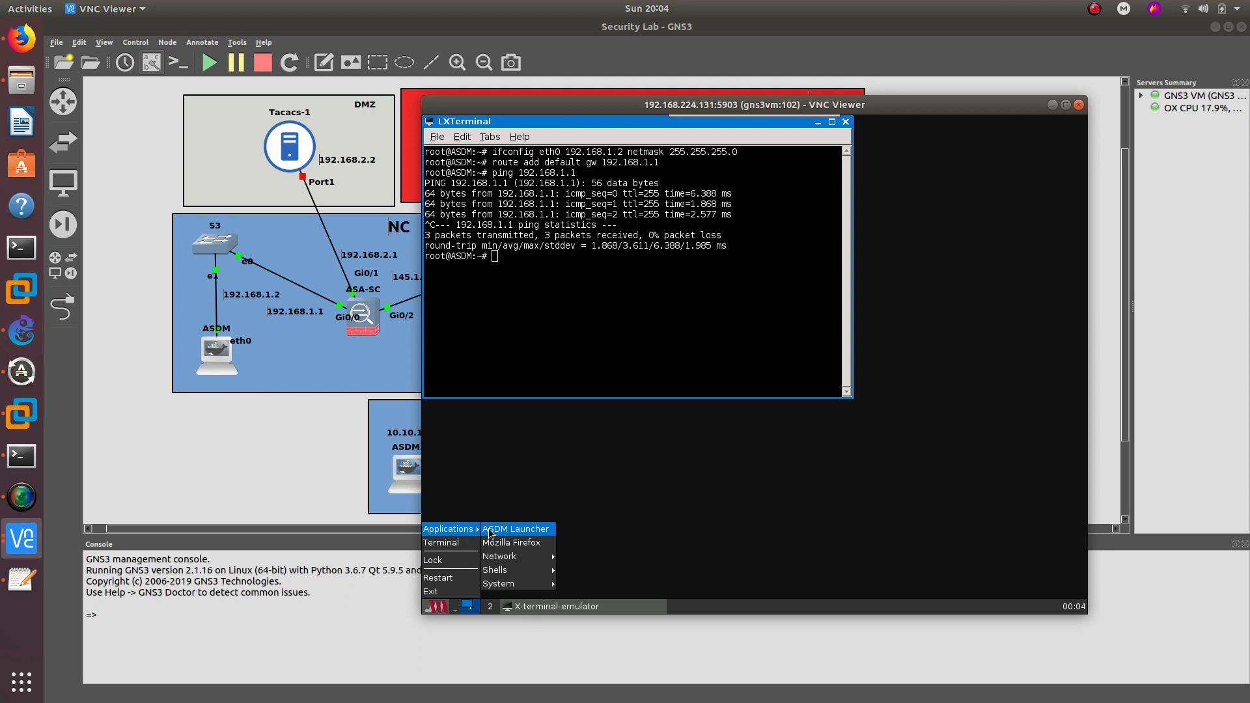
left_click(491, 531)
type("192.1")
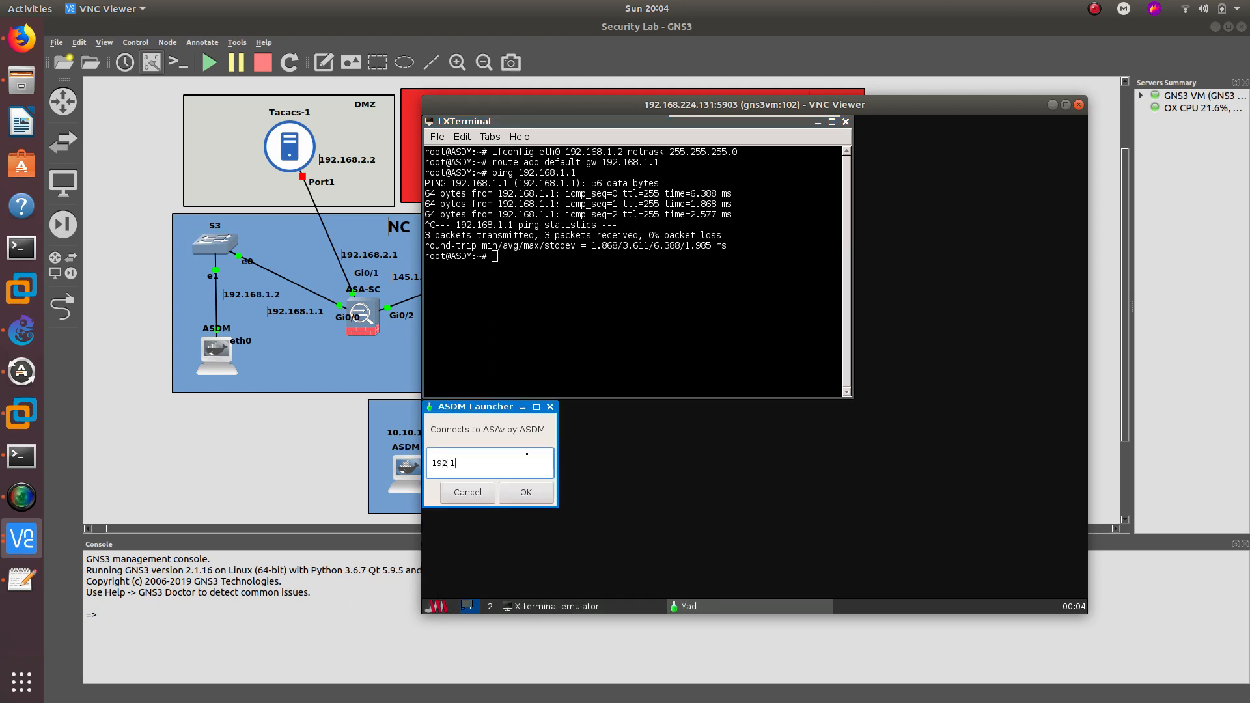
type("68.1.1")
key("Return")
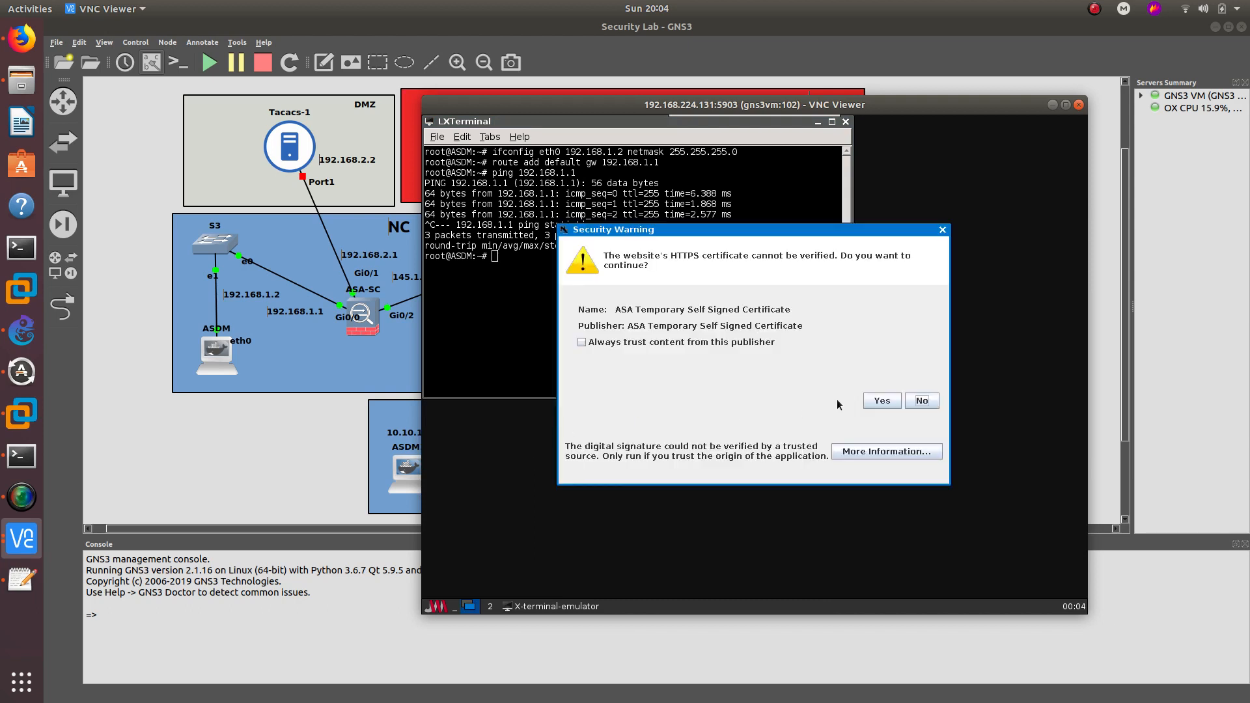
left_click(675, 345)
left_click(882, 400)
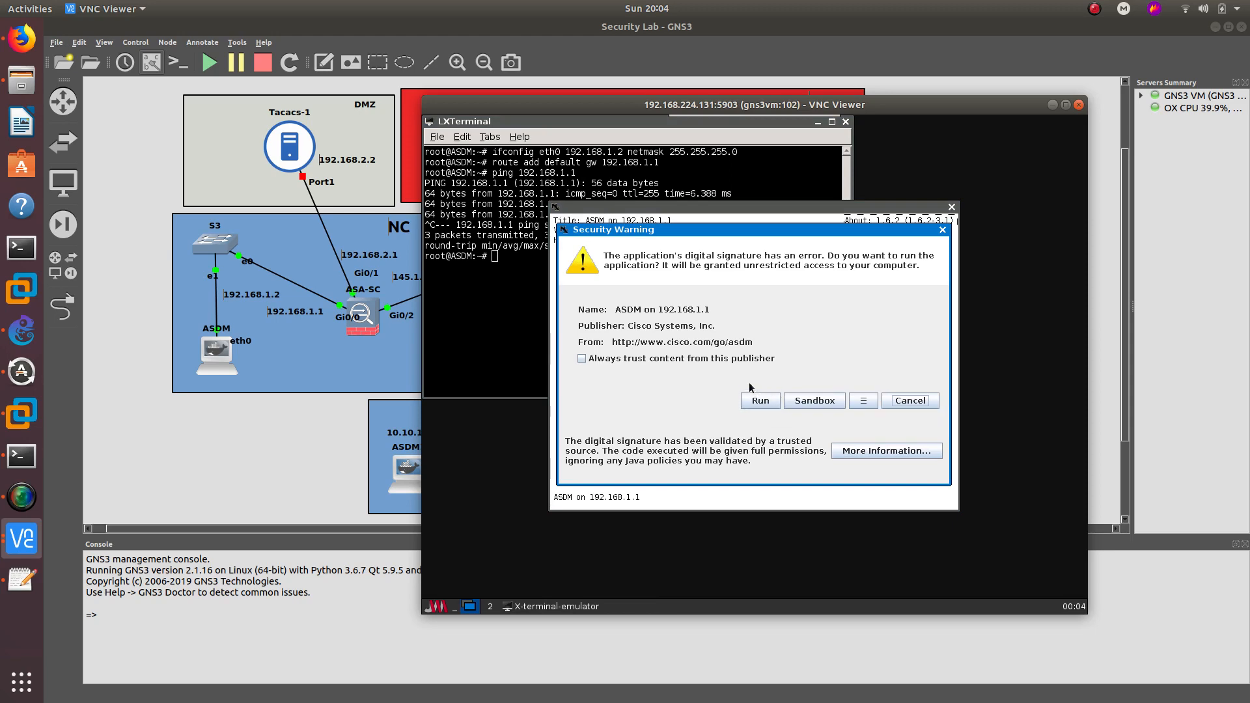
left_click(760, 400)
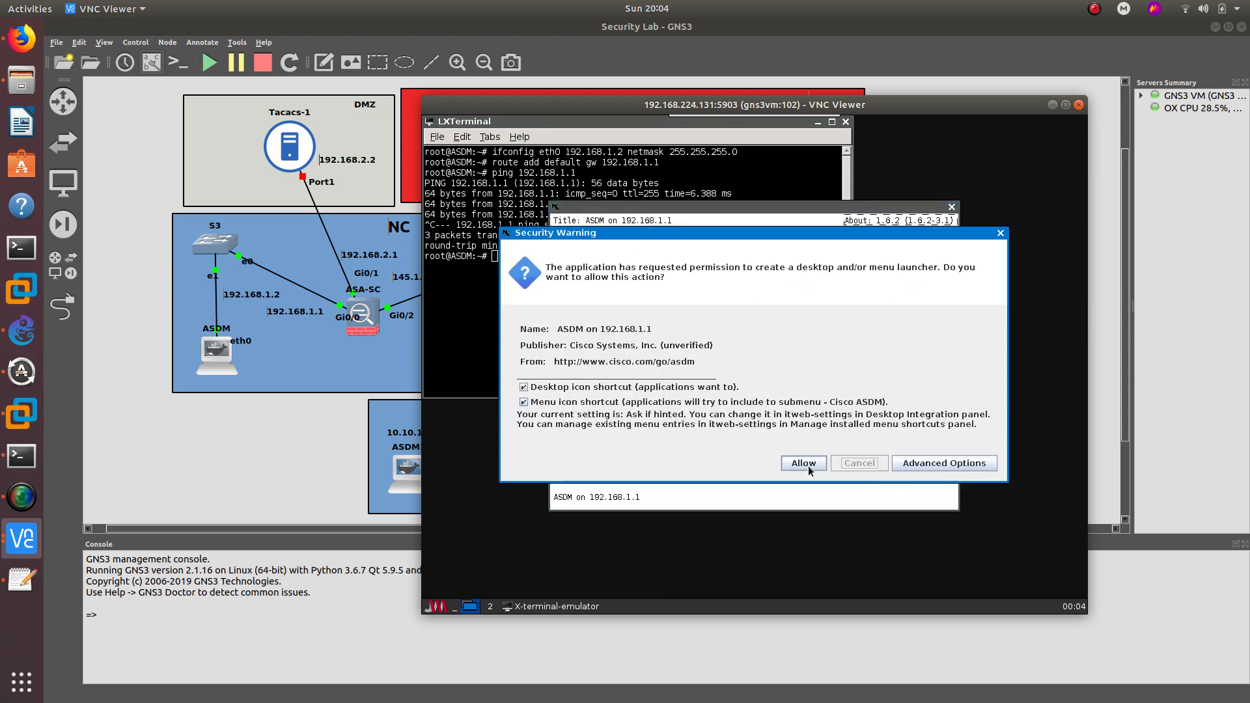
left_click(803, 463)
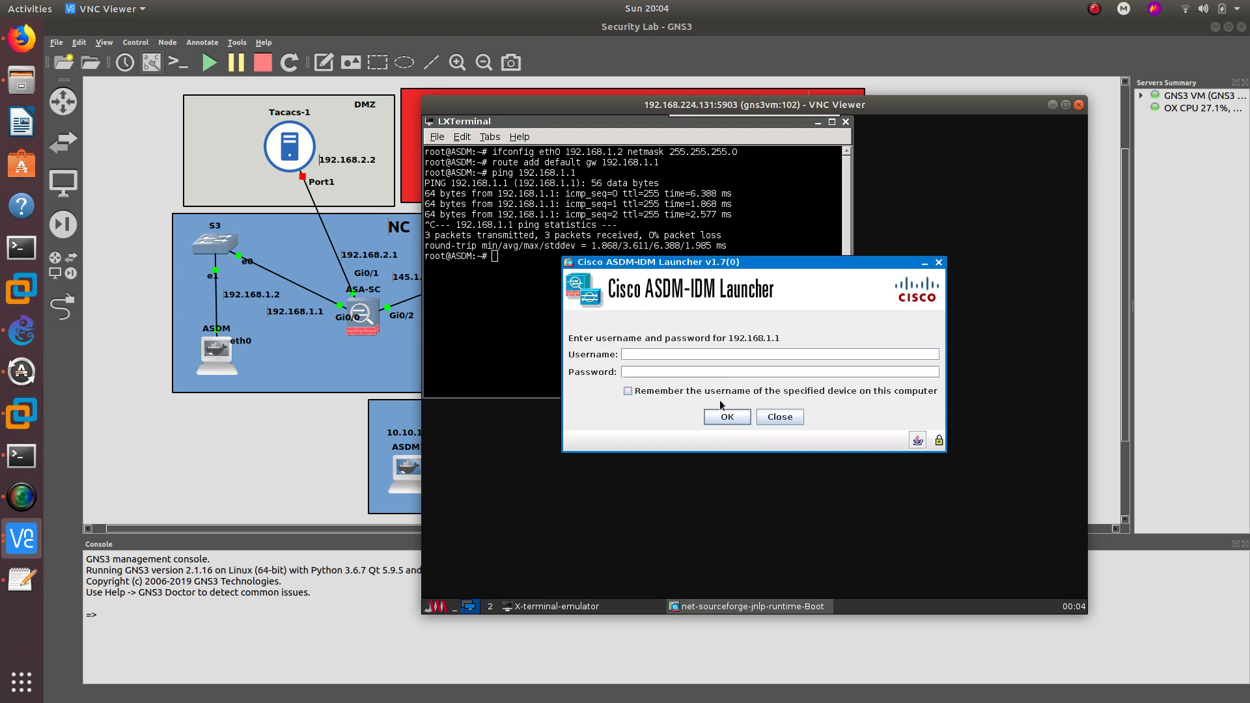
left_click(734, 417)
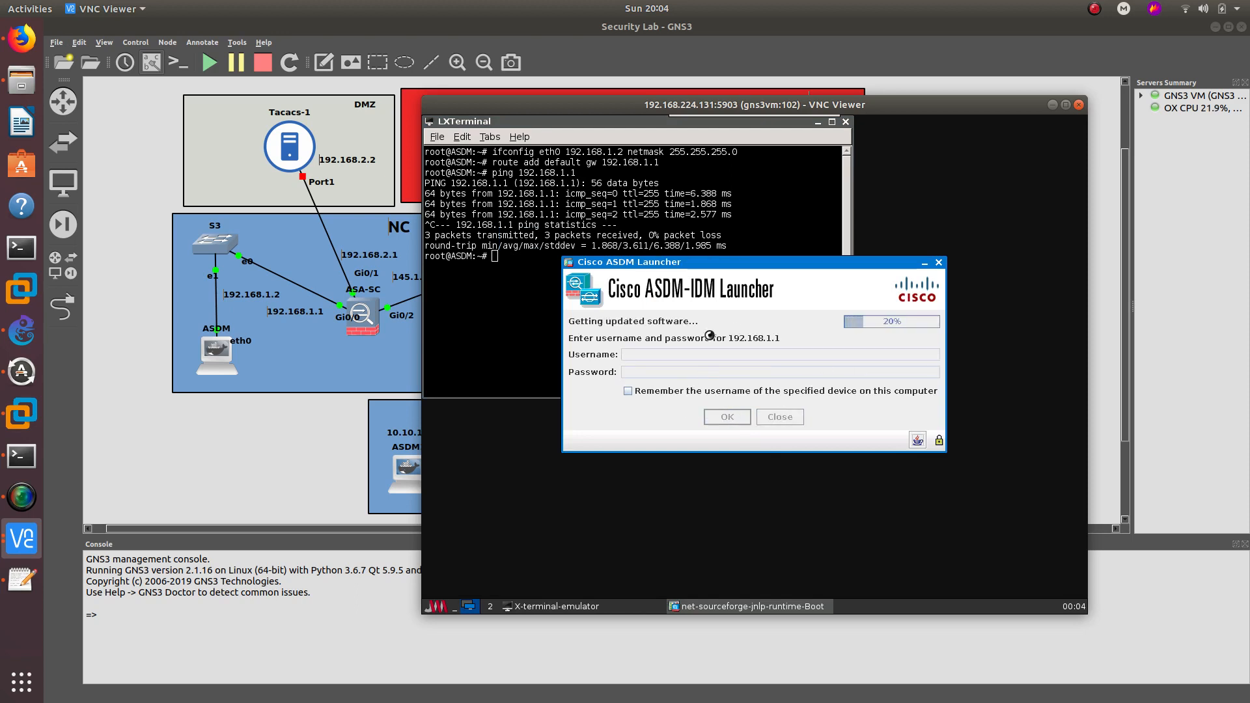
- Dismiss the unlicensed ASAv notice and hide the remote desktop windows to reveal the topology
left_click(517, 273)
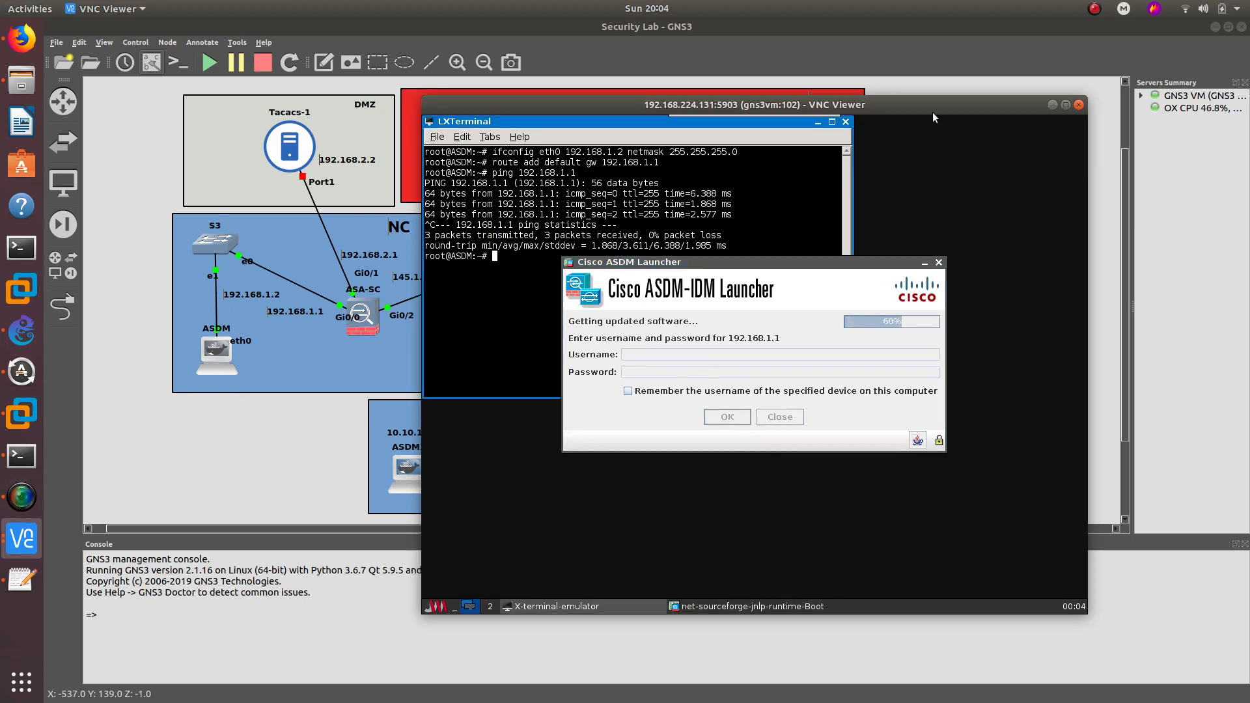
left_click(26, 539)
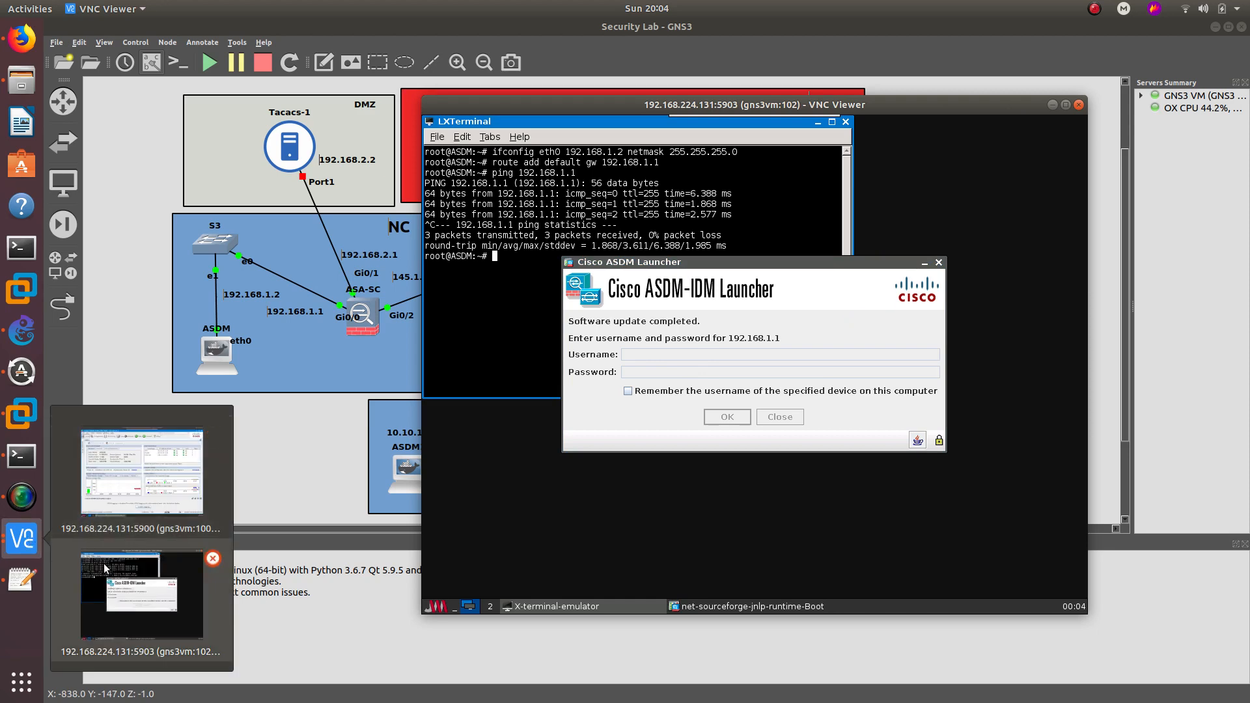
left_click(127, 529)
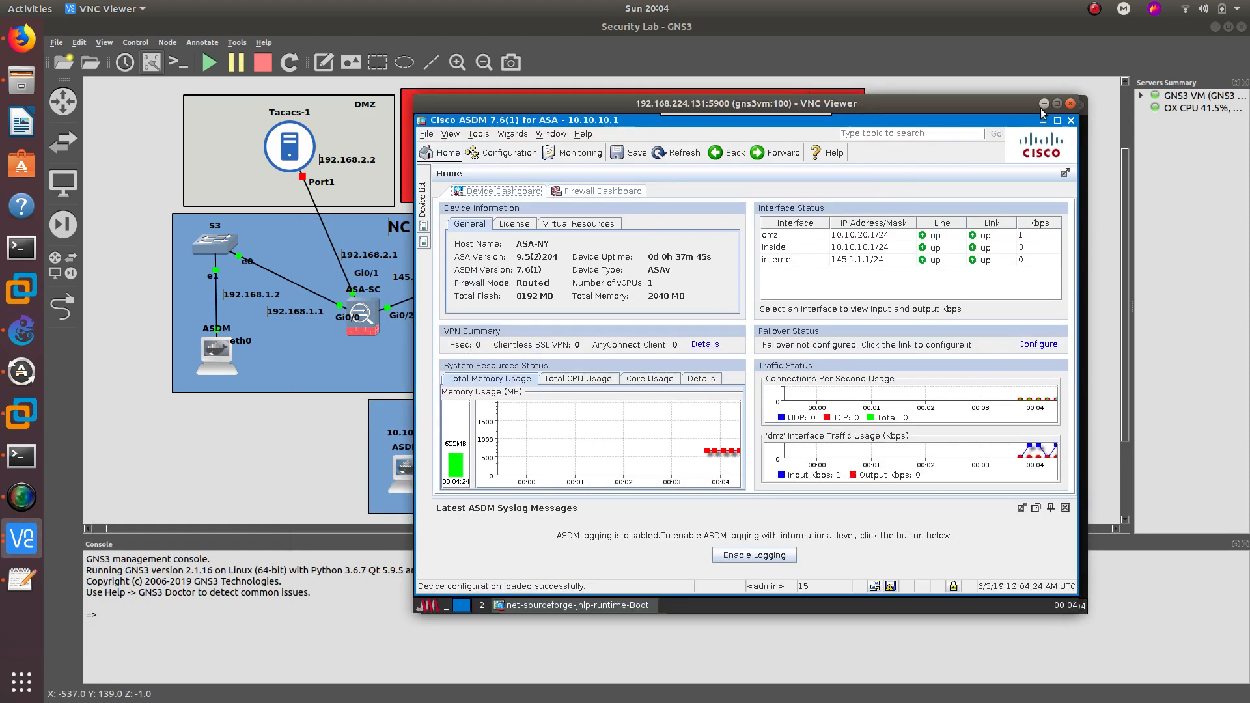
left_click(1042, 105)
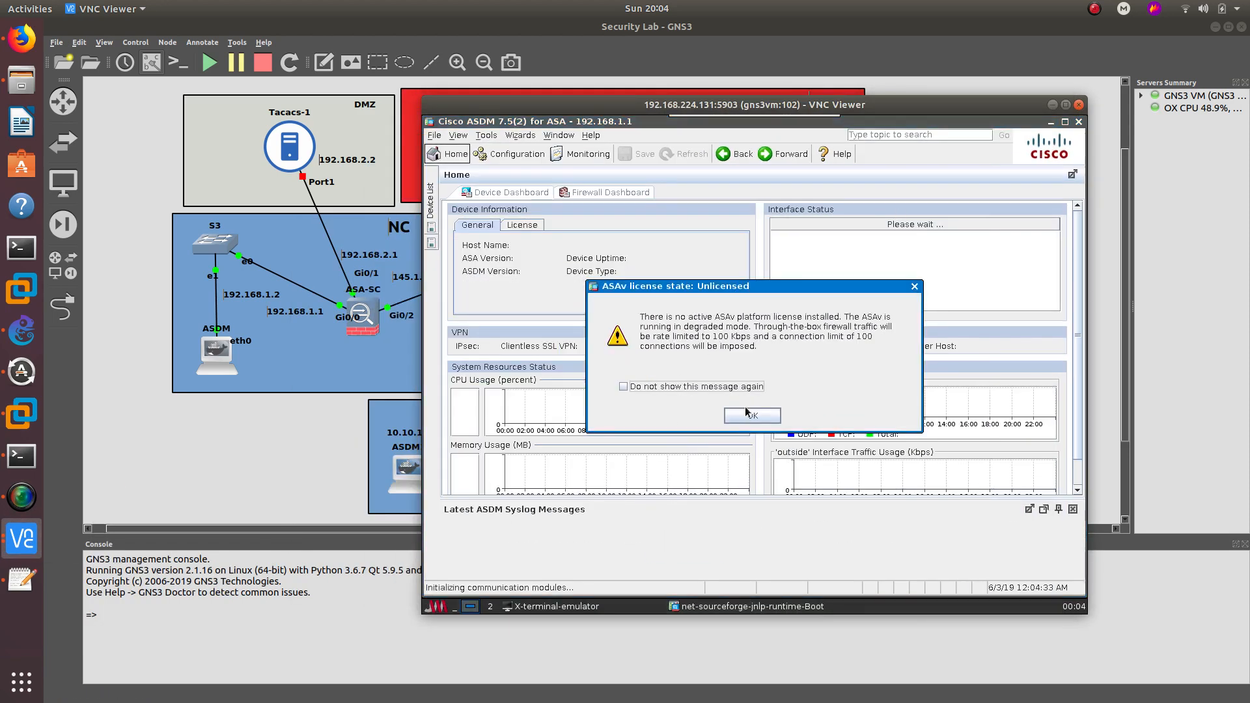
left_click(744, 413)
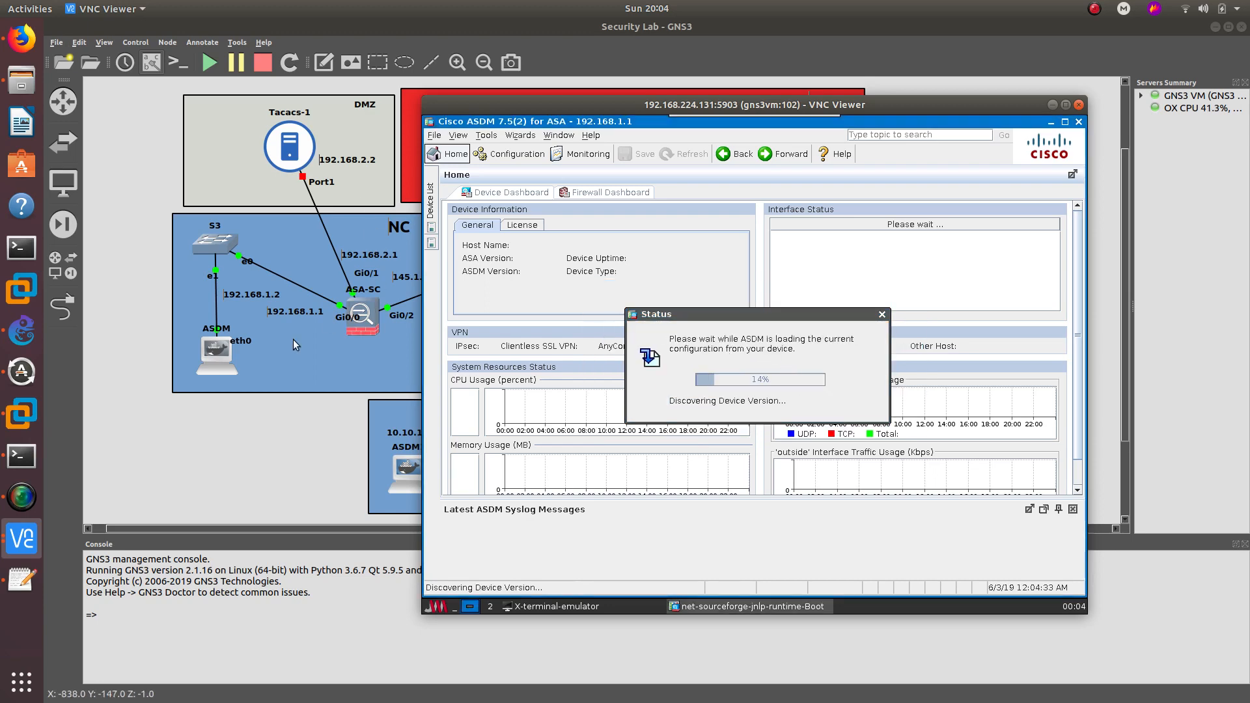
left_click(1054, 105)
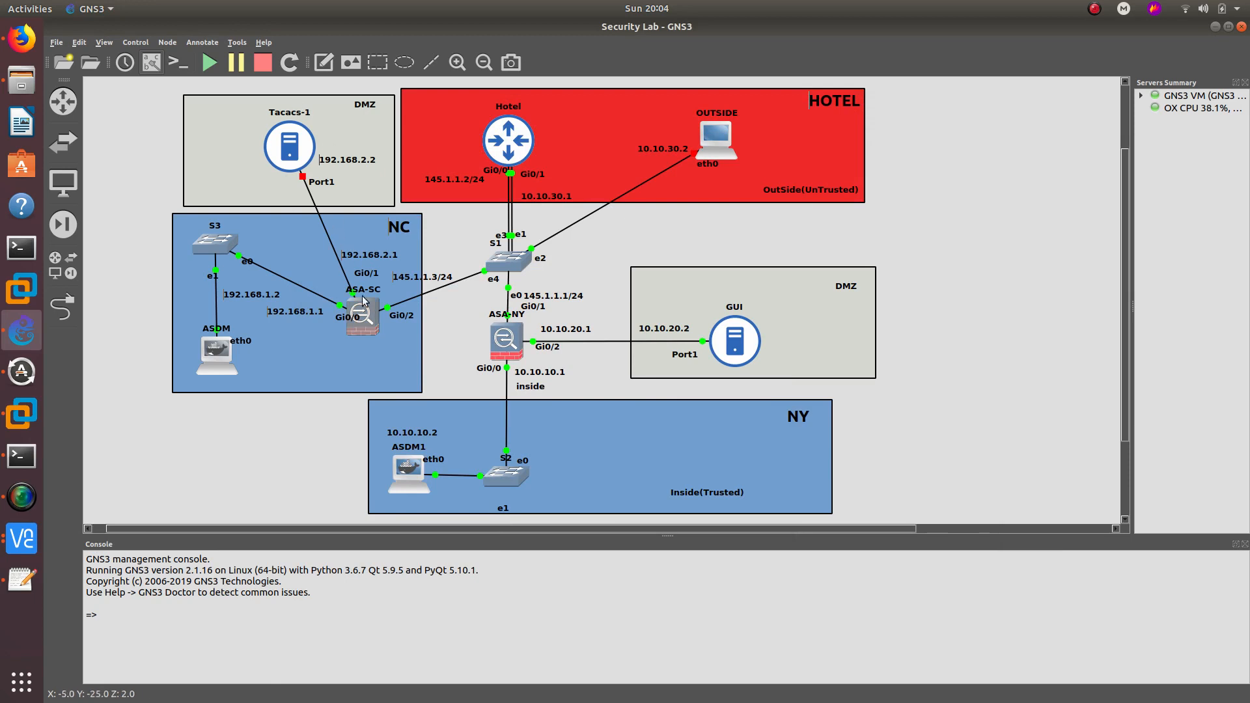
- Start the Tacacs-1 server and bring the console-session terminal forward
right_click(285, 143)
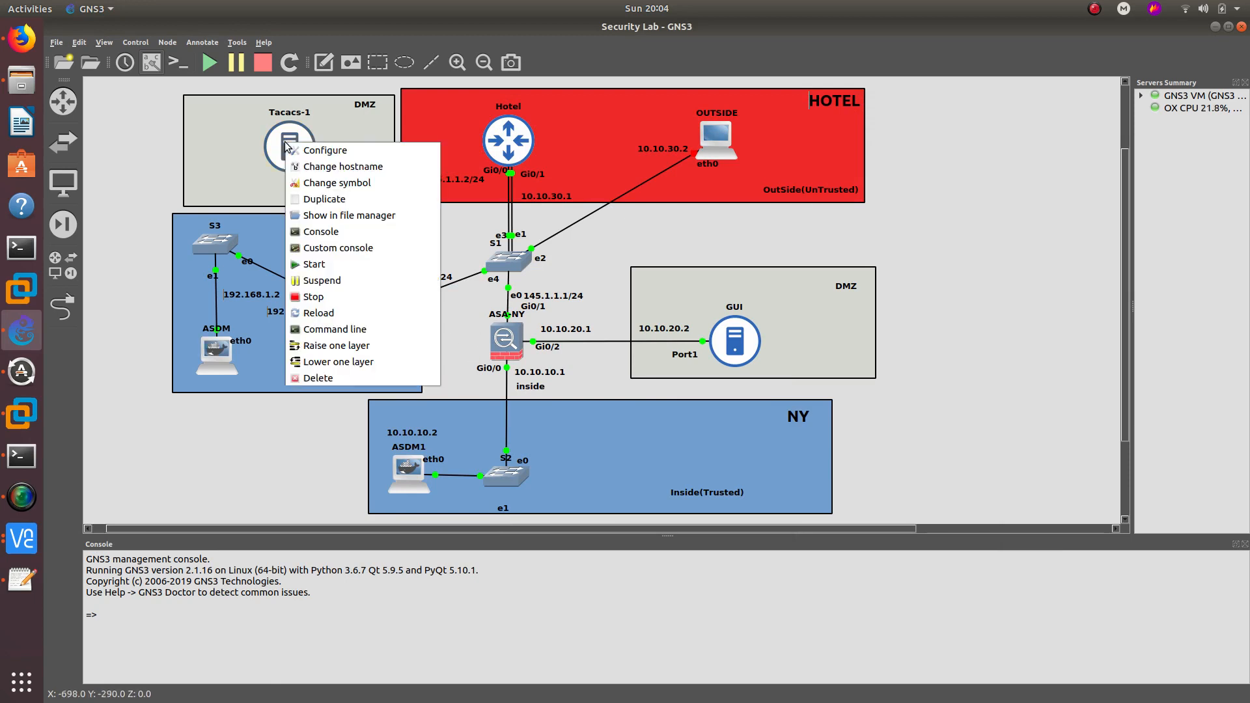
left_click(316, 263)
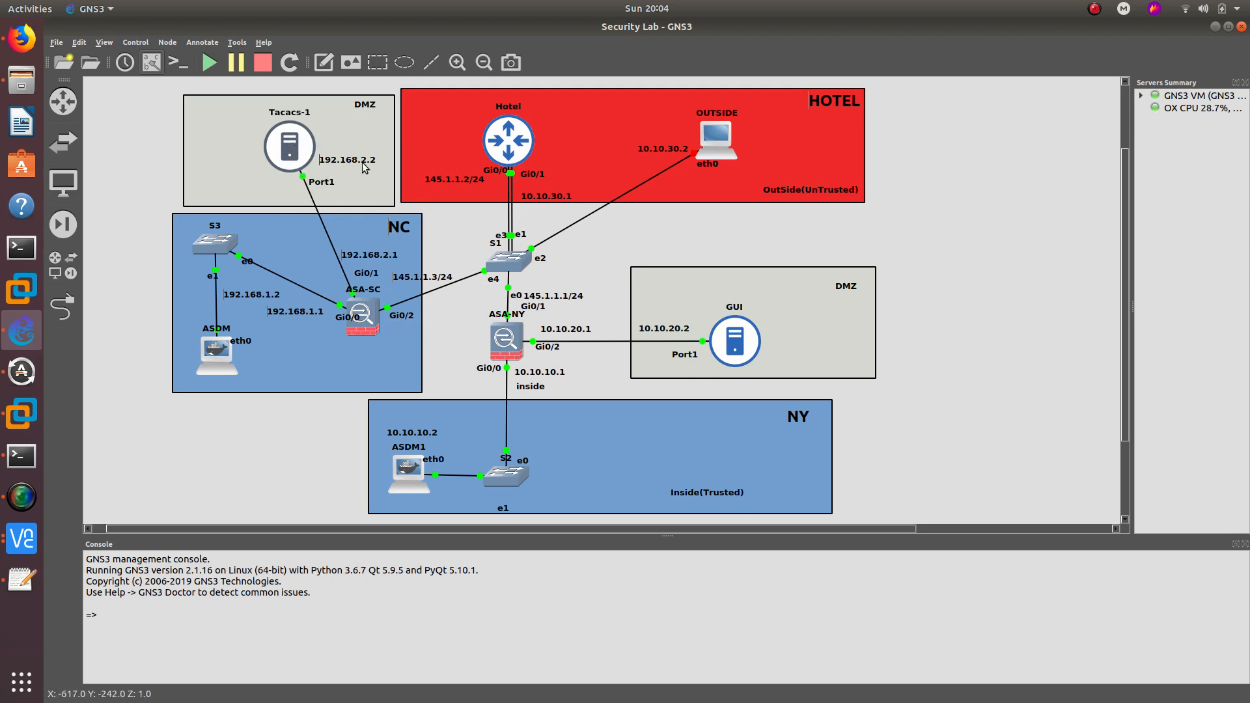
left_click(11, 552)
left_click(138, 370)
left_click(22, 456)
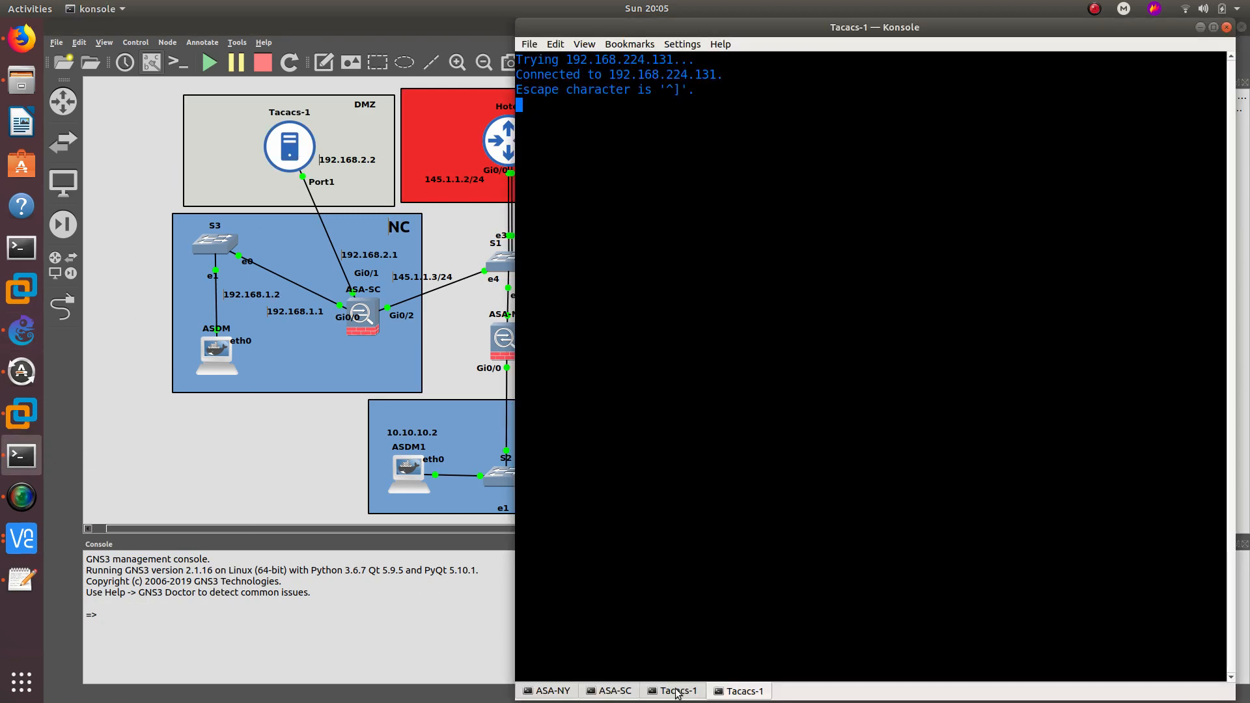
- Close both Tacacs-1 console tabs in Konsole, keeping the ASA-NY and ASA-SC sessions
right_click(734, 694)
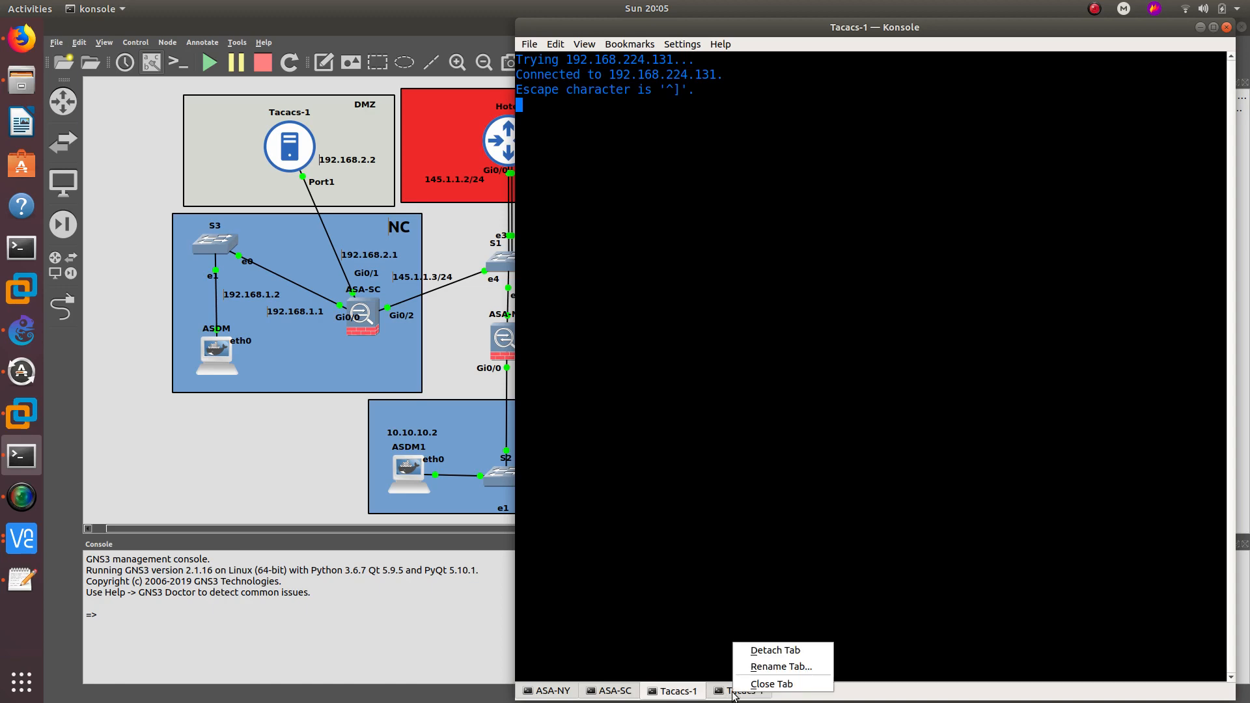
left_click(756, 682)
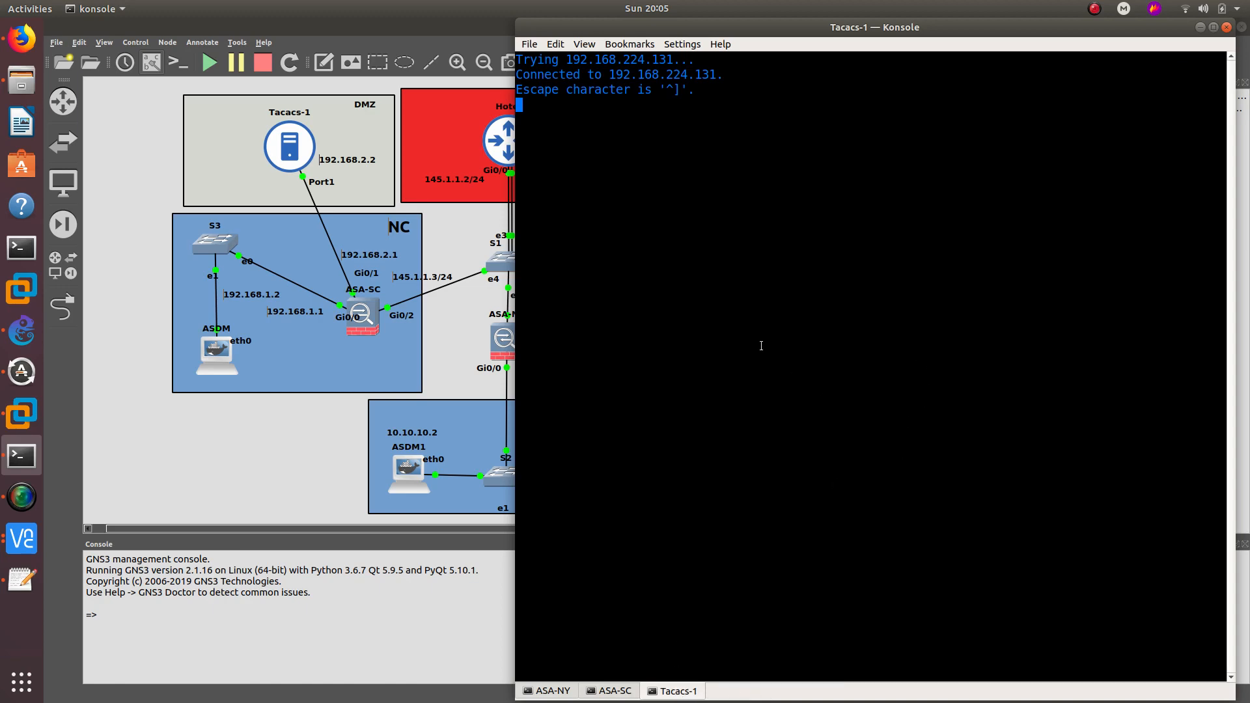
right_click(691, 695)
left_click(710, 681)
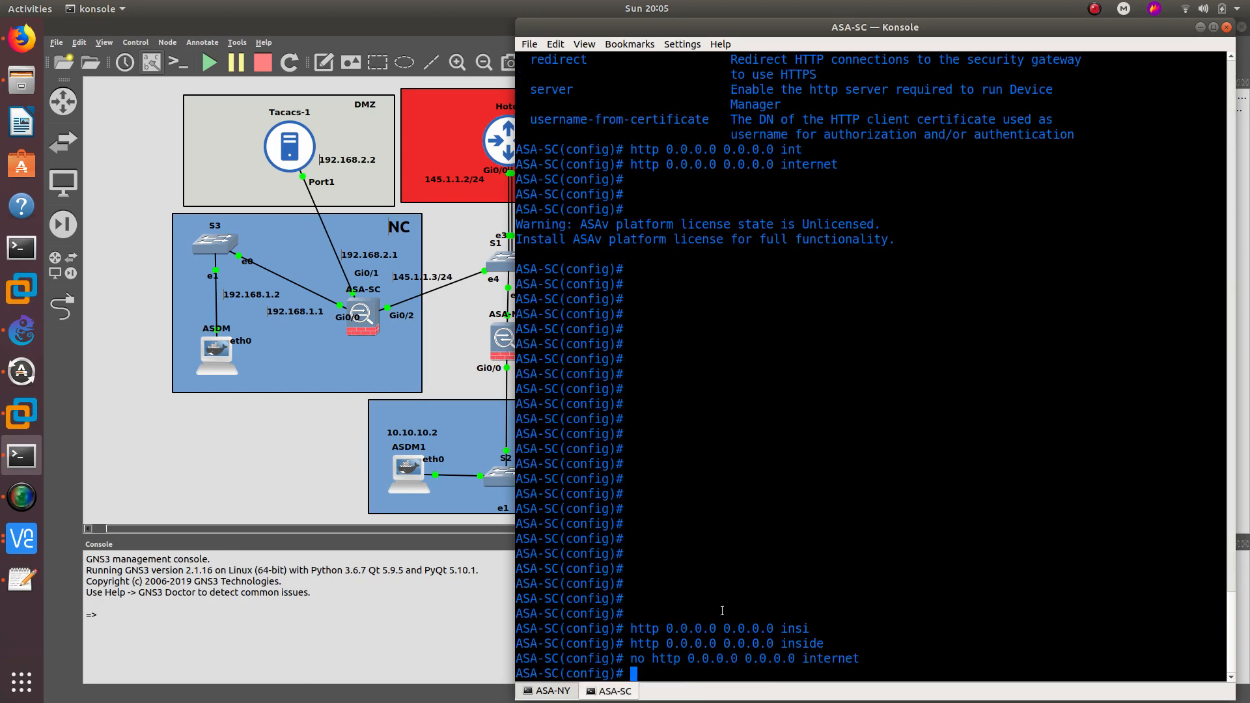
- Set Tacacs-1's console type to vnc and dismiss the refused-connection error
left_click(1201, 26)
right_click(288, 155)
left_click(336, 163)
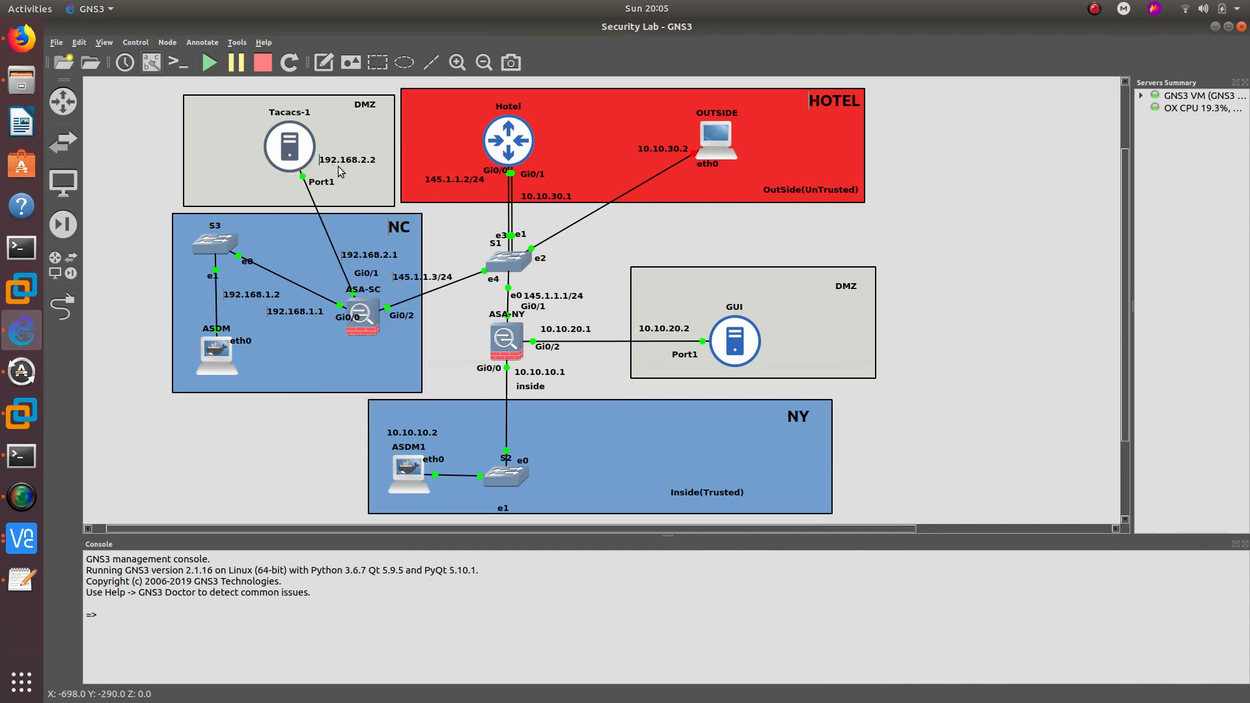
left_click(544, 337)
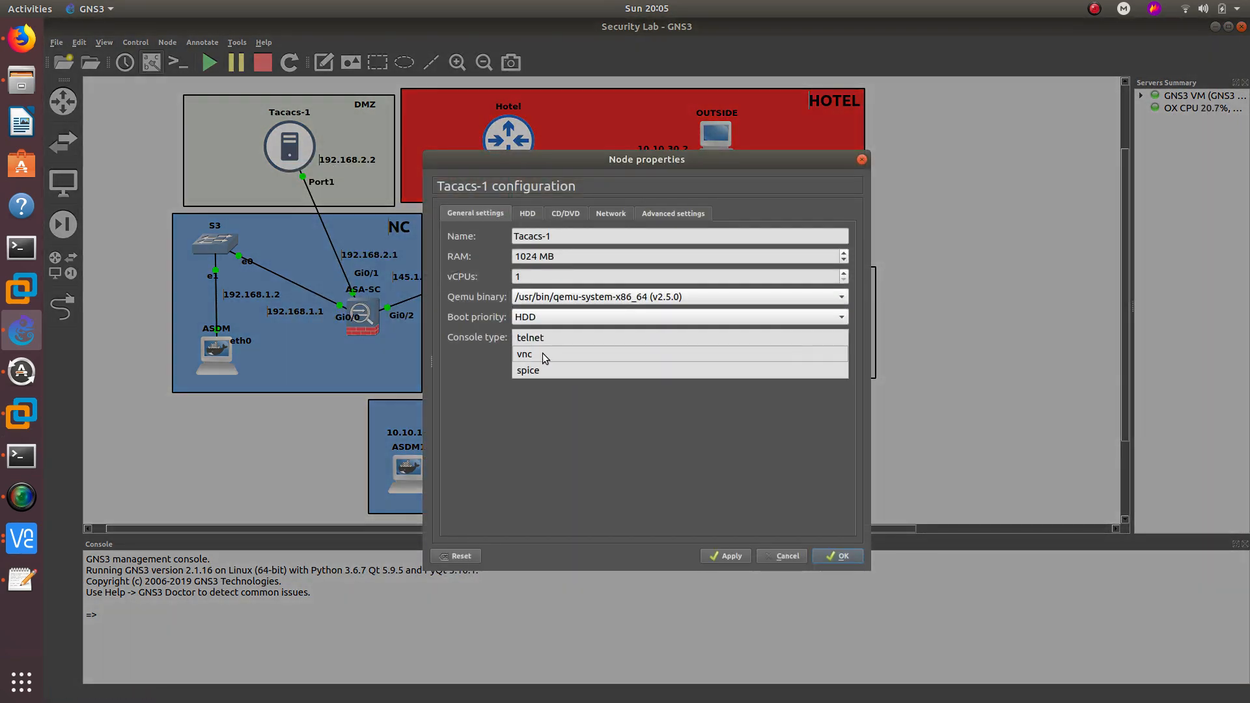
left_click(542, 355)
left_click(838, 555)
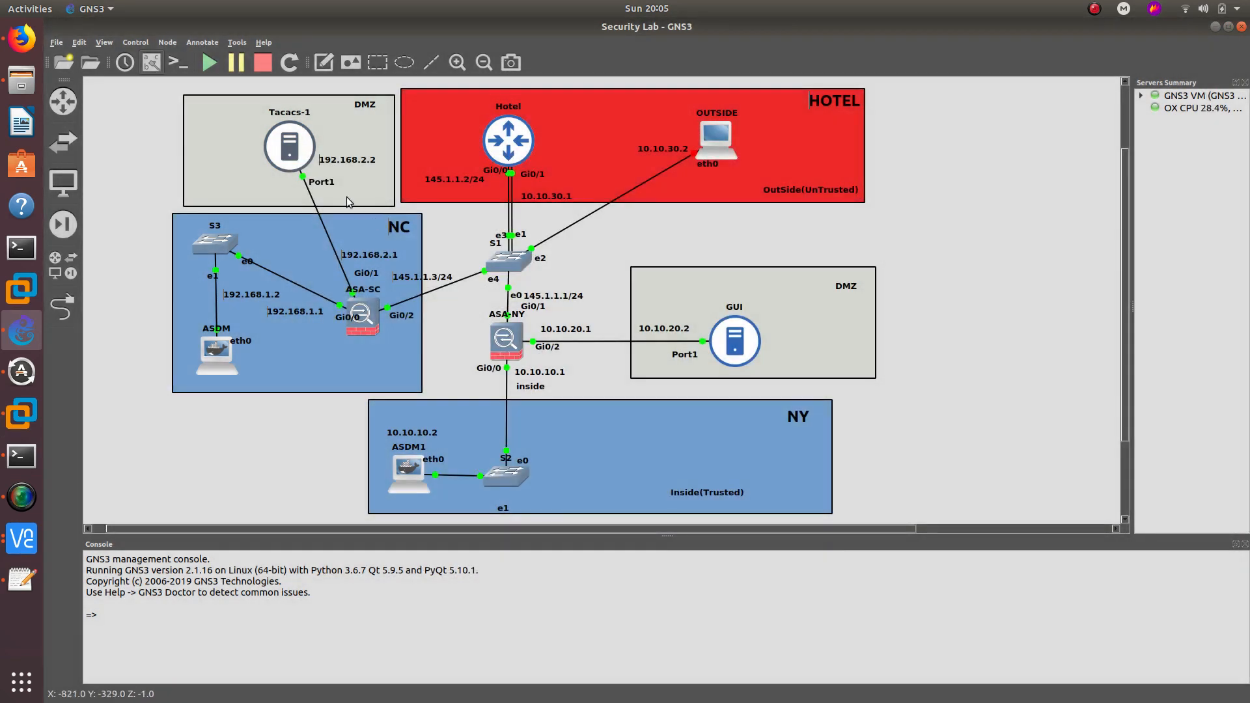
double_click(298, 150)
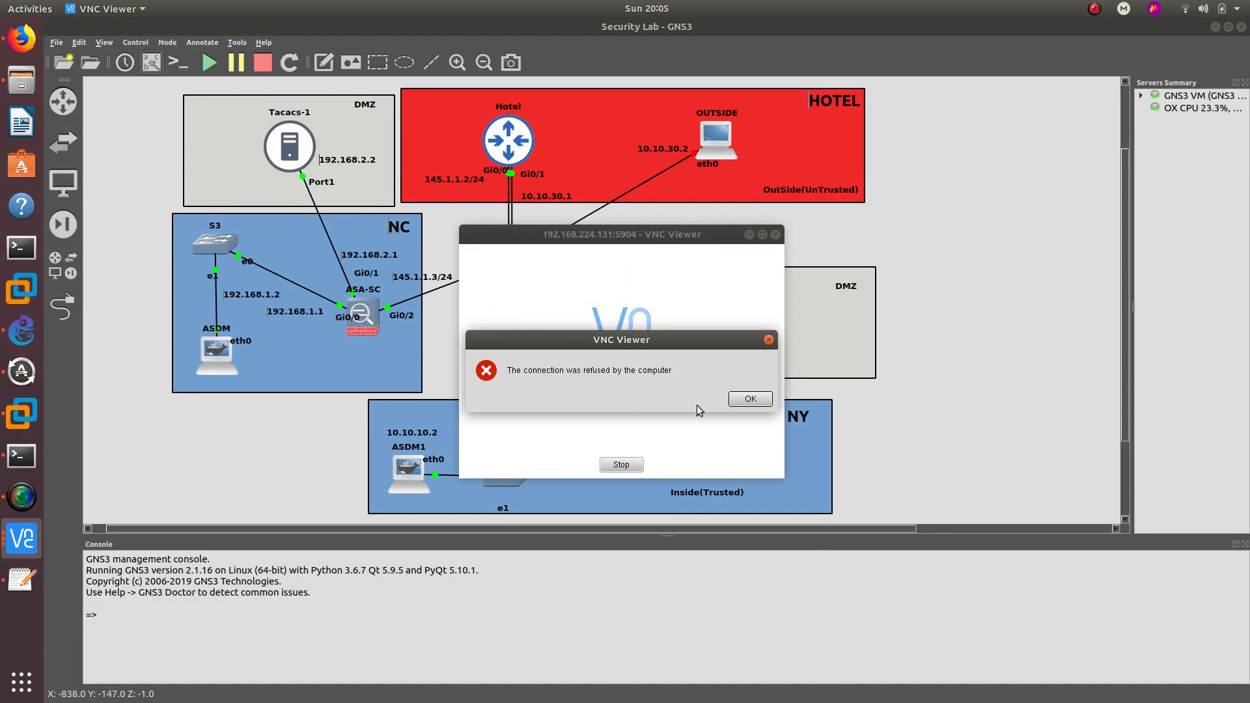
left_click(750, 399)
- Stop the Tacacs-1 server and start it again
right_click(281, 147)
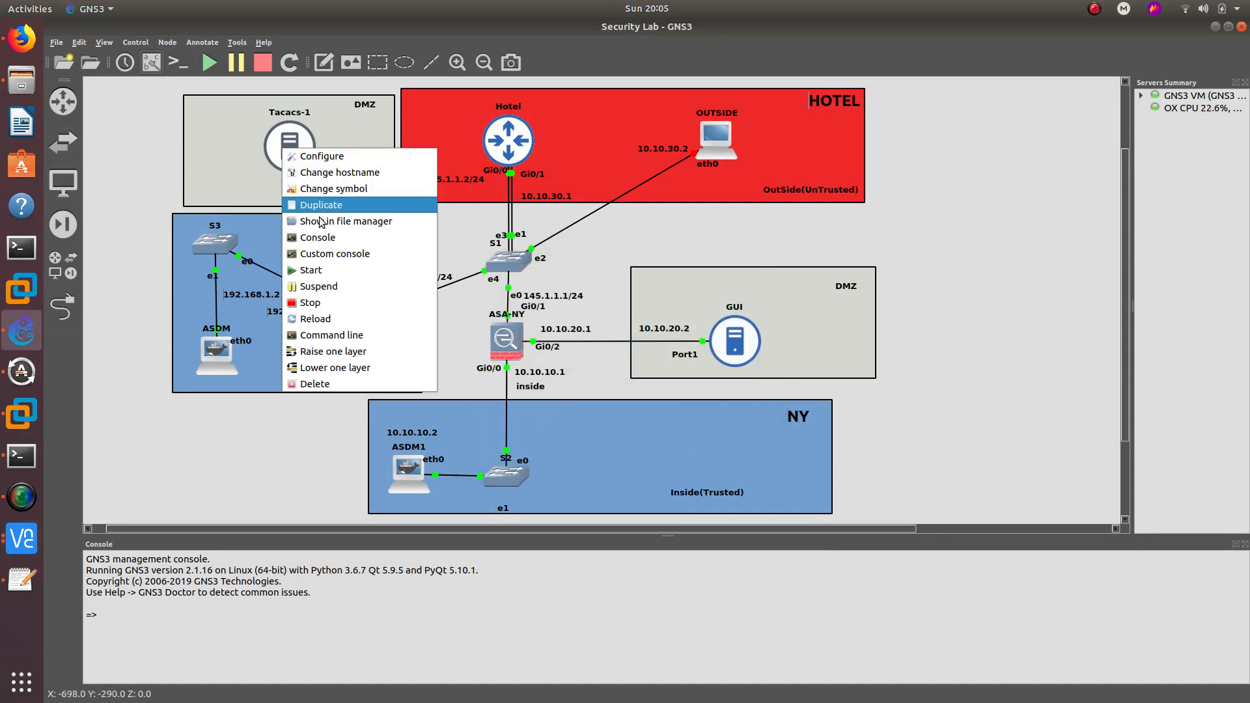
left_click(329, 301)
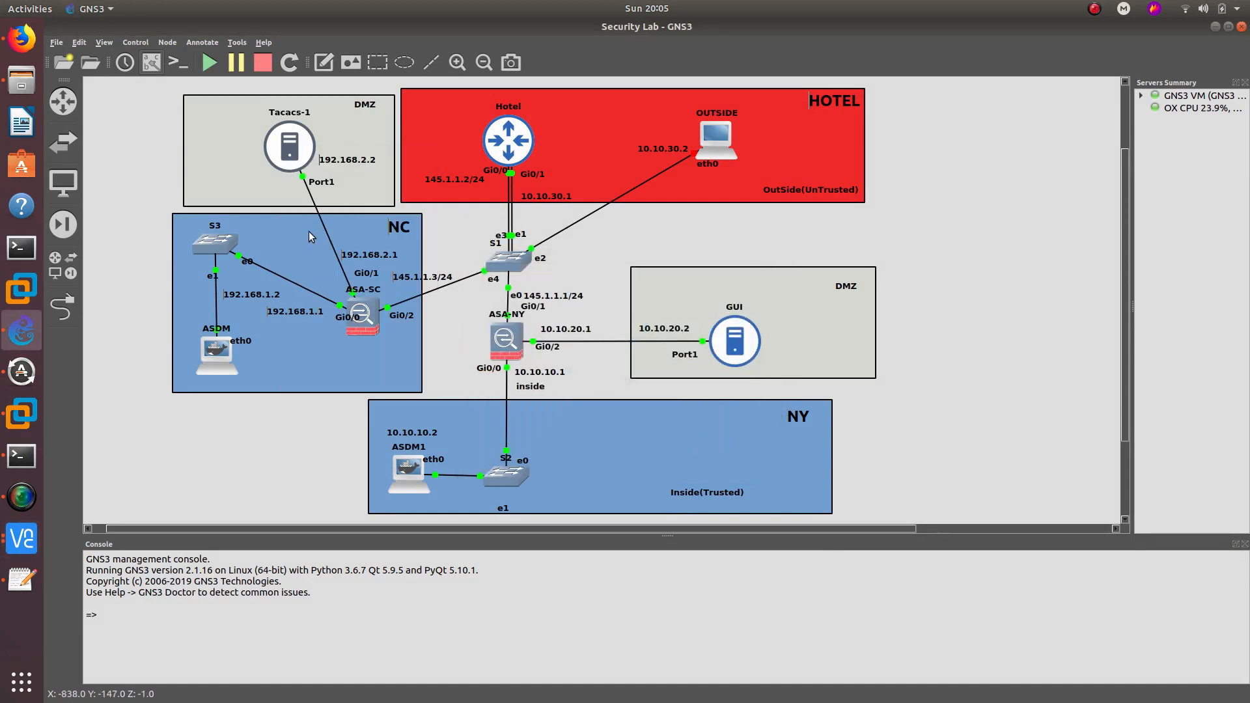
right_click(293, 147)
left_click(326, 301)
- Open Tacacs-1's VNC console past the unencrypted warning, then quit all console viewer windows
double_click(292, 145)
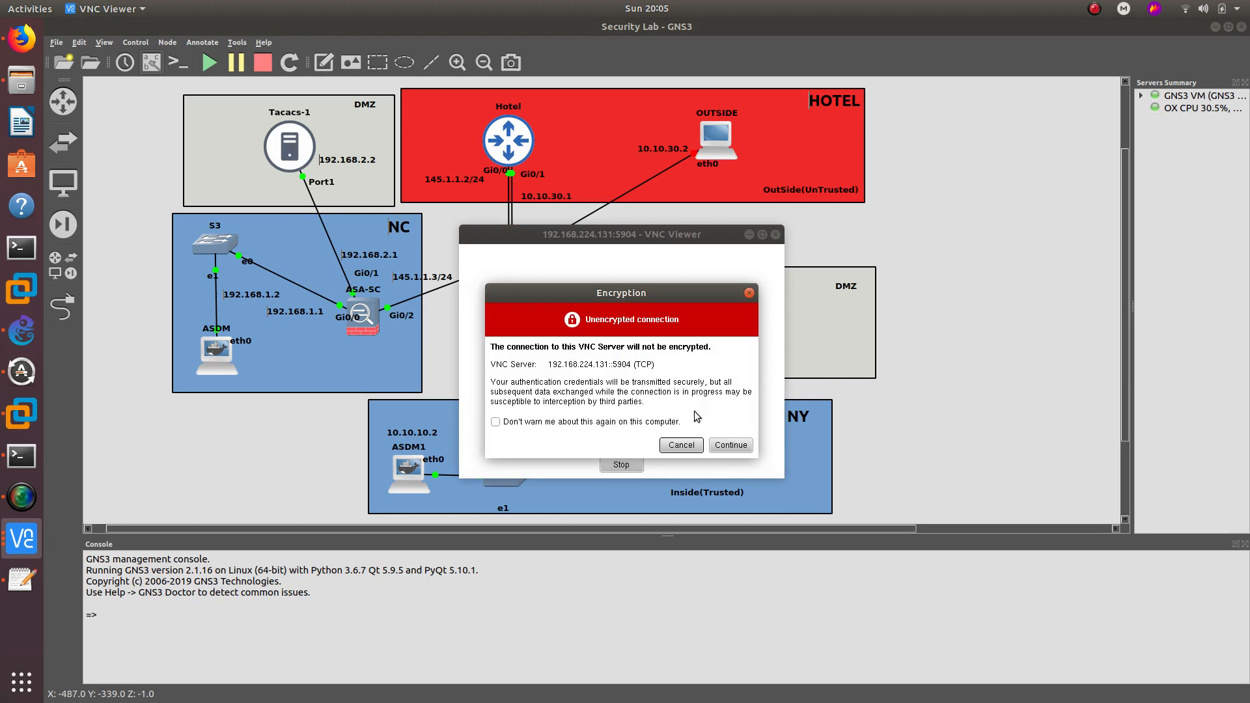
left_click(717, 449)
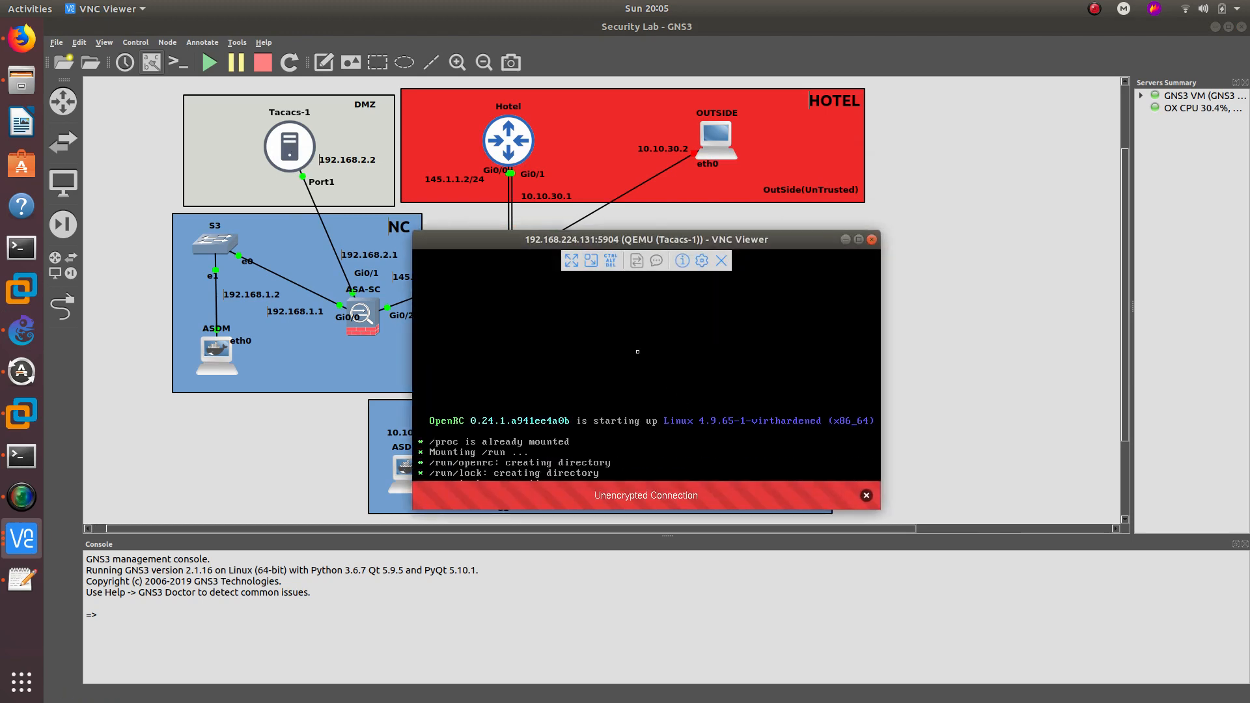
left_click(213, 451)
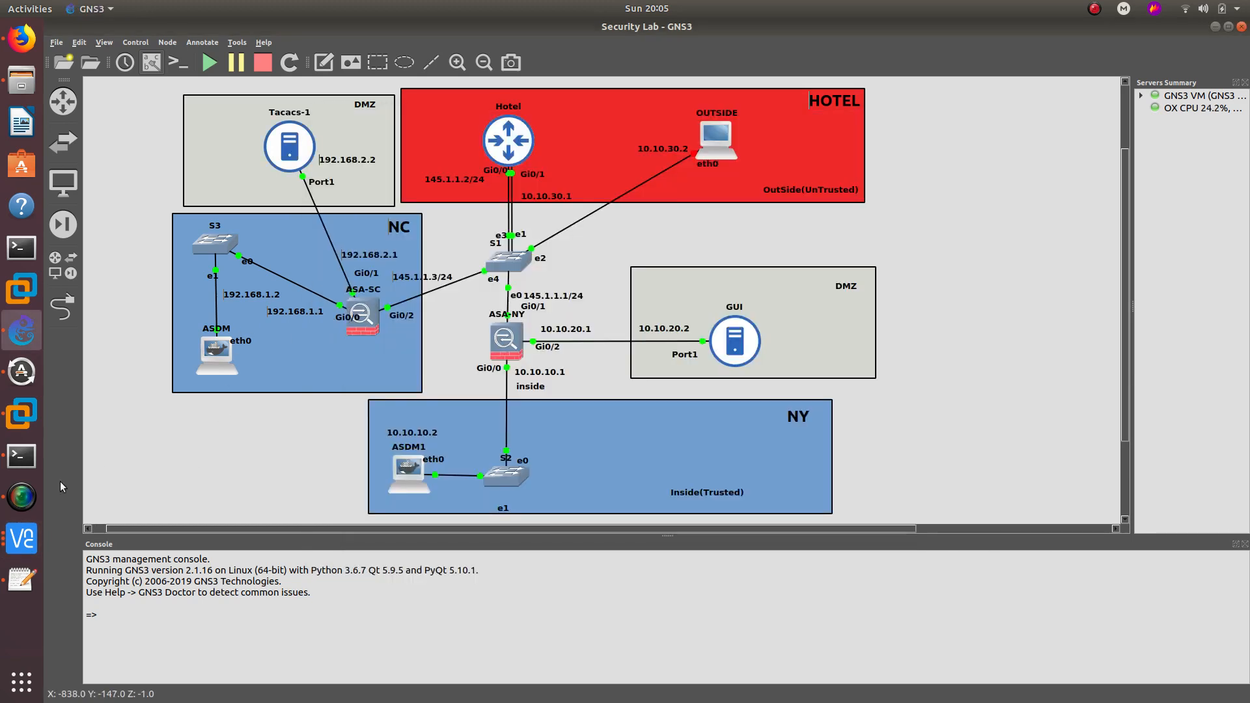
right_click(22, 538)
left_click(86, 610)
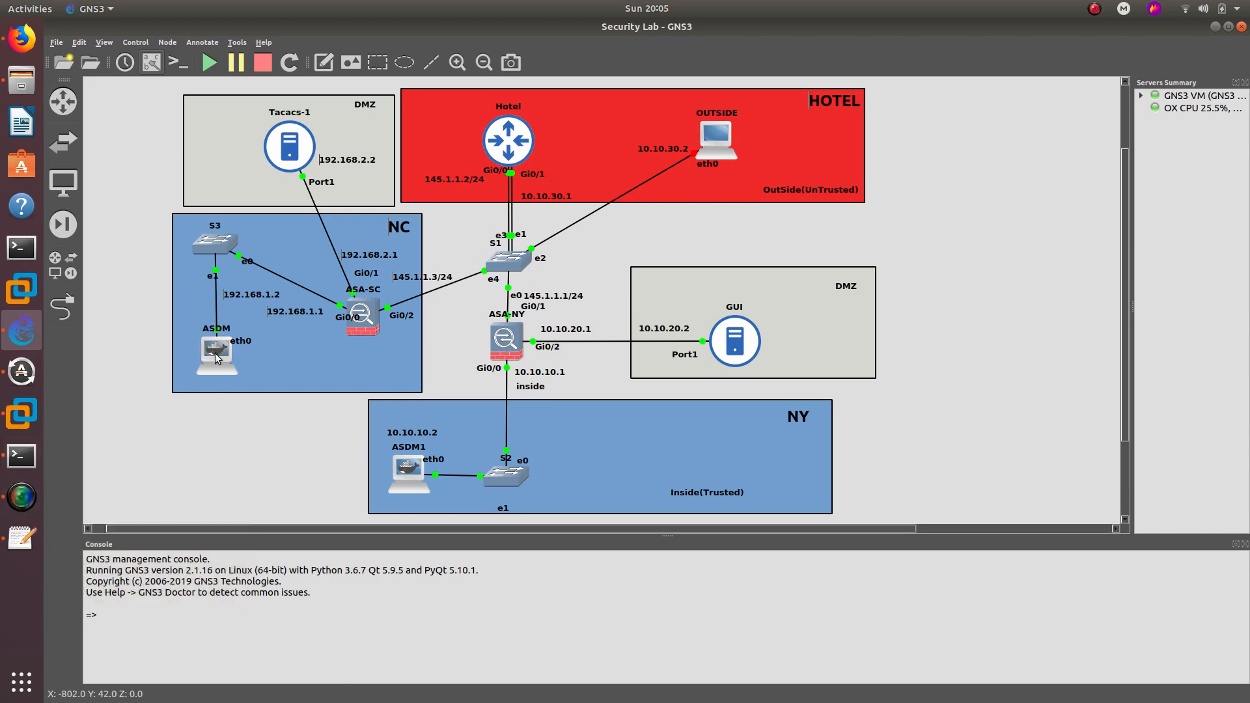
- Rename host ASDM to ASDM-SC and host ASDM1 to ASDM1-NY
double_click(217, 329)
key("Right")
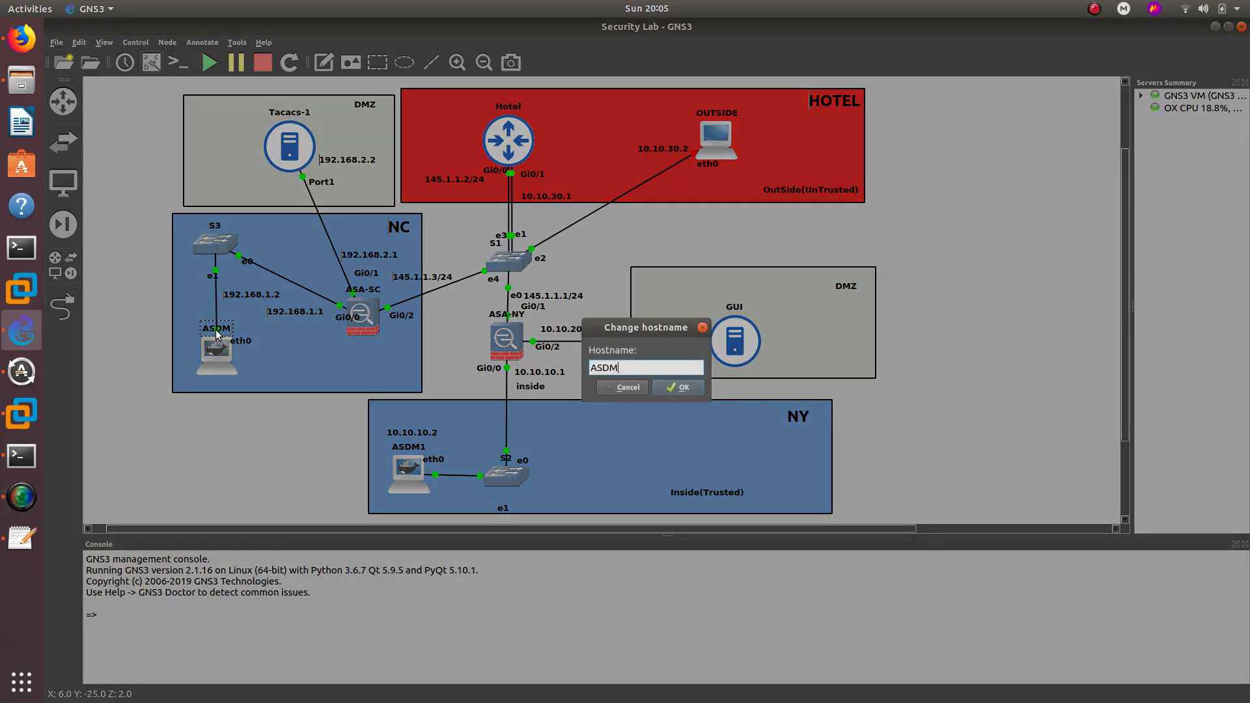
type("-SC")
key("Return")
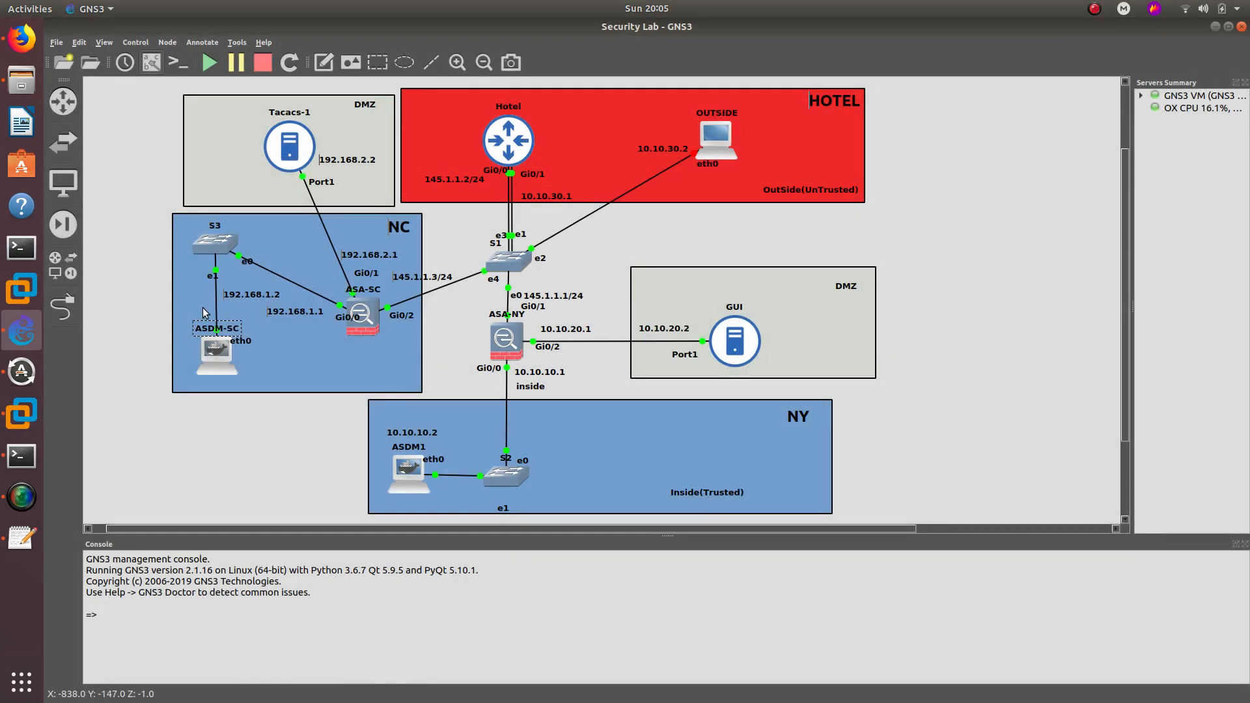
double_click(413, 448)
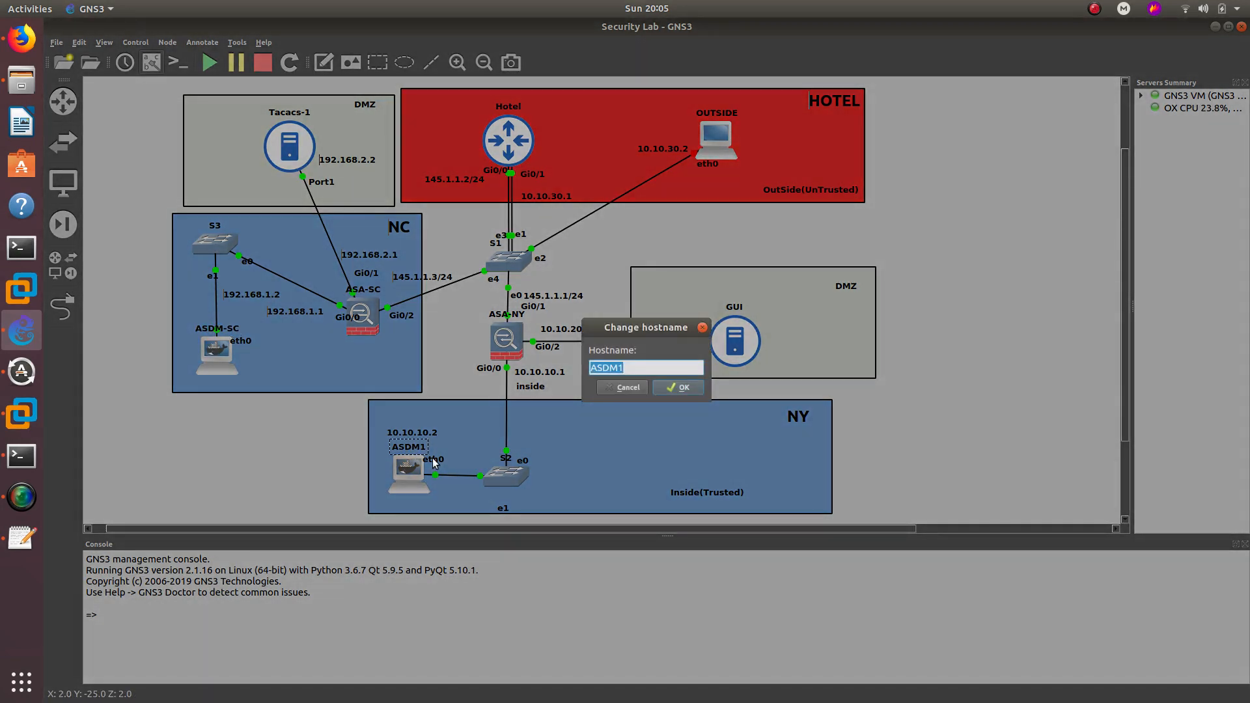
key("Right")
type("-NY")
key("Return")
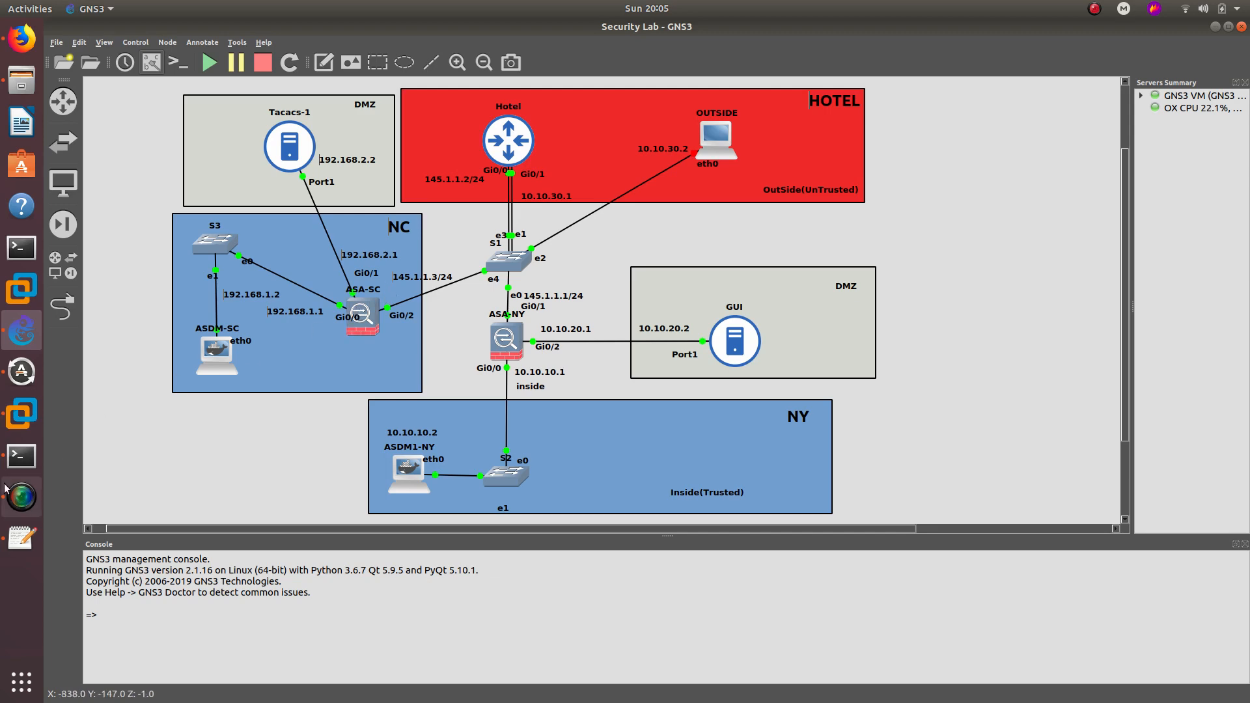
- Open the Tacacs-1 VNC console, log in as root, and begin an ifconfig eth0 command
double_click(288, 144)
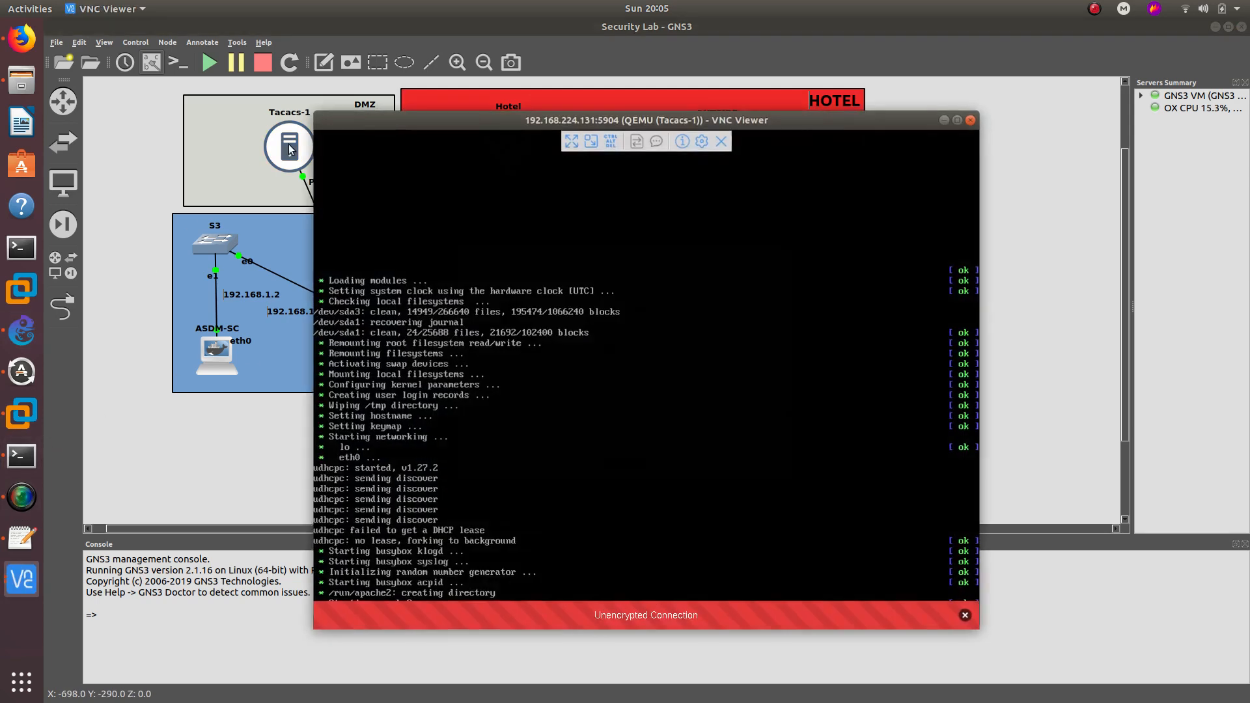
left_click_drag(532, 127, 746, 107)
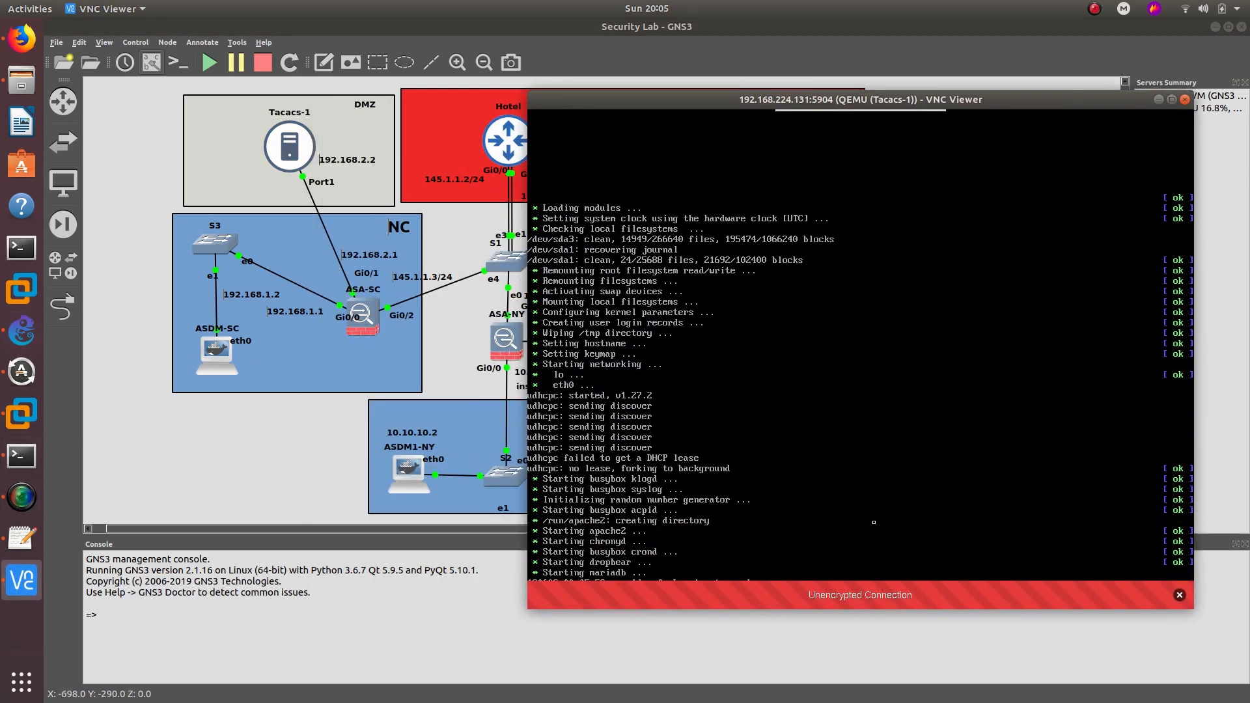
type("ro")
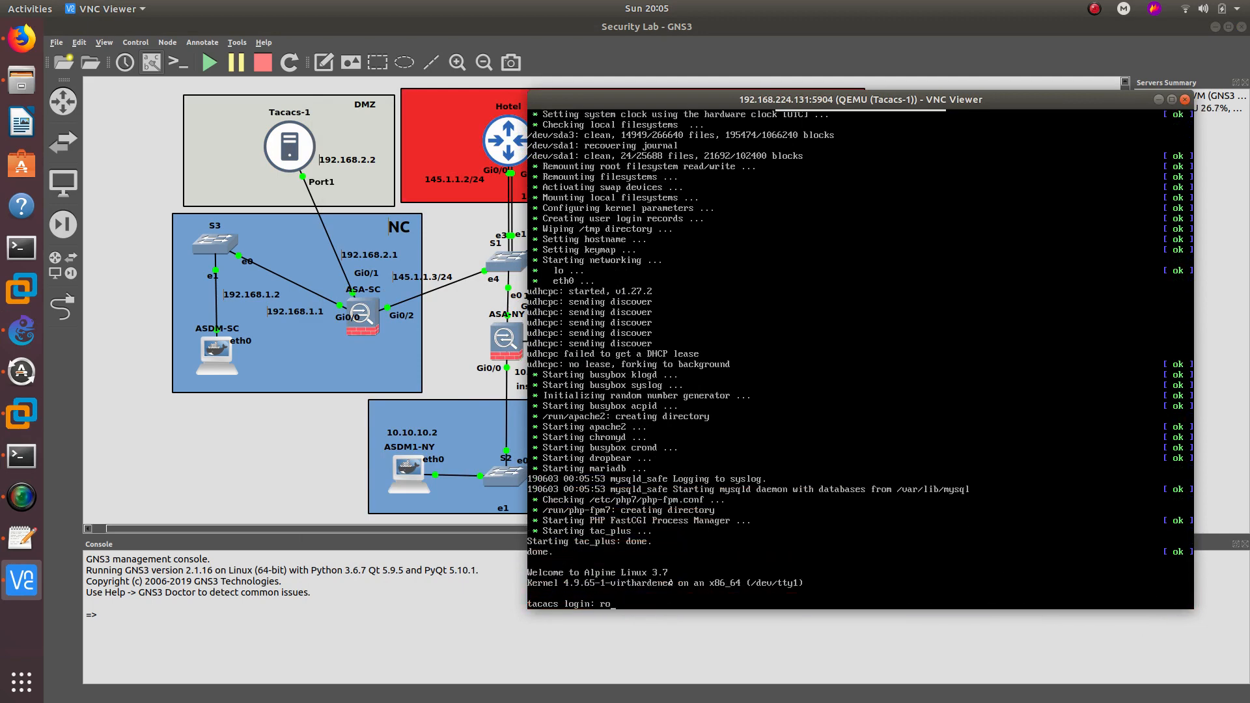
type("ot")
key("Return")
key("Return")
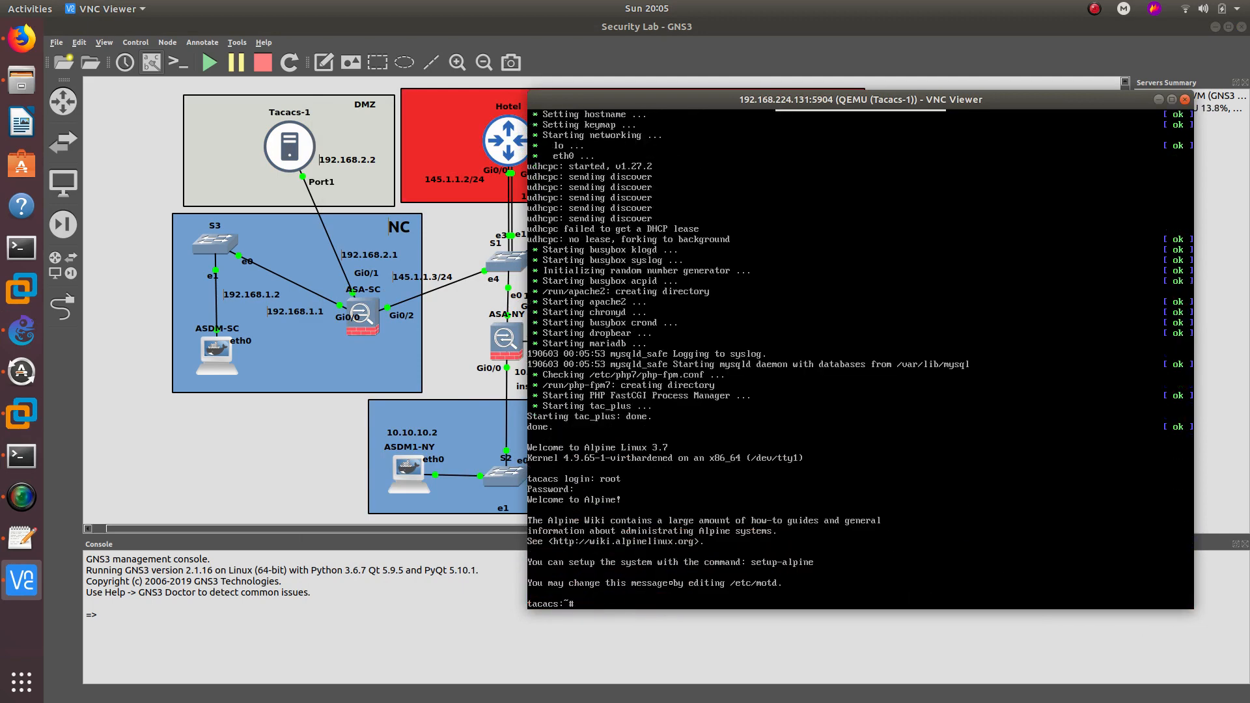
type("ifconfi")
type("g eth")
type("0 192.16")
- Give Tacacs-1's eth0 address 192.168.2.2 with netmask 255.255.255.0
type("8.2")
type(".2")
type(" nem")
type("mask 255.255.255.0")
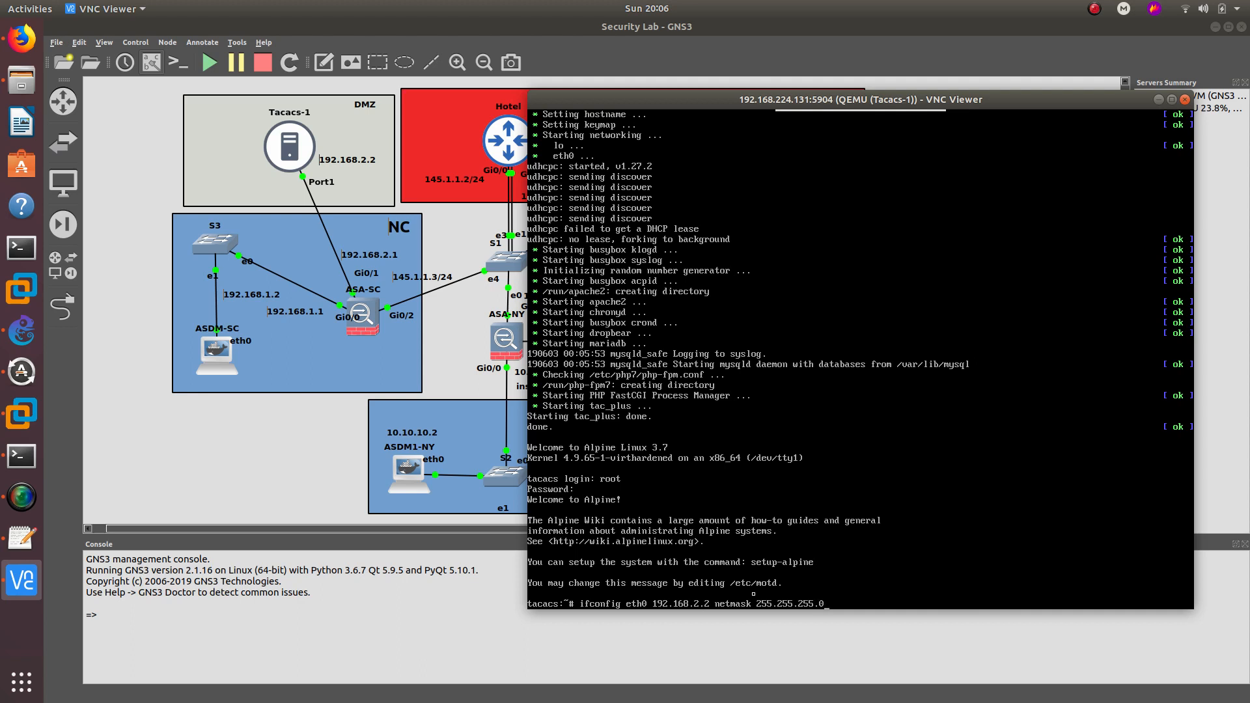
key("Return")
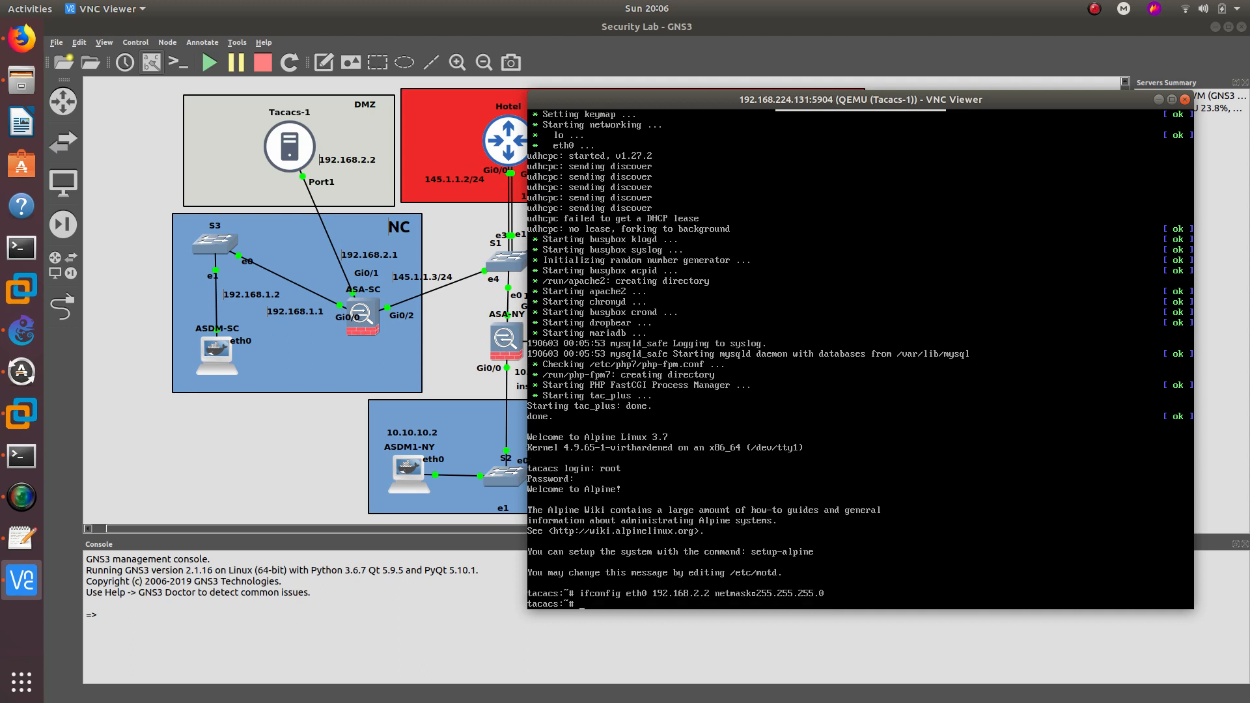
type("route add droute add default gw 192.168.2.1")
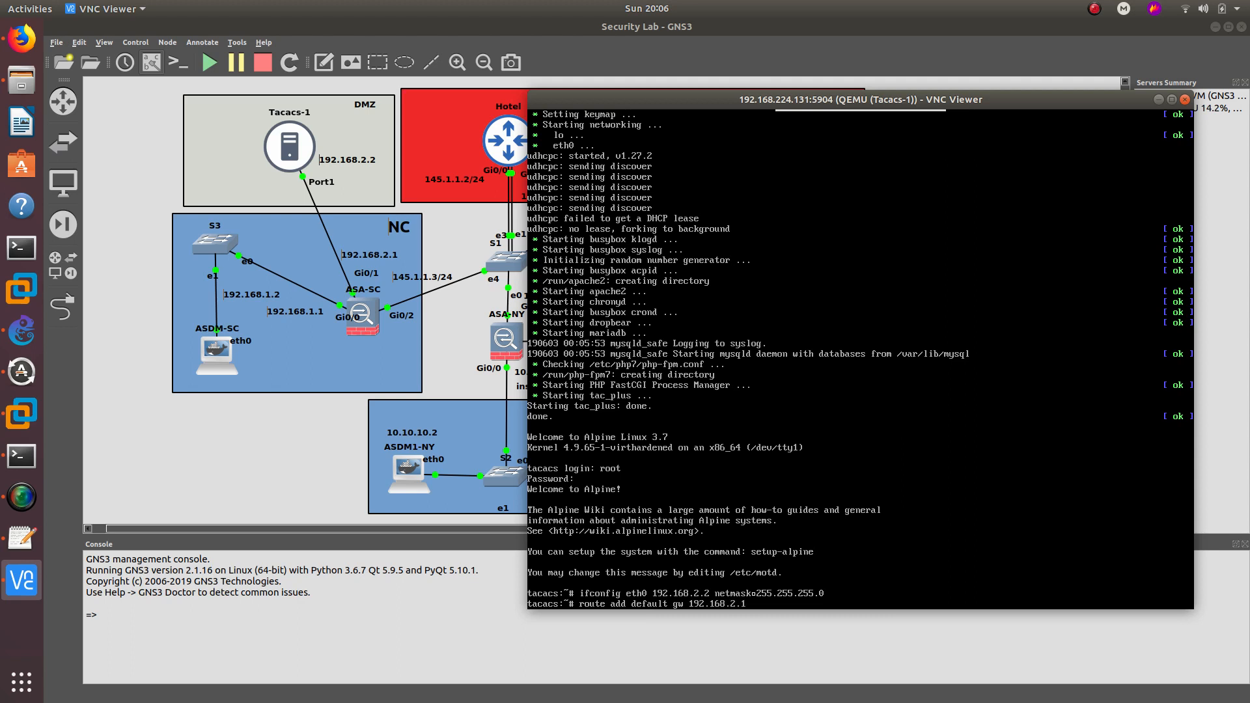
- Add a default route on Tacacs-1 via gateway 192.168.2.1
key("Return")
- Ping gateway 192.168.2.1 with 0% loss, then close the Tacacs-1 console
type("ping")
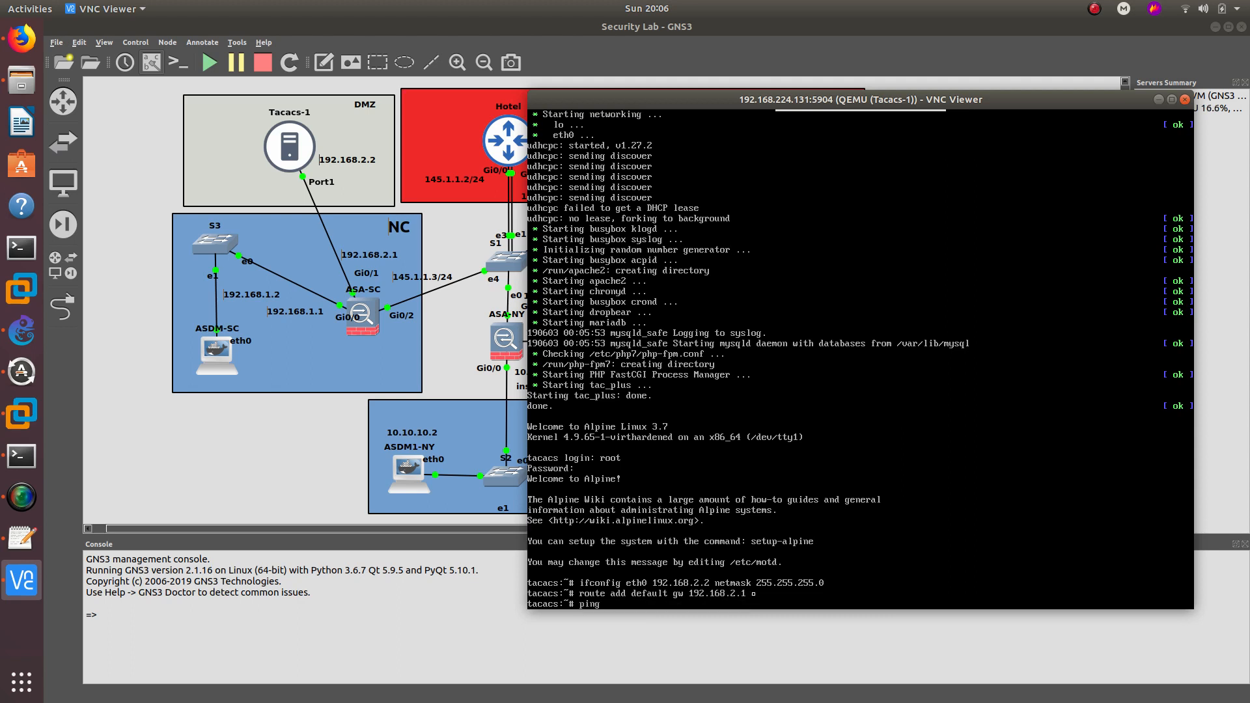
type(" 192.168.2.1")
key("Return")
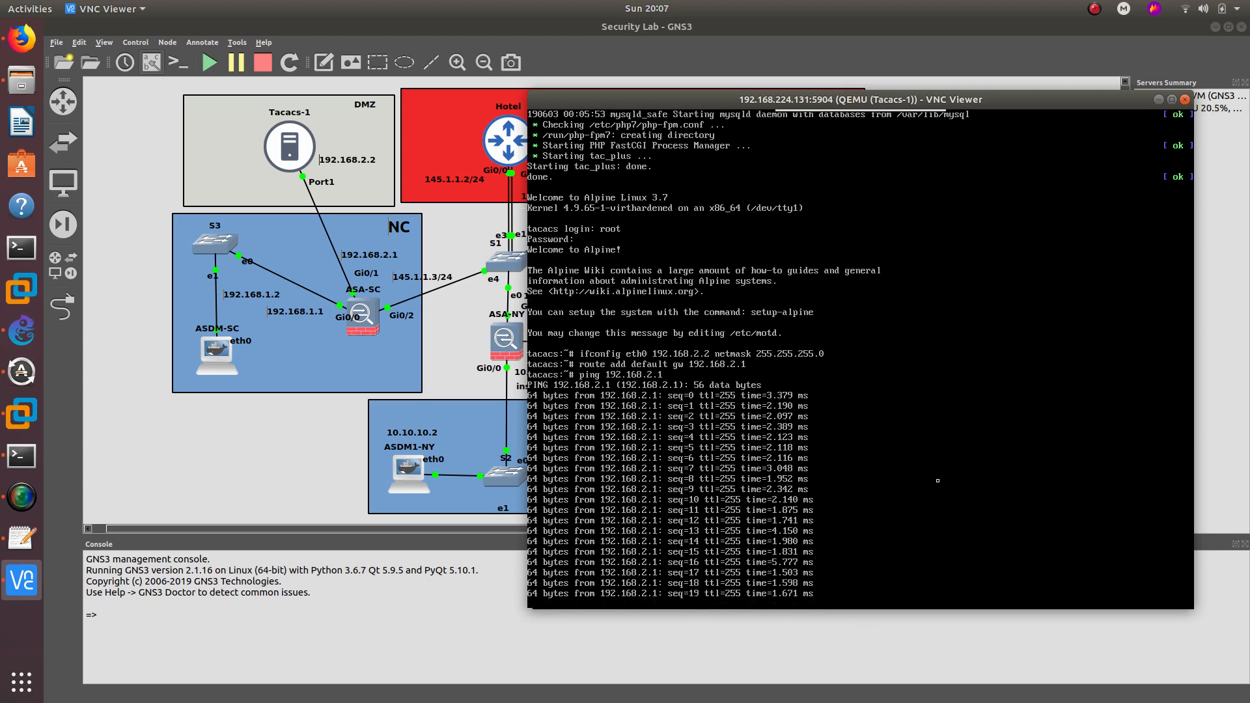
key("ctrl+c")
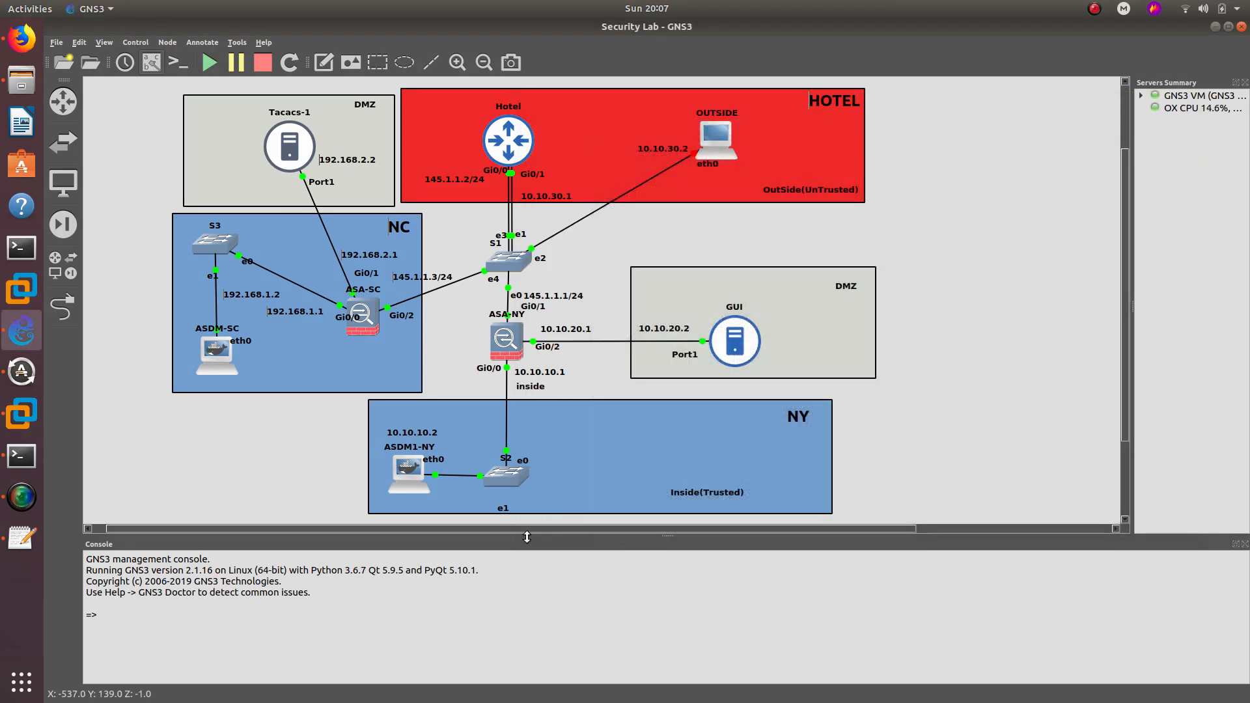
left_click(1185, 99)
- From ASA-SC, ping the Hotel router at 145.1.1.2, which gets no replies
left_click(22, 458)
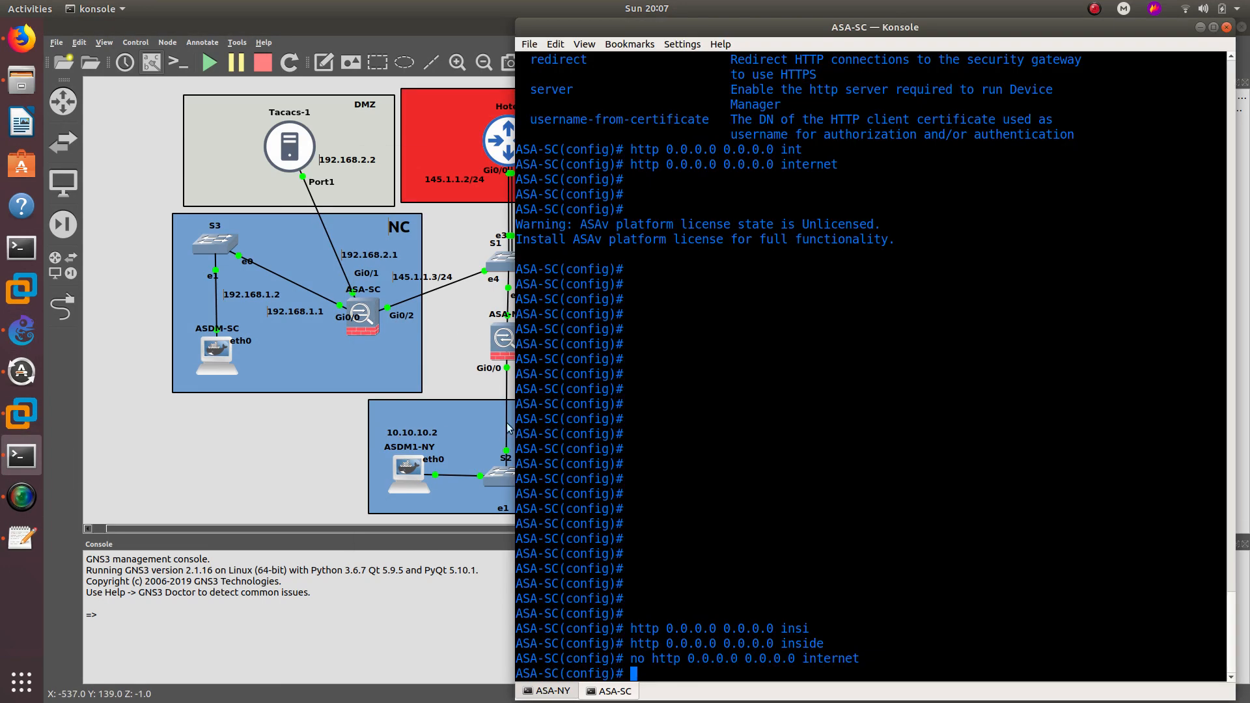
scroll(680, 484, "up", 10)
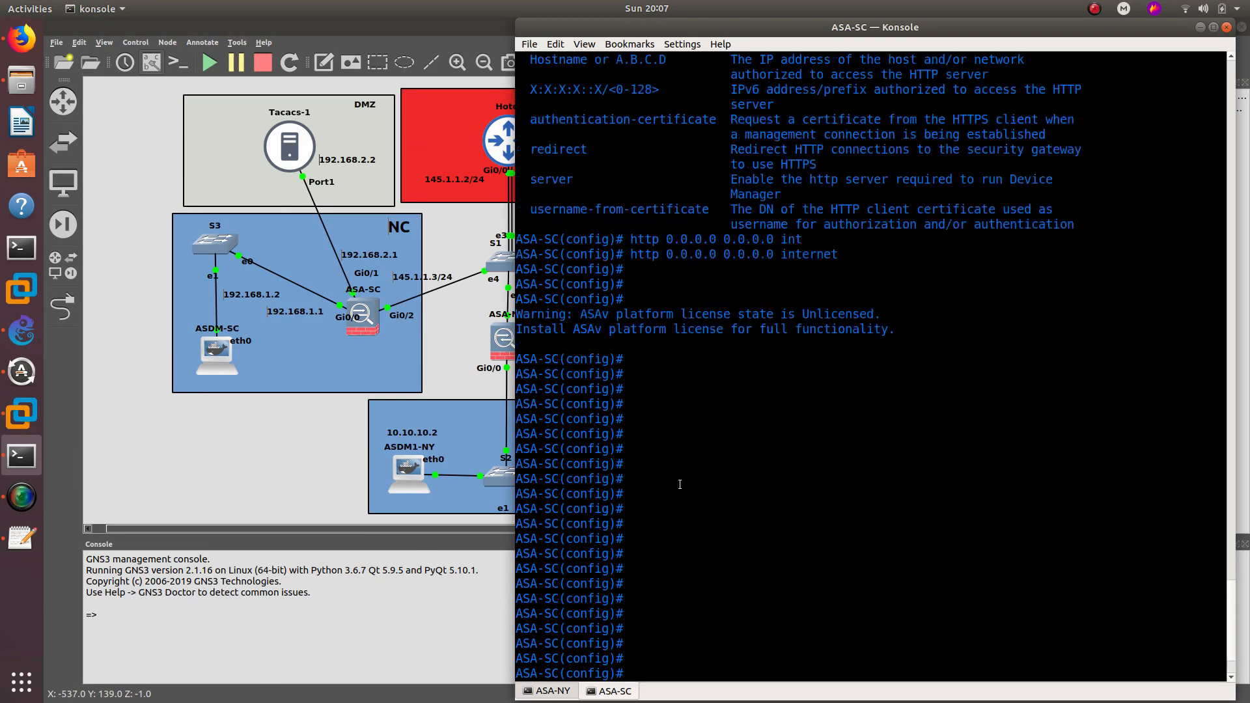
scroll(576, 440, "down", 10)
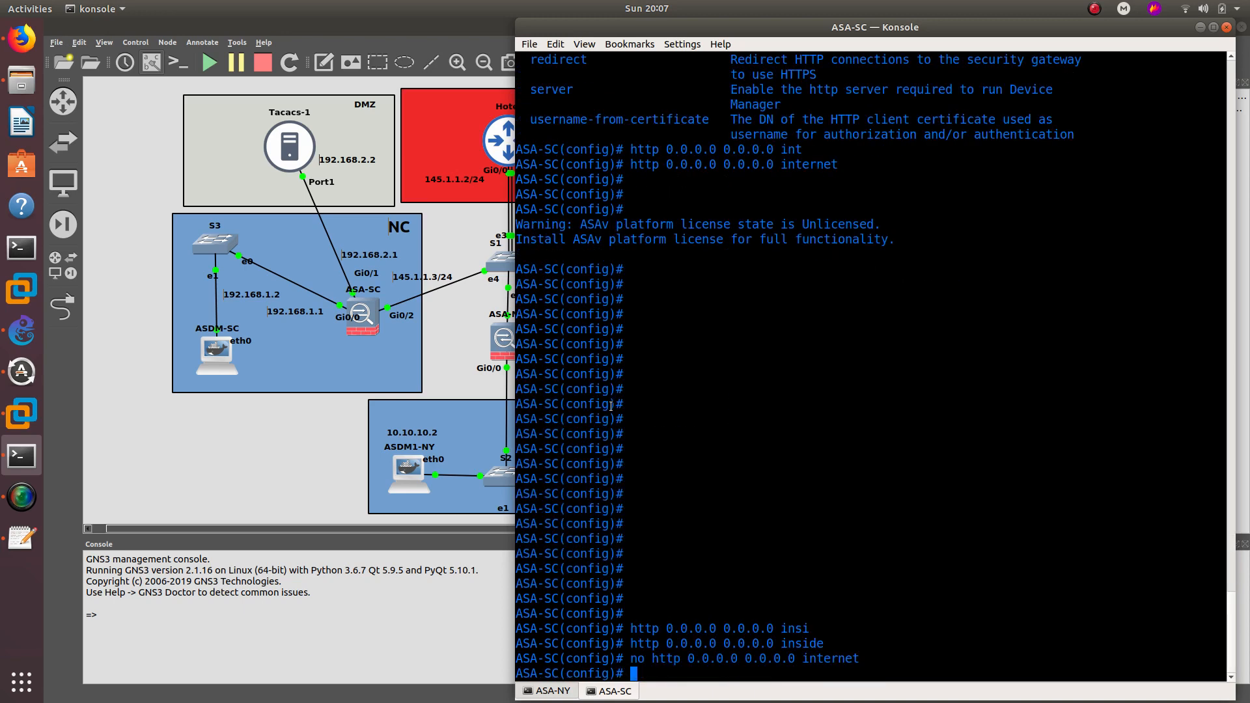
scroll(627, 410, "up", 13)
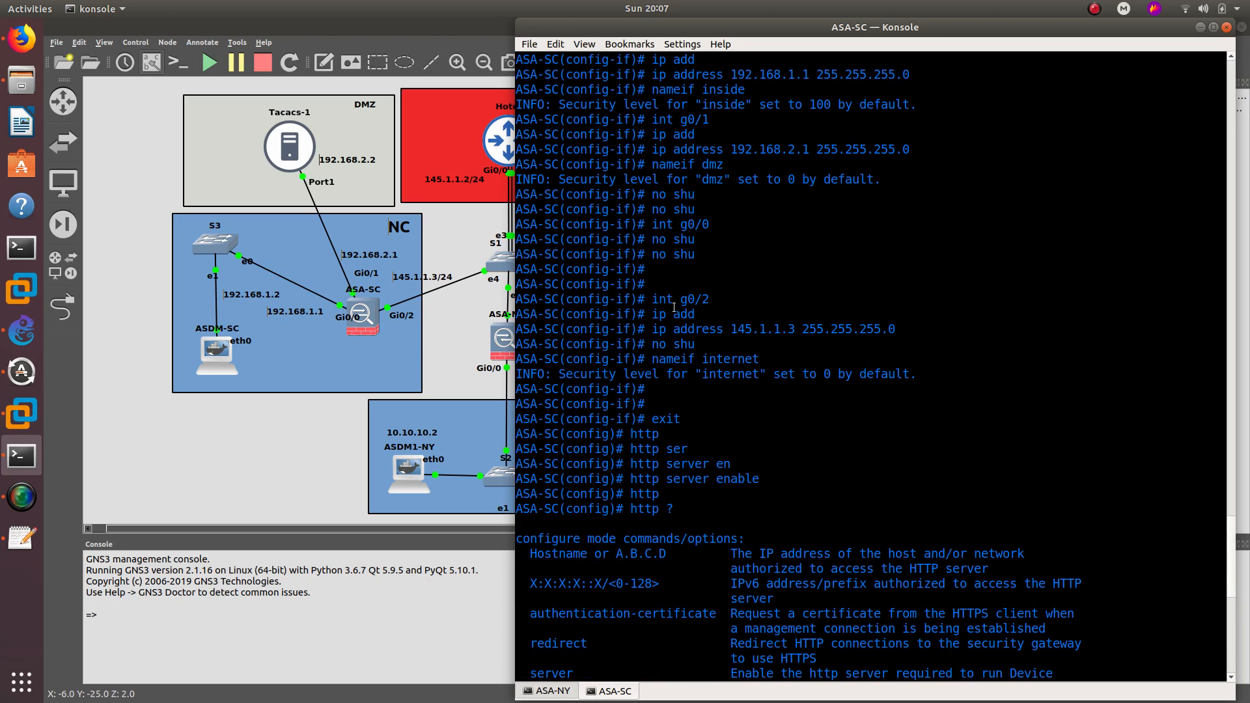
left_click_drag(730, 333, 840, 331)
left_click(772, 377)
scroll(577, 567, "down", 13)
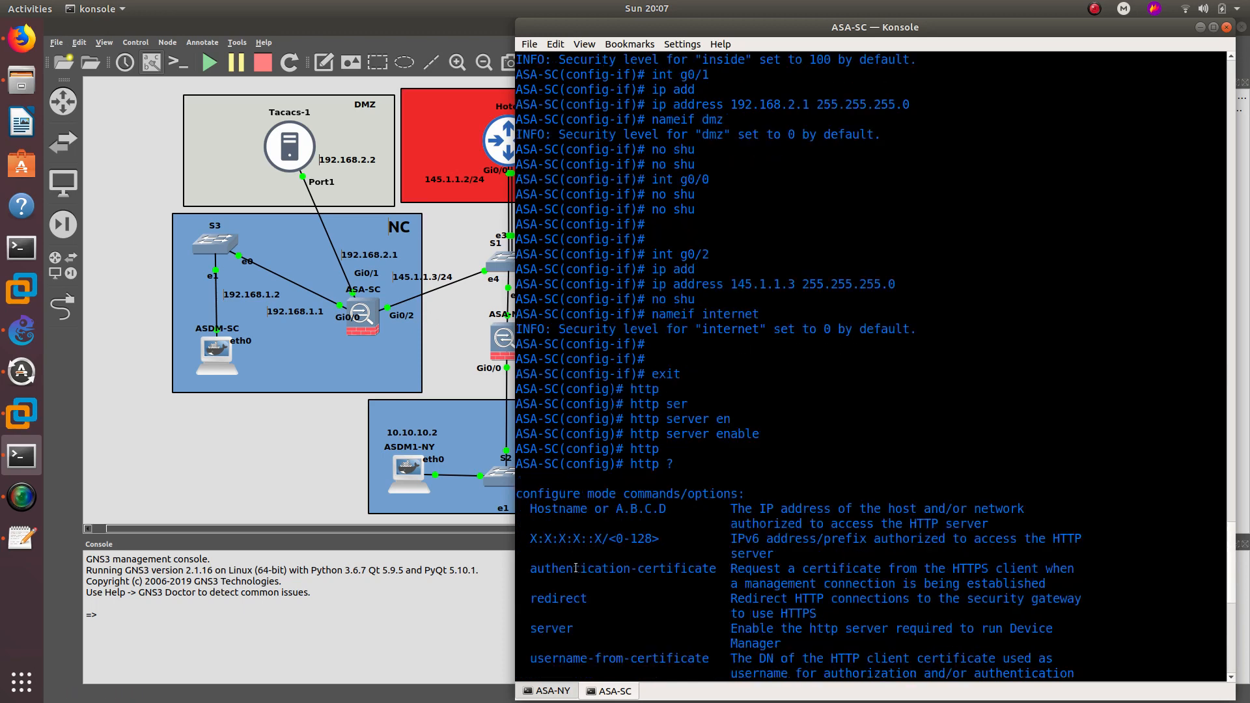
type("ping ")
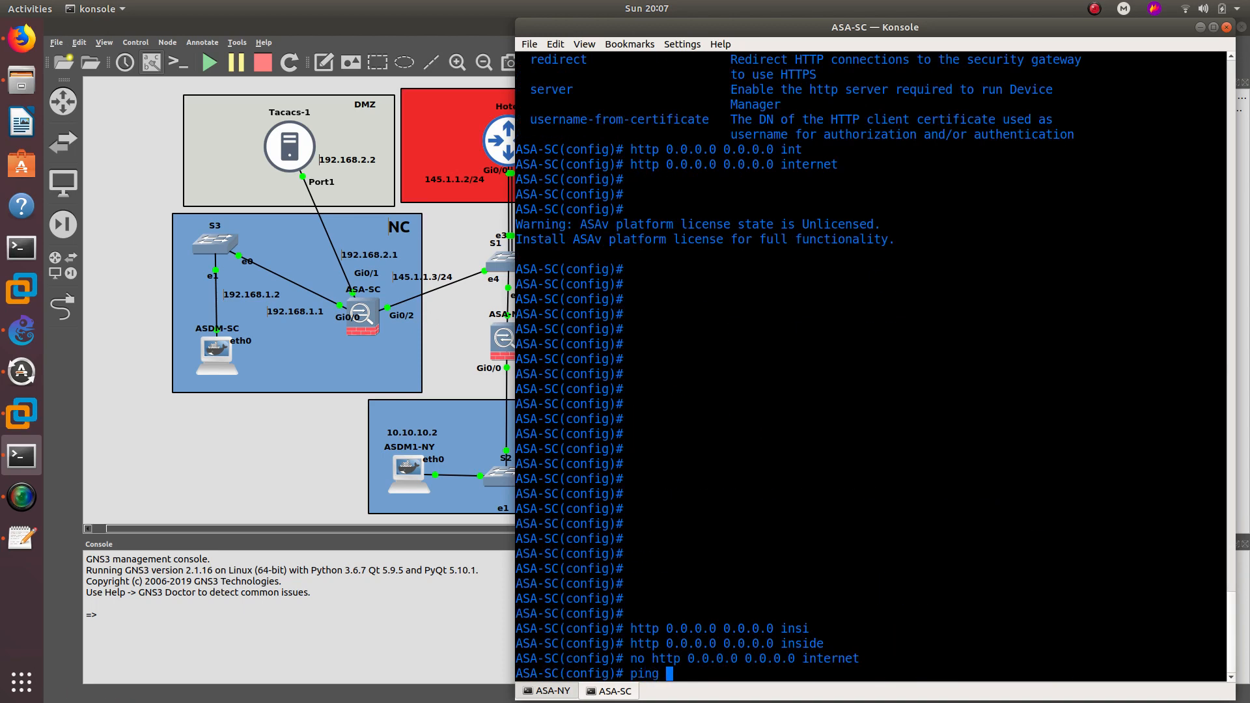
type("145.1.1.2")
key("Return")
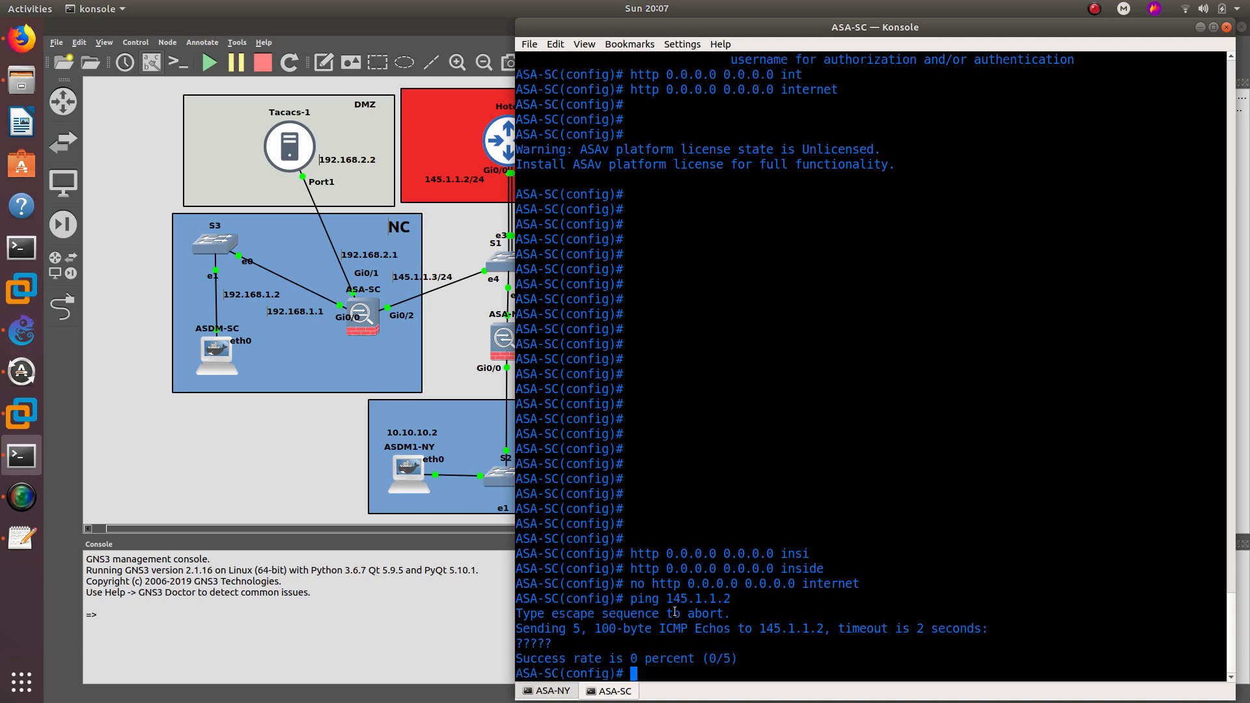
- From ASA-SC, ping ASA-NY at 145.1.1.1, succeeding 5/5
type("ping 145.1.1.1")
key("Return")
left_click_drag(567, 648, 517, 646)
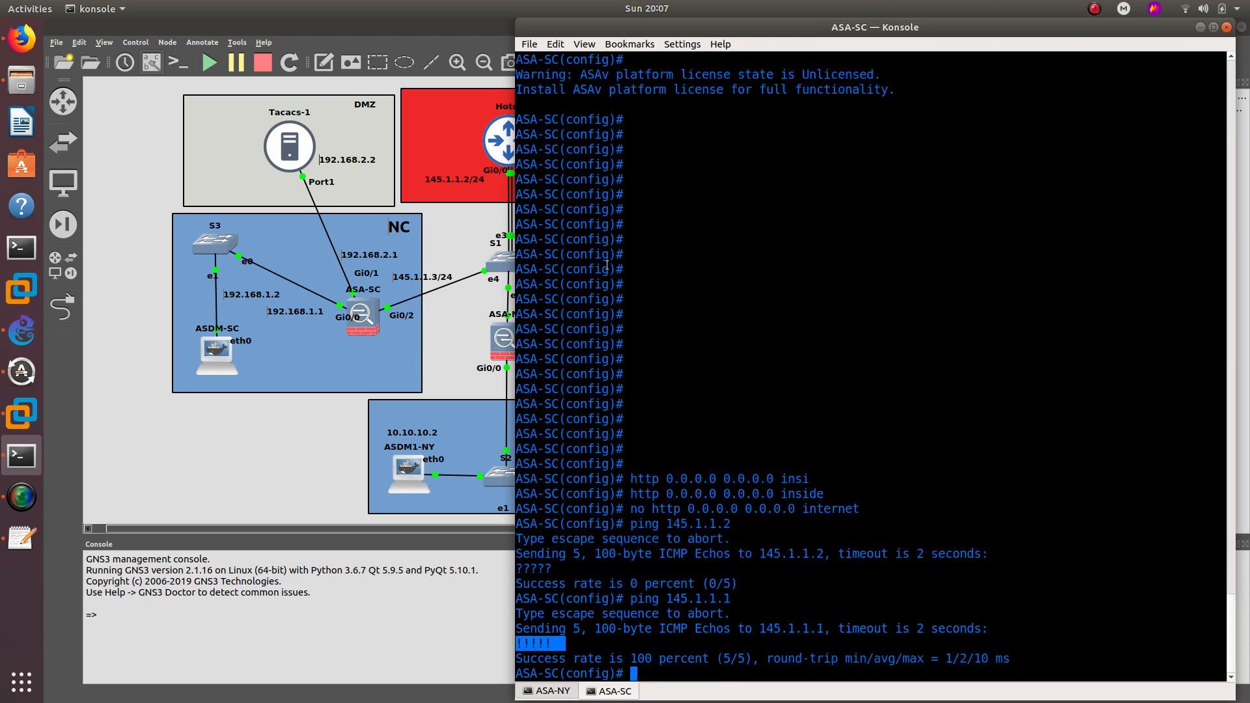
left_click_drag(700, 25, 804, 26)
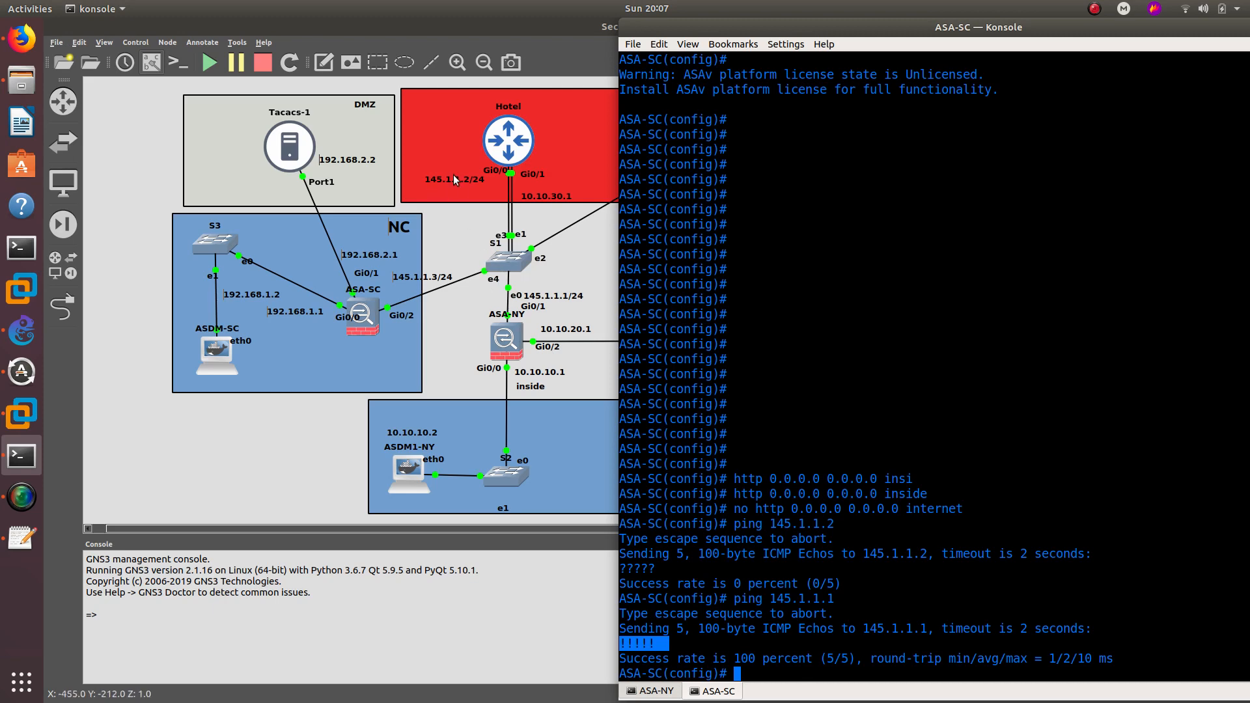
- Open the Hotel router's console and set its hostname to HOTEL
double_click(514, 150)
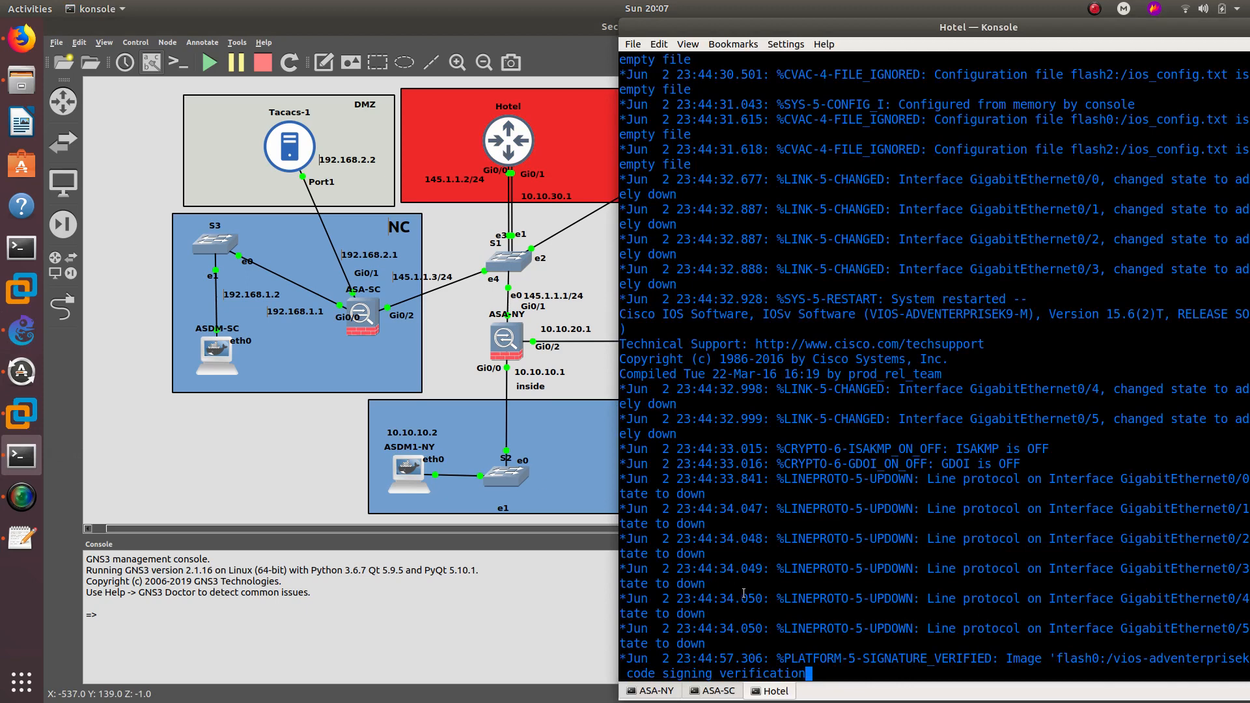
key("Return")
key("Return")
key("Return")
key("Return")
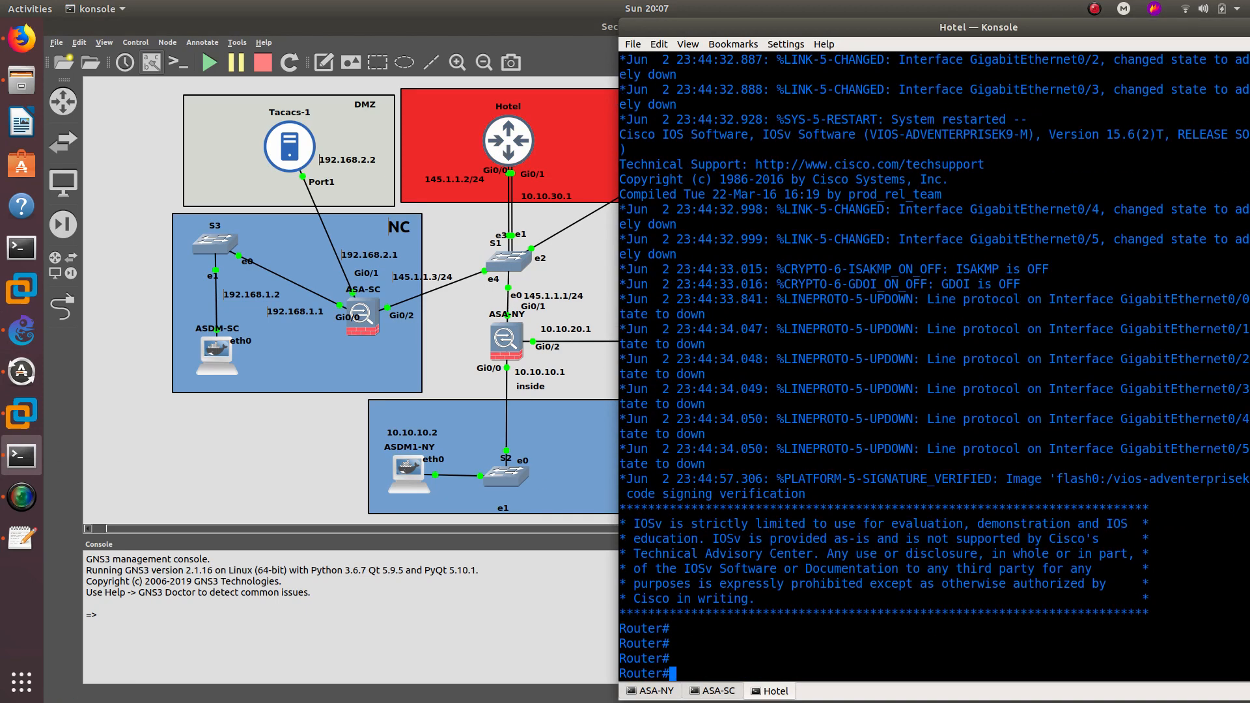
type("config ")
type("t")
key("Return")
type("host")
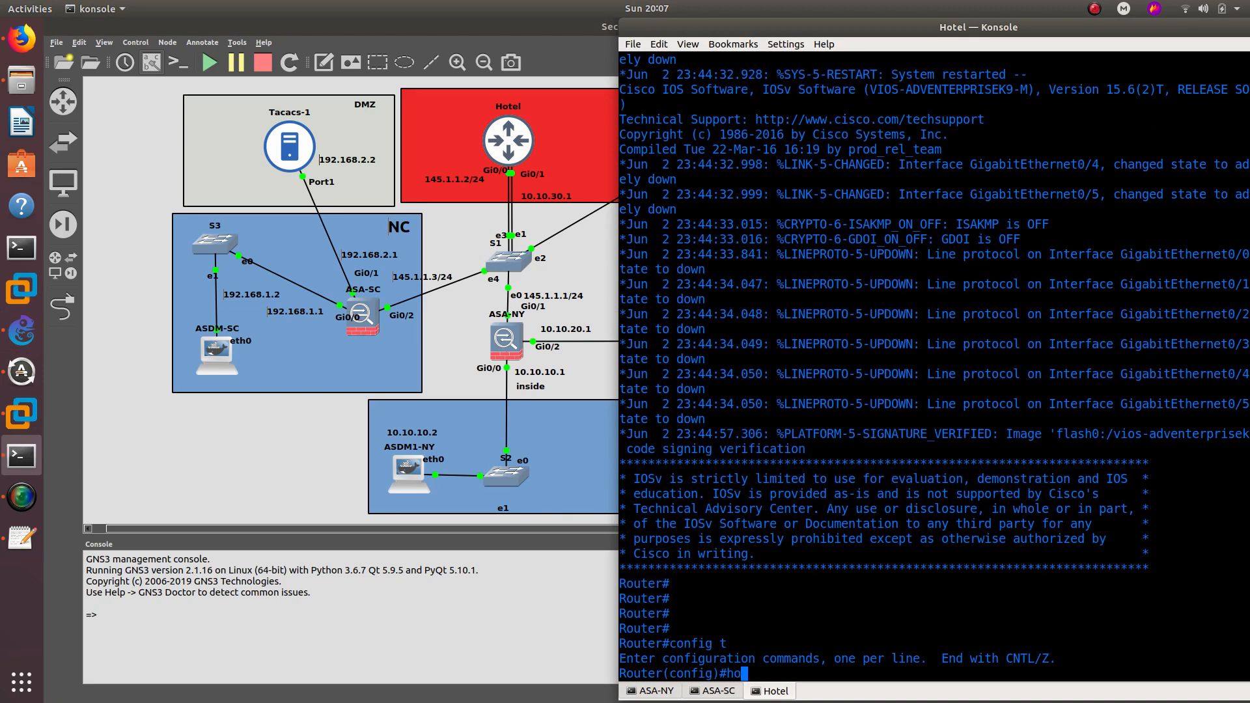
key("Tab")
type("HOTEL")
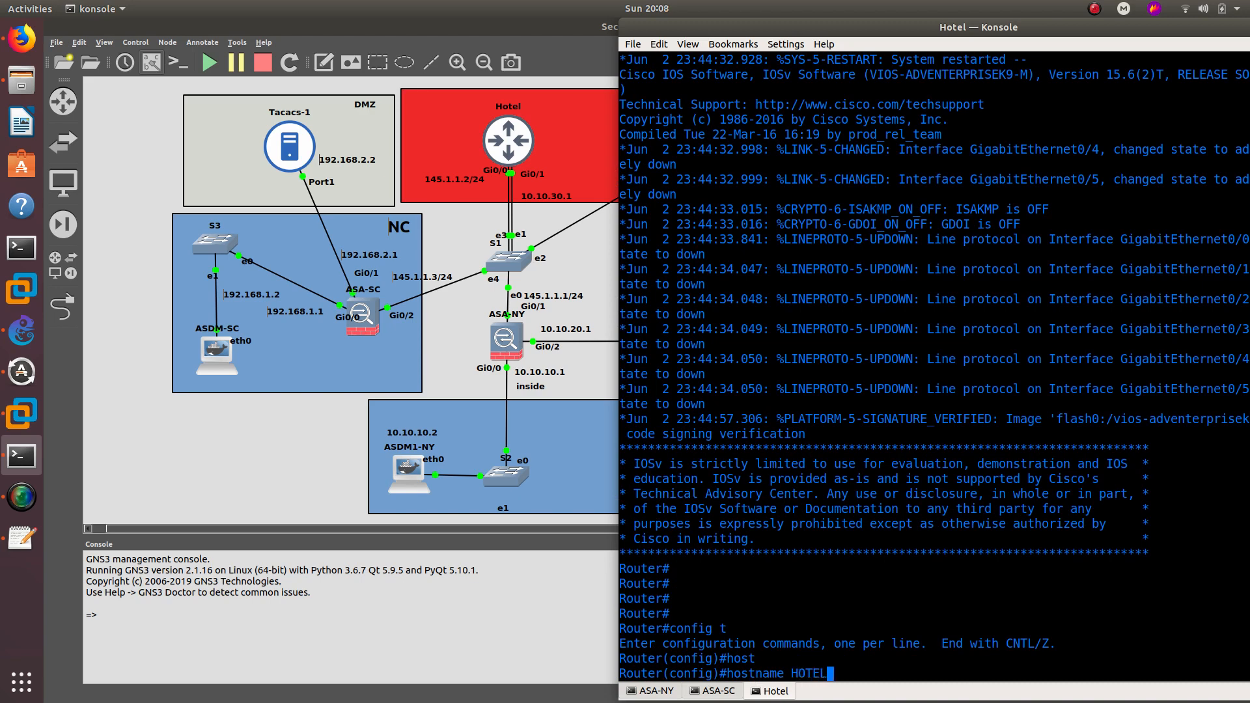
key("Return")
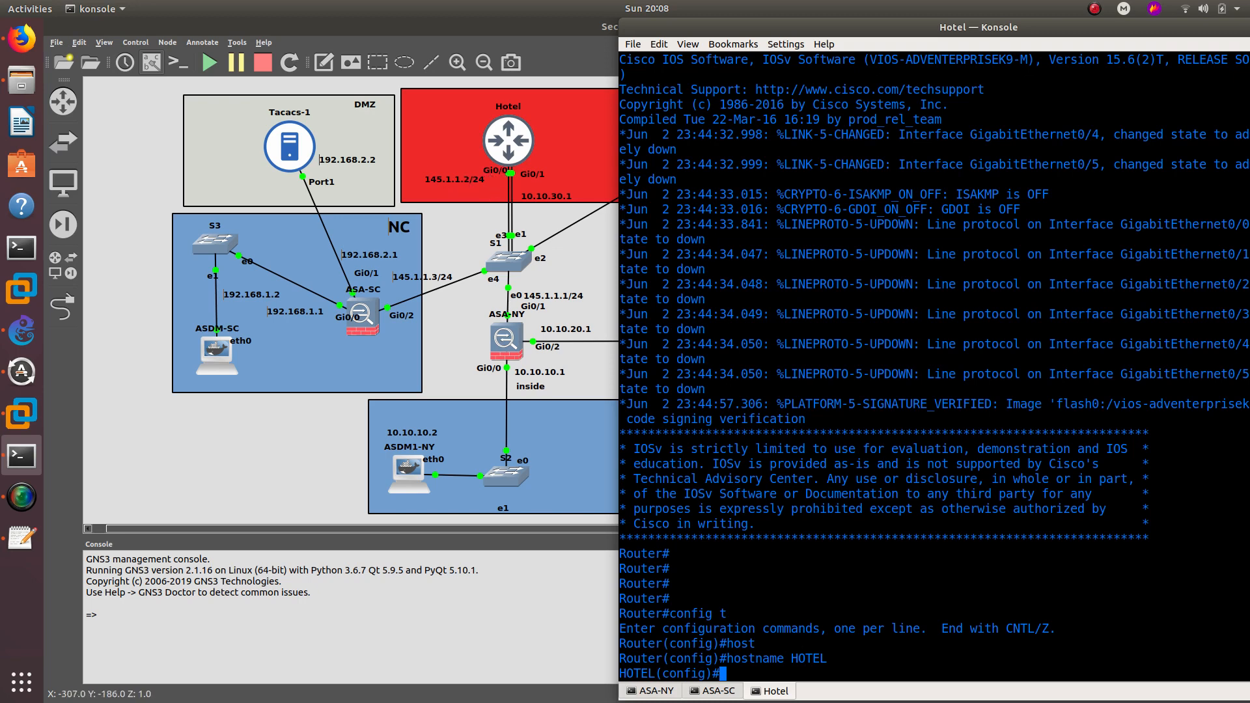
- Give HOTEL's Gi0/0 address 145.1.1.2 255.255.255.0 and bring it up with no shutdown
type("int g0/0")
key("Return")
type("ip add")
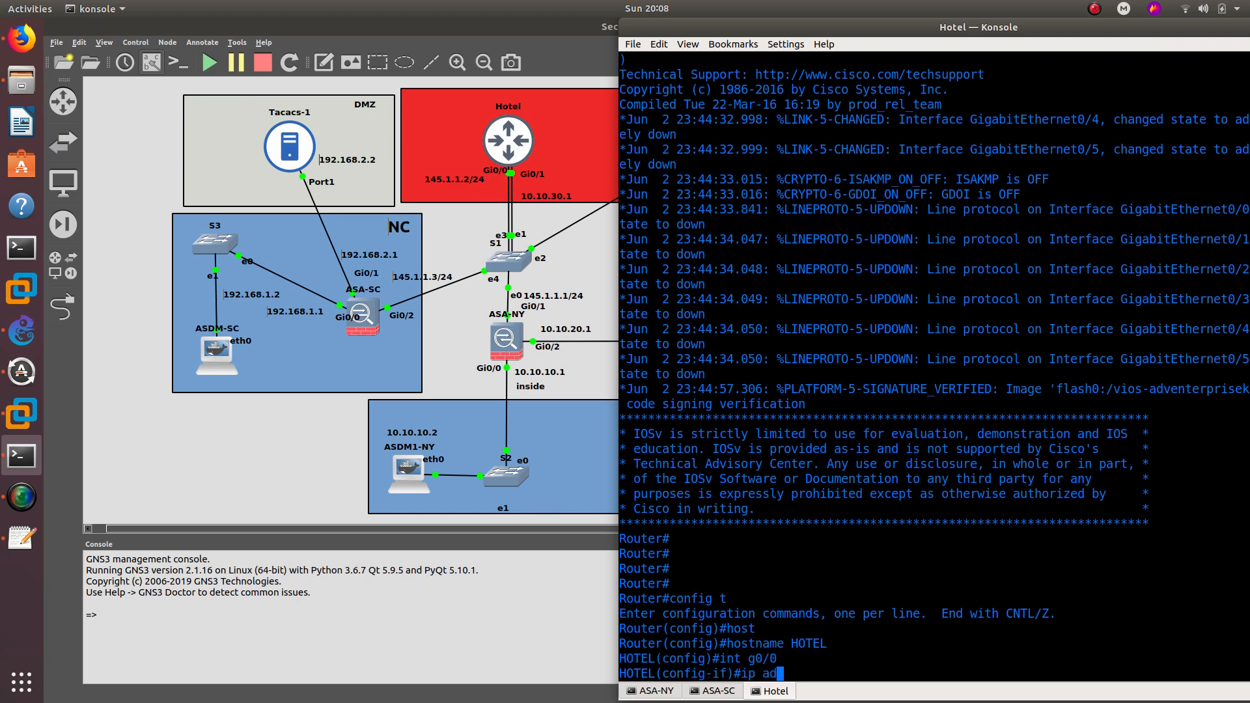
key("Tab")
type("145.")
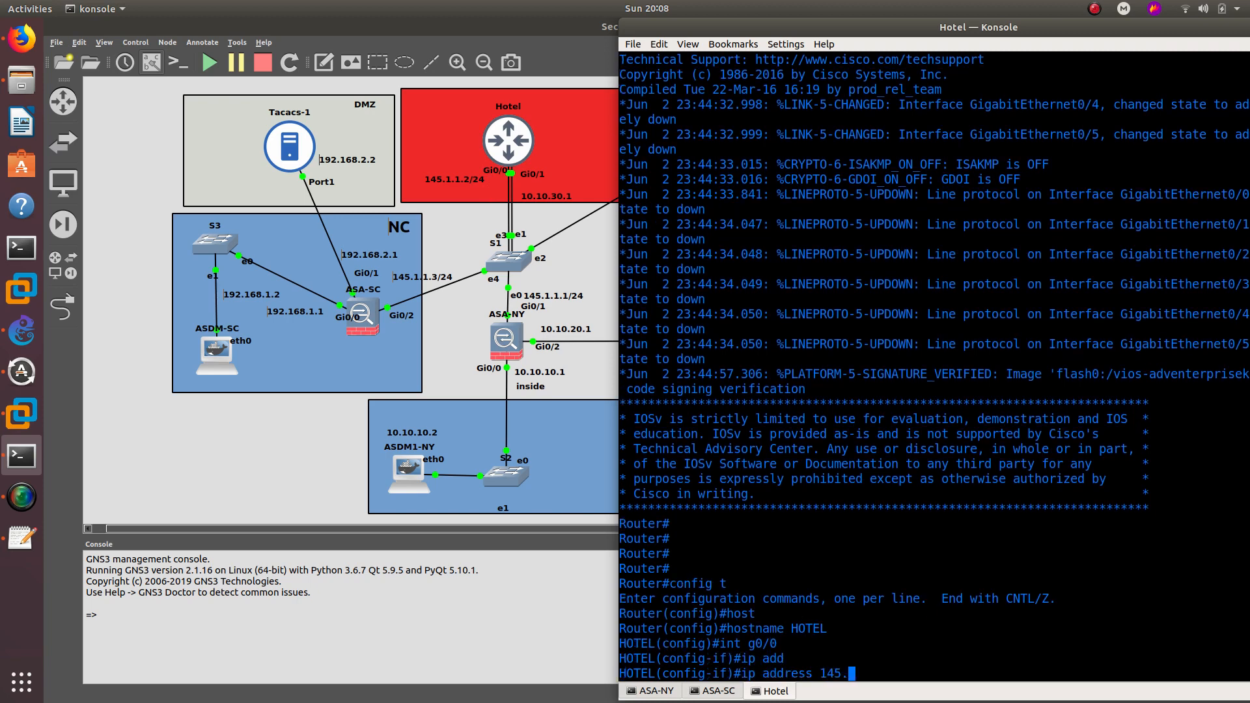
type("1.1.2 255.255.255.0")
key("Return")
type("no shu")
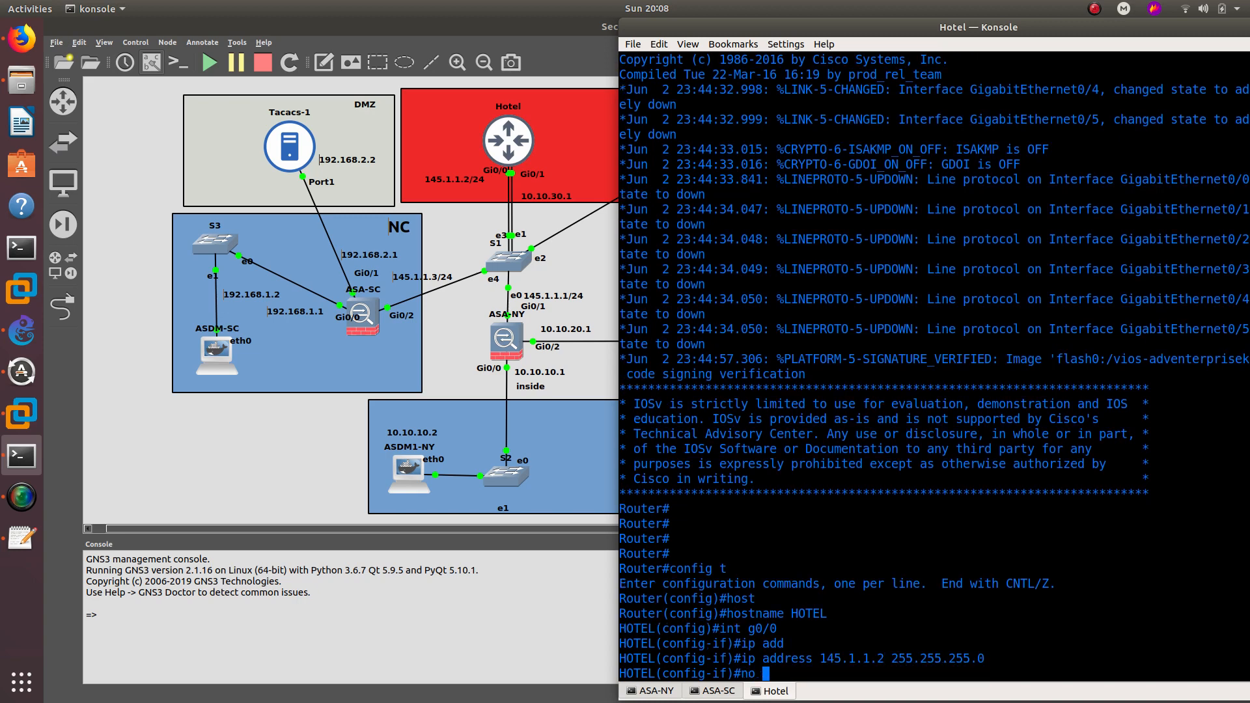
key("Tab")
key("Return")
- From HOTEL, ping ASA-NY at 145.1.1.1 and ASA-SC at 145.1.1.3 successfully
type("dop")
key("BackSpace")
type("p")
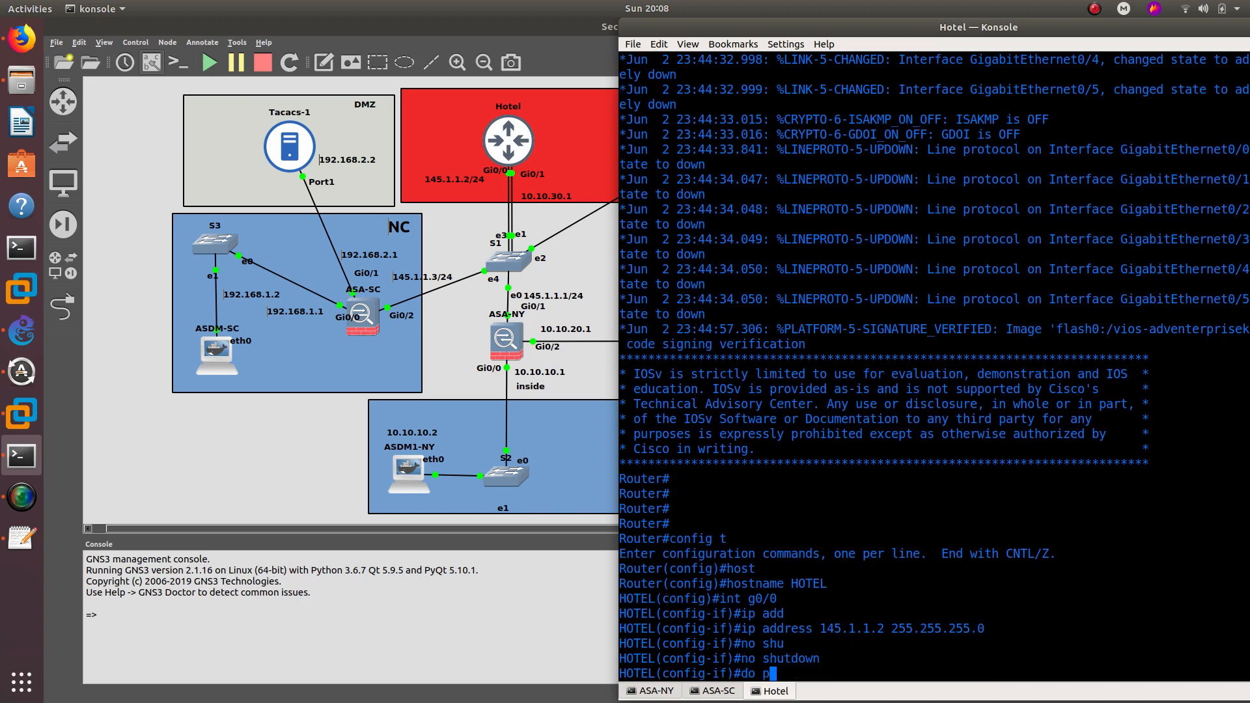
type("ing 145.1.1")
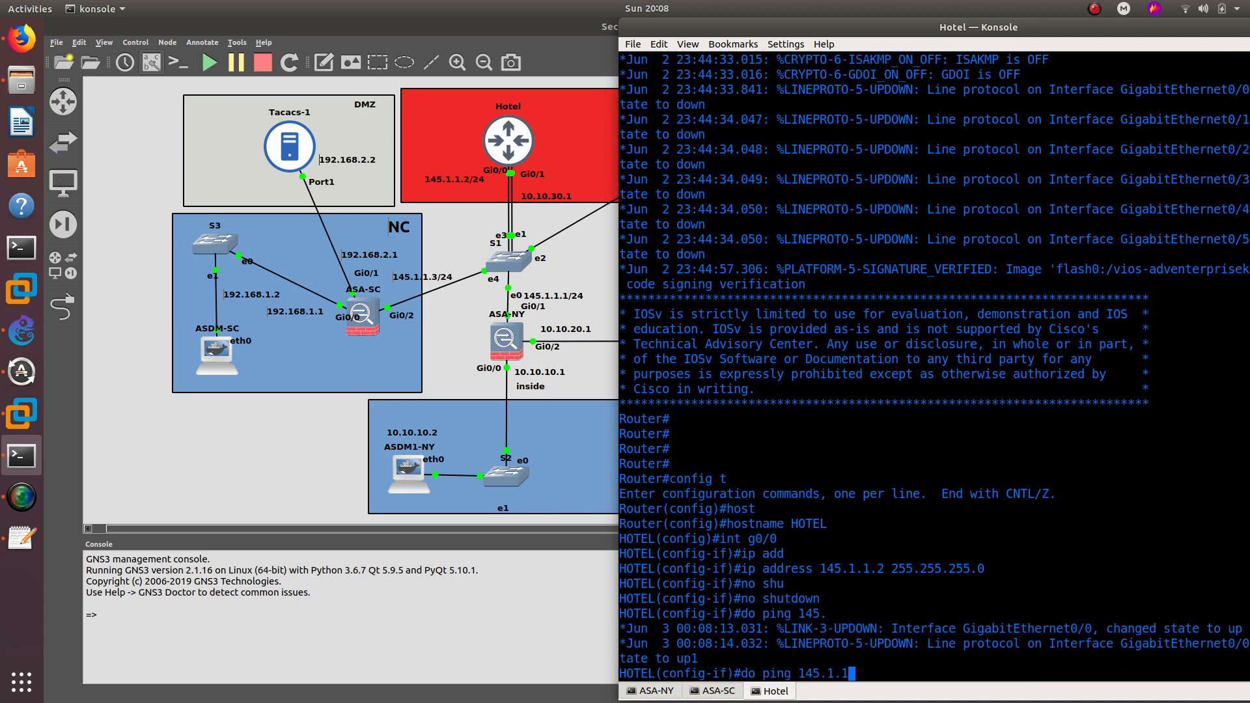
type(".1")
key("Return")
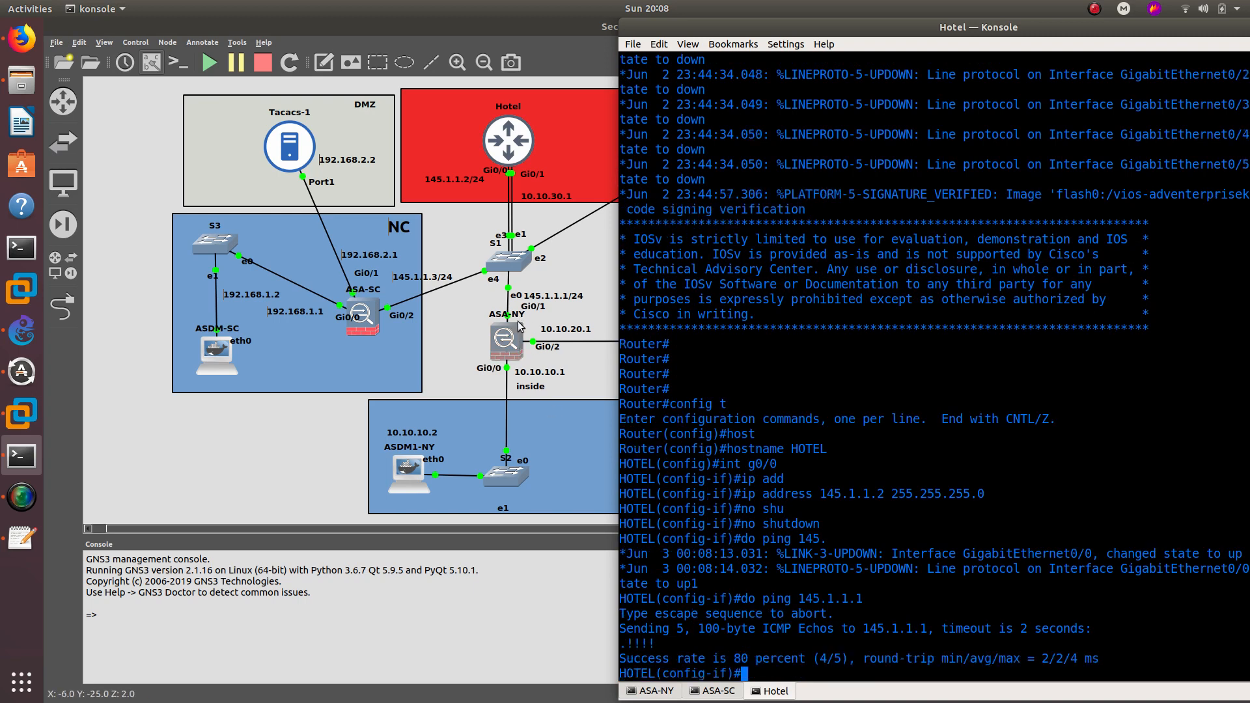
key("Up")
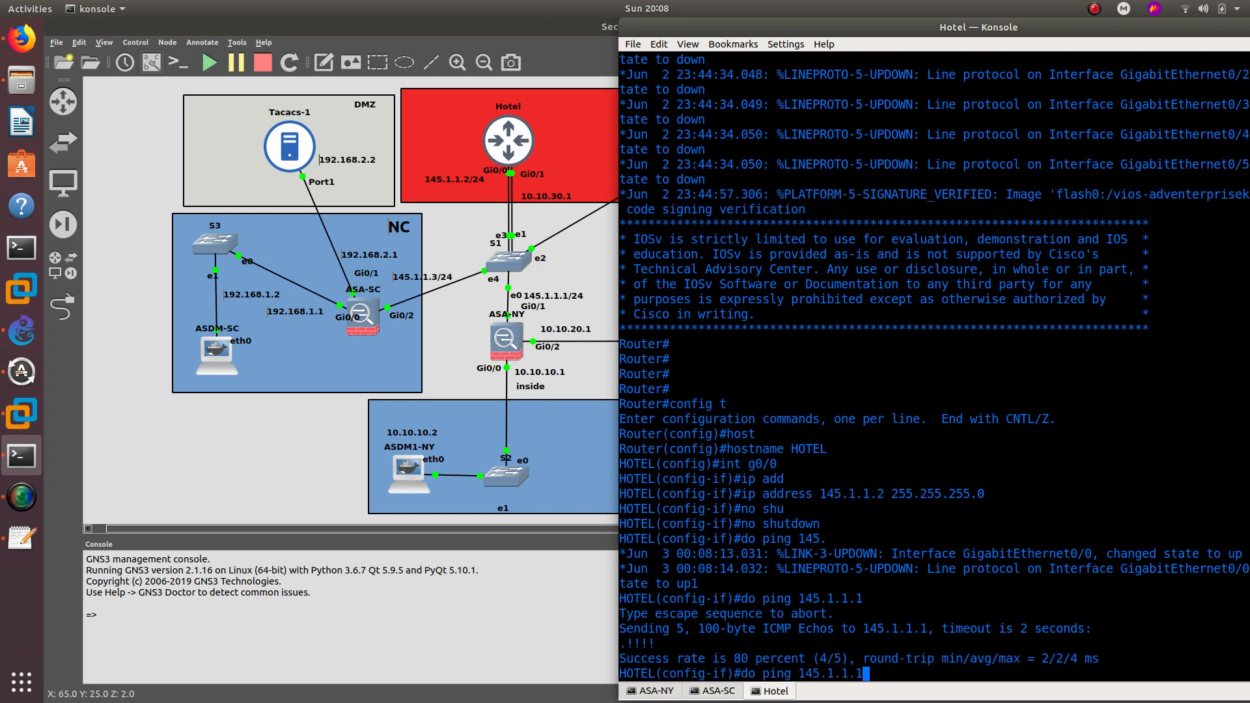
key("BackSpace")
type("3")
key("Return")
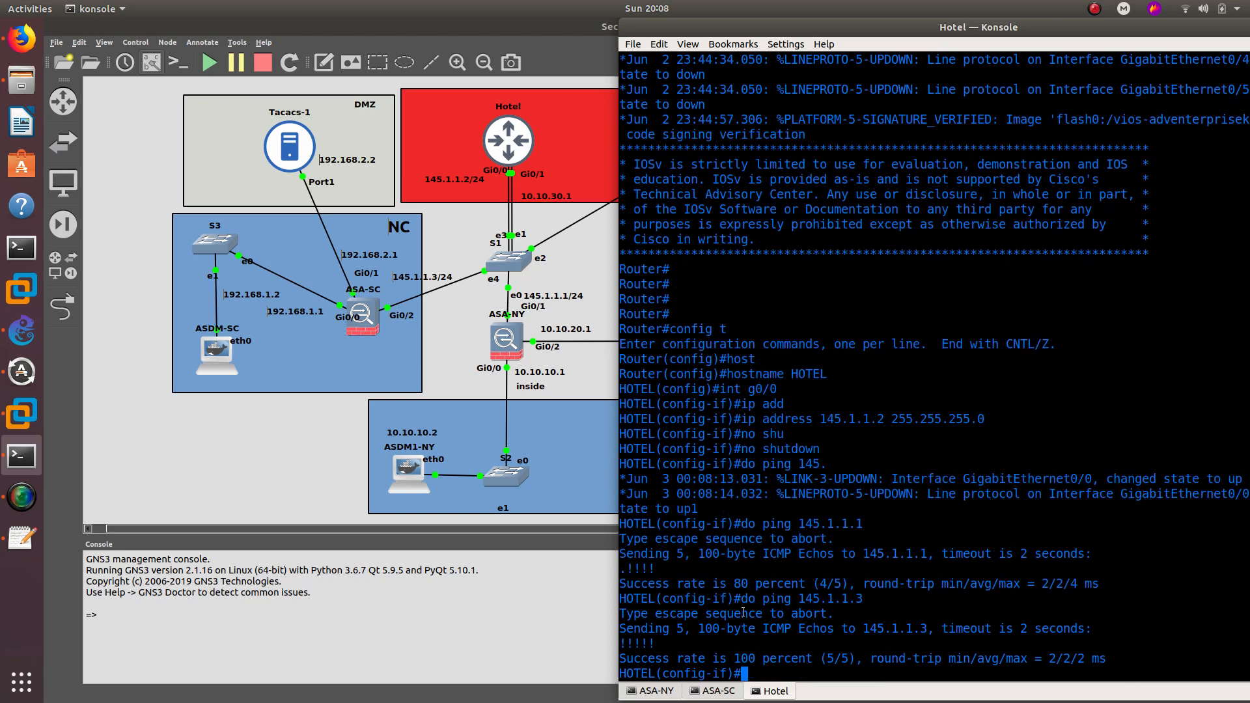
left_click_drag(656, 642, 623, 630)
left_click(624, 630)
type("int g0/1")
- Give HOTEL's Gi0/1 address 10.10.30.1 255.255.255.0, enable it, and move the console aside
key("Return")
type("ip ad")
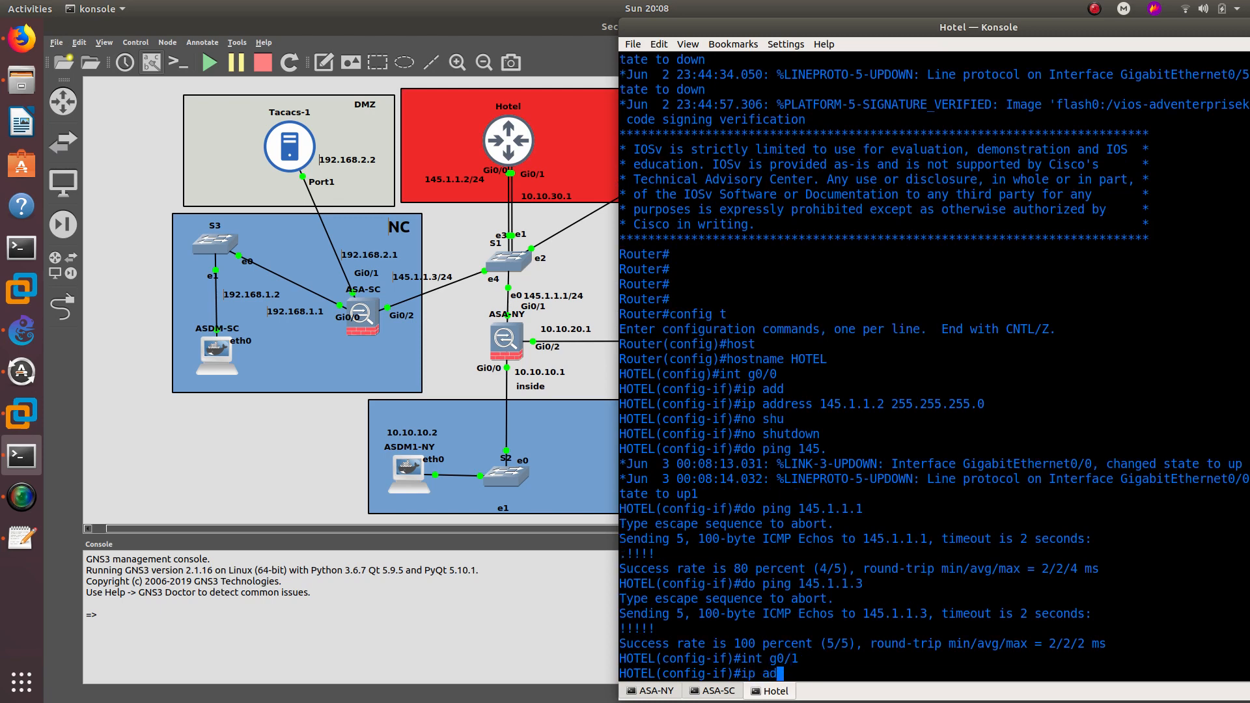
type("d")
key("Tab")
type("10.10.1")
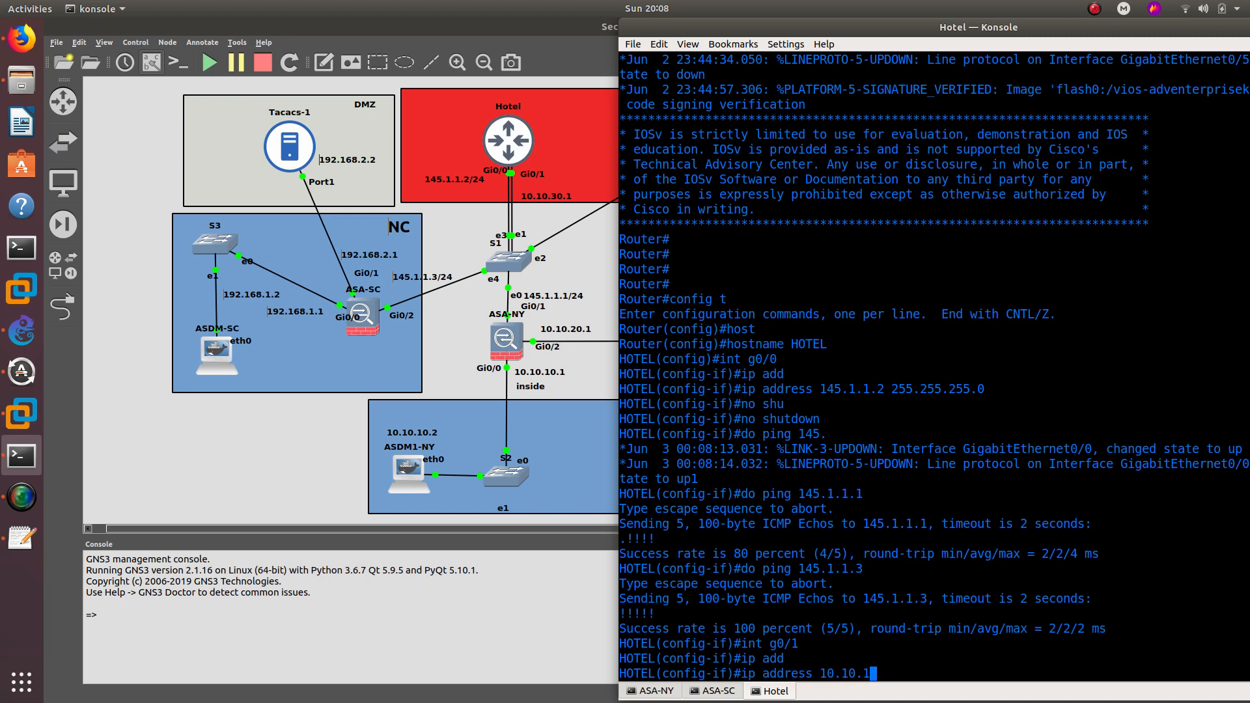
type("\\")
key("BackSpace")
key("BackSpace")
type("30.1 255.255.255.0")
key("Return")
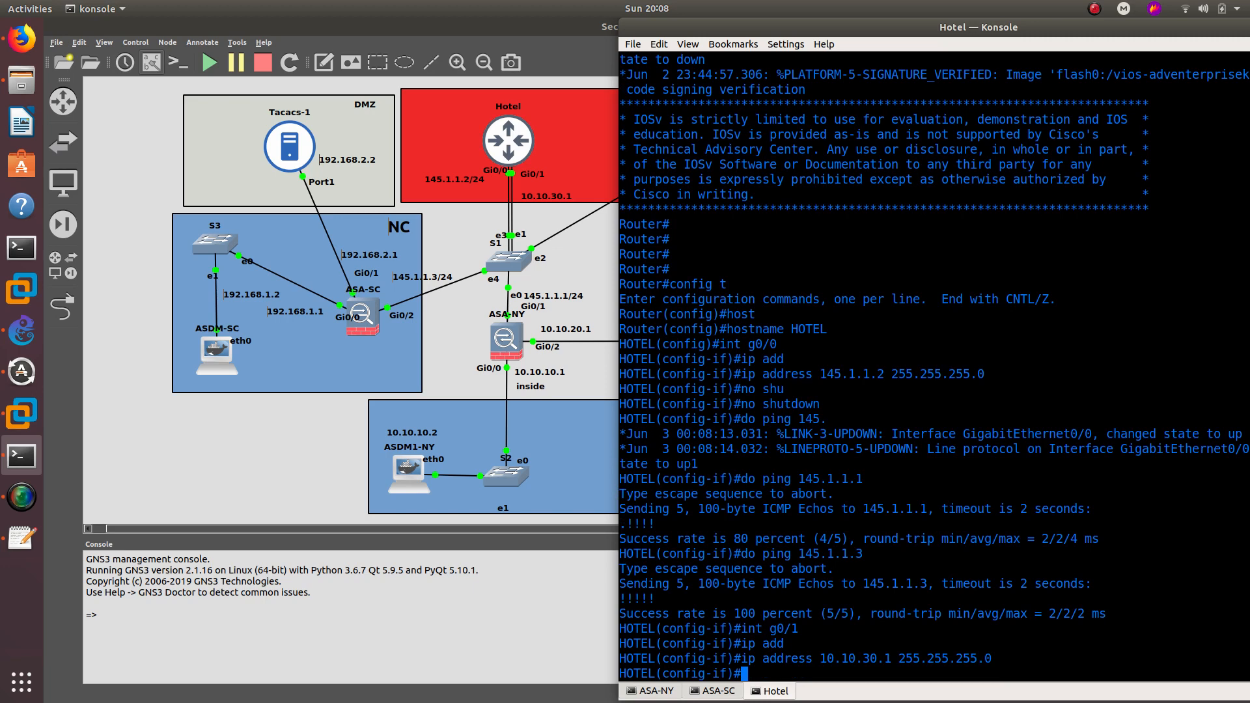
type("no shu")
key("Tab")
key("Return")
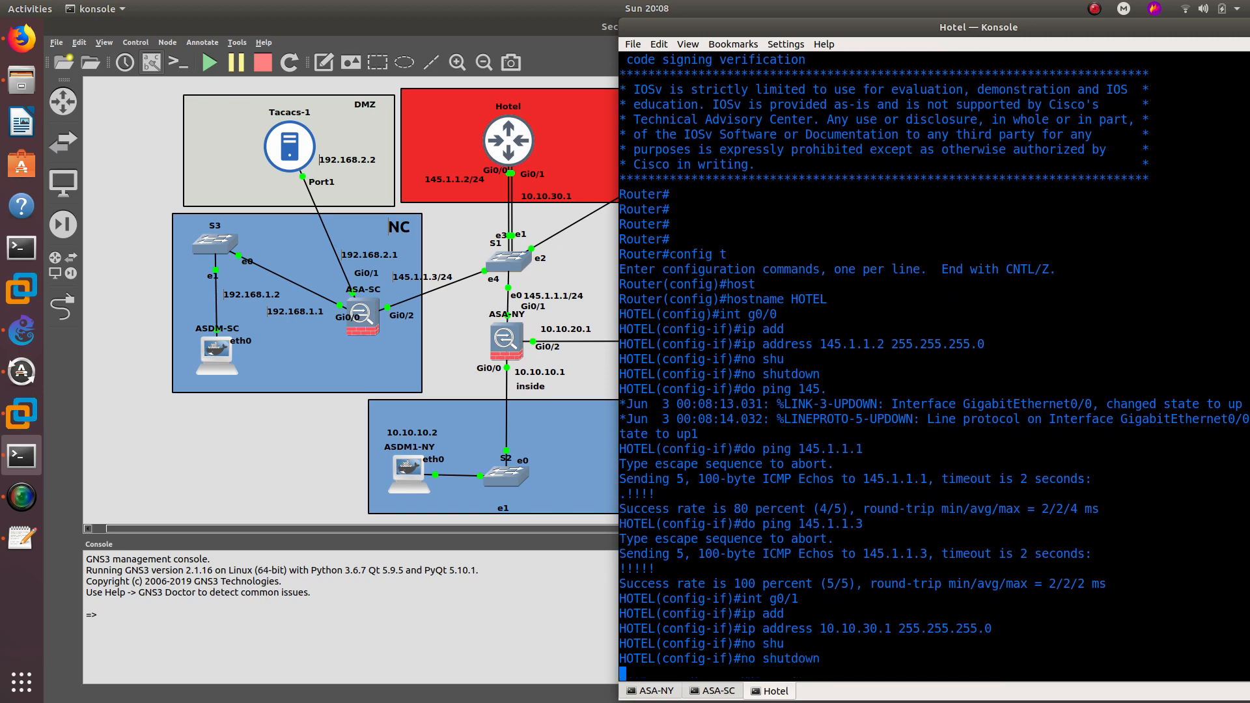
left_click_drag(1149, 31, 859, 61)
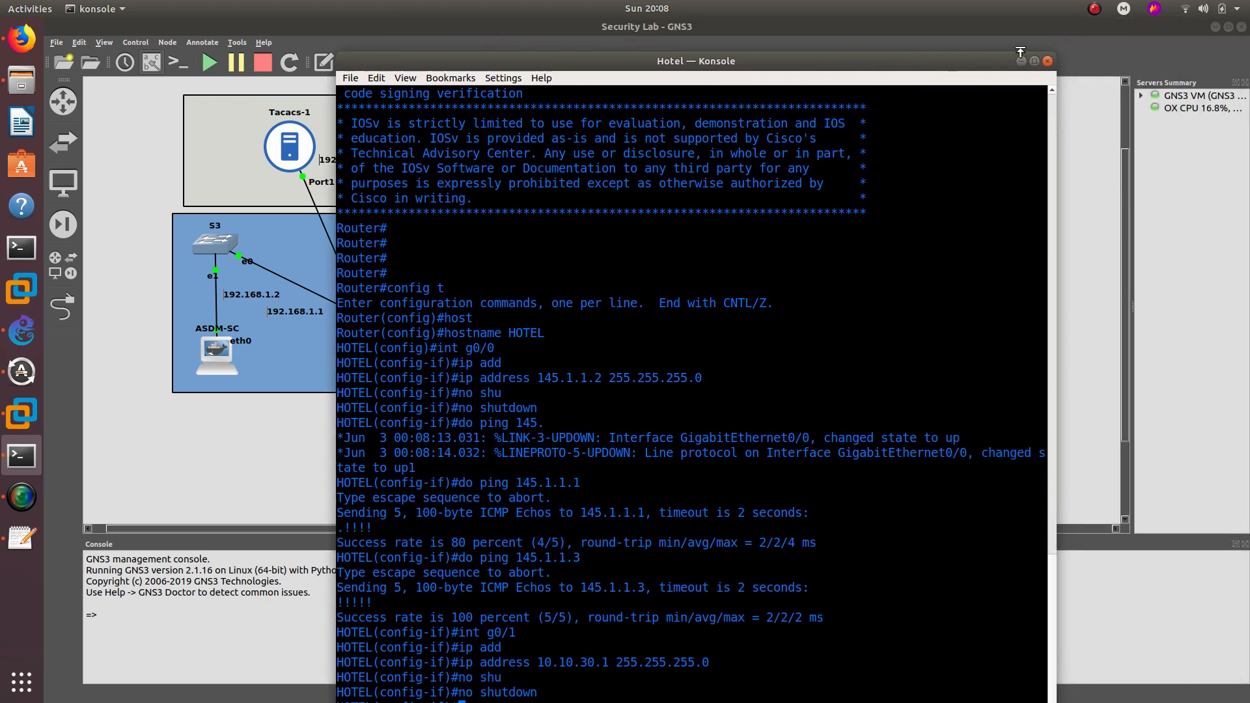
- Start the OUTSIDE host and open its VNC console, showing Firefox's Restore Session page
left_click(1018, 61)
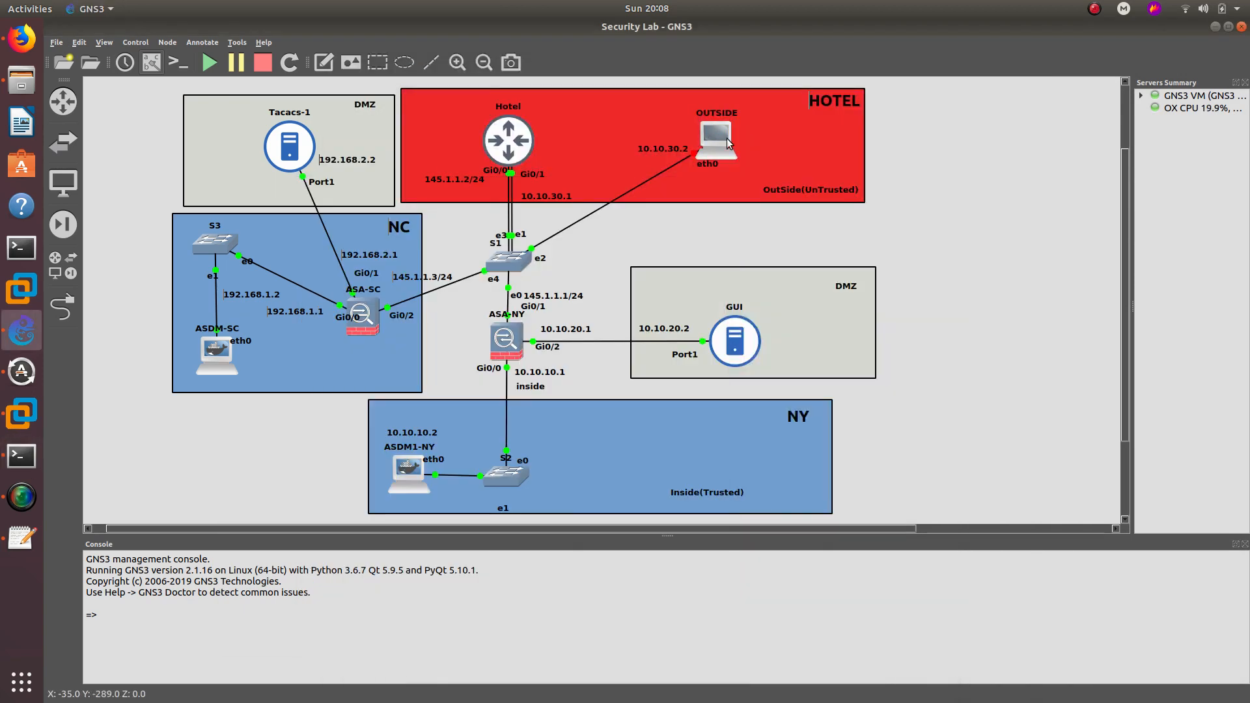
double_click(725, 132)
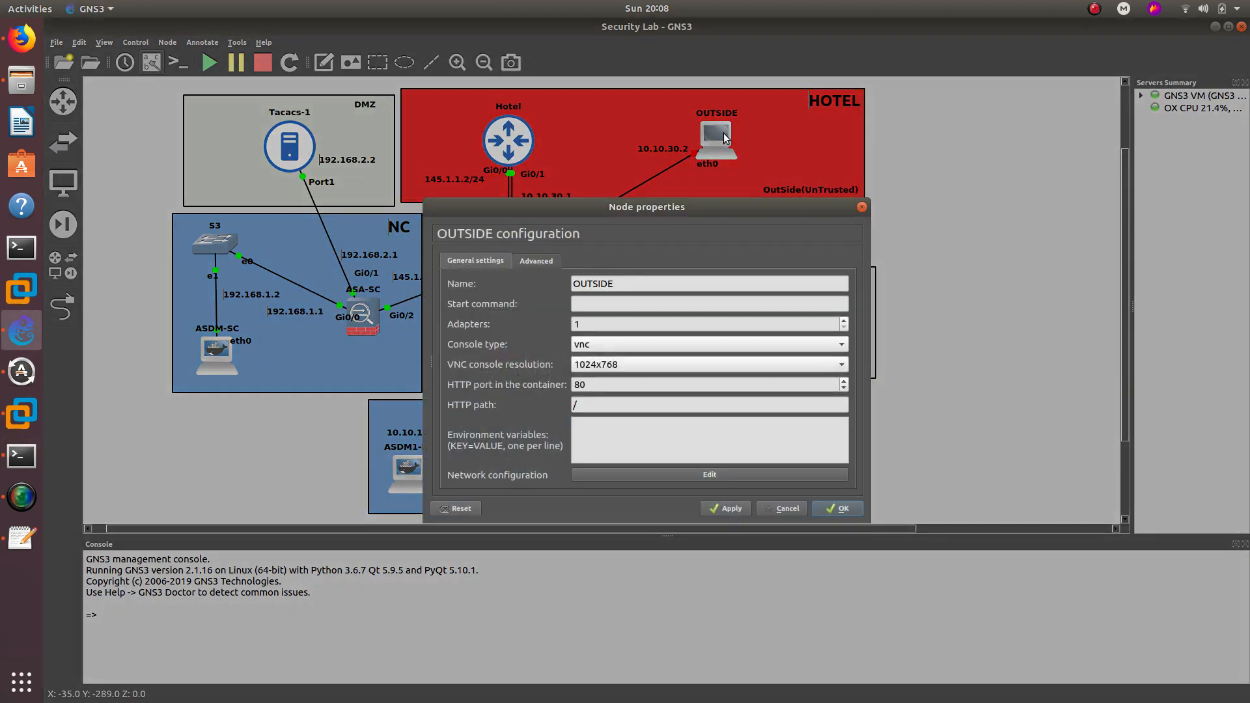
left_click(869, 206)
right_click(718, 132)
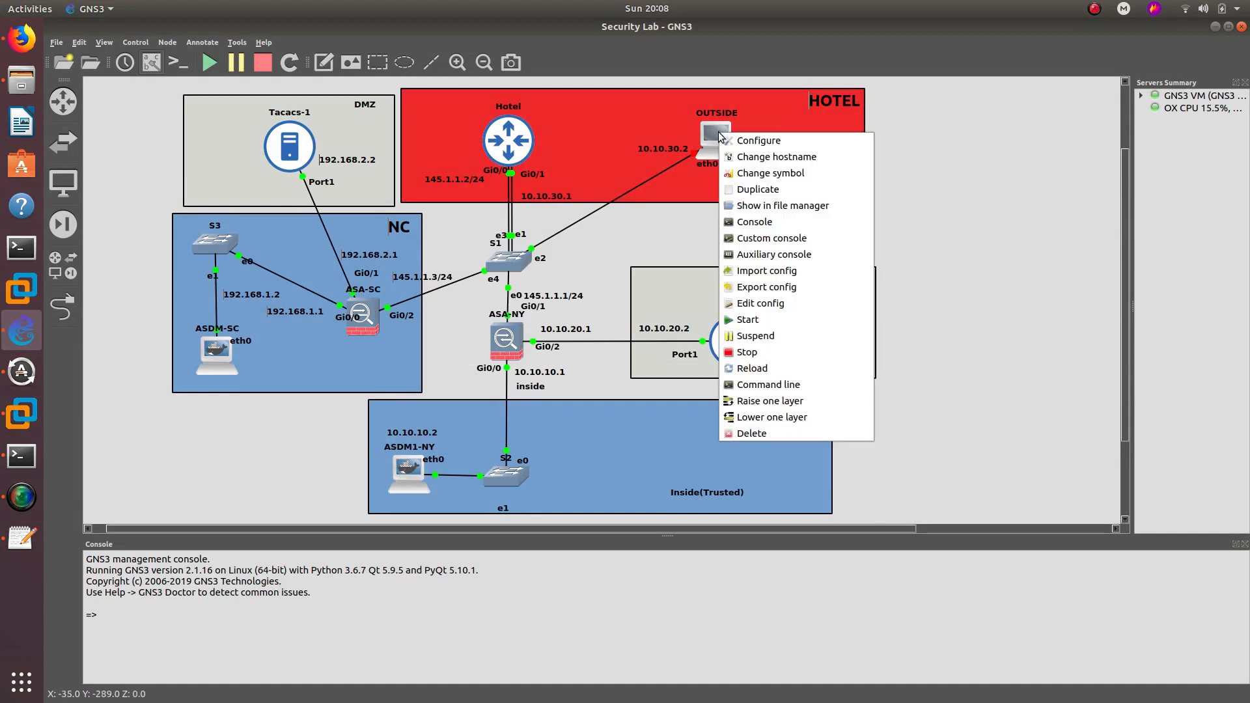
left_click(762, 320)
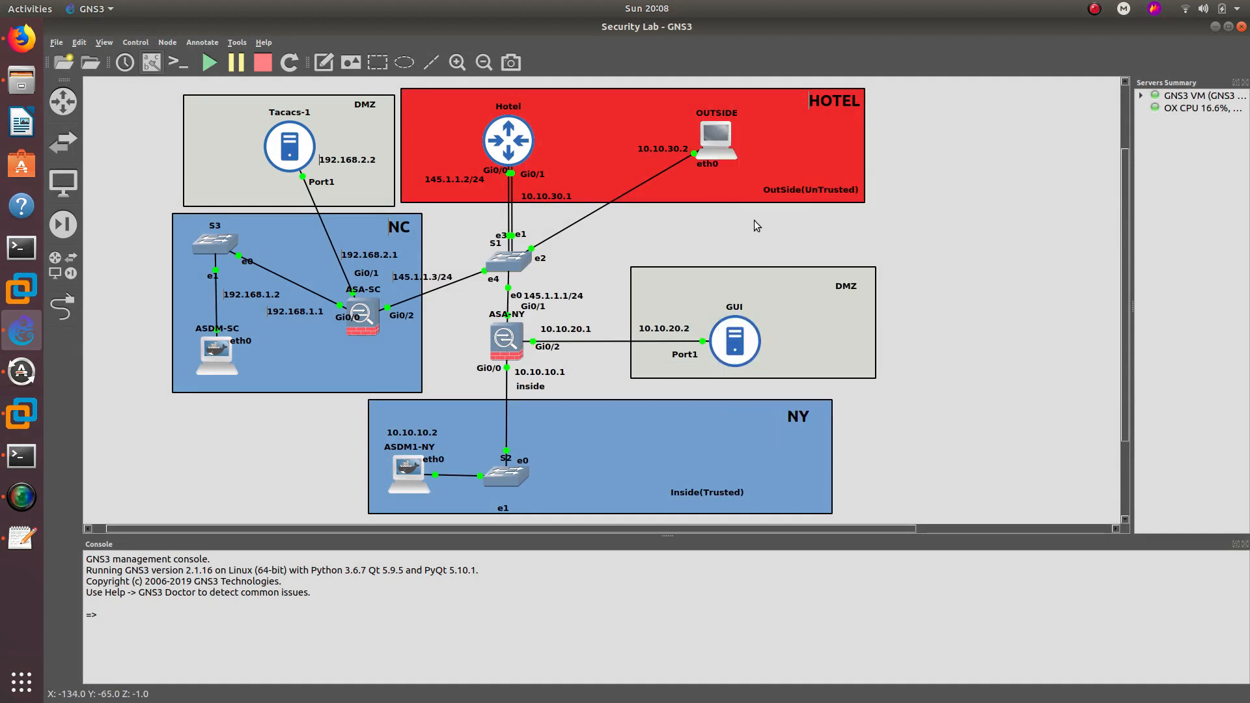
double_click(721, 146)
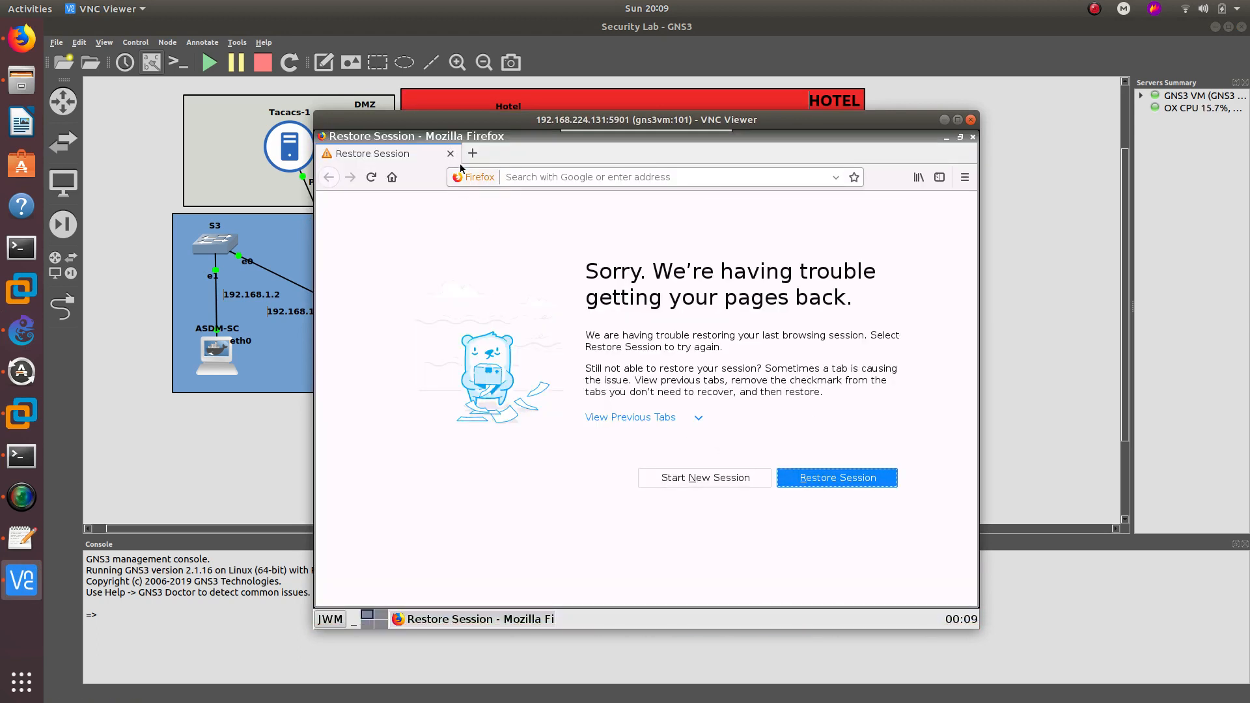
- In an OUTSIDE terminal, give eth0 address 10.10.30.2 with netmask 255.255.255.0
left_click(330, 620)
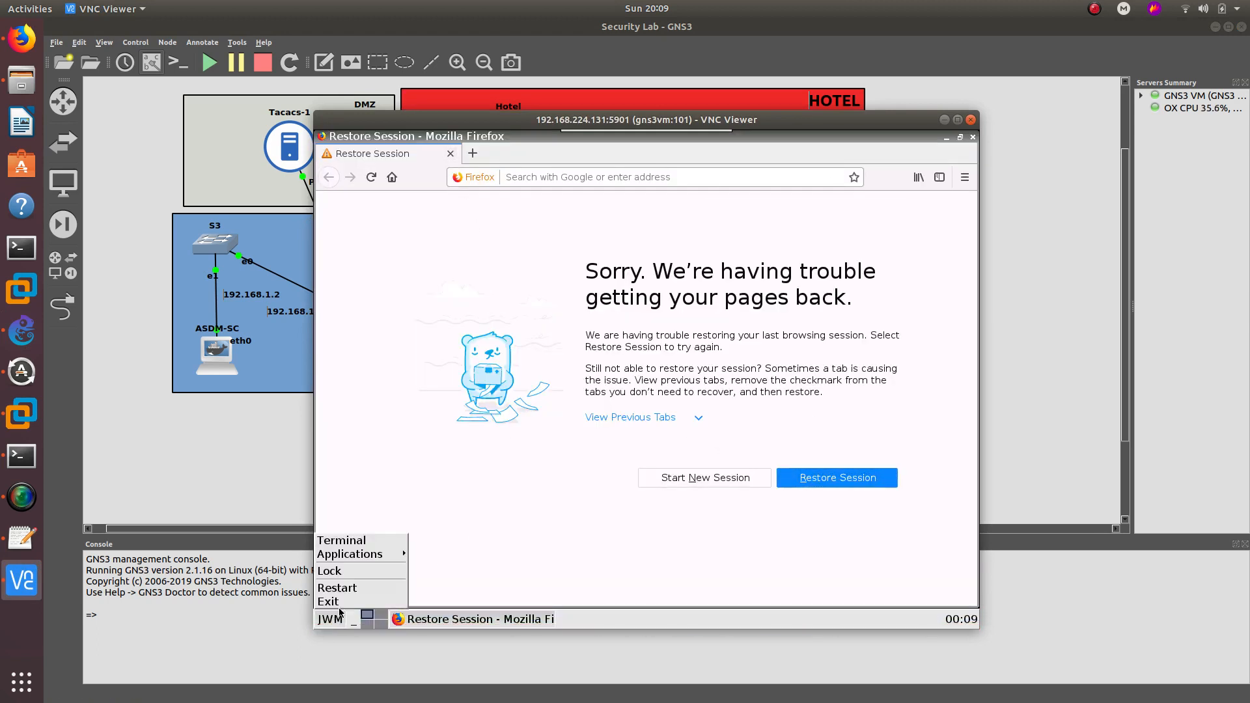
left_click(364, 547)
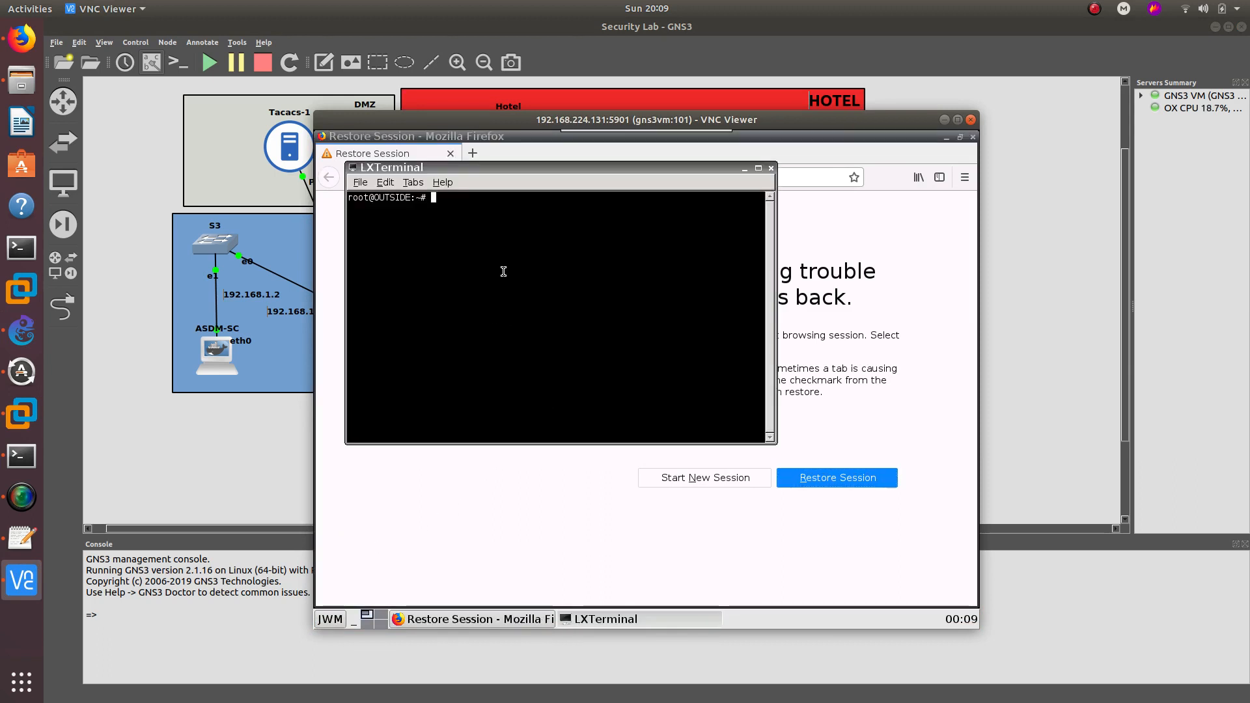
type("ifoc")
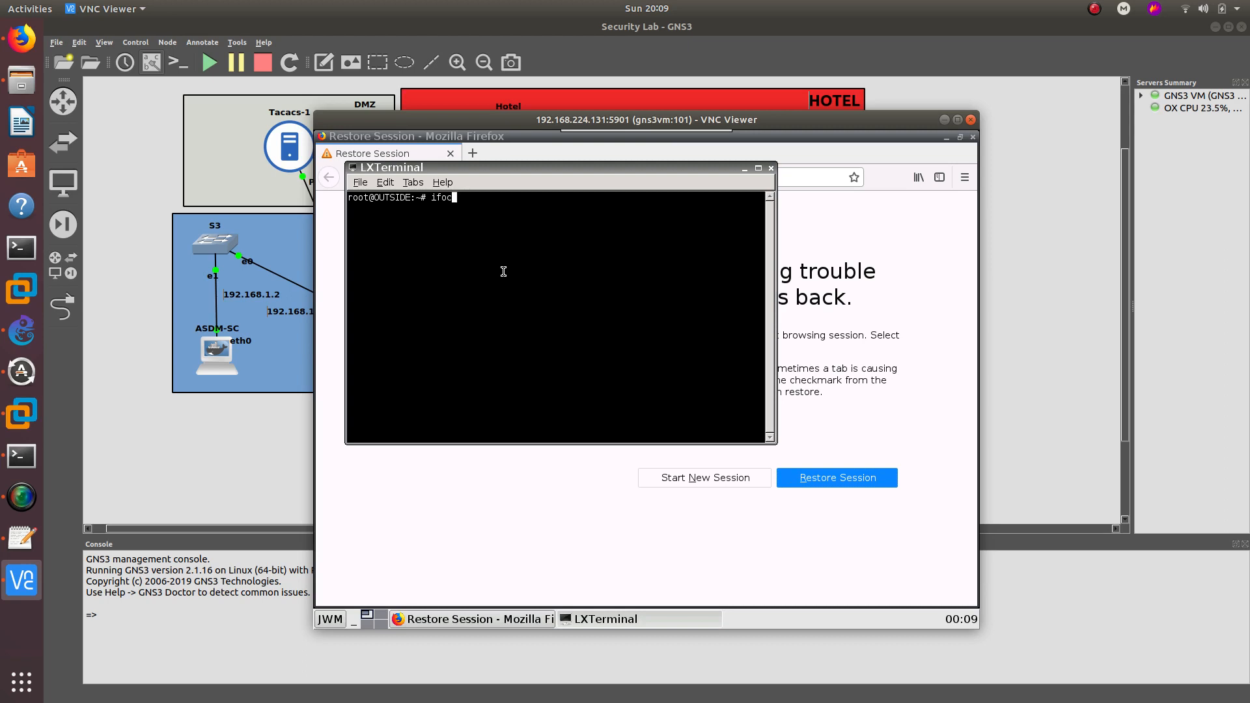
key("BackSpace")
key("BackSpace")
type("config eth0 10.10.")
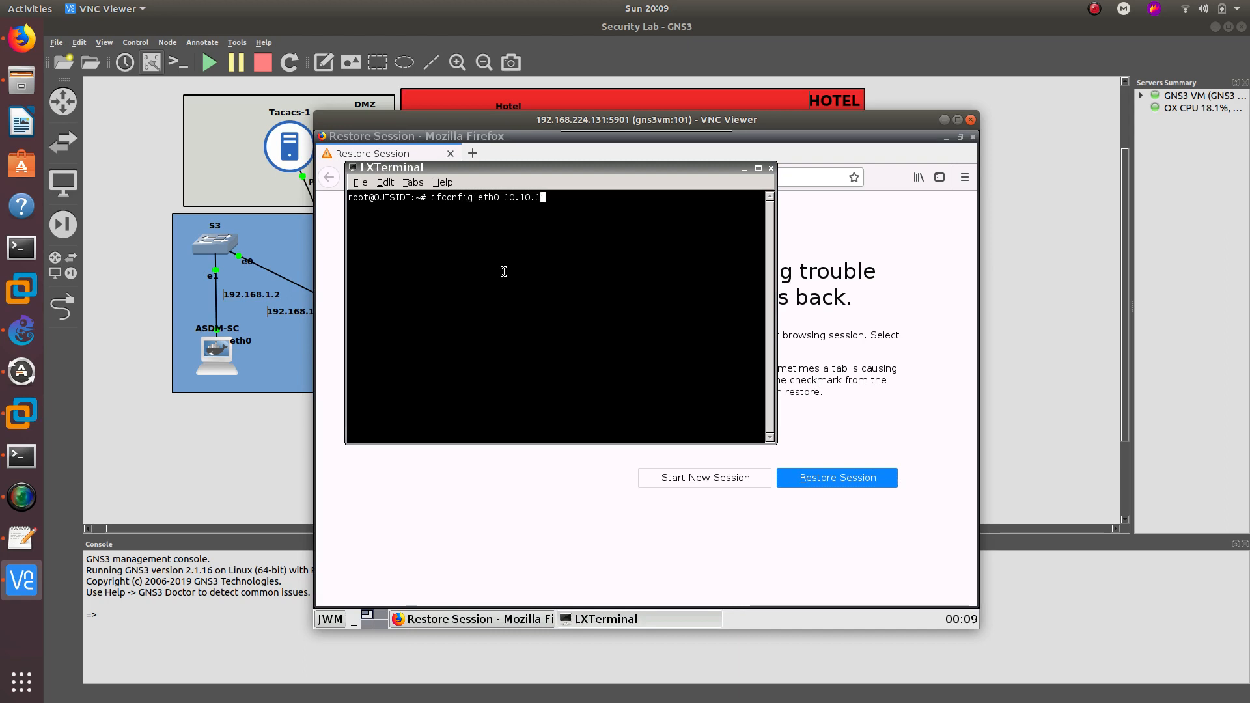
type("30.2")
type("netmasl")
key("BackSpace")
type("k 255.")
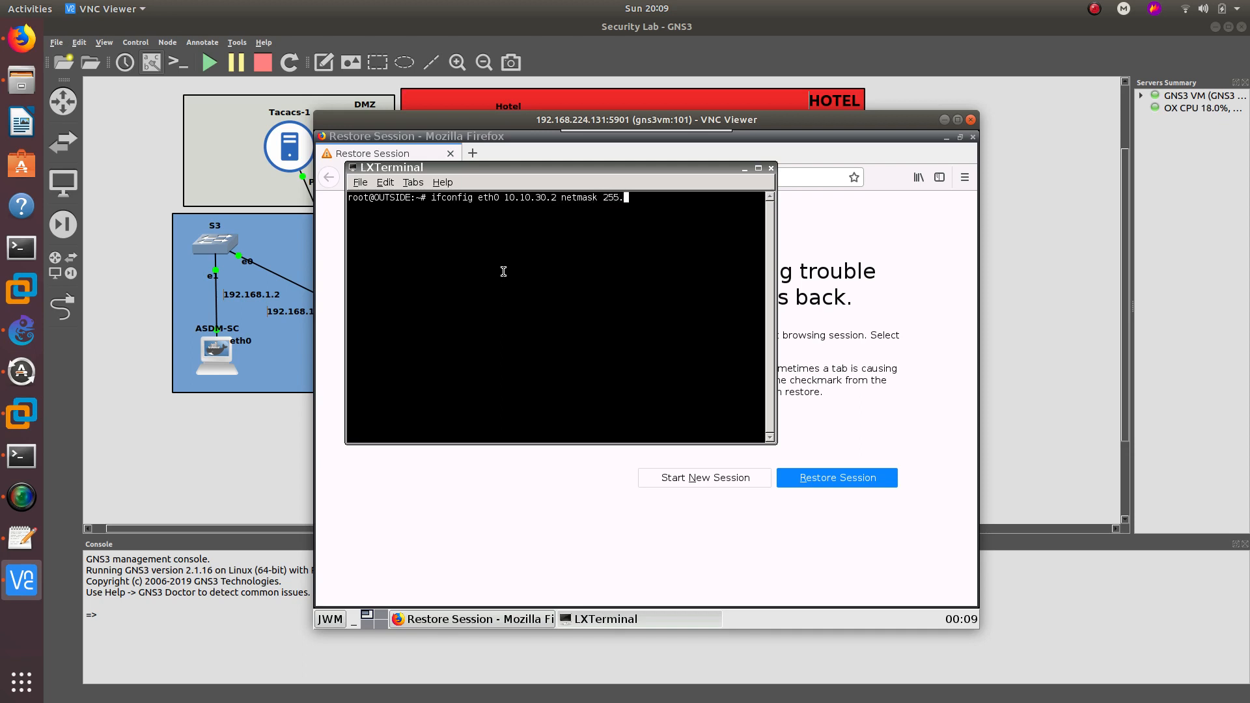
type("255.255.0")
key("Return")
- Add a default route on OUTSIDE via gateway 10.10.30.1
type("route")
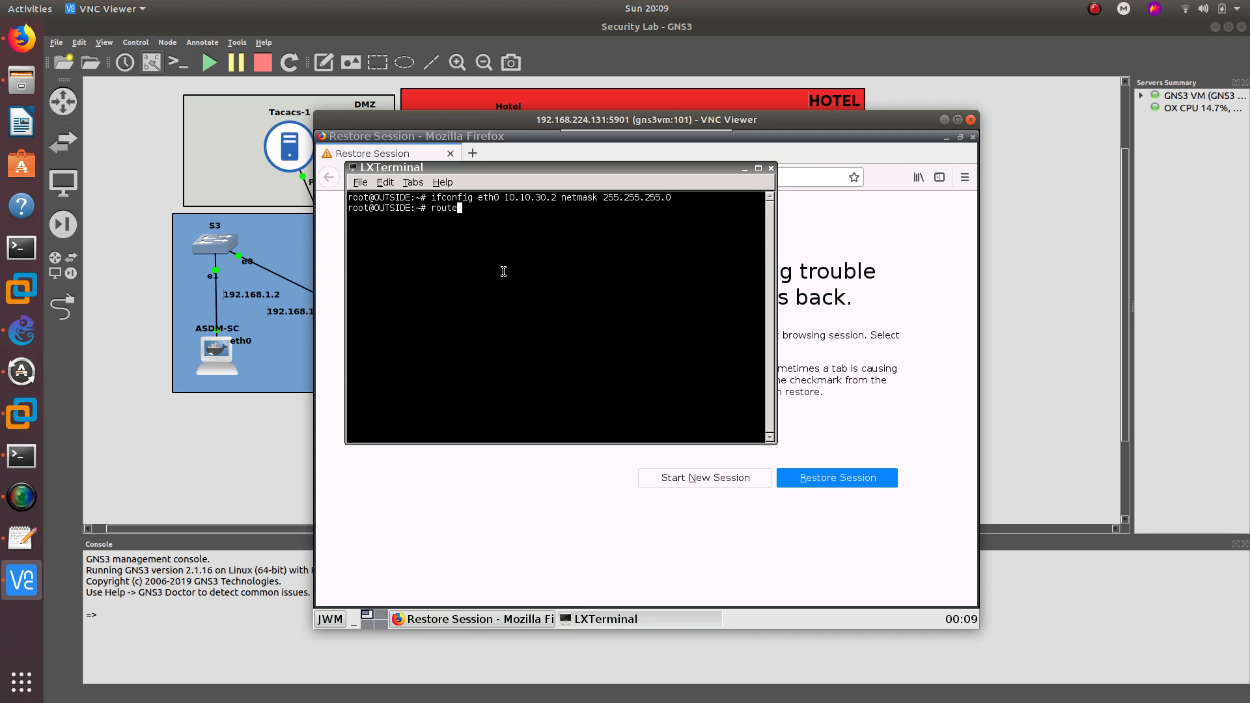
type(" add ")
type("f")
key("BackSpace")
type("defalut")
key("BackSpace")
key("BackSpace")
key("BackSpace")
key("BackSpace")
type("ult gw 10.10.30.1")
key("Return")
- Ping 10.10.30.1 and 145.1.1.1 from OUTSIDE, both with 0% loss
type("pi")
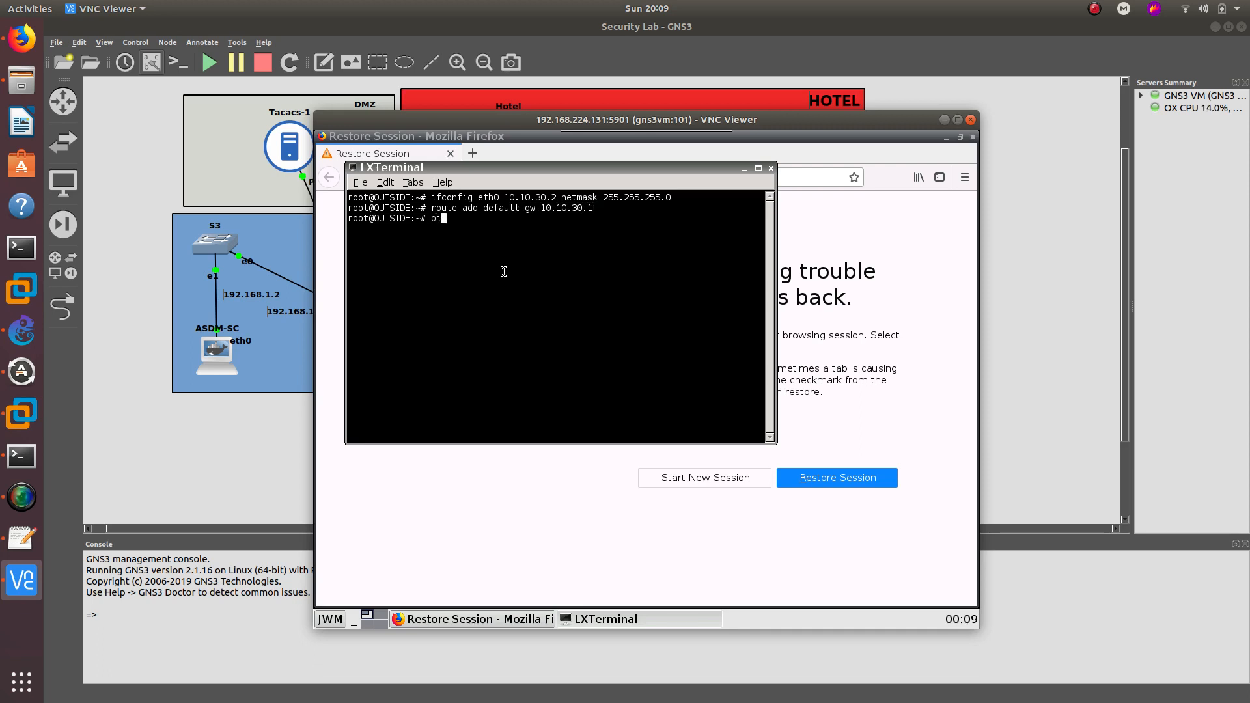
type("nig 10.10.30.1")
key("Return")
key("ctrl+c")
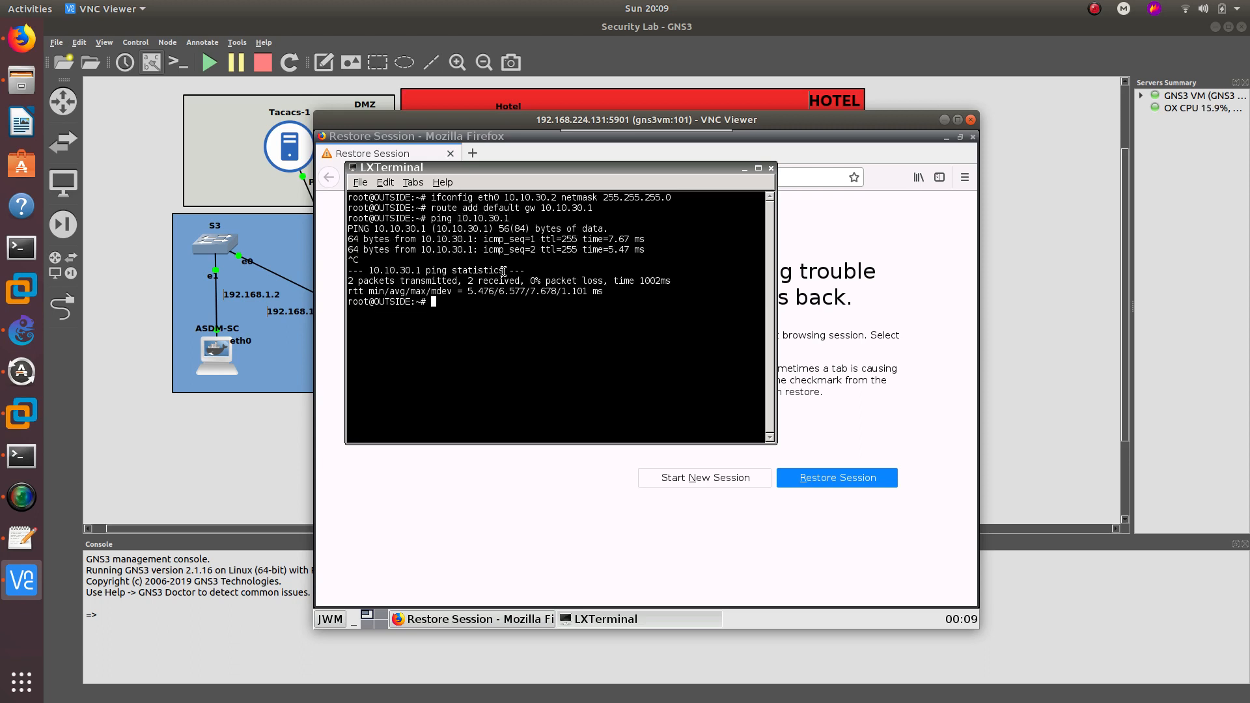
type("ping 145.1.1.1")
key("Return")
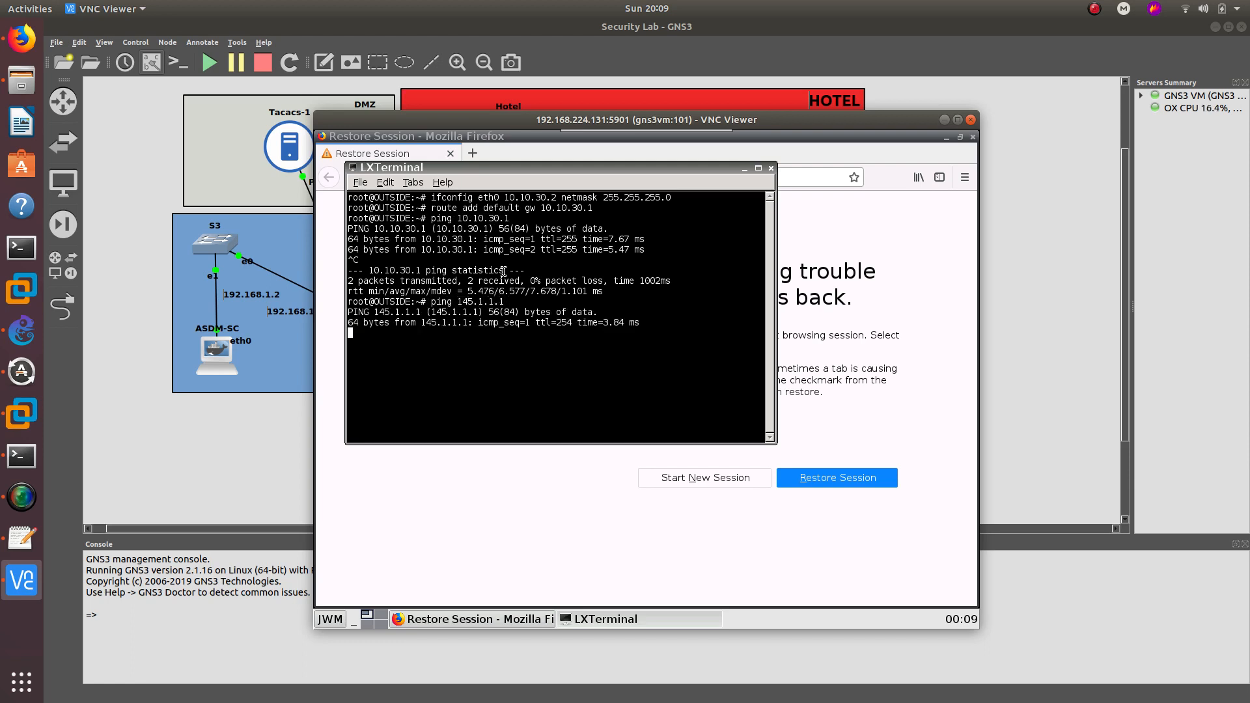
left_click_drag(514, 121, 836, 120)
- Ping 145.1.1.3 from OUTSIDE, which loses all packets, then bring the router console forward
left_click(722, 361)
key("ctrl+c")
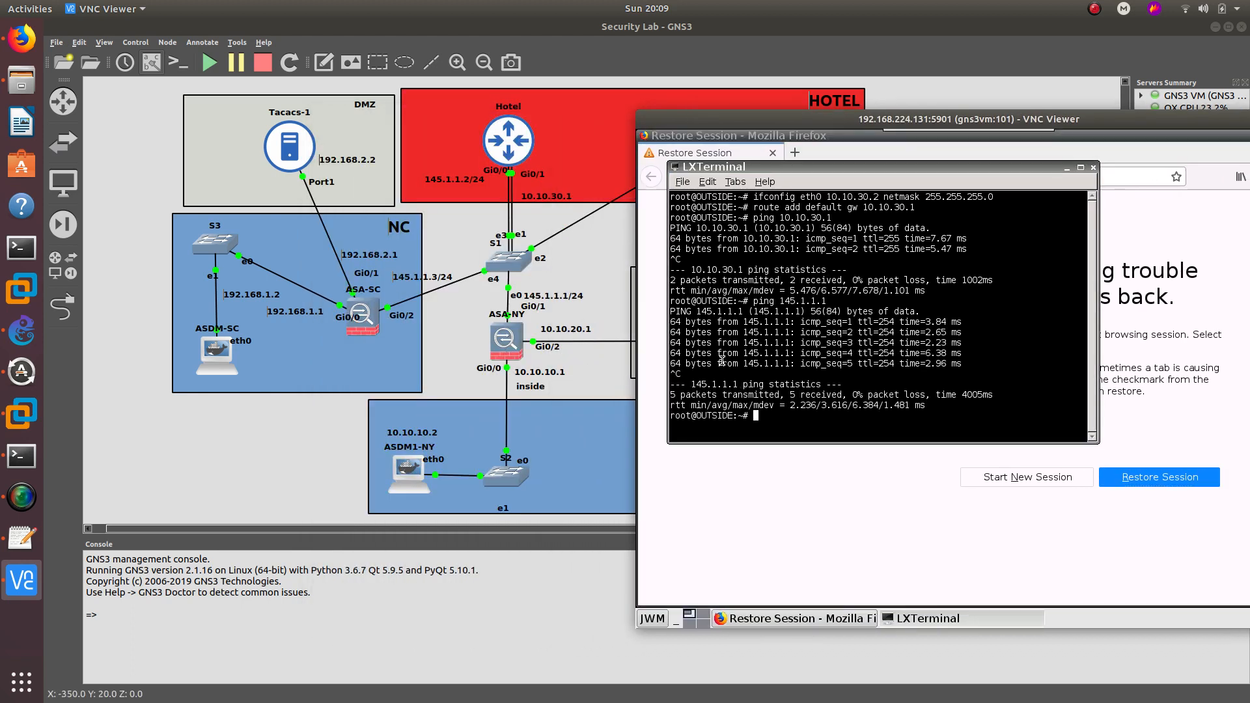
key("Up")
key("BackSpace")
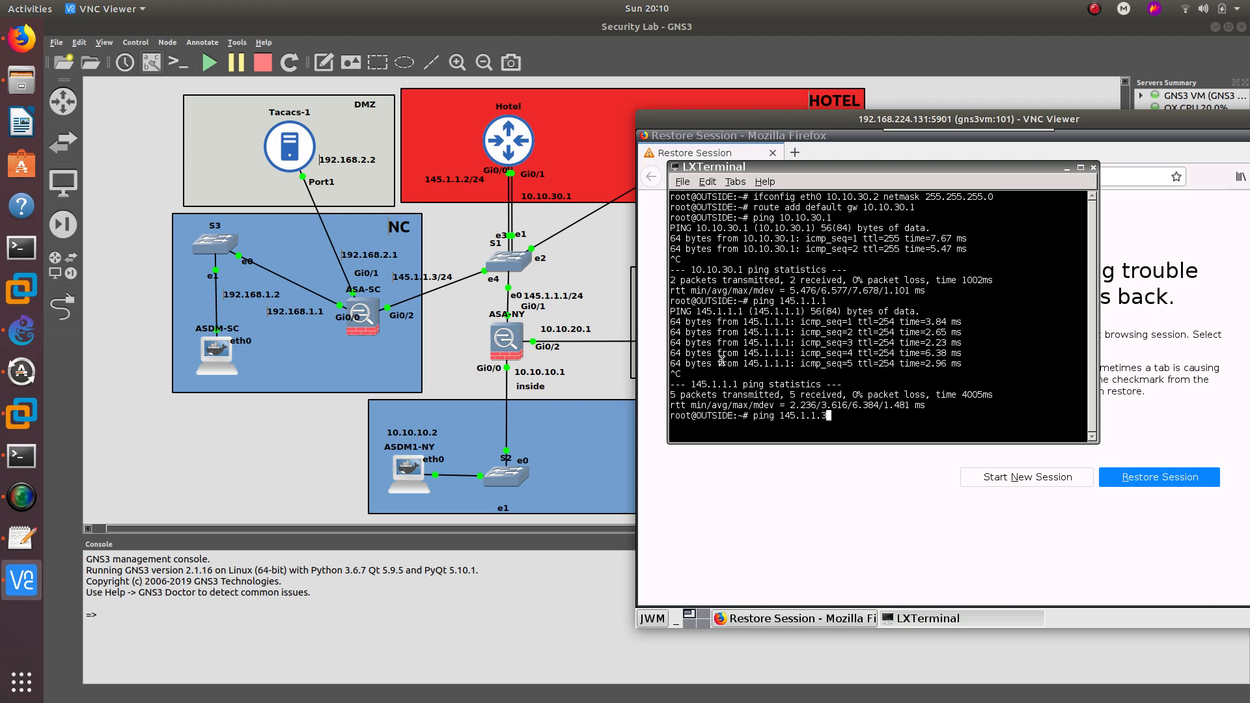
type("3")
key("Return")
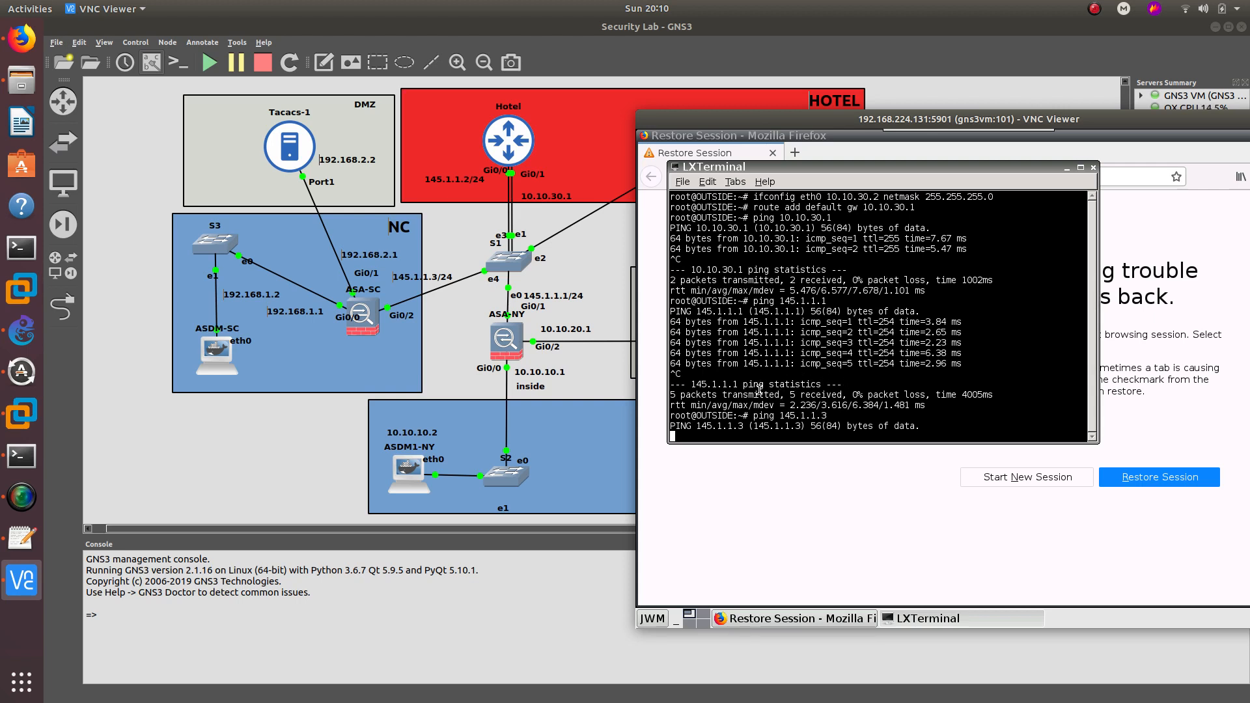
key("ctrl+c")
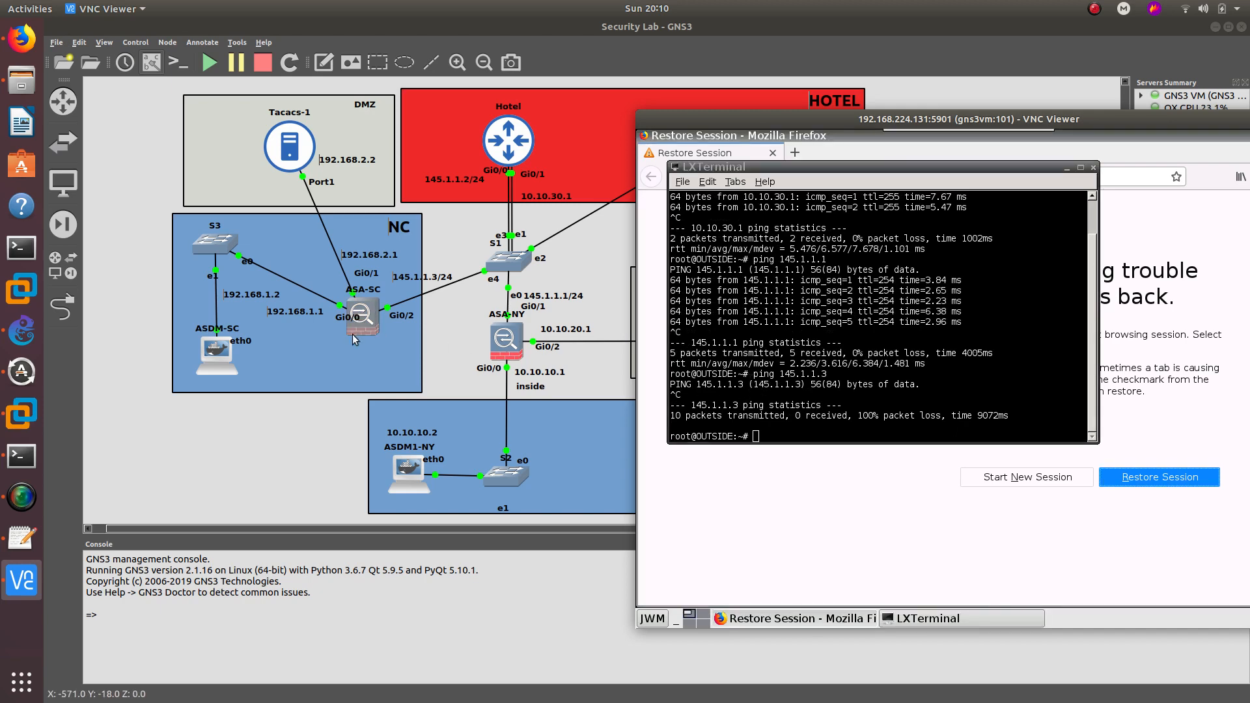
left_click(22, 455)
left_click_drag(635, 78, 798, 47)
- On ASA-SC, add route internet 0.0.0.0 0.0.0.0 145.1.1.2 as the default route
left_click(586, 691)
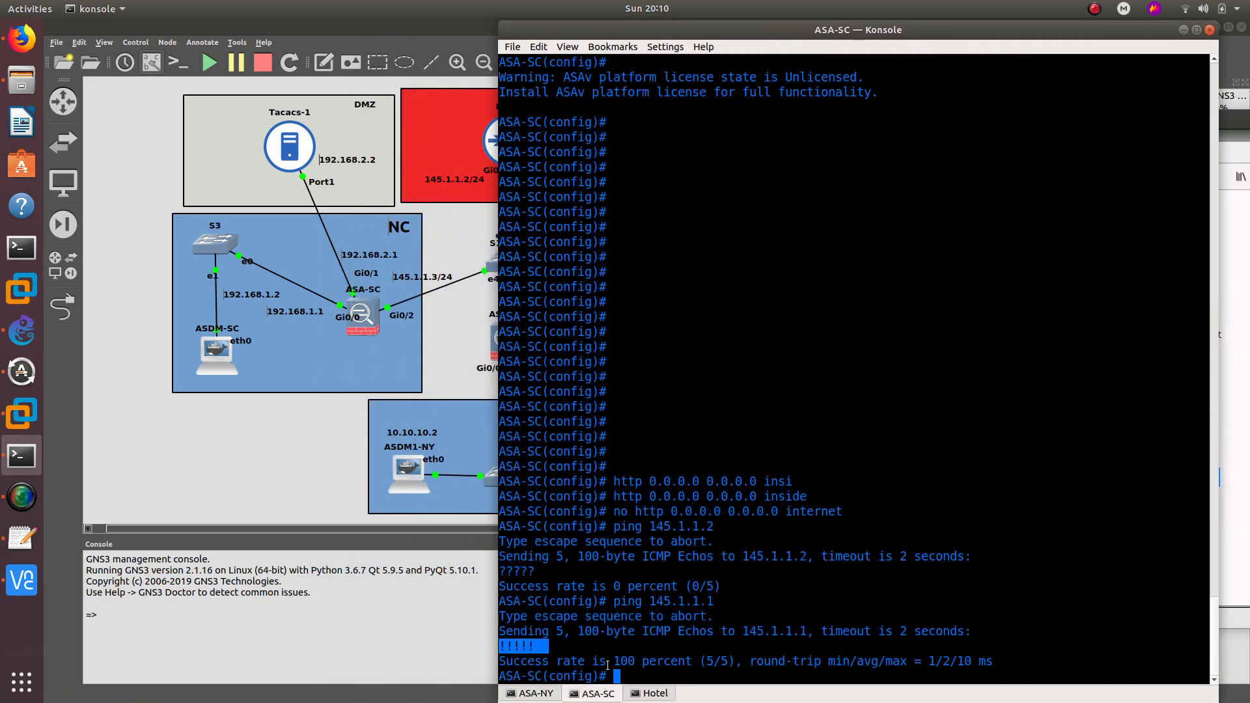
type("route inter")
key("Tab")
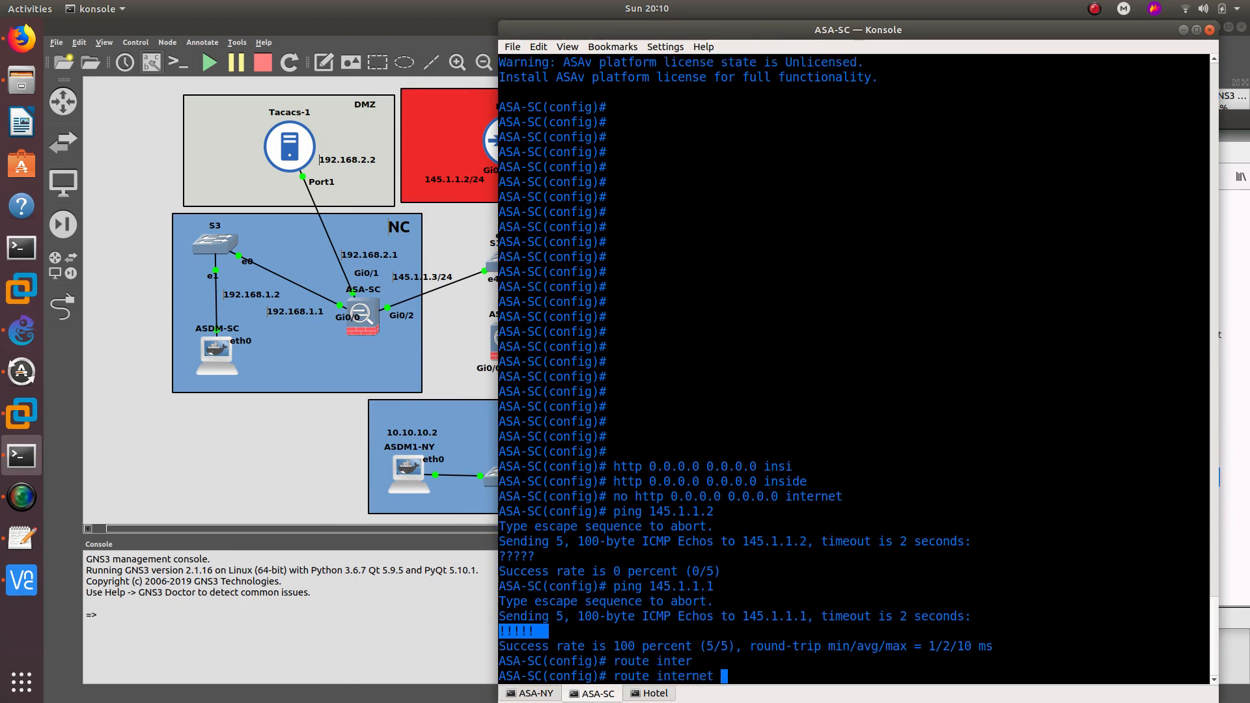
type("0.0.0.0 0.0.0")
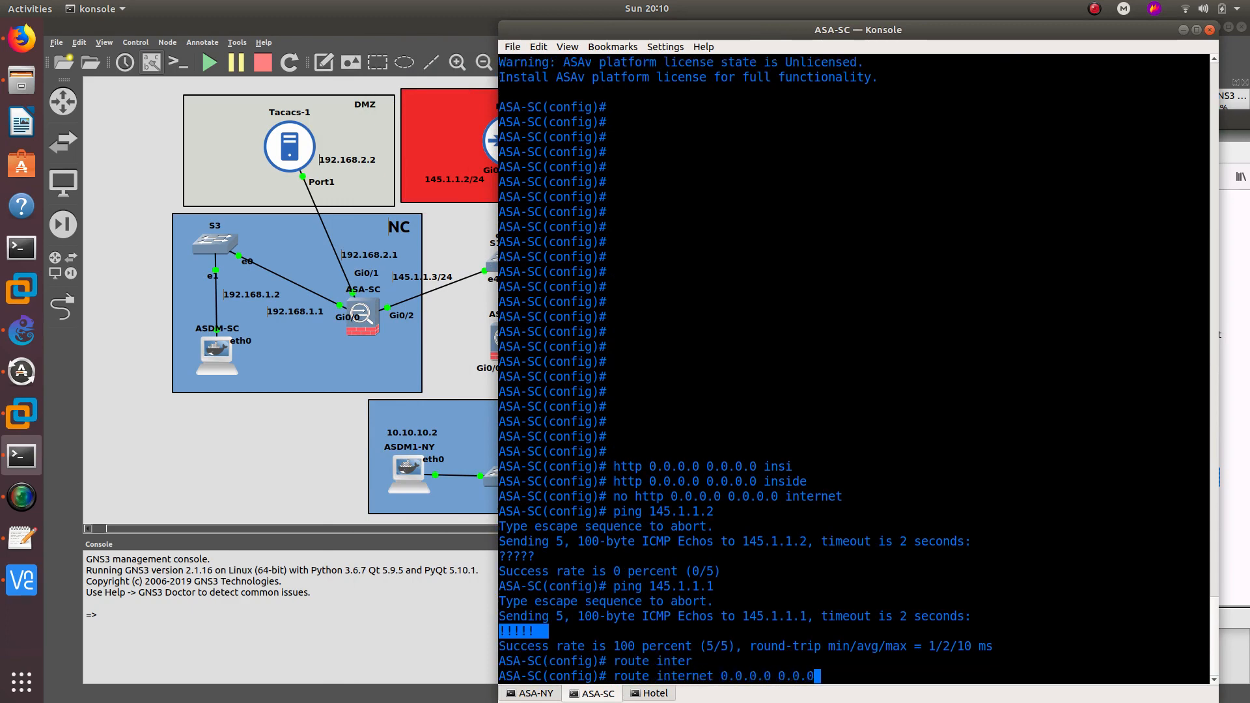
type(".0 145.")
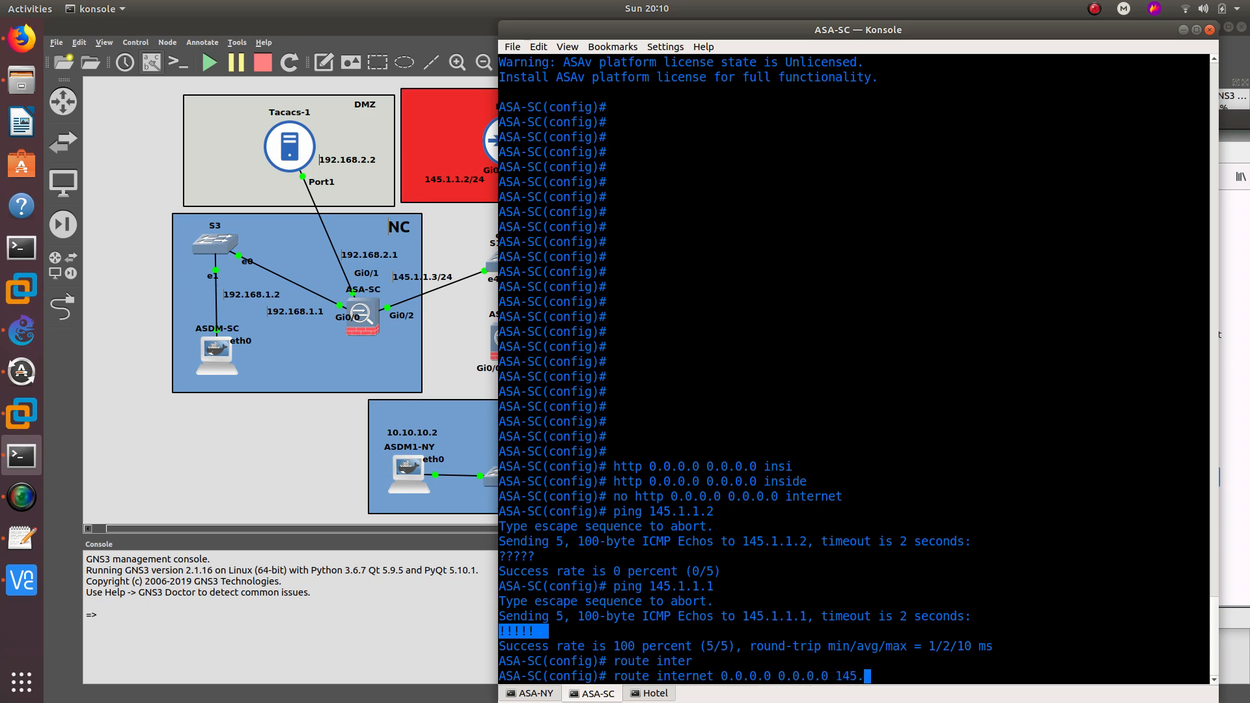
type("1.1.2")
key("Return")
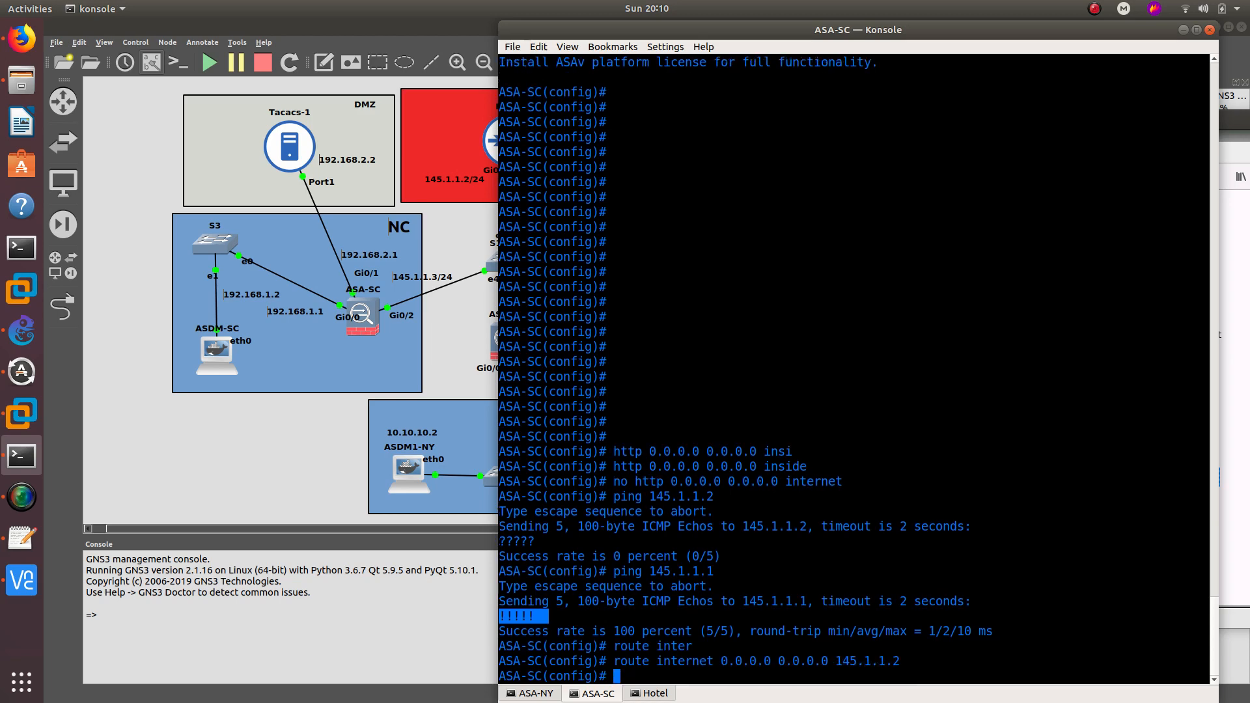
- Re-ping 145.1.1.3 from OUTSIDE and confirm 3/3 replies with 0% loss
left_click(1183, 30)
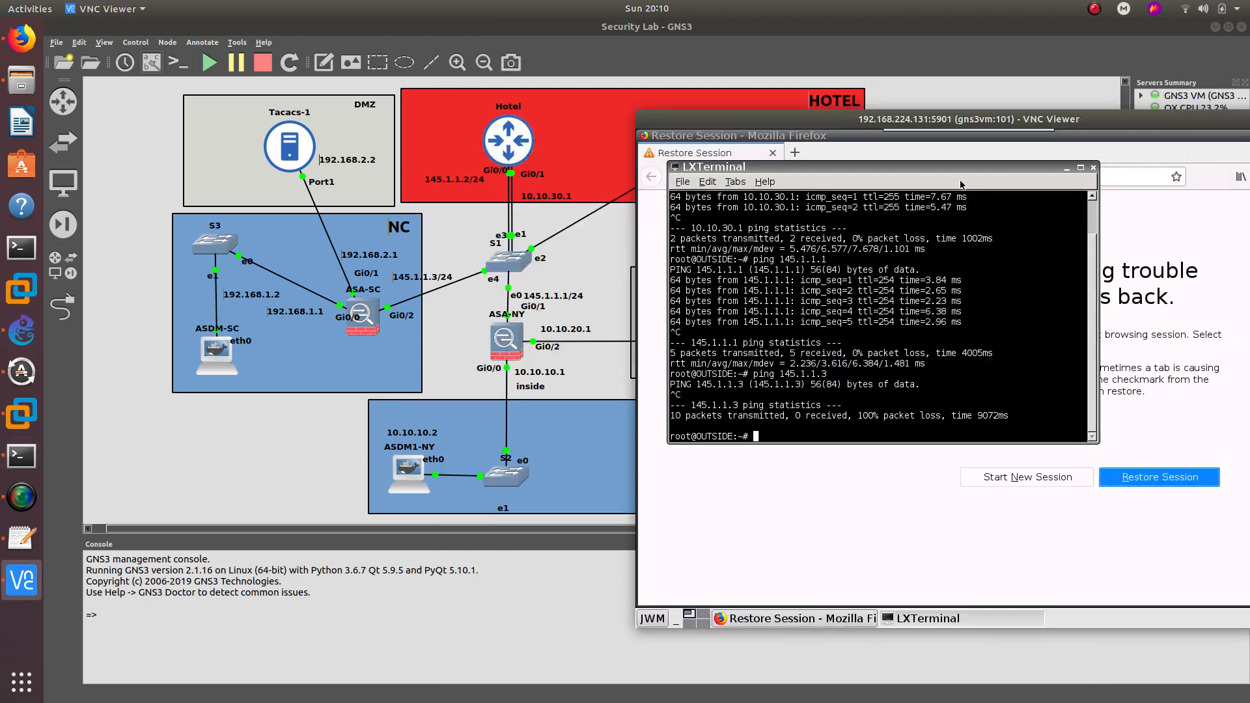
key("Up")
key("Return")
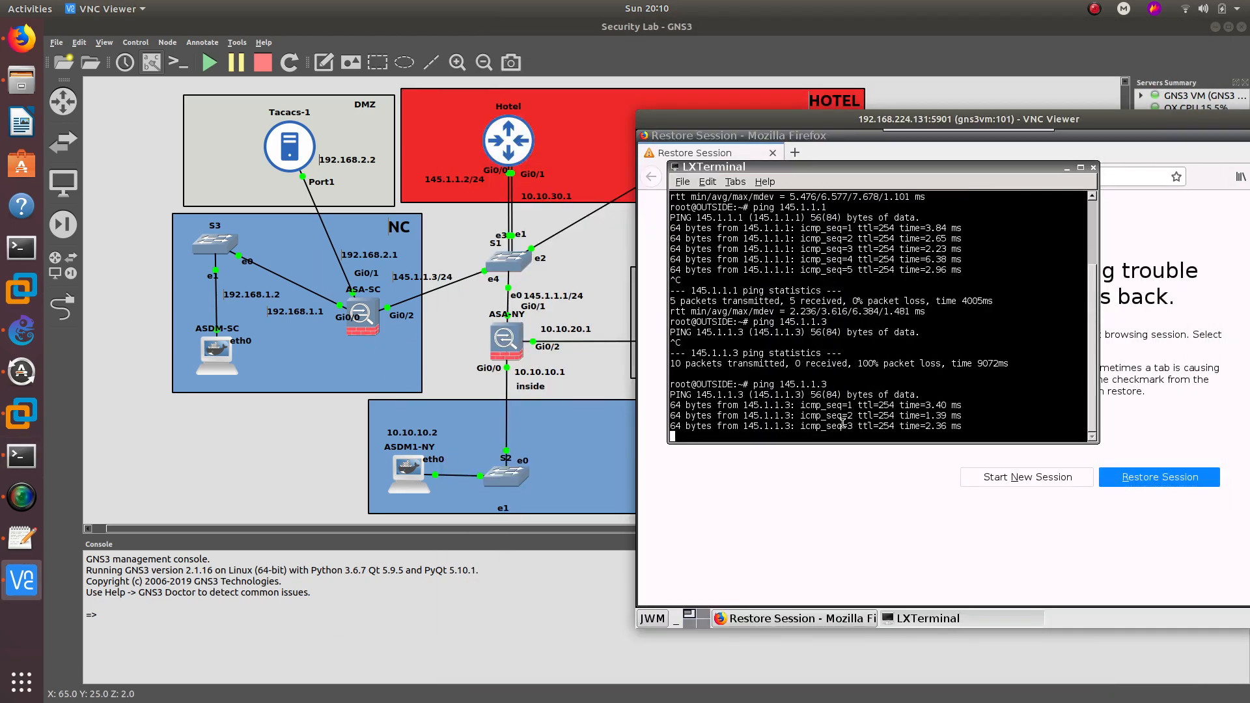
key("ctrl+c")
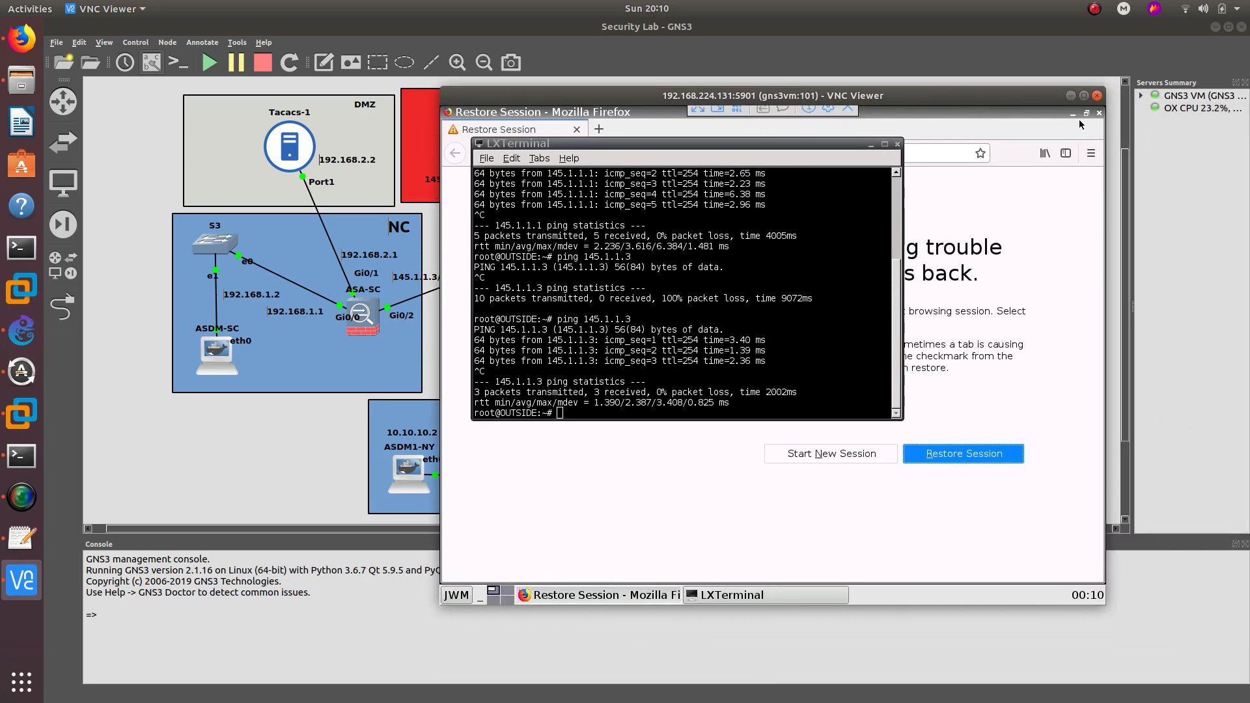
- Return to the GNS3 topology and open ASDM1-NY's VNC console on port 5900
left_click(1070, 96)
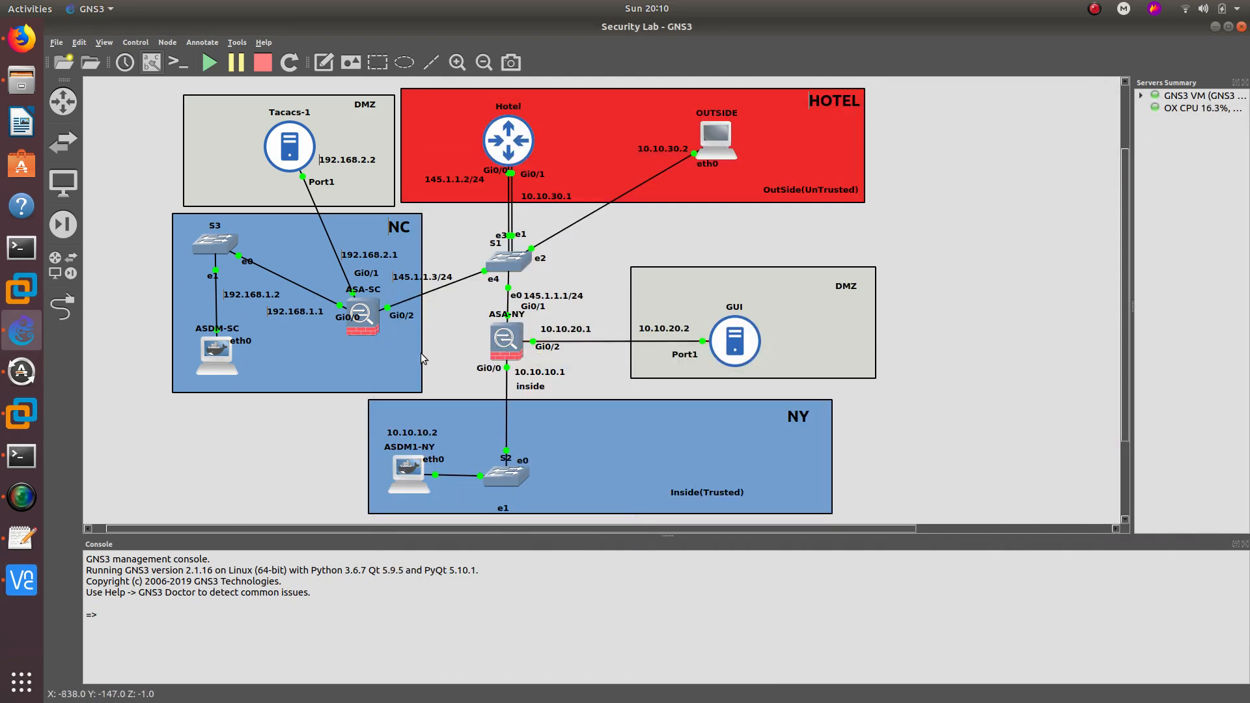
mouse_move(366, 335)
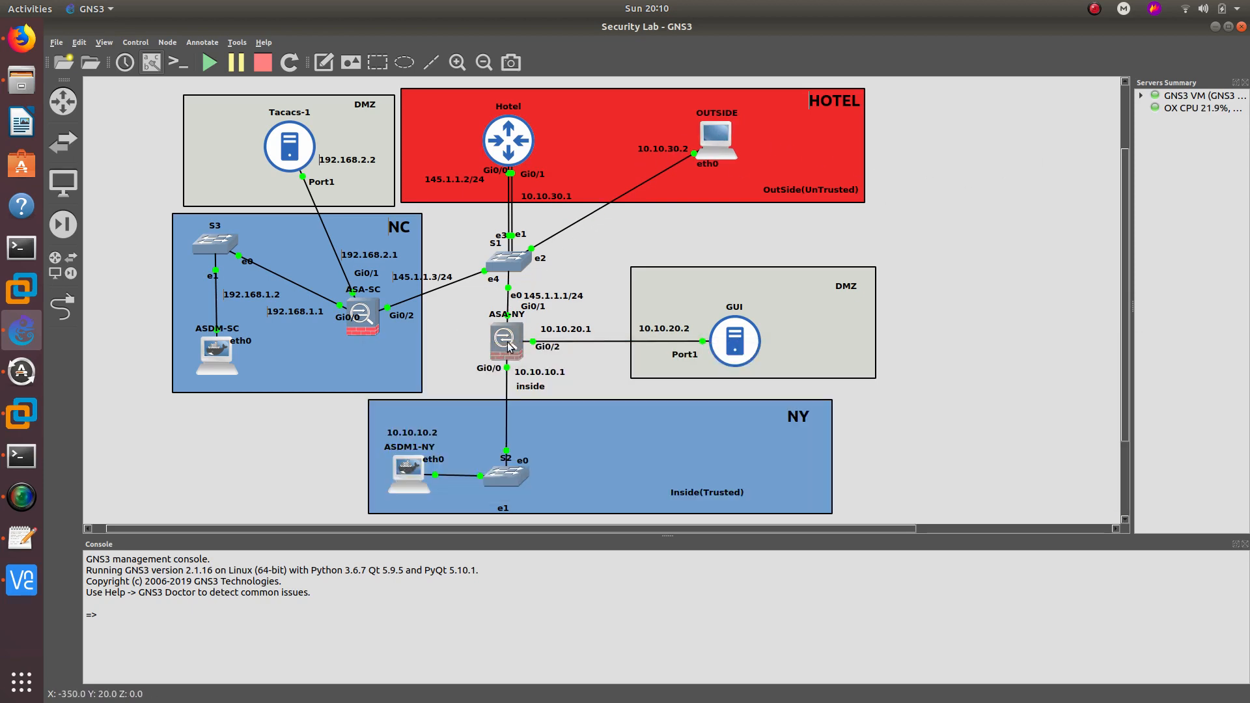
mouse_move(509, 345)
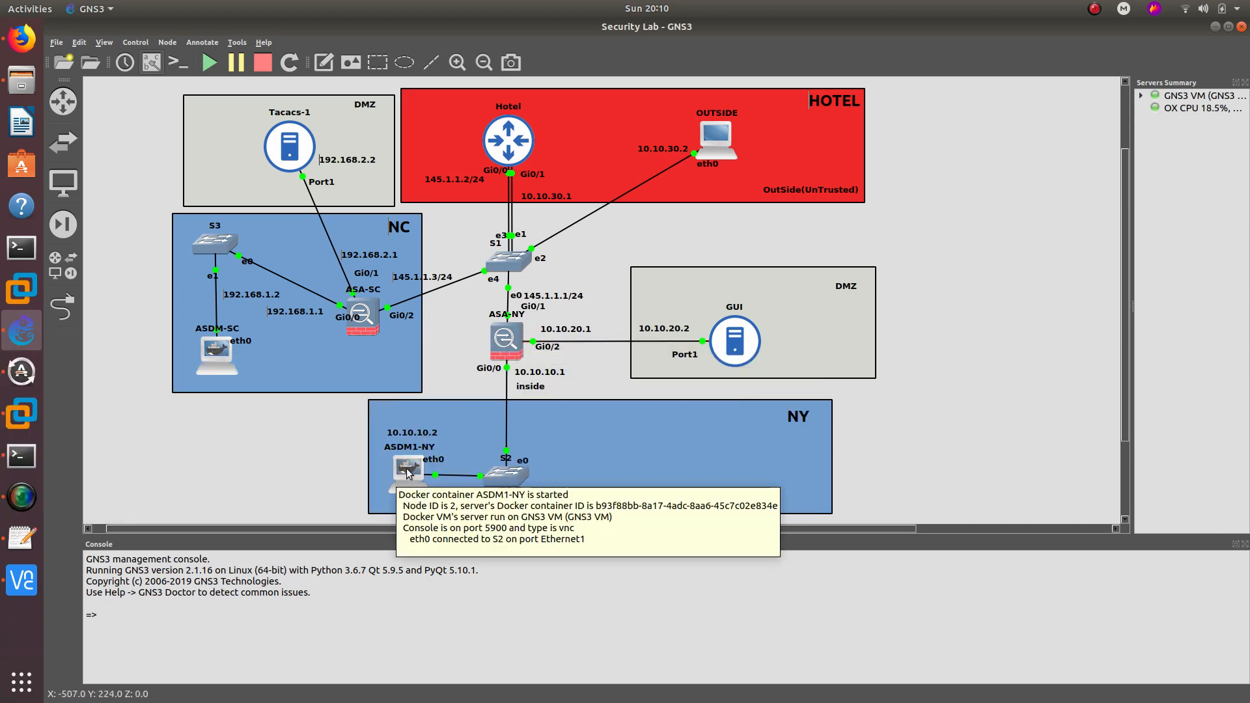
double_click(407, 473)
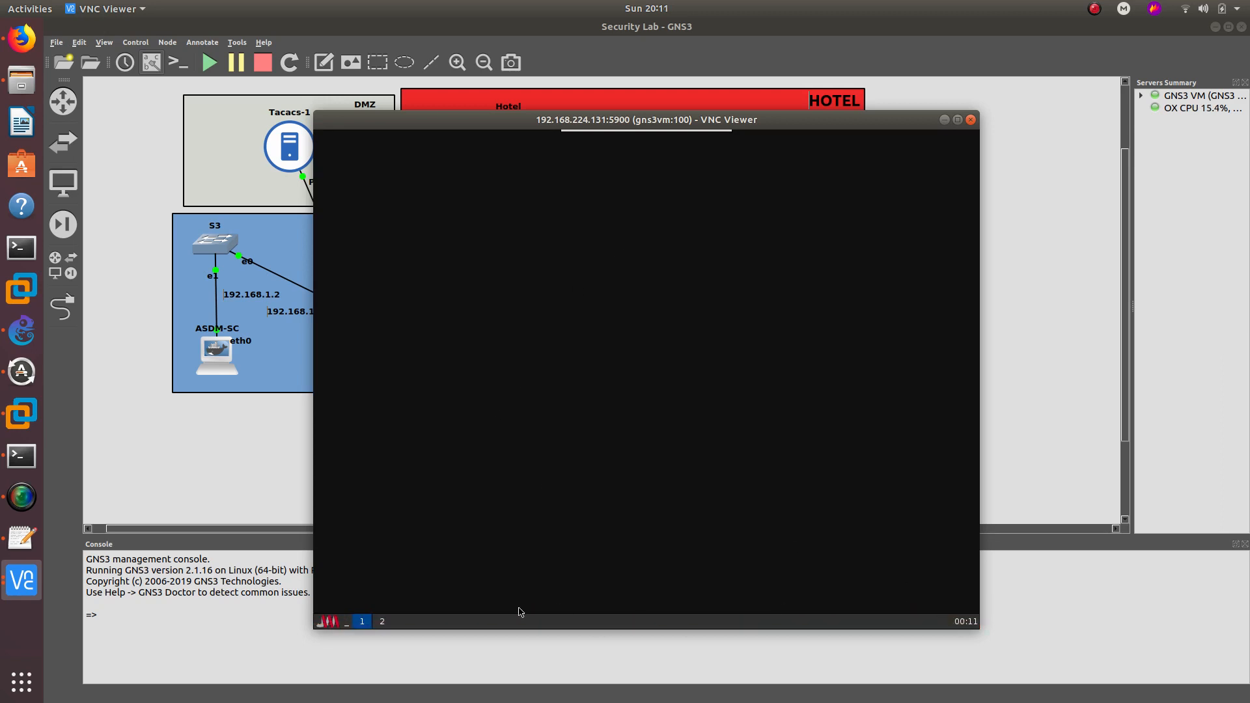
- Start the ASDM Launcher on ASDM1-NY and enter ASA-NY's address 10.10.10.1
left_click(321, 624)
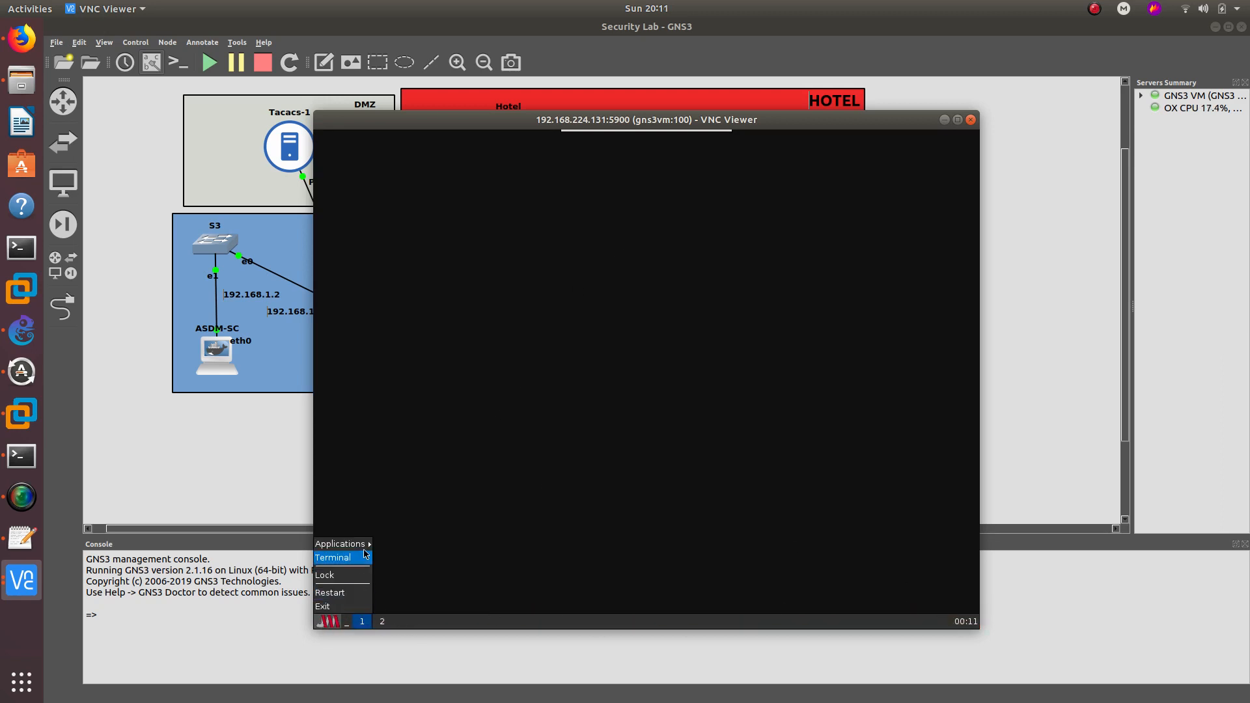
mouse_move(355, 544)
left_click(392, 549)
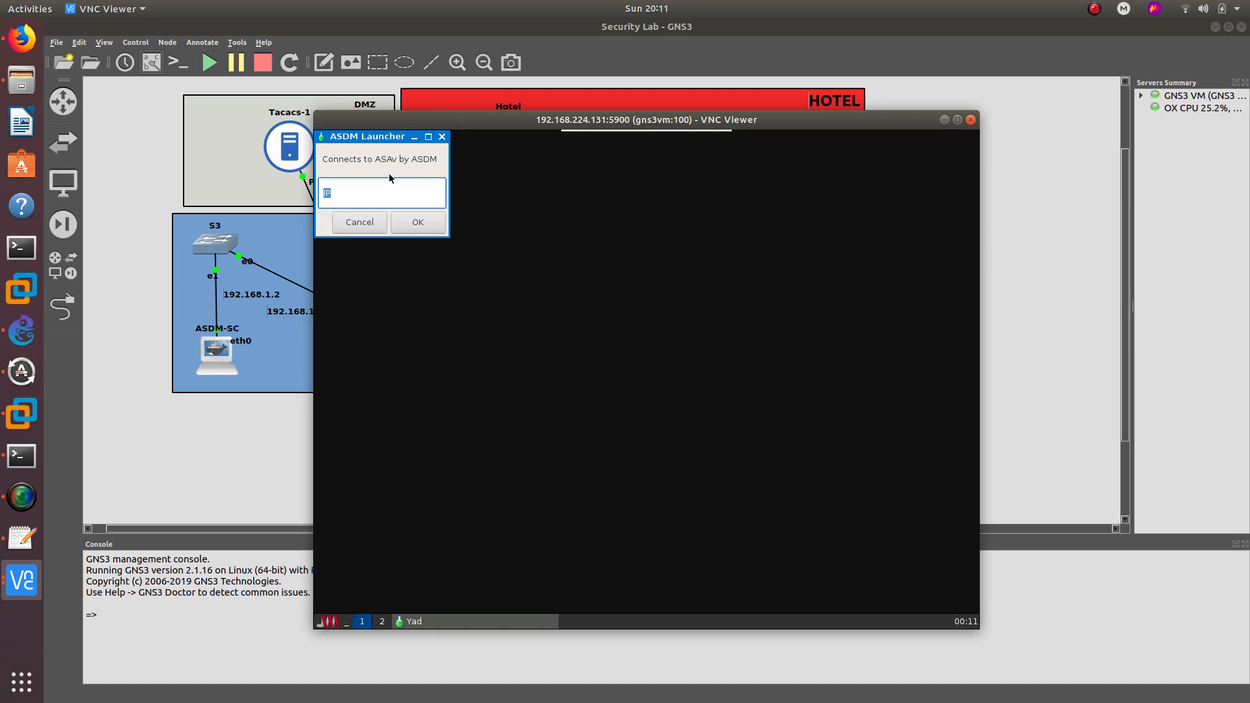
type("10.10.10.1")
key("Return")
left_click_drag(559, 120, 858, 94)
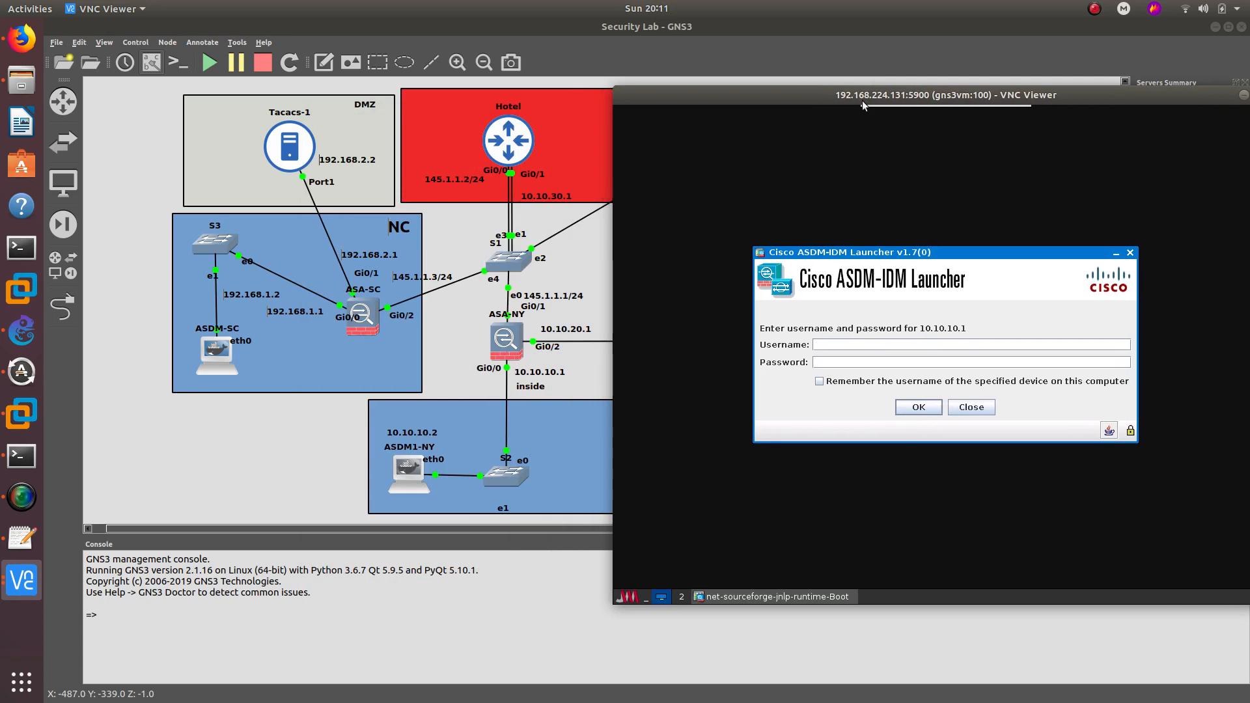
- Attempt the ASDM login twice, dismissing 'Unable to launch device manager', then open a Terminal
left_click(905, 408)
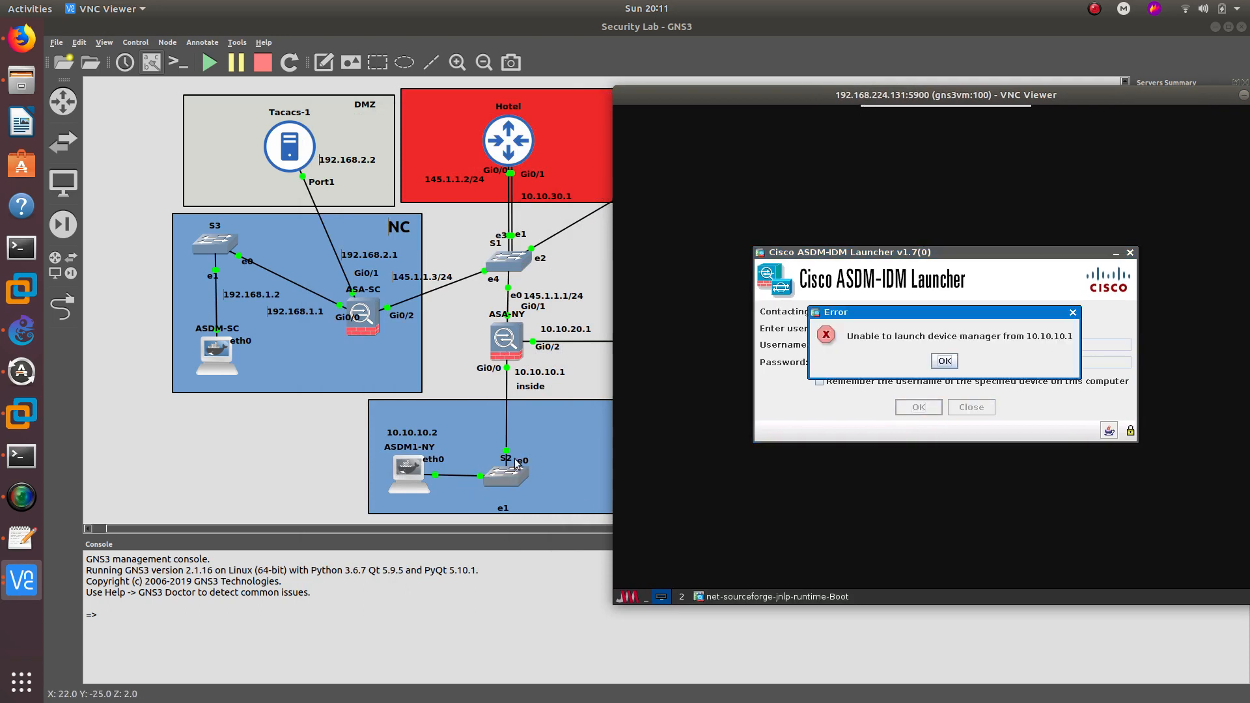
left_click(946, 364)
left_click(932, 405)
left_click(943, 362)
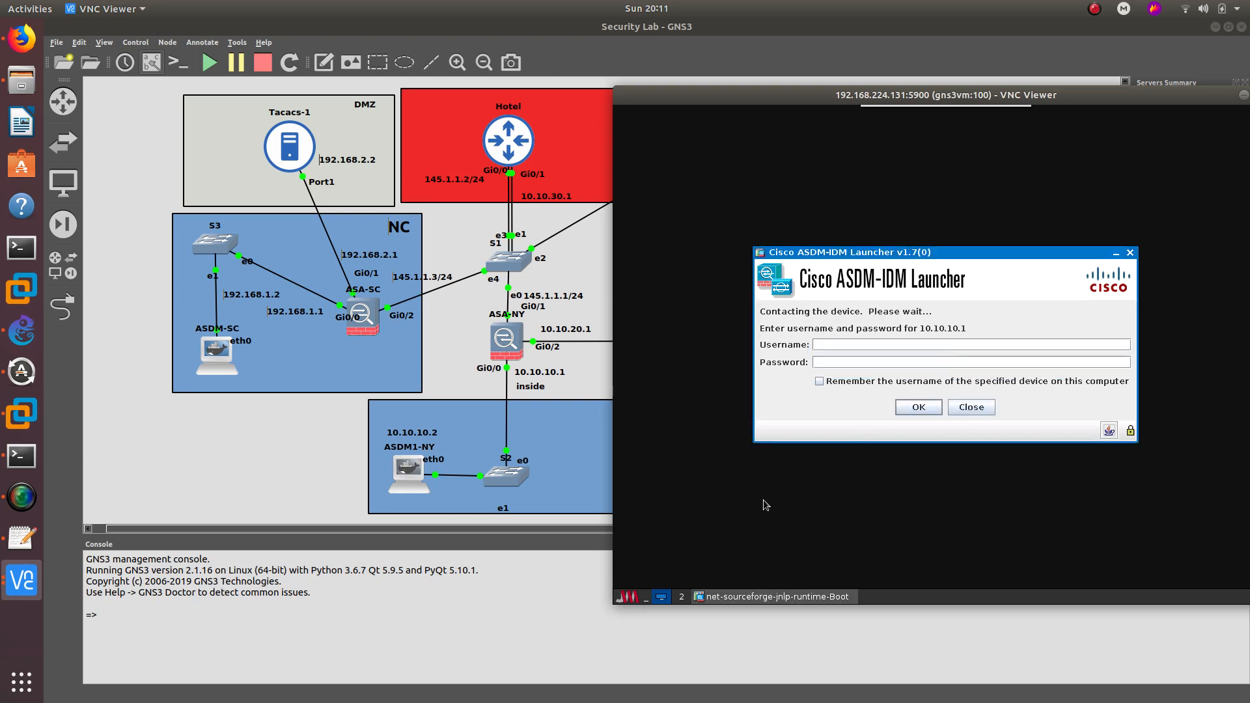
left_click(628, 596)
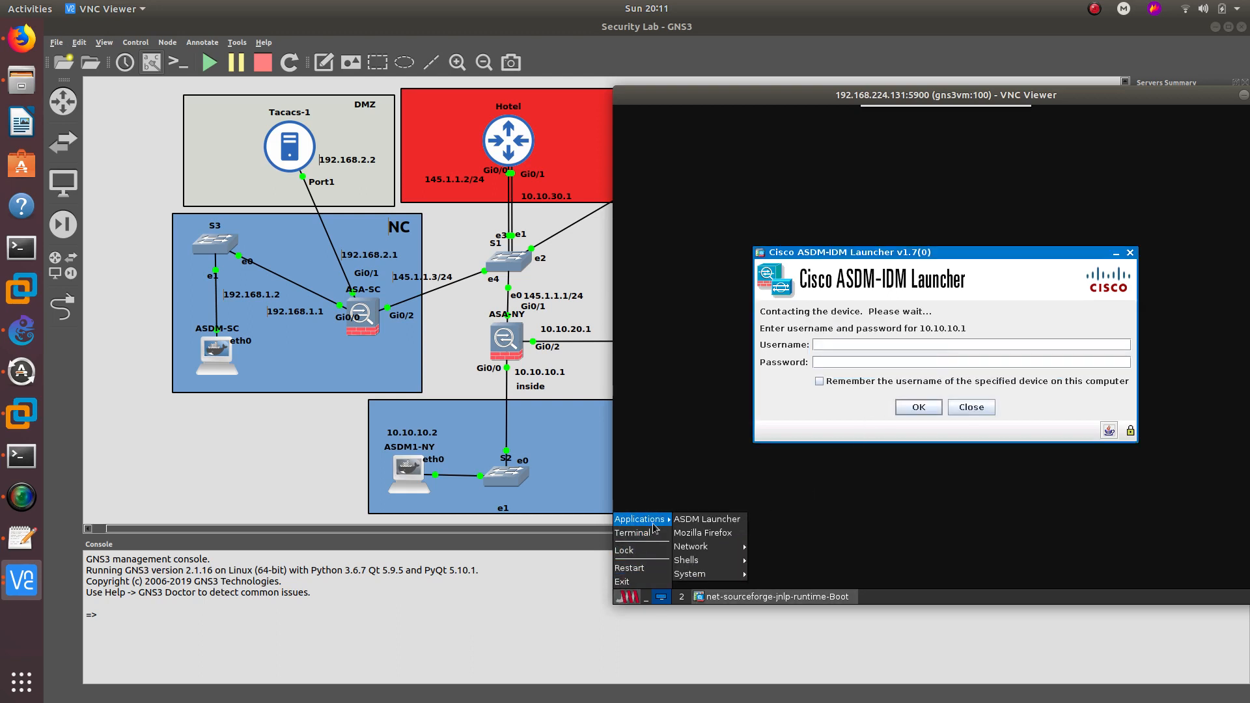
left_click(648, 532)
- Try pinging 10.10.10.1 from ASDM1-NY and check its current interfaces with ifconfig
type("p")
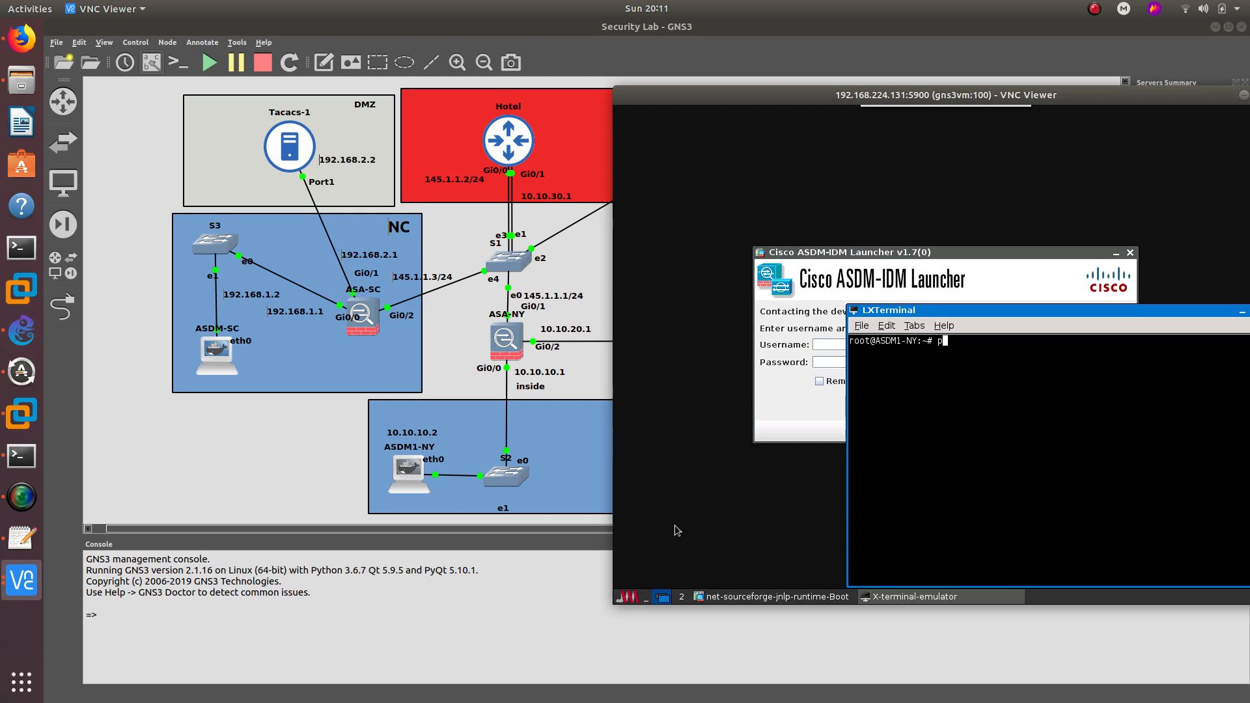
type("ing 10.10.10.1")
key("Return")
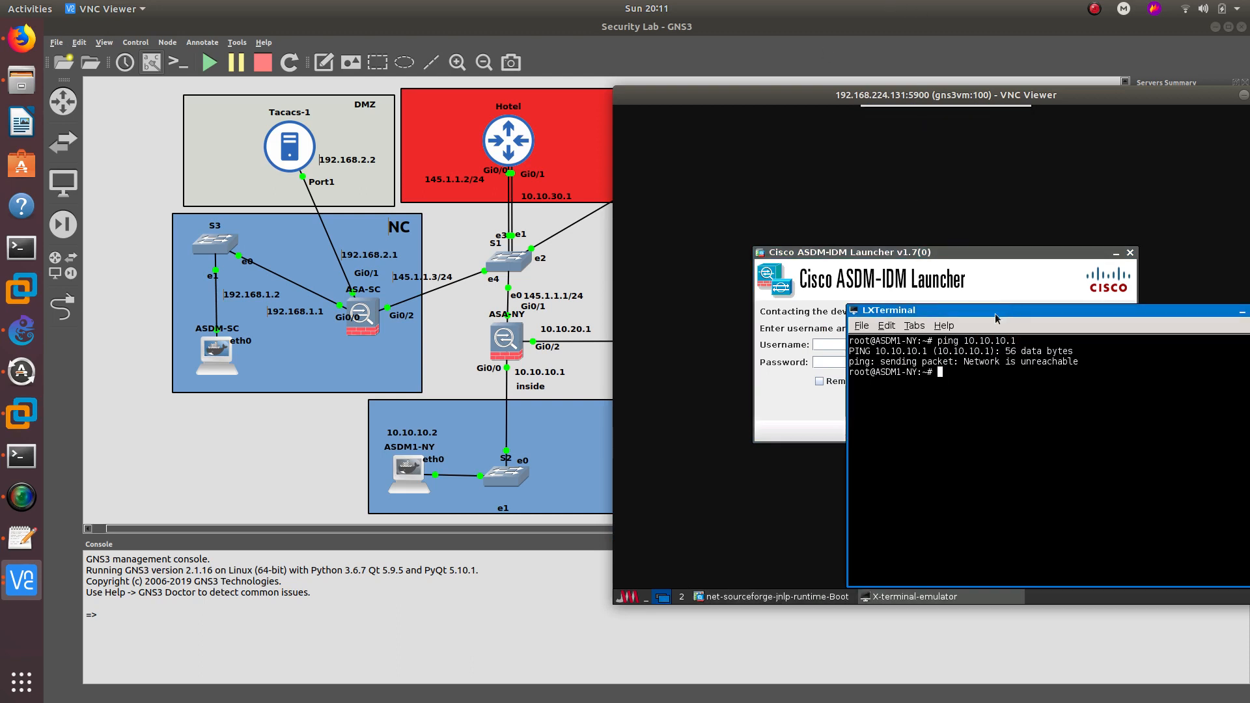
left_click_drag(990, 310, 925, 283)
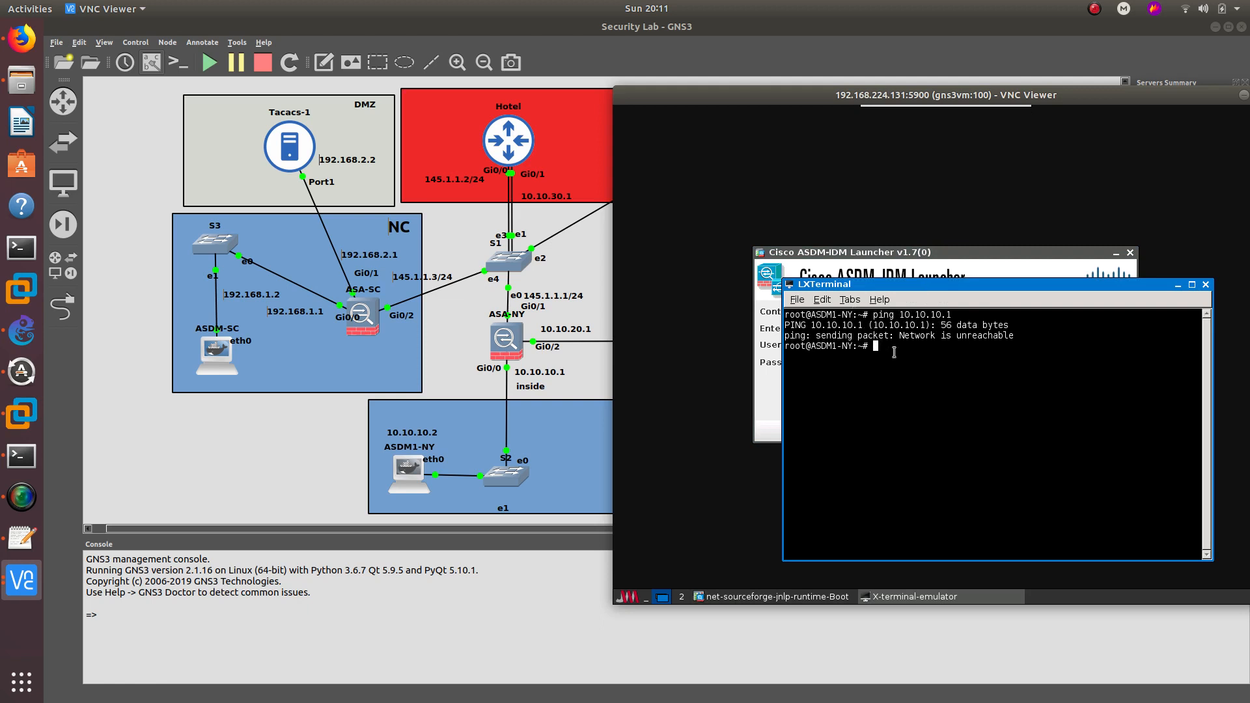
type("ifconfig")
key("Return")
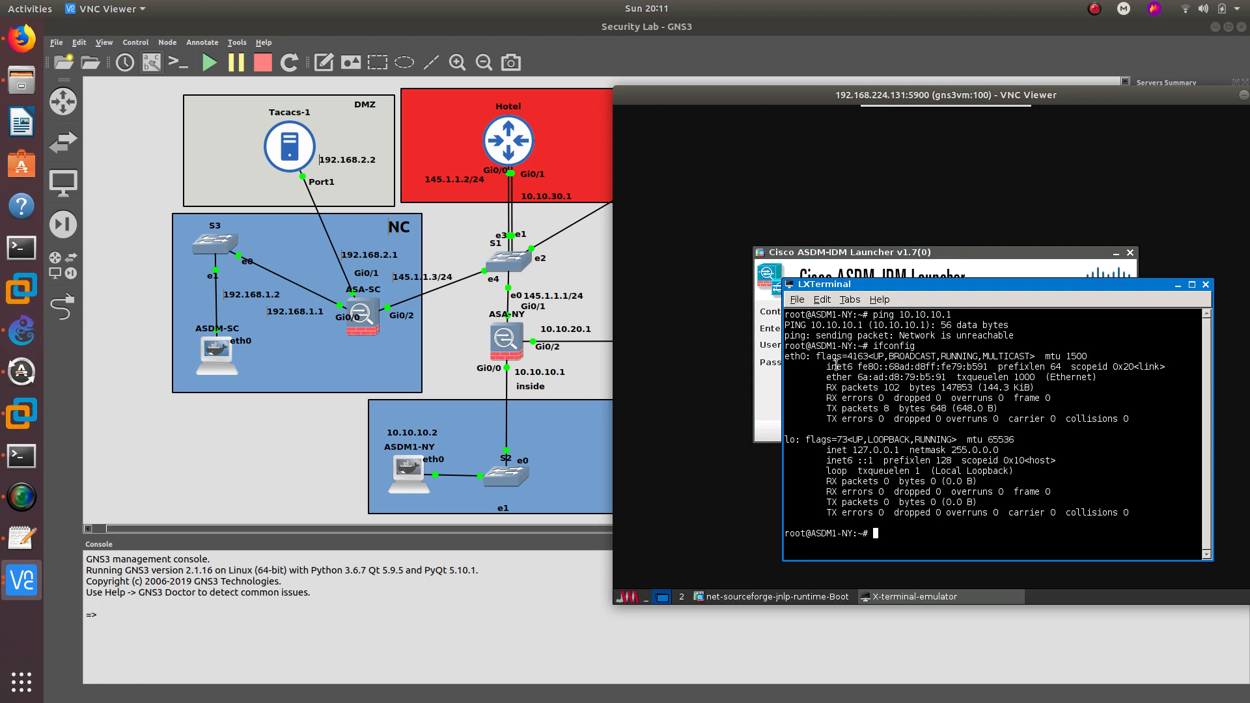
- Give eth0 address 10.10.10.2 netmask 255.255.255.0 and default gateway 10.10.10.1
type("eth")
key("BackSpace")
key("BackSpace")
key("BackSpace")
type("ifconfig eth0 10.10.10.2 netmask ")
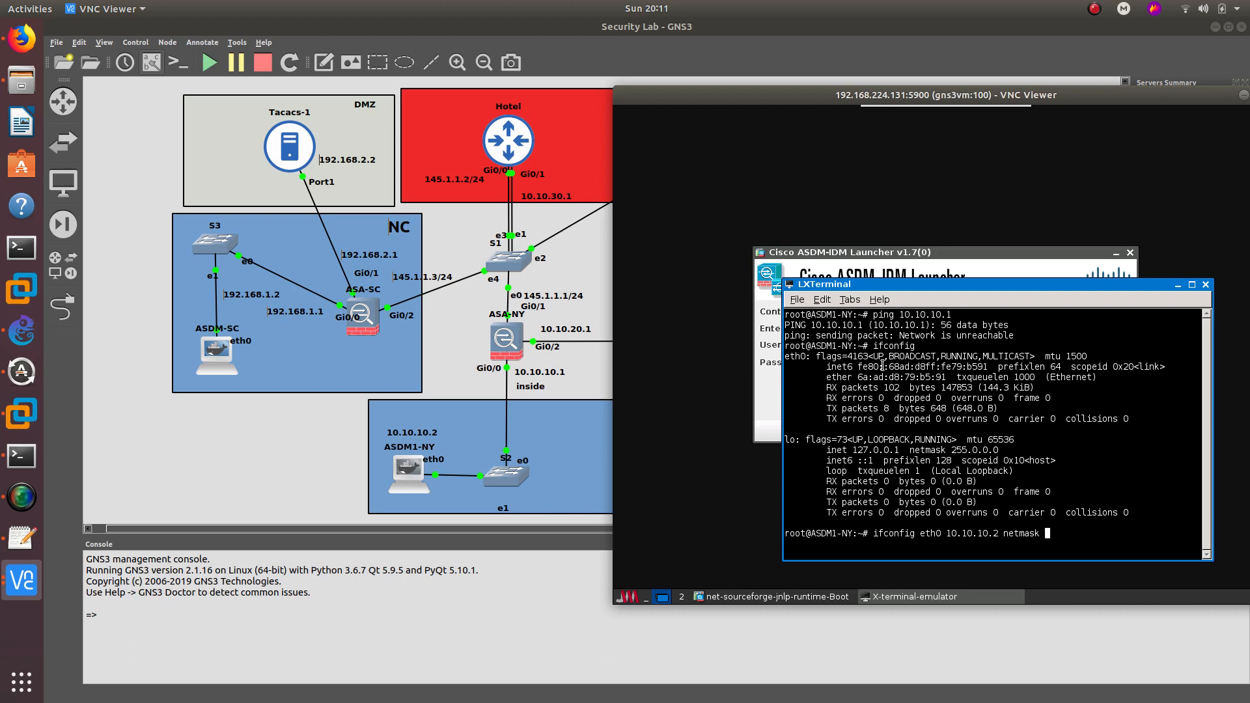
type("255.255.255.0")
key("Return")
type("rou")
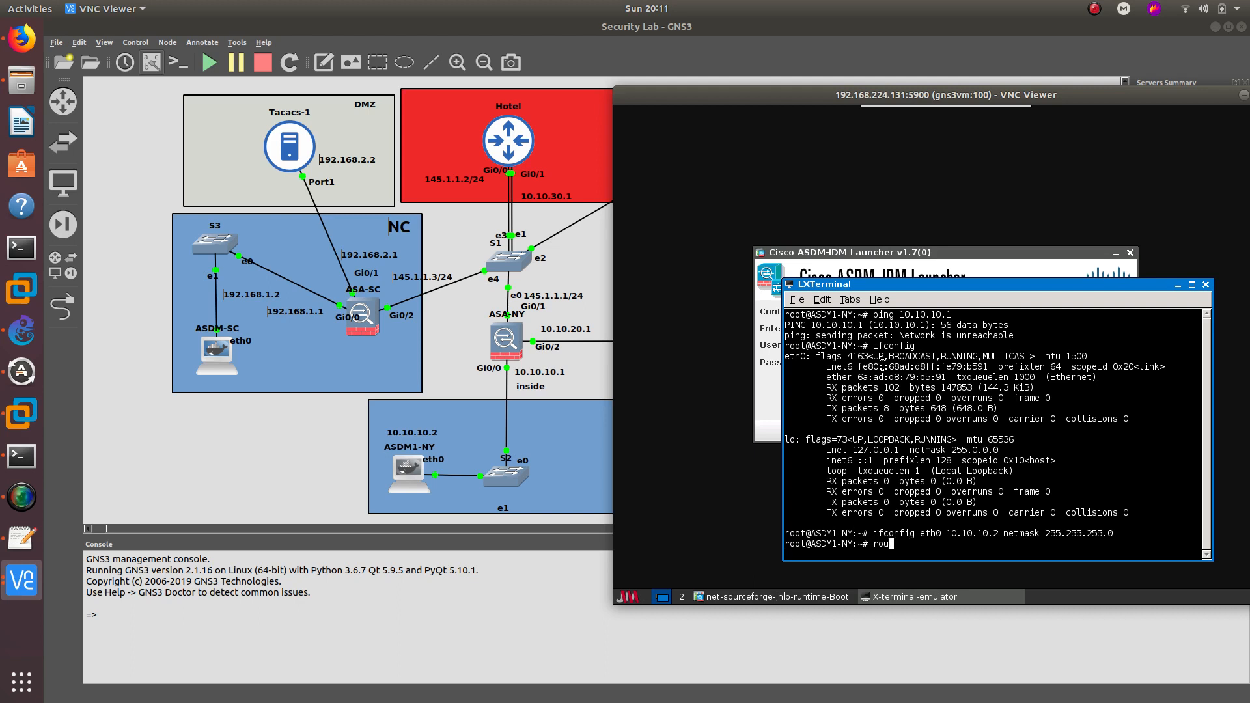
type("te add default gw 10.10.10.1")
key("Return")
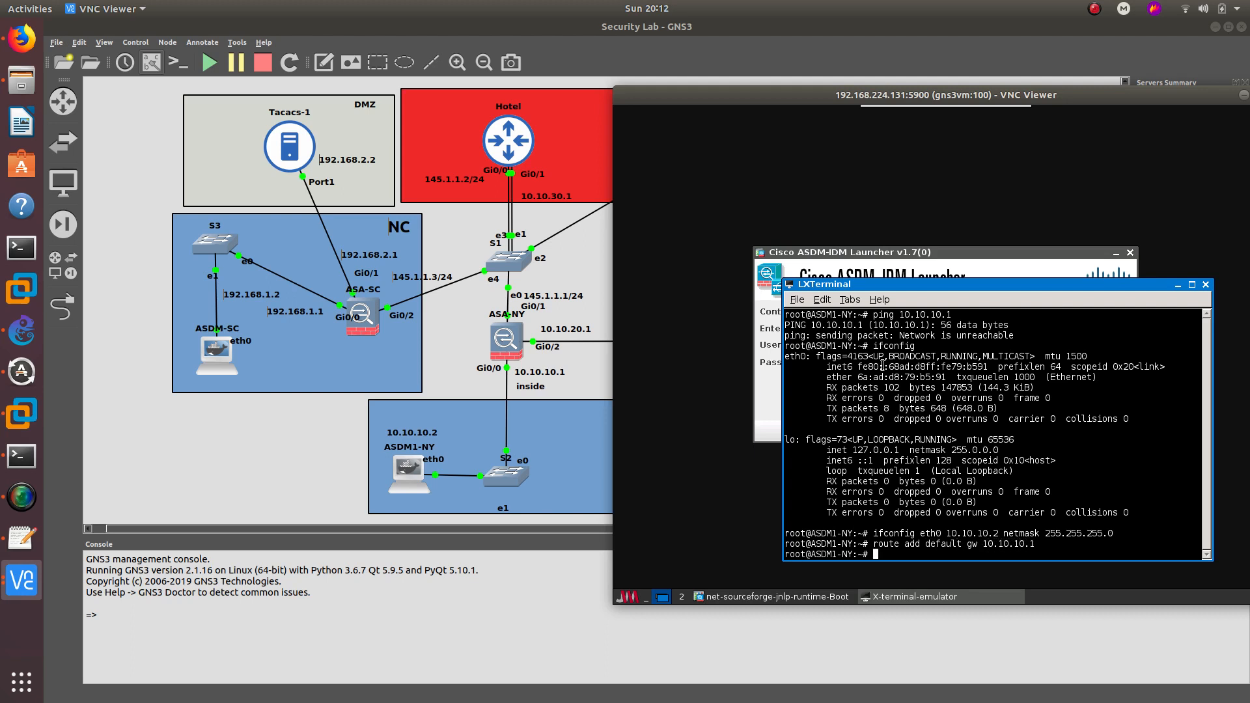
- Re-ping 10.10.10.1 successfully, close the terminal, and start the ASDM login
key("Up")
key("Up")
key("Up")
key("Up")
key("Return")
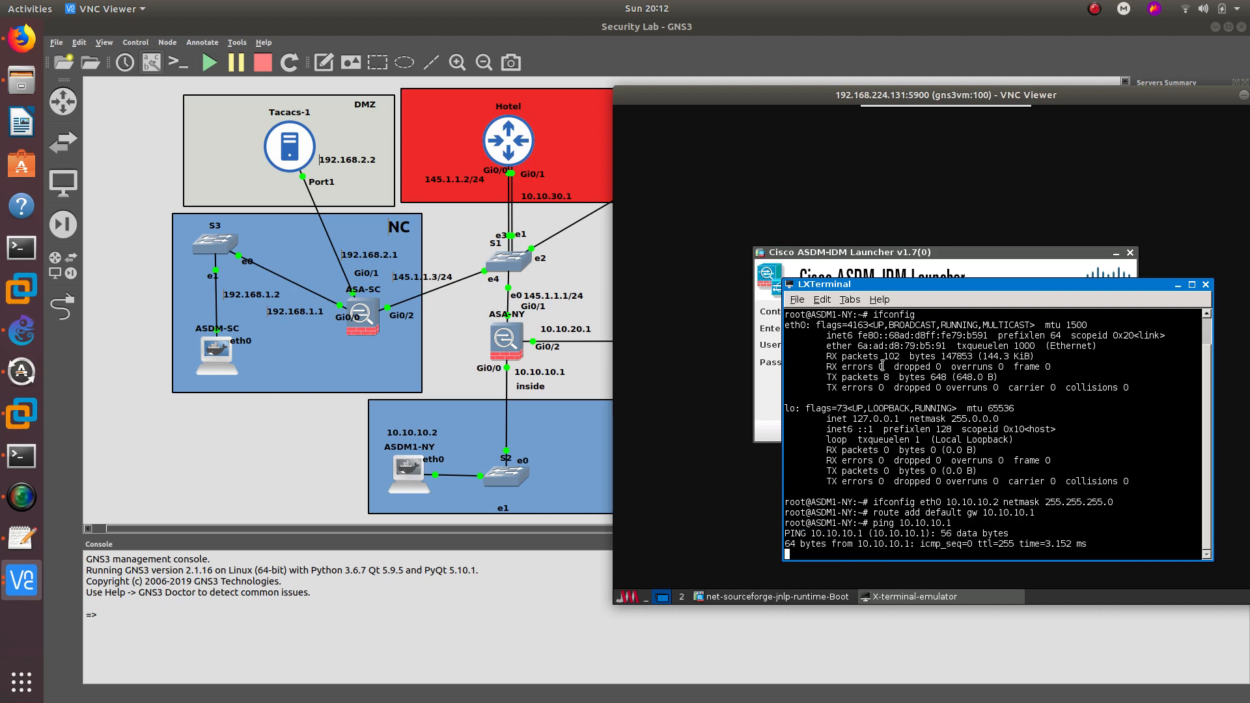
key("ctrl+c")
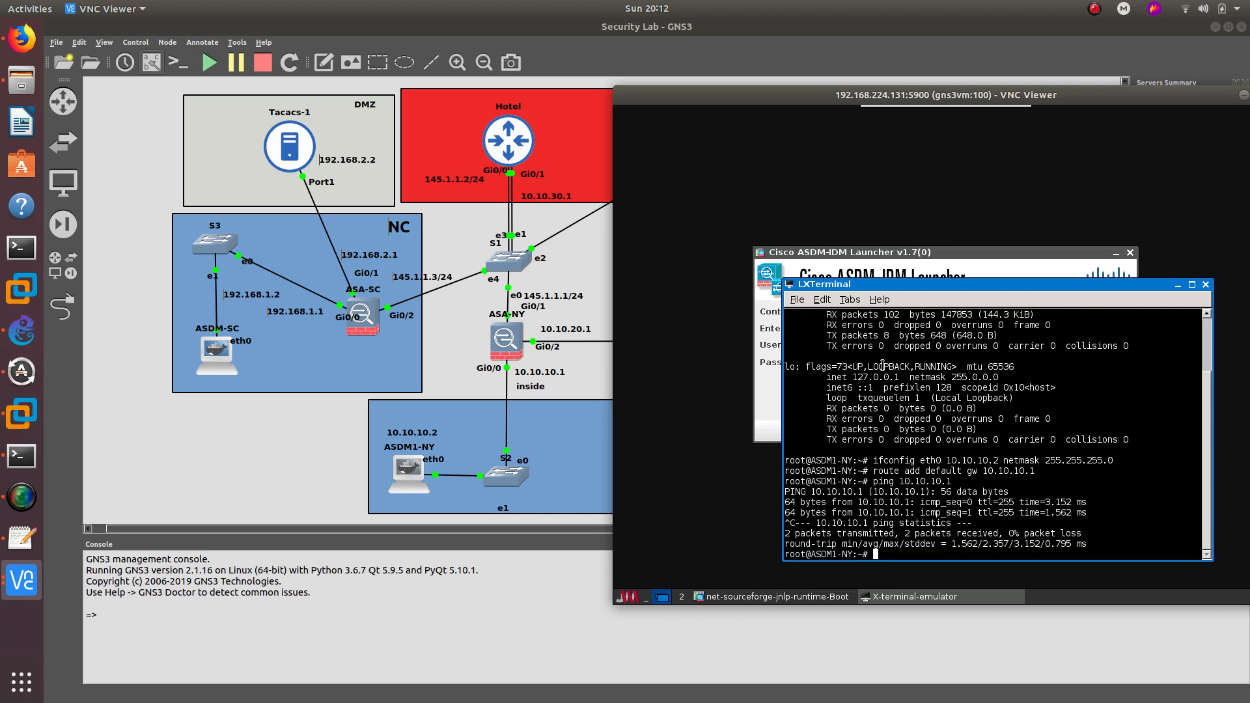
left_click(1205, 285)
left_click(908, 407)
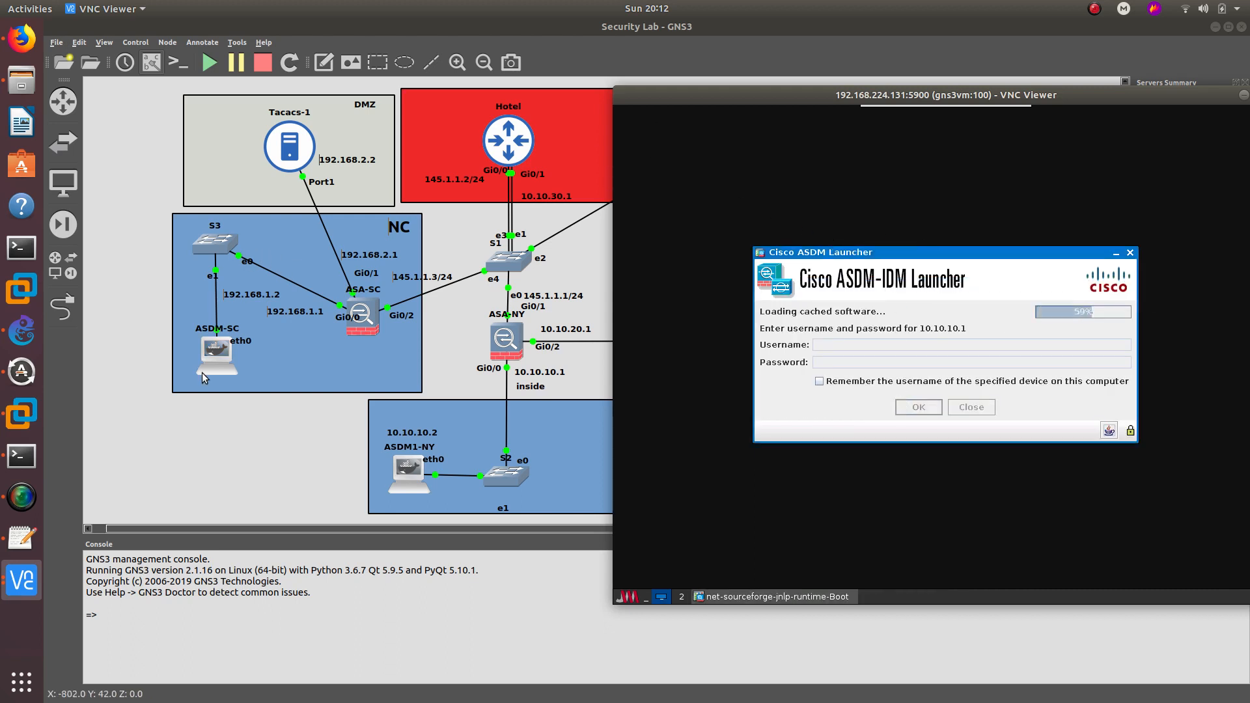
- Open ASDM-SC's console and a terminal, and try pinging 192.168.1.1
left_click(212, 353)
double_click(212, 353)
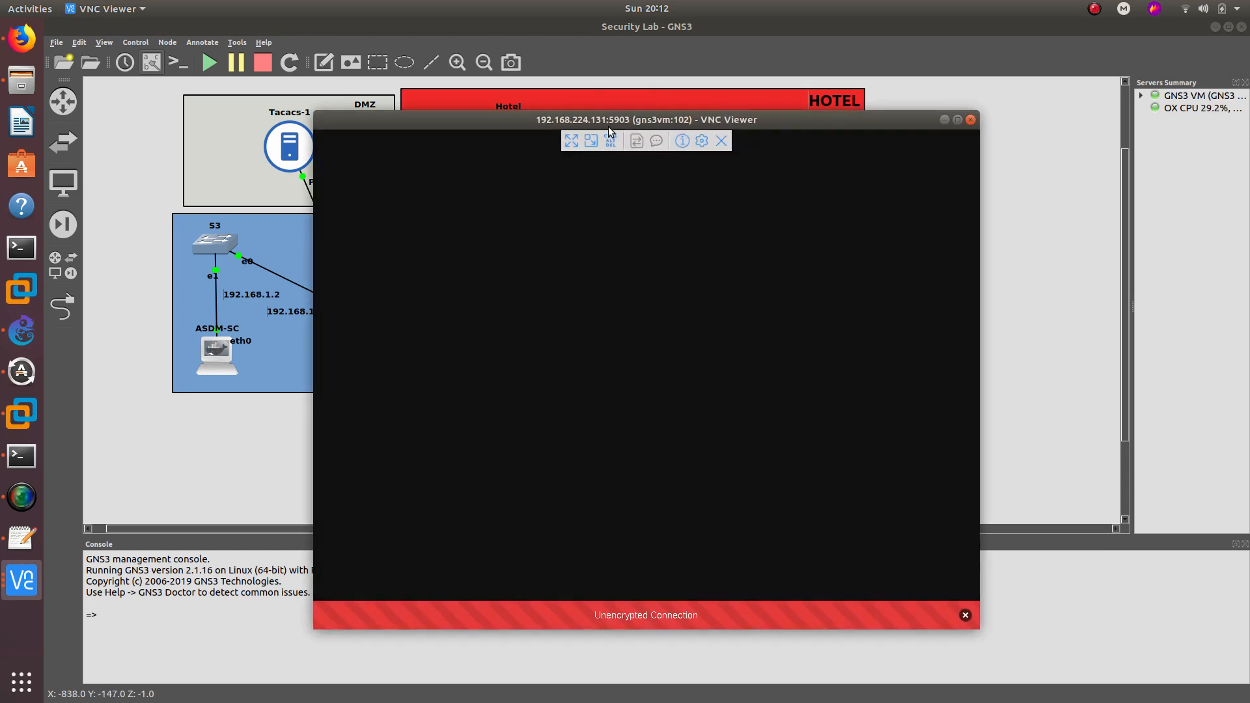
left_click_drag(612, 120, 767, 108)
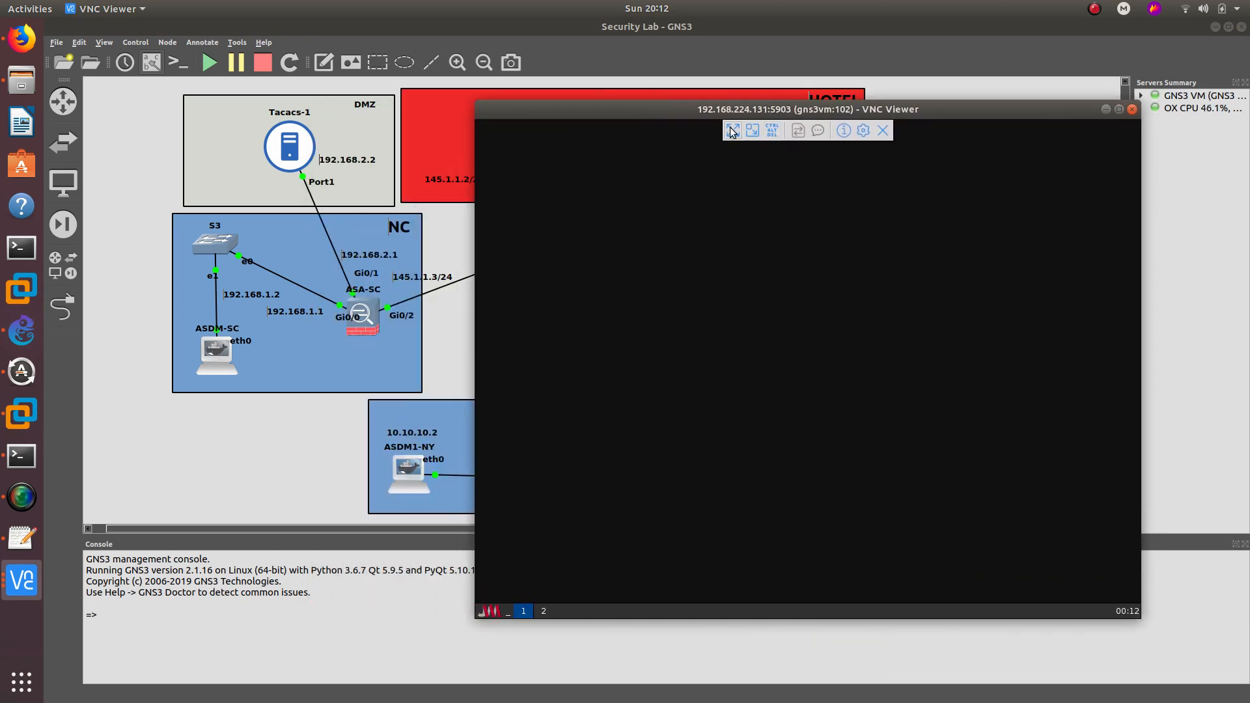
left_click(493, 610)
mouse_move(515, 540)
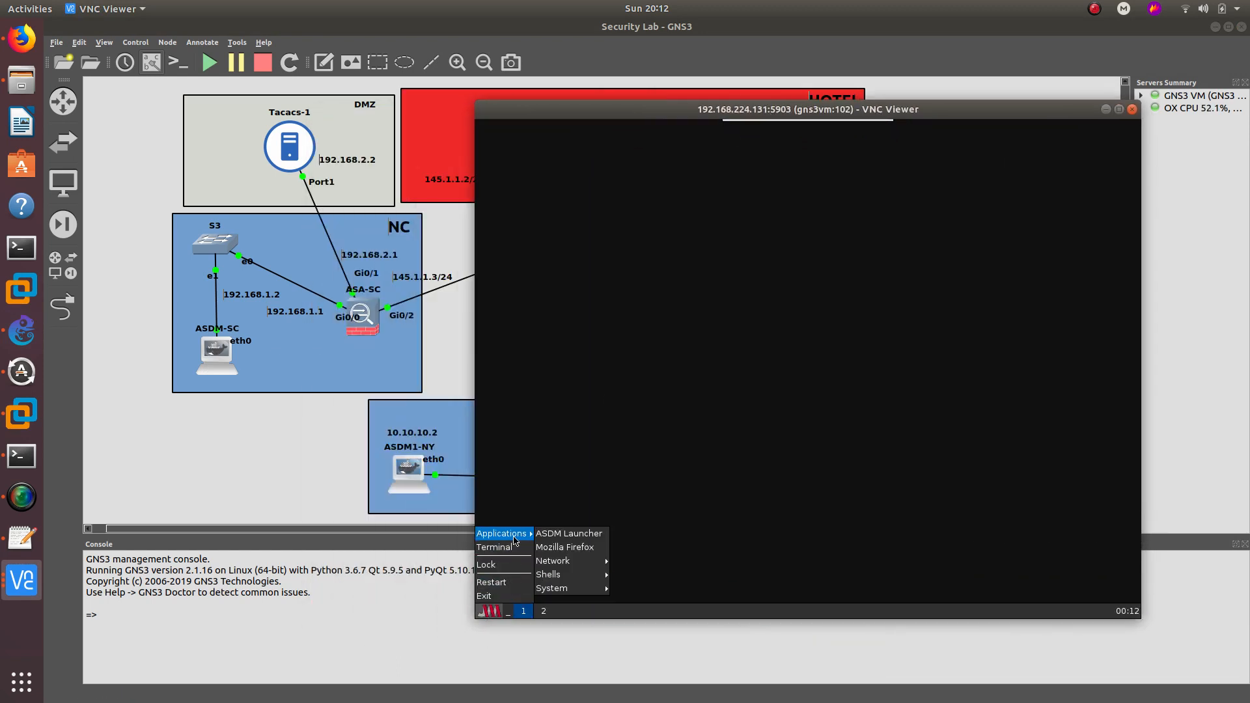
left_click(516, 549)
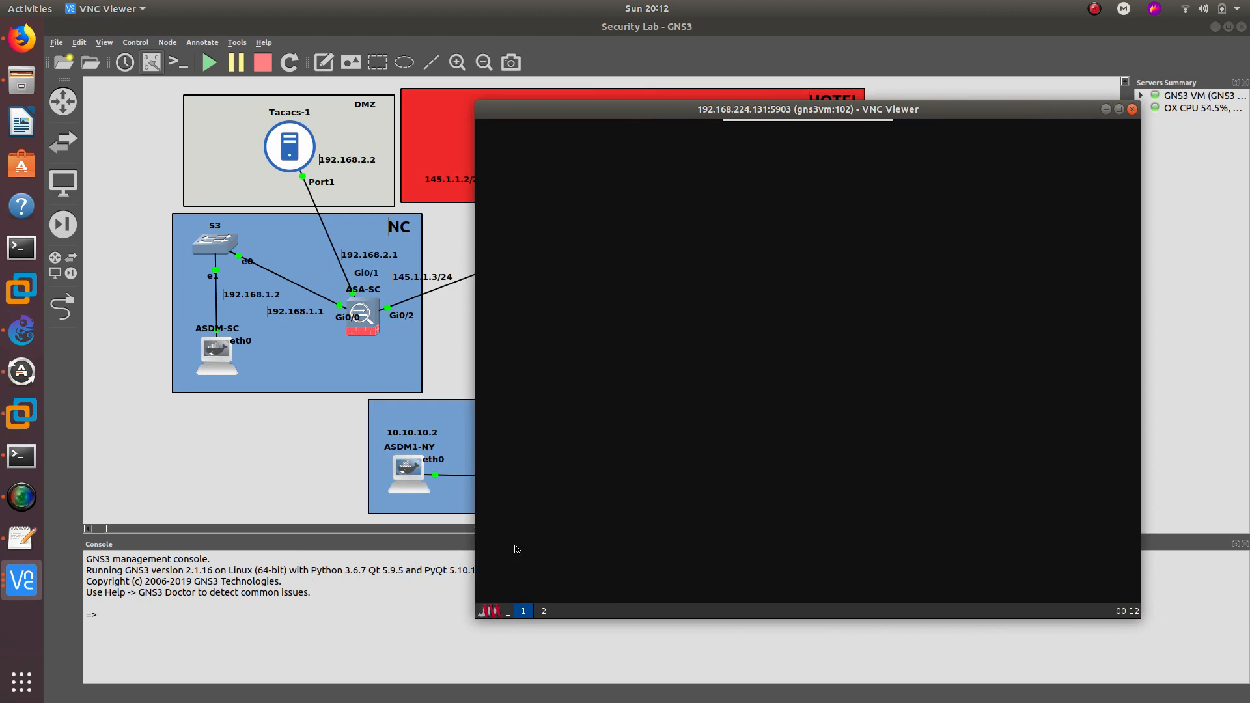
type("ping ")
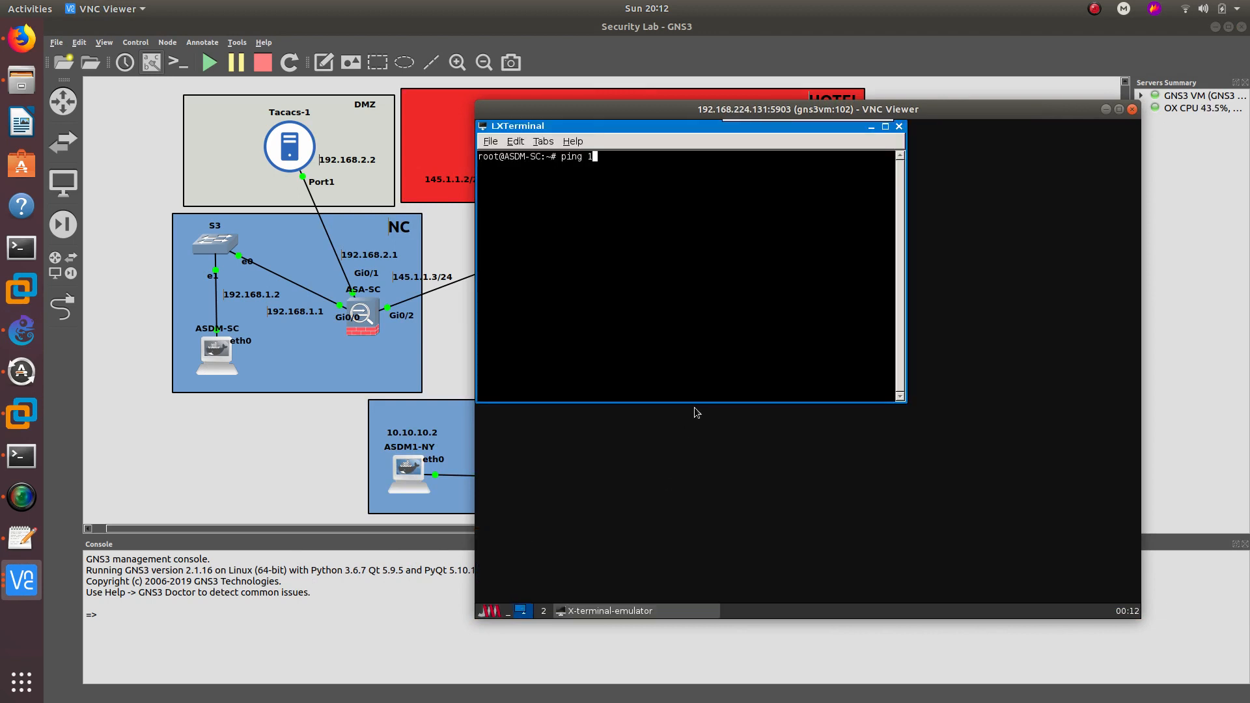
type("192.168.1.1")
key("Return")
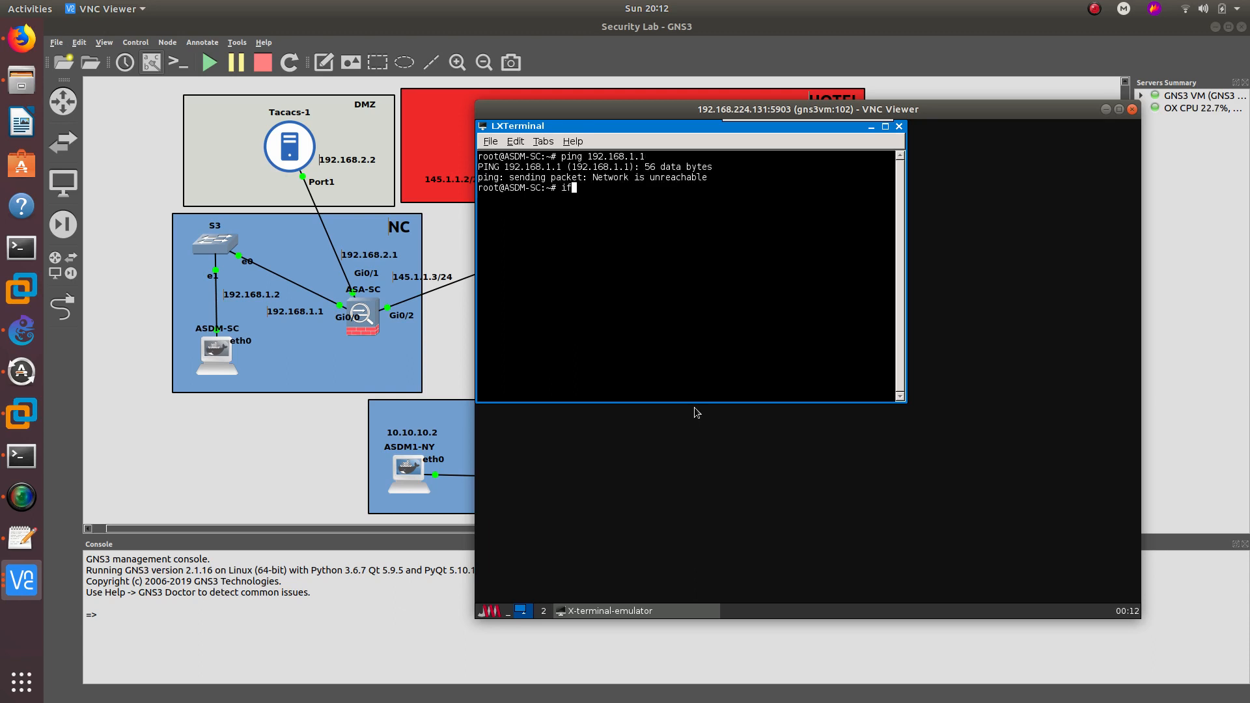
- Assign eth0 address 192.168.1.2 with netmask 255.255.255.0
type("ifconfig ")
type("192")
key("BackSpace")
key("BackSpace")
key("BackSpace")
type("eth0 192.168.1.2 25")
key("BackSpace")
key("BackSpace")
type("netmask")
type("2")
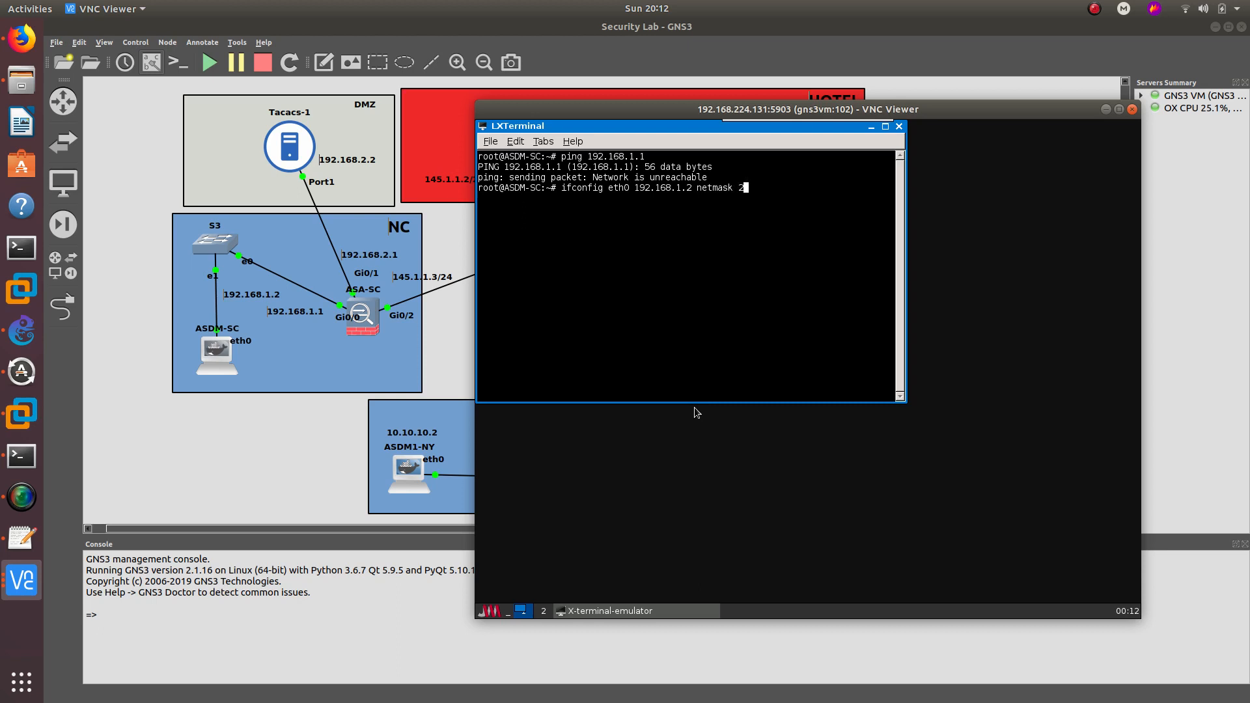
type("55.255.255.0")
key("Return")
- Add default gateway 192.168.1.1, confirm pings succeed, and close the terminal
type("route a")
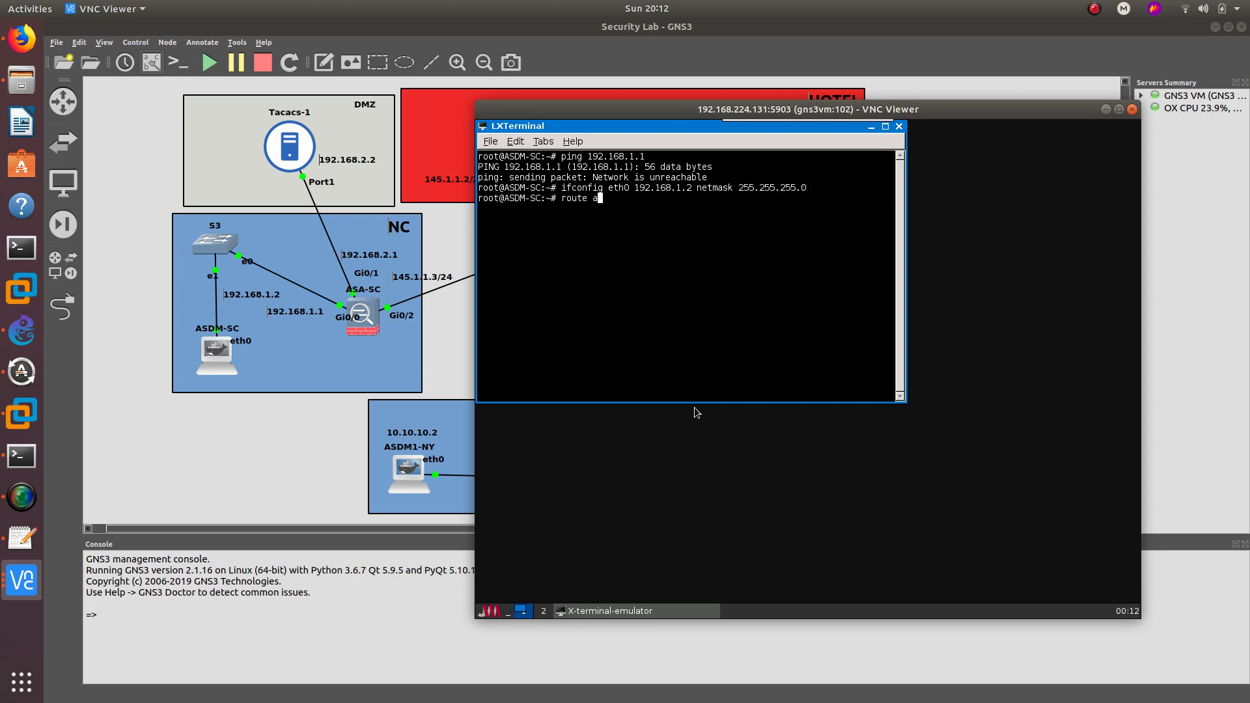
type("dd default gw 192.168.1.1")
key("Return")
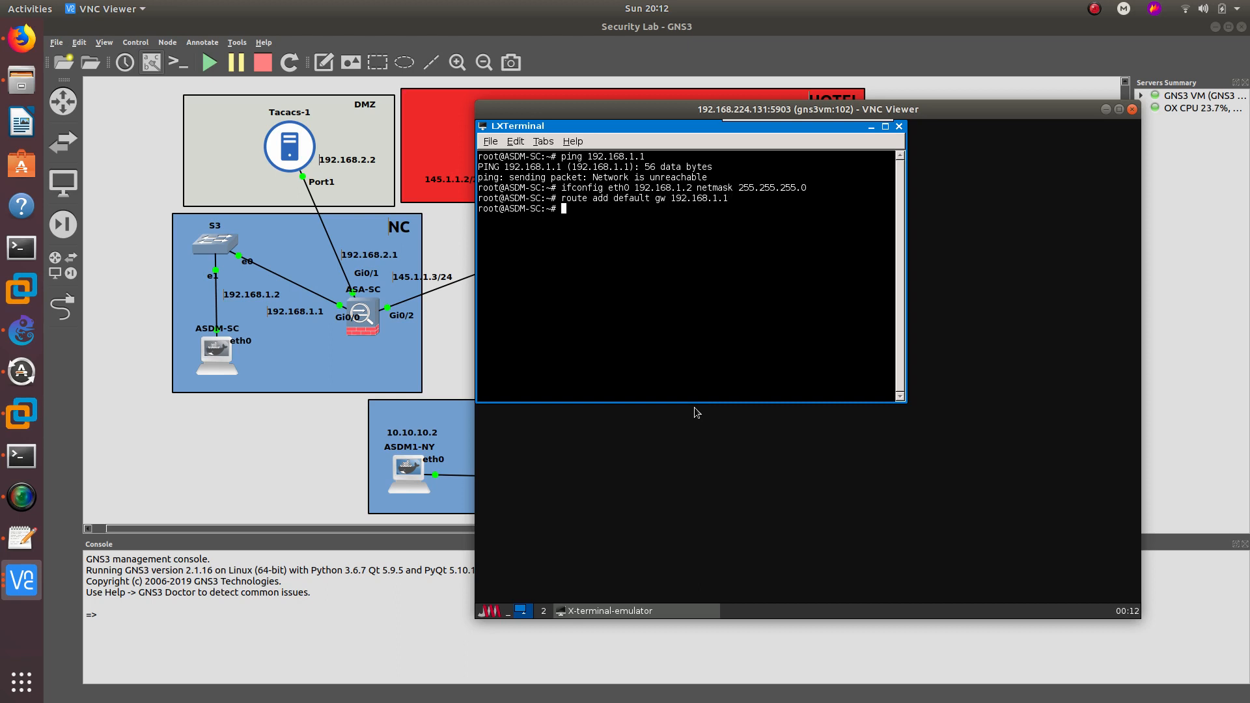
key("Up")
key("Up")
key("Up")
key("Return")
key("ctrl+c")
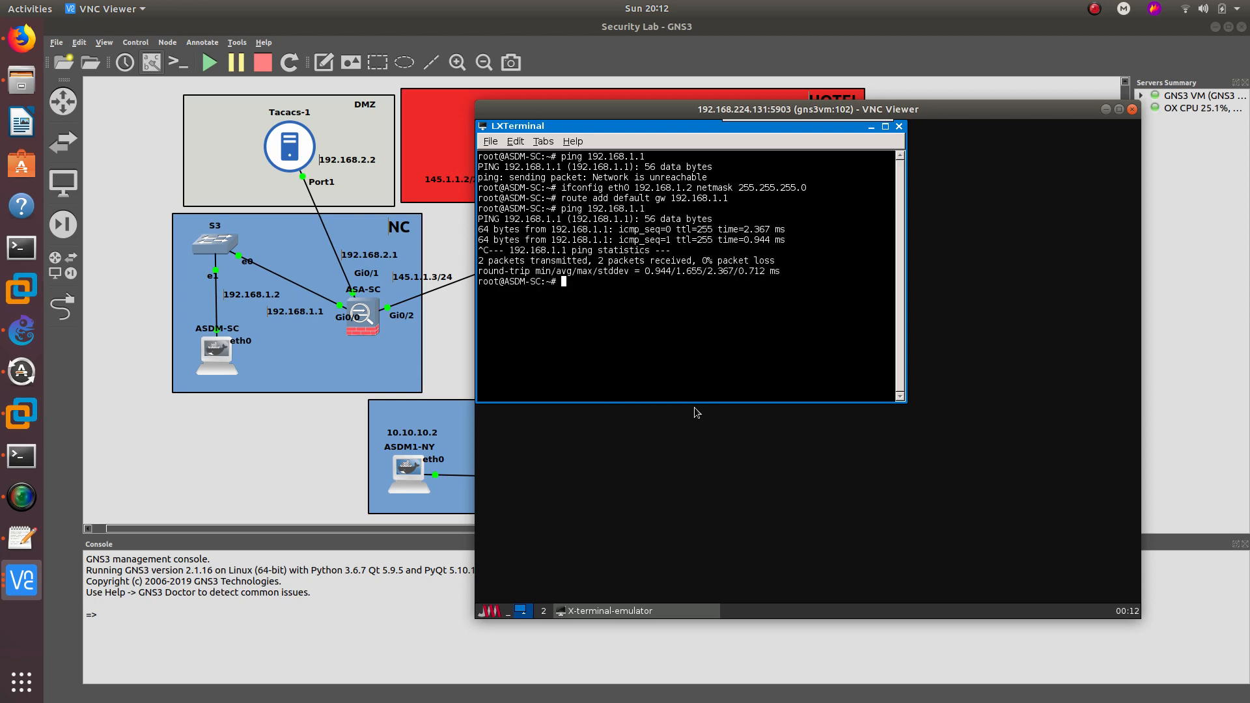
left_click(899, 126)
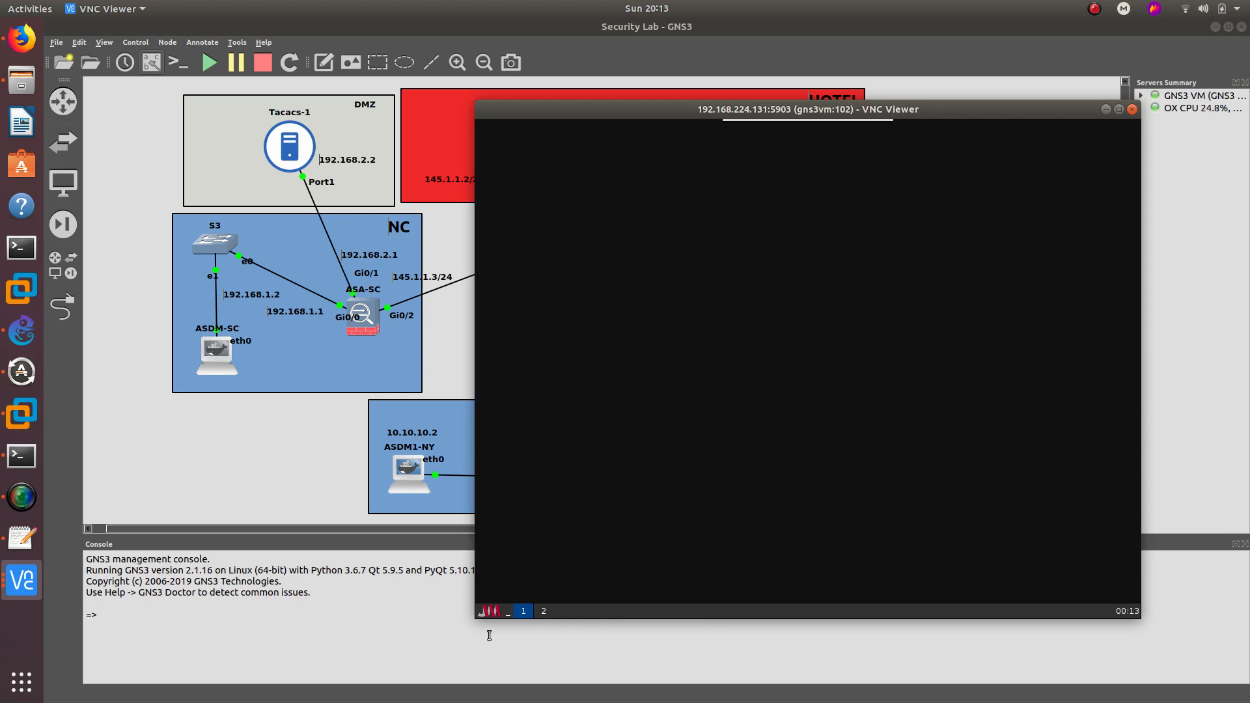
- Launch ASDM on ASDM-SC and start the login to 192.168.1.1
left_click(493, 611)
mouse_move(506, 533)
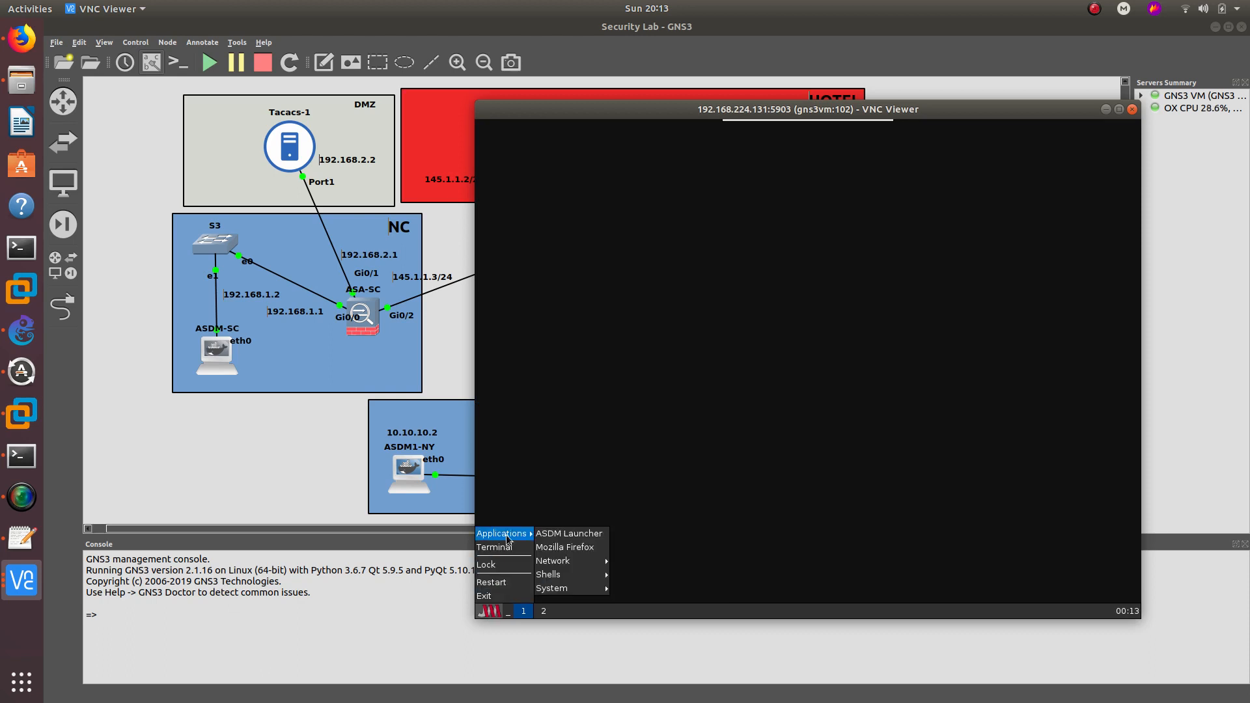
left_click(545, 531)
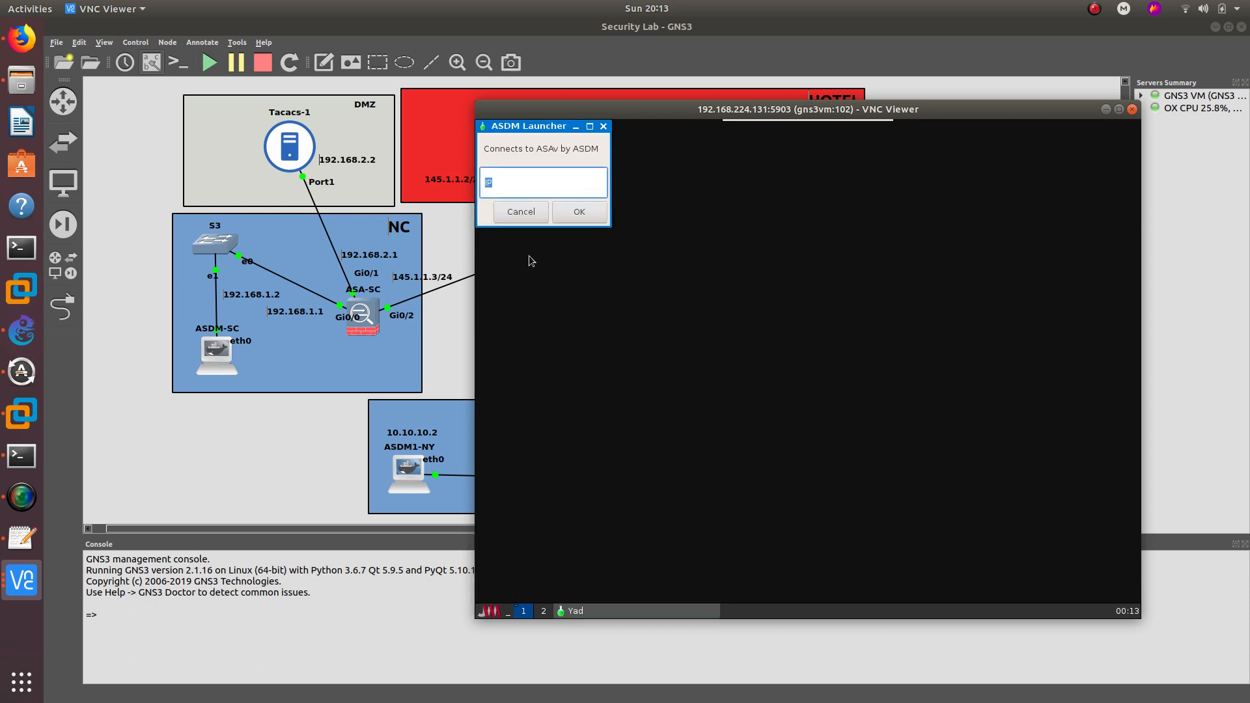
type("192.168.1.1")
key("Return")
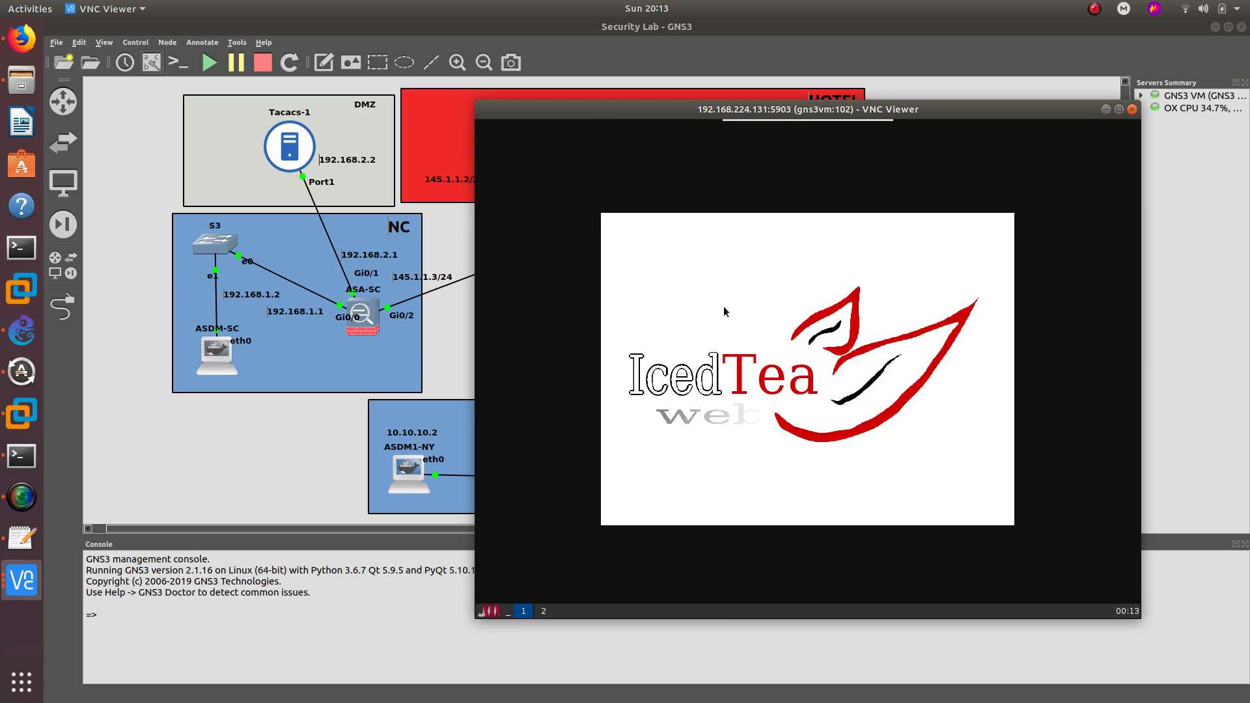
left_click(774, 418)
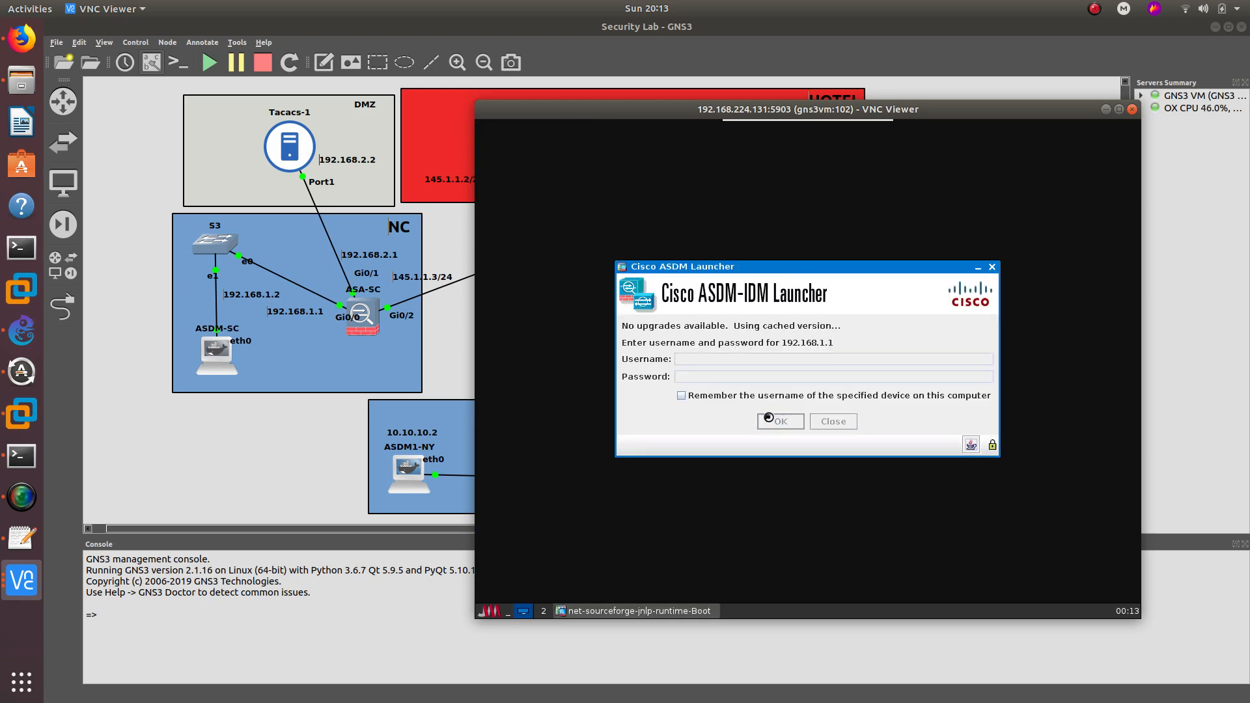
- Switch to the port 5900 VNC window showing ASA-NY's ASDM home dashboard for 10.10.10.1
left_click(1107, 109)
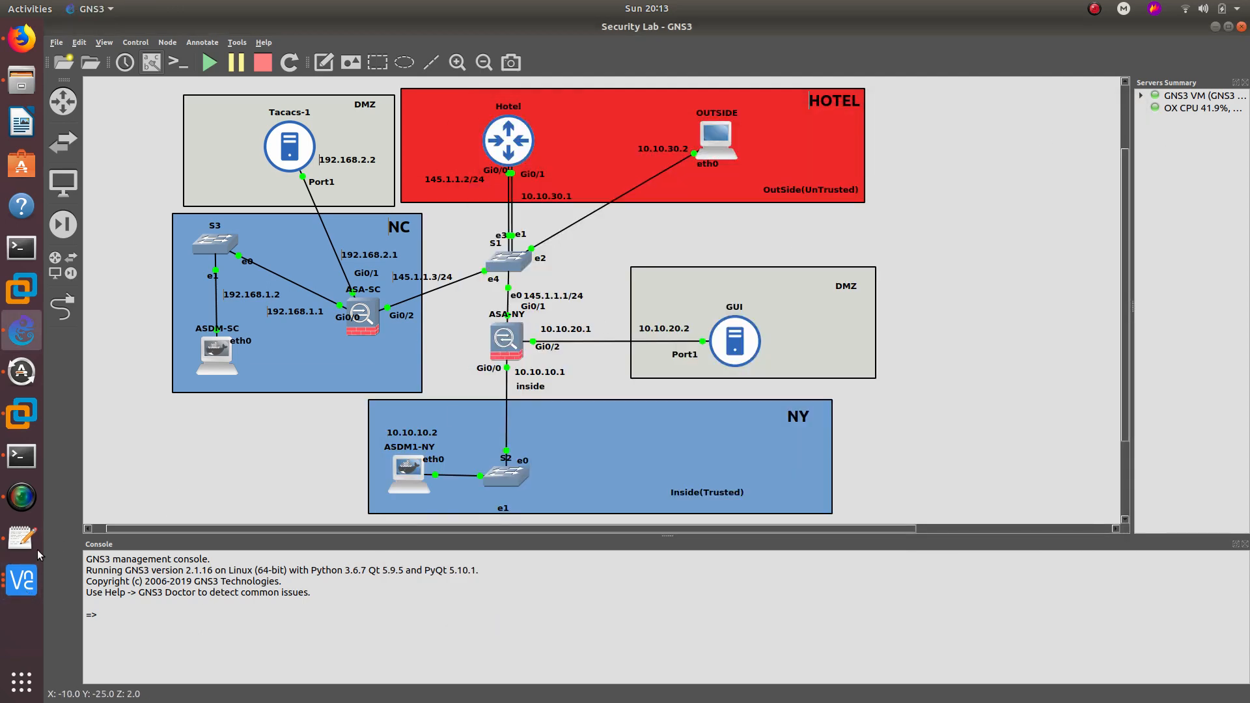
left_click(23, 581)
left_click(137, 510)
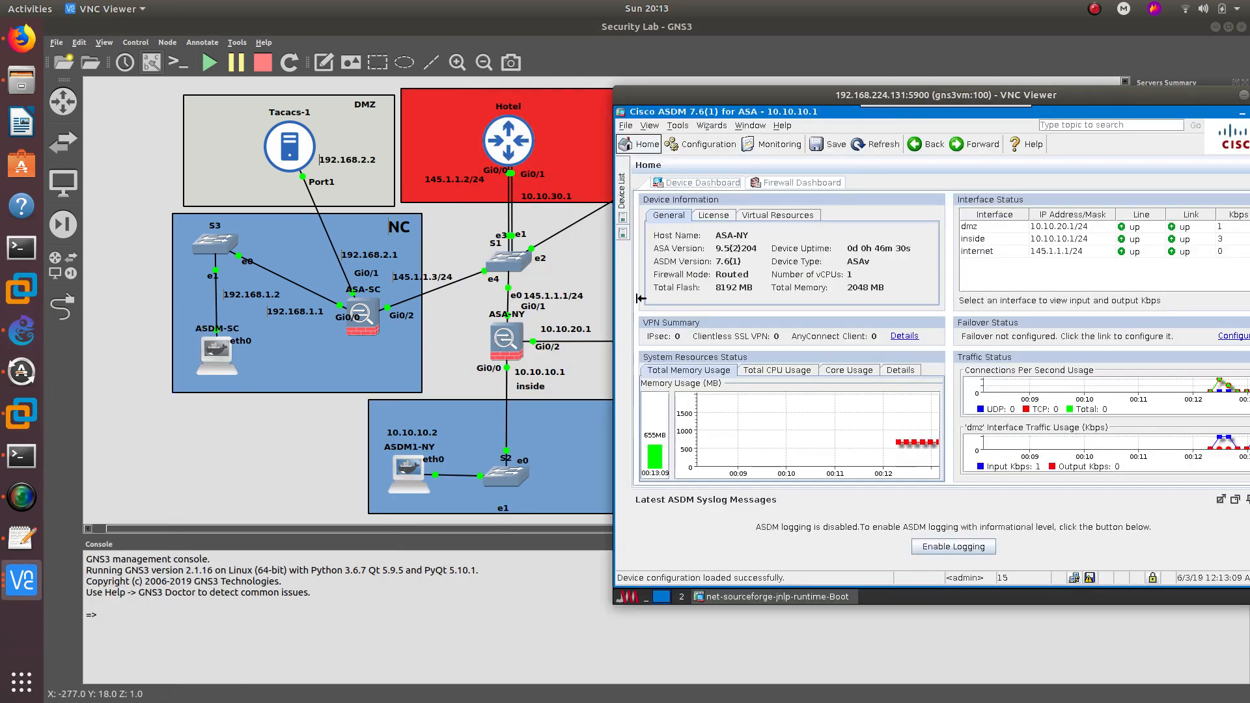
left_click_drag(833, 82, 890, 86)
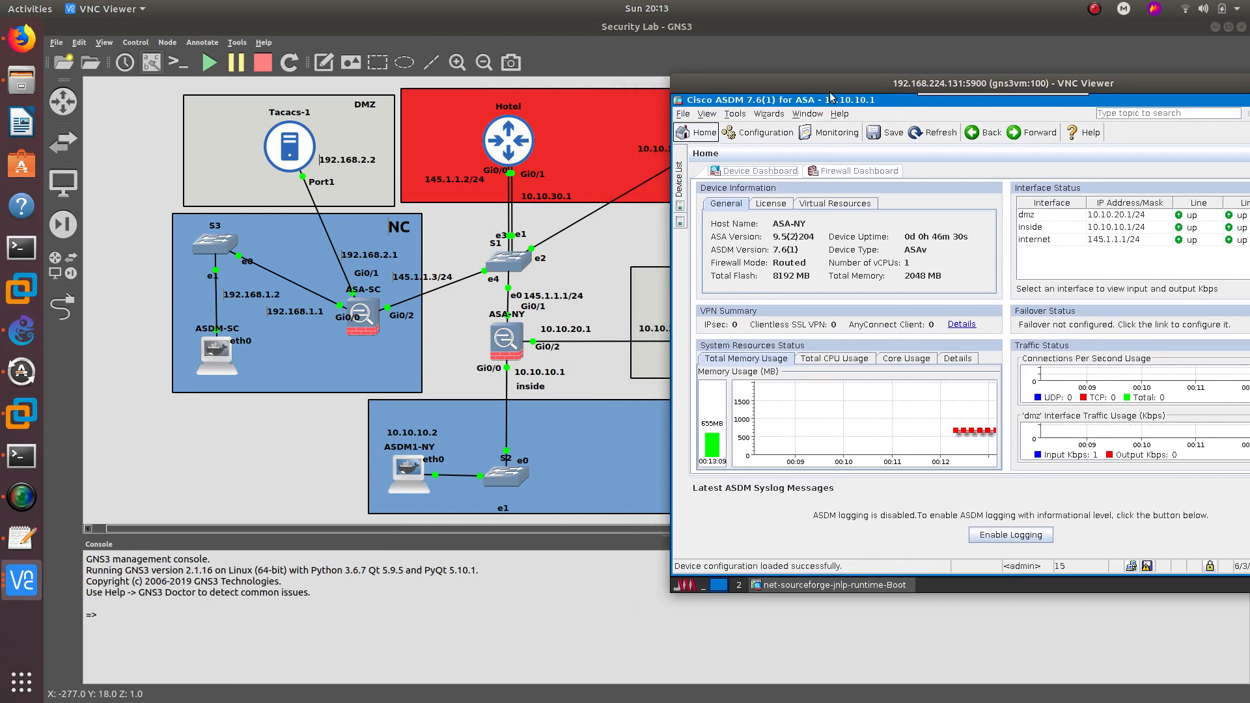
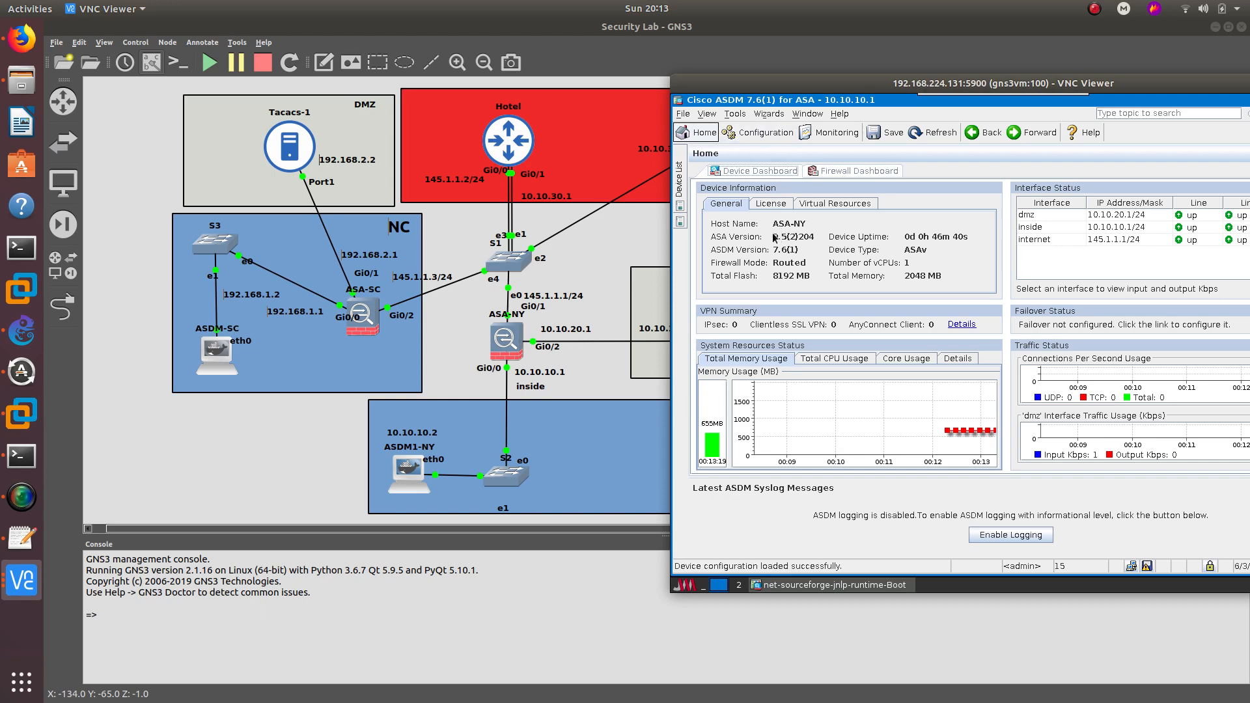
- Go to Configuration > Site-to-Site VPN Connection Profiles for the ASA at 10.10.10.1
left_click(758, 132)
left_click_drag(836, 82, 777, 69)
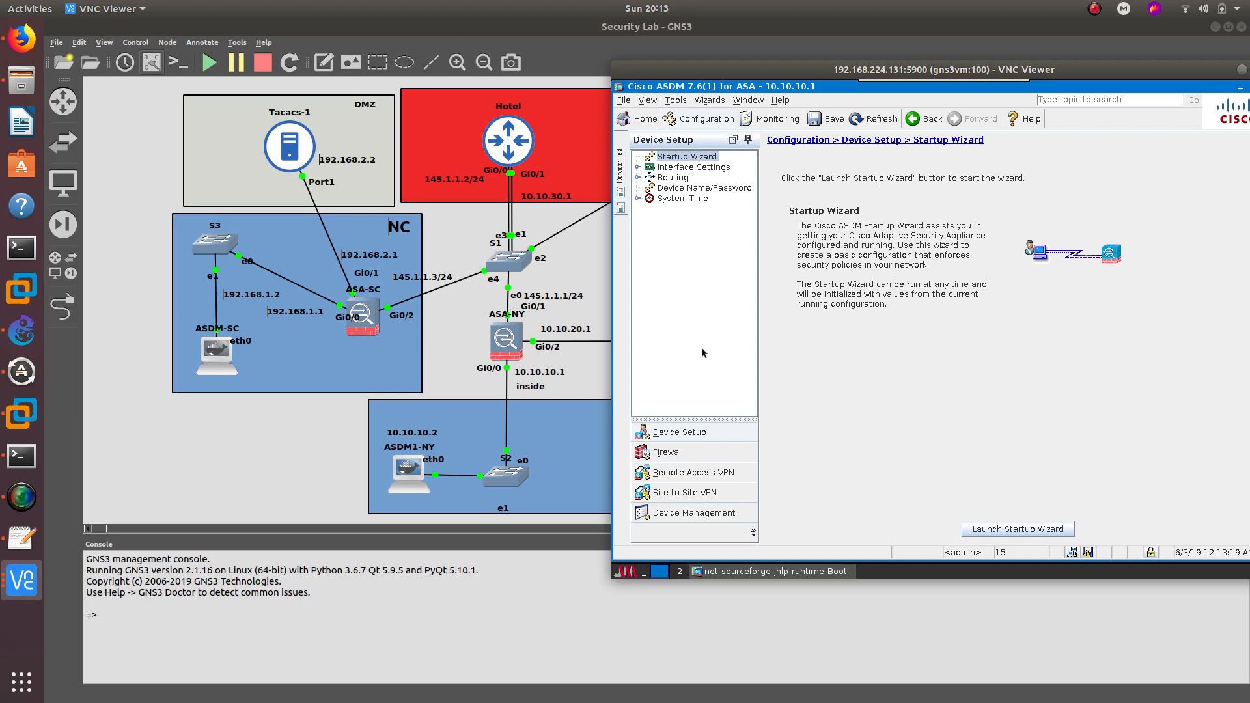
left_click(710, 99)
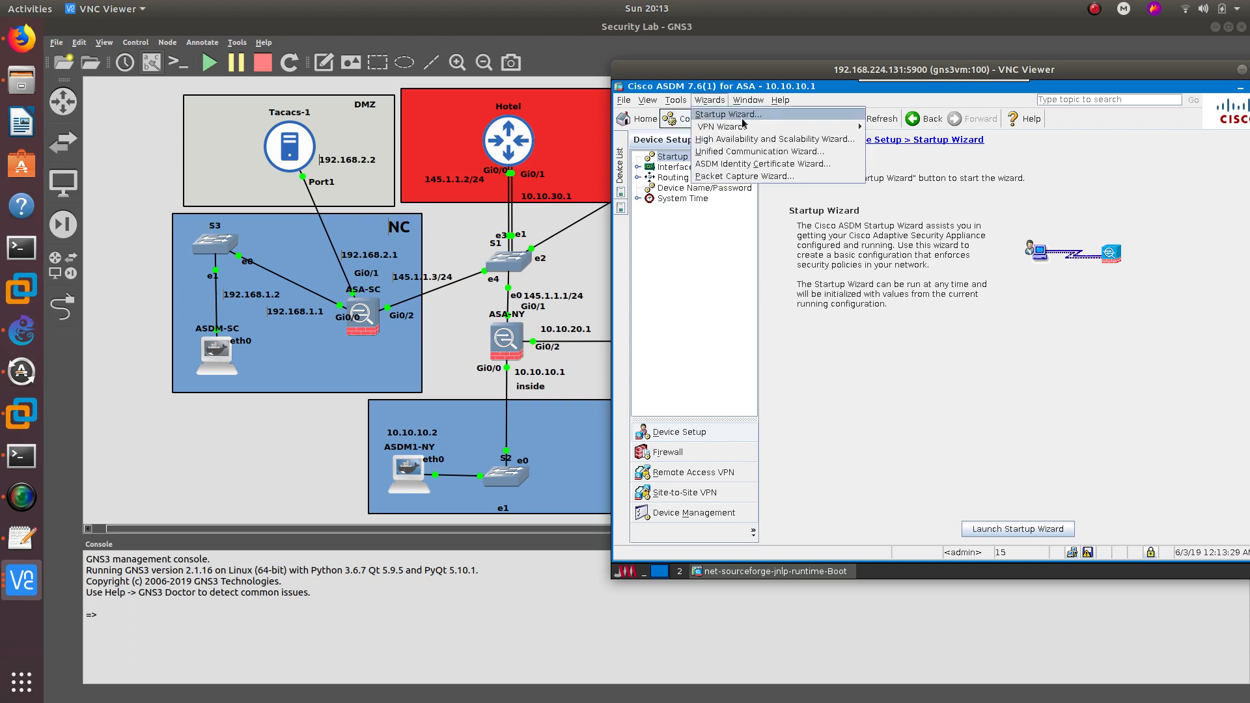
mouse_move(750, 126)
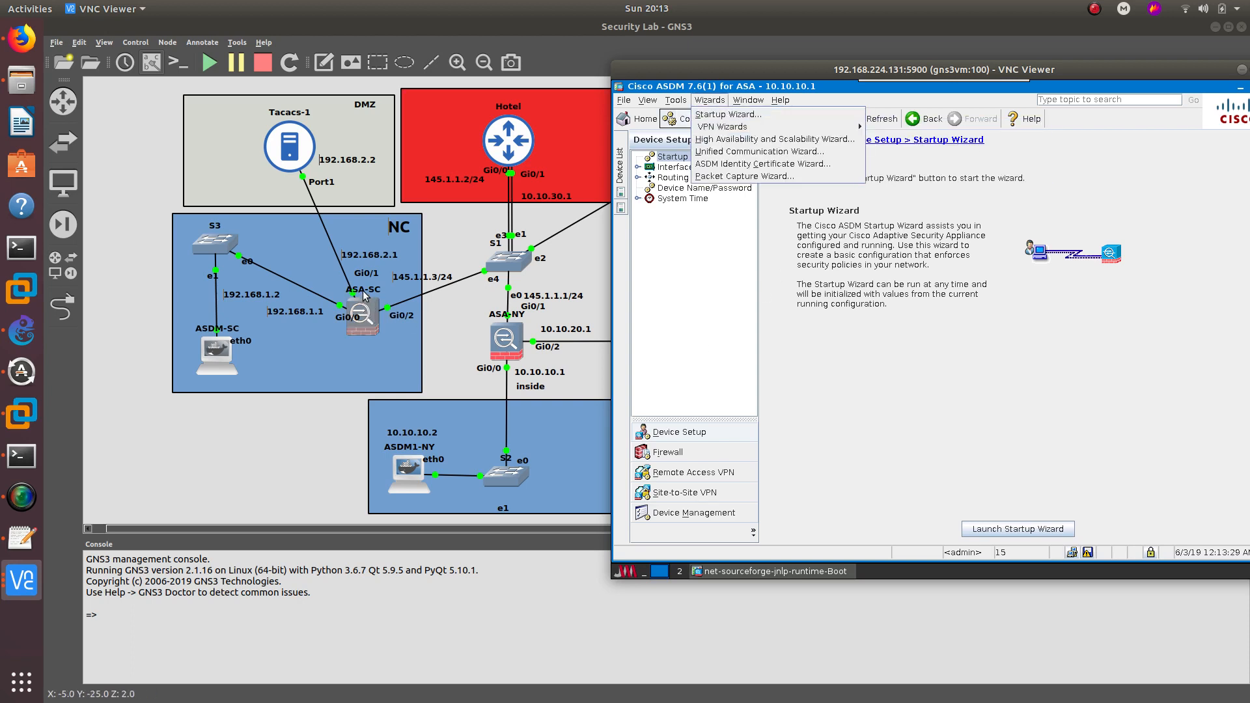
left_click(678, 276)
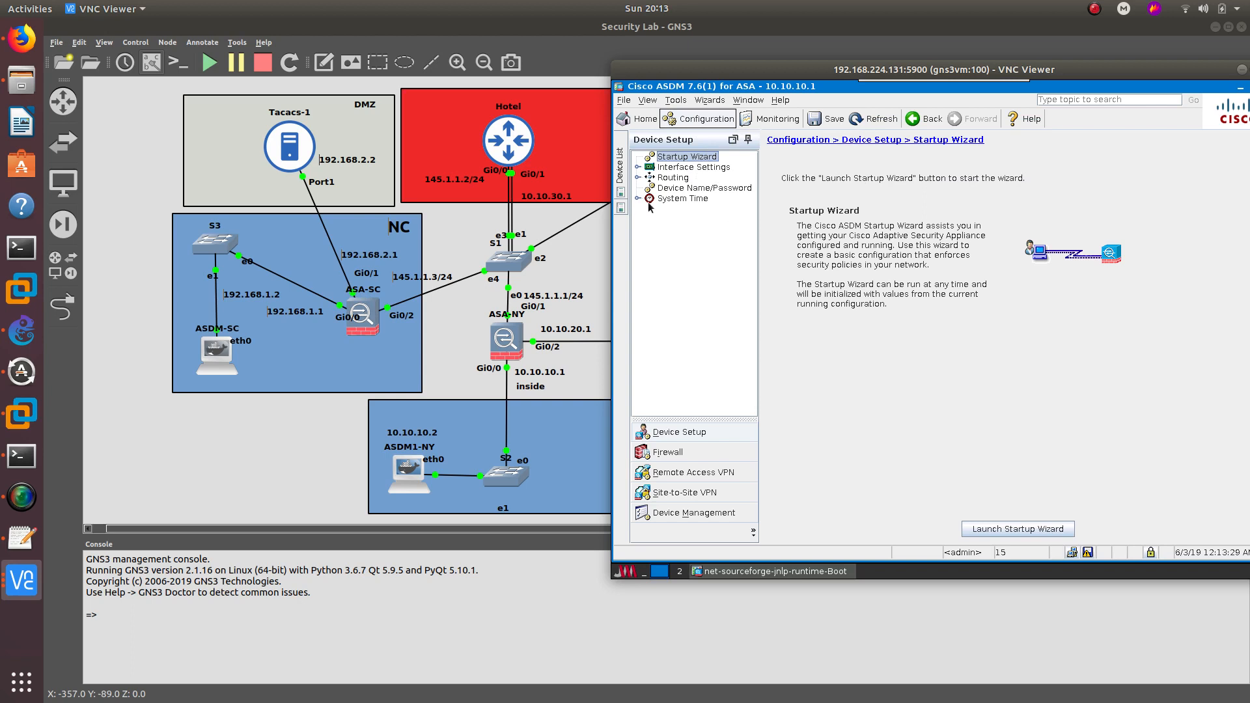
left_click_drag(721, 68, 694, 60)
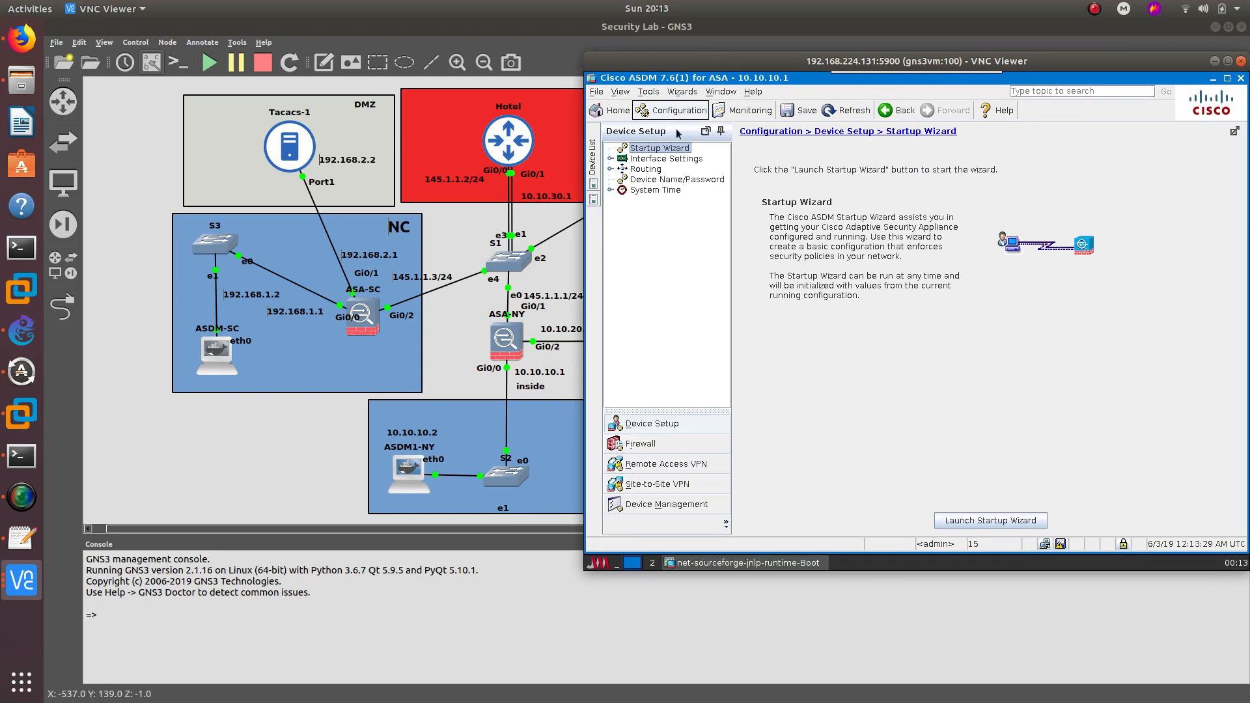
left_click(658, 486)
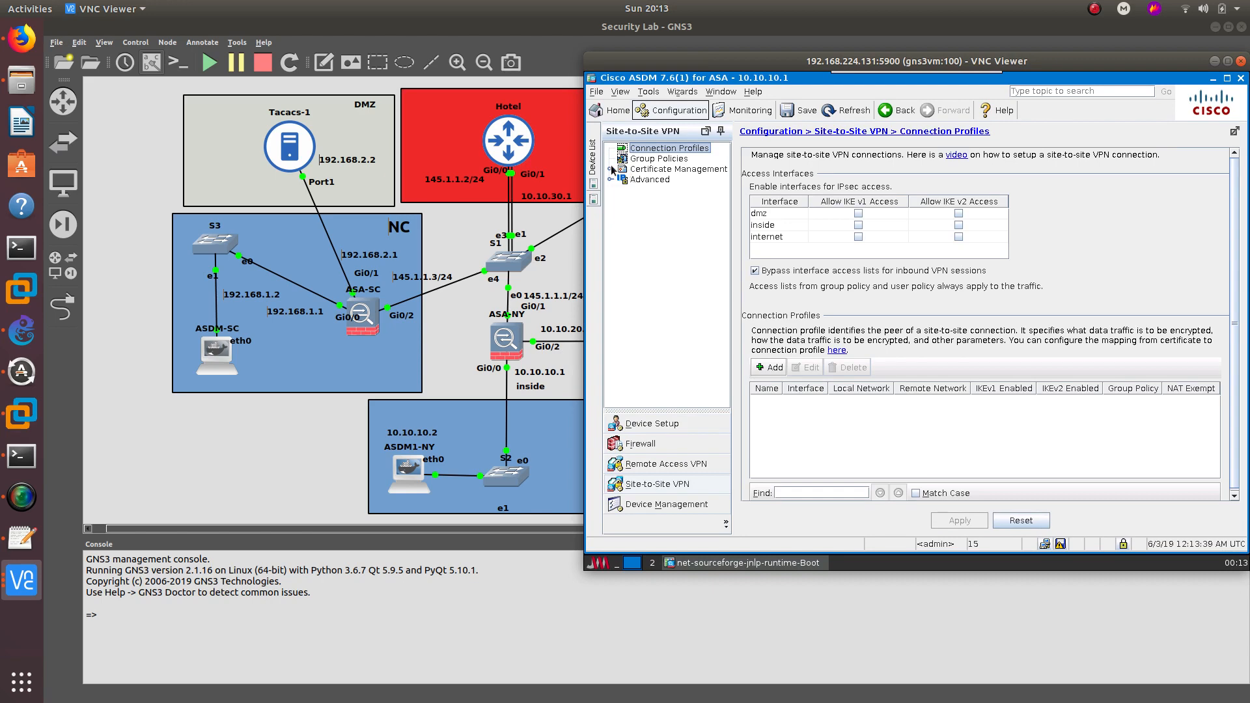
- Add internal group policy CLIENTLESS_NY allowing only Clientless SSL VPN, then expand Advanced
left_click(654, 158)
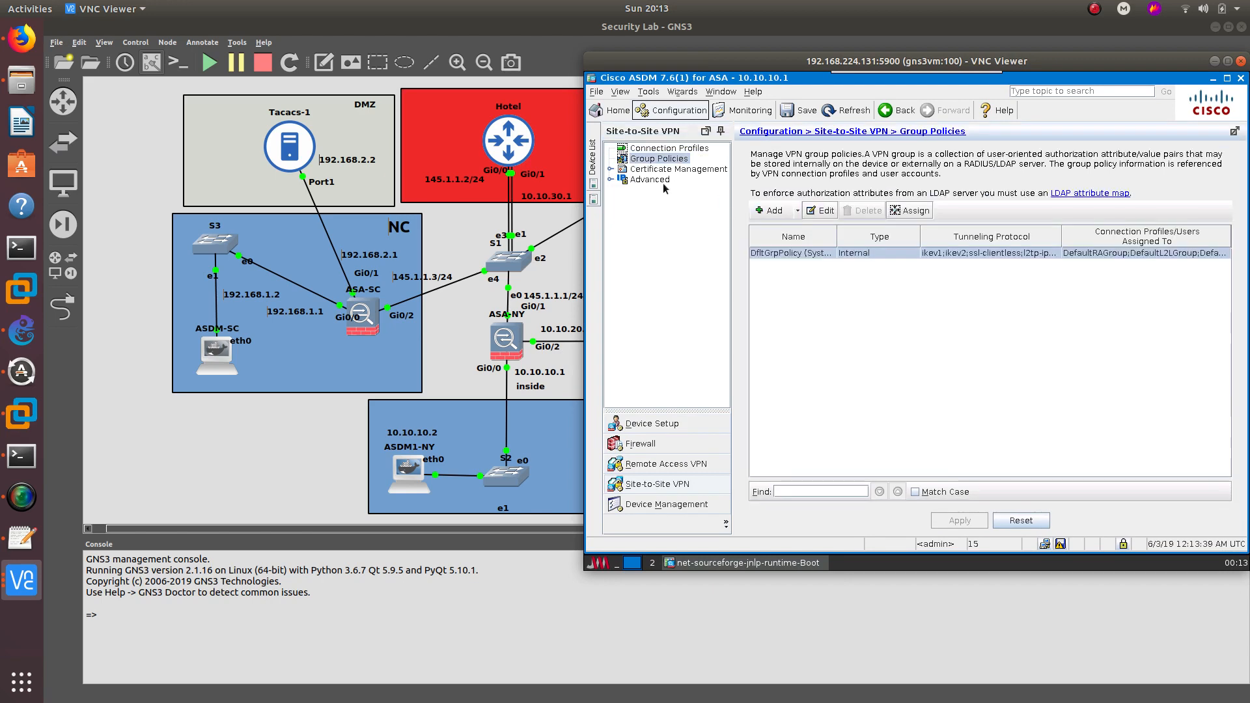
left_click(769, 212)
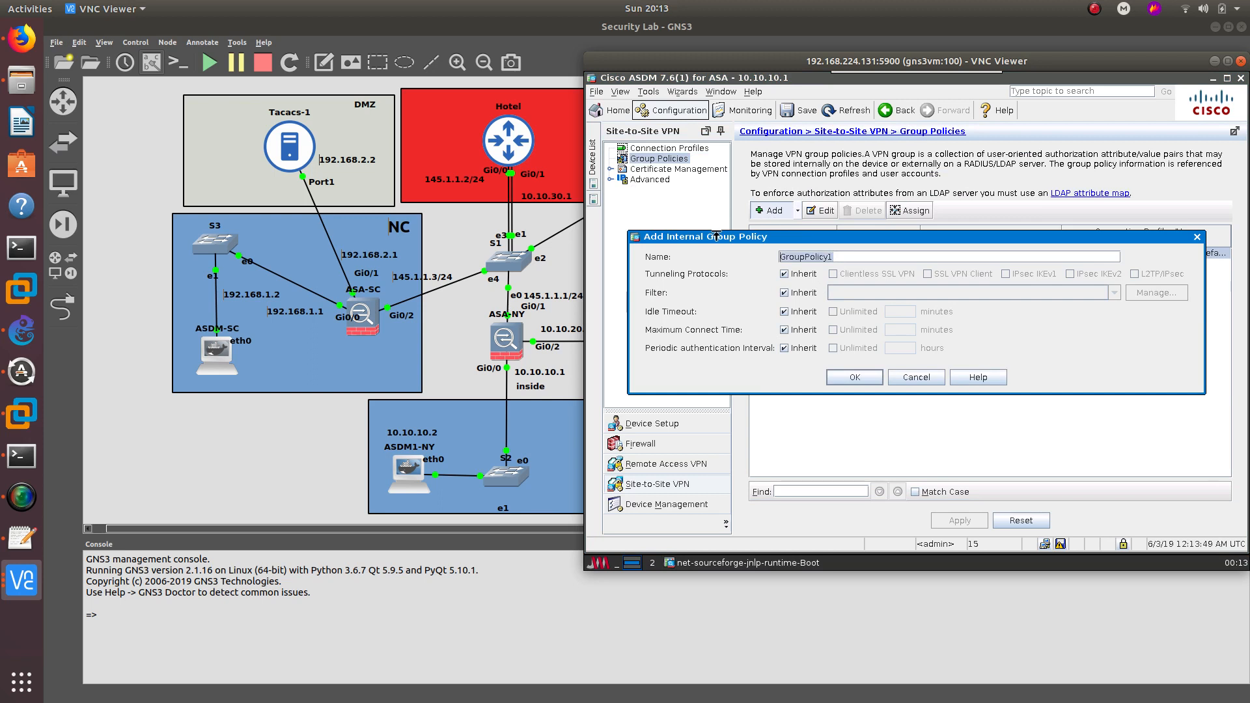
type("CLIENTLESS_NY")
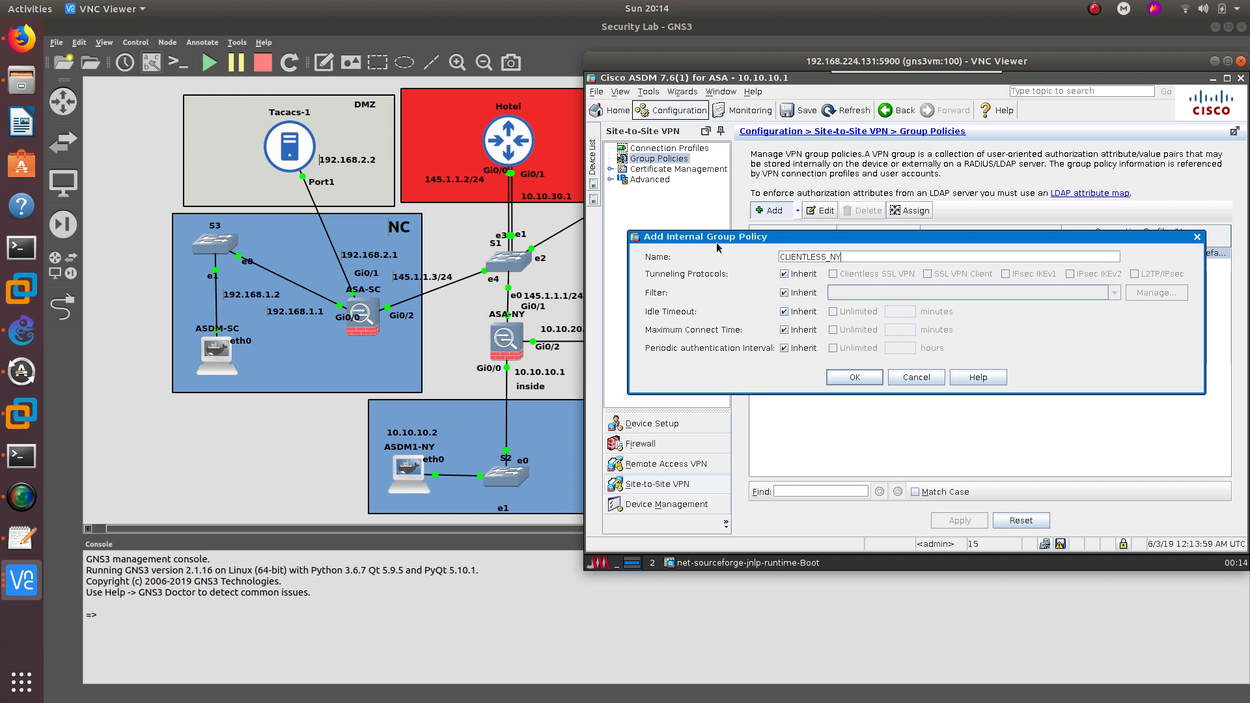
left_click(805, 274)
left_click(834, 275)
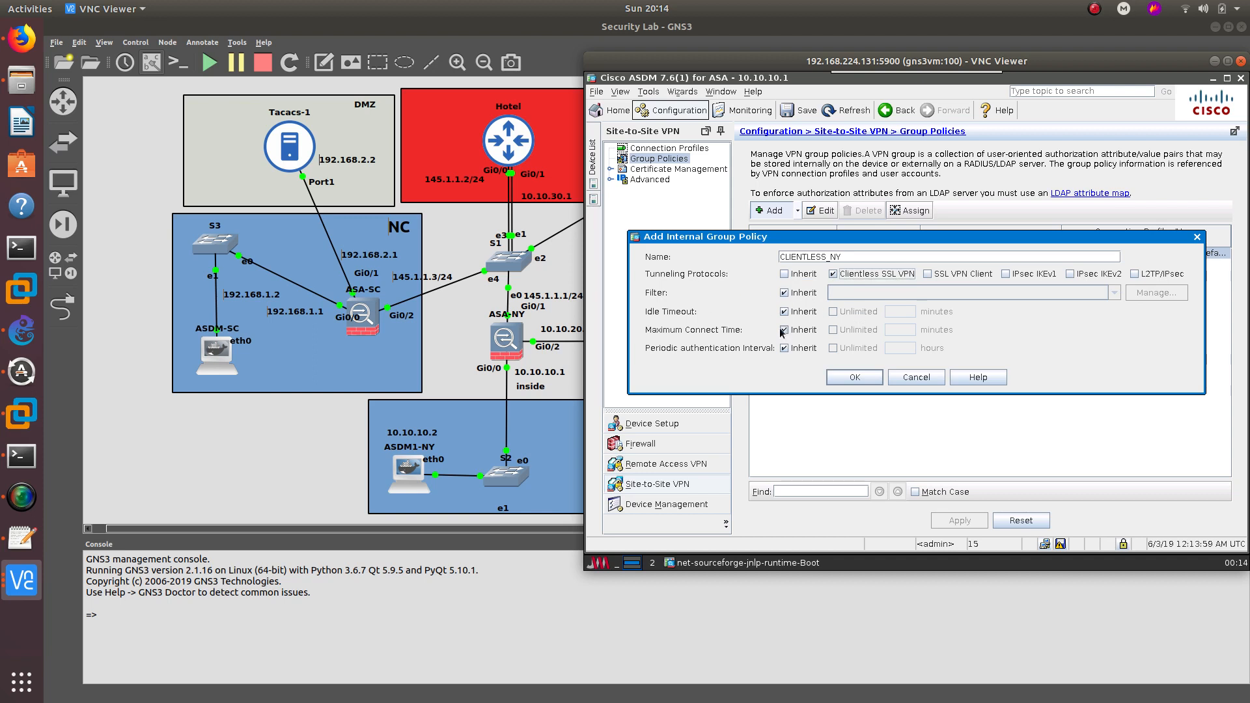
left_click(857, 377)
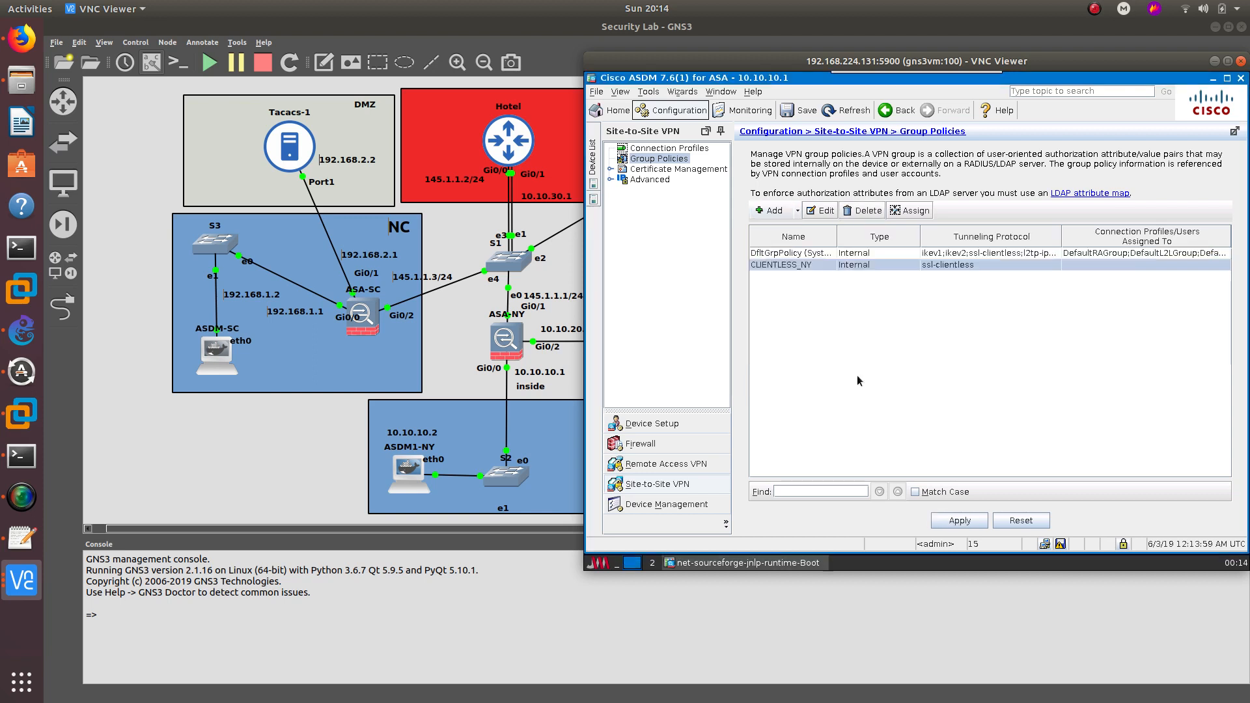
left_click(798, 262)
double_click(633, 180)
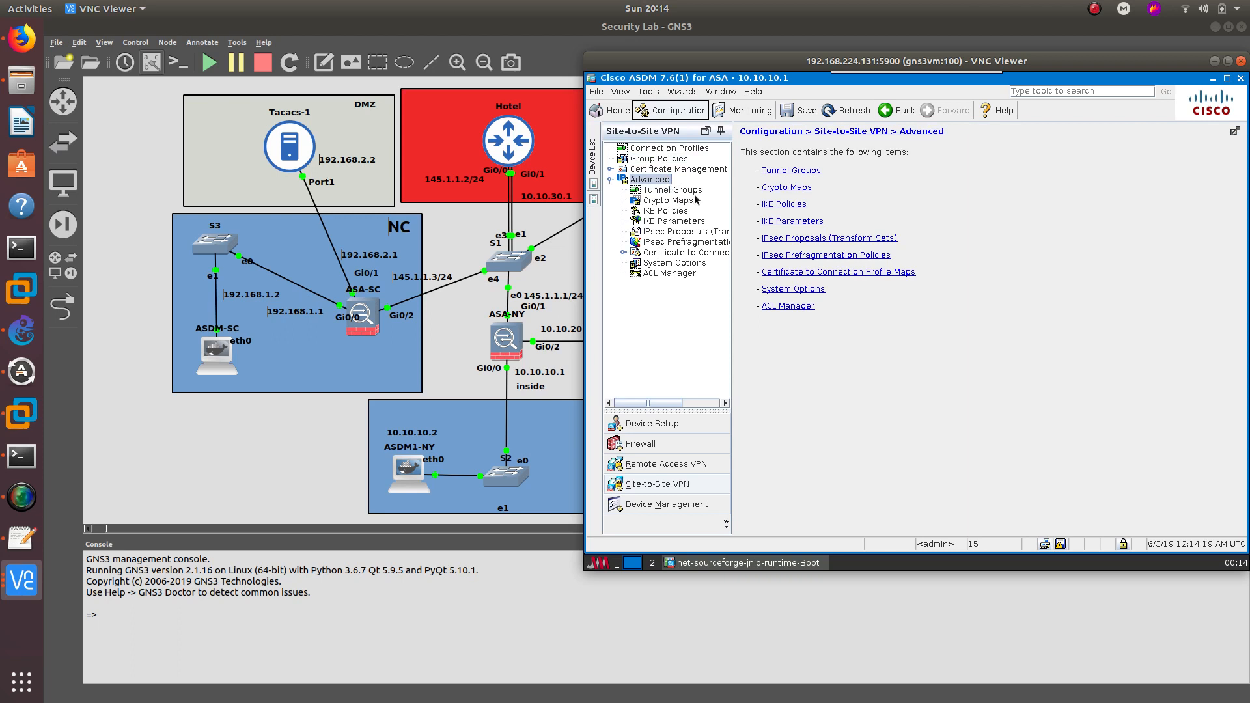
left_click(641, 159)
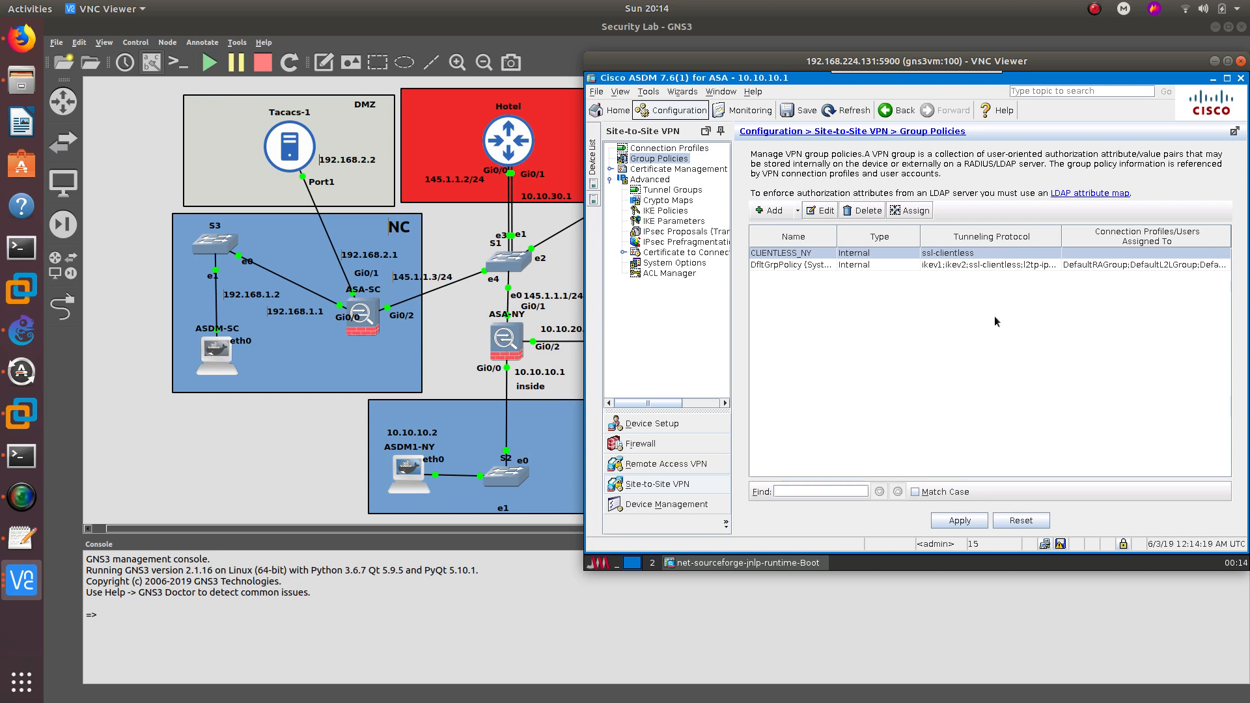
left_click(785, 265)
left_click(790, 253)
left_click(821, 210)
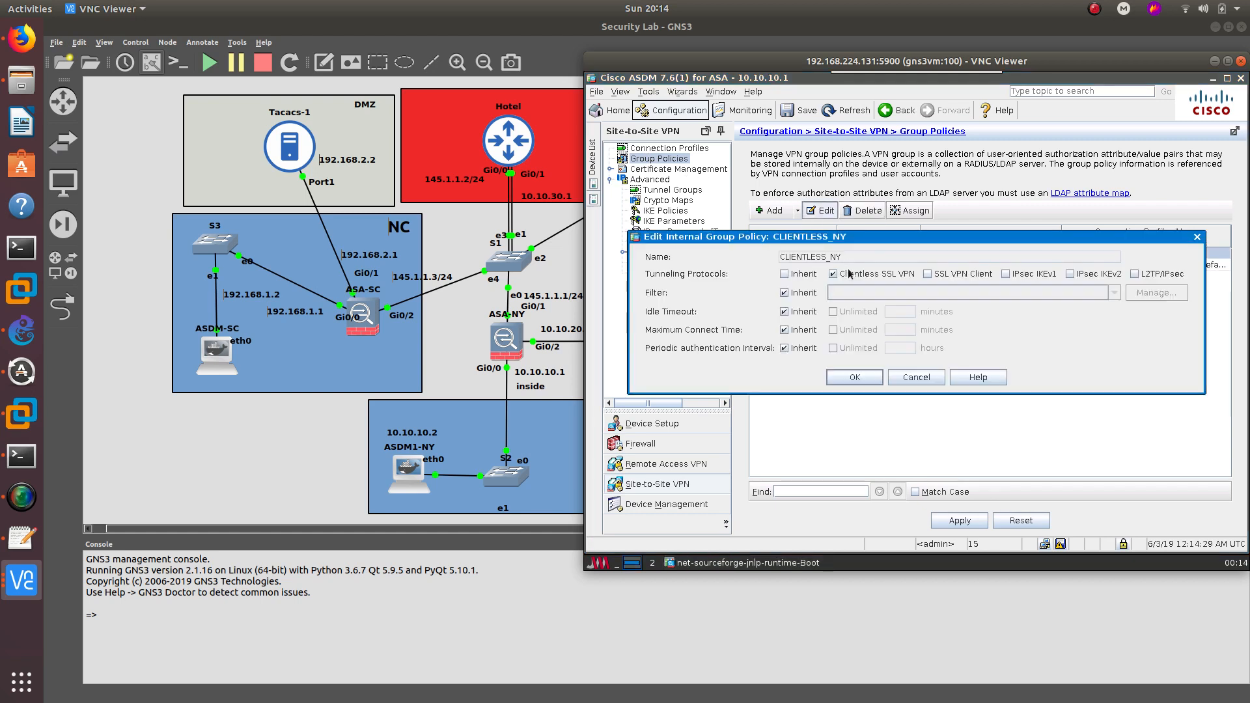
left_click(854, 370)
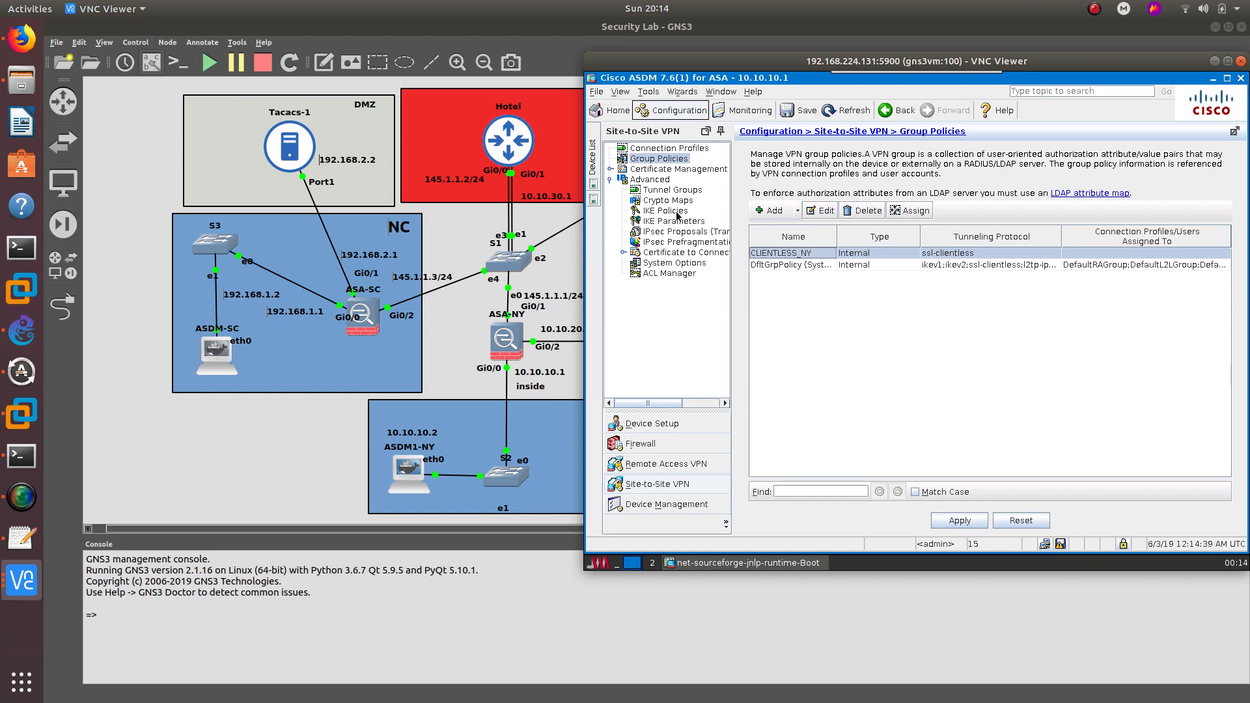
left_click(645, 180)
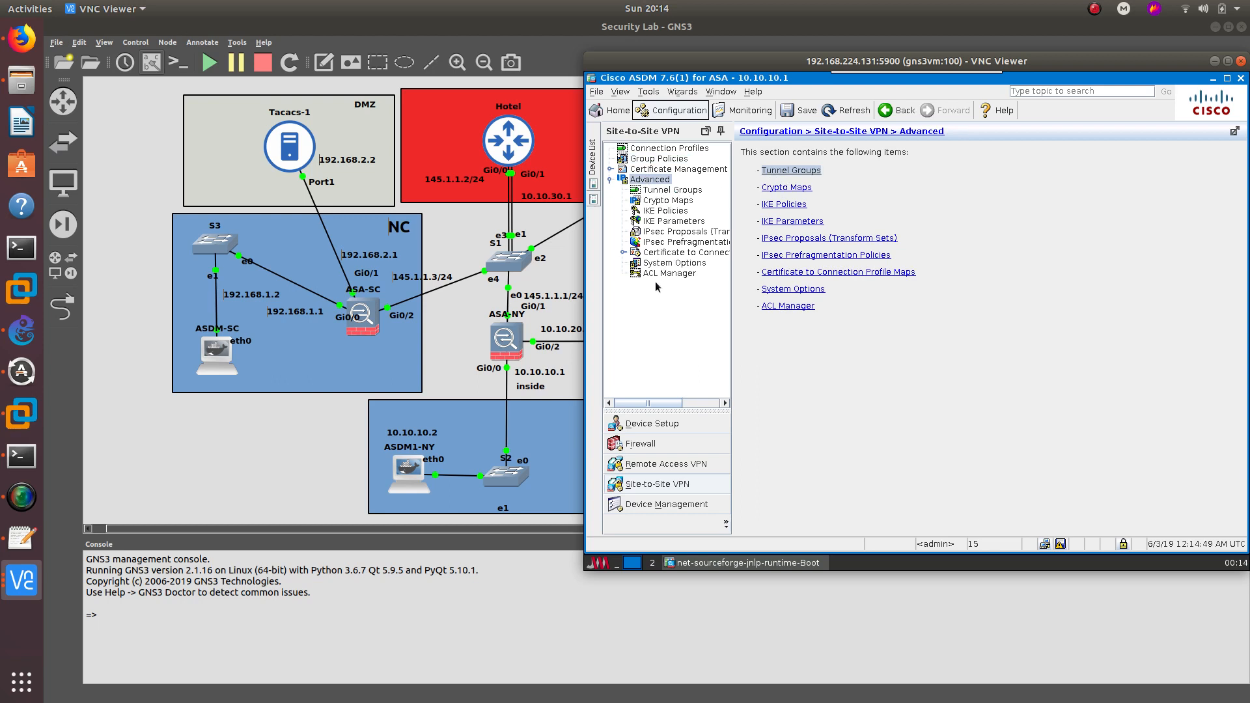
- Tick Allow IKE v1 Access for the internet interface under Connection Profiles
left_click(659, 149)
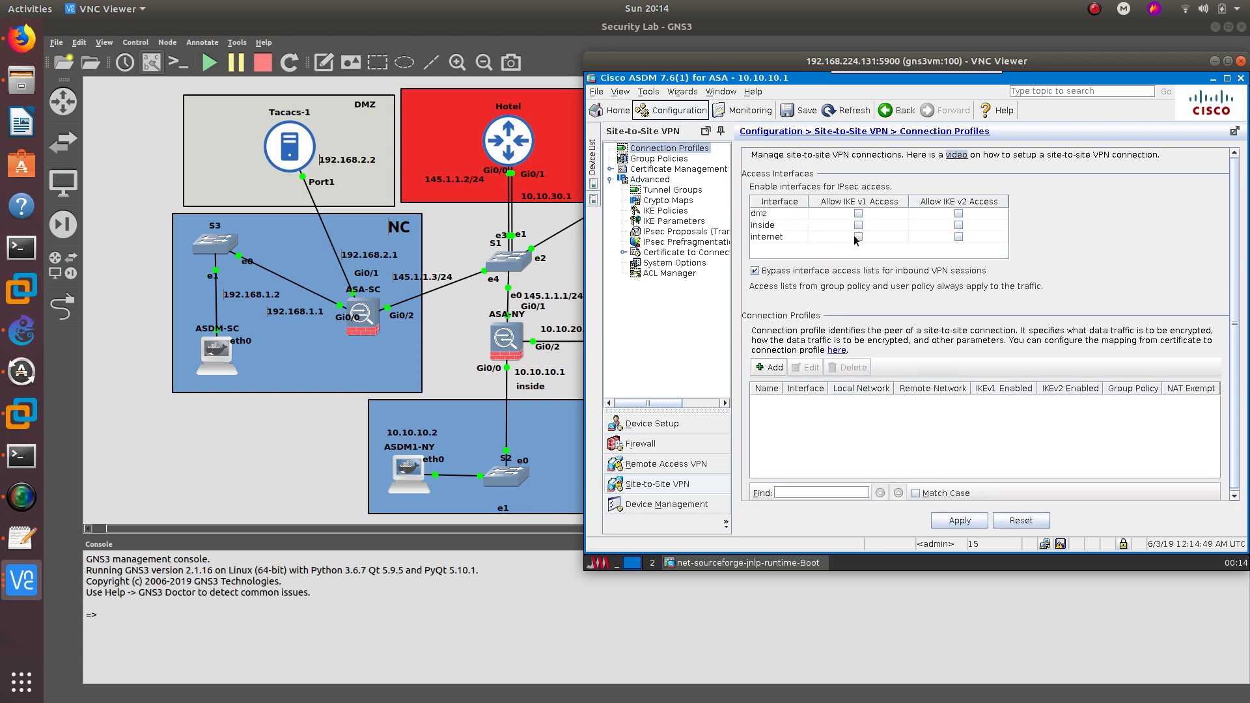
left_click(799, 236)
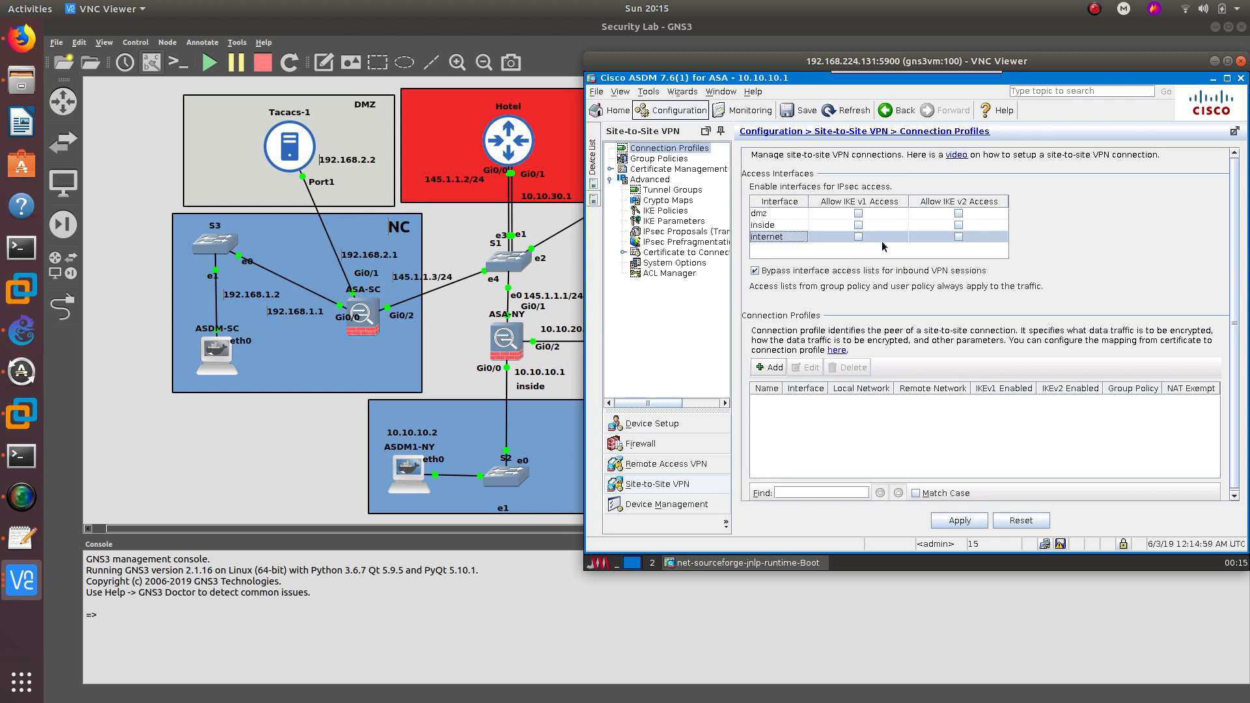
left_click(857, 240)
- Start a site-to-site profile with peer CLIENTLESS, interface inside and group policy CLIENTLESS_NY
left_click(771, 368)
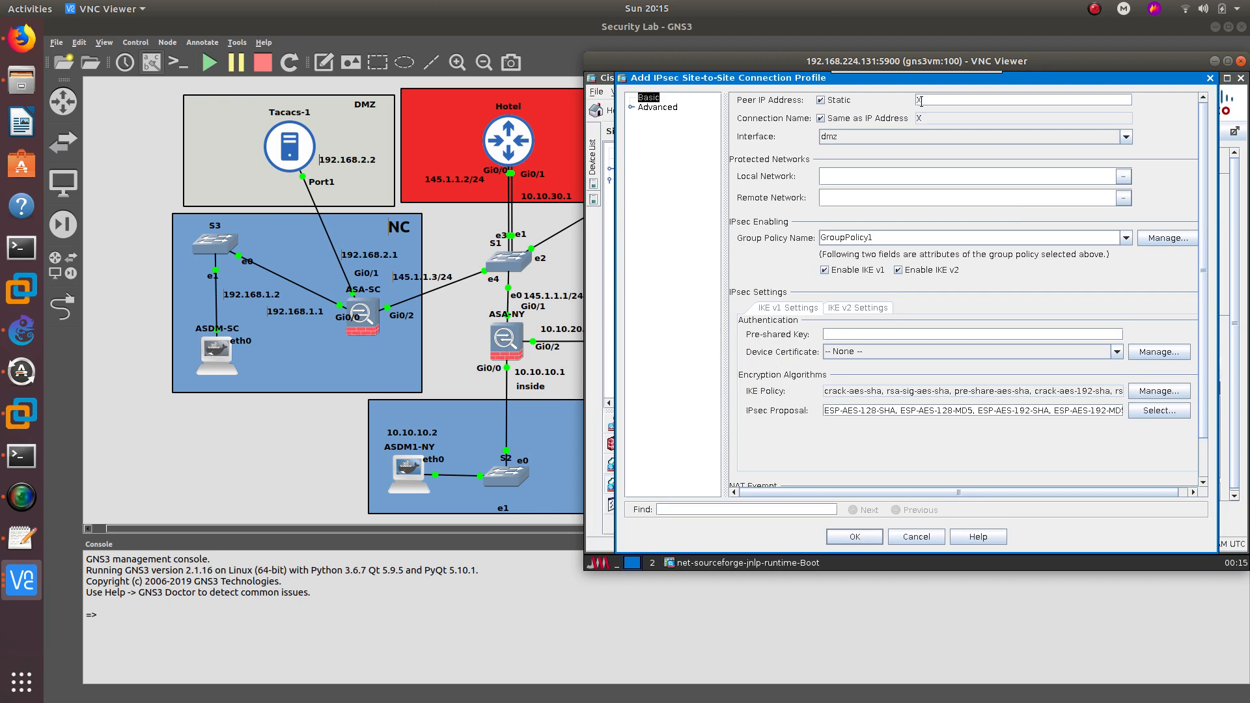
type("CLIENTLESS")
left_click(854, 129)
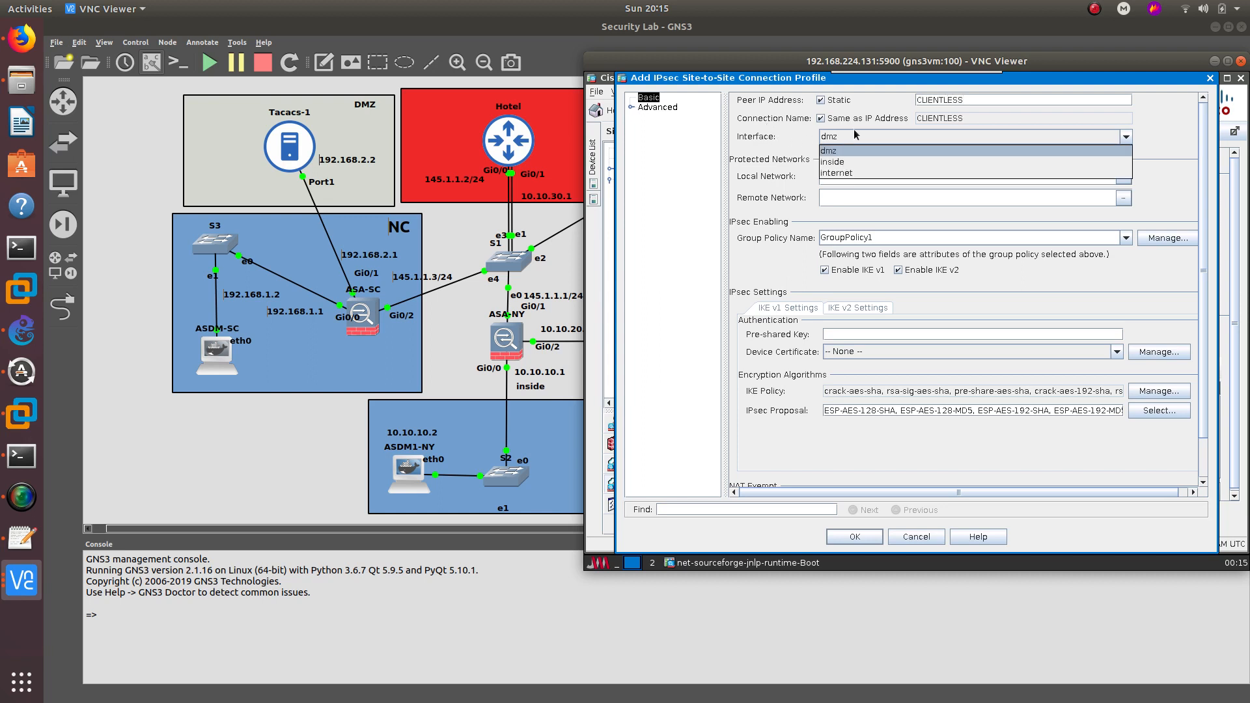
left_click(847, 173)
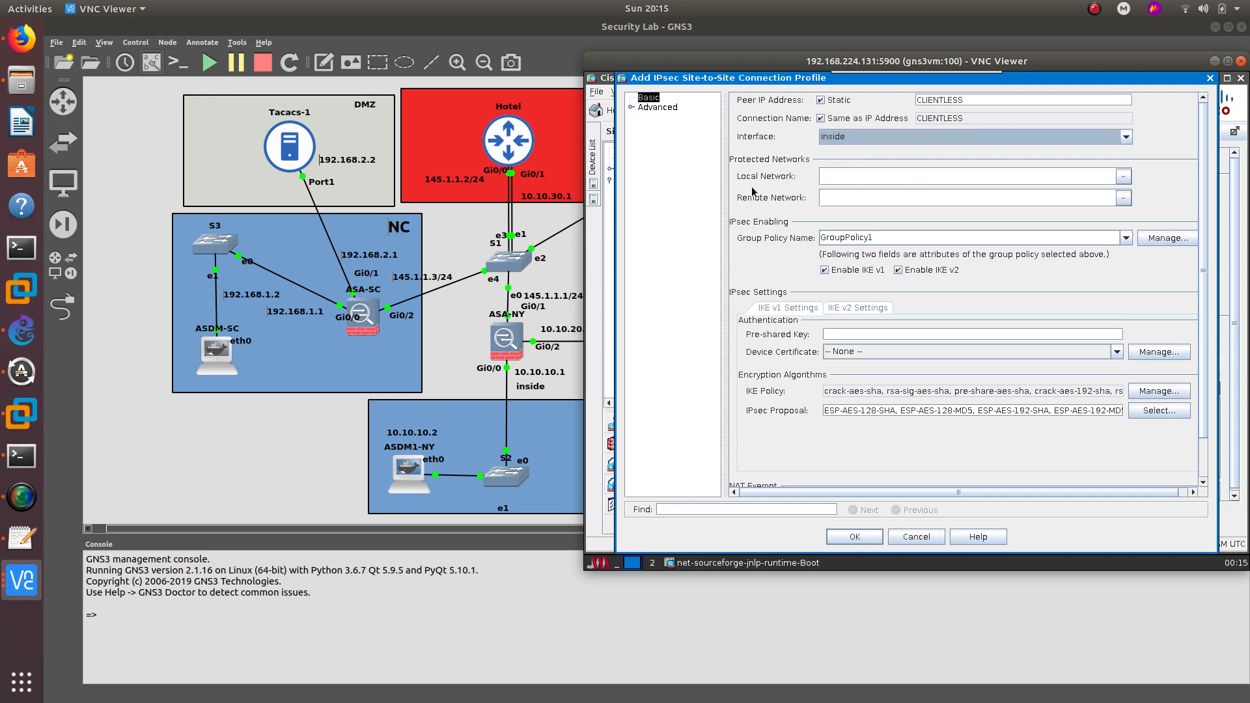
left_click(1167, 238)
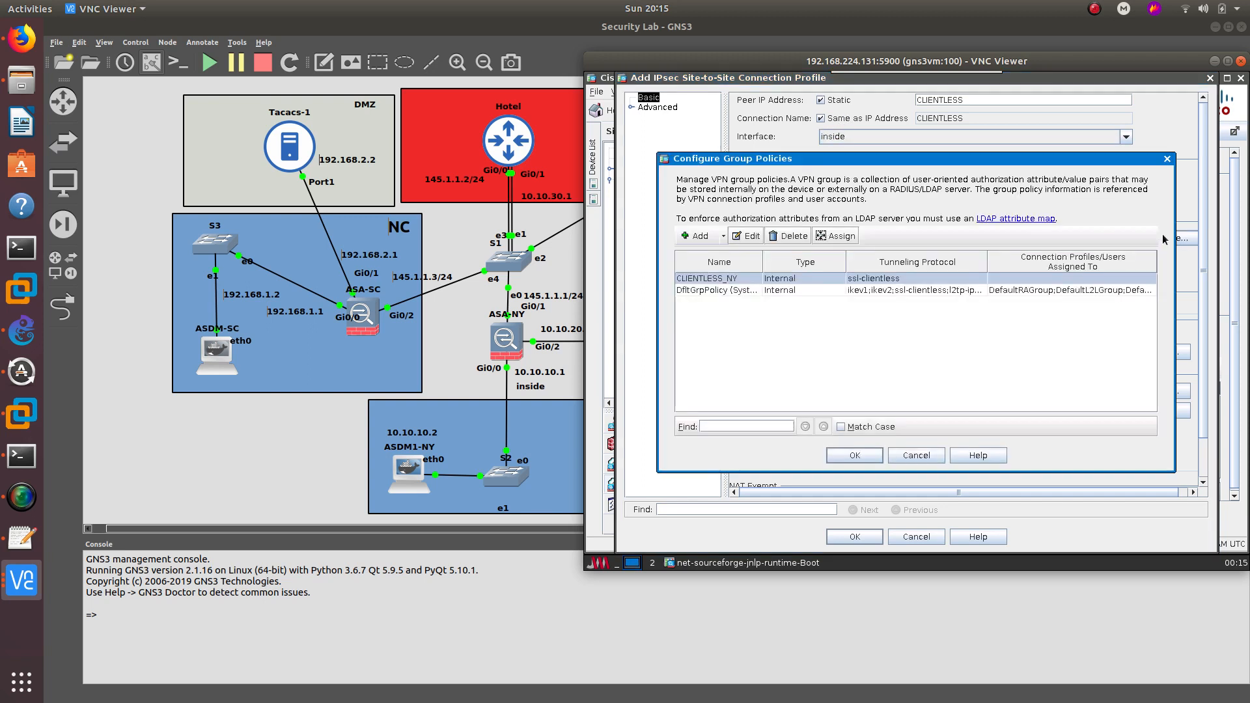
double_click(715, 280)
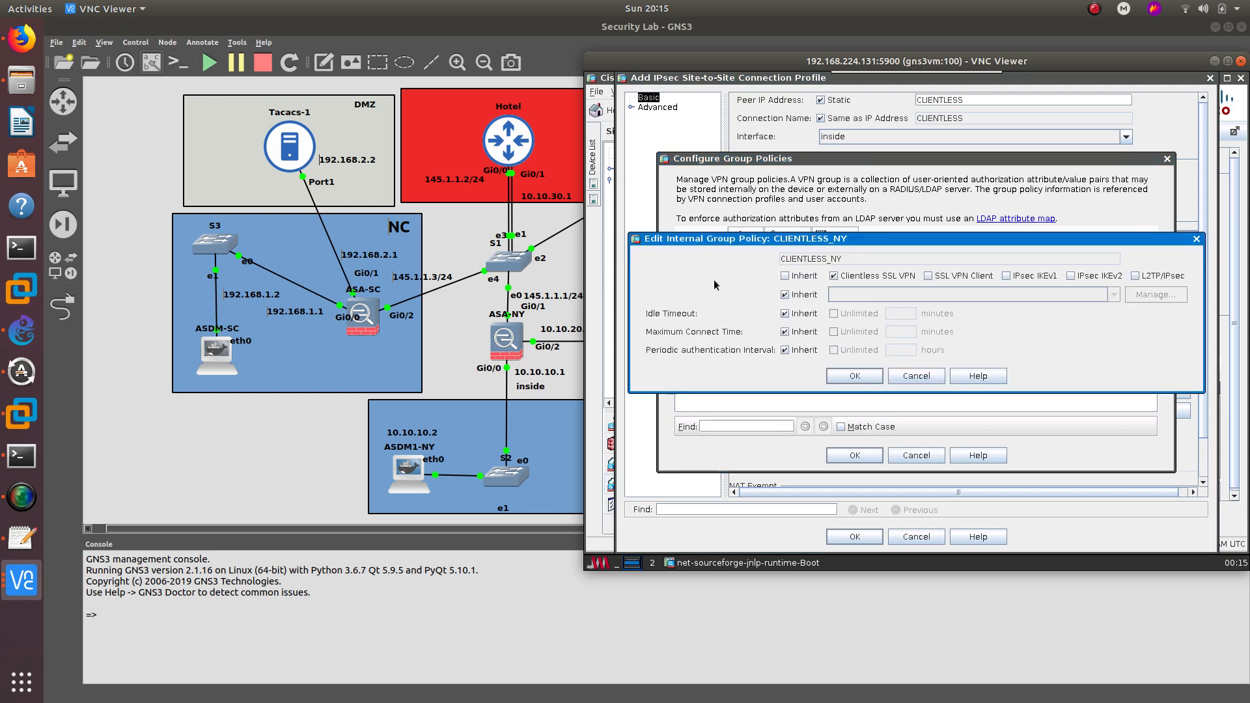
left_click(855, 378)
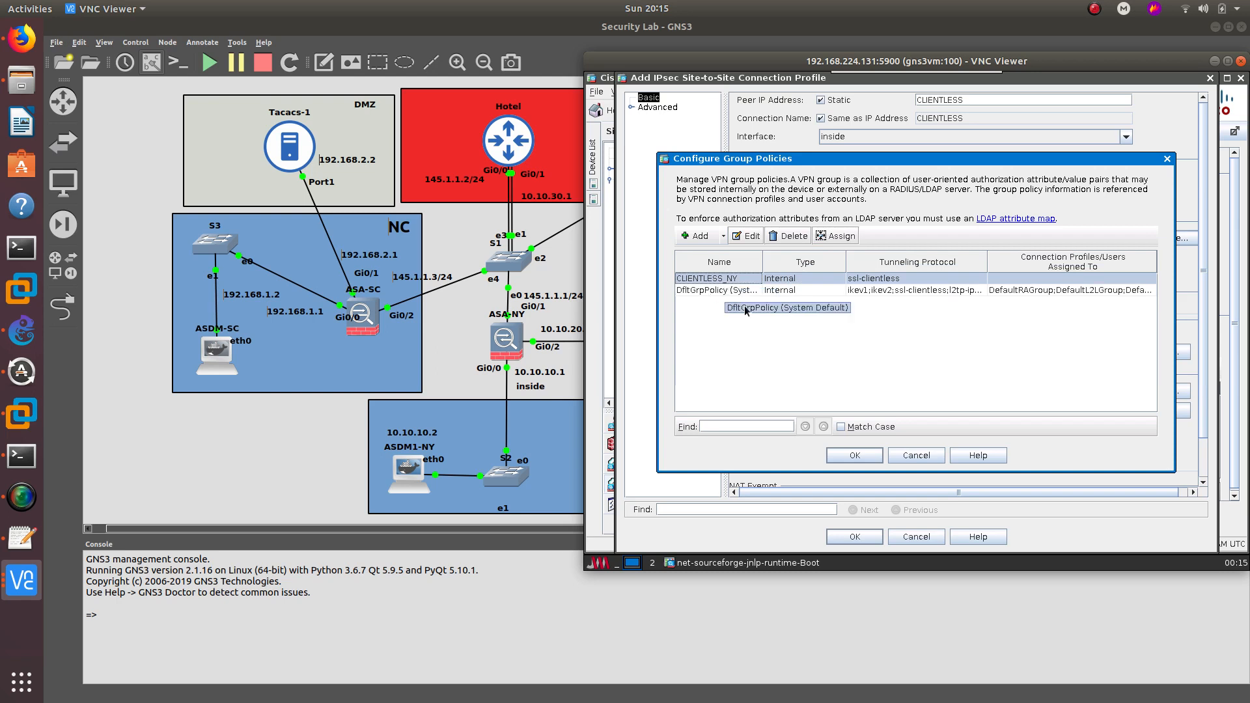
left_click(855, 455)
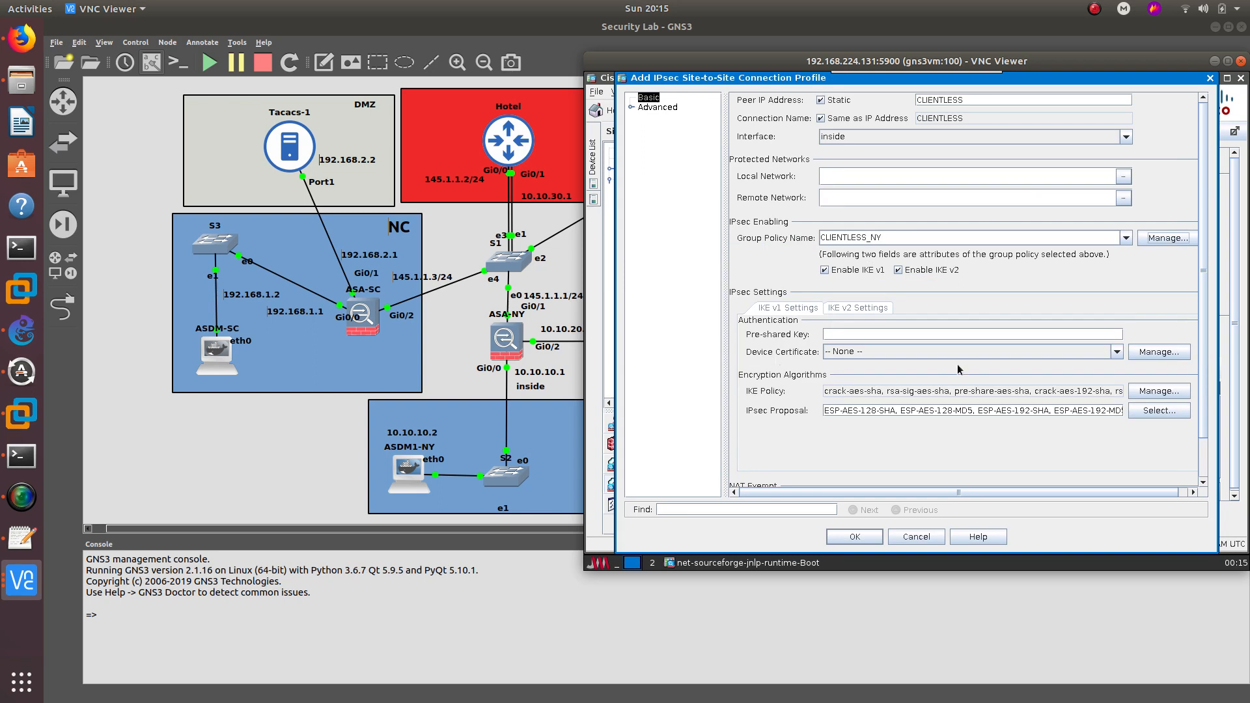
- Dismiss the invalid IP address error, select the peer address text, and abandon the profile
left_click_drag(1200, 368, 1205, 424)
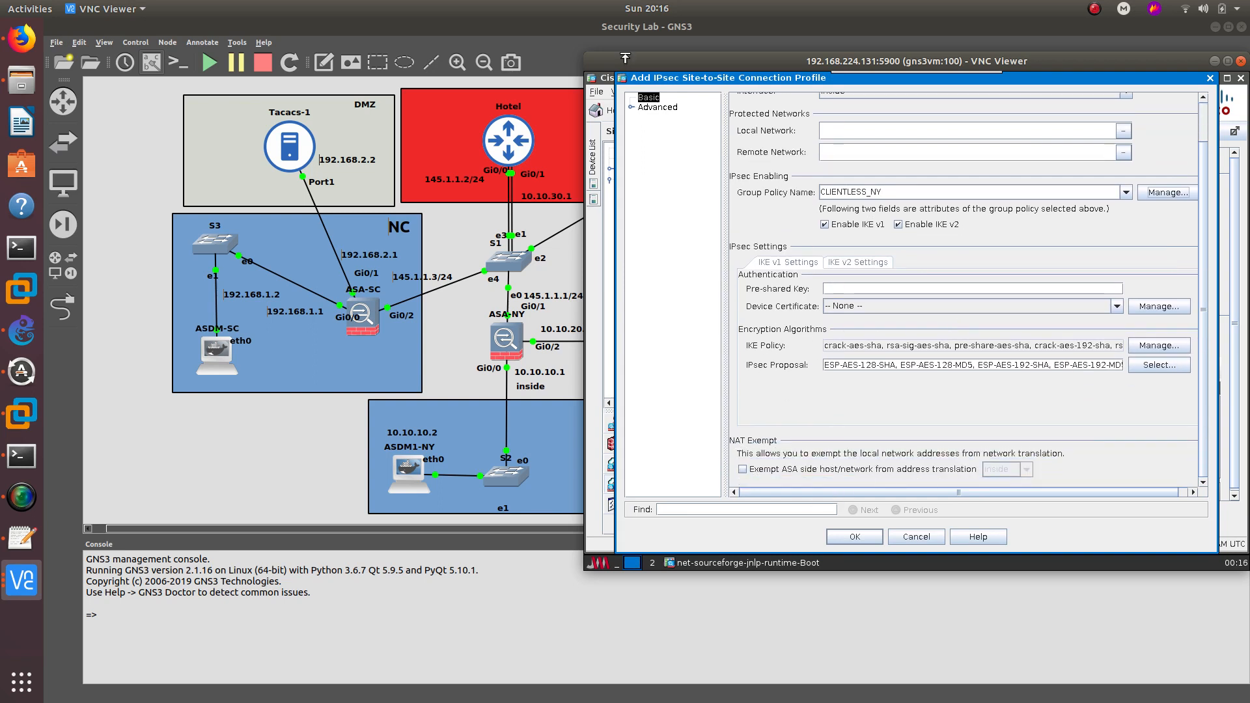
left_click(654, 107)
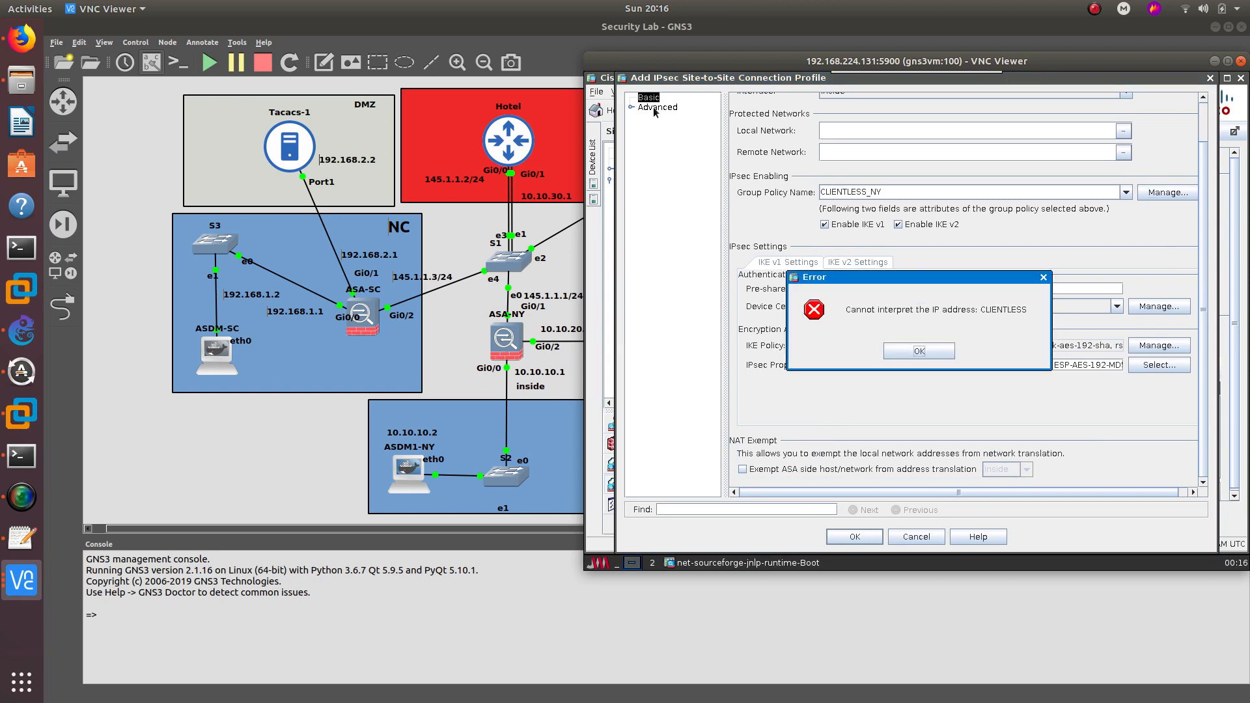
left_click(917, 357)
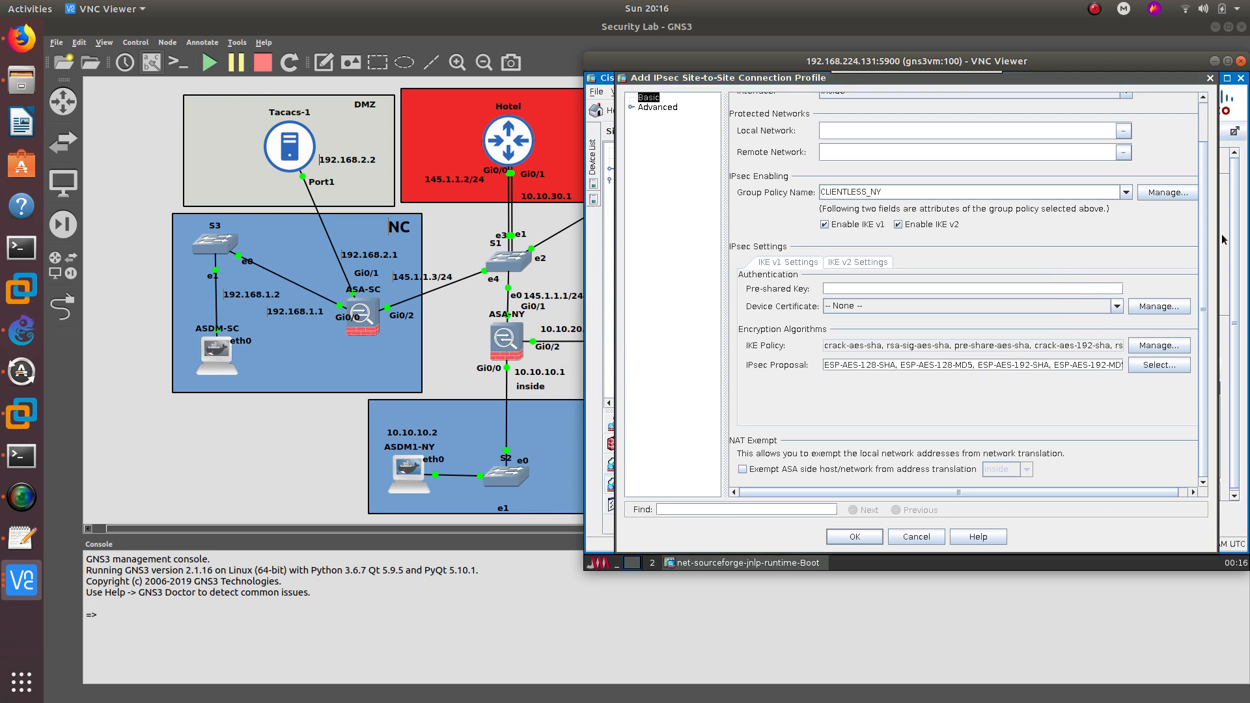
left_click_drag(1201, 245, 1202, 124)
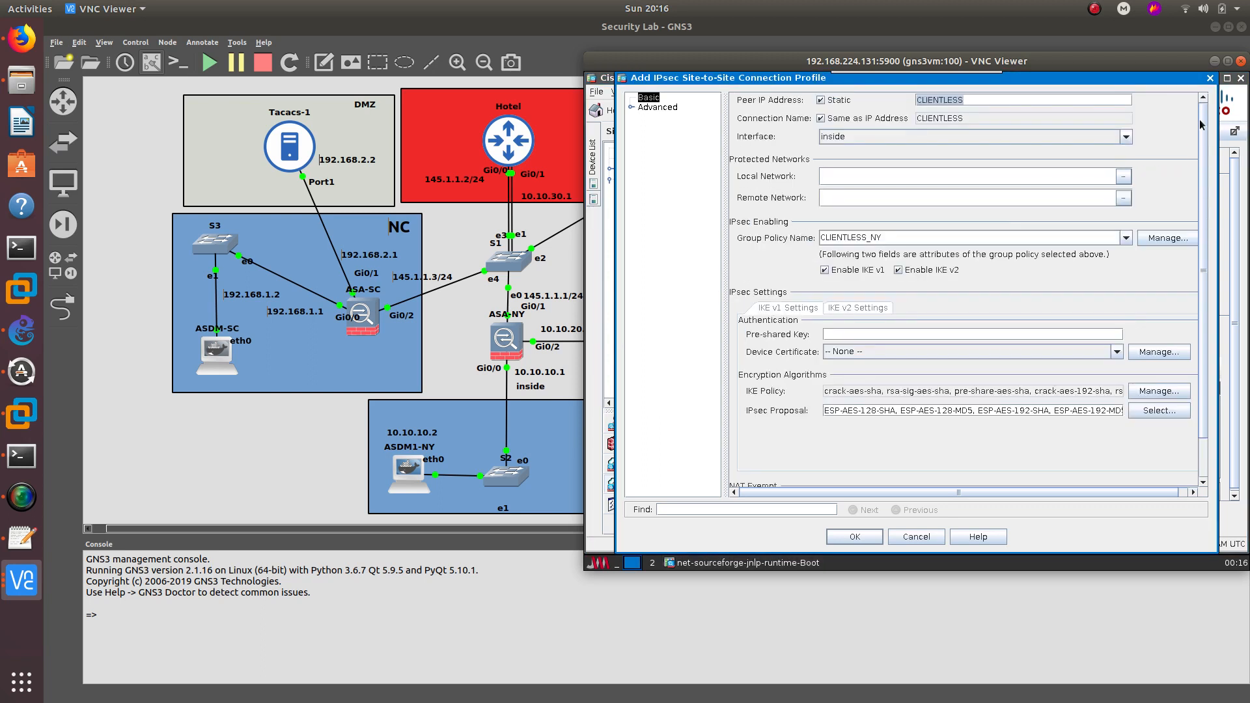
left_click(889, 118)
left_click(936, 119)
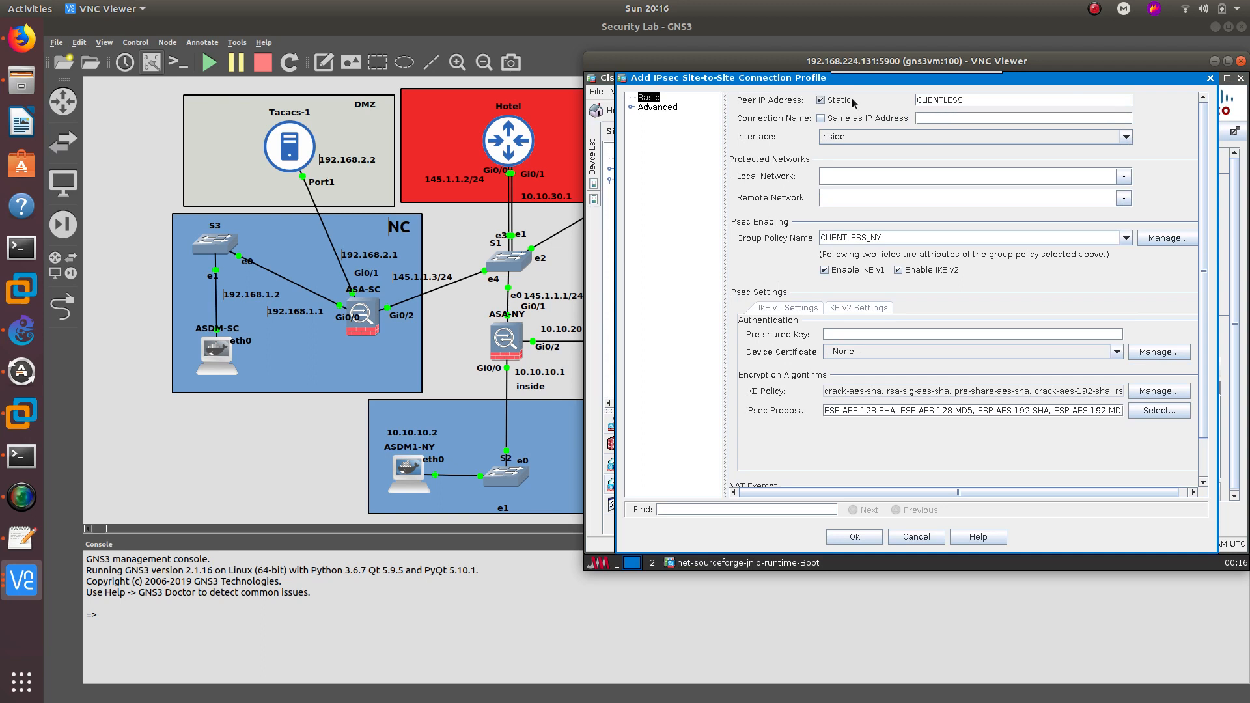
left_click(965, 101)
double_click(925, 103)
left_click(925, 102)
left_click(917, 537)
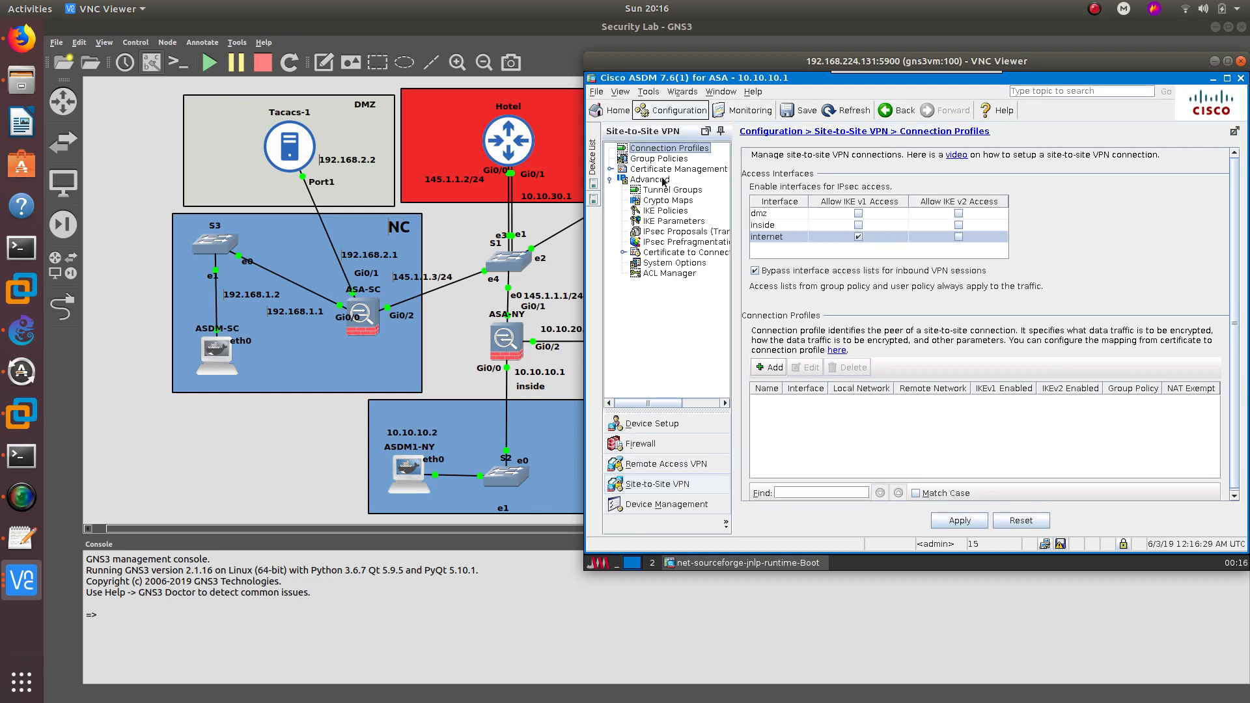
- Dismiss the invalid IP error on another new site-to-site profile form and close it unsaved
left_click(773, 369)
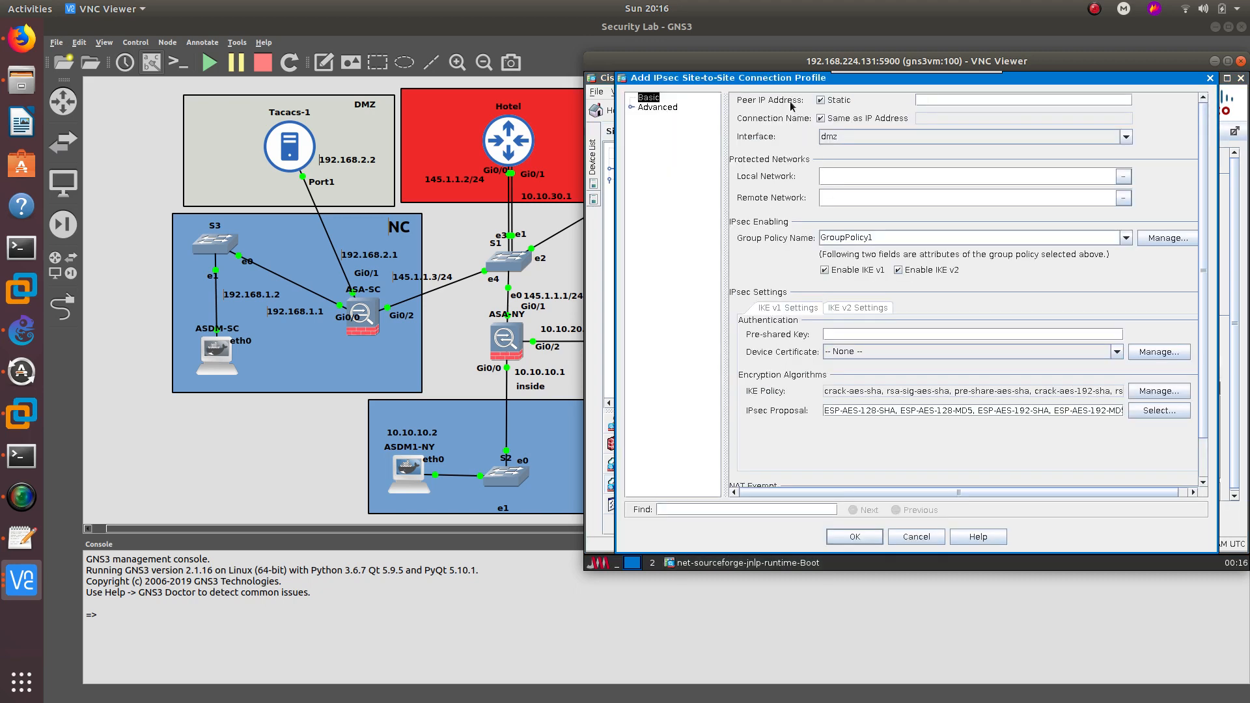
left_click(666, 107)
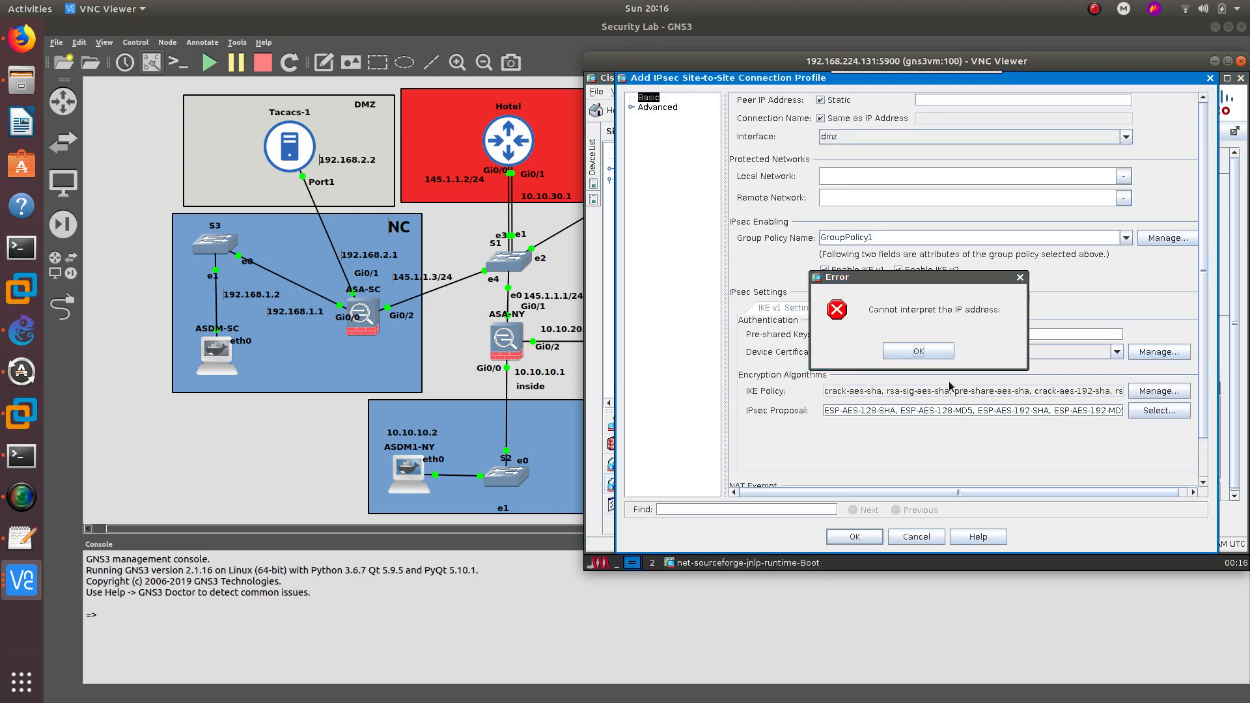
left_click(919, 351)
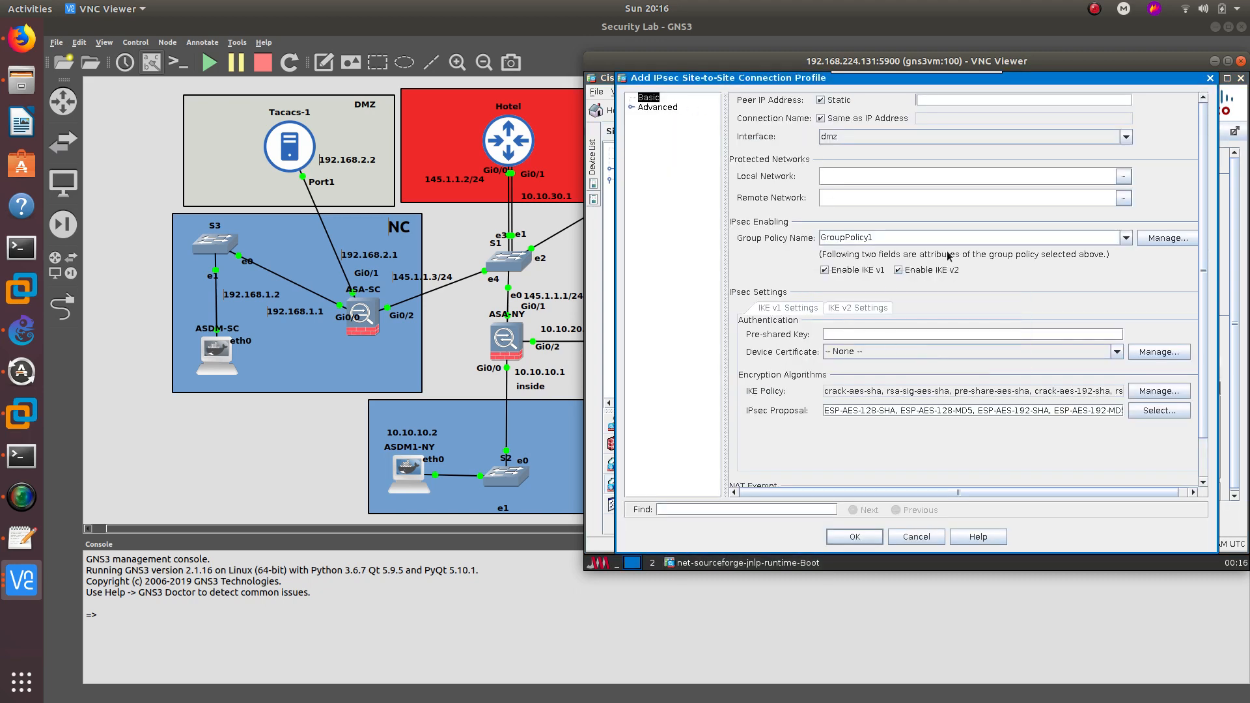
left_click(1211, 78)
- Discard the unapplied changes and show the Site-to-Site VPN Advanced Tunnel Groups list
left_click(671, 189)
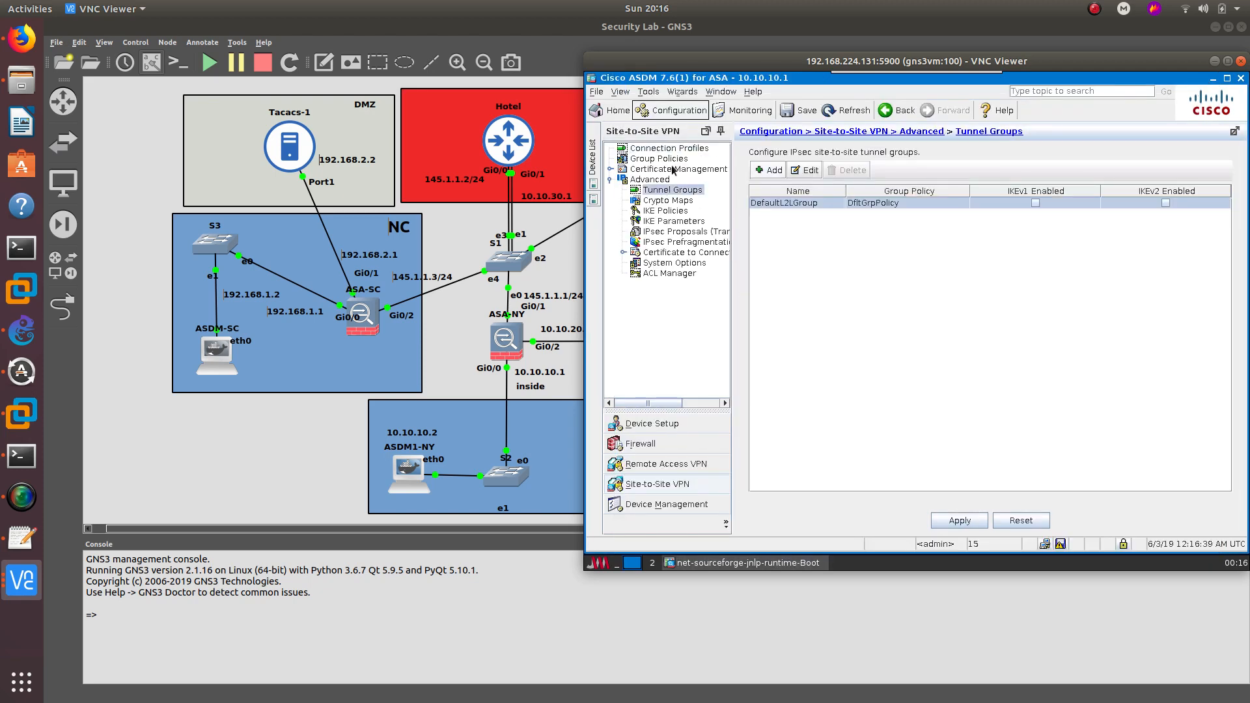
left_click(657, 180)
left_click(670, 425)
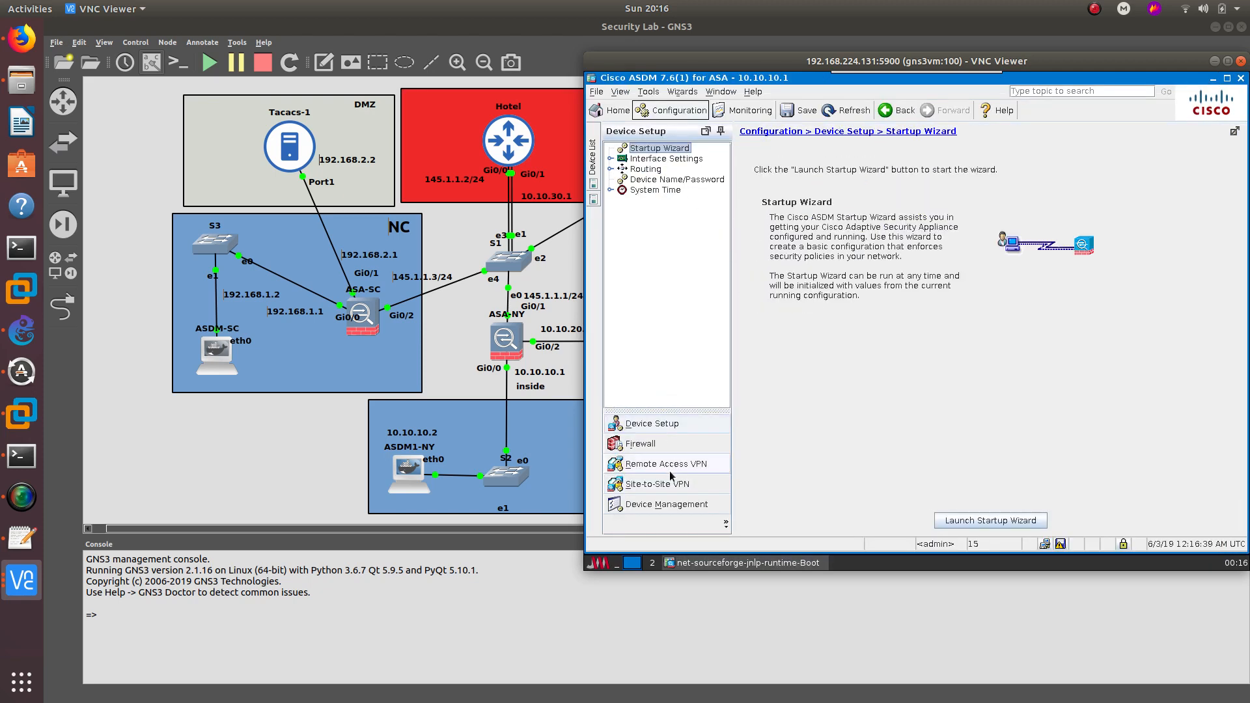
left_click(666, 463)
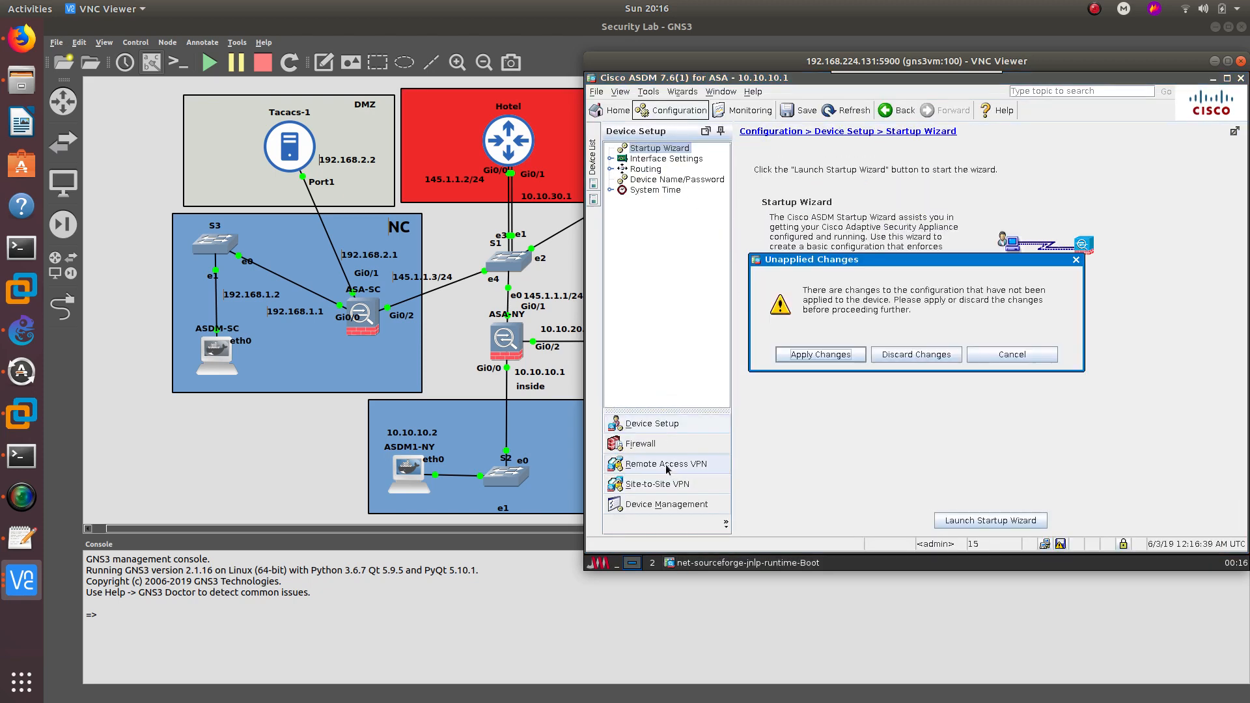
left_click(908, 351)
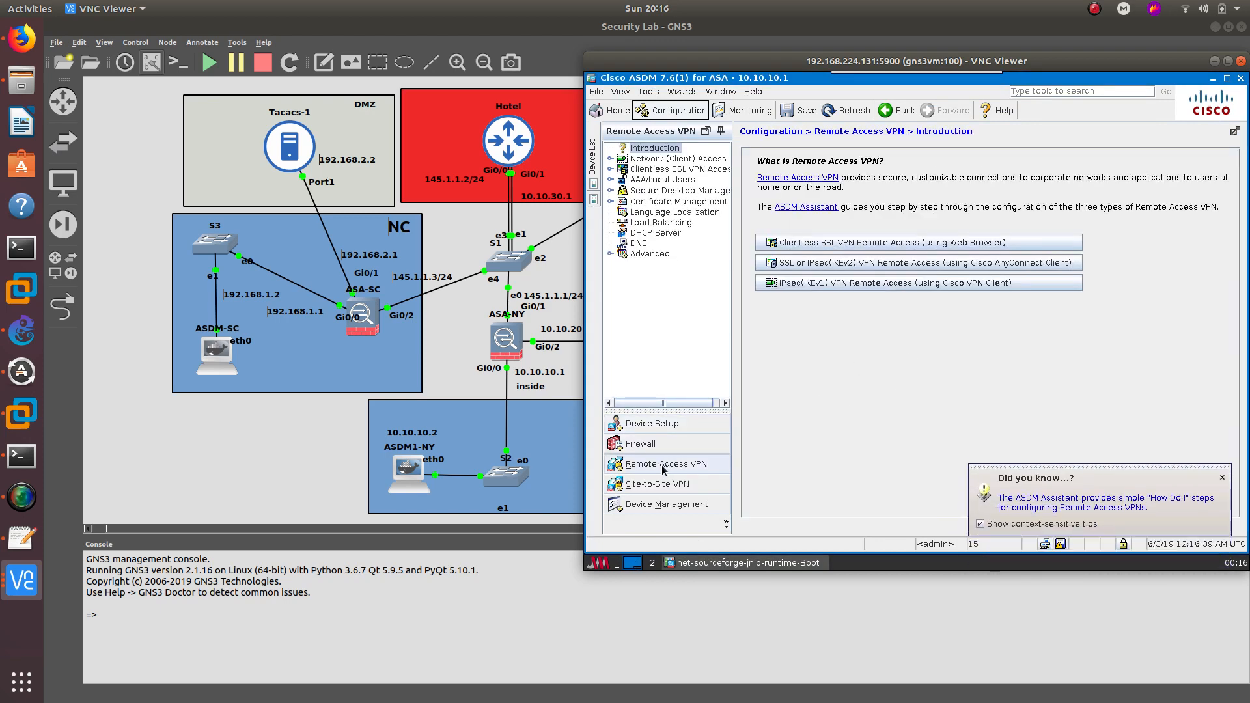
left_click(676, 486)
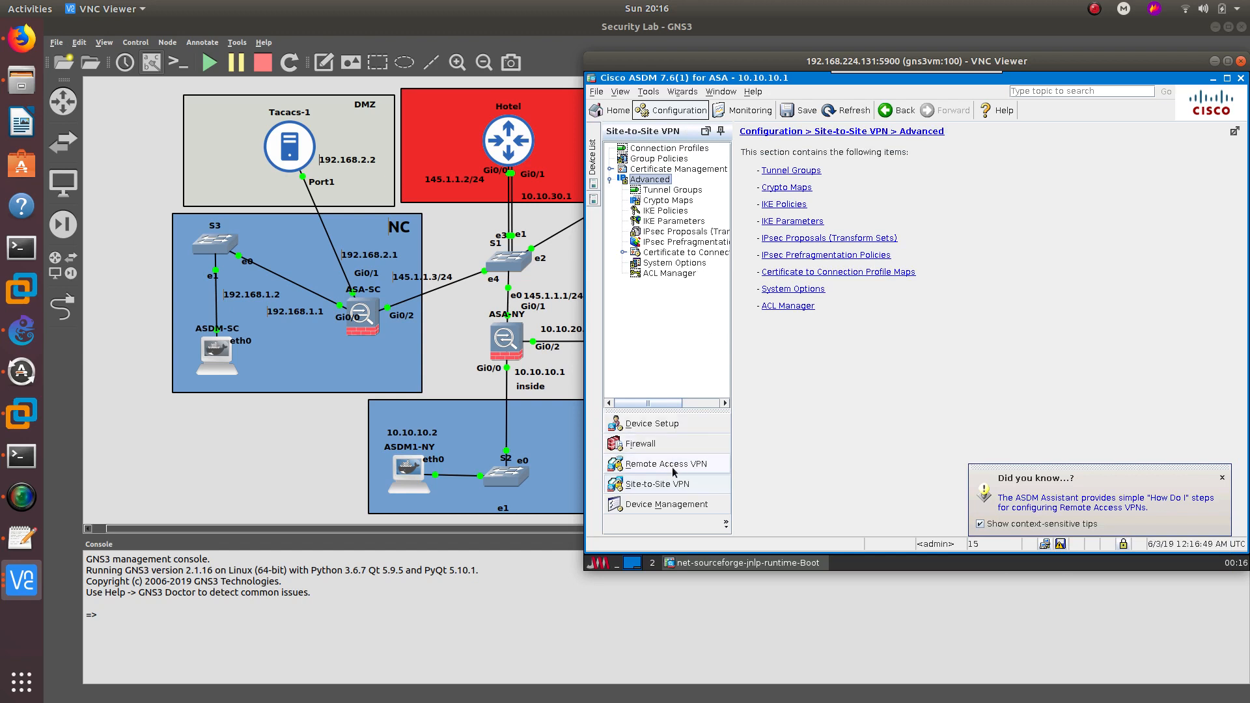
left_click(676, 191)
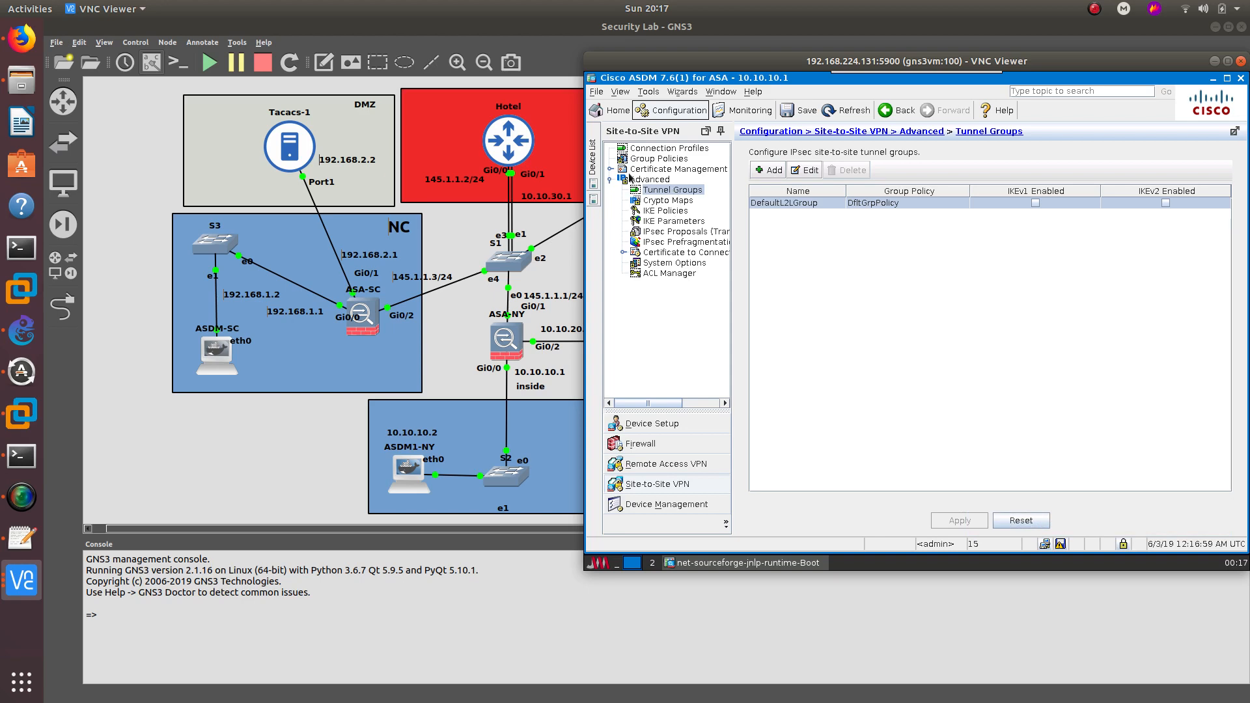
- Browse Connection Profiles, Certificate Management and Tunnel Groups, then bring up the Wizards menu
left_click(652, 150)
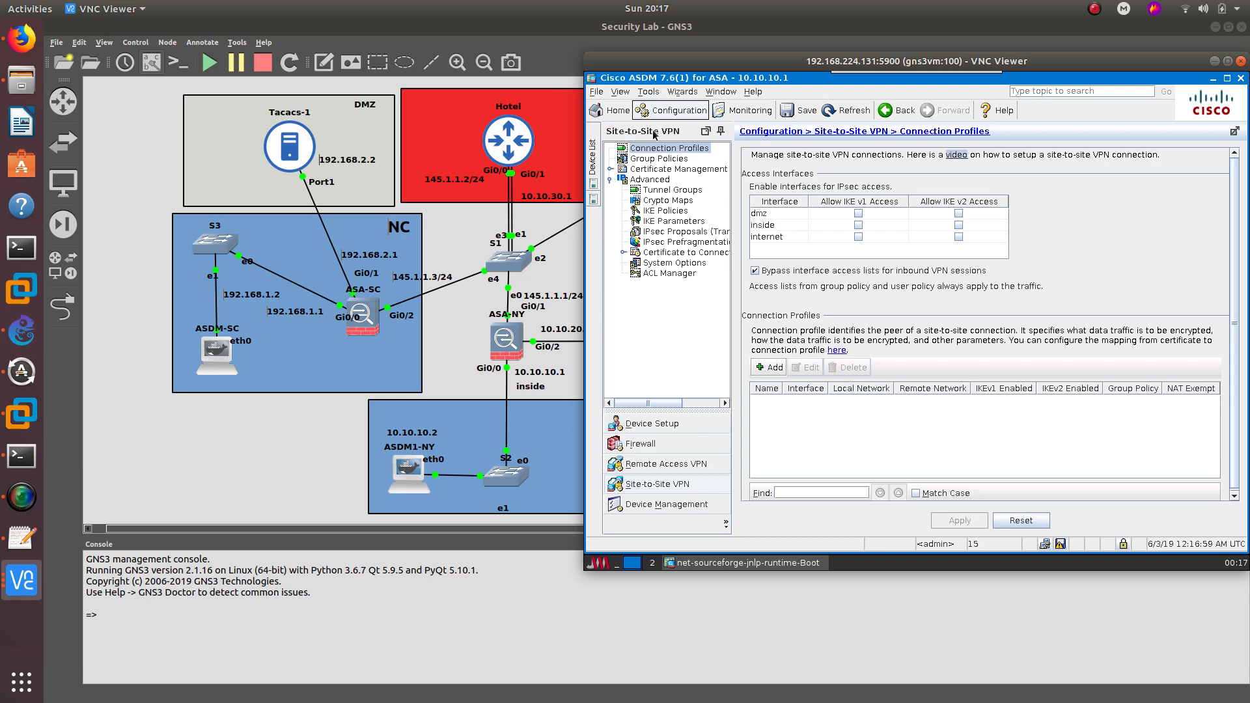
left_click(771, 368)
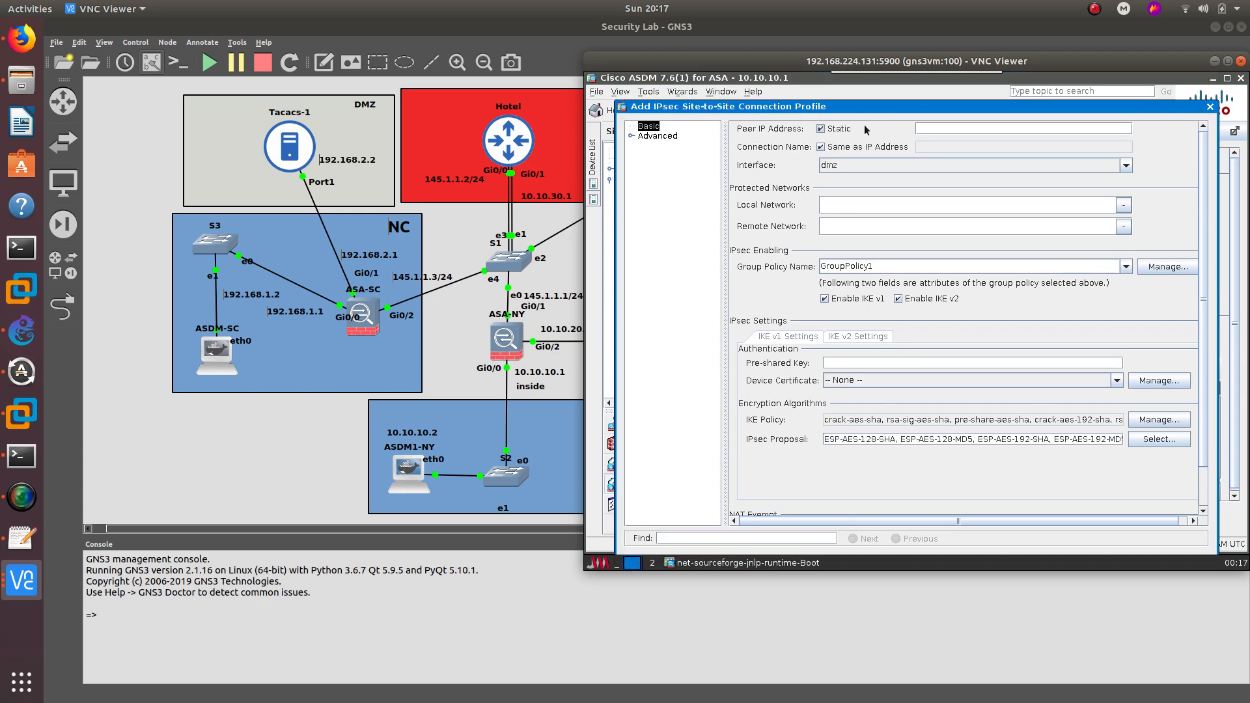
left_click(1210, 108)
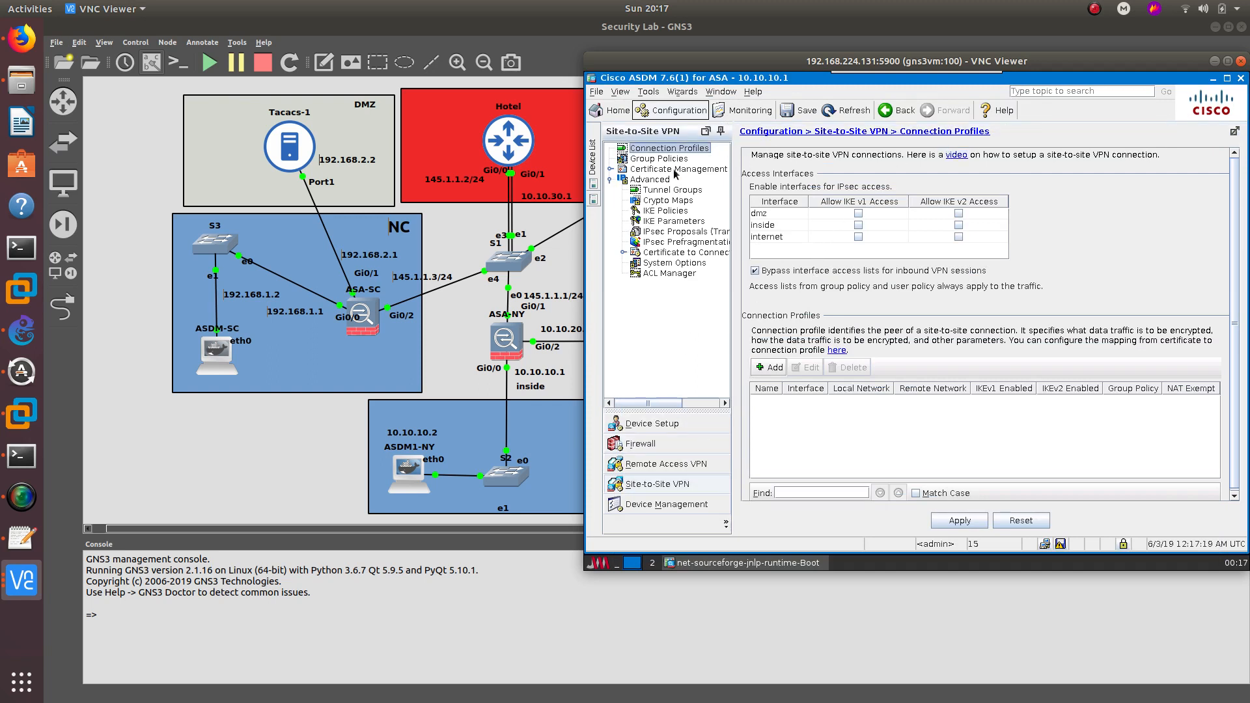
left_click(660, 180)
left_click(674, 168)
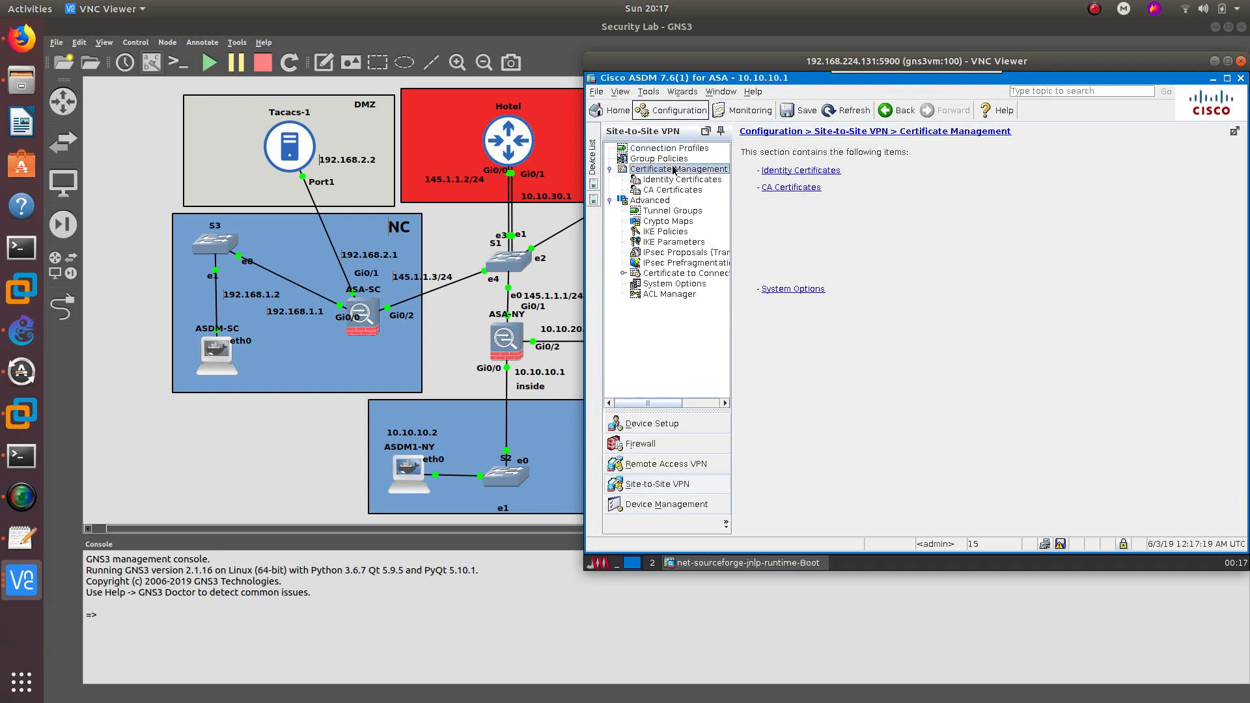
left_click(673, 212)
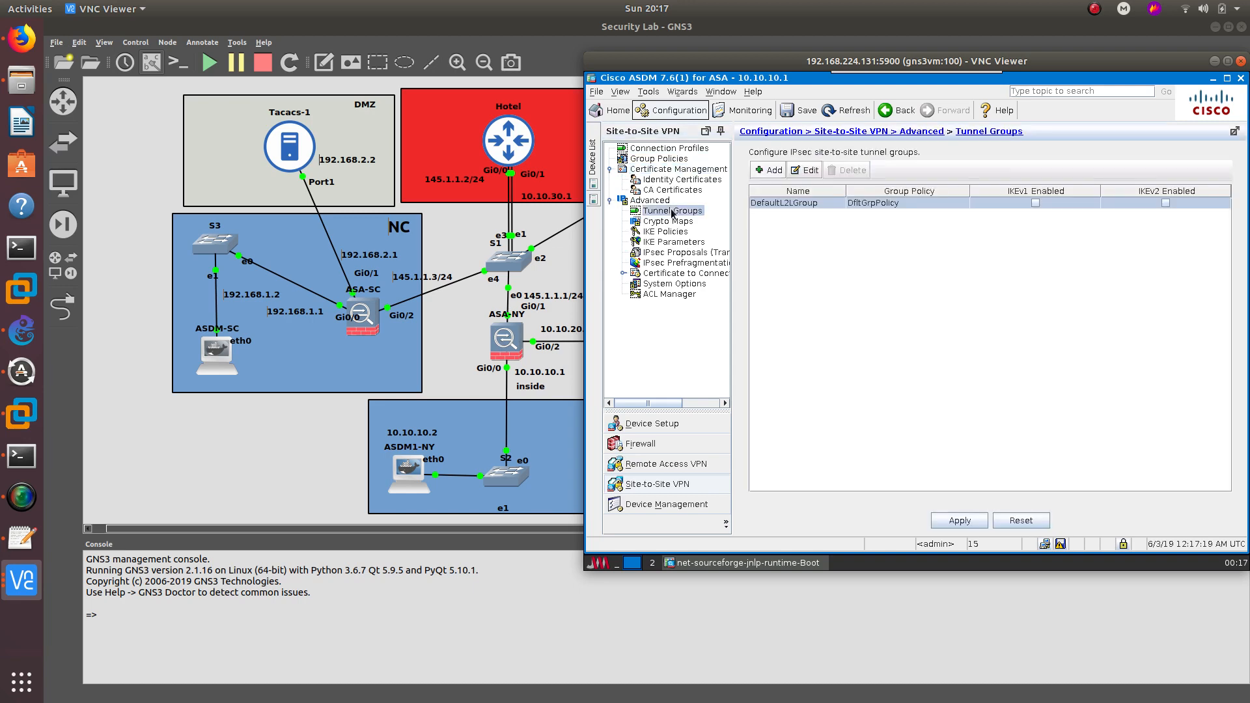
left_click(650, 149)
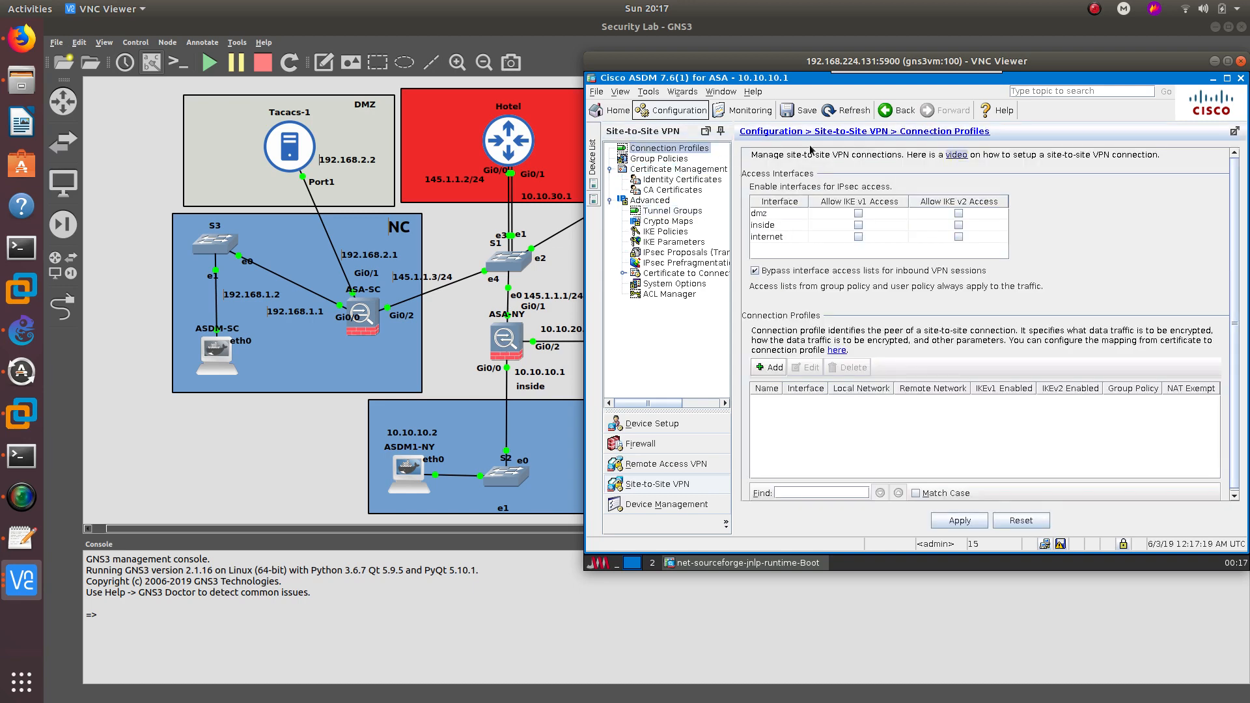
left_click(683, 92)
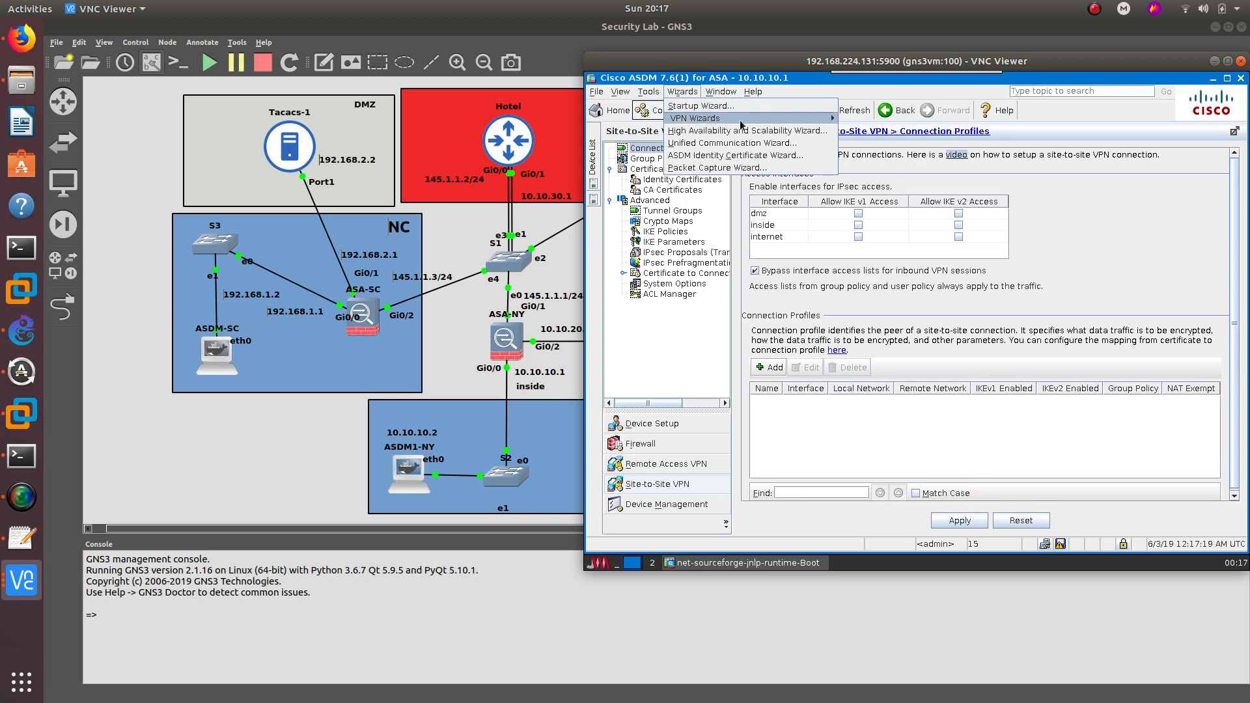
- Run the Clientless SSL VPN Wizard with profile CLIENTLESS on the internet interface
mouse_move(743, 120)
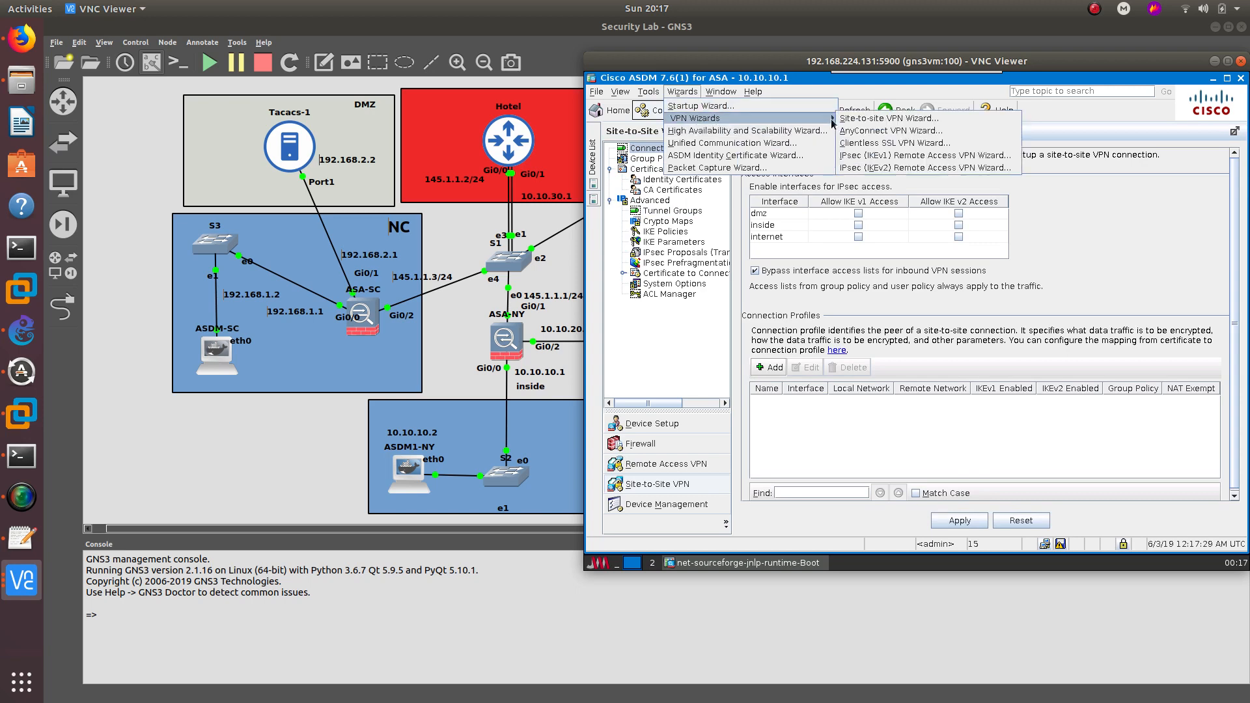
left_click(885, 145)
left_click_drag(805, 158, 781, 129)
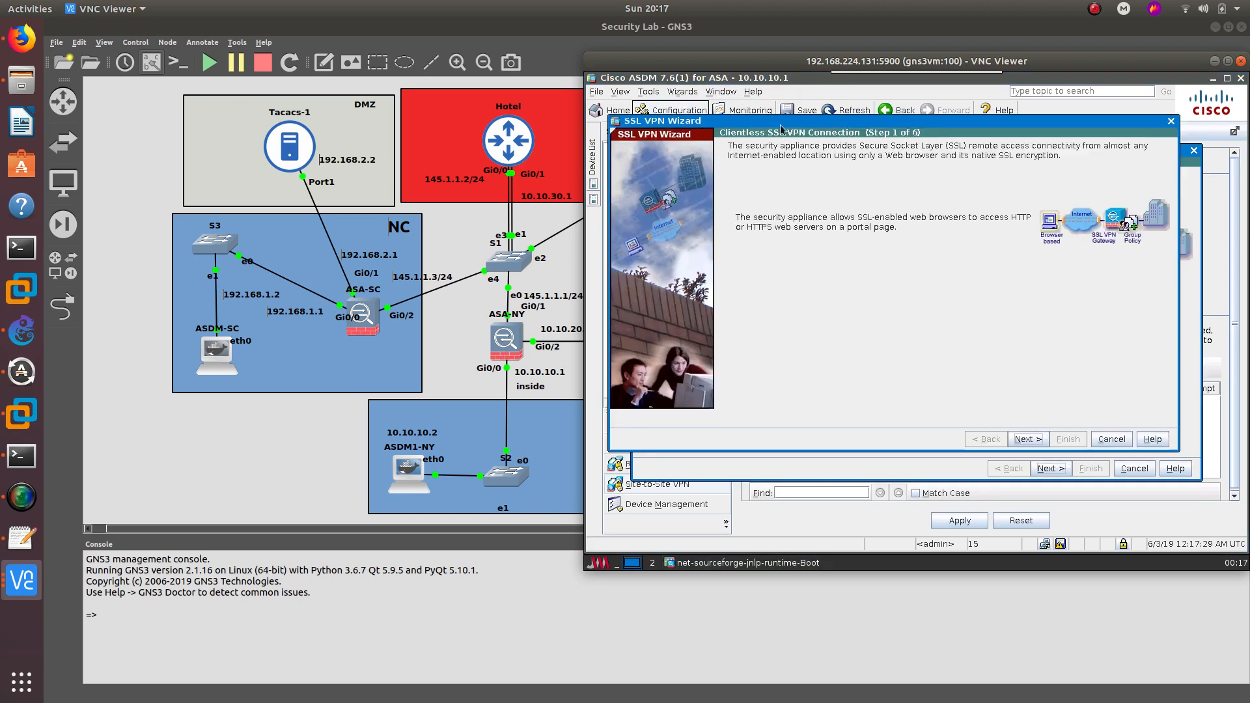
left_click(1028, 439)
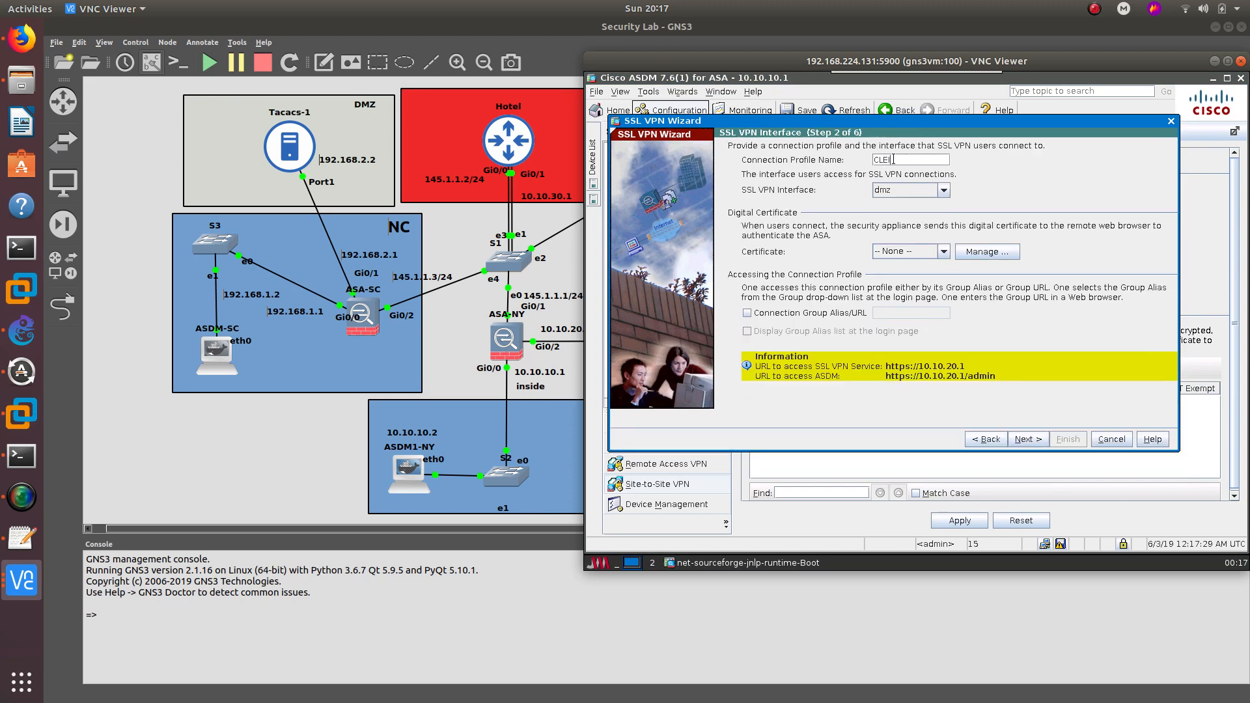
left_click(894, 159)
type("CLIENTLESS")
left_click(912, 191)
left_click(907, 229)
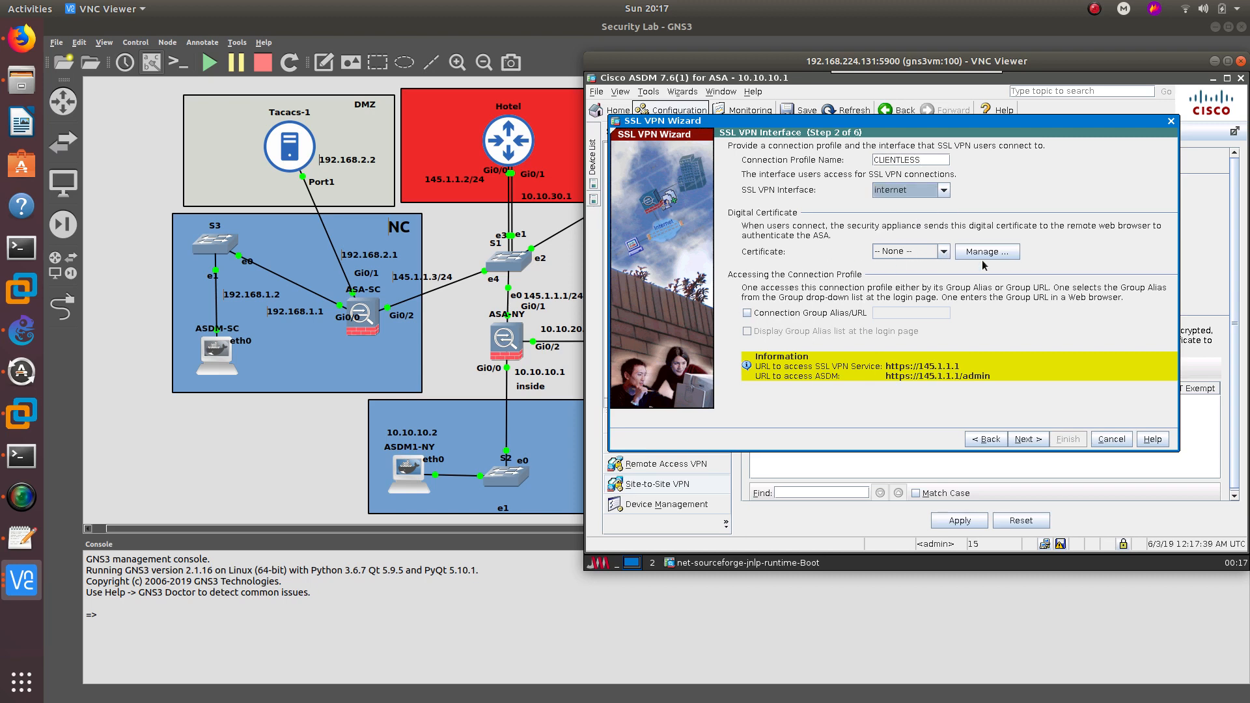
left_click(1021, 439)
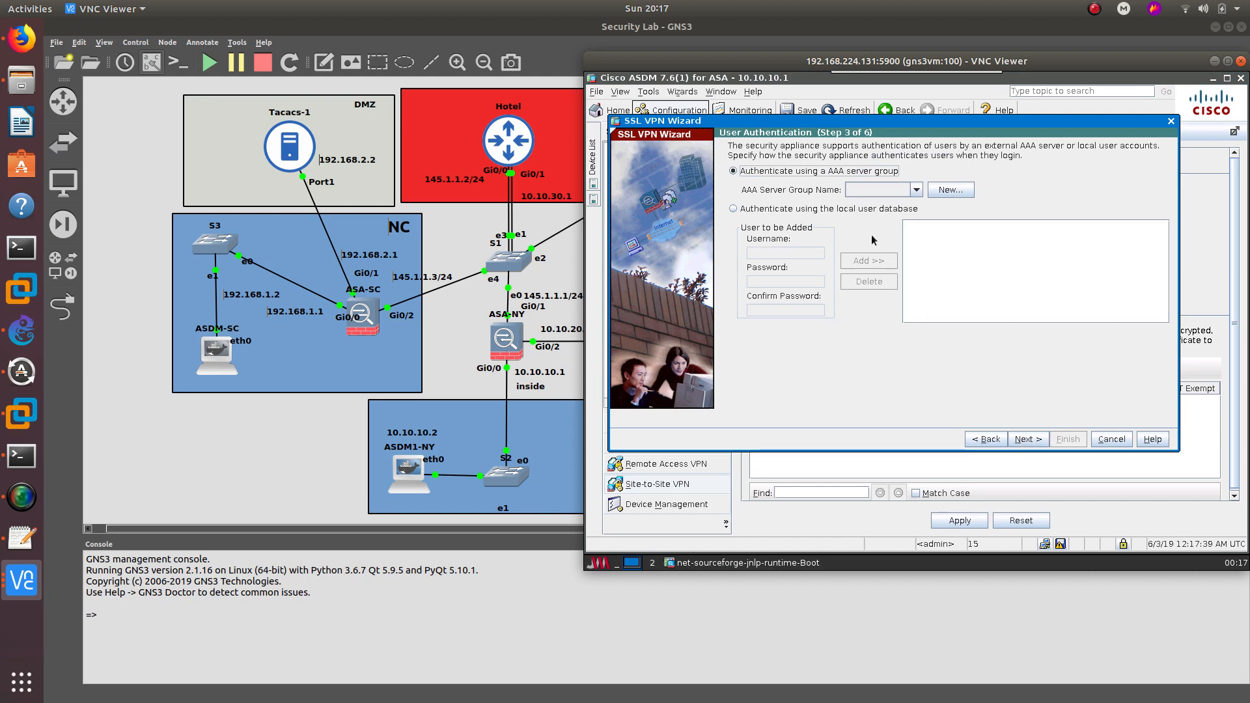
- Authenticate against the local user database and add a local user with its password
left_click(770, 210)
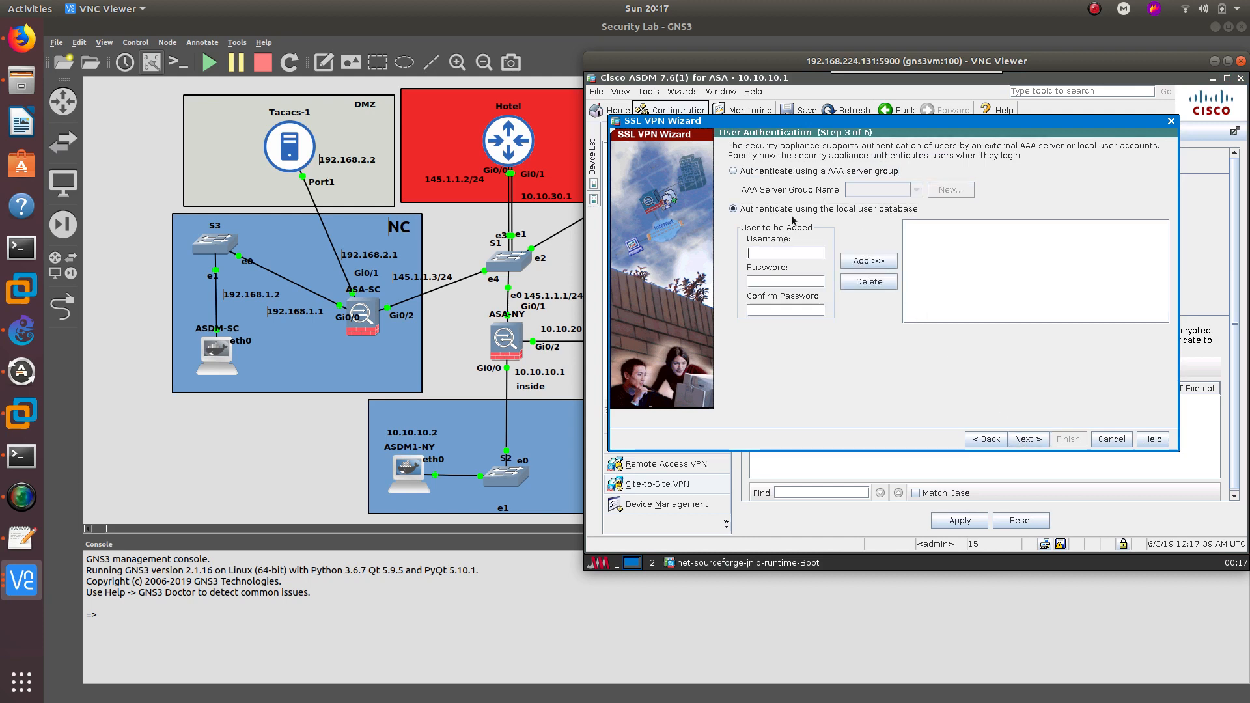
type("oscar")
key("Tab")
type("cis")
left_click(876, 262)
left_click(1028, 441)
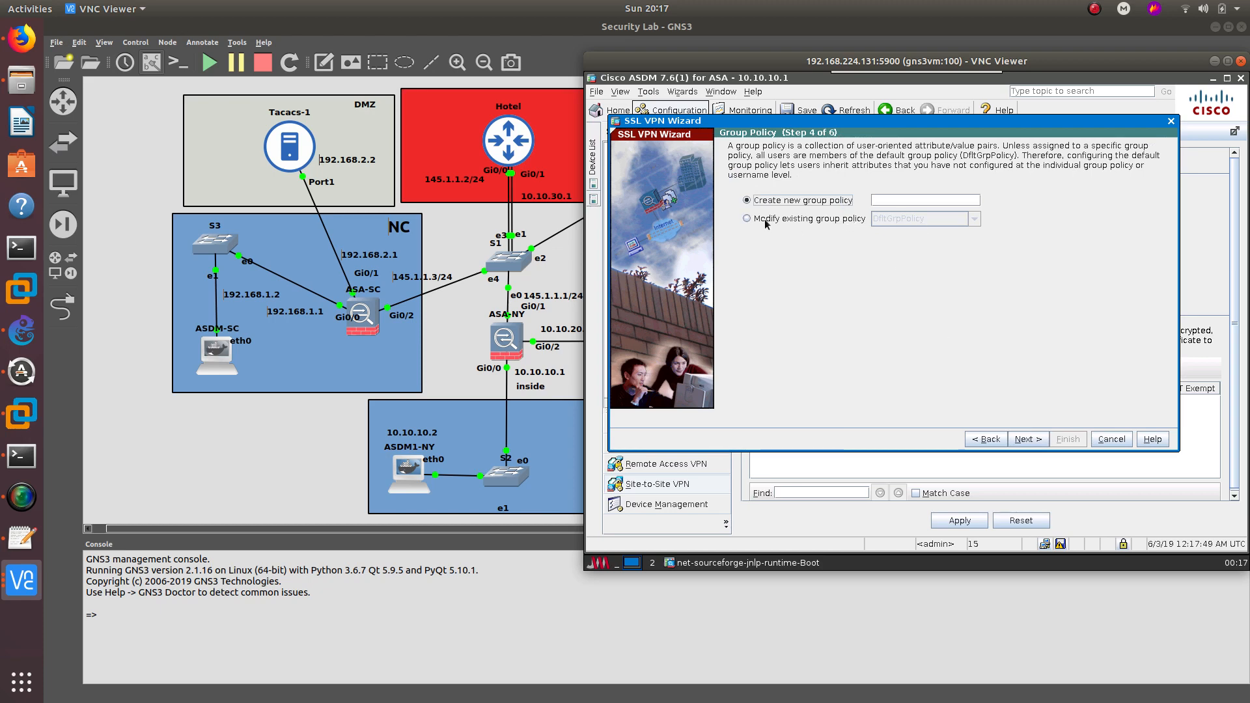
- Create a new group policy for the clientless VPN and advance to the Bookmark List step
left_click(766, 221)
left_click(974, 219)
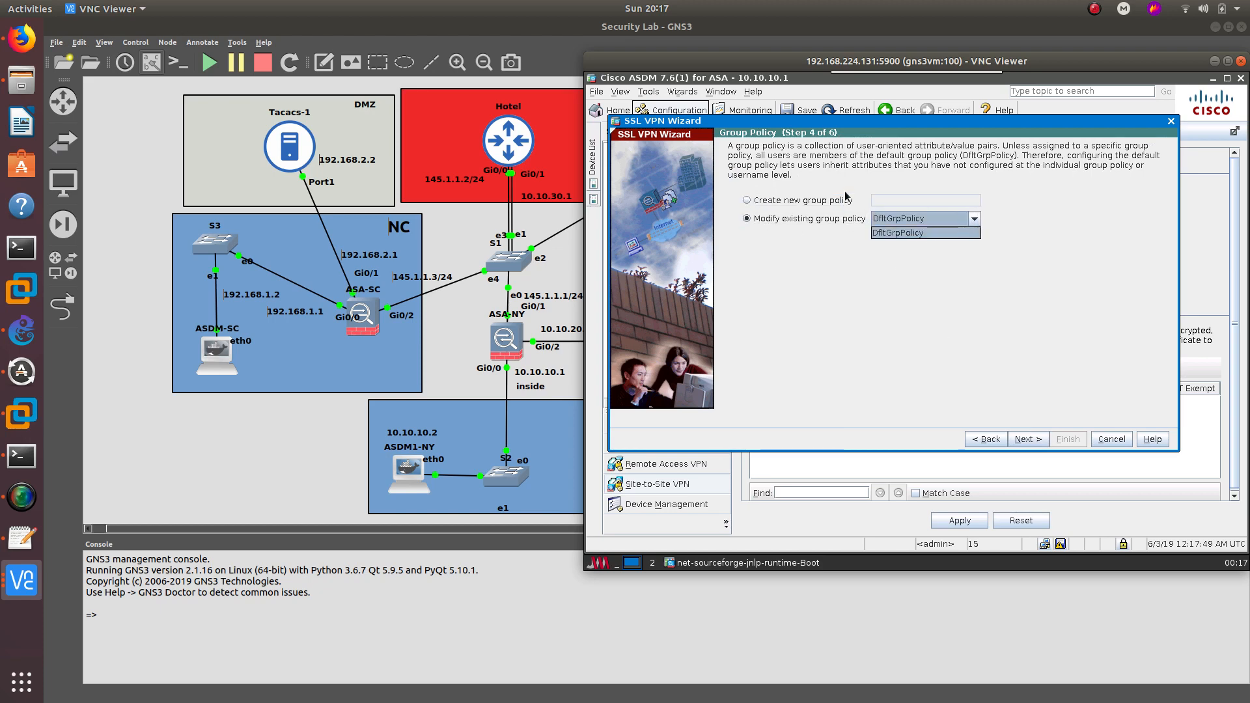
left_click(793, 202)
type("CL")
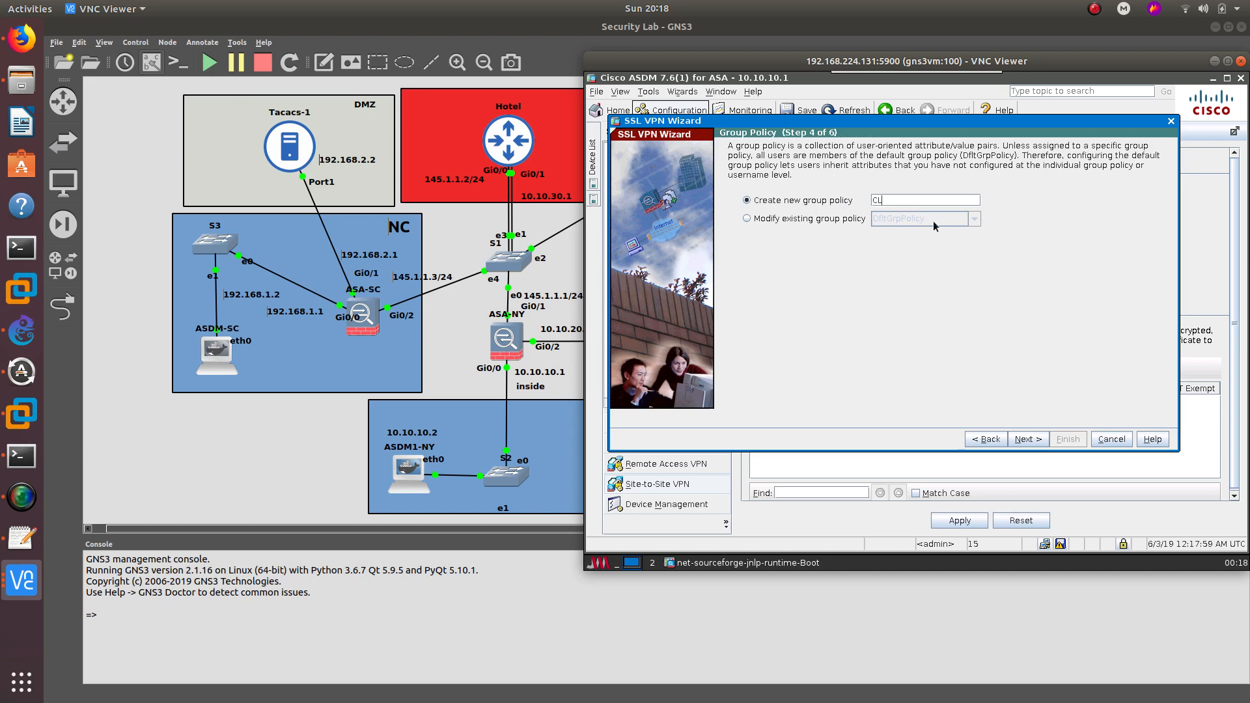
type("IENTLESS_NY_POLICY")
left_click(1028, 439)
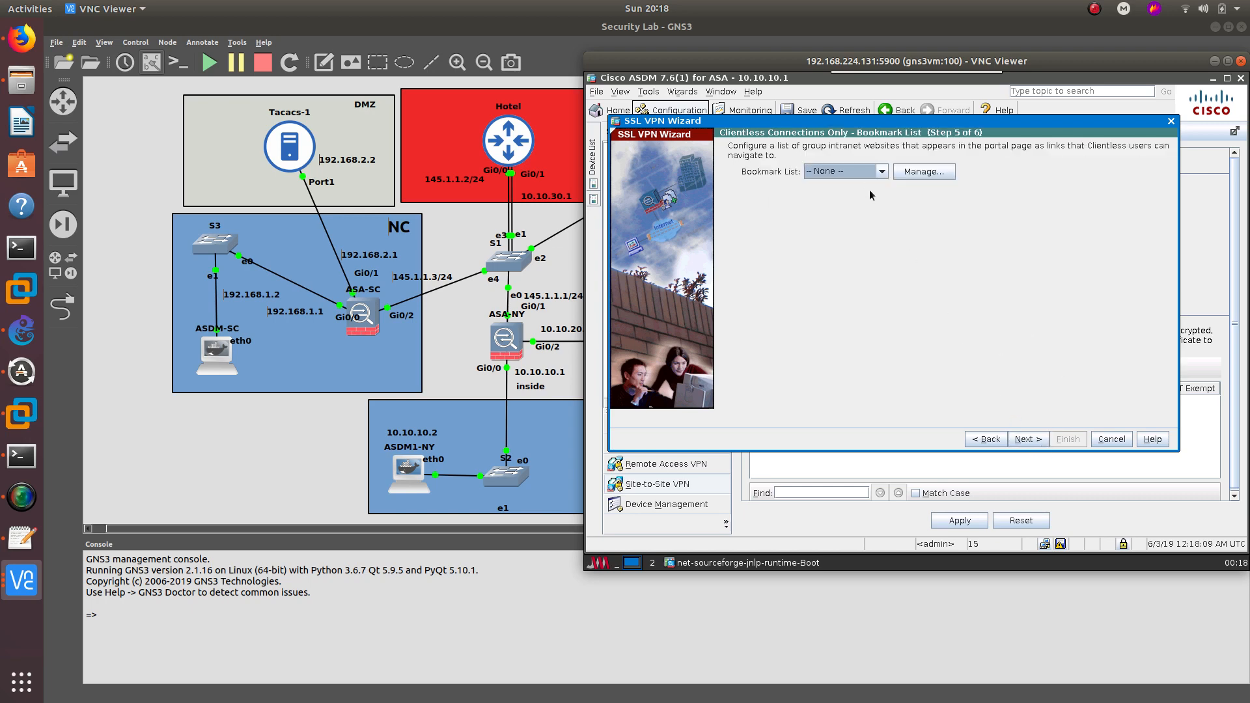
- Create bookmark list BOOKMARKSNY and begin adding a bookmark to it
left_click(879, 174)
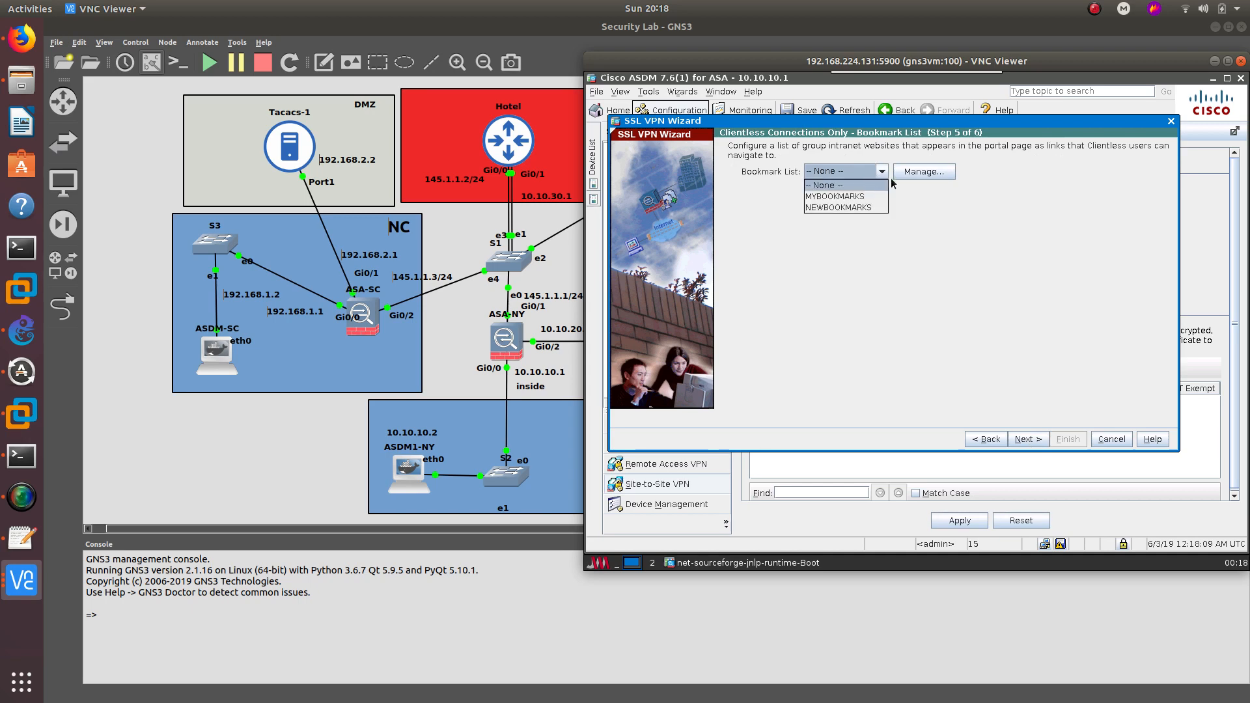
left_click(919, 172)
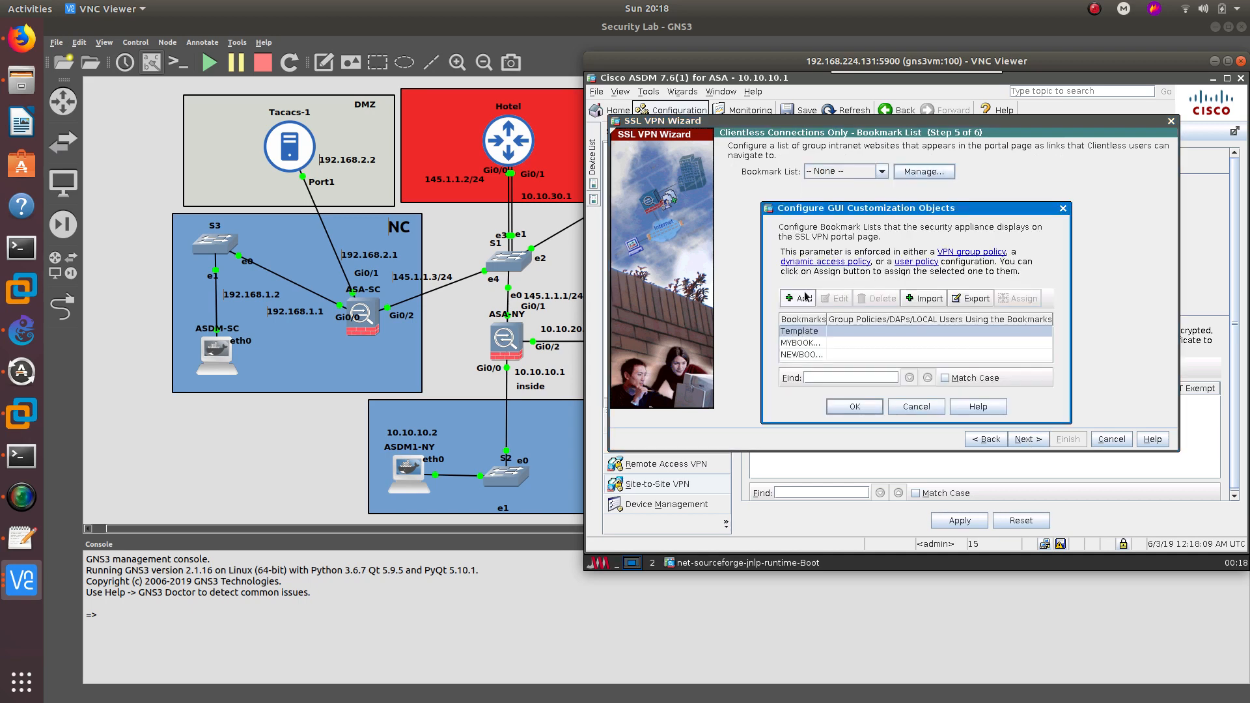
left_click(805, 299)
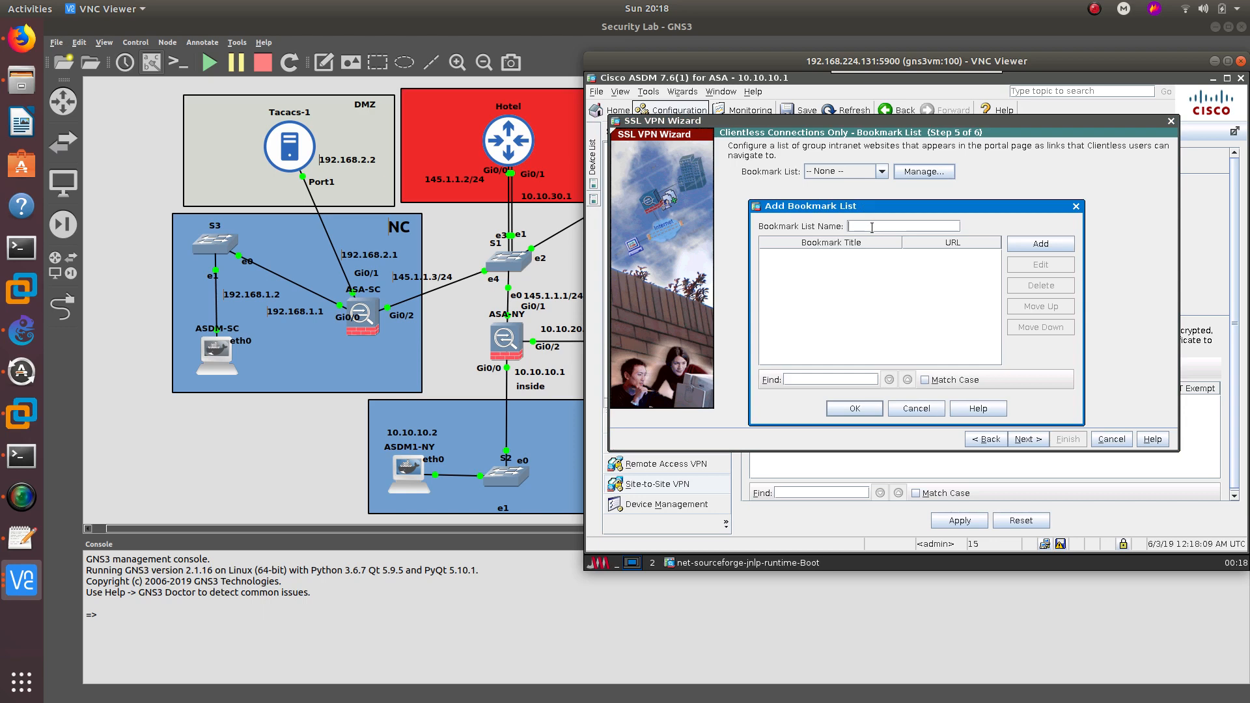
type("NEW")
key("BackSpace")
key("BackSpace")
type("BOOKMARKSNY")
left_click(1041, 244)
left_click(851, 469)
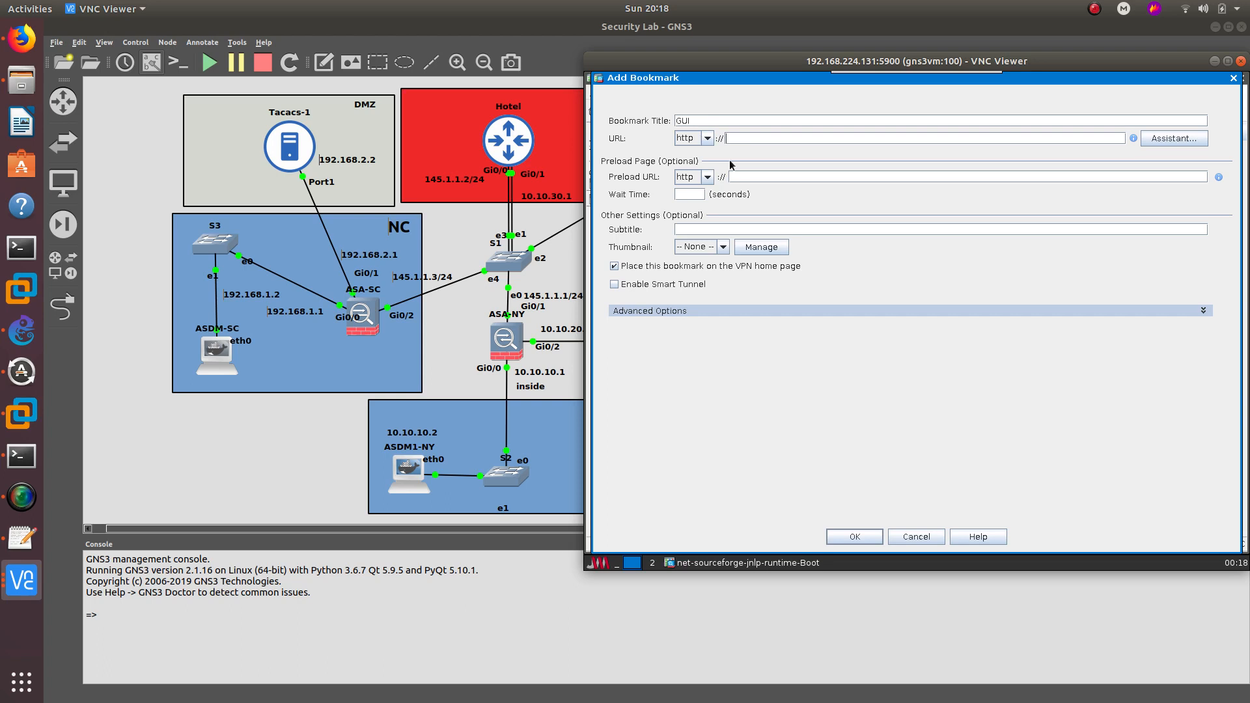
- Attempt the bookmark URL and toggle its protocol between https and http, ending on http
type("1IP0.1IP0")
key("BackSpace")
key("BackSpace")
key("BackSpace")
key("BackSpace")
key("BackSpace")
key("BackSpace")
key("BackSpace")
key("BackSpace")
type("IP0.IP0.")
key("BackSpace")
key("BackSpace")
key("BackSpace")
key("BackSpace")
key("BackSpace")
key("BackSpace")
left_click(707, 139)
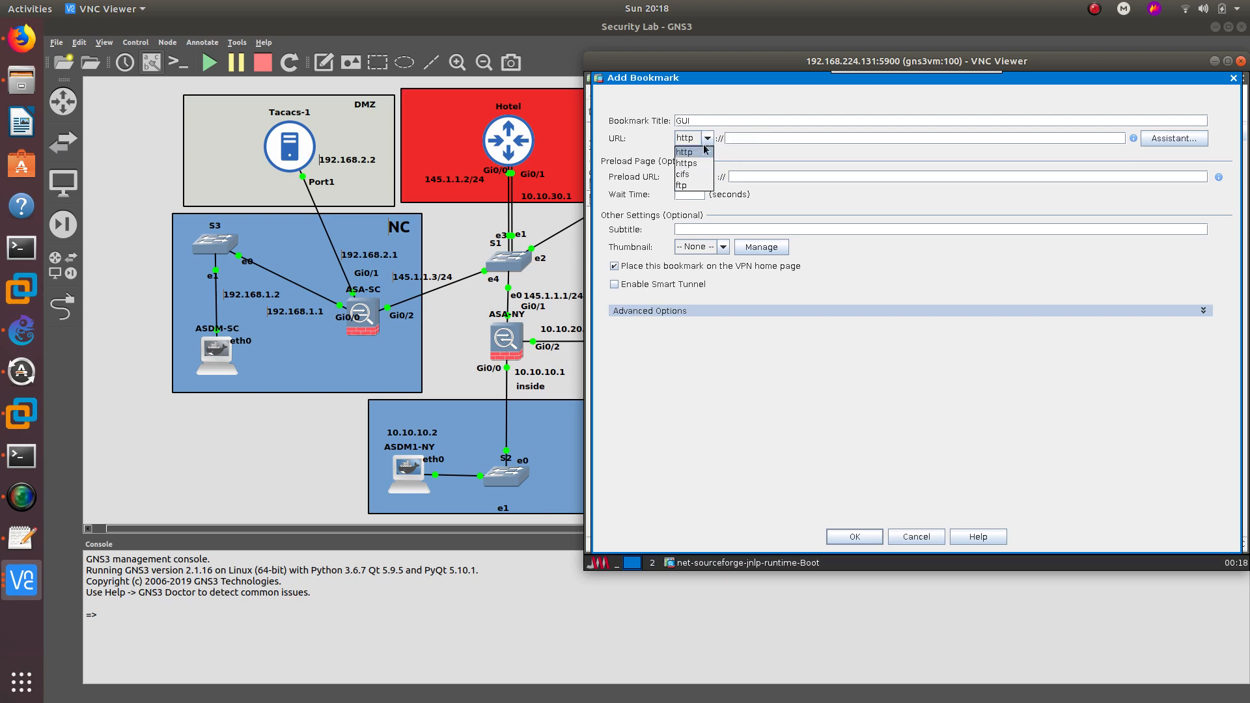
left_click(715, 159)
left_click(707, 139)
left_click(698, 153)
left_click(752, 137)
type("1IP0")
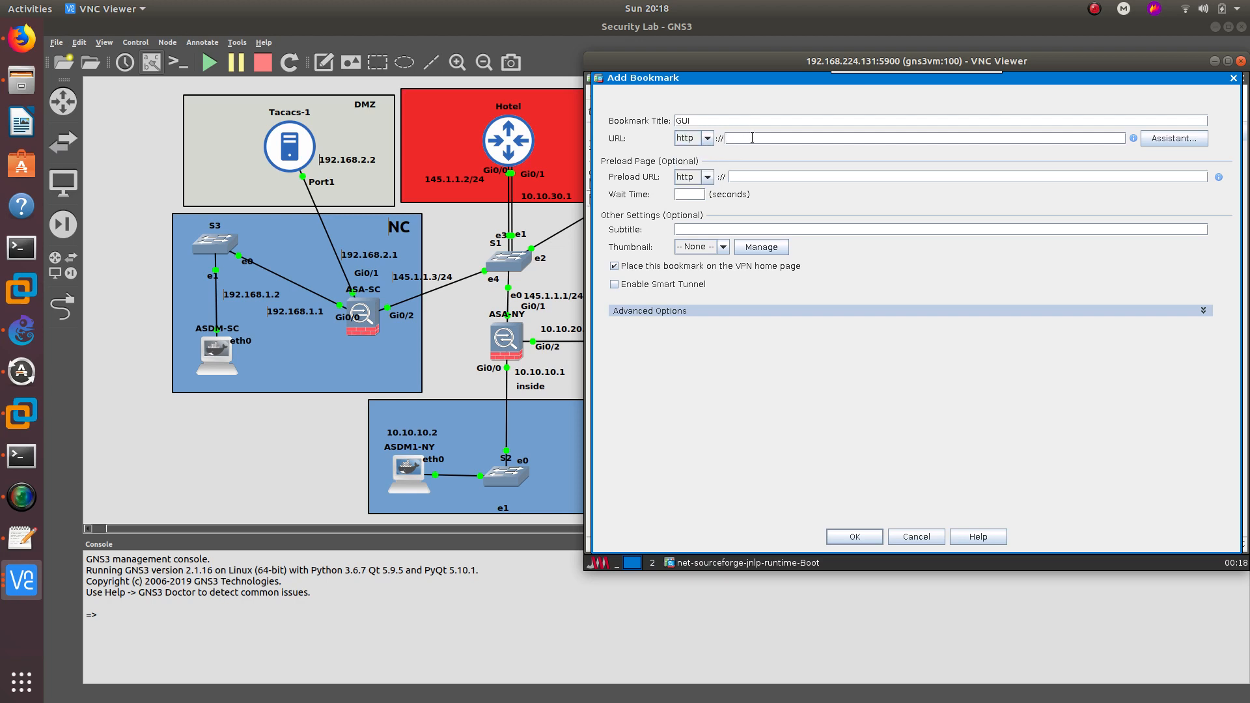
type("IP0.")
key("BackSpace")
key("BackSpace")
key("BackSpace")
key("BackSpace")
left_click(732, 123)
type("GUI 1IP0.1IP0")
key("BackSpace")
key("BackSpace")
key("BackSpace")
key("BackSpace")
key("BackSpace")
key("BackSpace")
key("BackSpace")
key("Tab")
key("Tab")
type("10.10.20")
left_click_drag(701, 62, 686, 127)
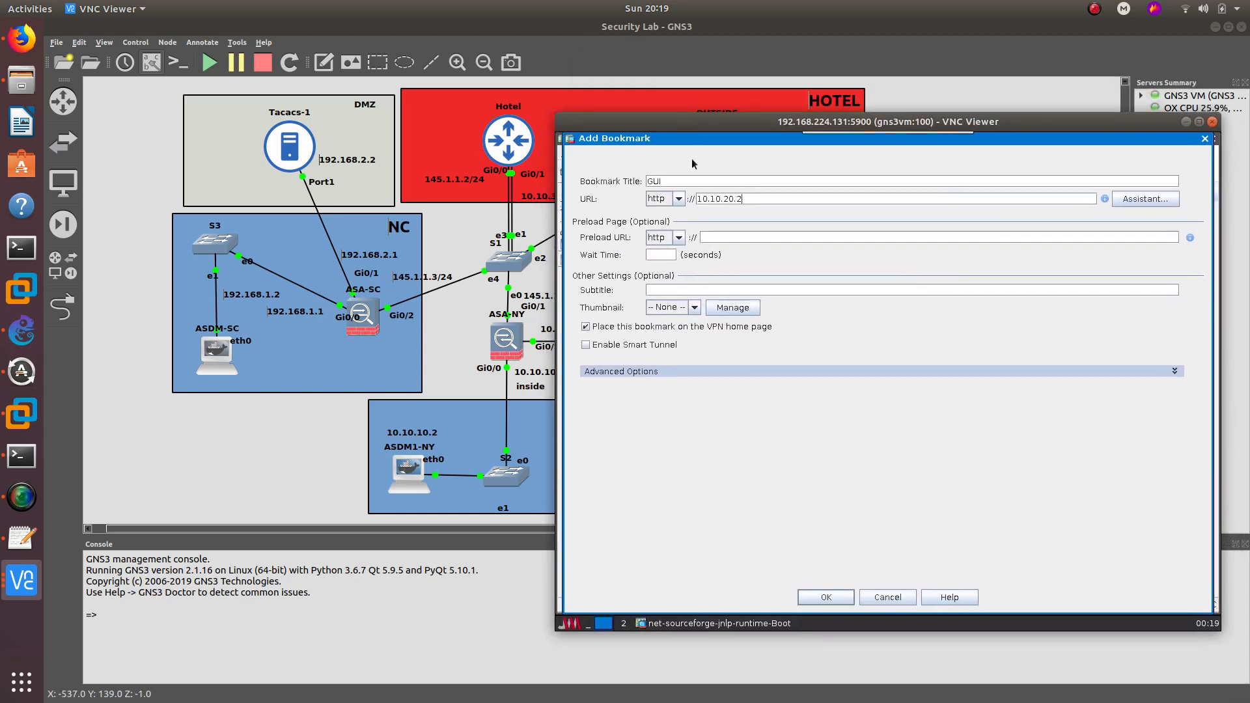
left_click(835, 595)
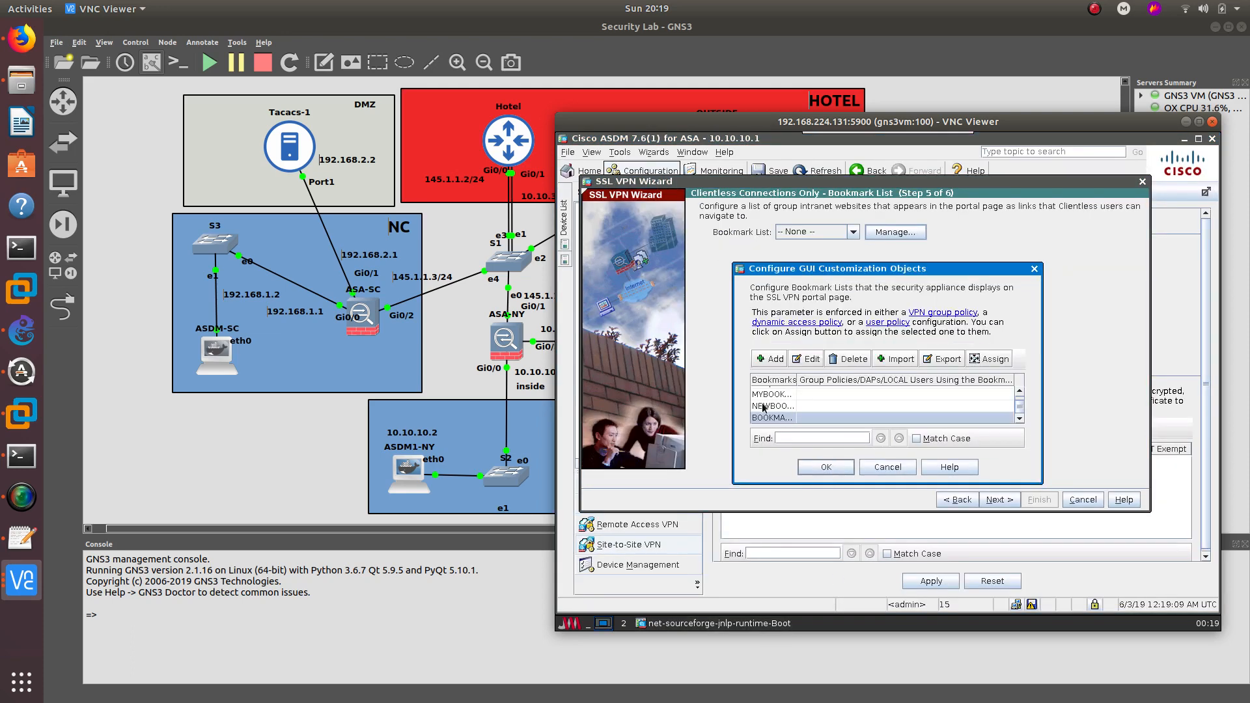
left_click(829, 469)
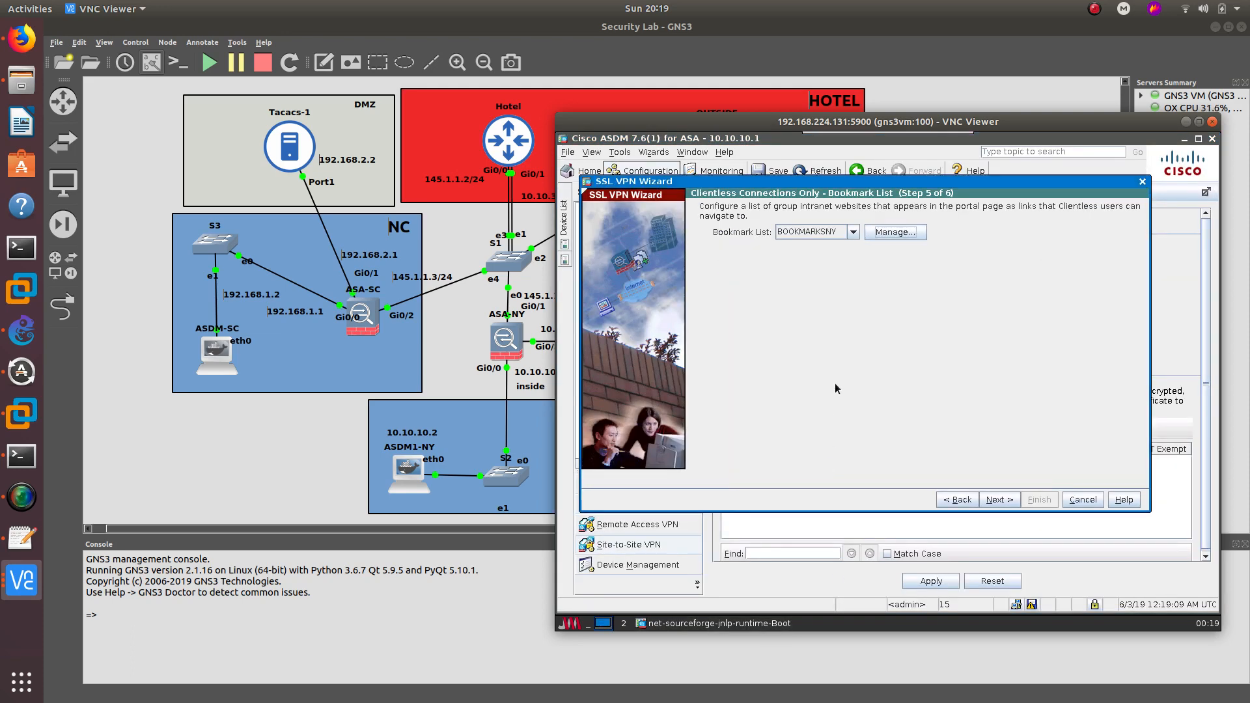
- Review the Step 6 summary and finish the Clientless SSL VPN wizard
left_click(999, 500)
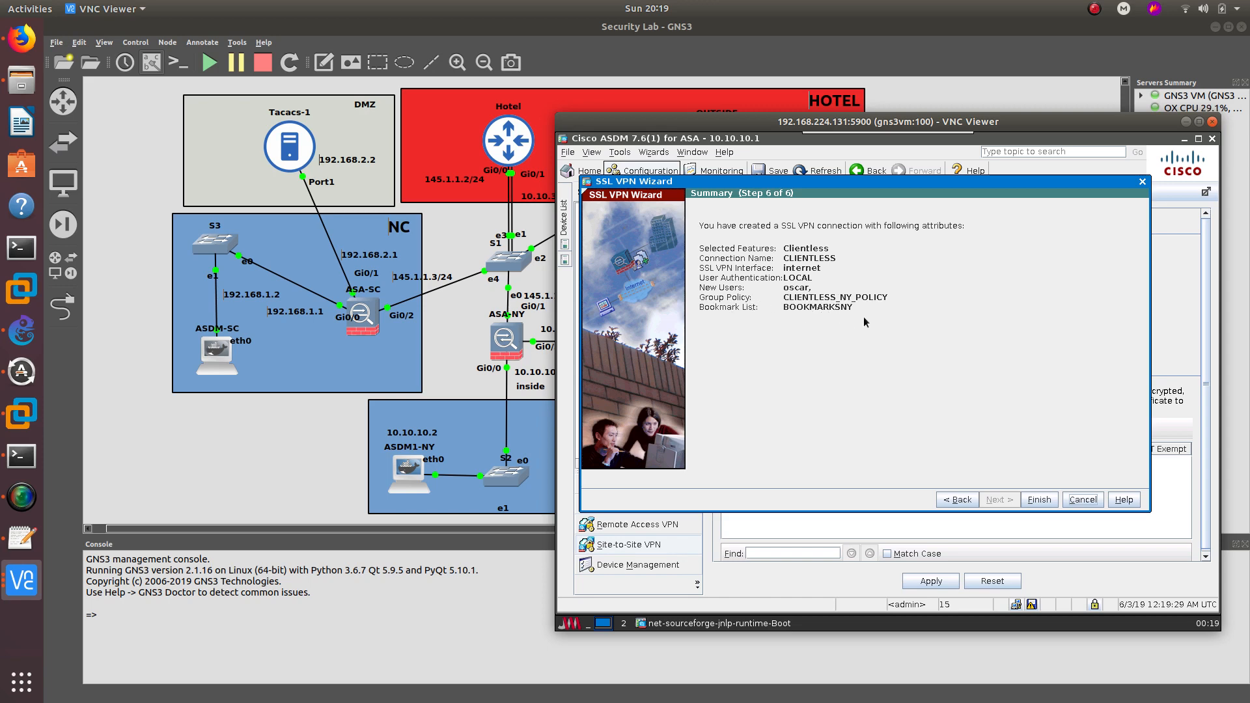
left_click(1039, 500)
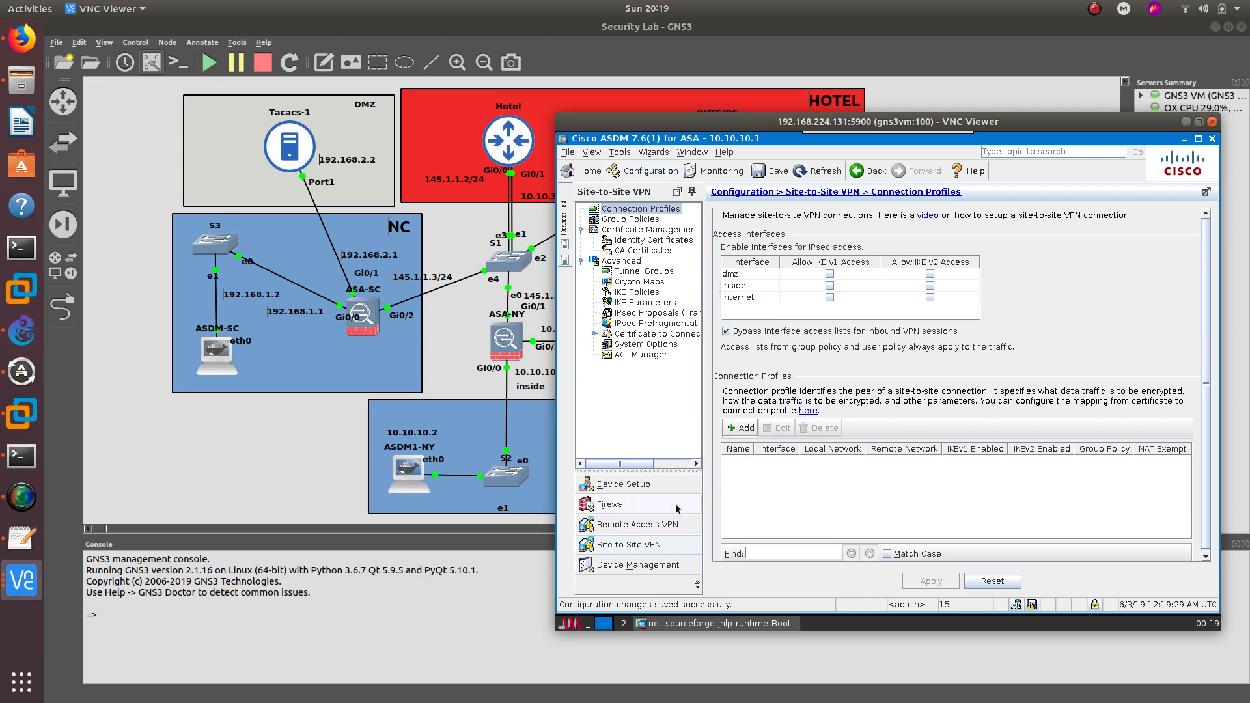
- Show ASDM's Remote Access VPN section, then open the OUTSIDE host's desktop from GNS3
left_click(645, 525)
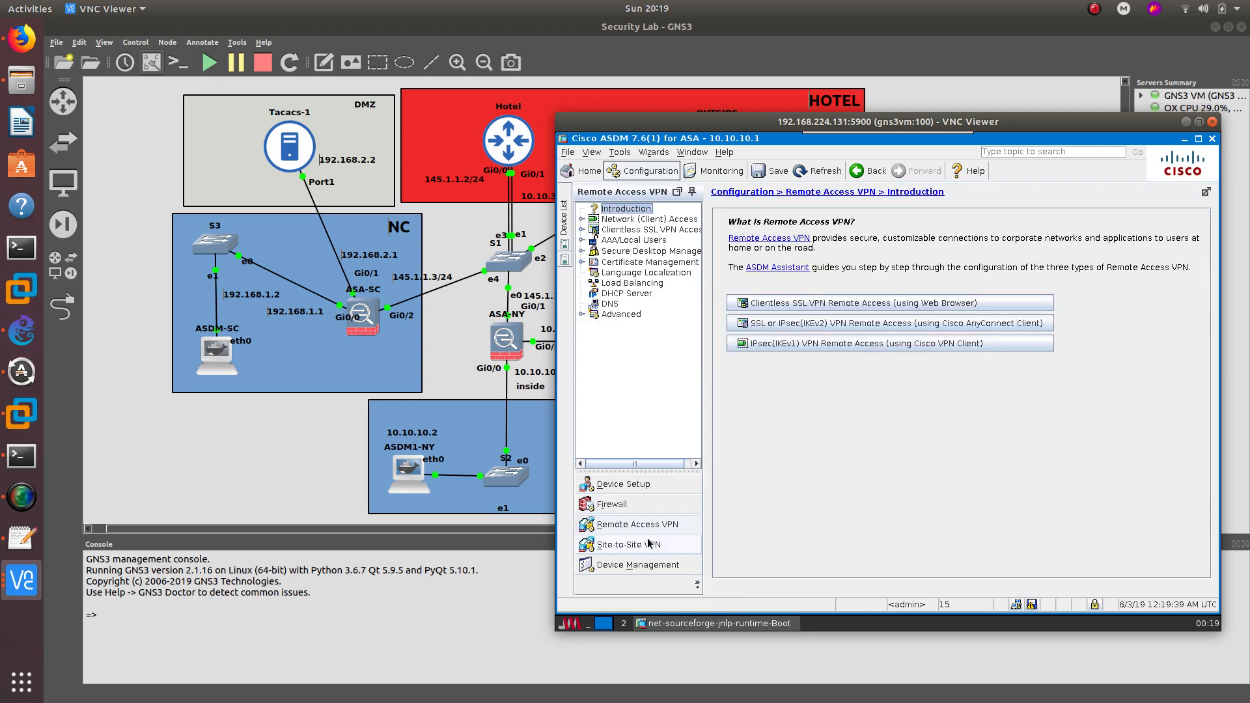
left_click(649, 546)
left_click(660, 525)
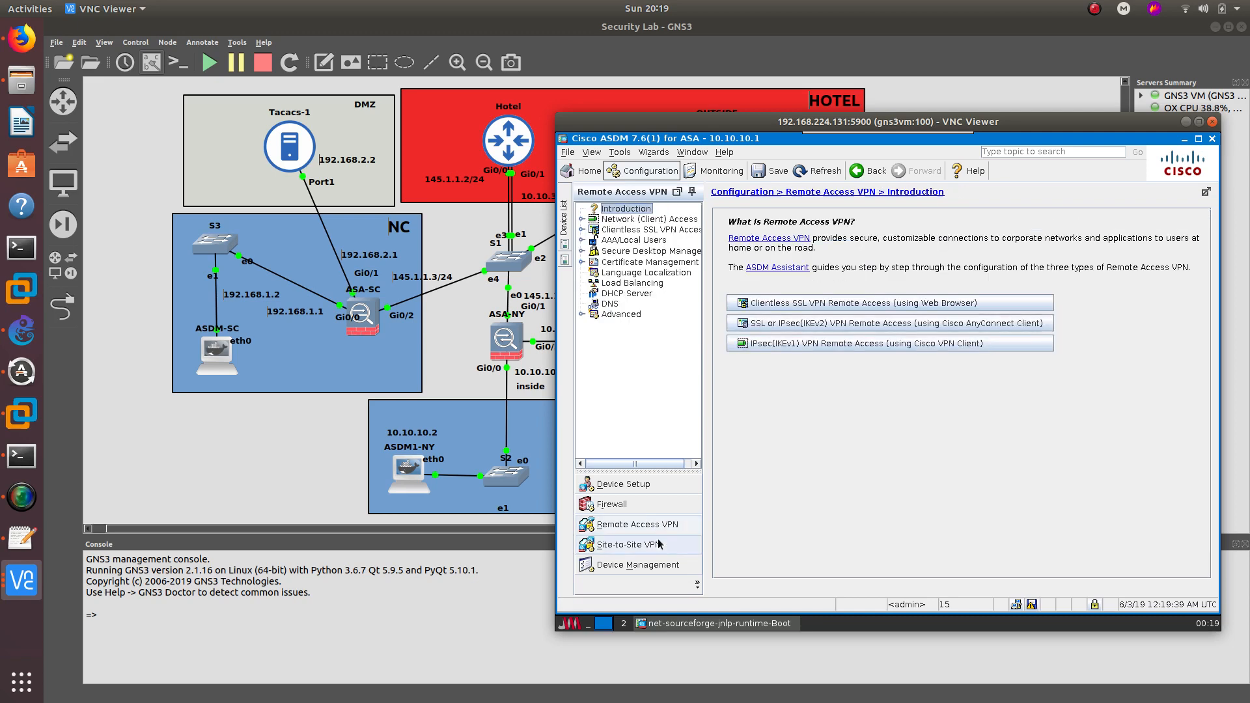
left_click(661, 546)
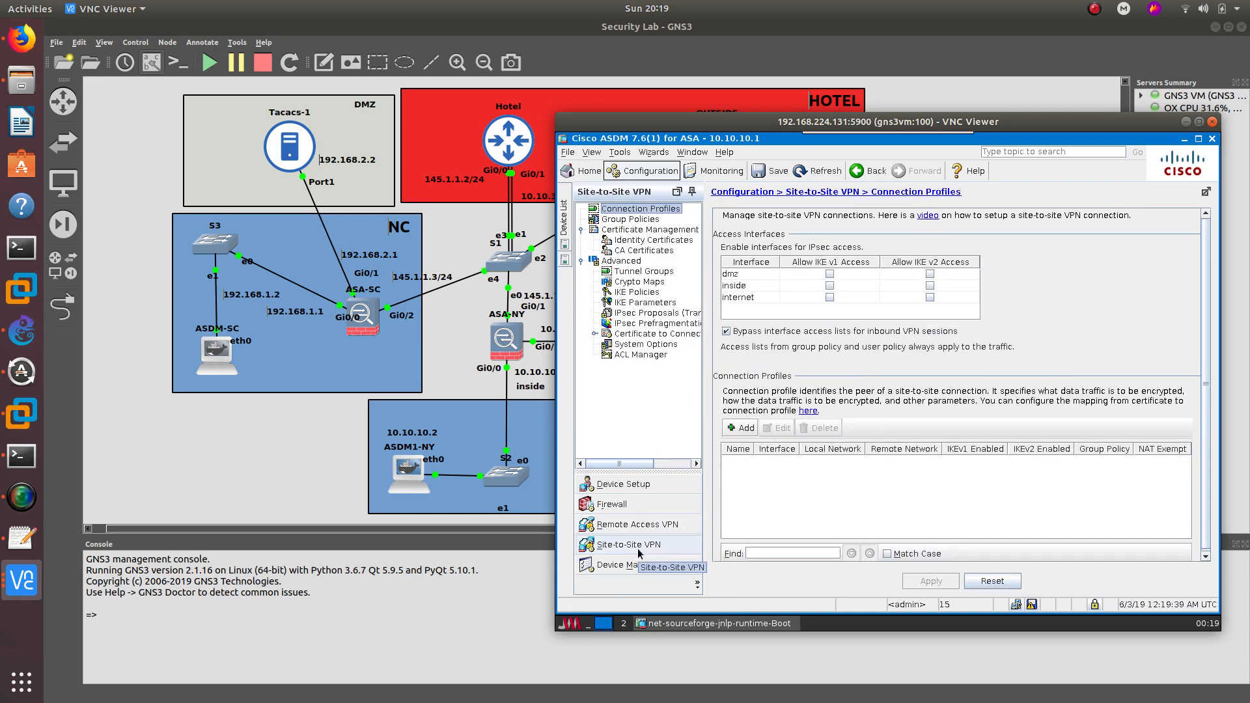
left_click(659, 525)
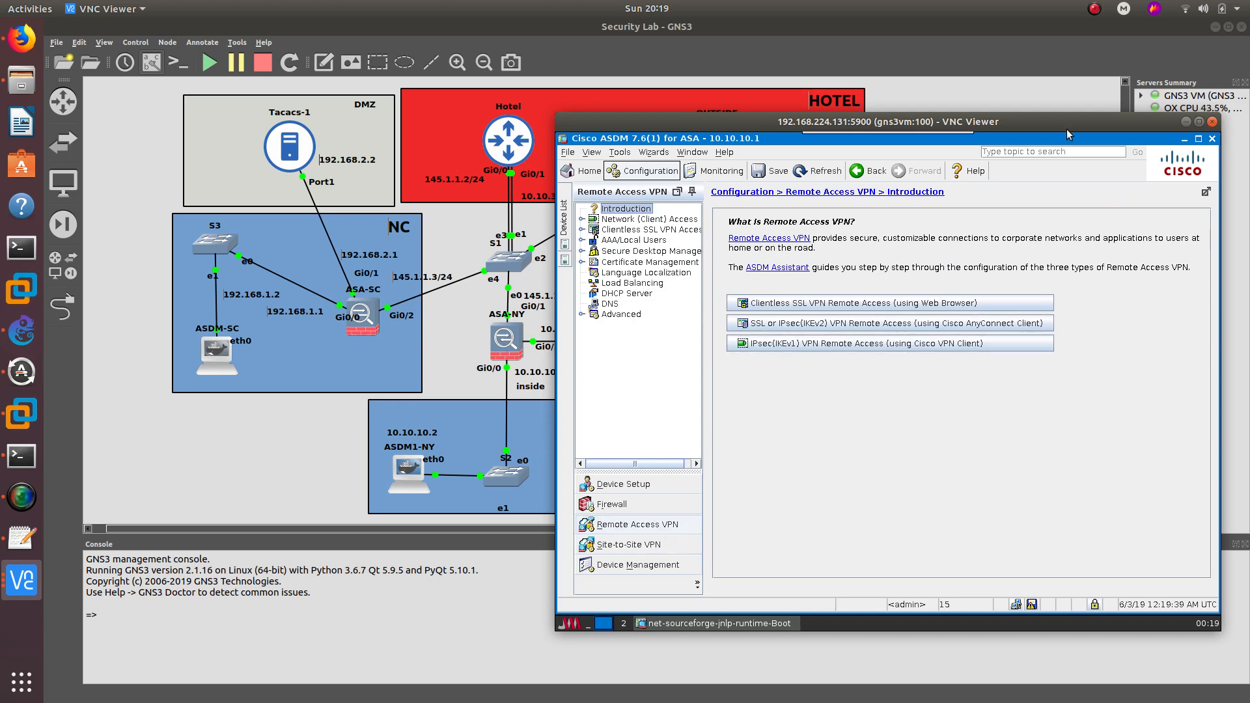
left_click_drag(1044, 121, 847, 193)
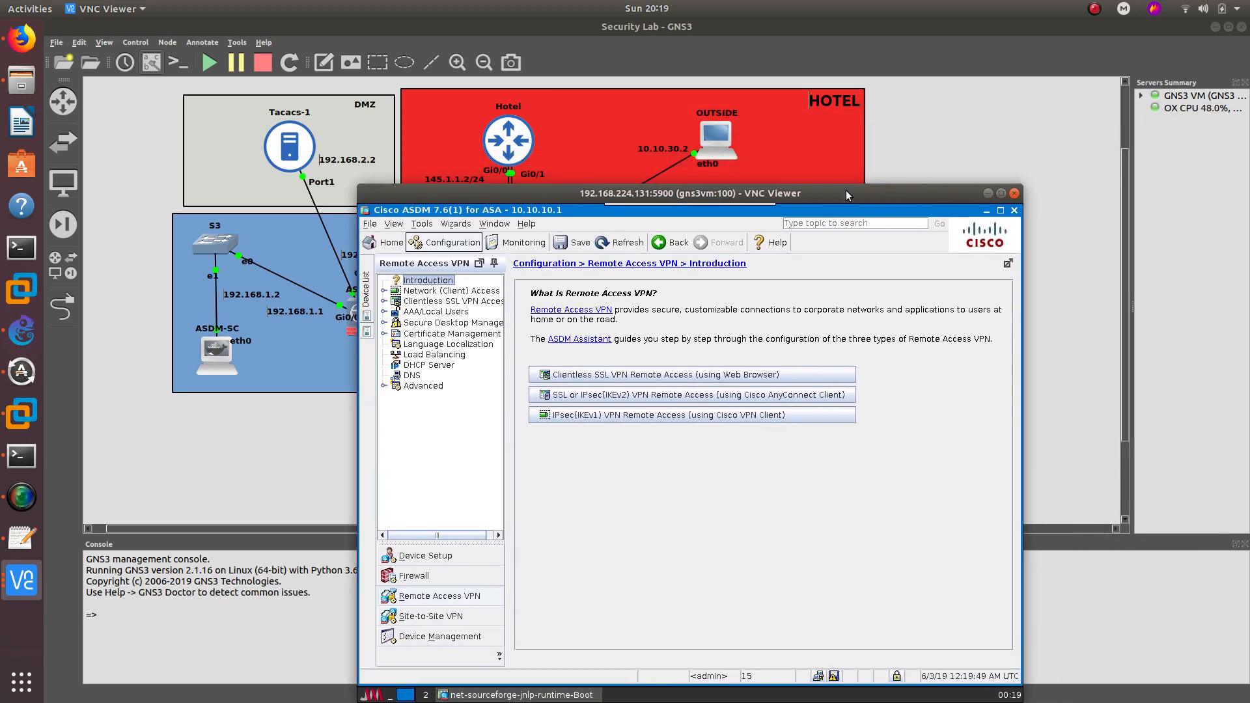
double_click(714, 138)
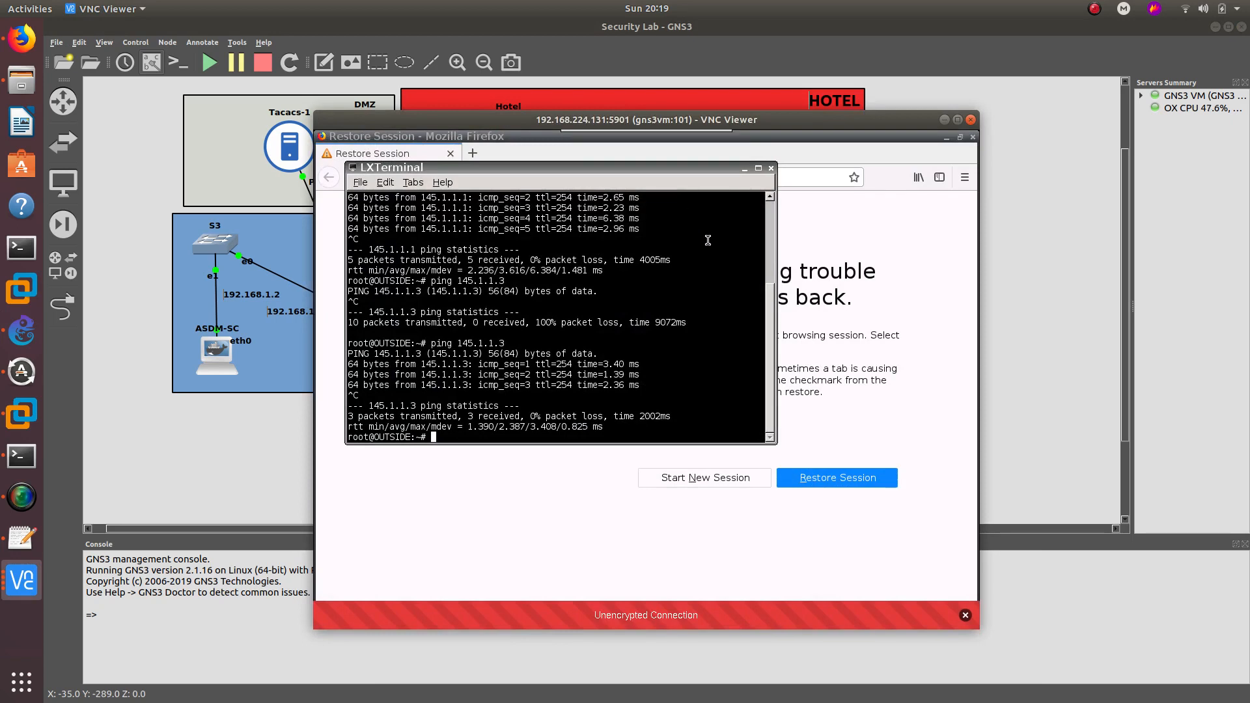
left_click(772, 169)
left_click_drag(744, 141, 1148, 131)
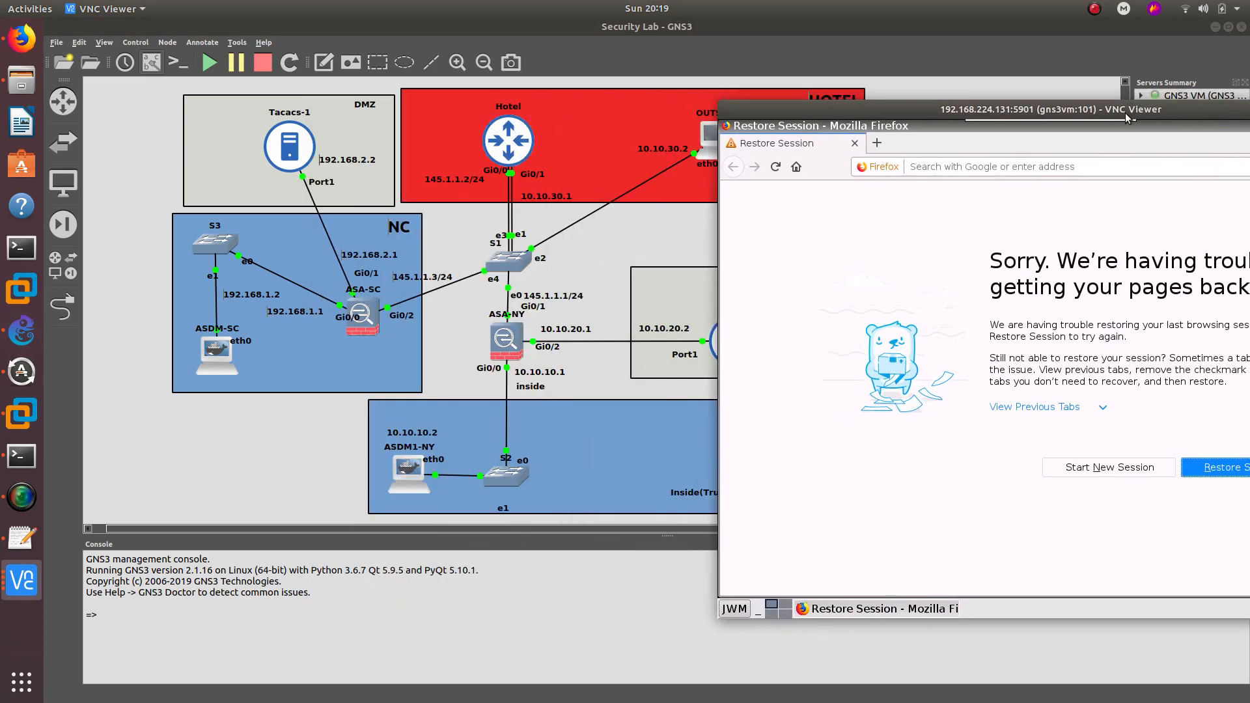
left_click(1038, 163)
type("h")
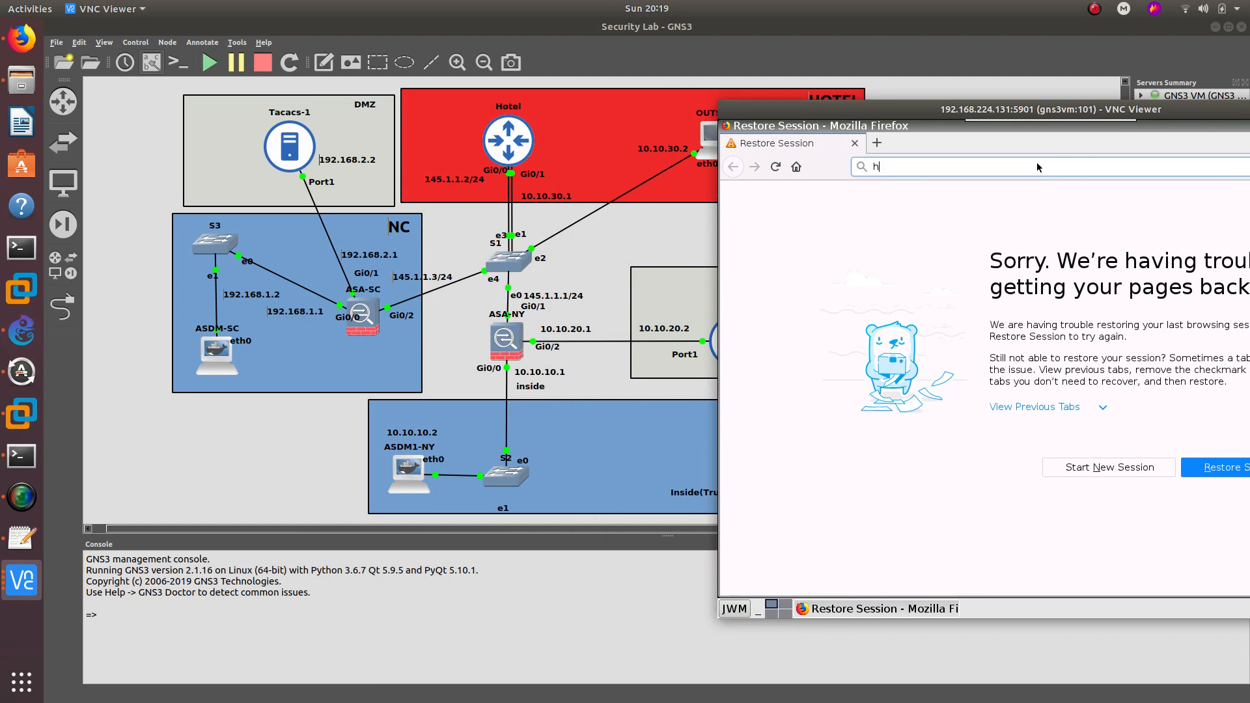
type("ttps:1")
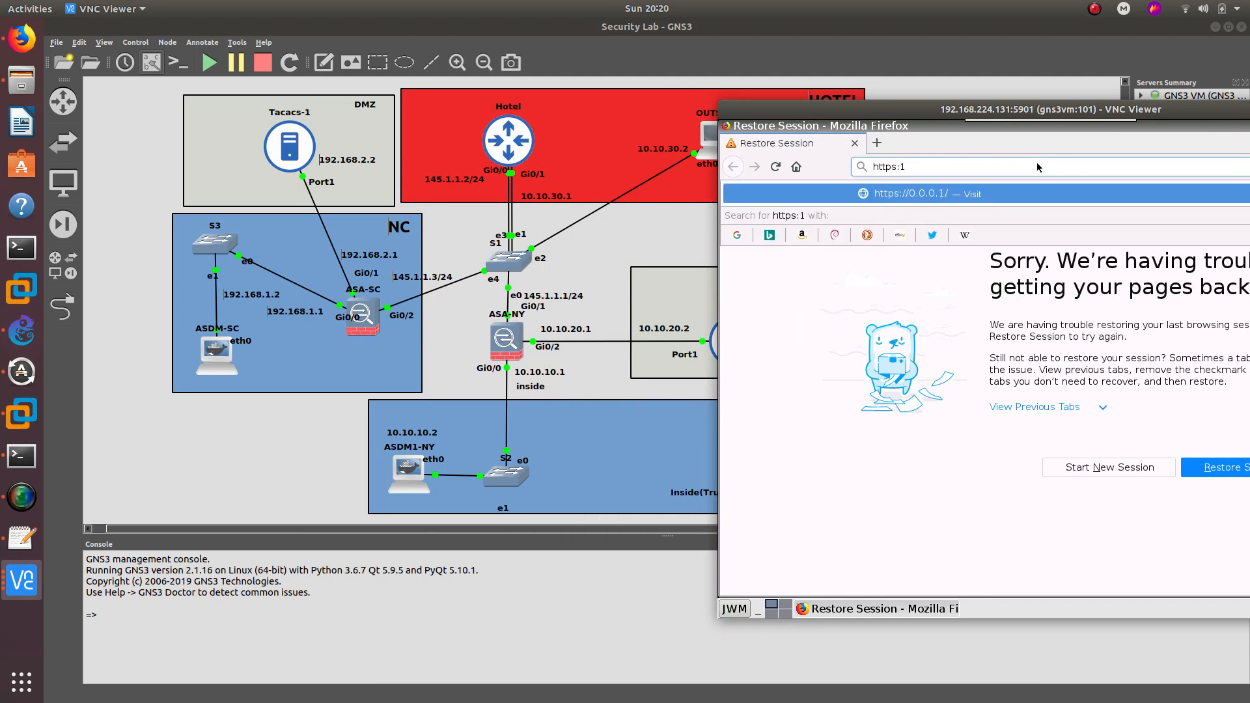
key("BackSpace")
type("//")
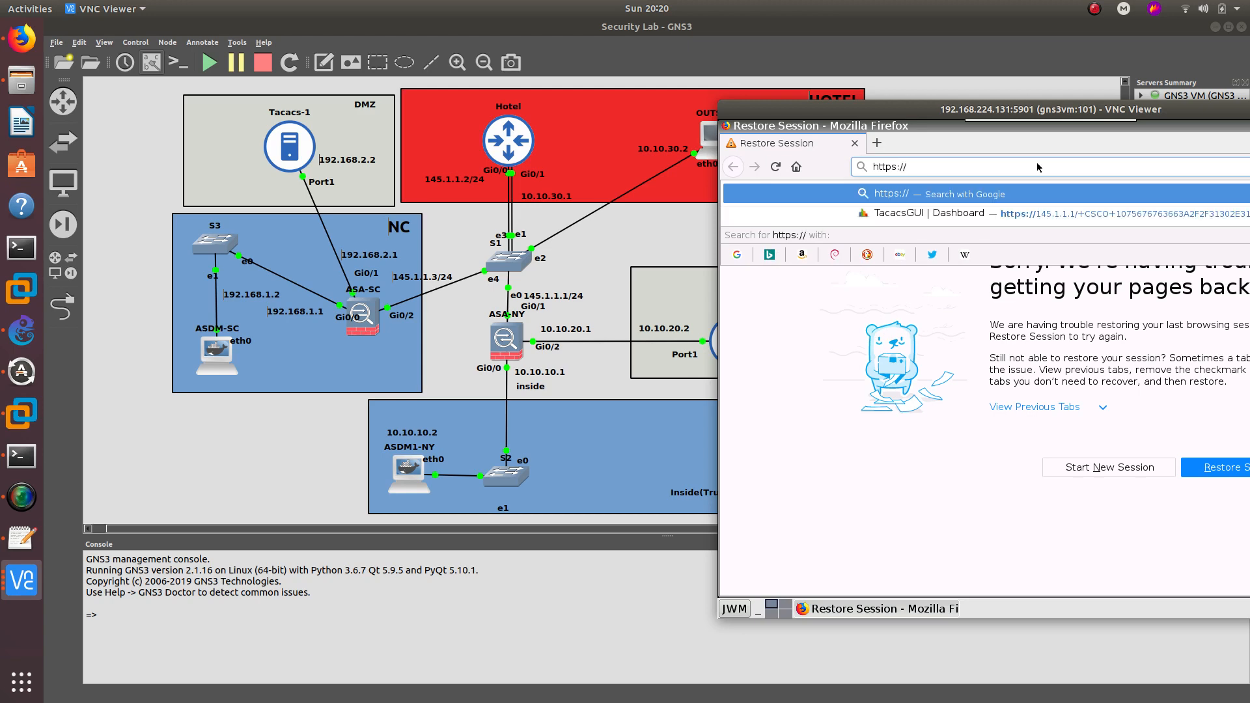
type("145.1.1.1")
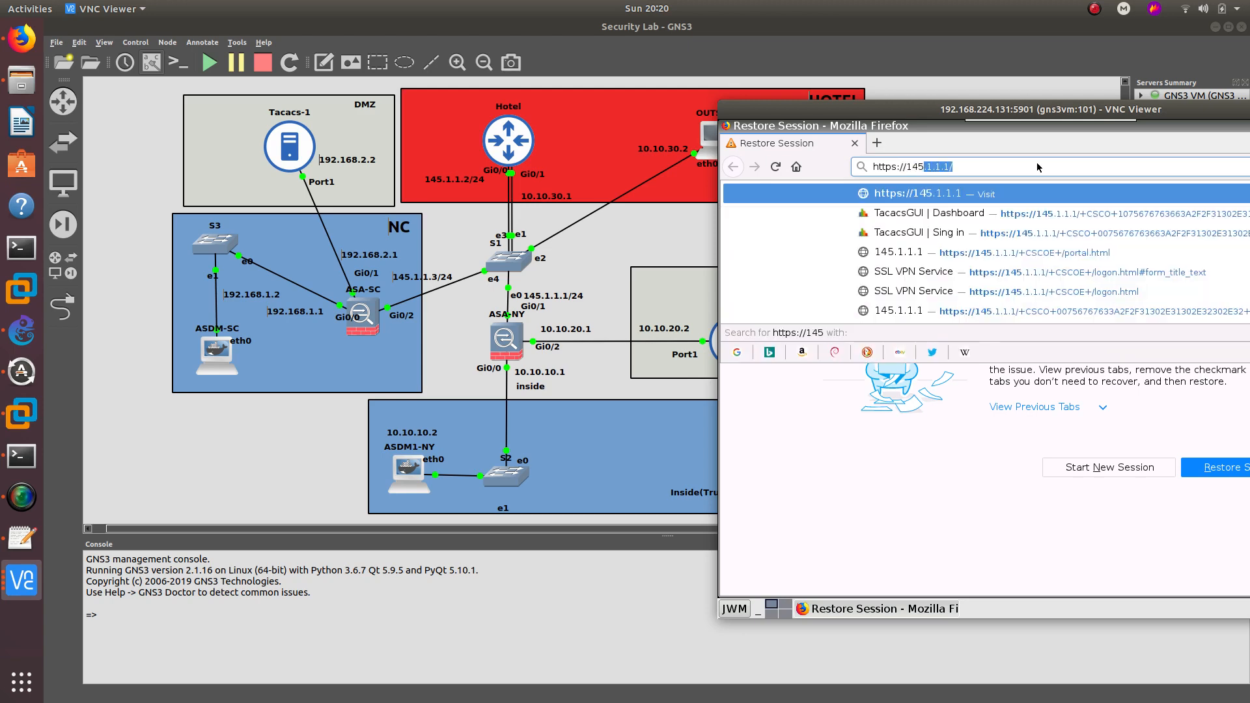
key("Return")
left_click_drag(942, 111, 712, 80)
left_click(1033, 417)
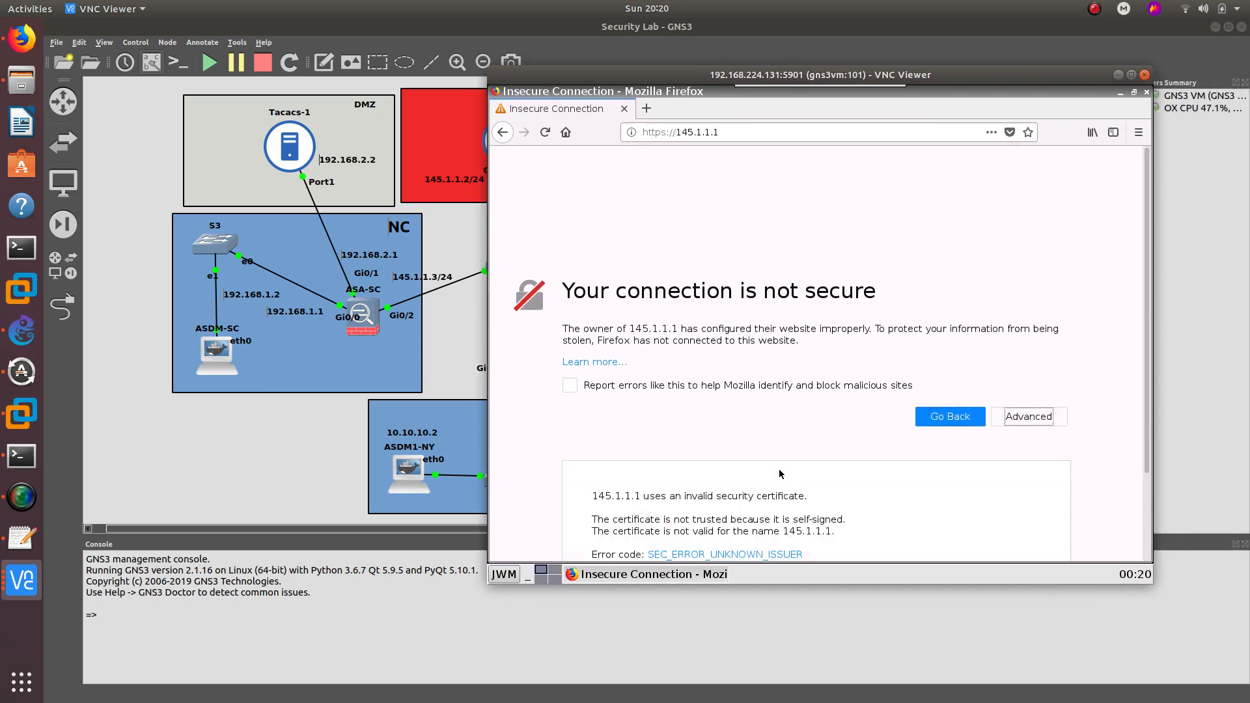
- Add and confirm a security exception for 145.1.1.1 to reach the SSL VPN login page
scroll(779, 469, "down", 3)
left_click(1006, 511)
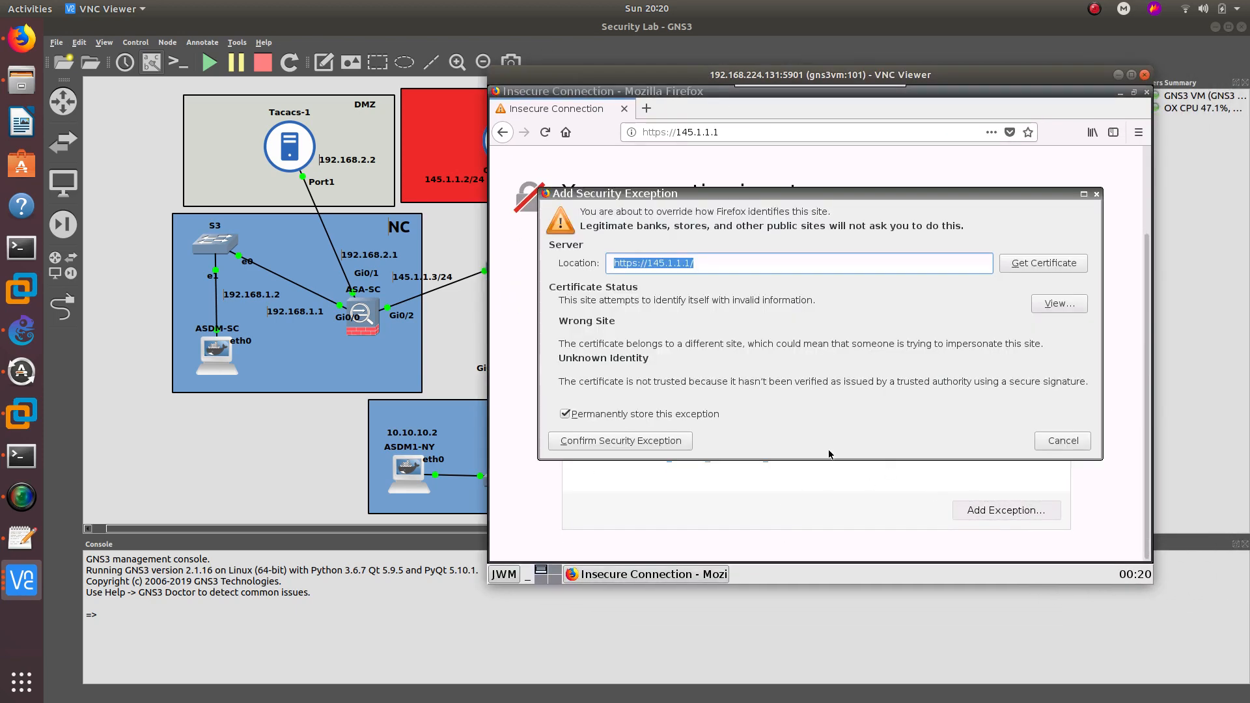
left_click(659, 440)
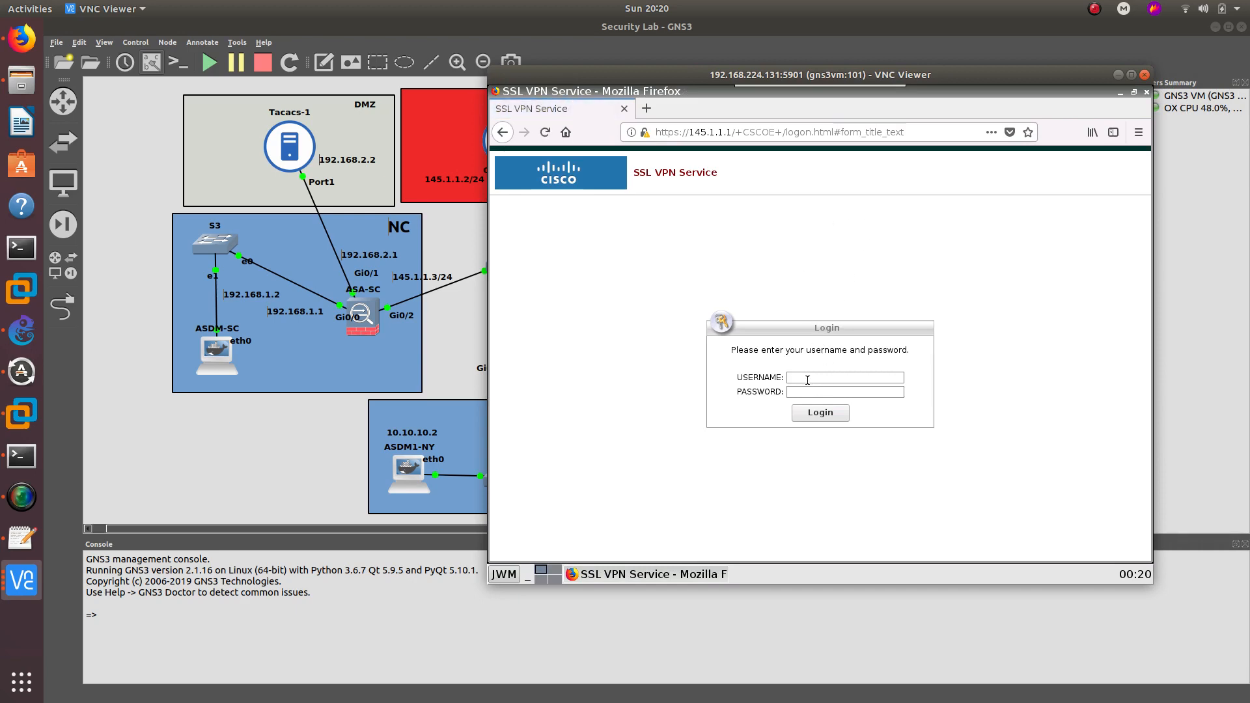
left_click_drag(701, 86, 796, 92)
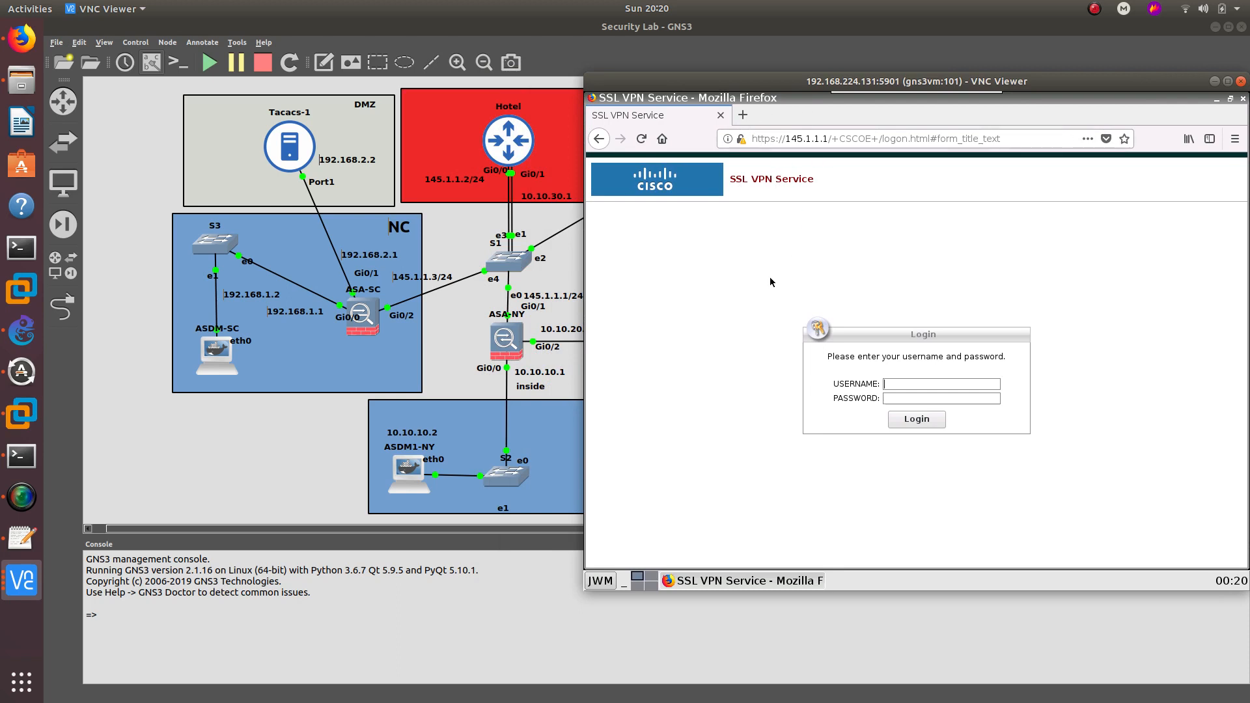
left_click_drag(789, 85, 777, 125)
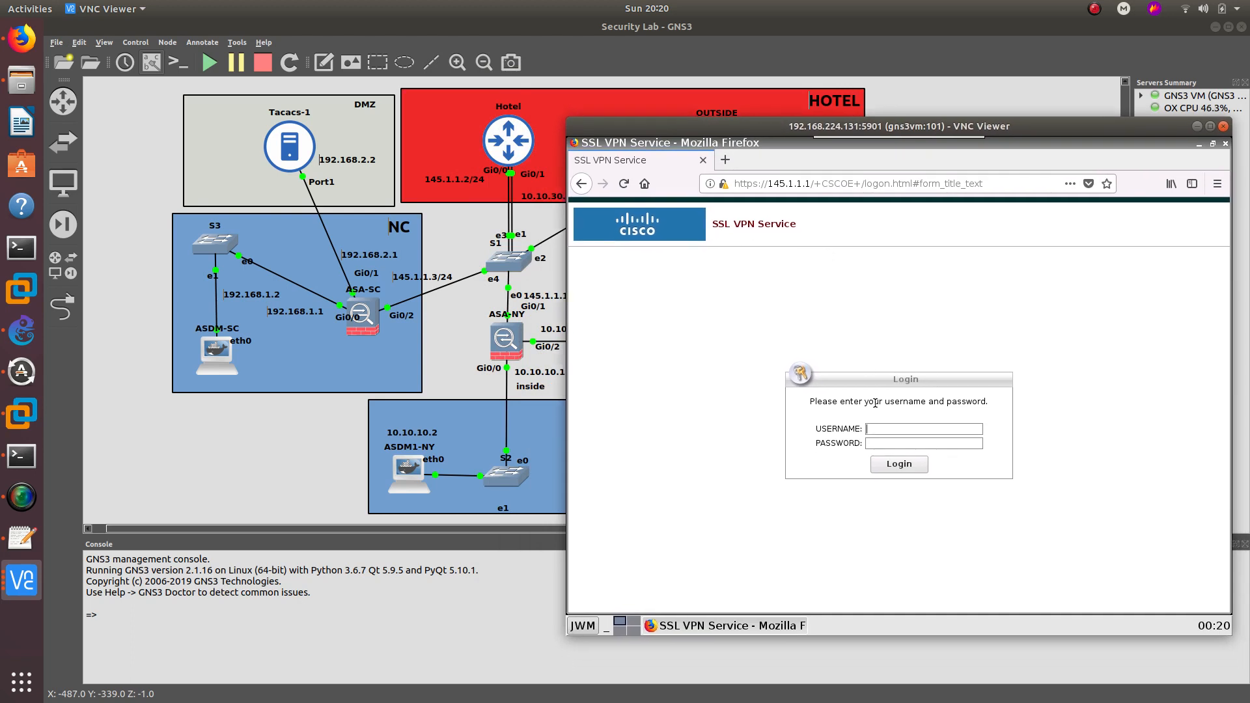
- Log in with the local VPN user's credentials, decline saving them, and re-enter after the failure
type("oscar")
type("●●●●")
key("Return")
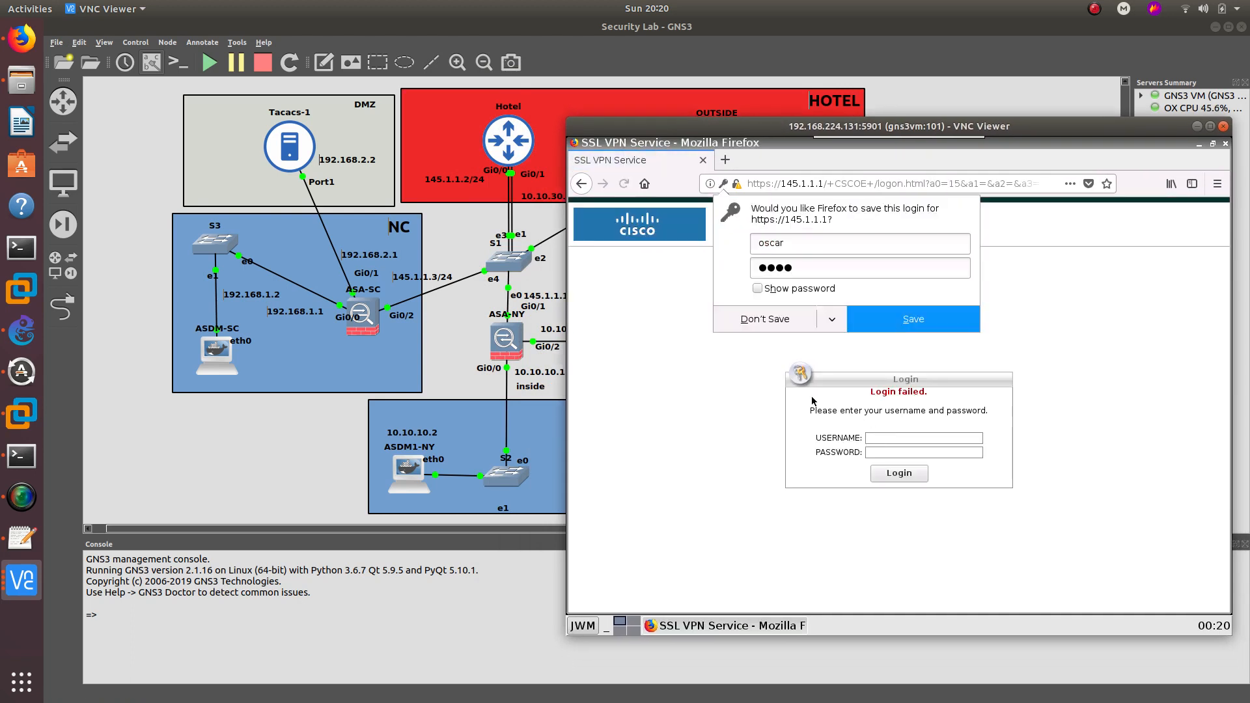
left_click(772, 319)
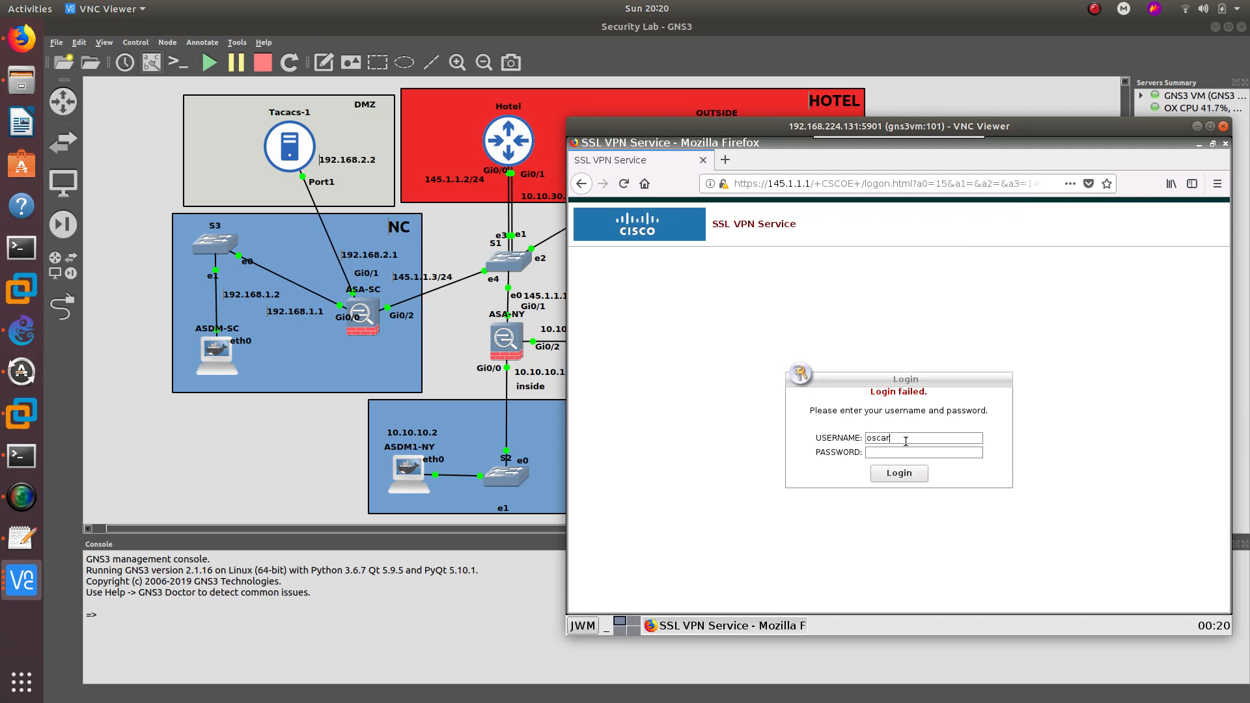
type("●●●●")
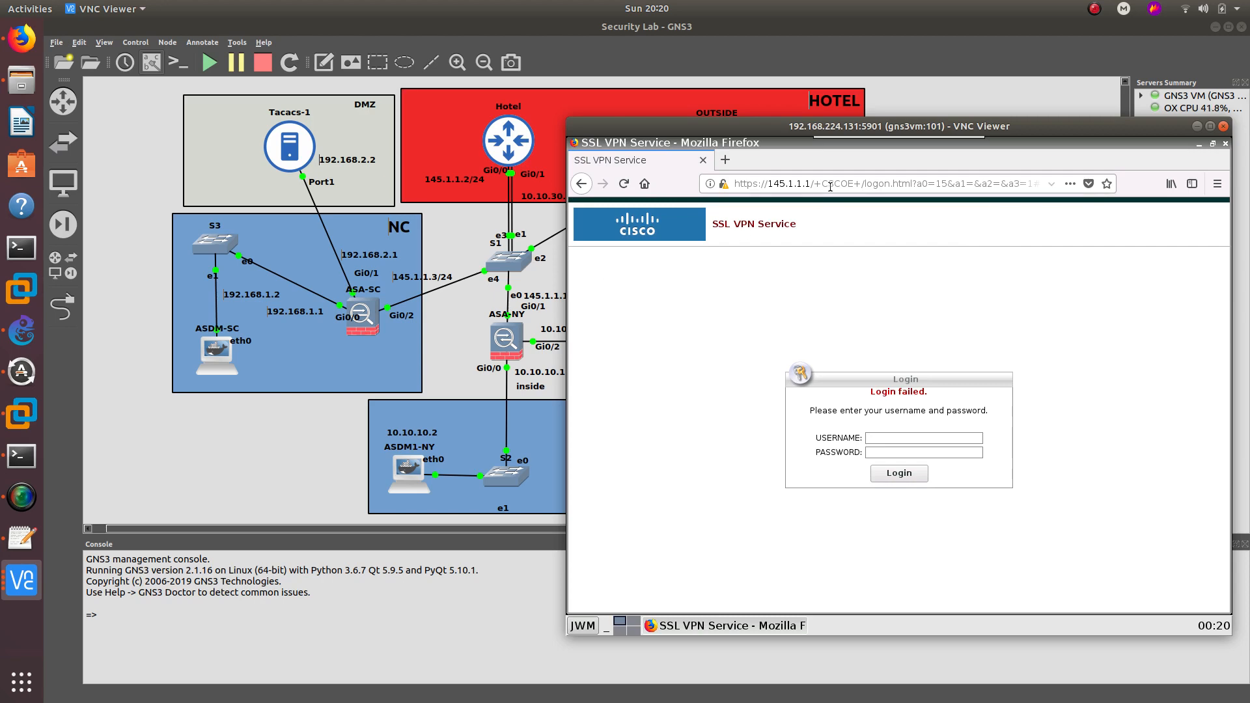
- Move the 'Login failed' portal window up and left, then show previews of the open VNC viewer sessions
left_click_drag(856, 124, 804, 101)
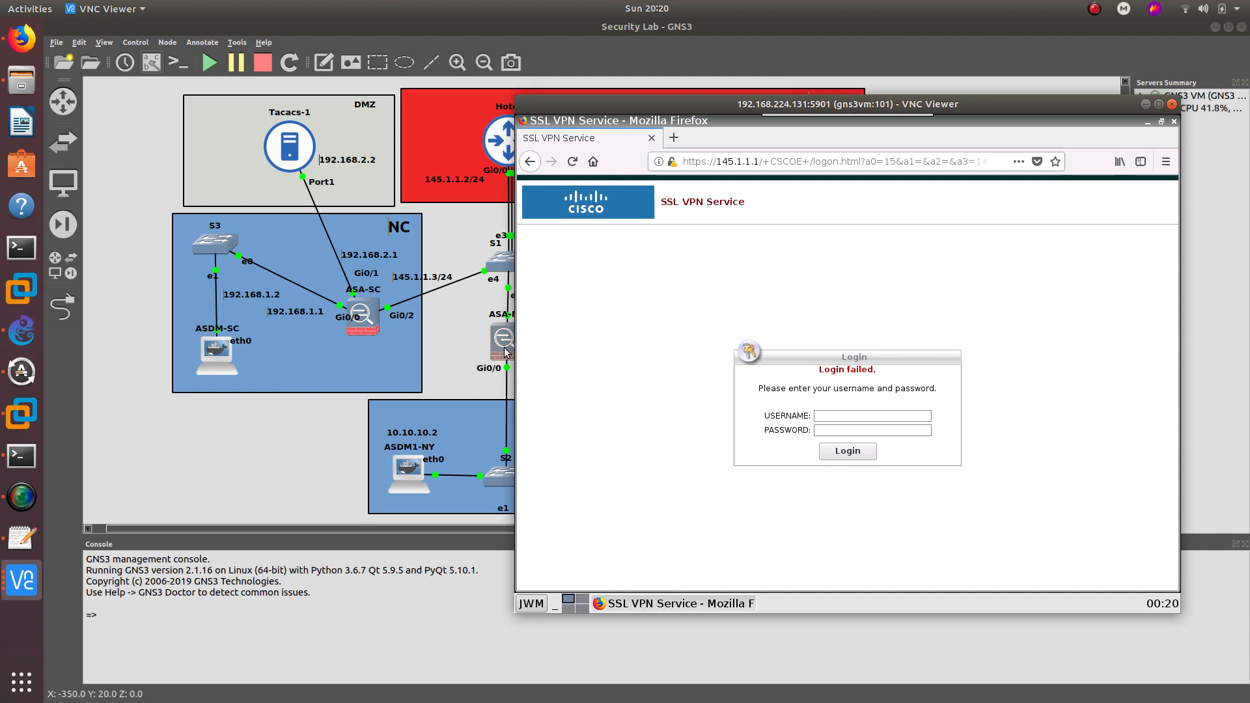
left_click(21, 580)
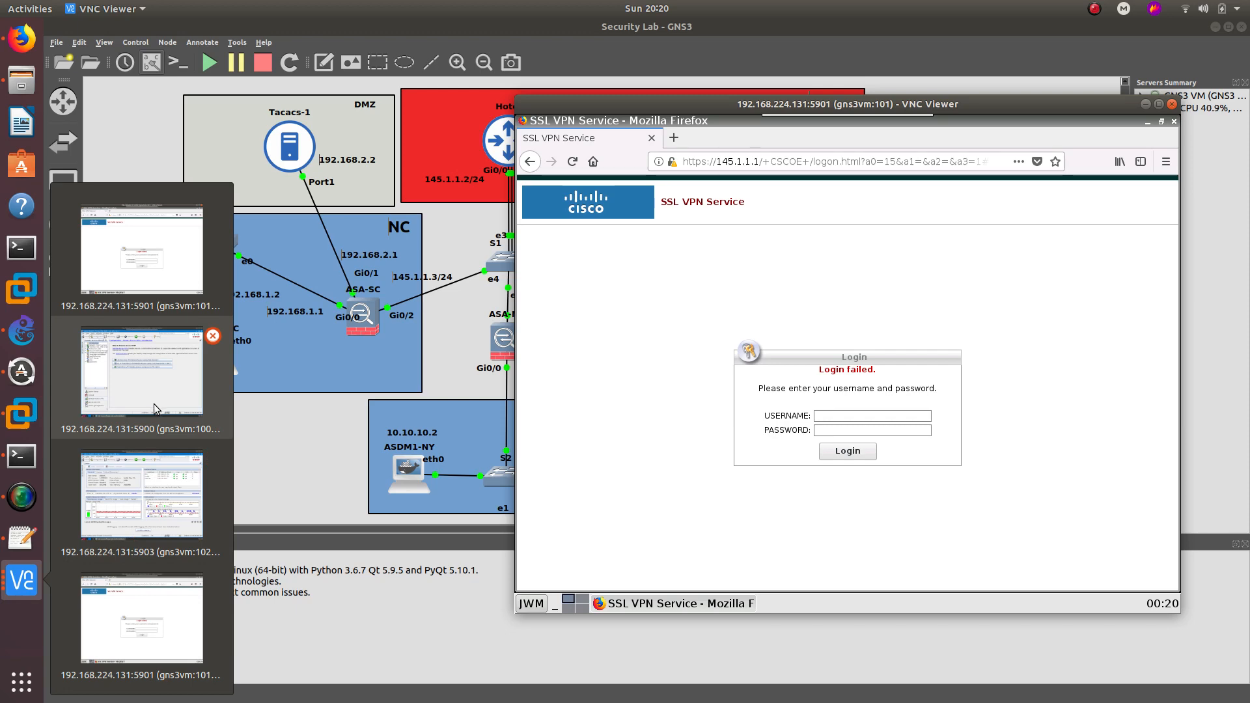
- Bring ASDM forward and inspect the ARP Table entries for 145.1.1.3 and 145.1.1.2
left_click(158, 385)
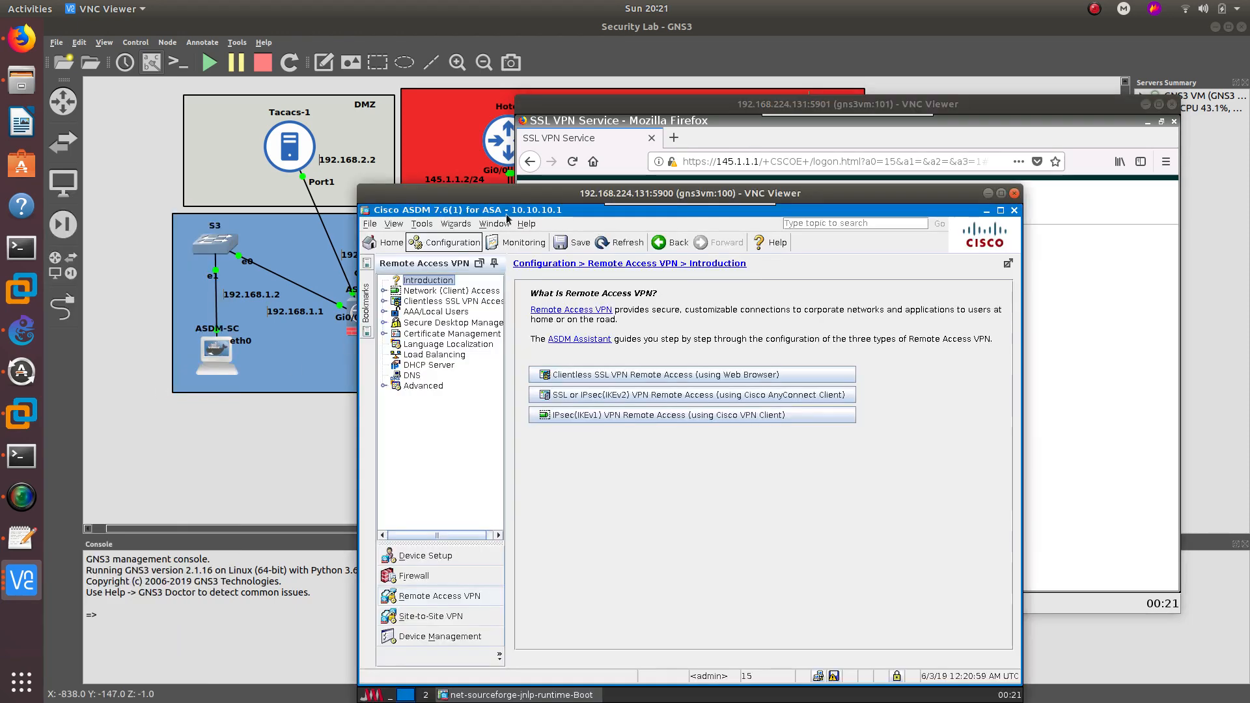
left_click_drag(549, 125, 666, 139)
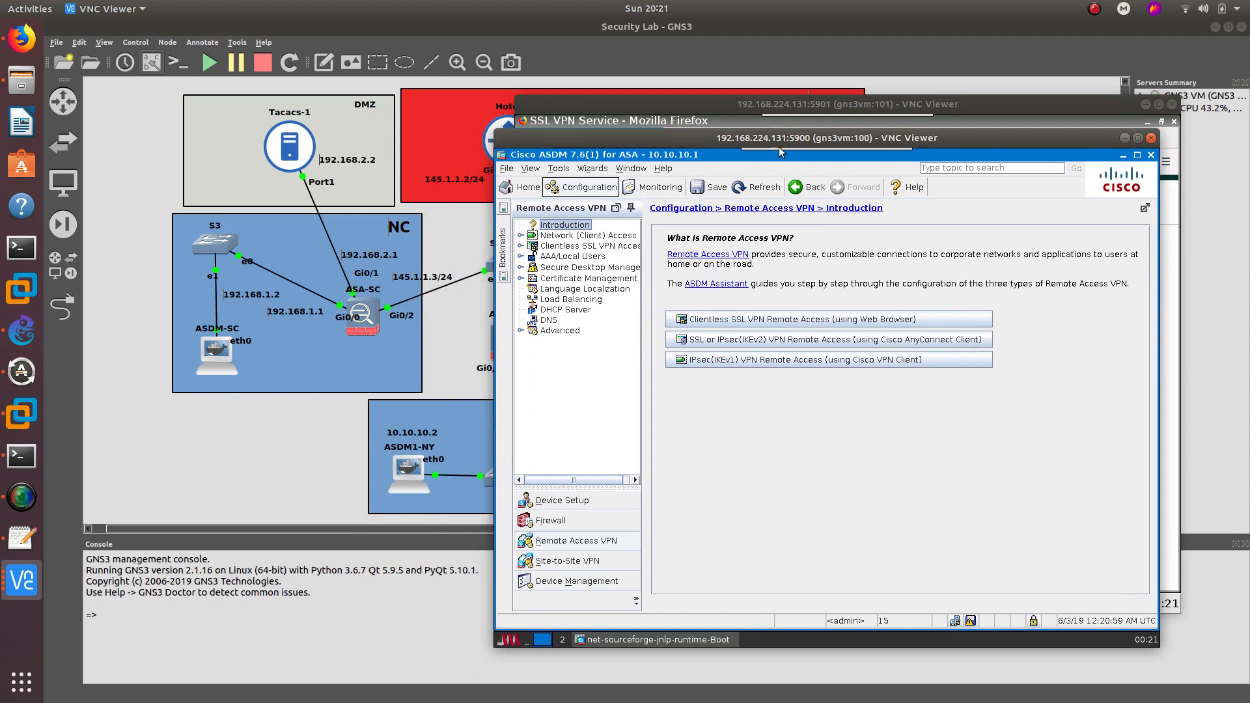
mouse_move(841, 145)
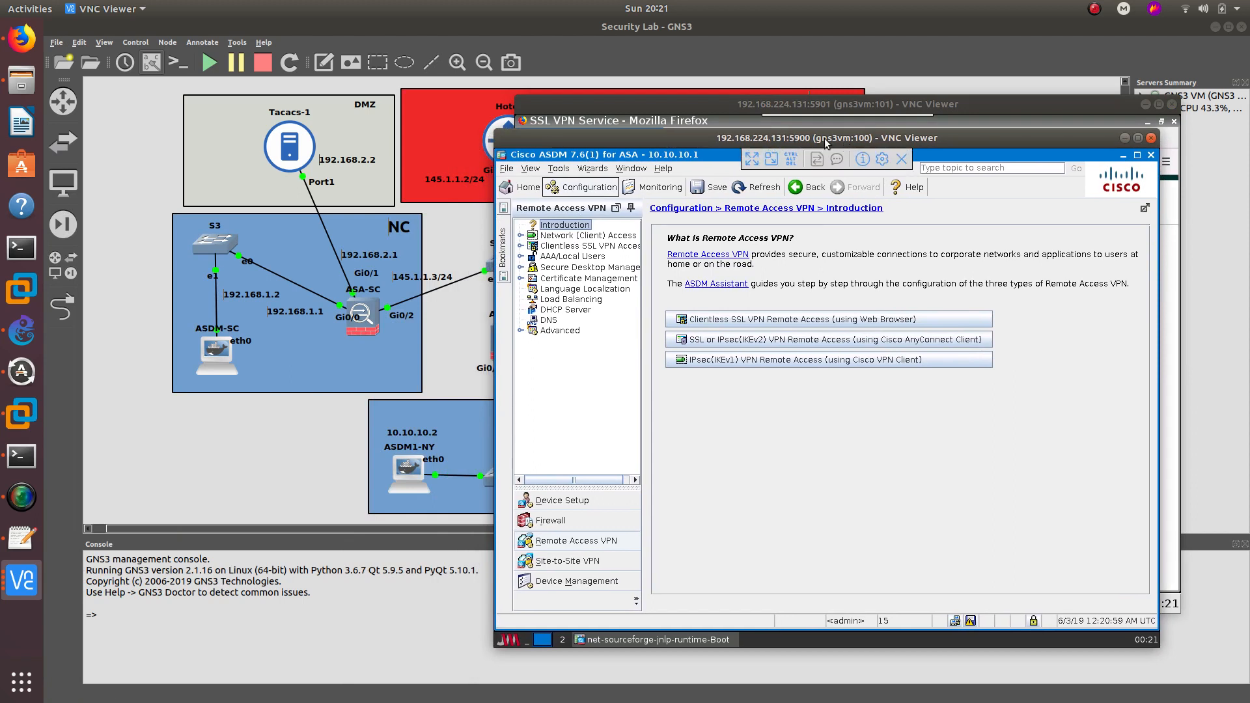
left_click_drag(825, 138, 627, 237)
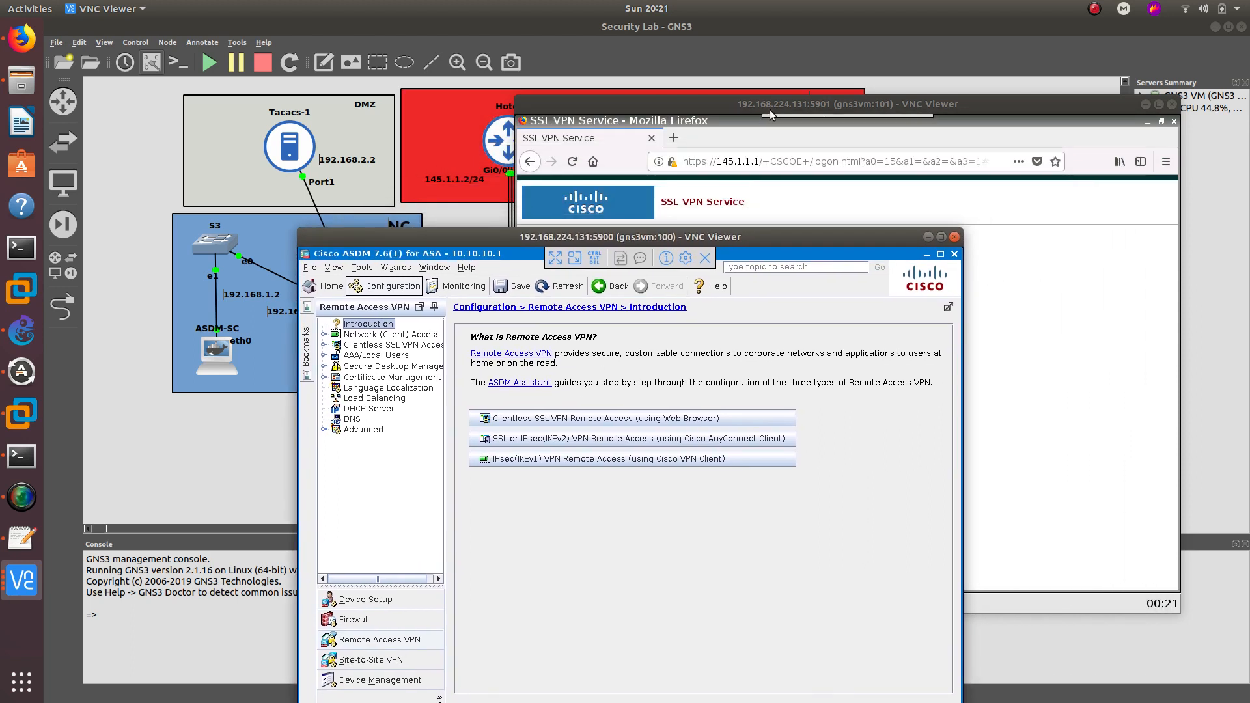
mouse_move(788, 103)
left_click(455, 287)
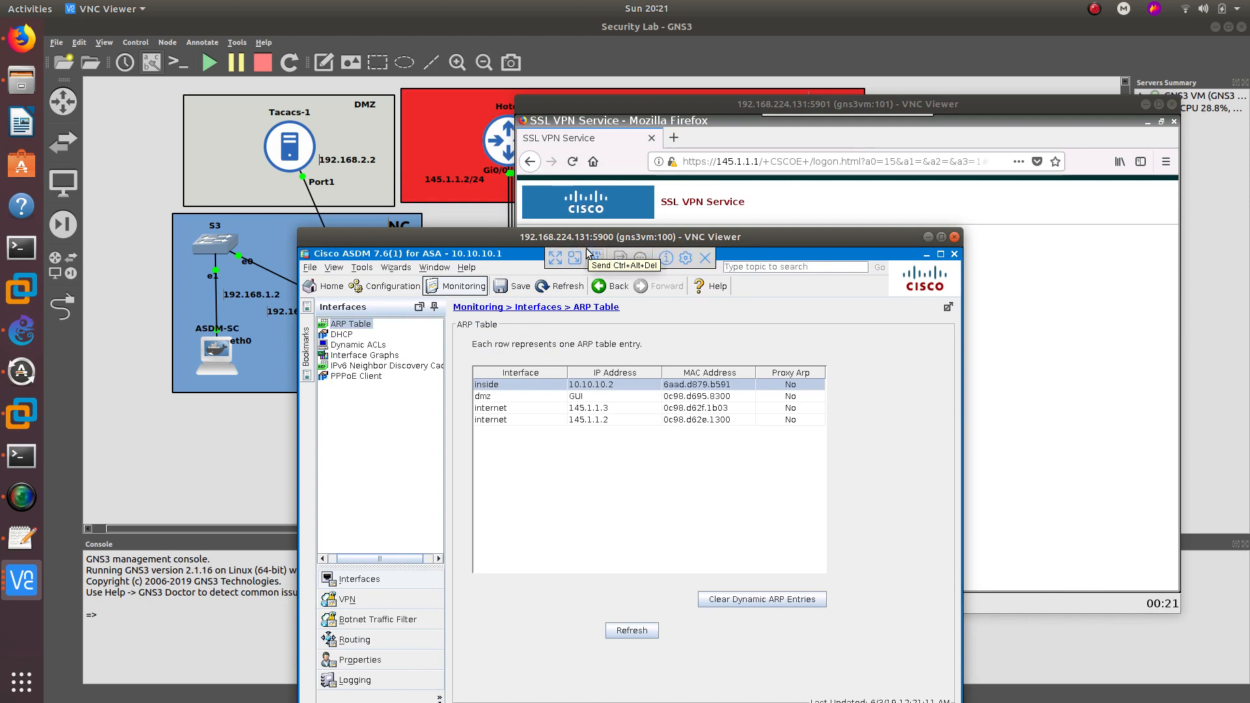
left_click(545, 408)
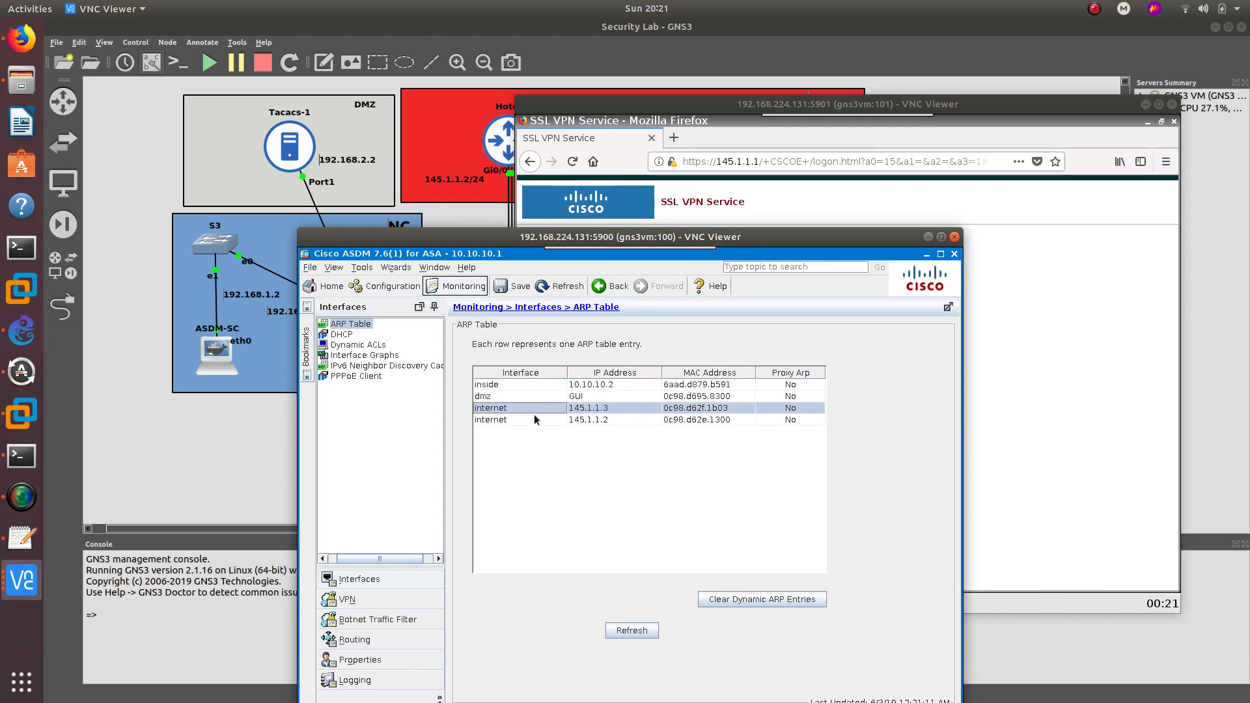
left_click(534, 421)
left_click(548, 409)
left_click_drag(491, 238, 729, 231)
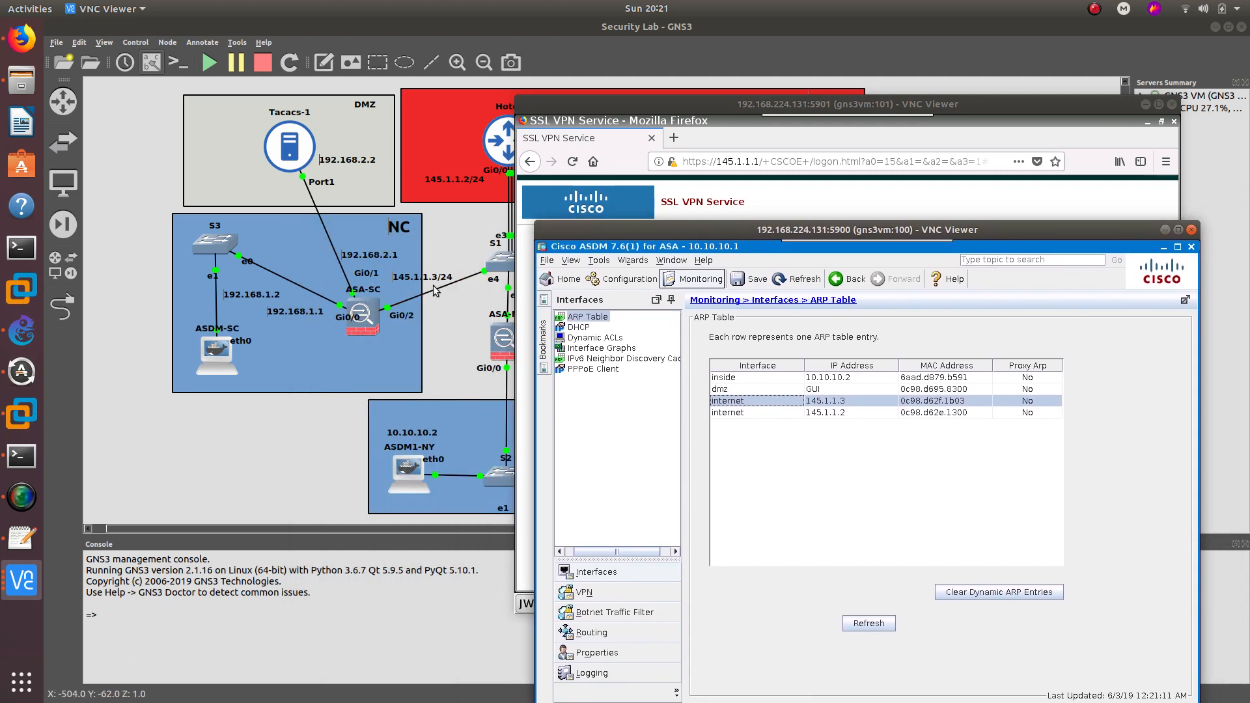
left_click(692, 119)
left_click_drag(754, 162, 1041, 185)
type("3")
key("Return")
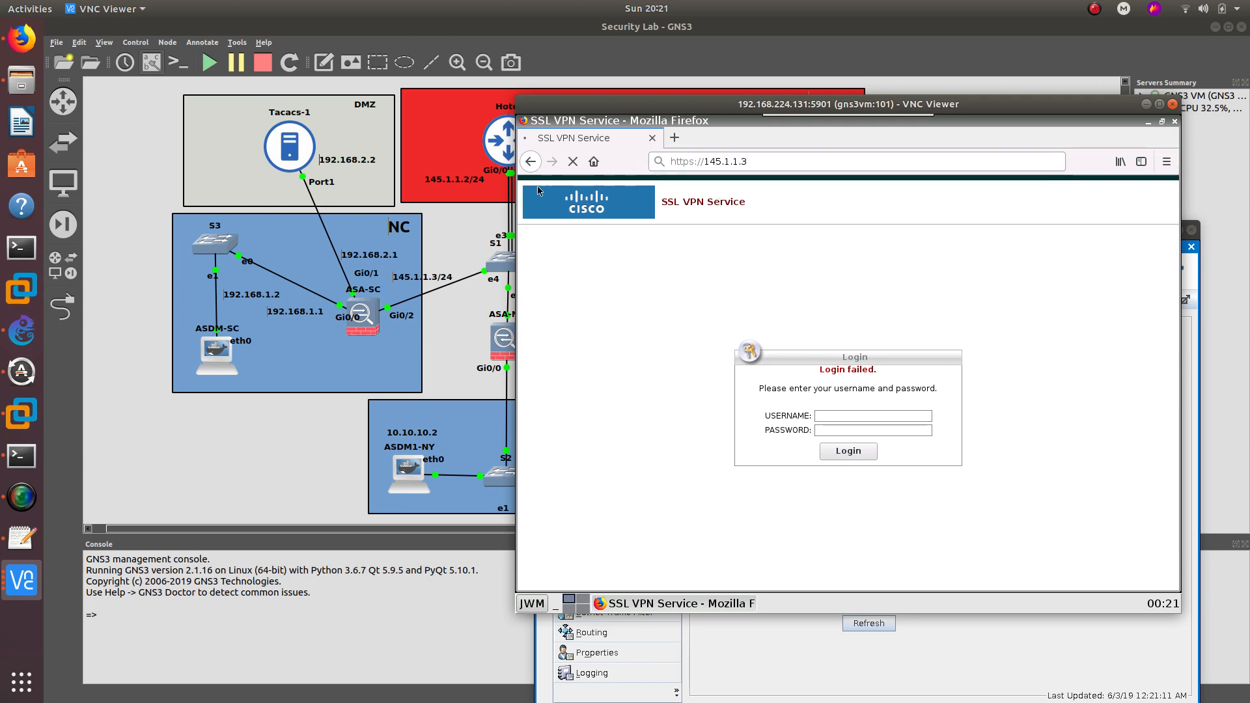
left_click(532, 162)
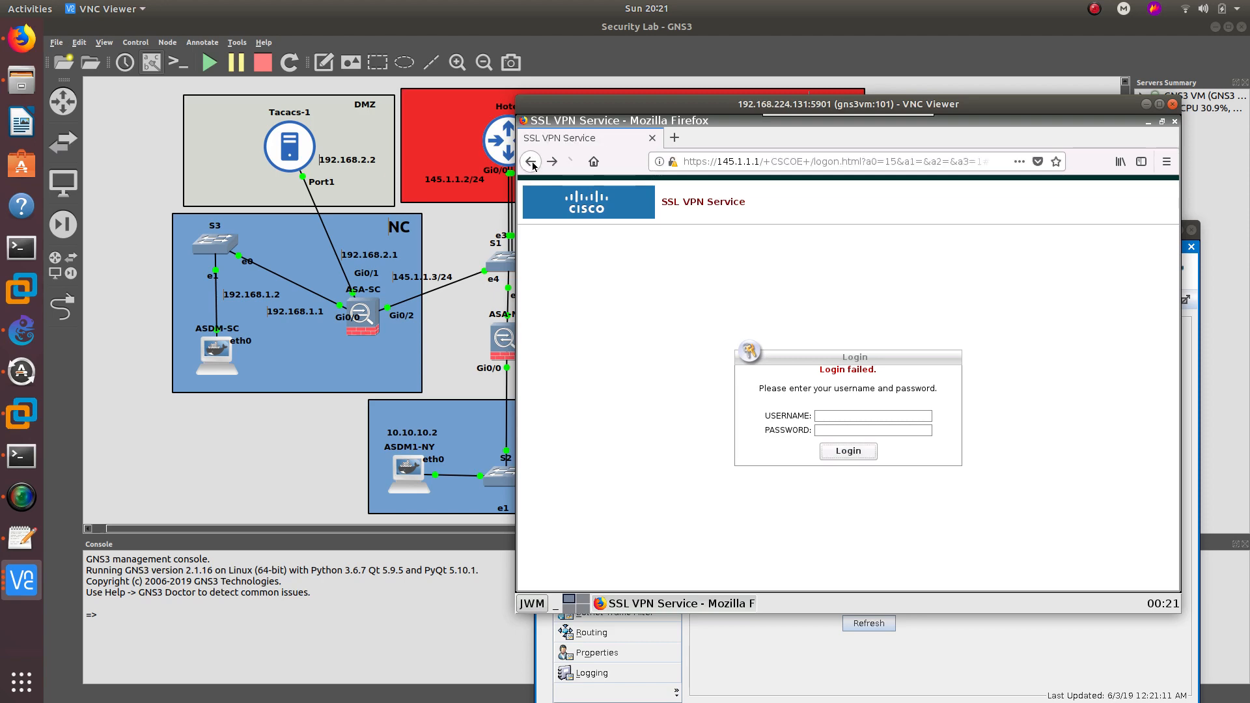
left_click(571, 166)
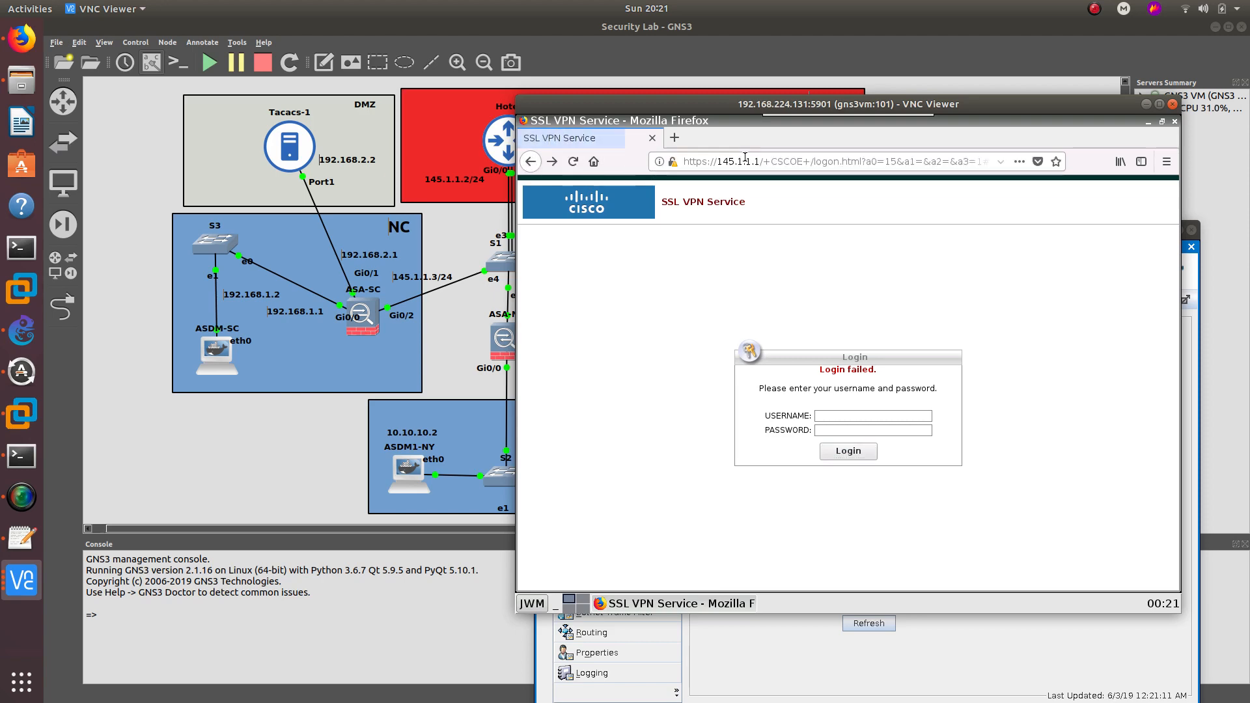
left_click_drag(785, 104, 529, 100)
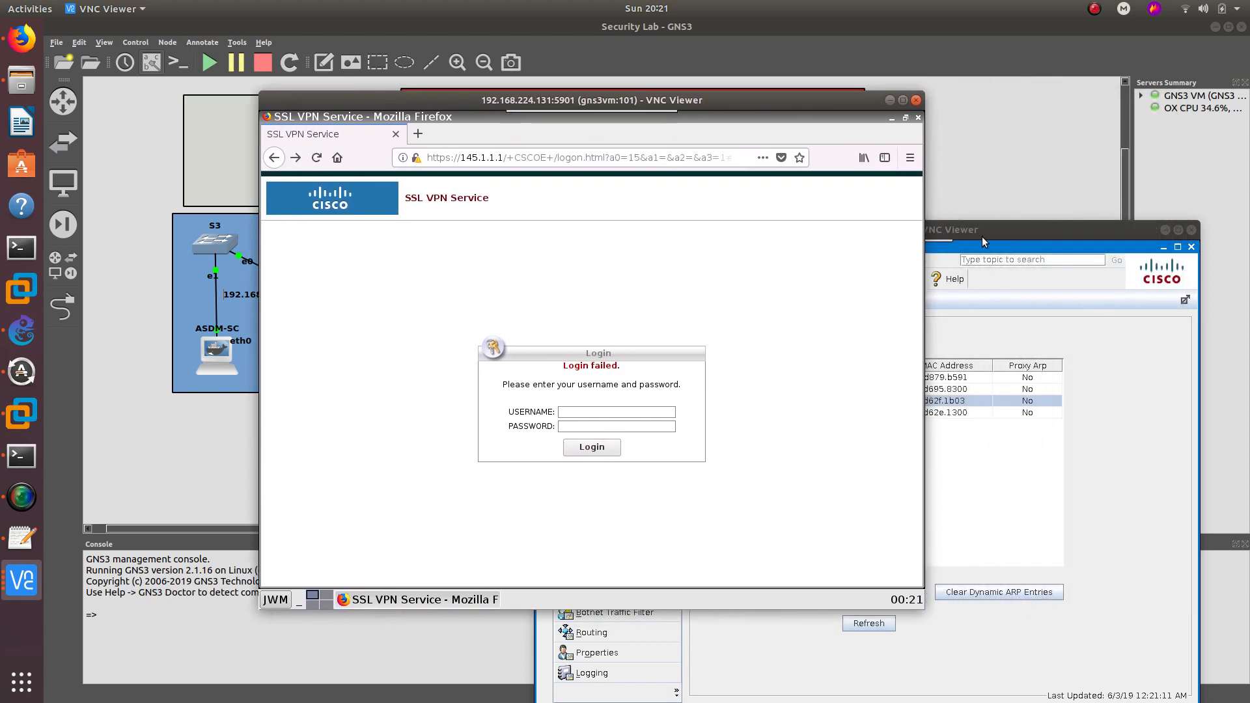
- Recheck the ARP entries for the dmz GUI host, 145.1.1.3 and 145.1.1.2
left_click(983, 236)
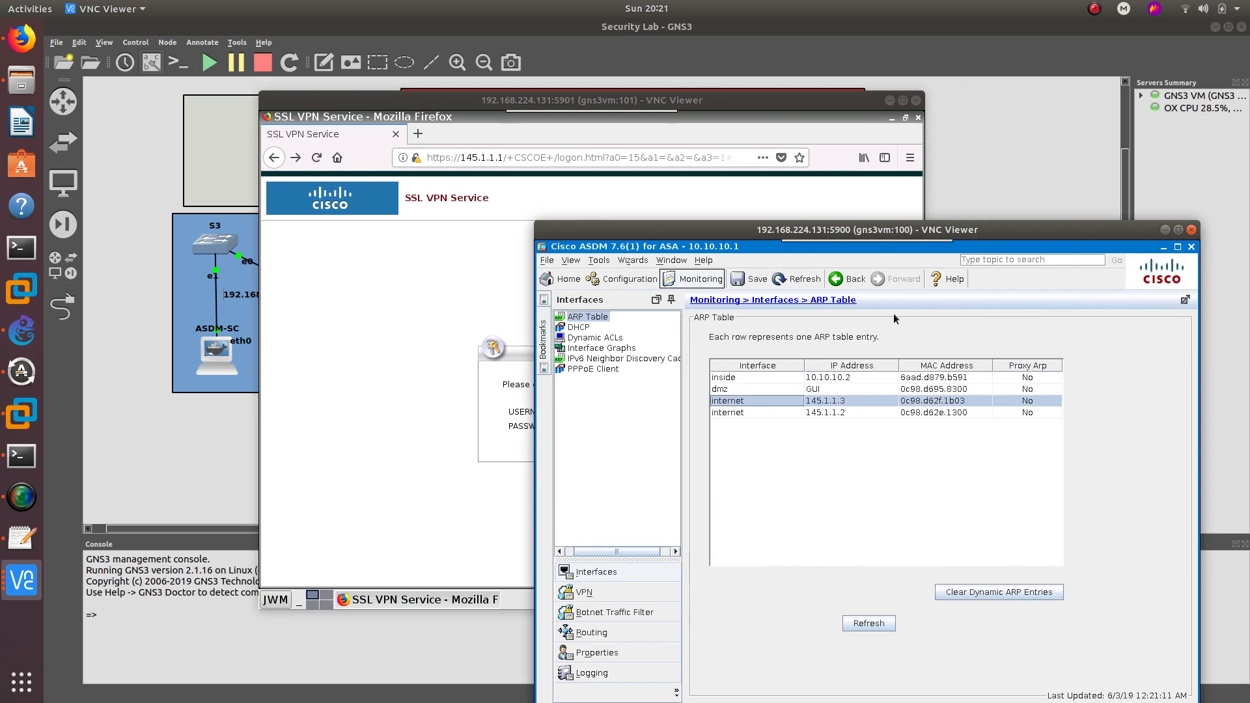
left_click(761, 412)
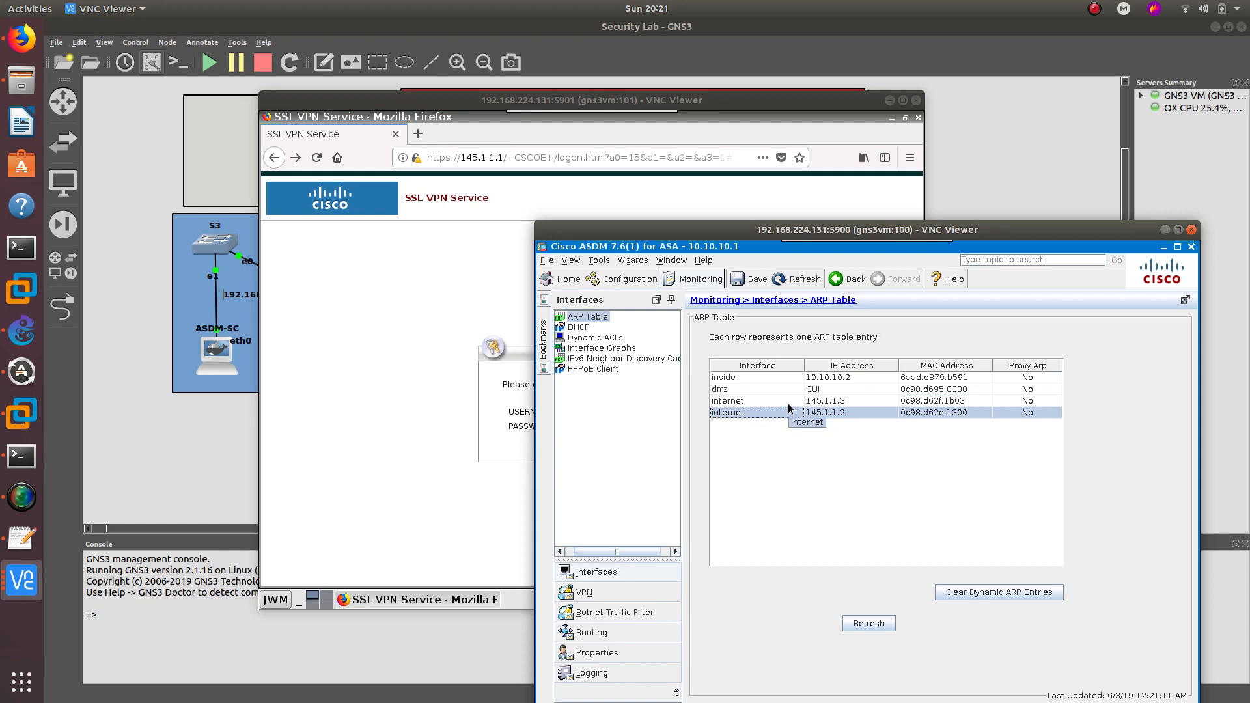
left_click_drag(791, 232, 784, 147)
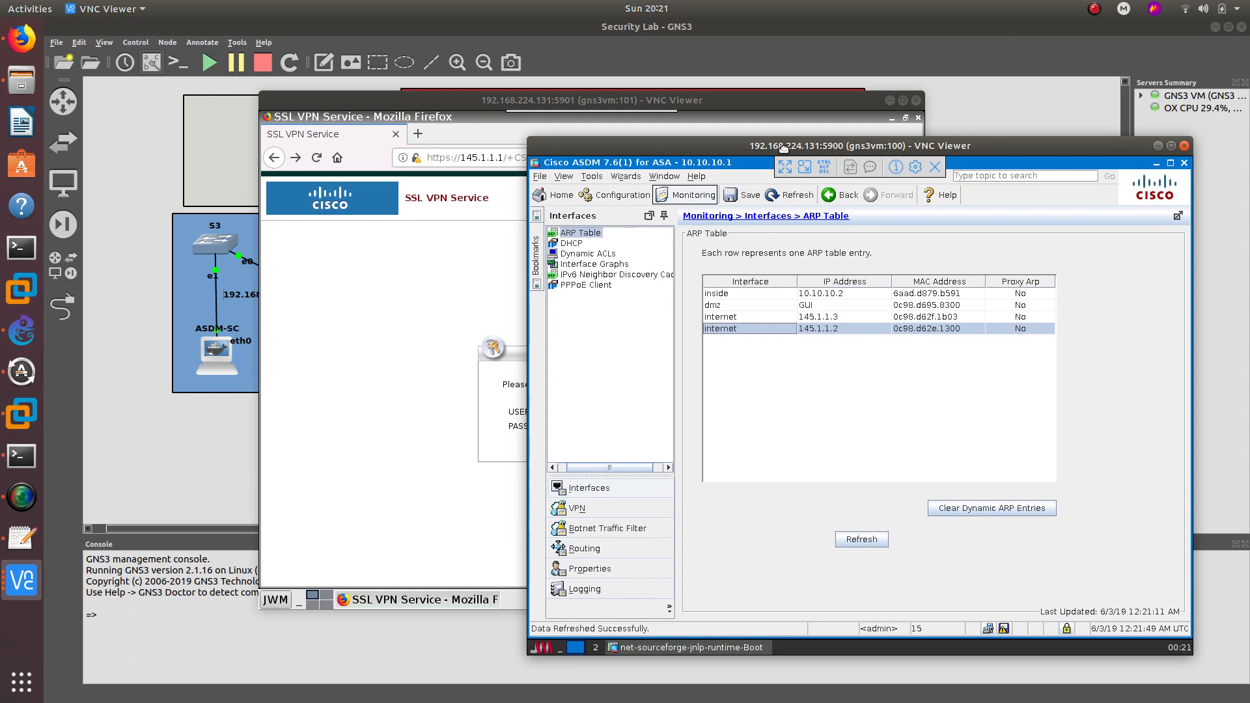
left_click(789, 305)
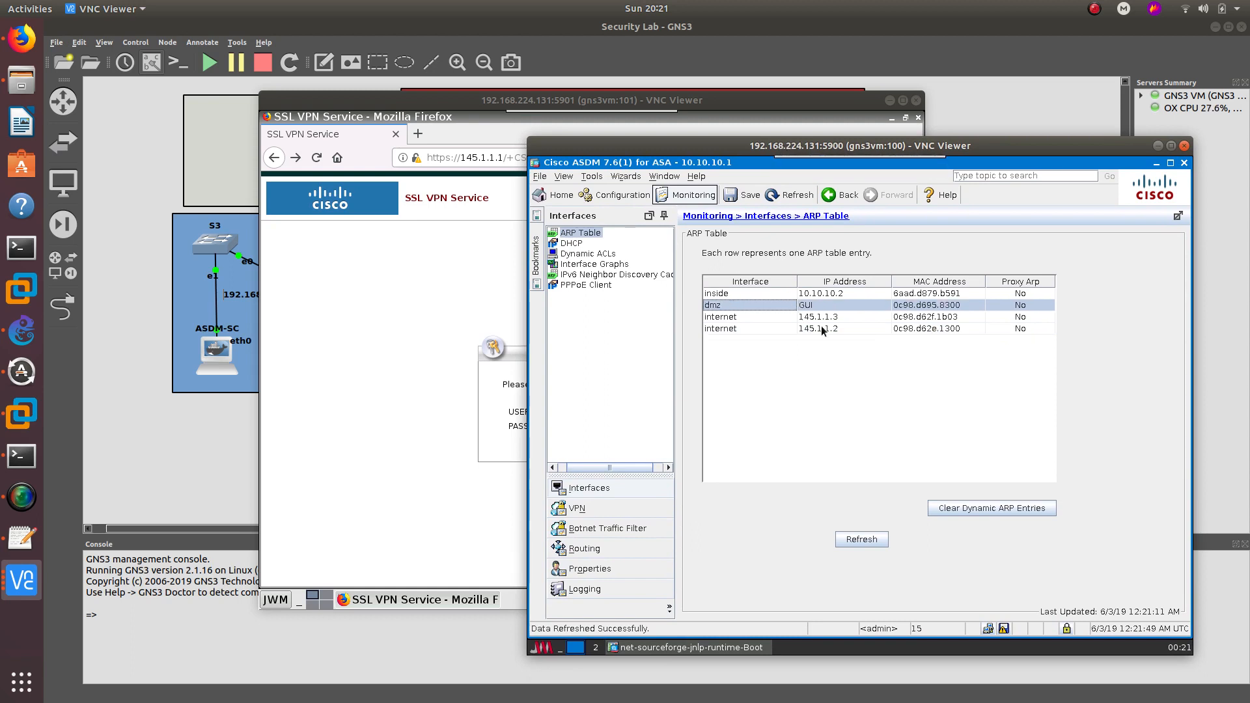
left_click(834, 318)
left_click(825, 331)
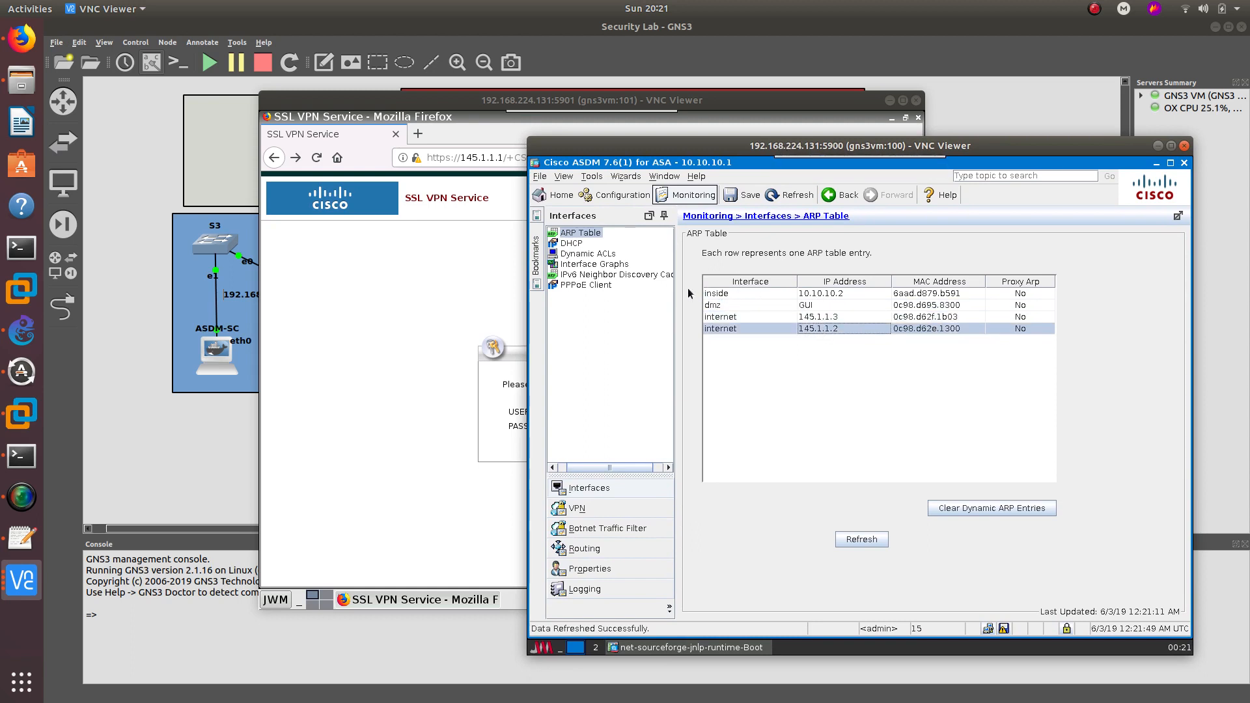
- Switch ASDM back to the Remote Access VPN configuration view
mouse_move(805, 149)
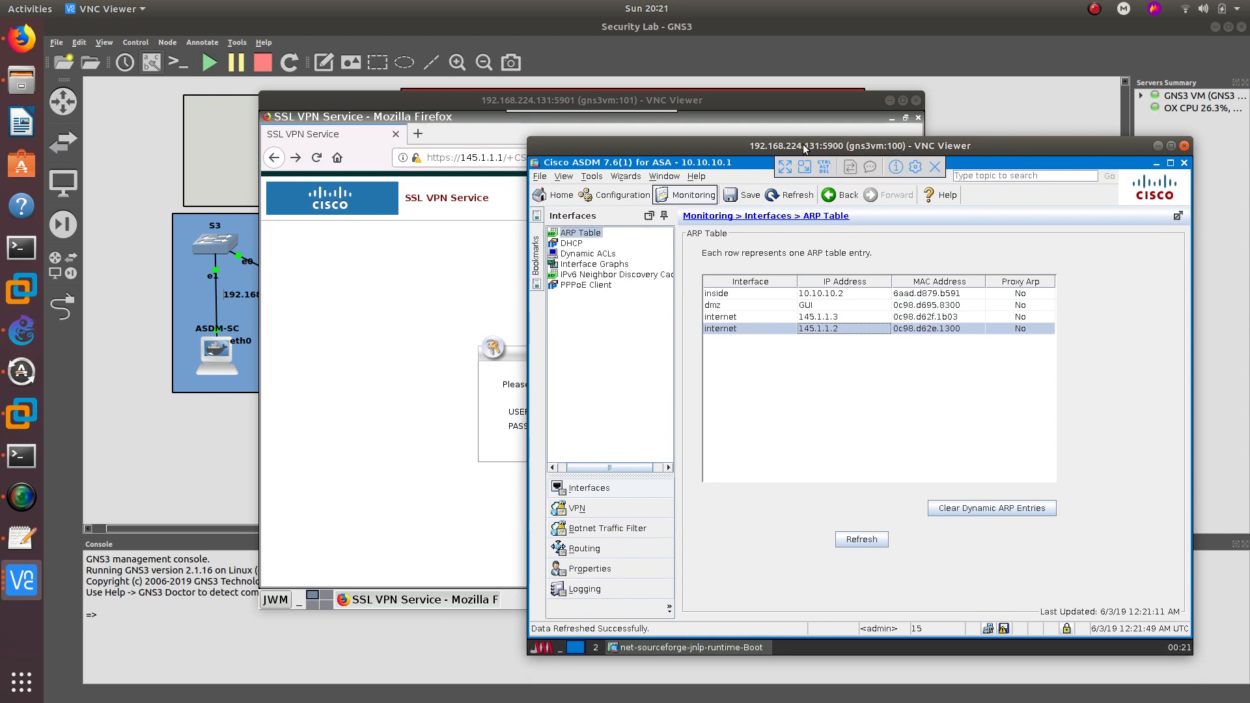
left_click(626, 176)
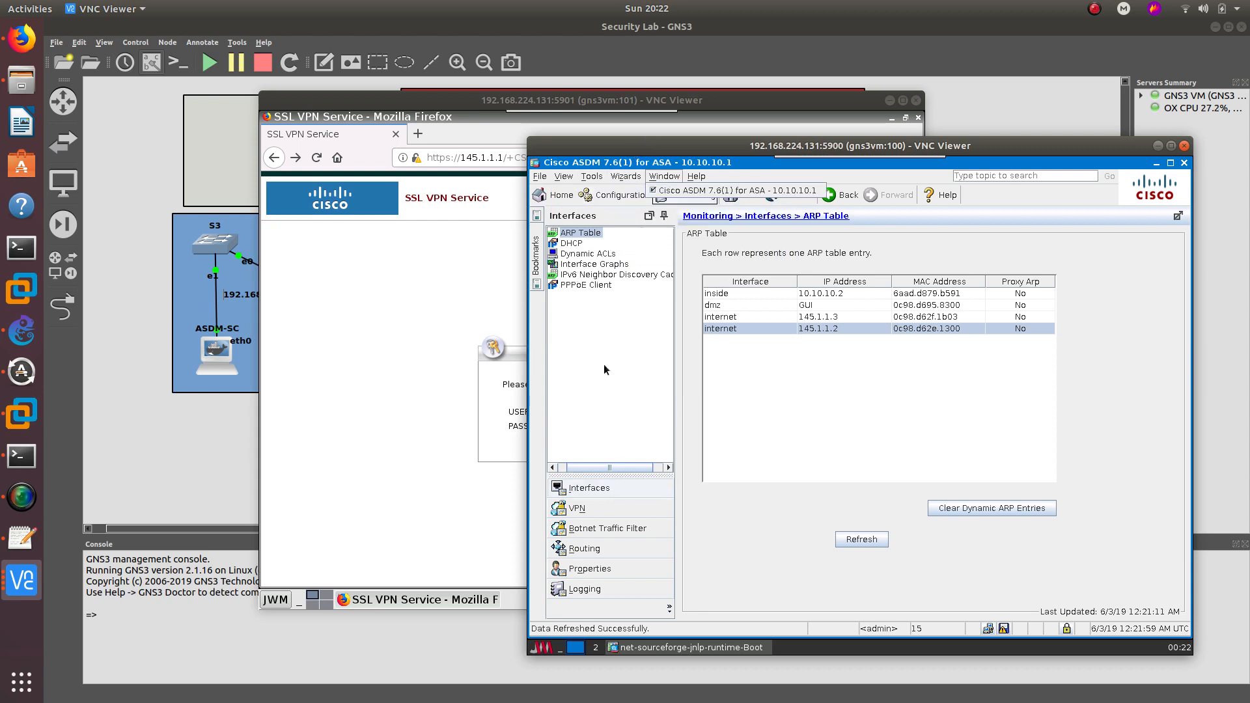
left_click(615, 195)
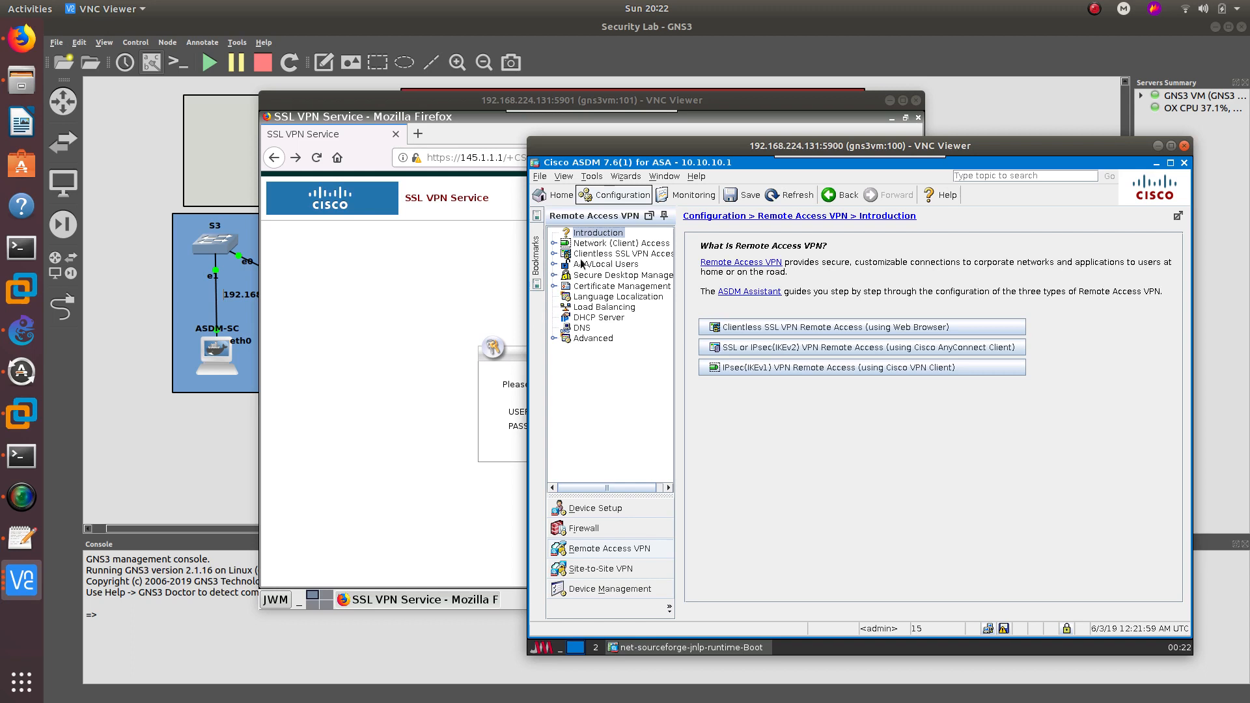
- Open the portal user's account under AAA/Local Users and review its VPN Policy and Public Key pages
double_click(604, 265)
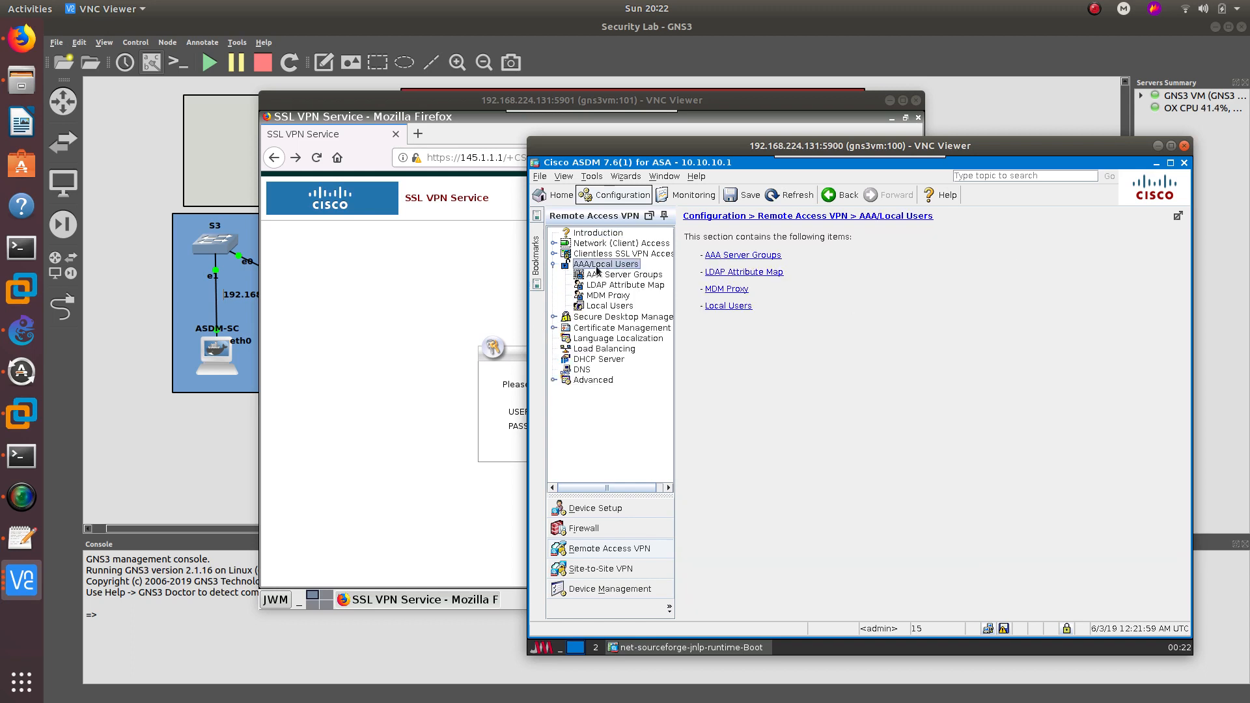
left_click(612, 306)
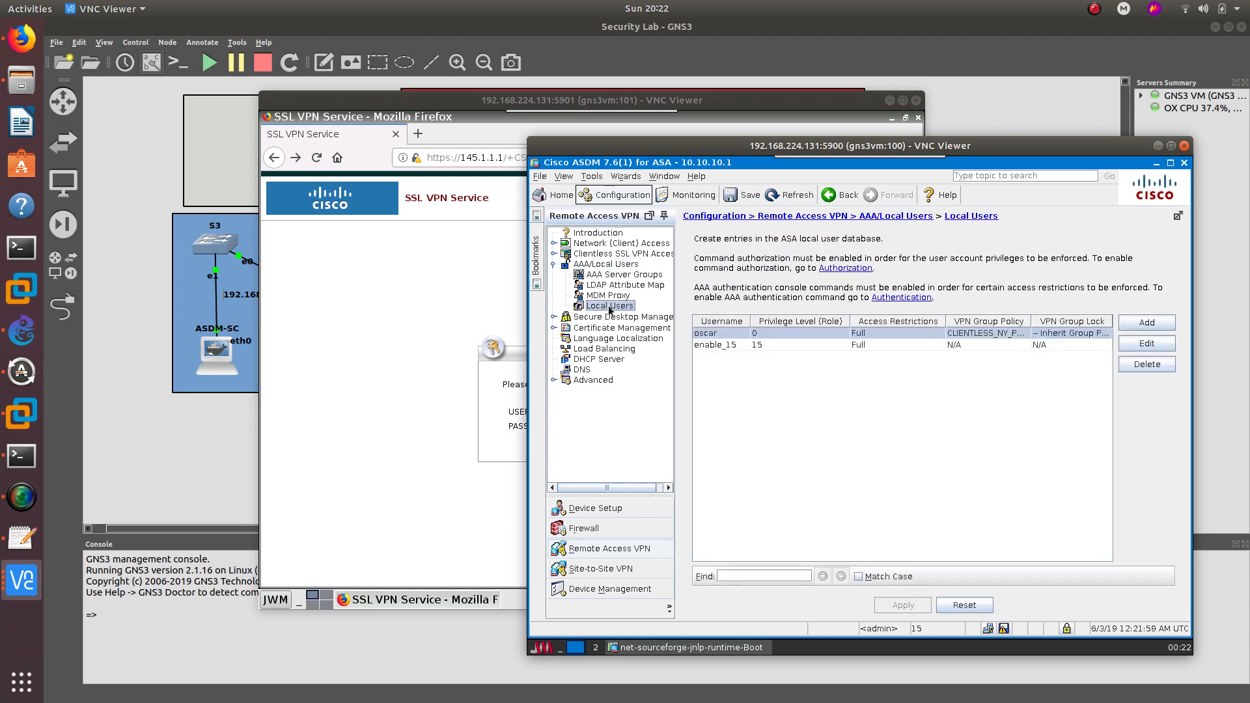
double_click(717, 332)
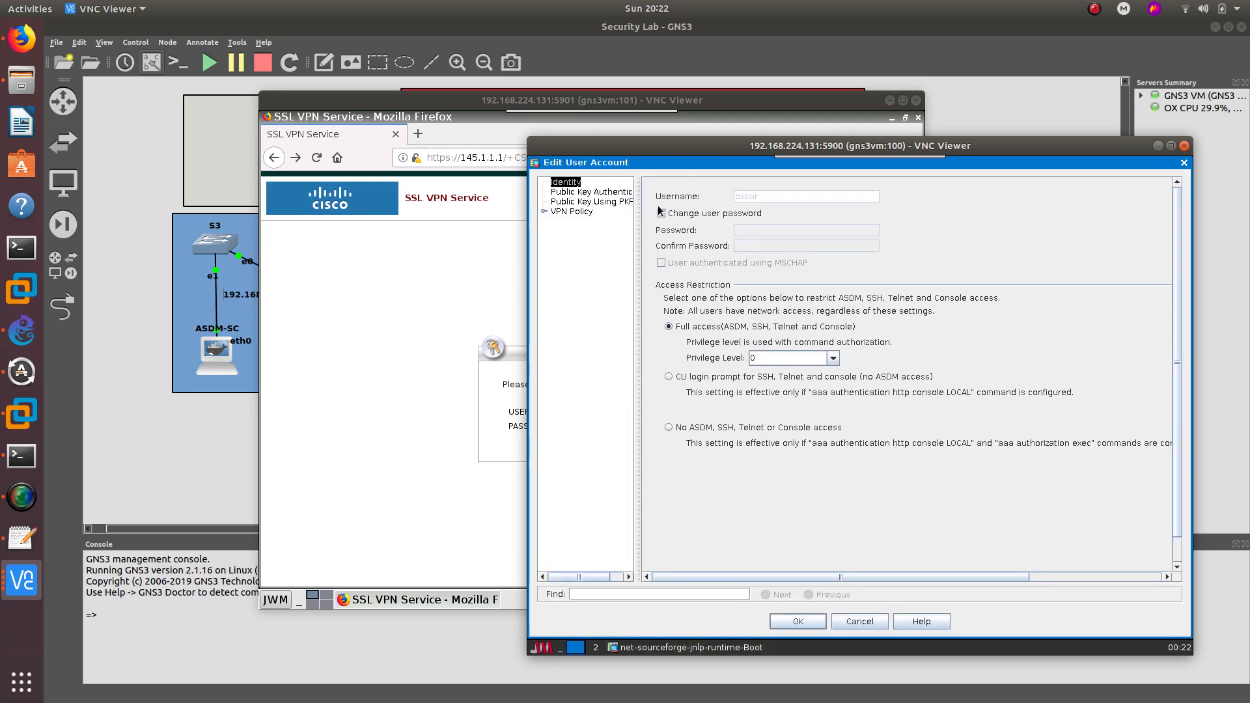
left_click(573, 212)
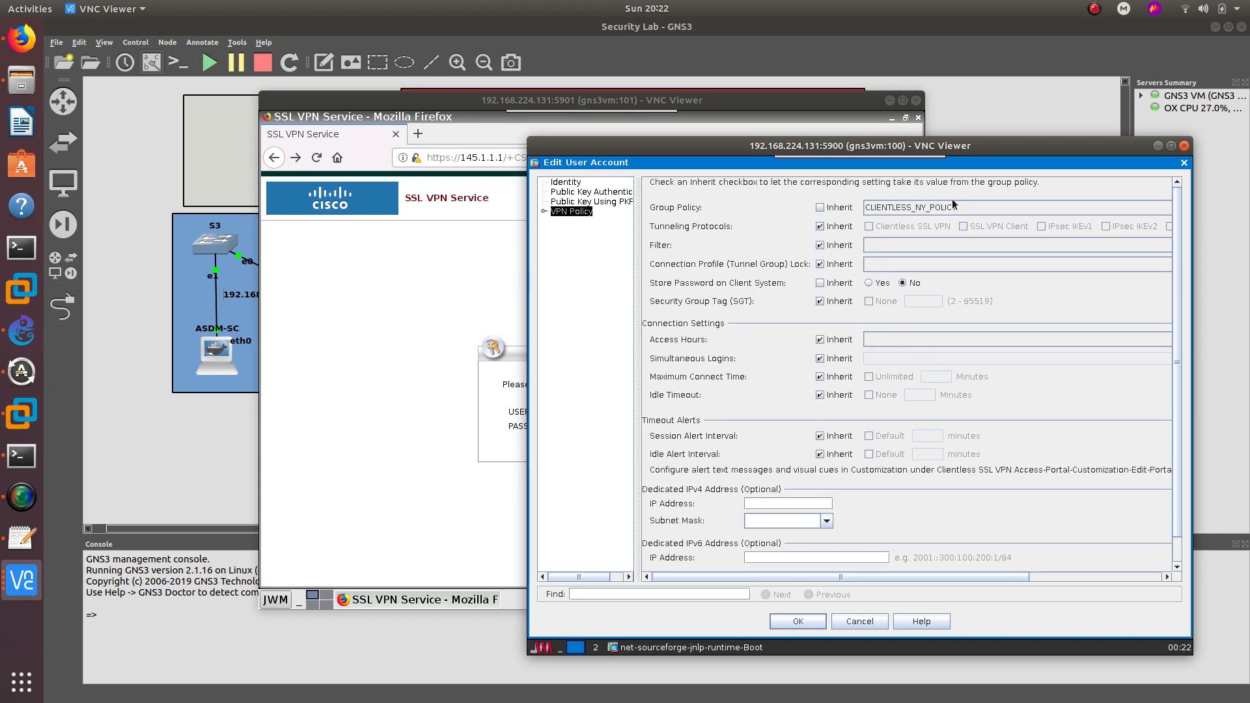
left_click(573, 202)
left_click(581, 192)
left_click(566, 183)
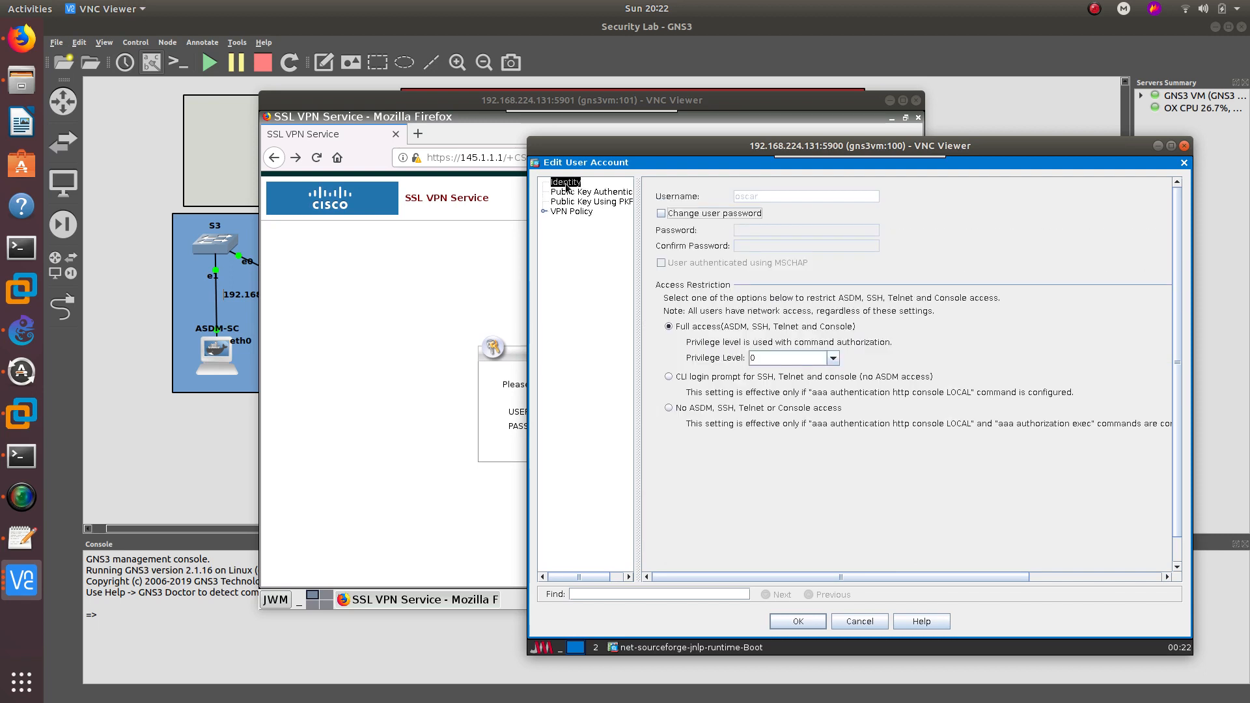
- Enter and confirm a new password and set No ASDM, SSH, Telnet or Console access
left_click(662, 214)
left_click(742, 229)
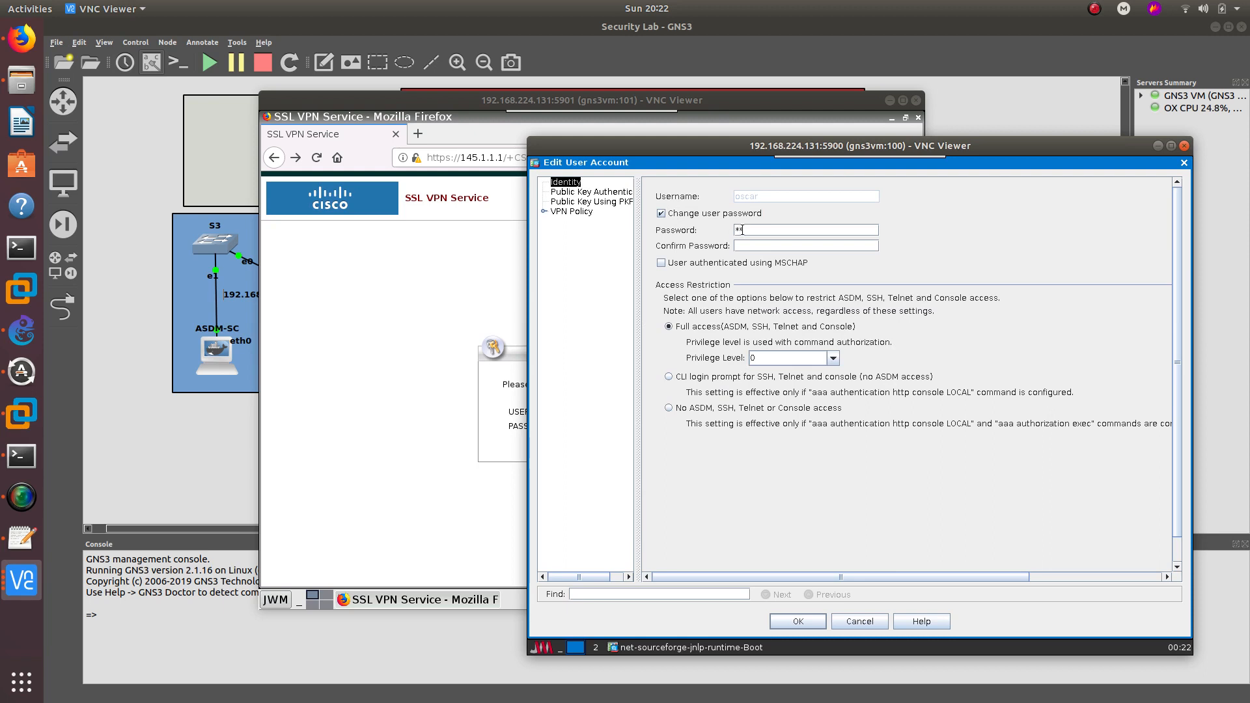
left_click(770, 242)
type("***")
left_click(677, 411)
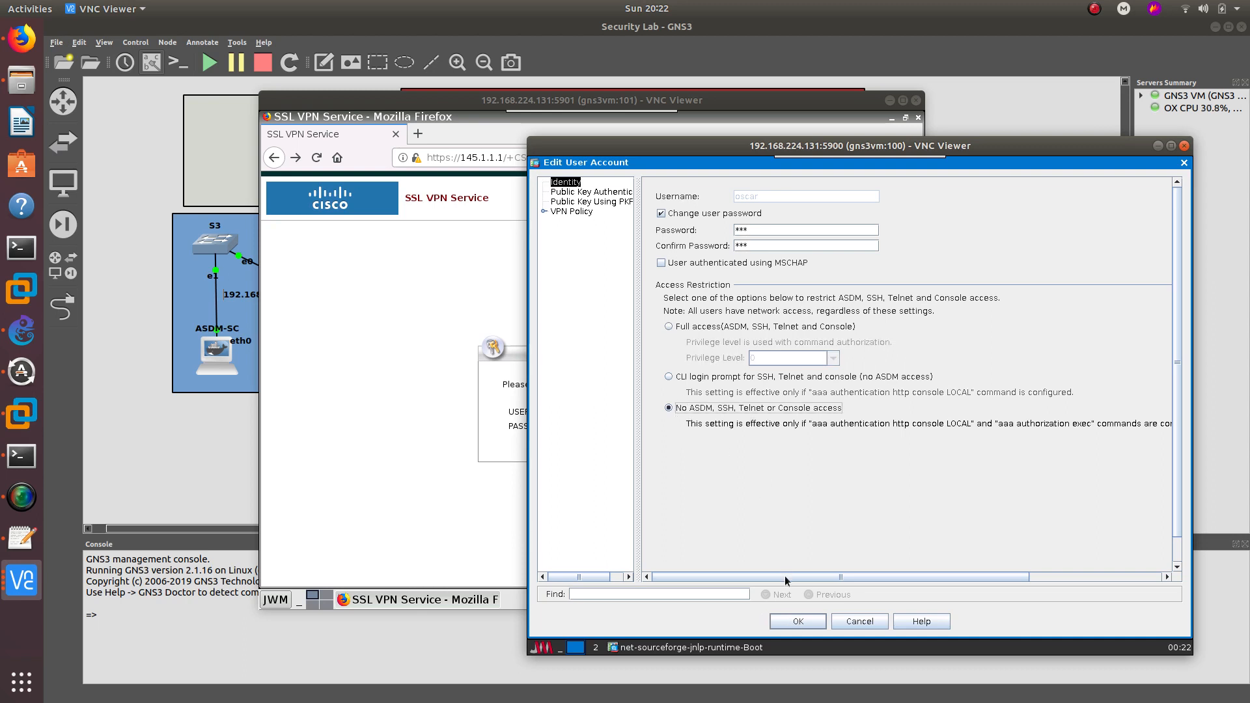
- Accept the user changes, apply them to the firewall and save the configuration to flash
left_click(802, 624)
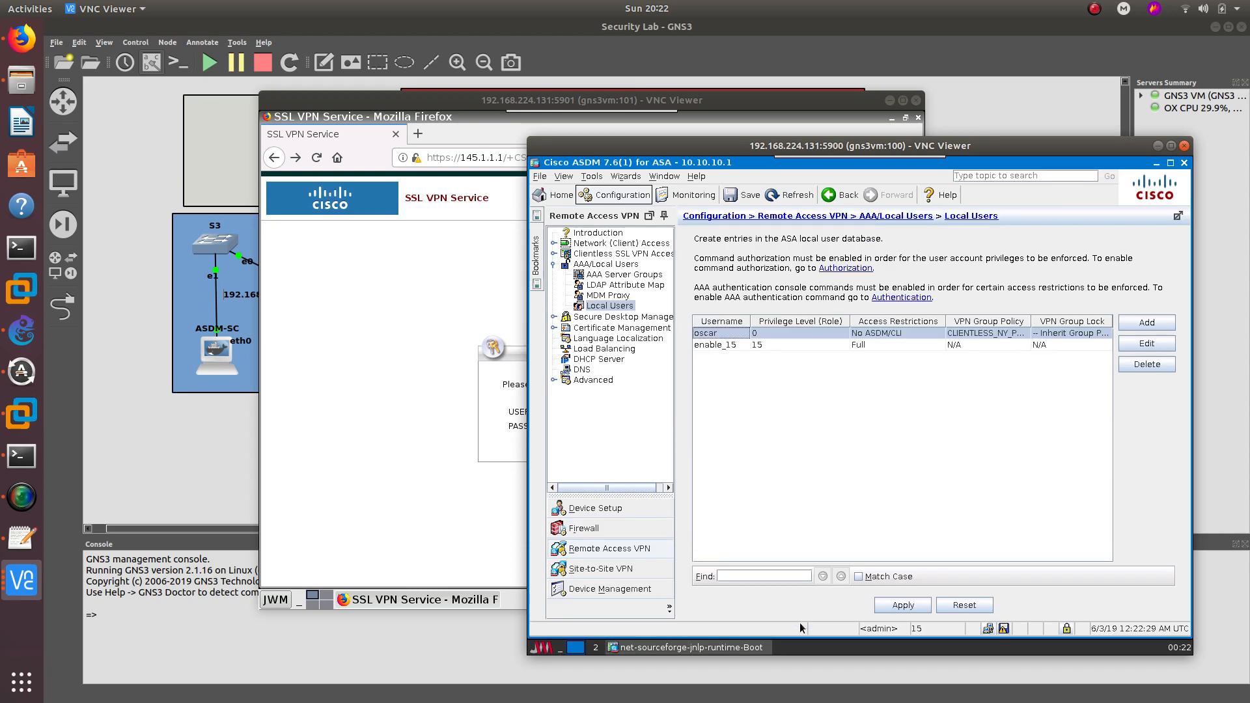
left_click(905, 606)
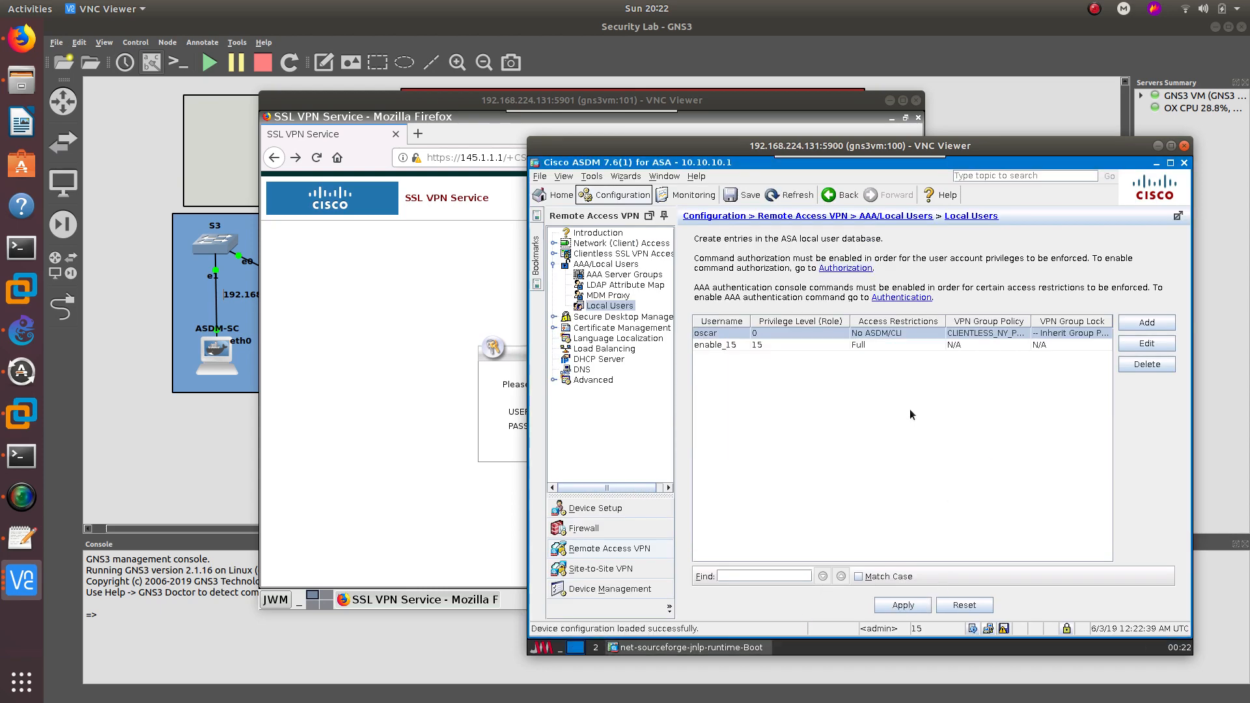
left_click(1004, 629)
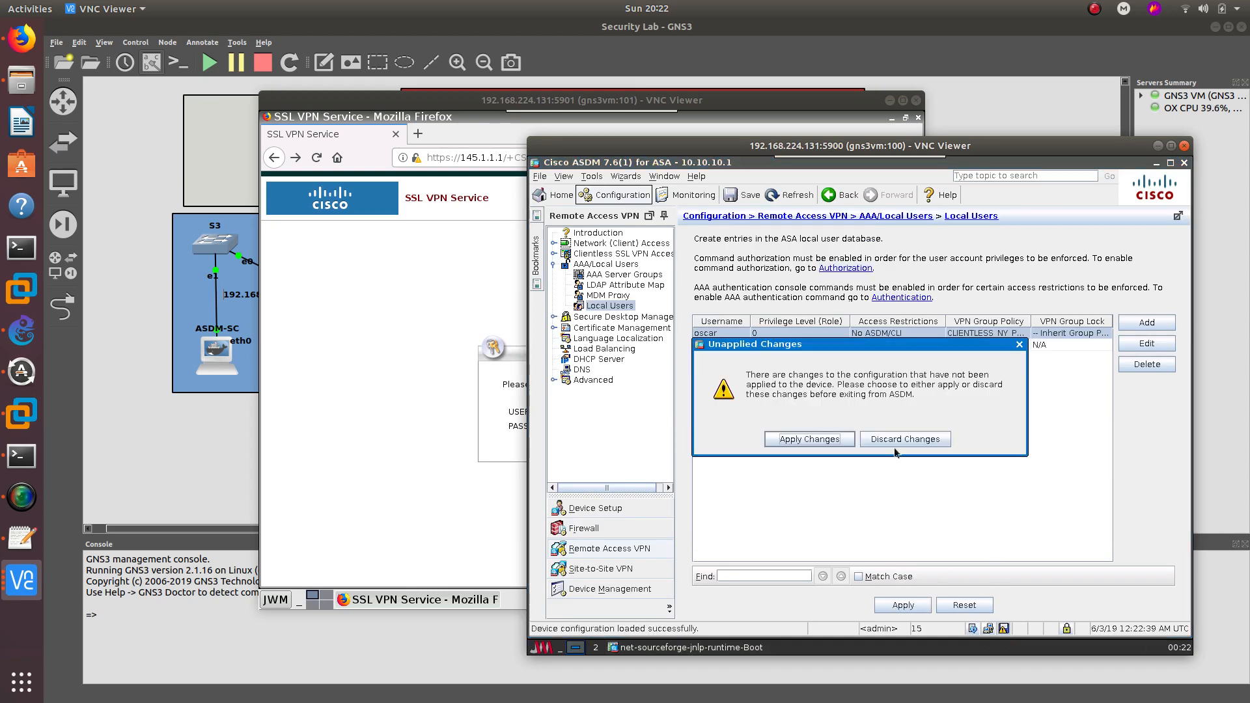
left_click(818, 437)
left_click(878, 437)
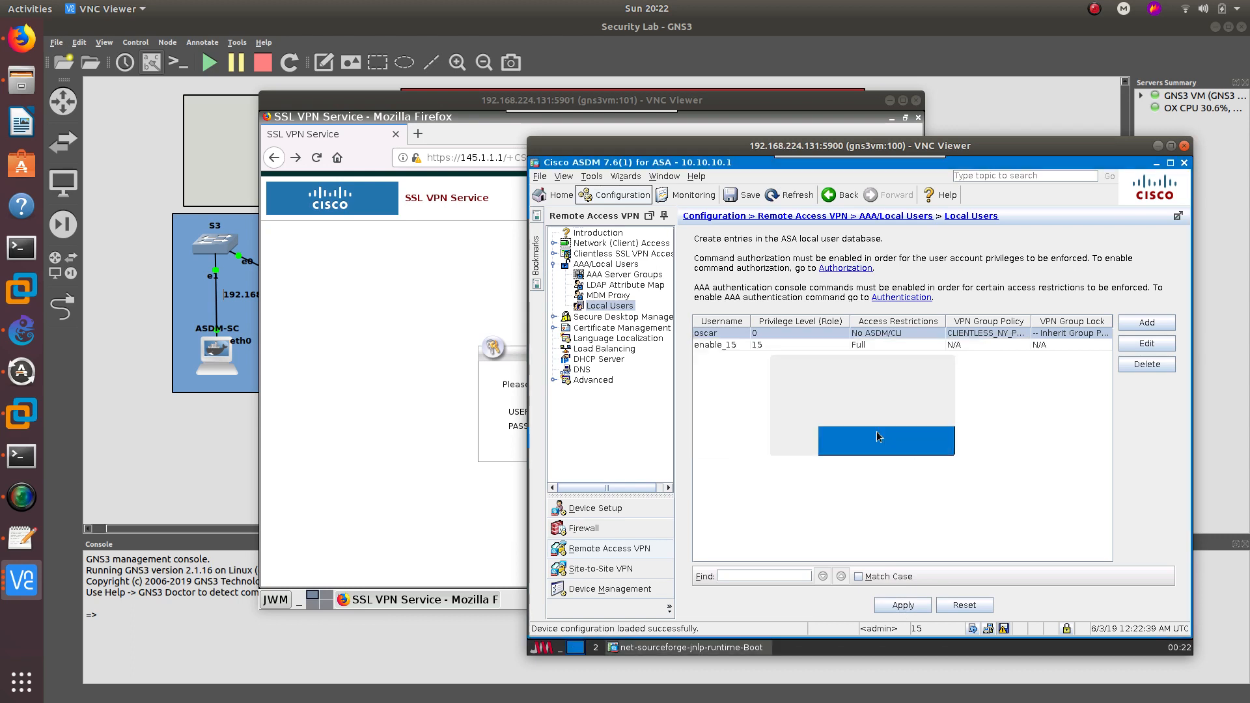
left_click(455, 300)
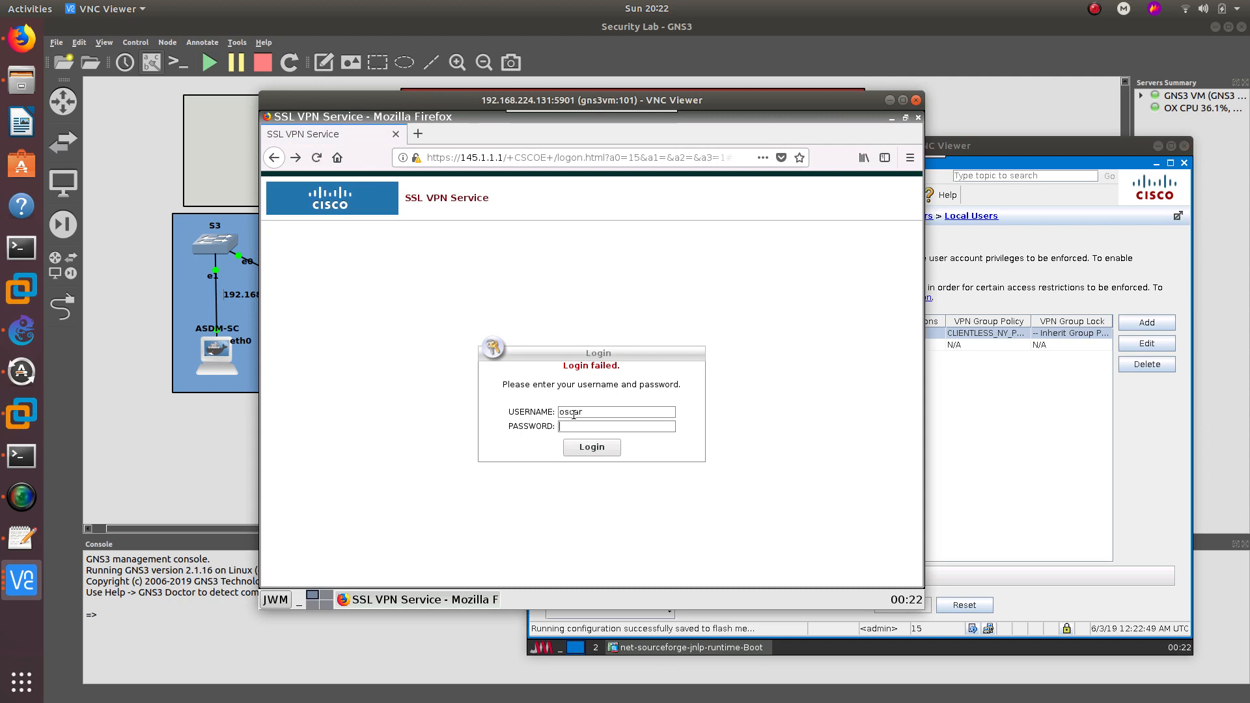
- Submit the VPN user's portal login, decline saving credentials, and close the ASDM window
key("Return")
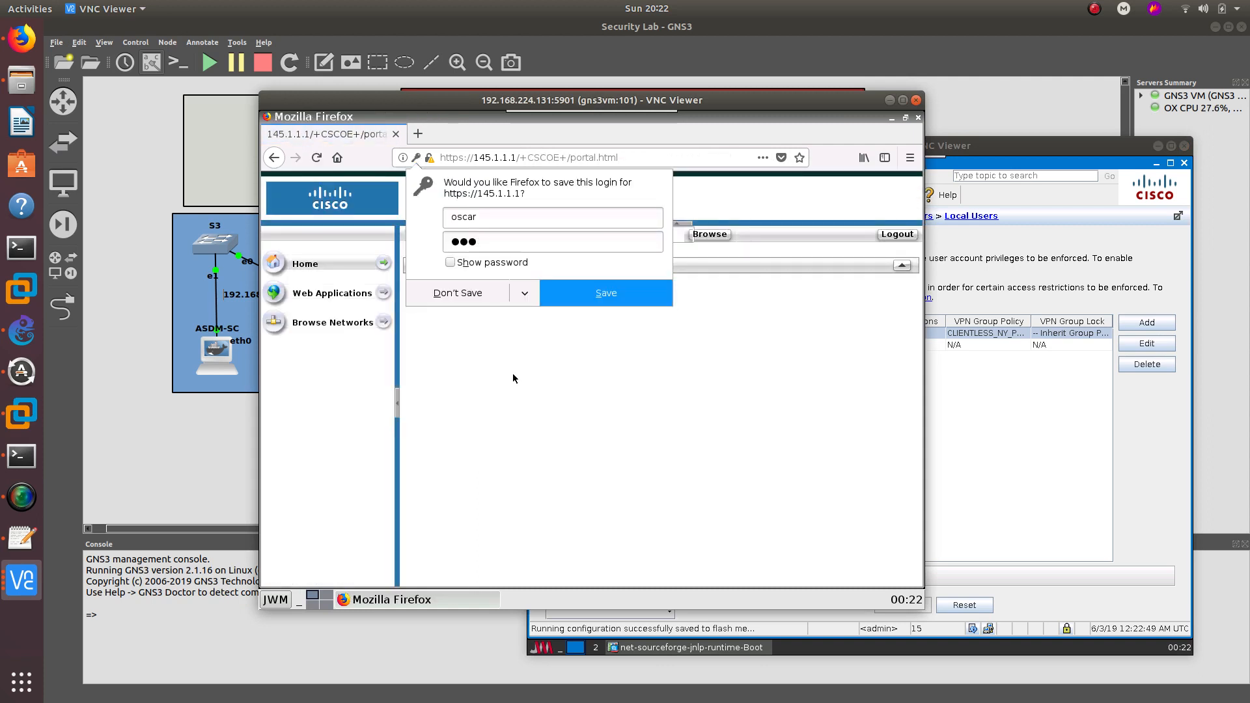
left_click(439, 293)
left_click_drag(571, 99, 539, 97)
left_click(972, 607)
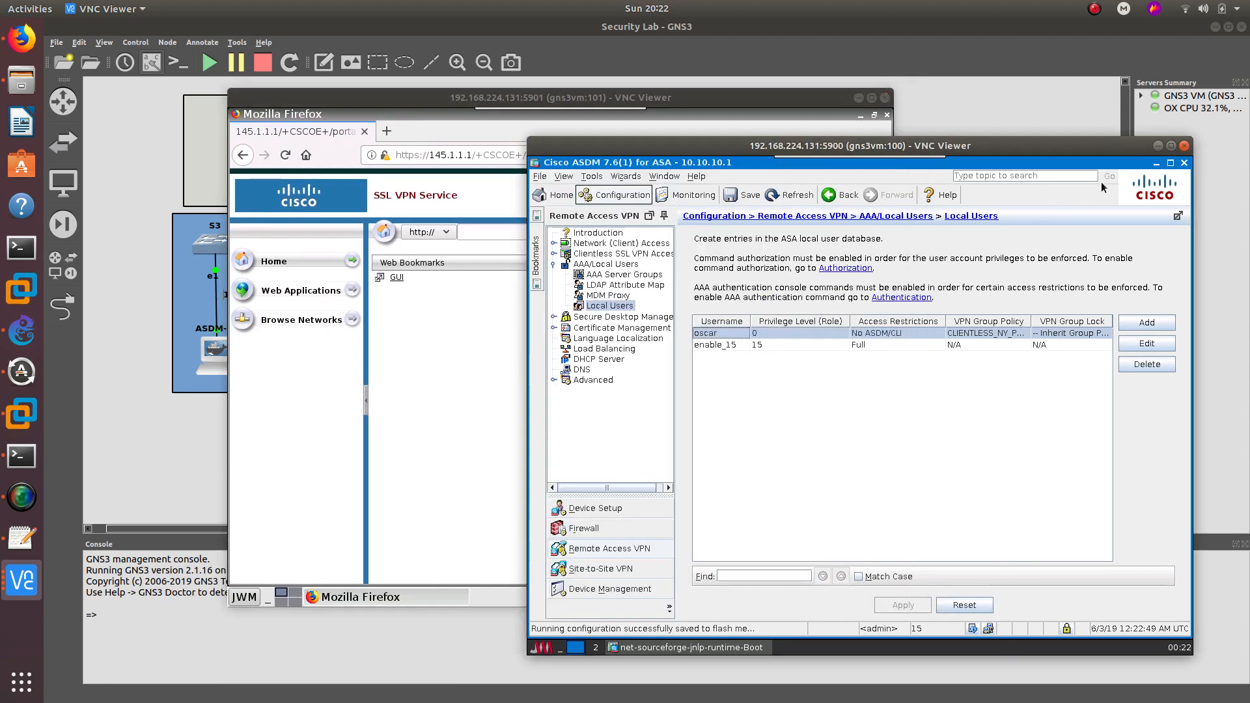
left_click(1158, 146)
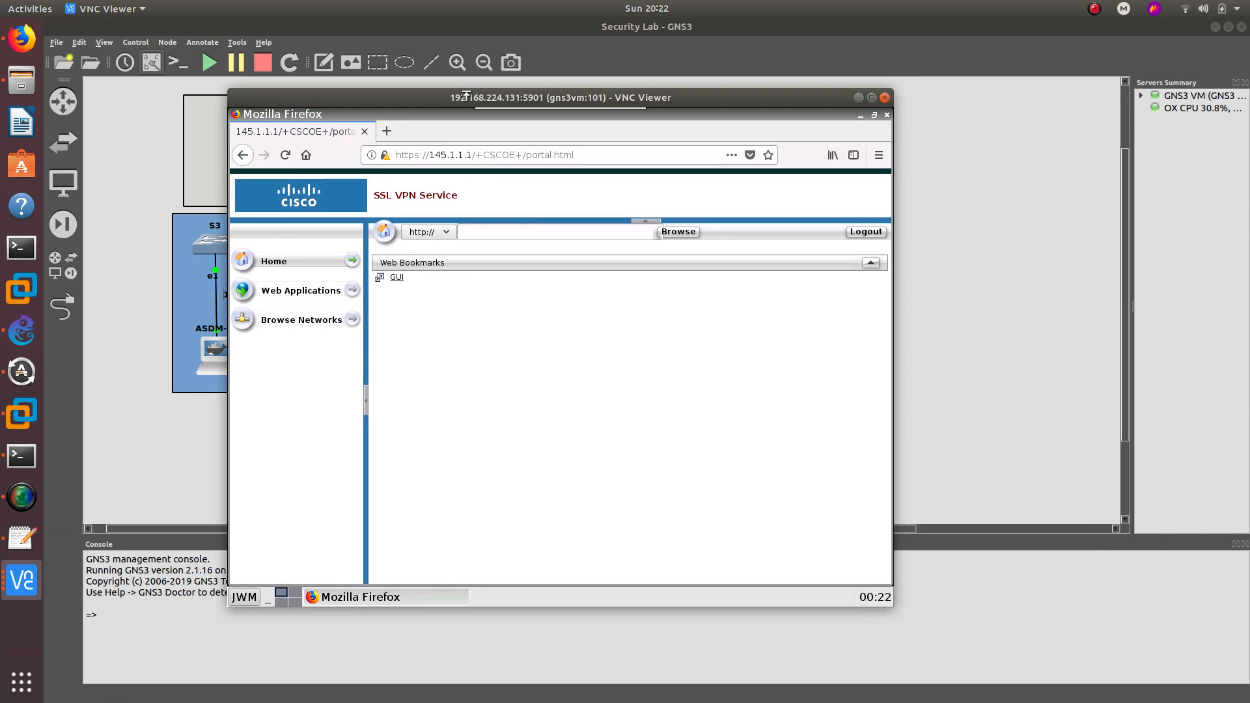
left_click_drag(463, 95, 712, 88)
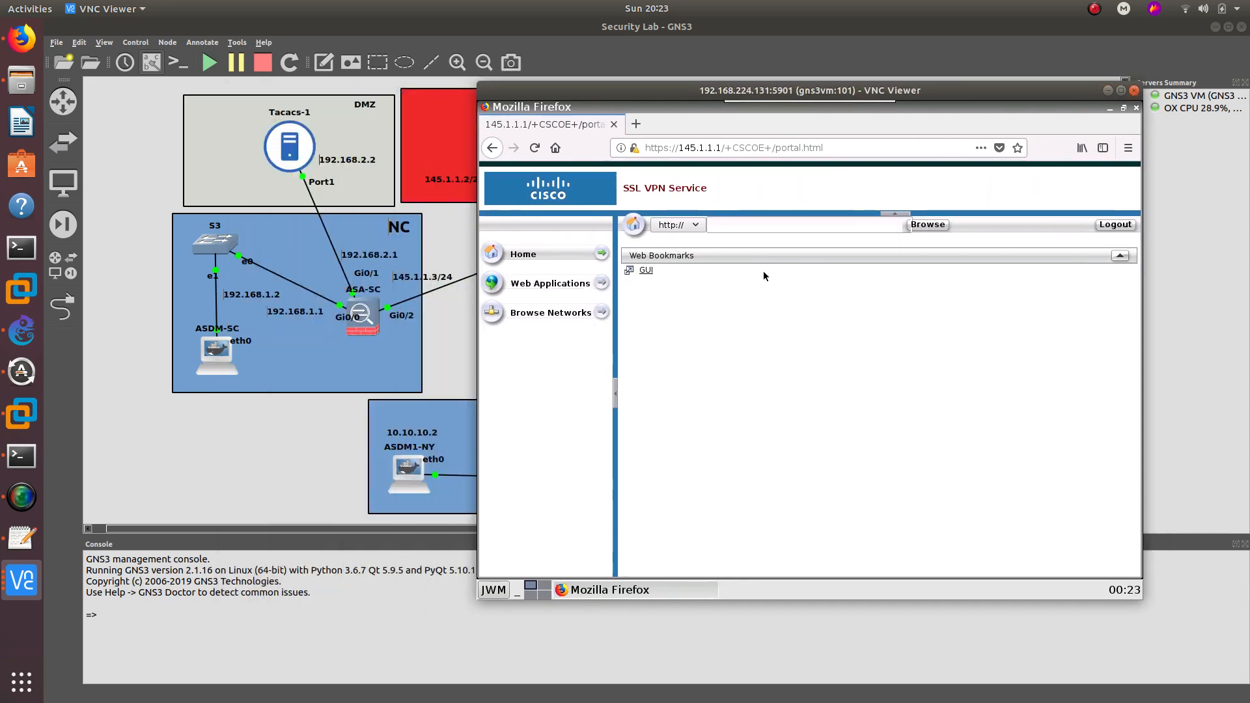
- Open the GUI bookmark and sign in to tacacsGUI with the suggested login and a password, declining to save
left_click(647, 272)
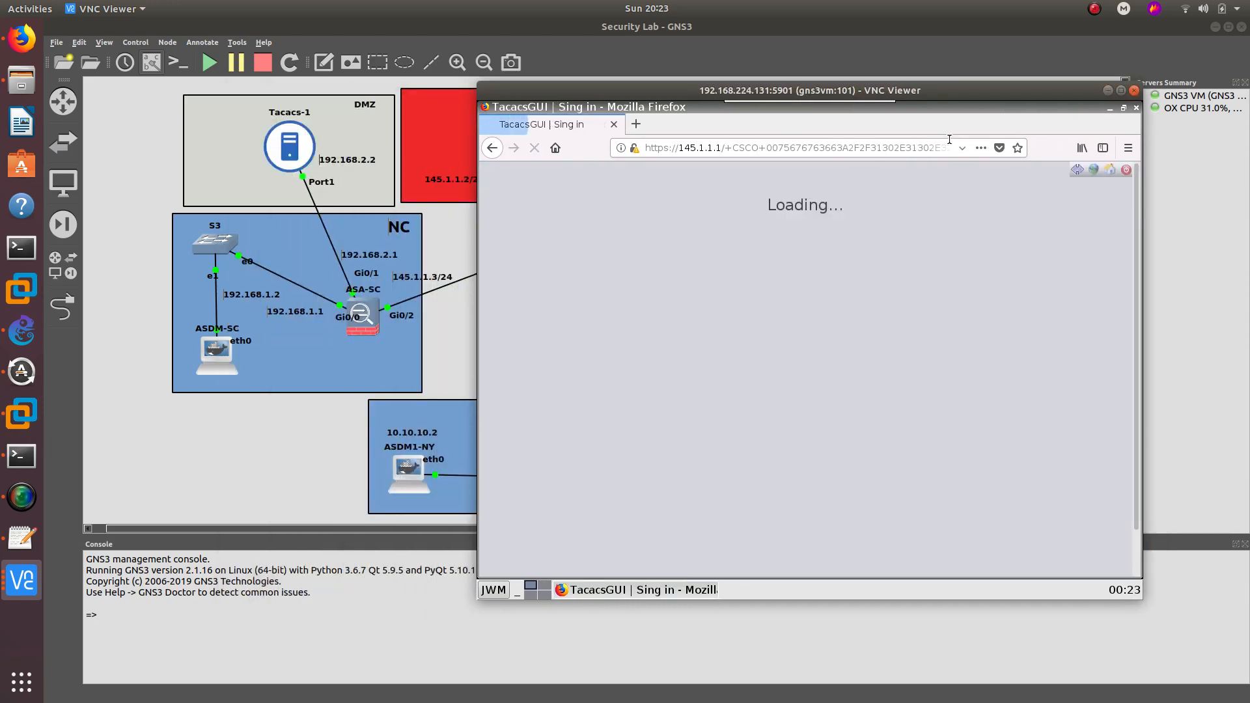
left_click_drag(804, 90, 738, 193)
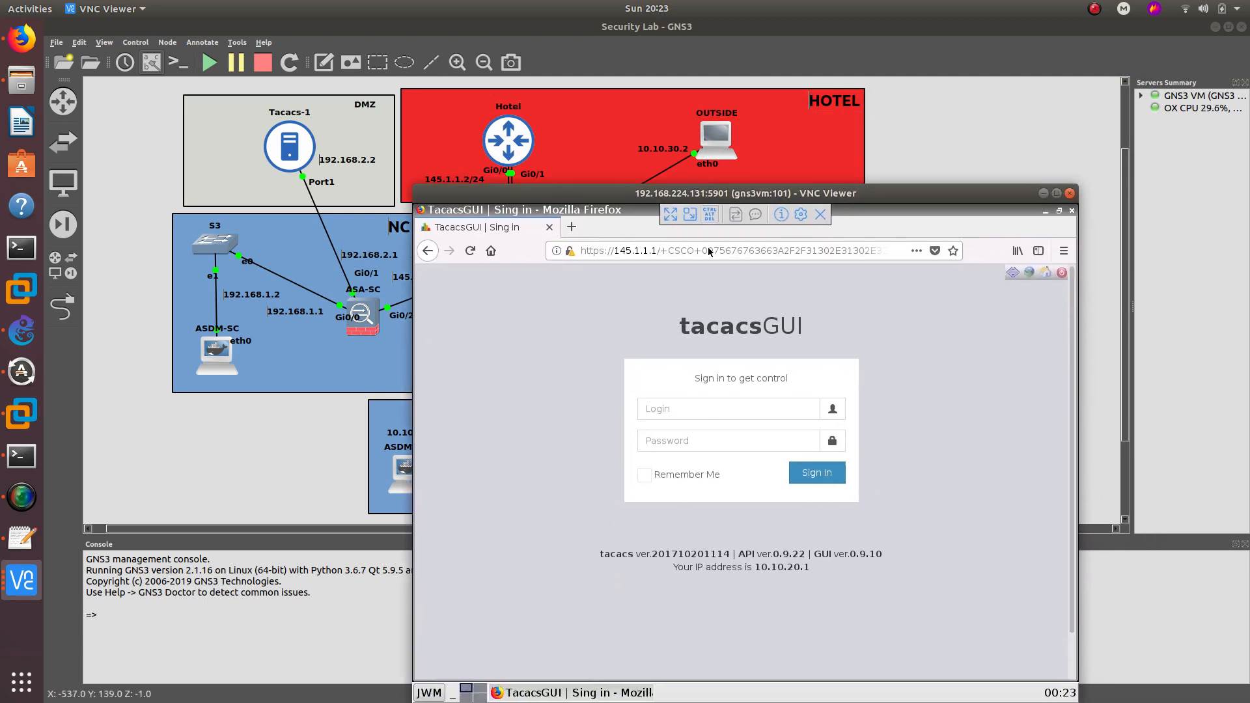
left_click(689, 410)
type("ta")
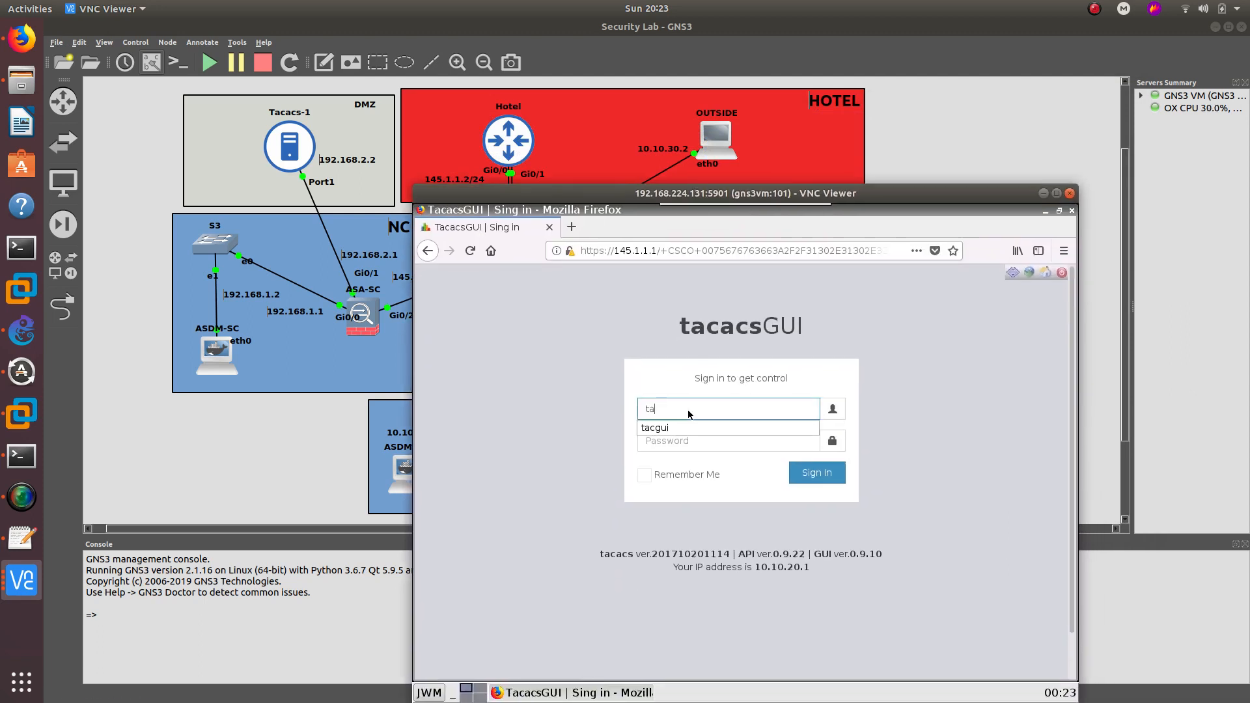
key("Down")
key("Return")
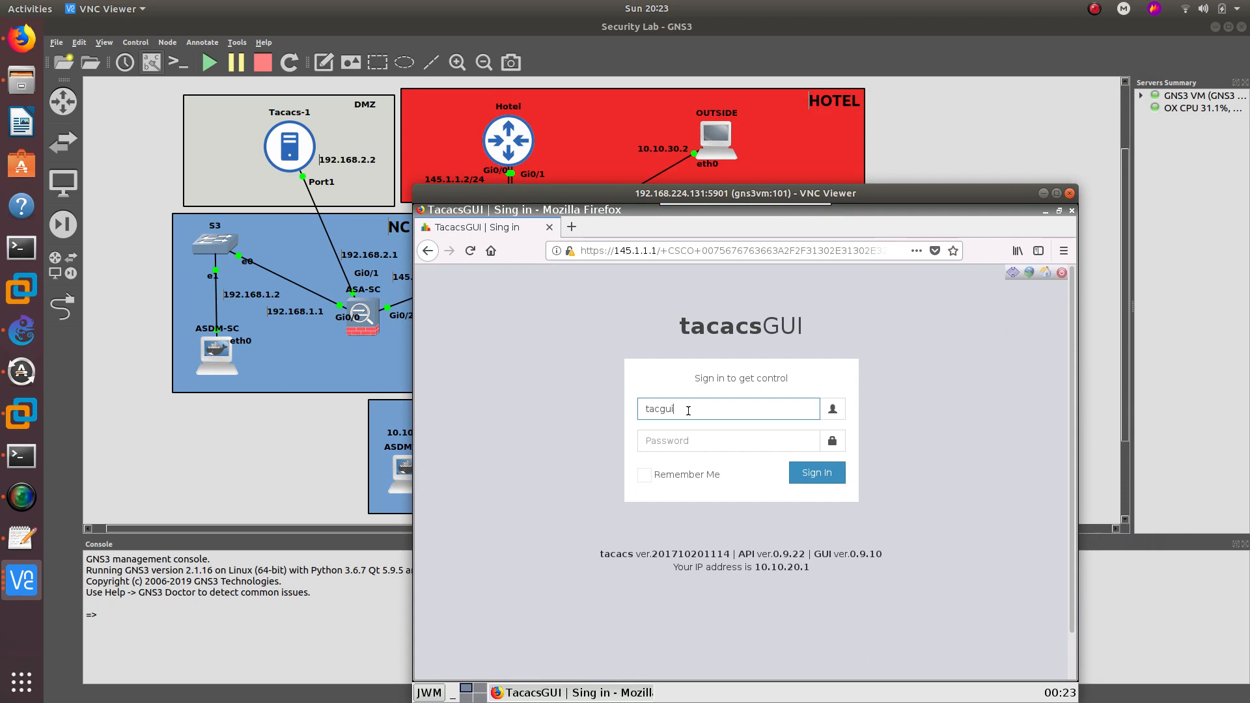
left_click(655, 448)
type("ab")
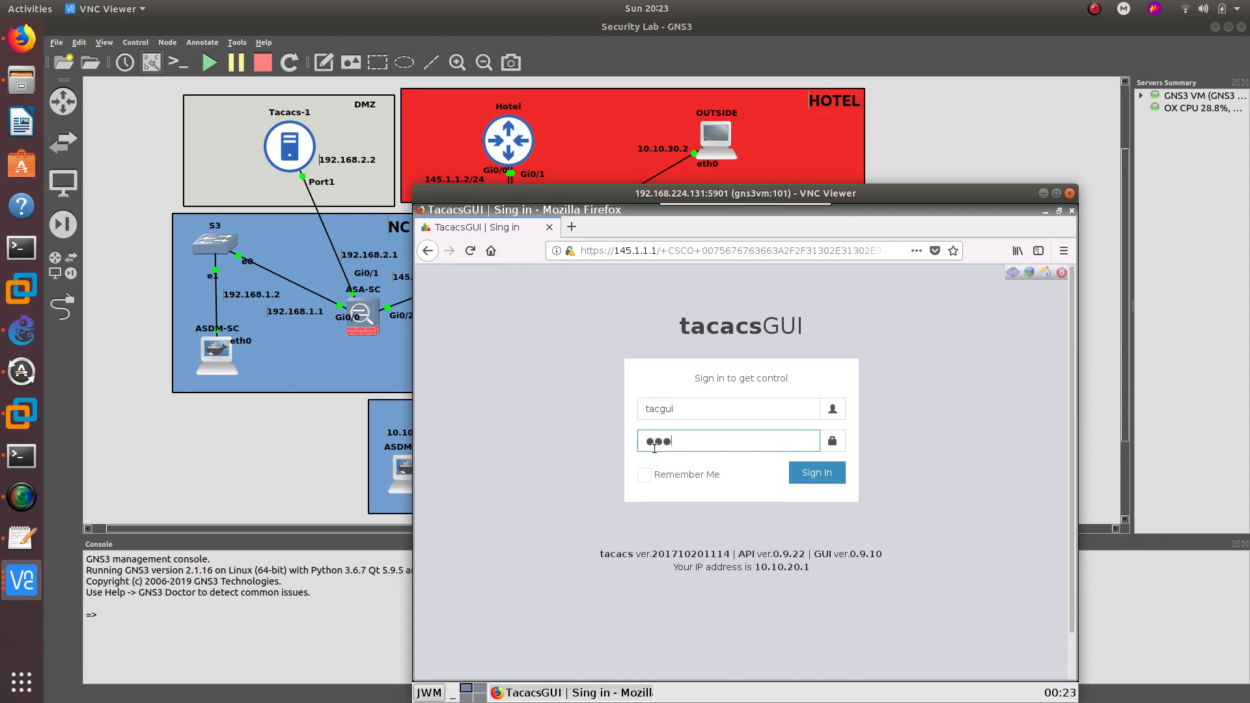
type("c123")
key("Return")
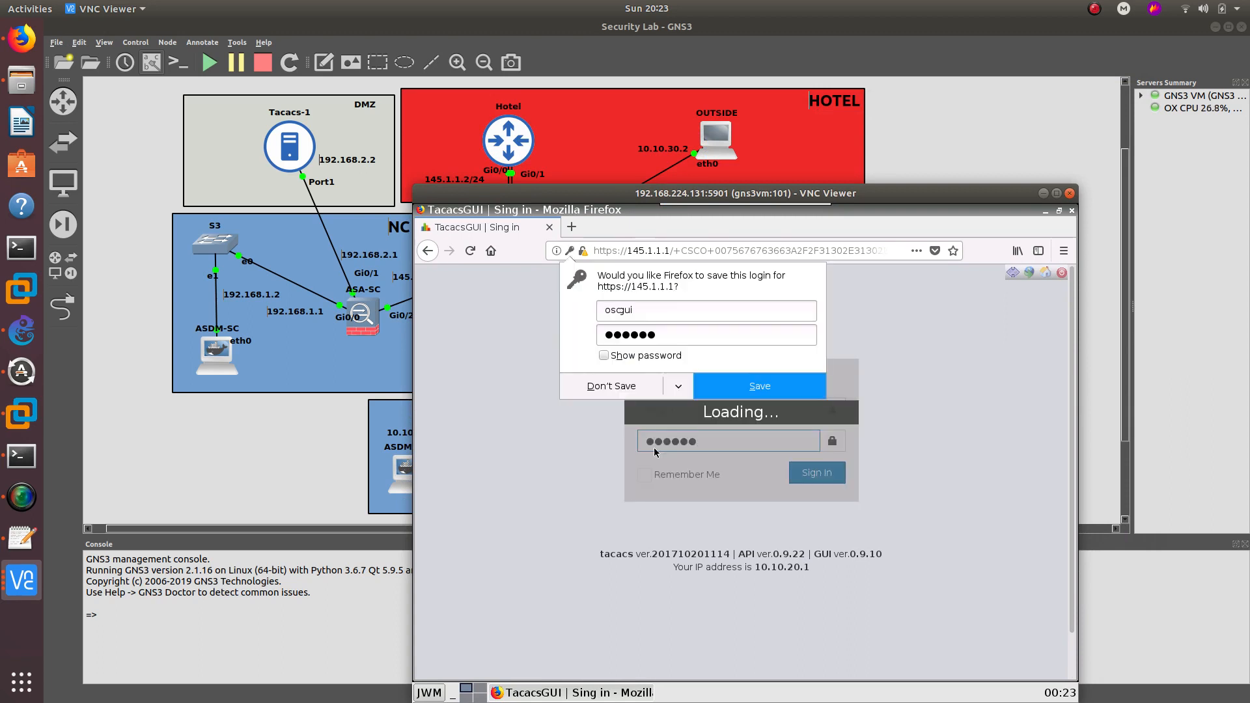
left_click(602, 393)
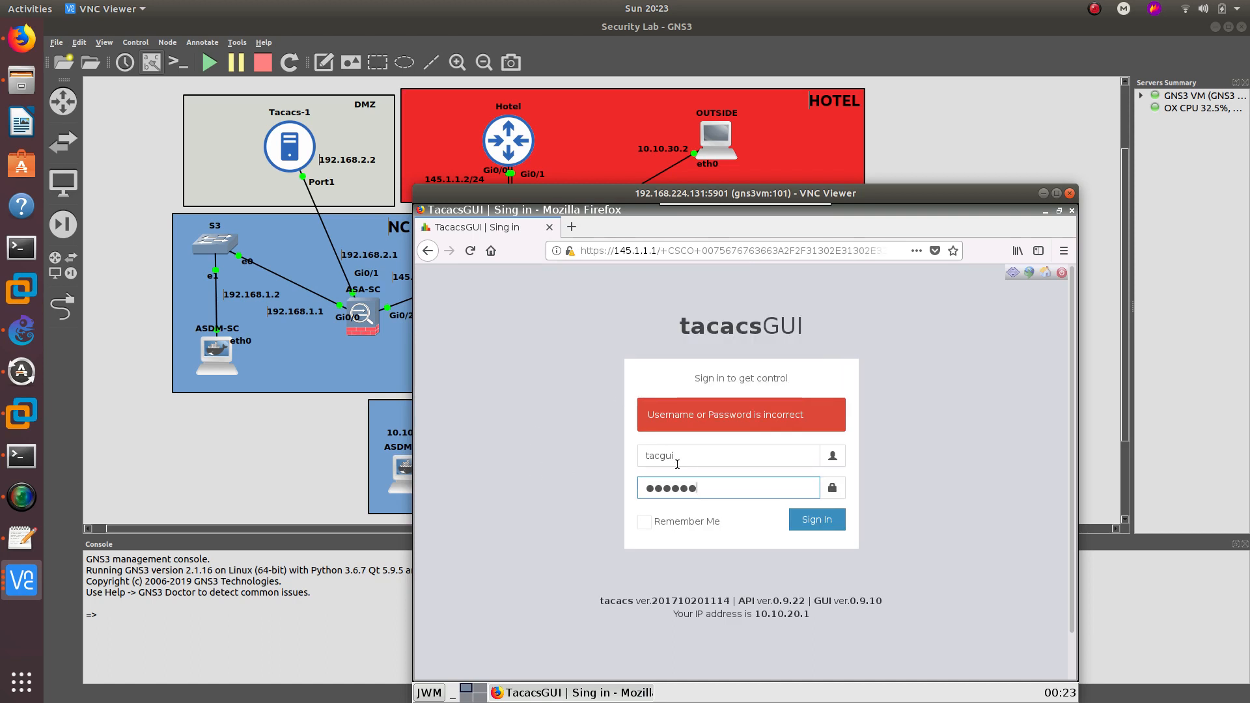
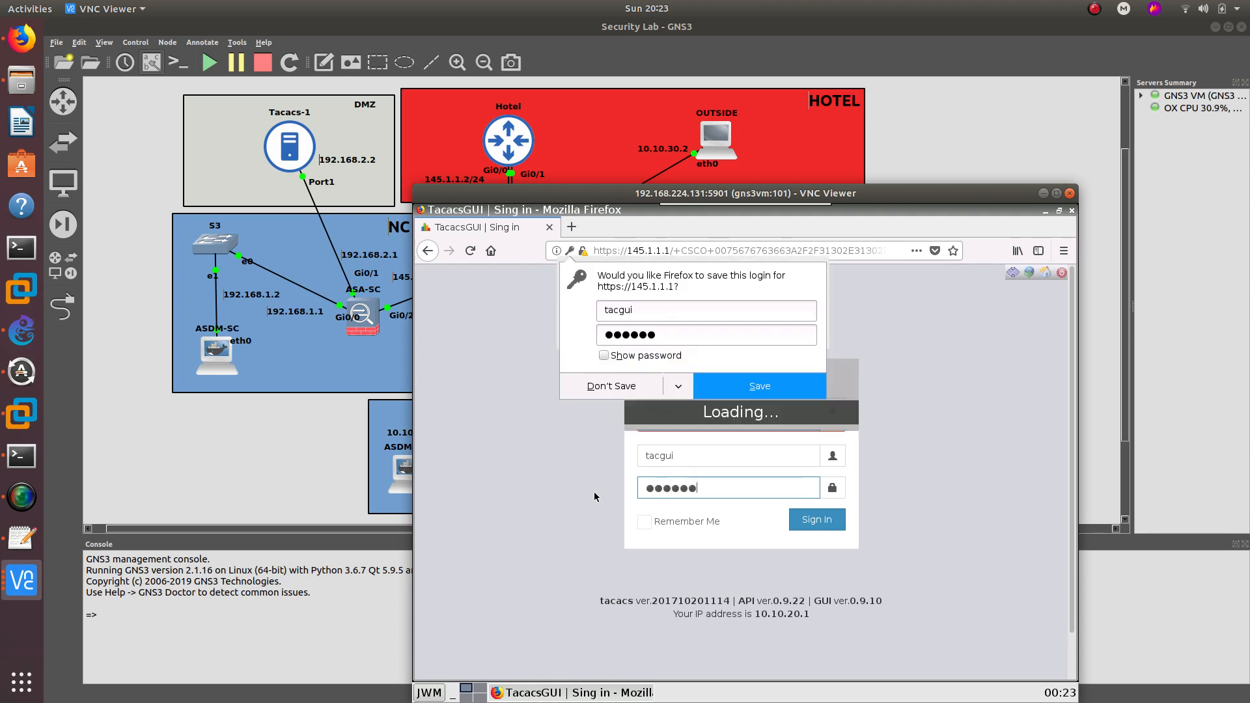
- Decline saving the tacacsGUI login and confirm the Dashboard tab loaded through the portal
left_click(596, 388)
left_click_drag(625, 199, 680, 199)
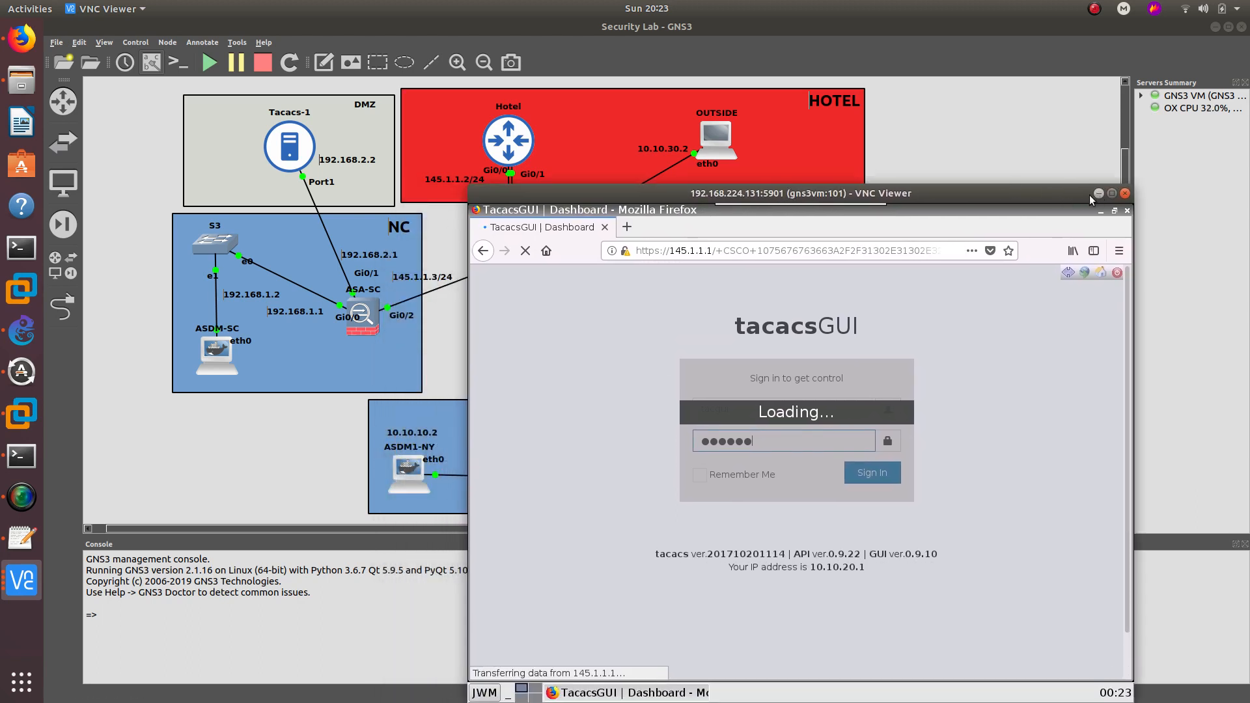
left_click(622, 228)
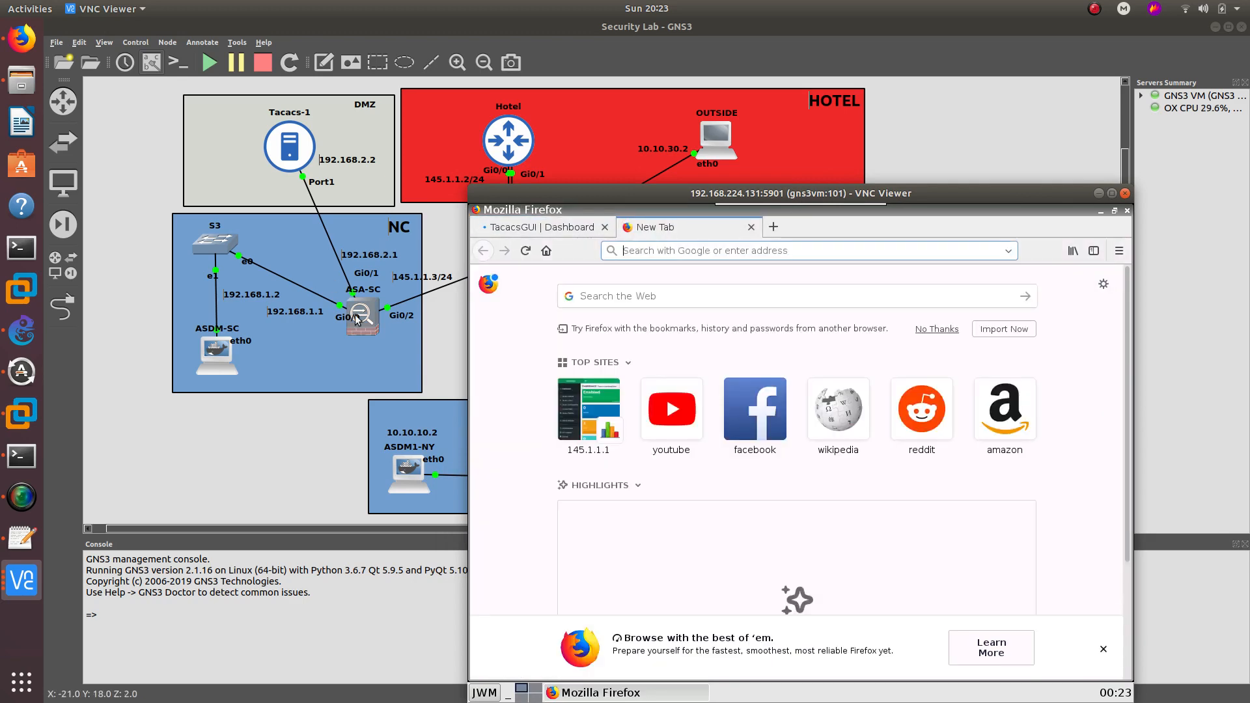
left_click_drag(579, 195, 624, 195)
left_click(629, 226)
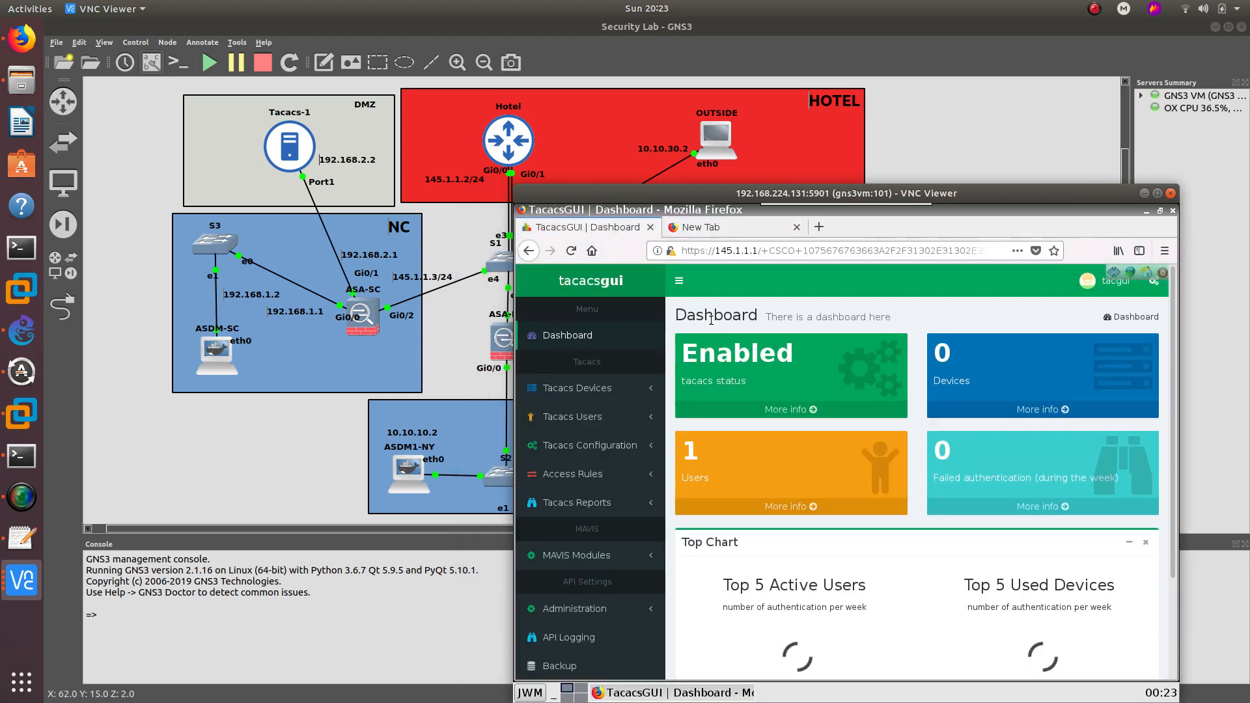
left_click_drag(762, 199, 756, 225)
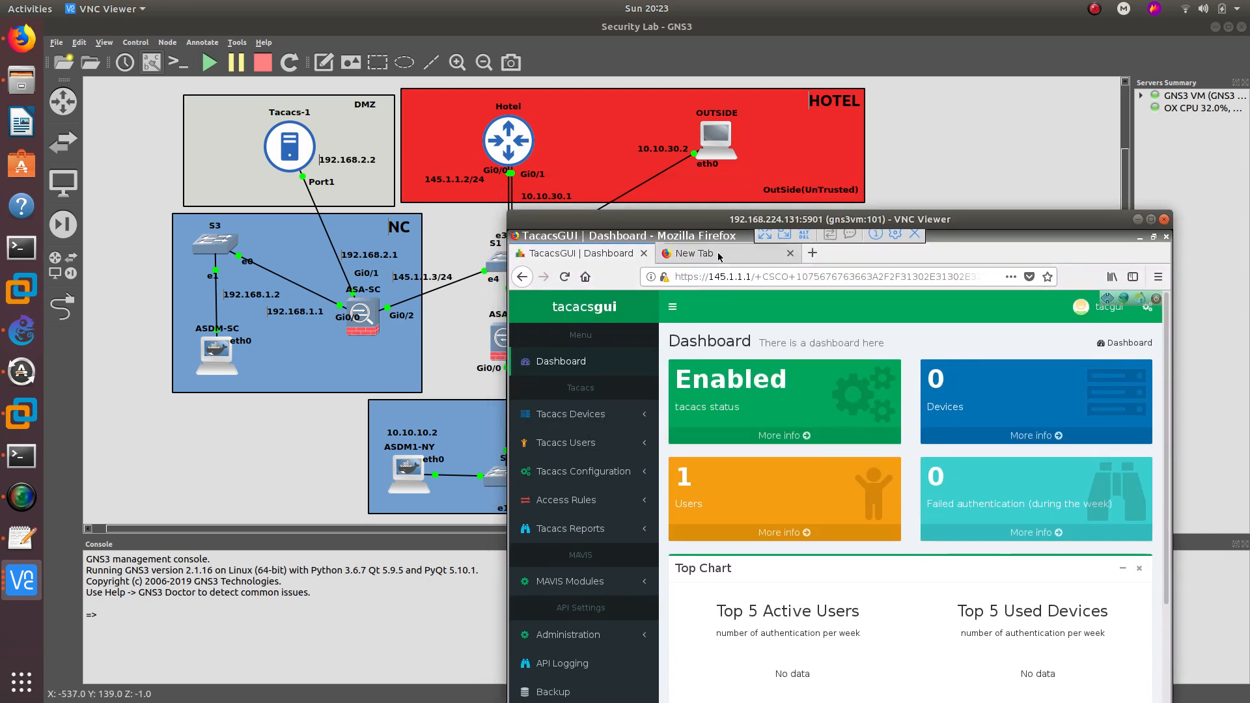
- Leave Firefox on the empty new tab and clear the NC label text in GNS3
left_click(716, 254)
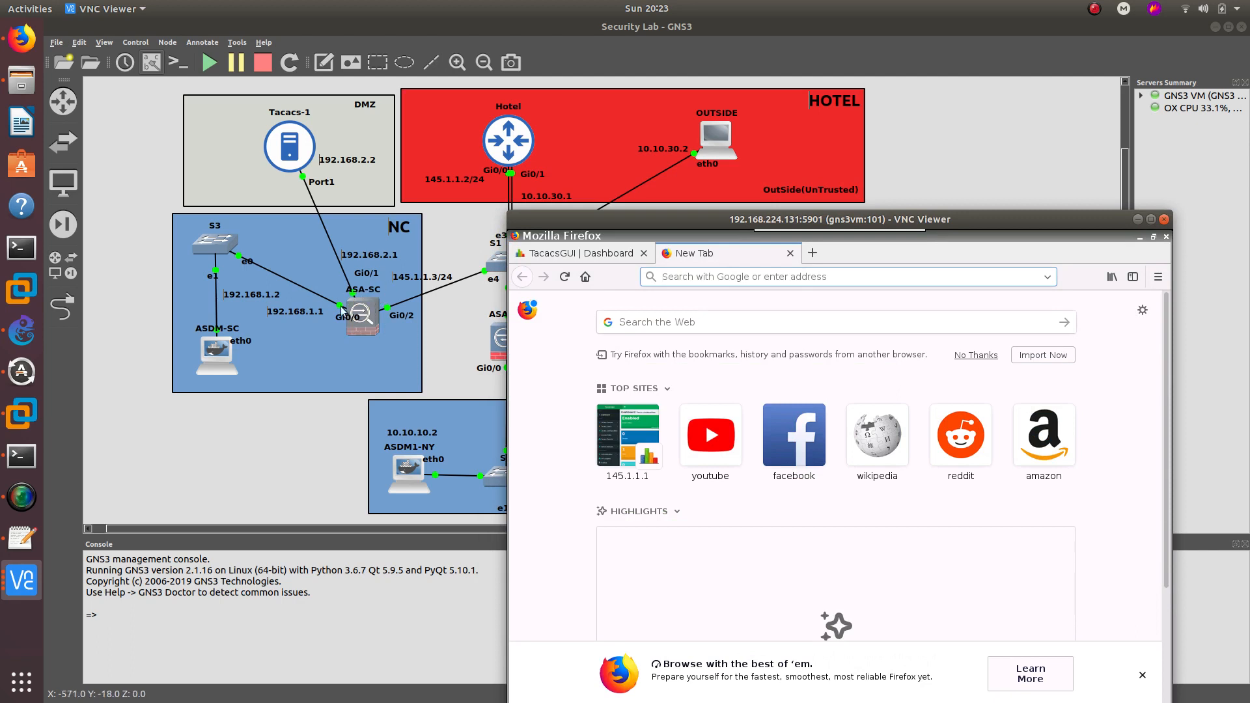
left_click(399, 231)
key("Return")
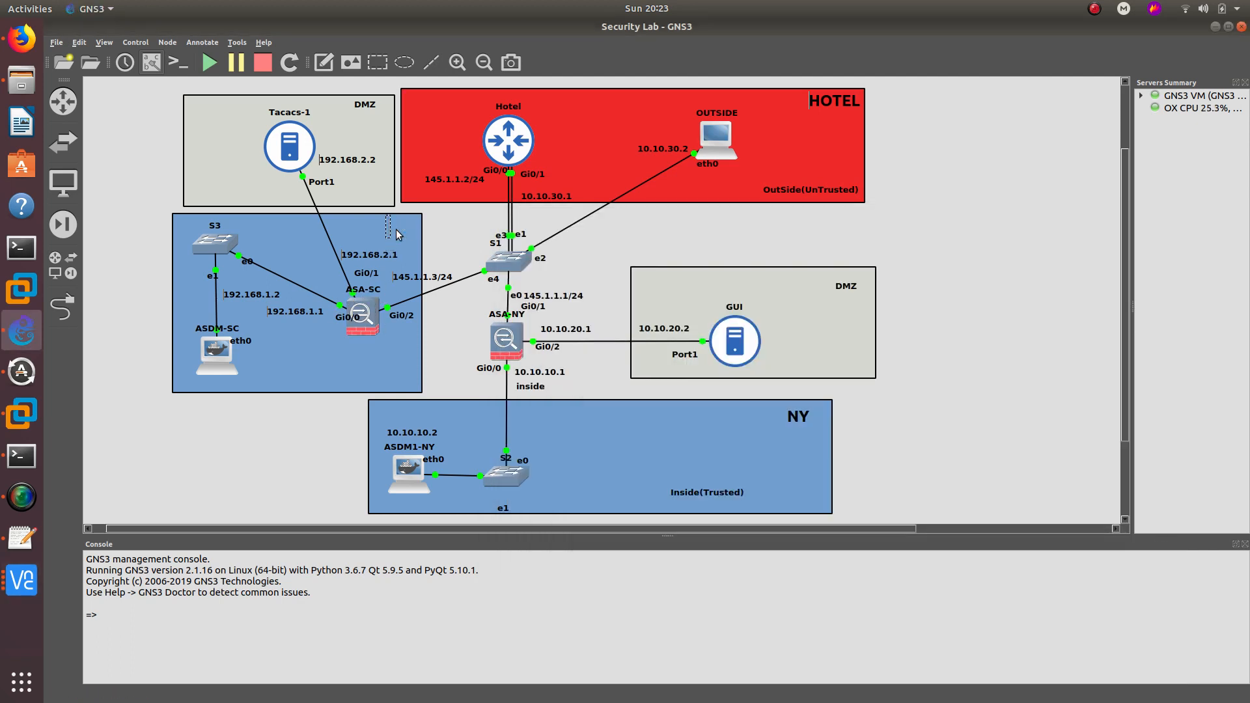
- Rename the GNS3 area label to SC and bring up the ASDM session managing ASA-SC
type("SC")
left_click(452, 240)
left_click(17, 579)
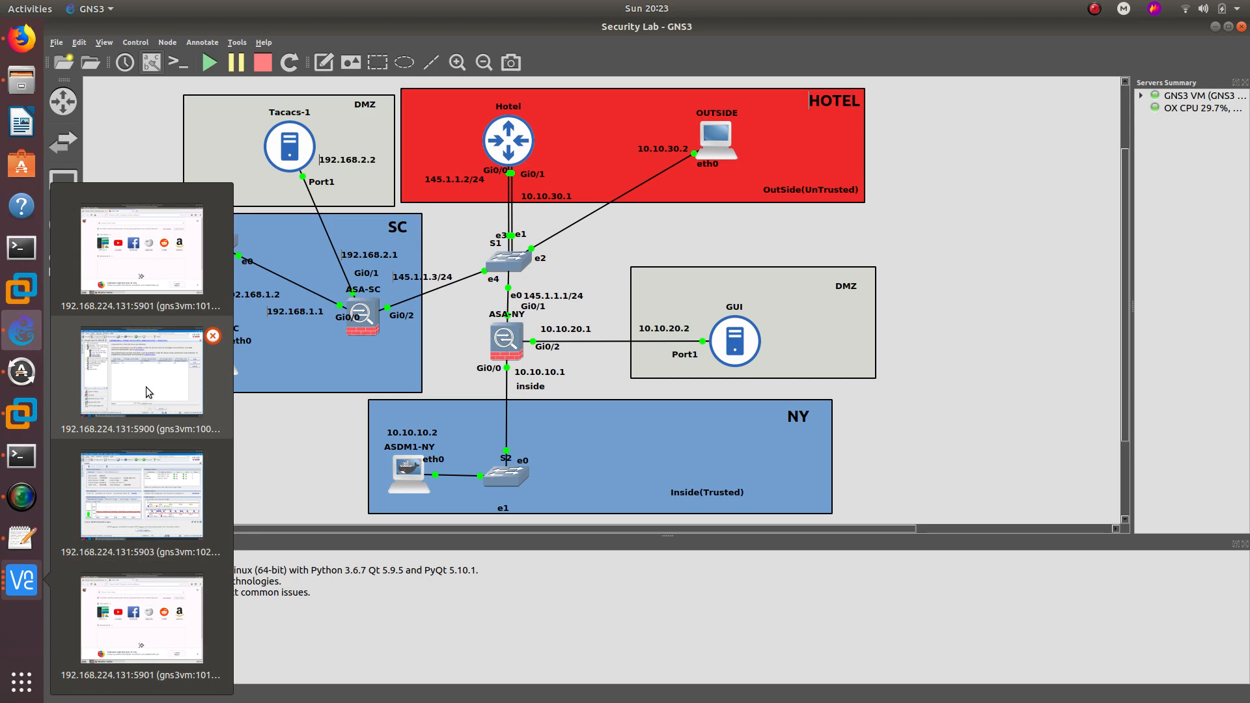
left_click(154, 471)
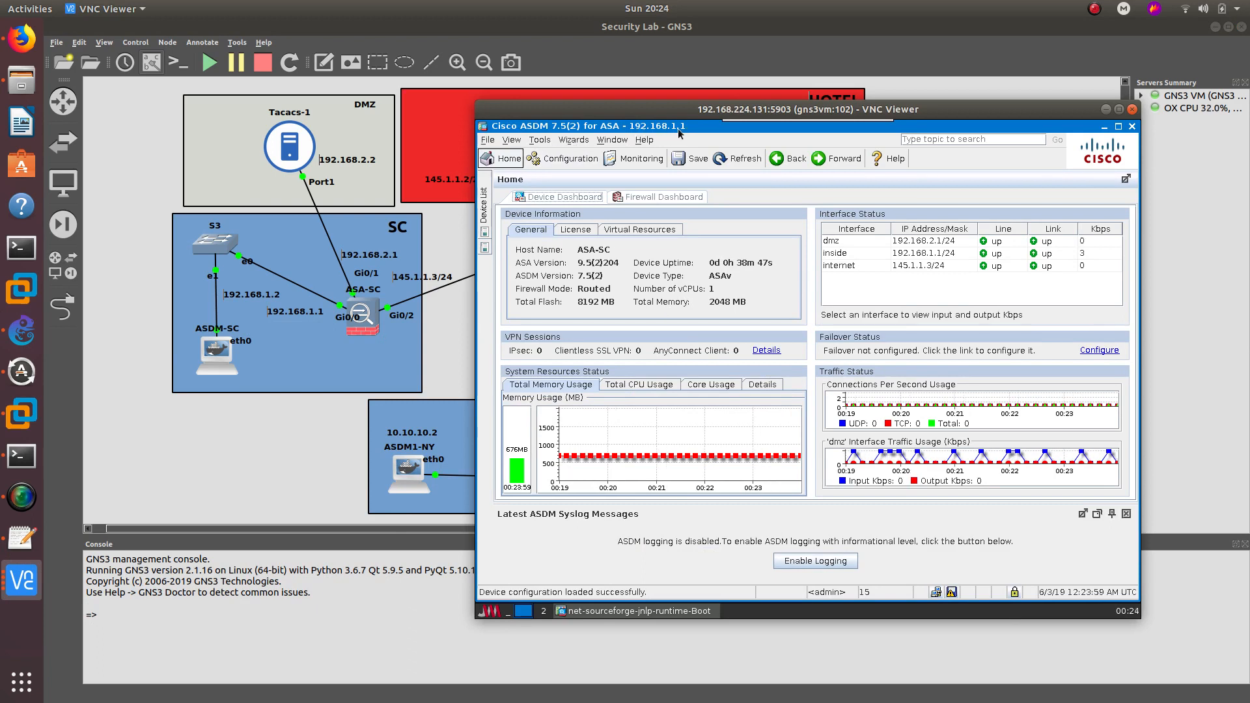
- Launch the Clientless SSL VPN Wizard from the VPN Wizards menu and pass its introduction
left_click(574, 139)
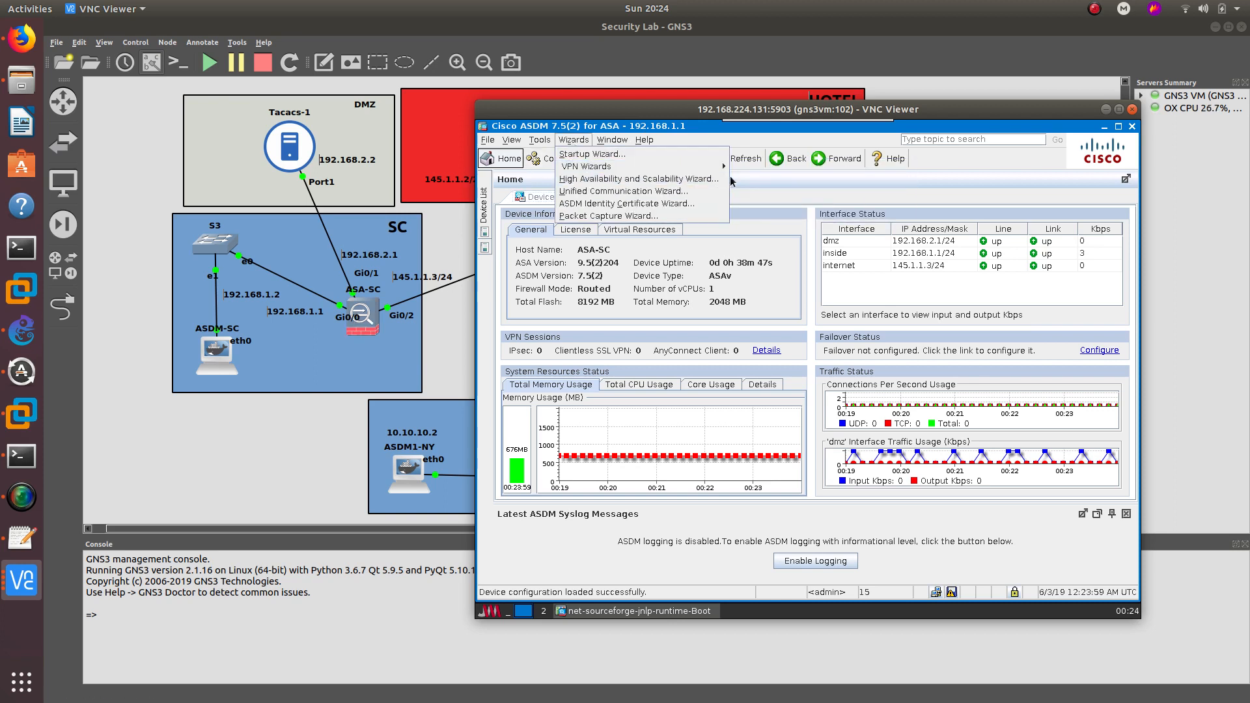
mouse_move(716, 166)
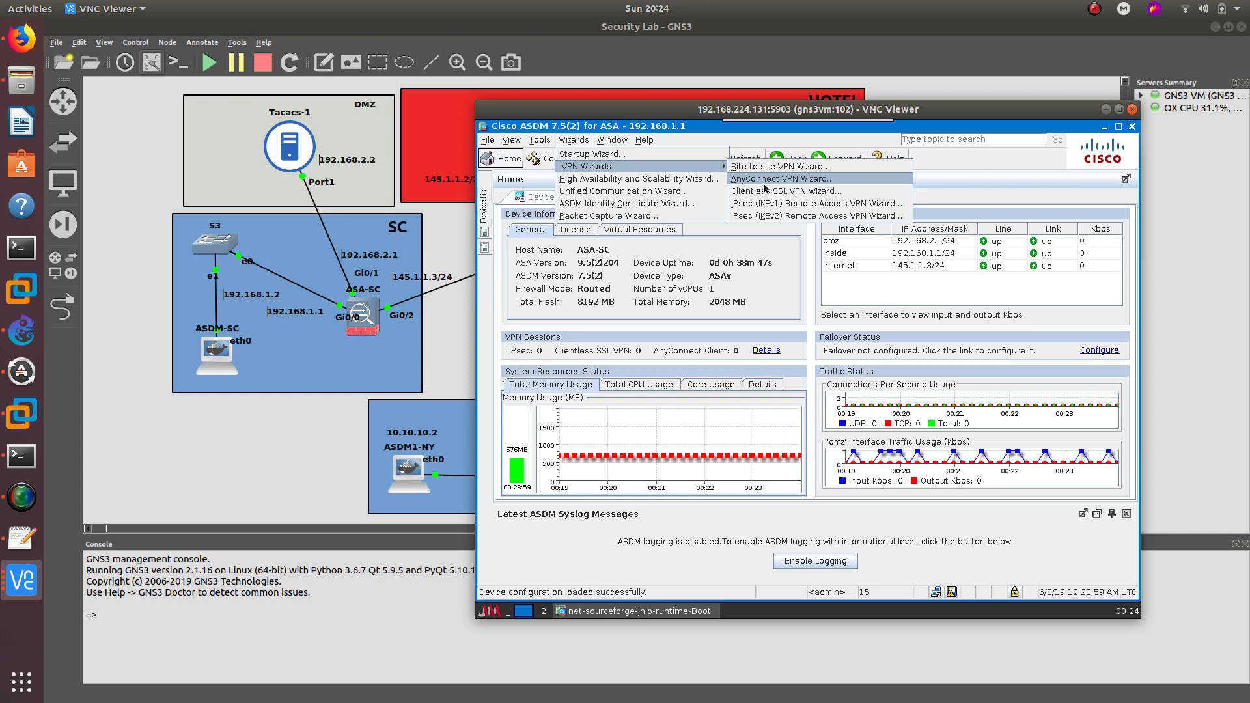
left_click(764, 189)
left_click(942, 516)
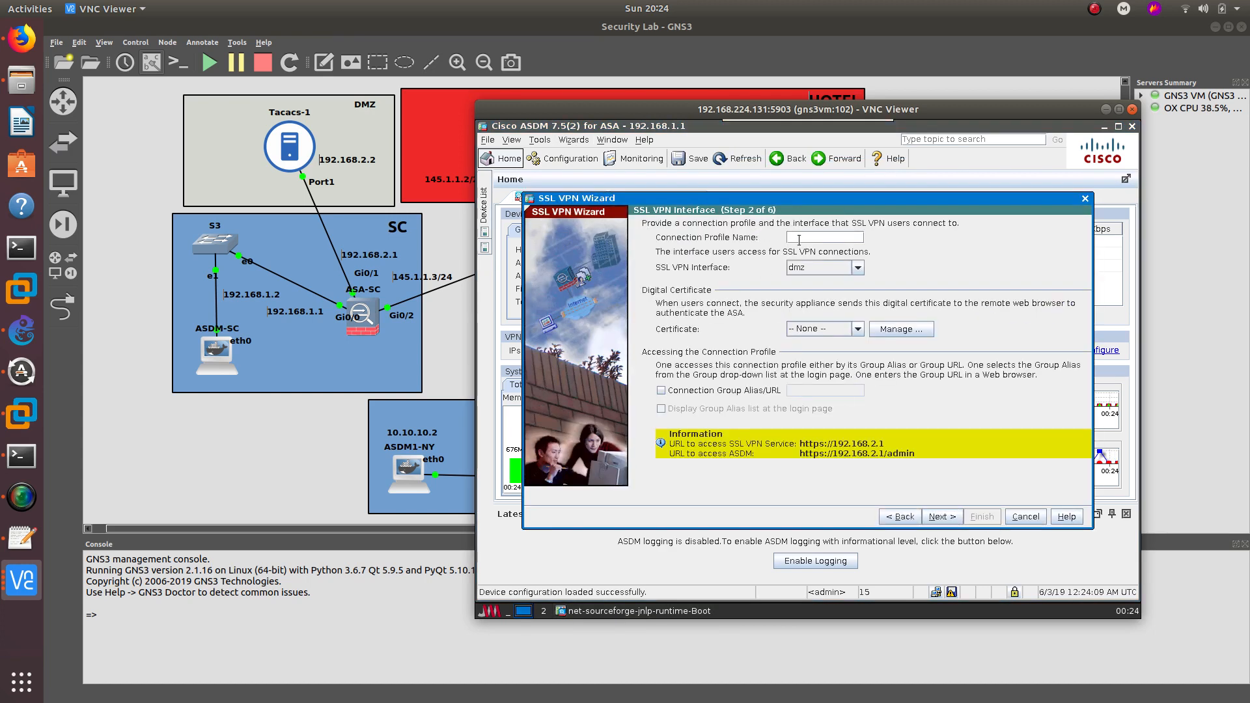
- Name the profile CLIENTLESS_SC on the internet interface and choose local database authentication
left_click(799, 238)
type("CLIENTLESS_SC")
left_click(858, 268)
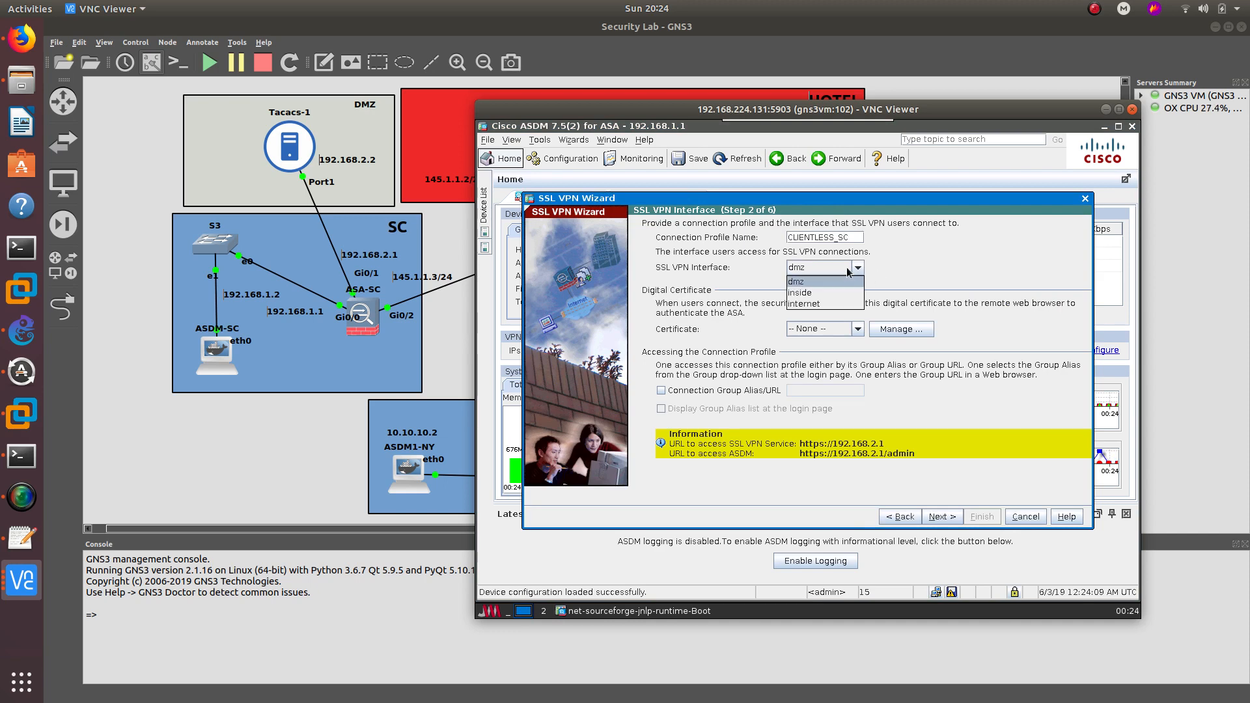
left_click(808, 304)
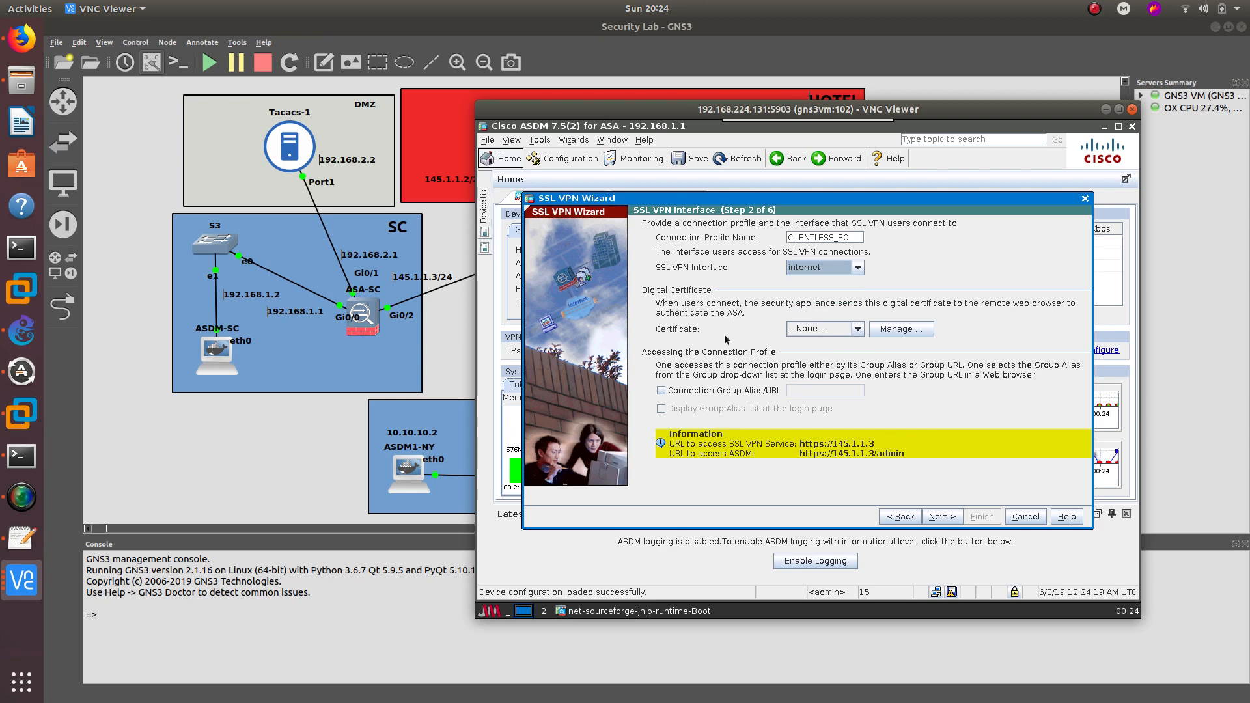
left_click(957, 516)
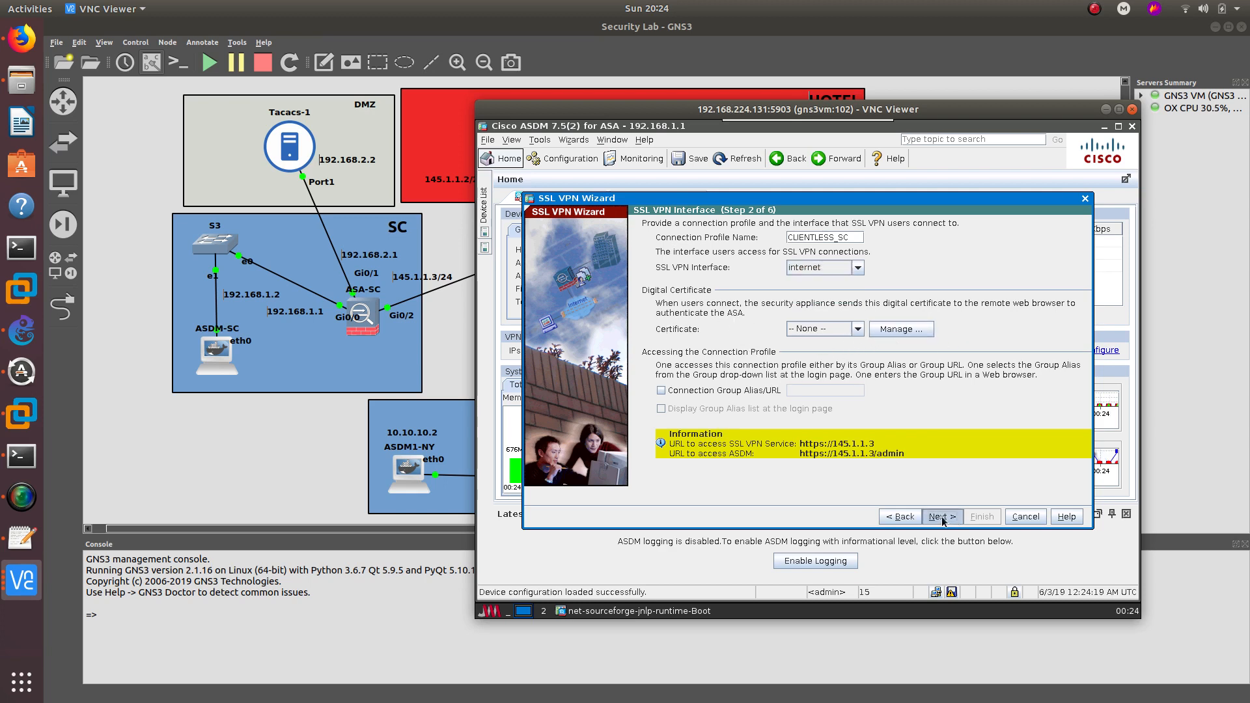
left_click(674, 290)
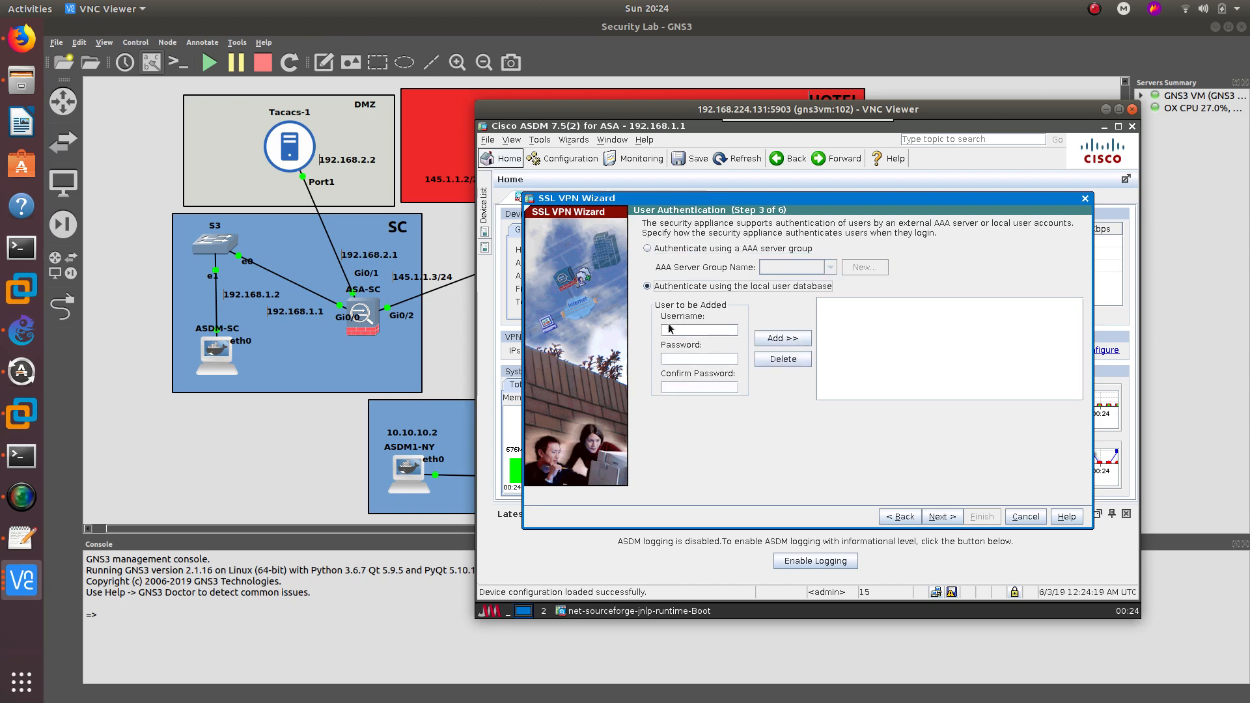
- Add a new local VPN user with a username and password
left_click(669, 330)
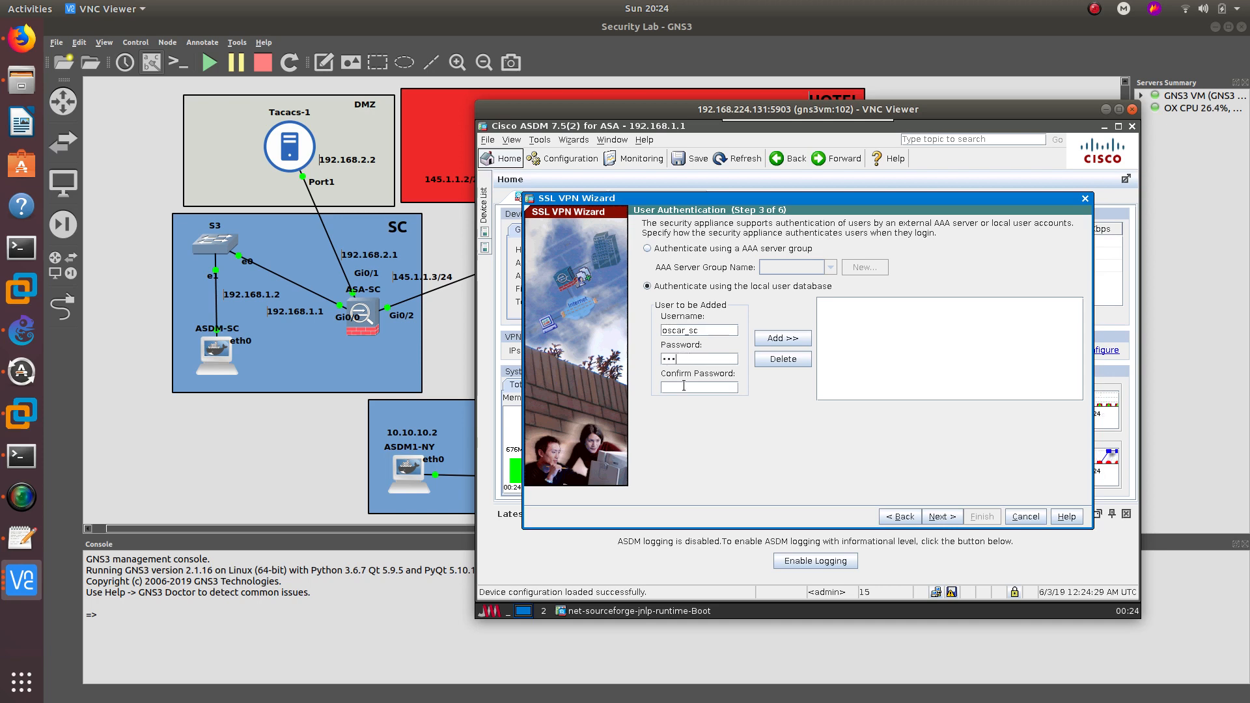
left_click(783, 338)
left_click(942, 516)
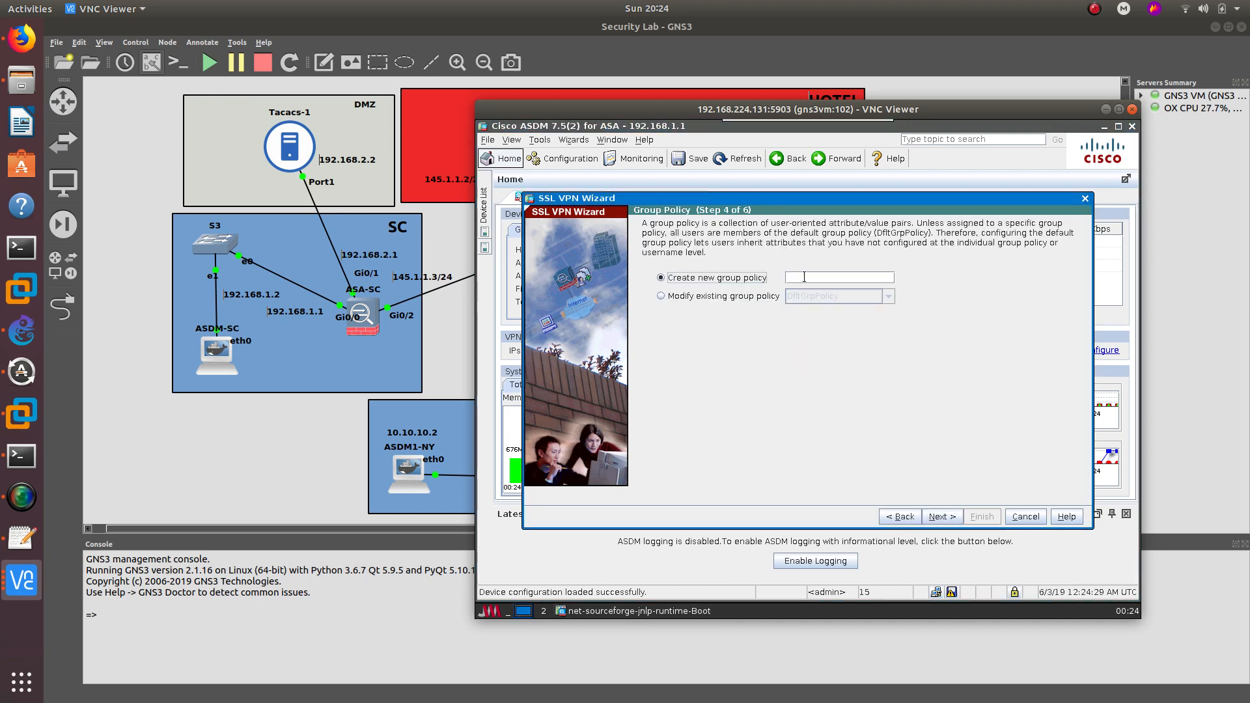
- Create the new group policy CLIENTLESS_POLICY_SC and advance to the bookmark list step
left_click(804, 278)
type("CLIENTLESS_POLICY_SC")
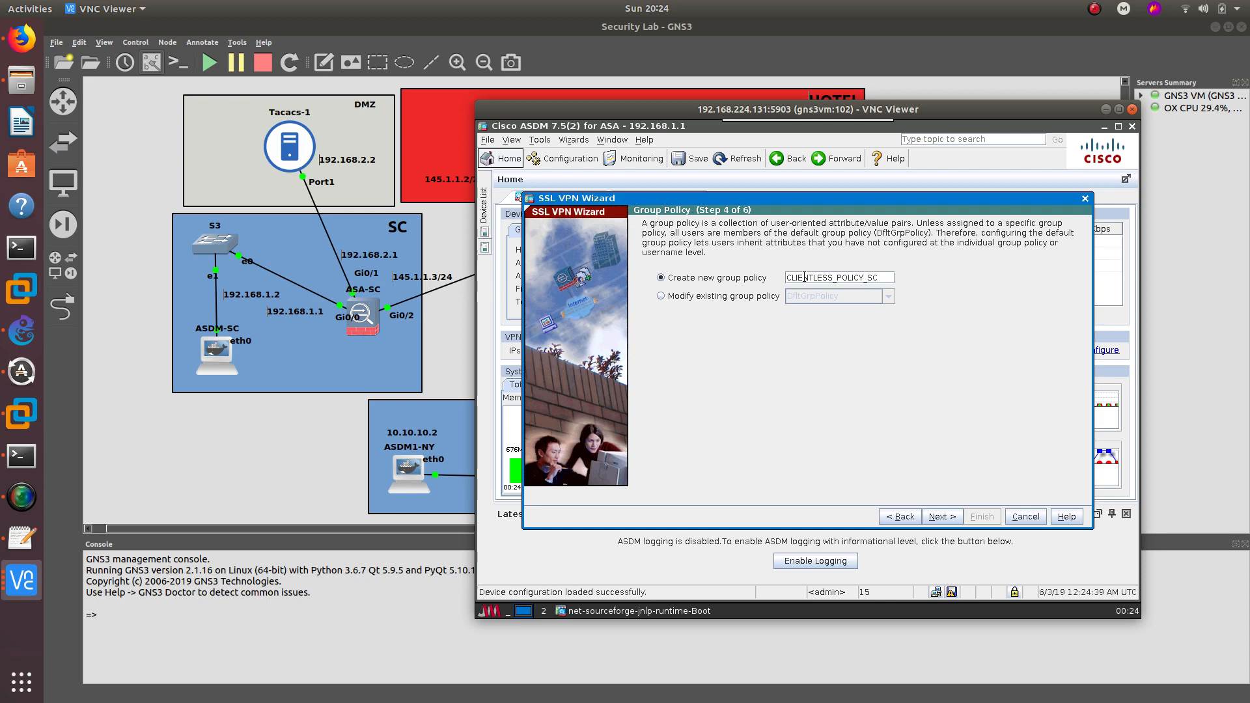
left_click(943, 516)
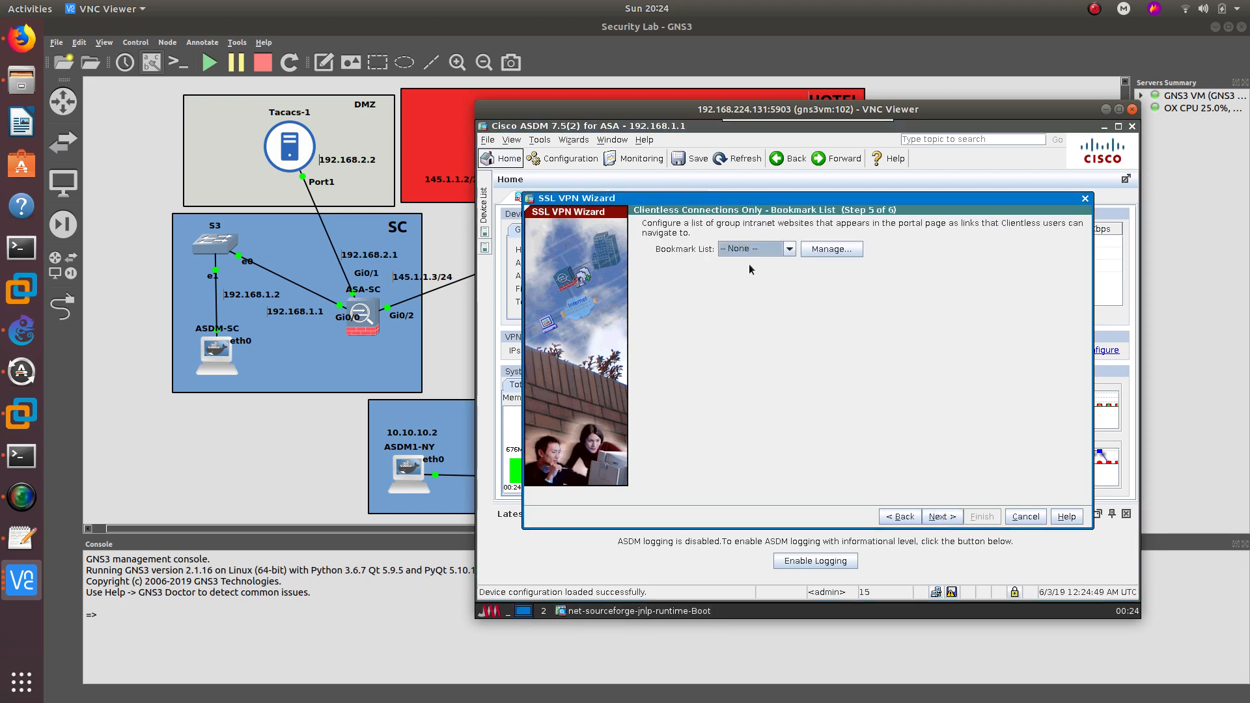
- Start a new bookmark list named BOOKMARKSSC
left_click(822, 250)
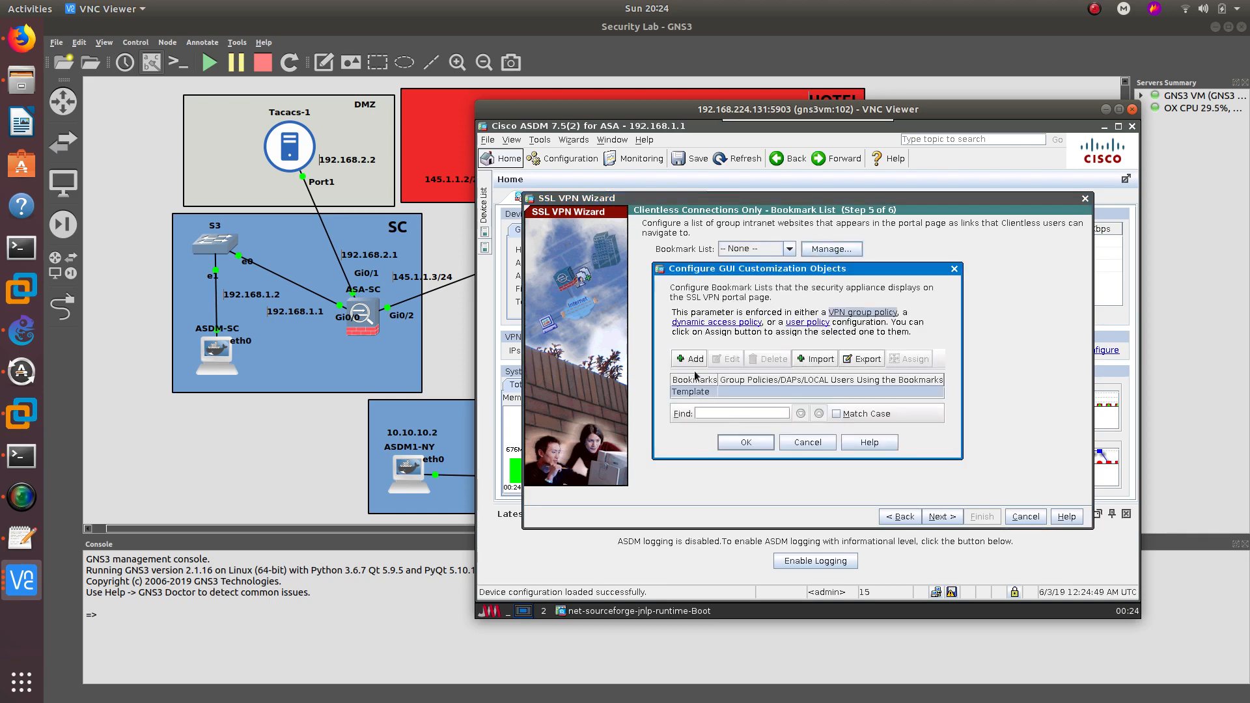
left_click(690, 359)
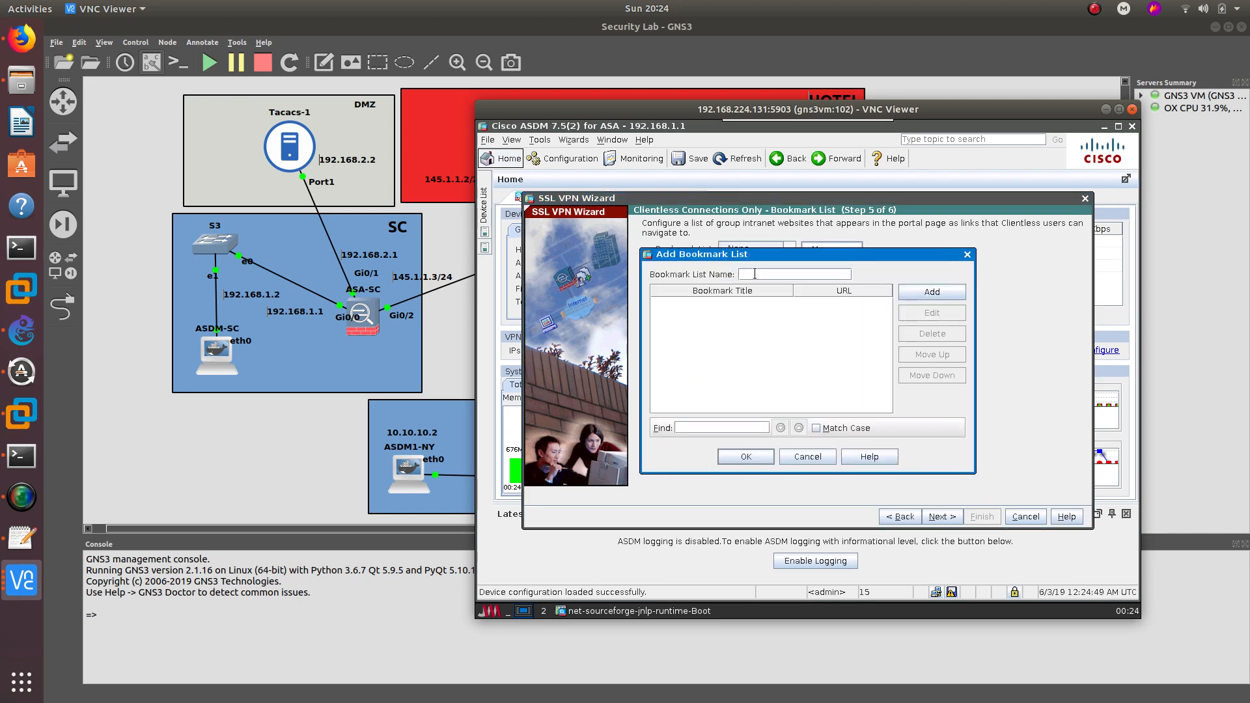
type("BOOKM")
type("ARK")
key("BackSpace")
type("RKSSC")
left_click(921, 297)
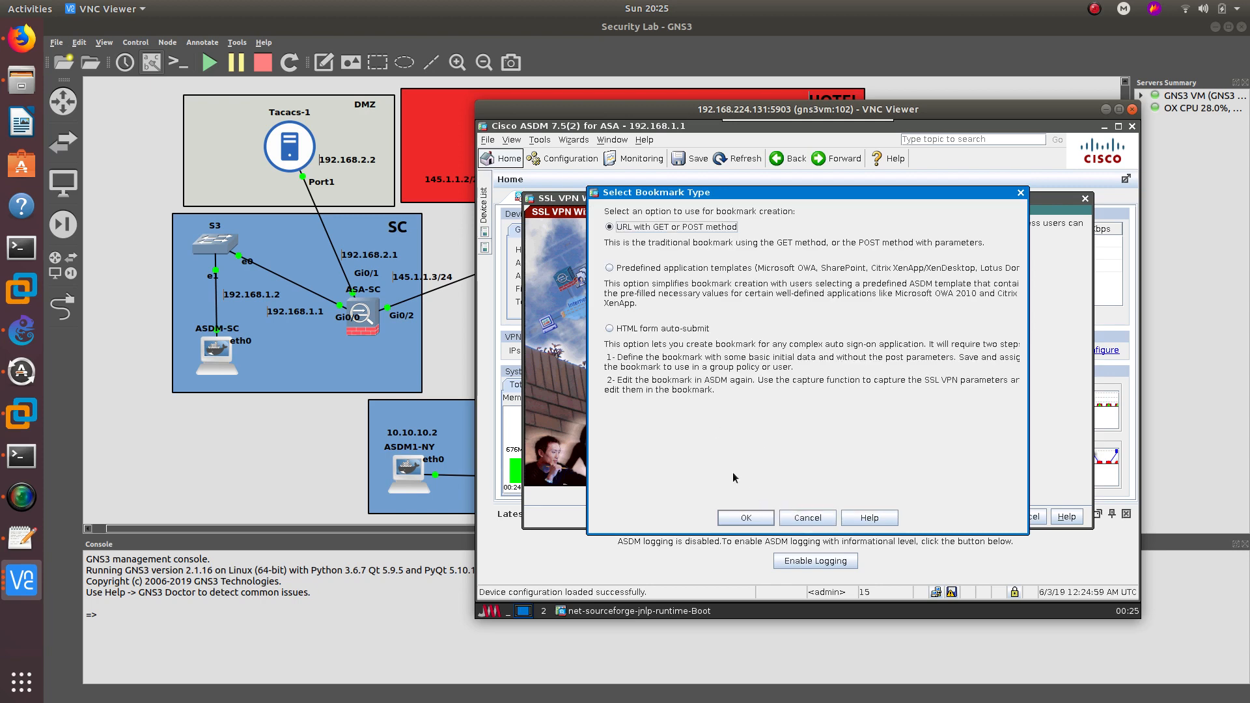
left_click(745, 518)
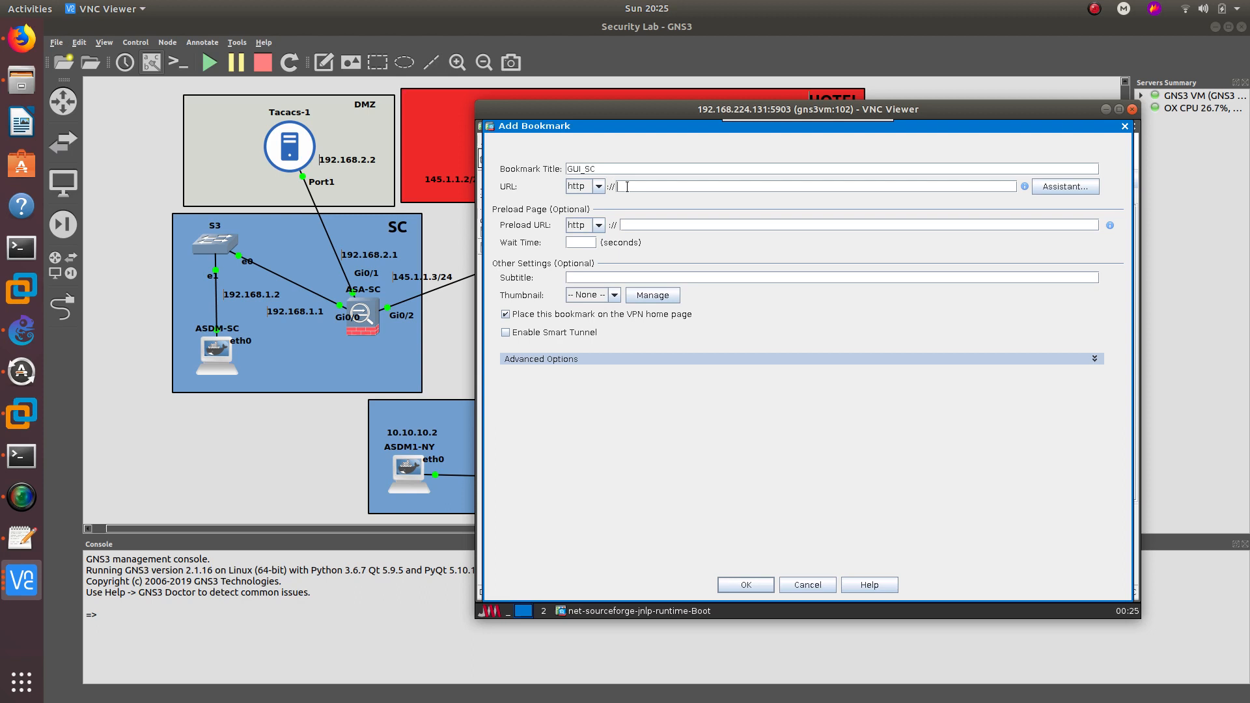
left_click(627, 187)
type("192.2.2")
left_click(747, 588)
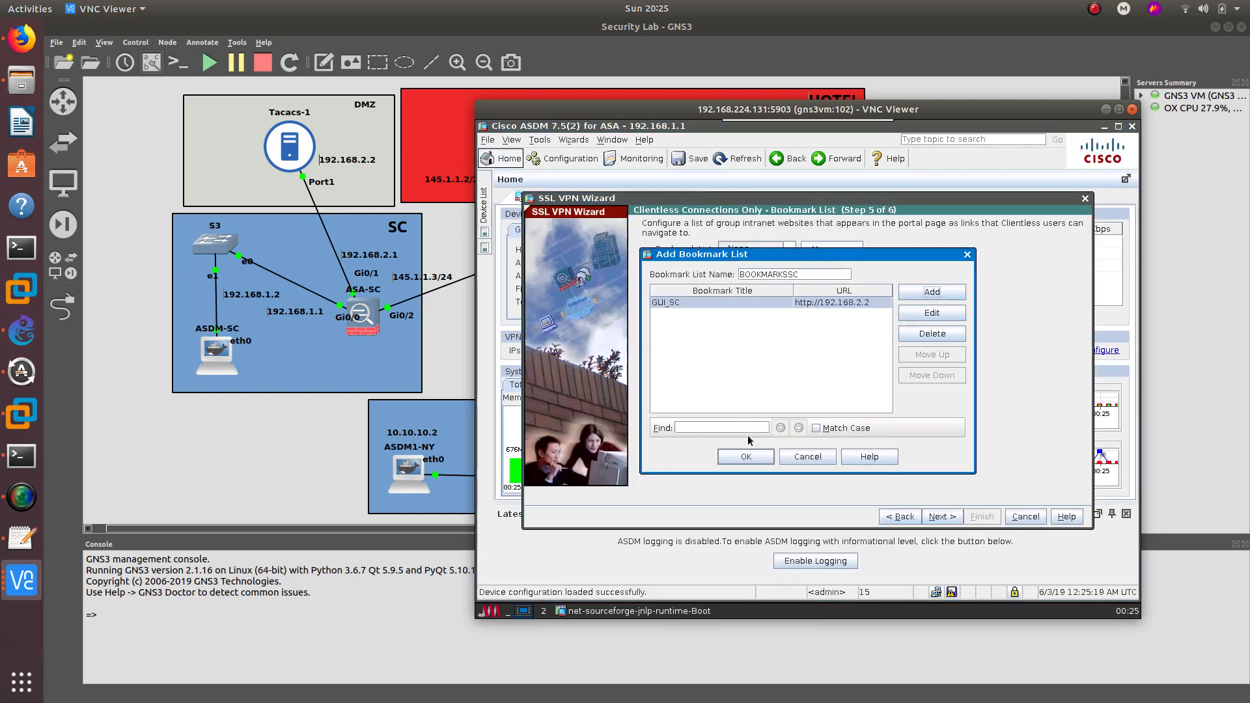
- Save the BOOKMARKSSC list, close the manager and advance to the wizard summary
left_click(750, 458)
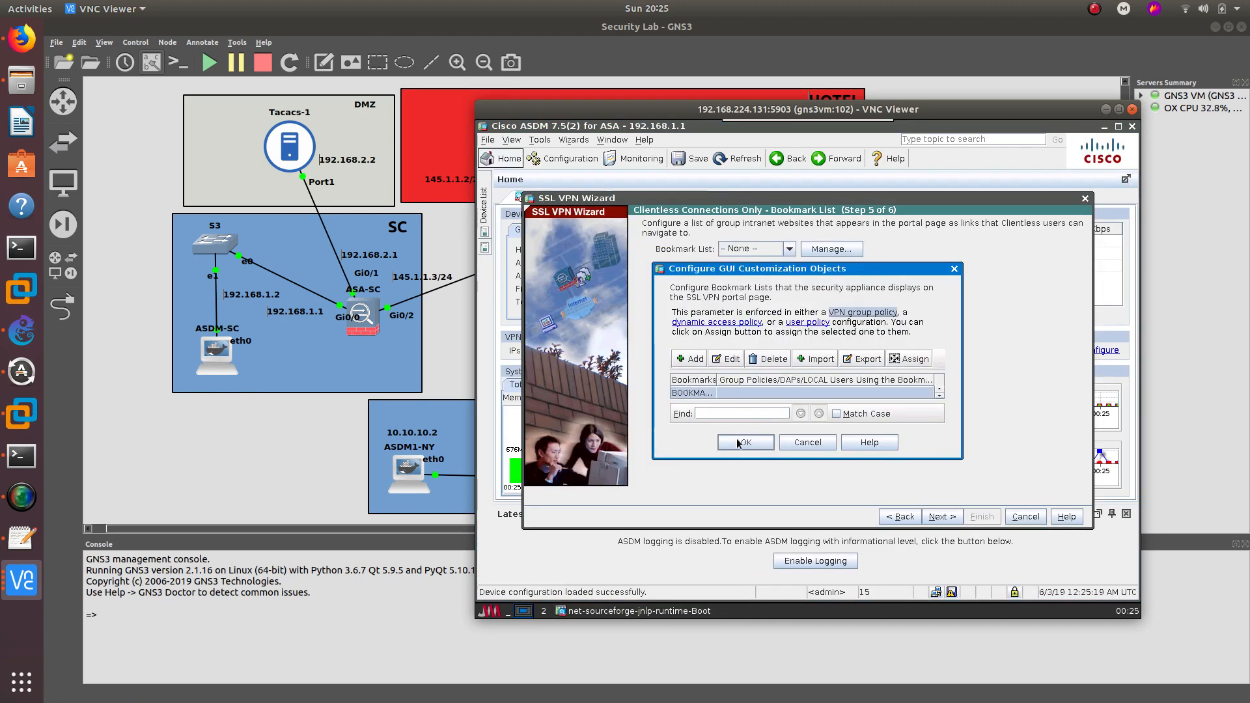
left_click(739, 444)
left_click(942, 517)
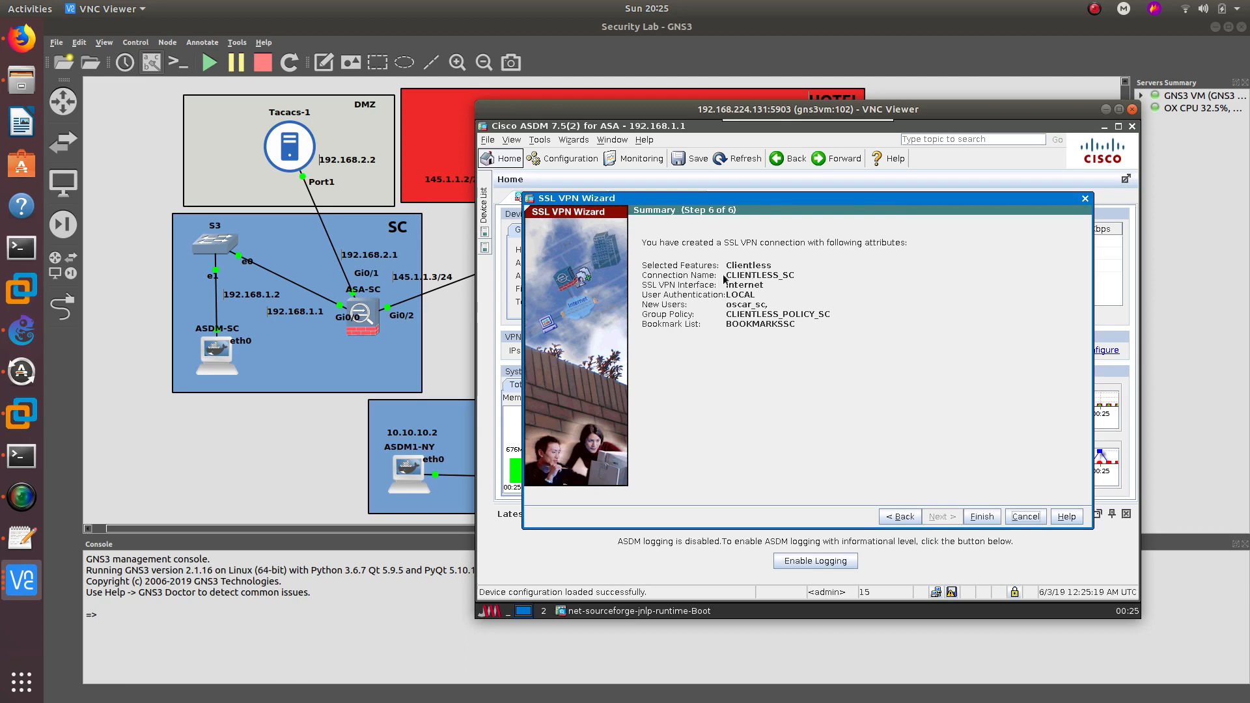
- Finish the wizard, save the running configuration to flash, and minimize the ASDM window
left_click(982, 517)
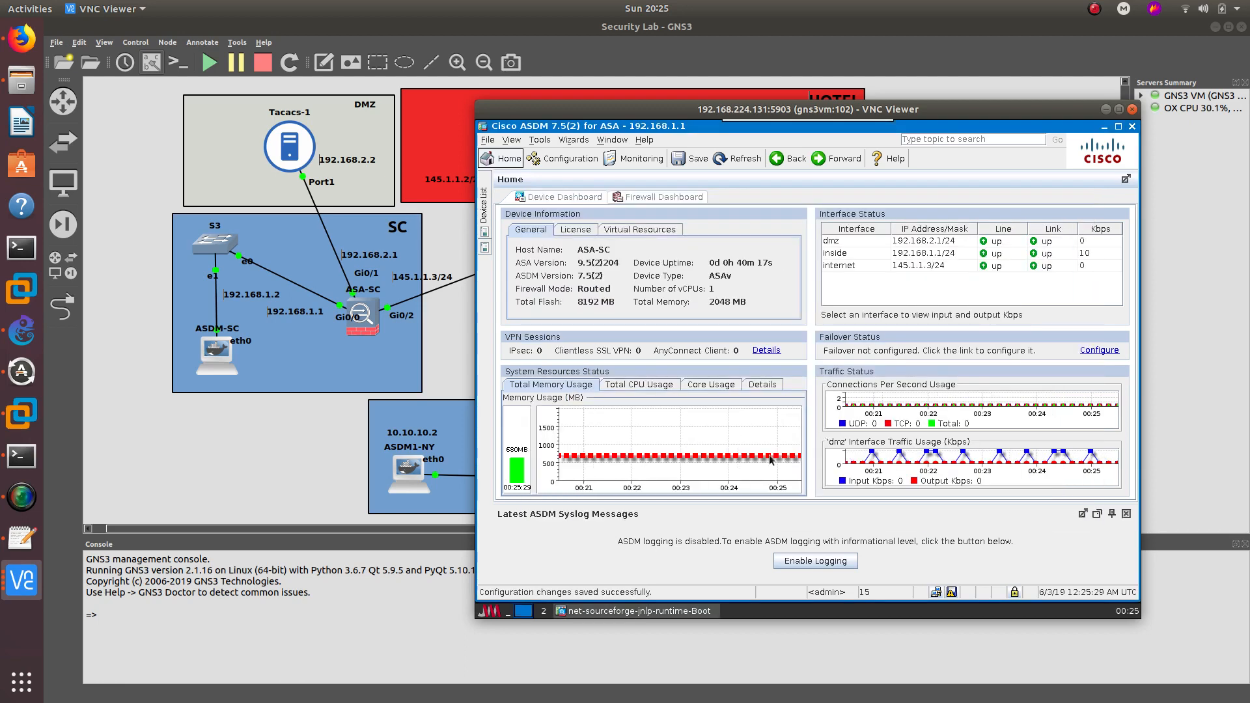
left_click(952, 591)
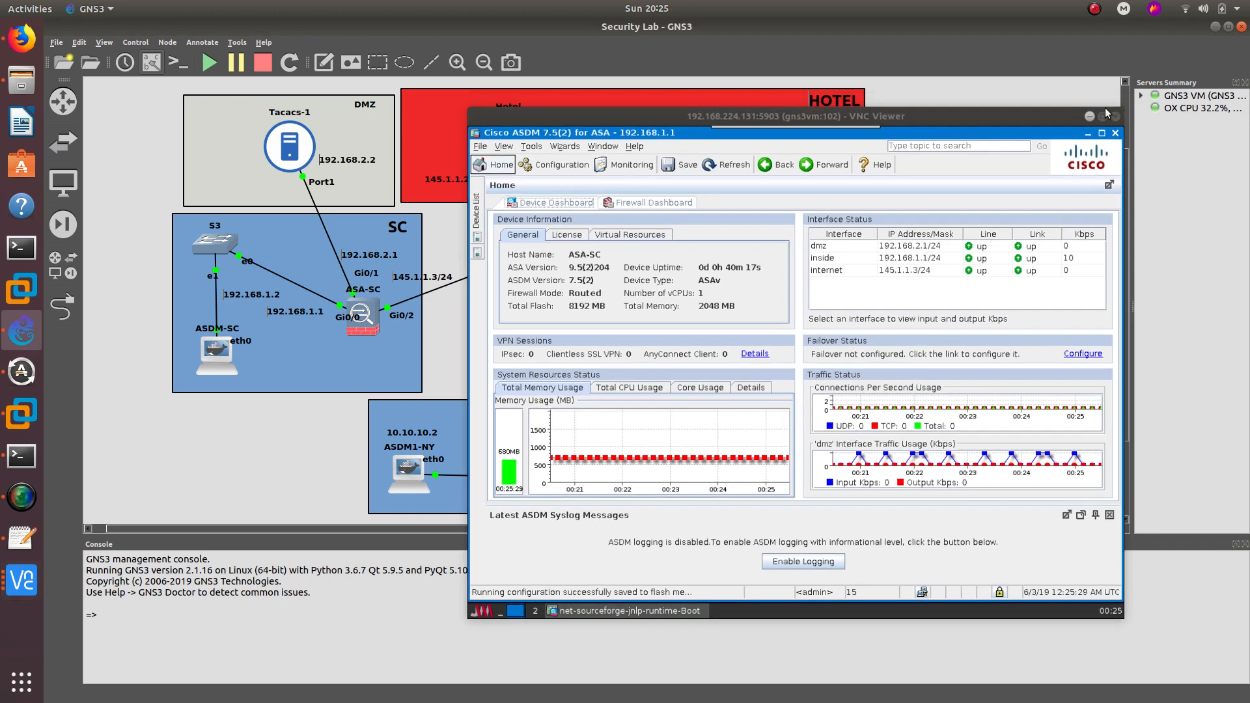
left_click(1105, 109)
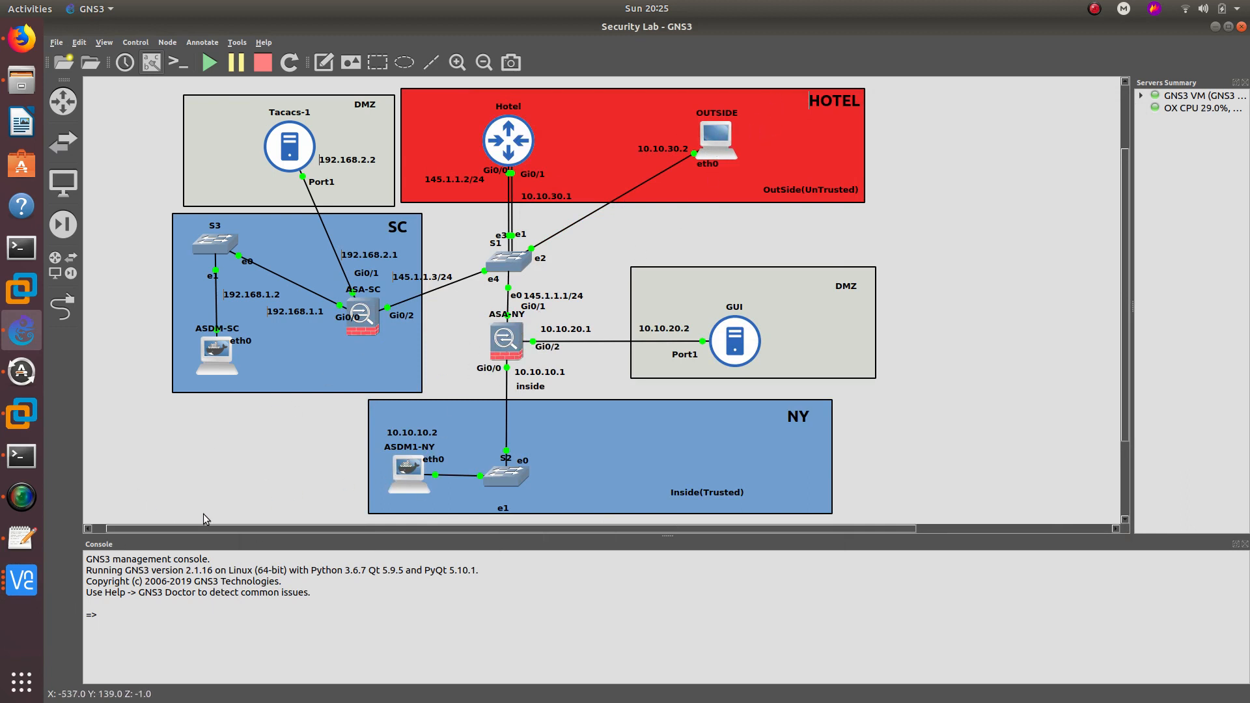
- Bring the remote Firefox session forward in VNC Viewer
left_click(27, 581)
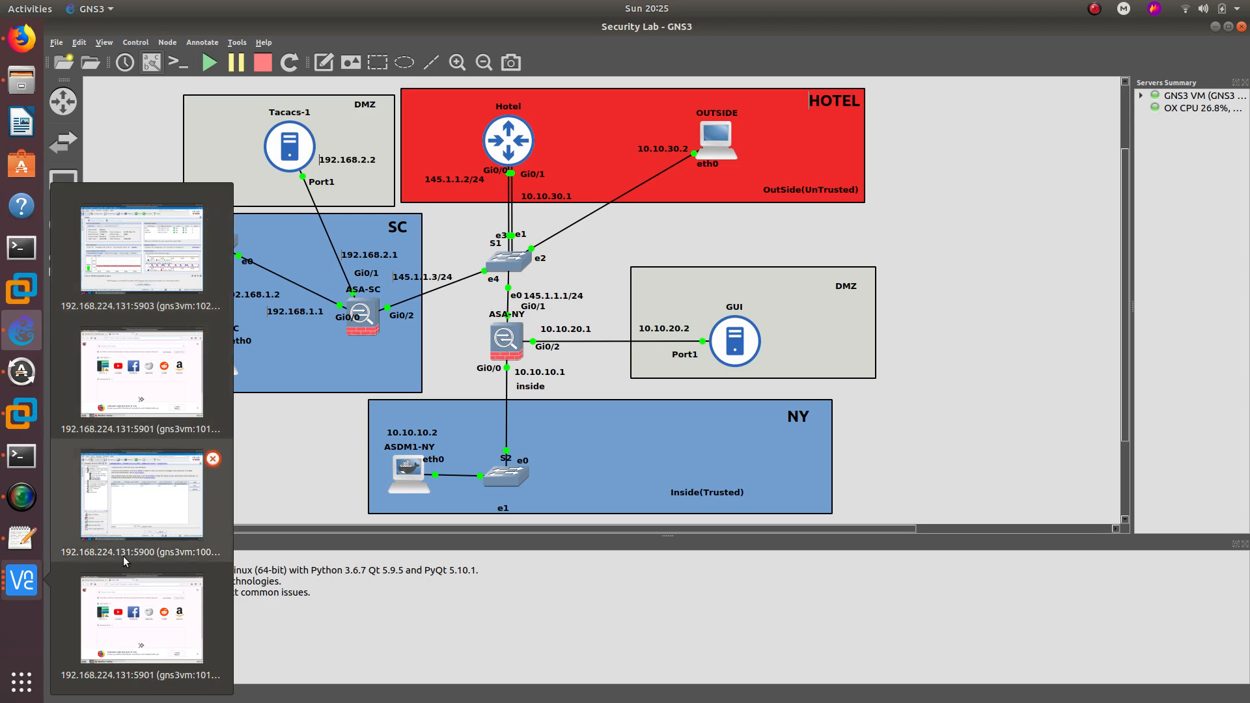
left_click(125, 590)
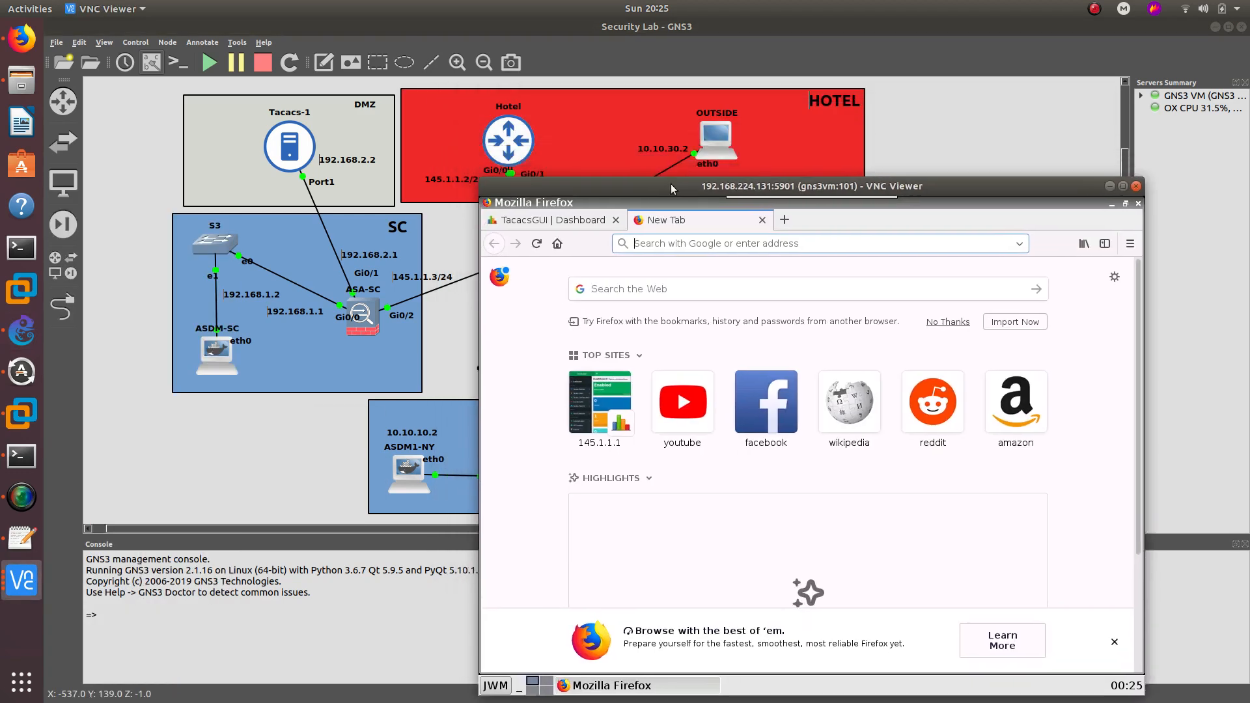
left_click_drag(727, 190, 742, 151)
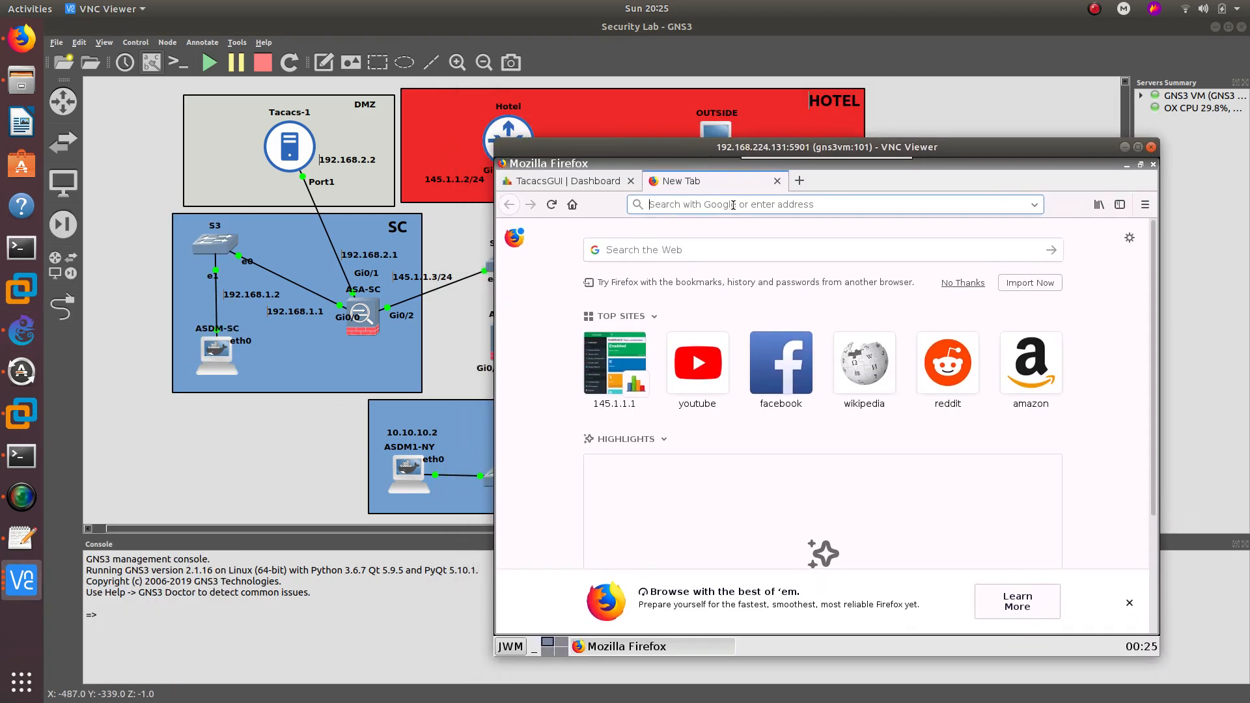
type("http")
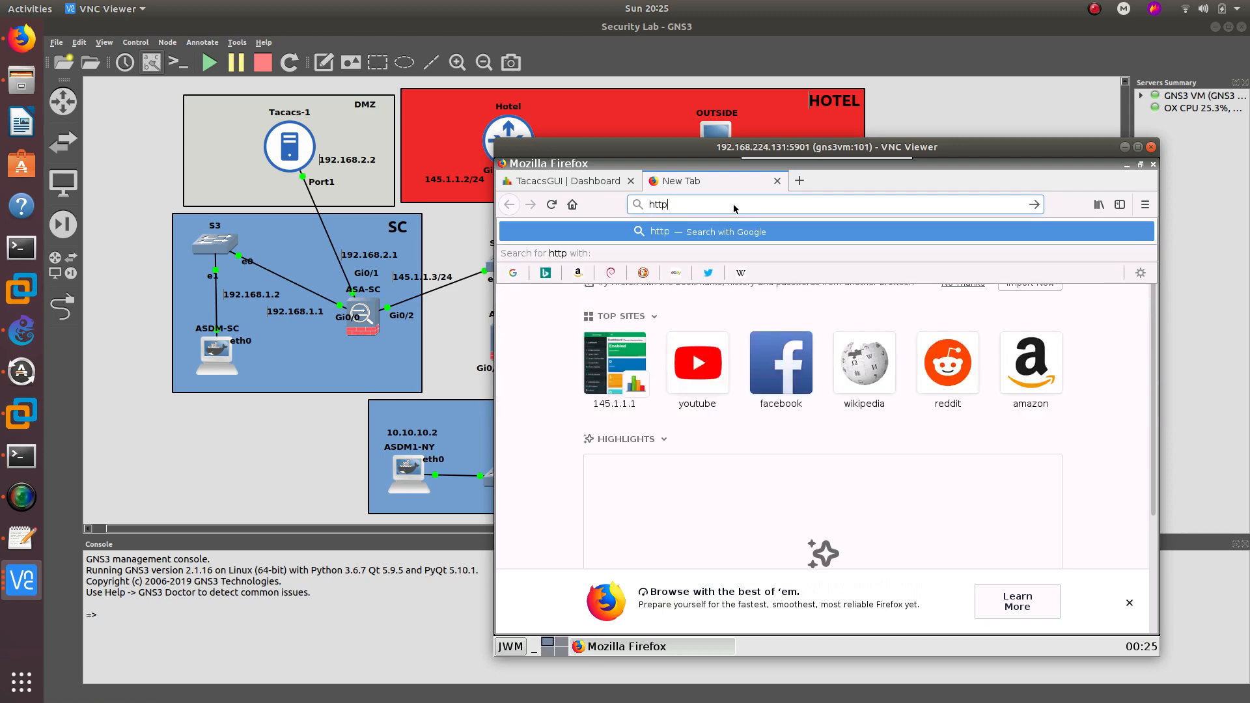
type("s://")
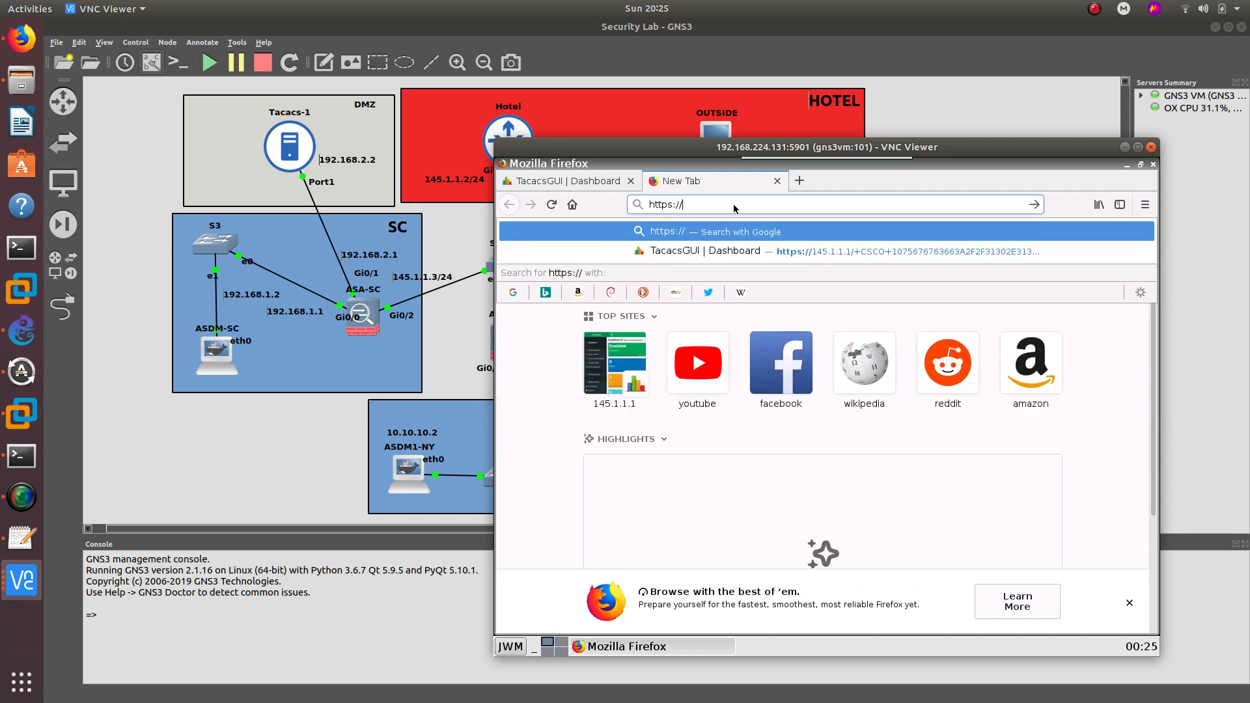
type("145.1.1.")
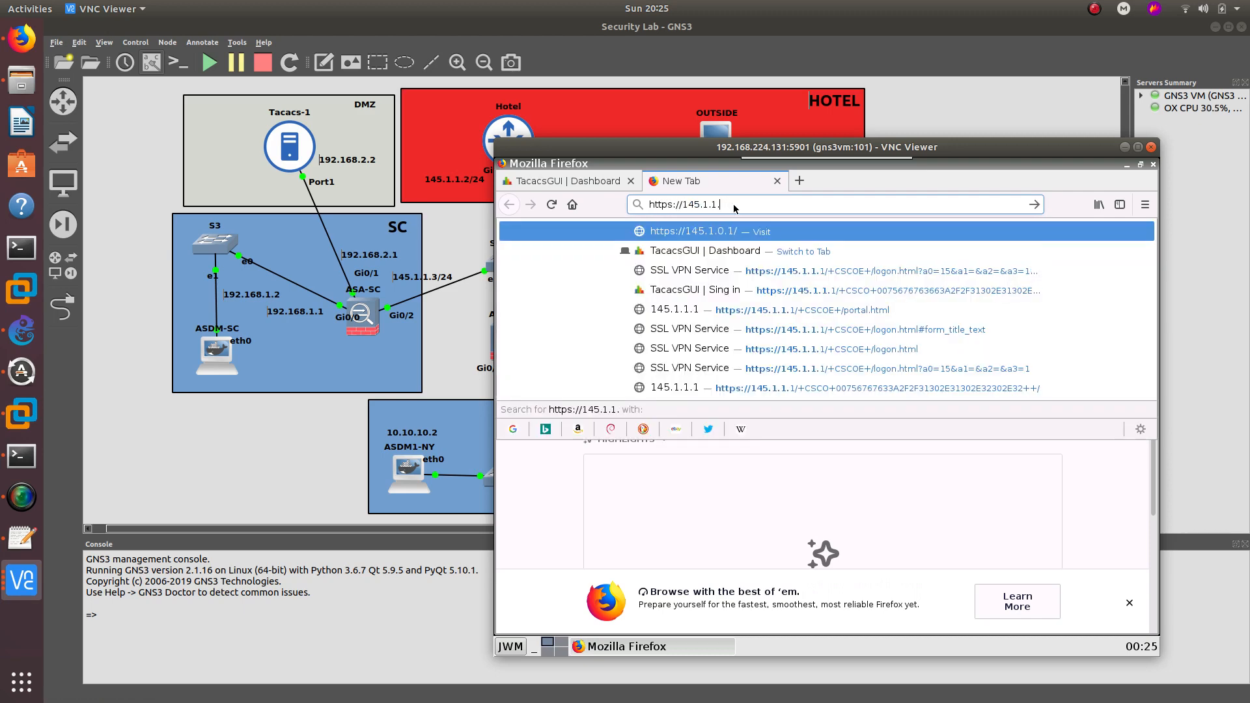
type("3")
key("Return")
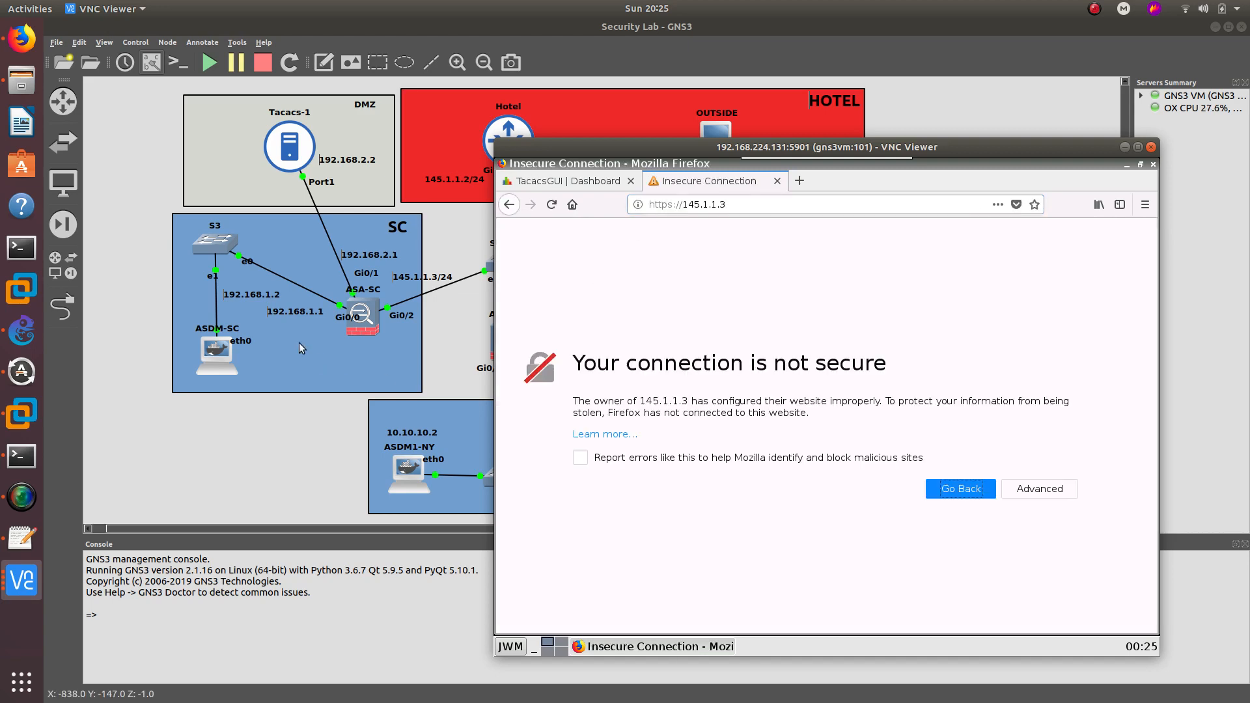
left_click(1035, 493)
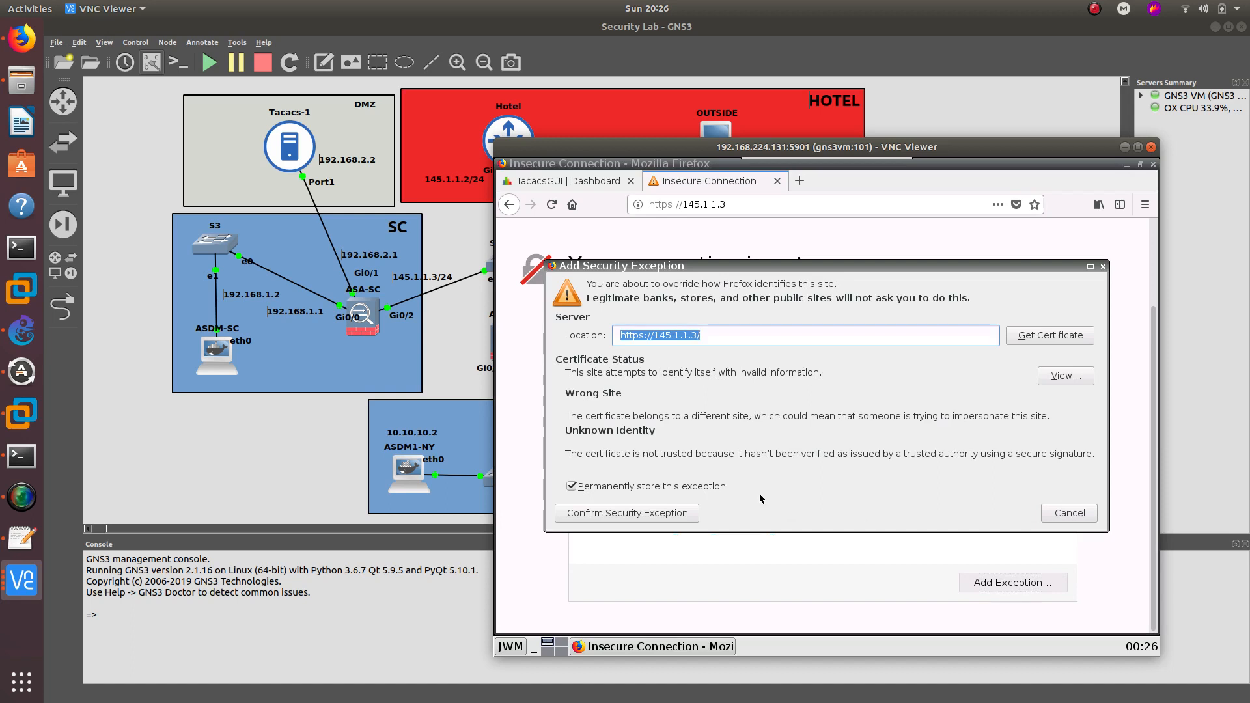
left_click(600, 513)
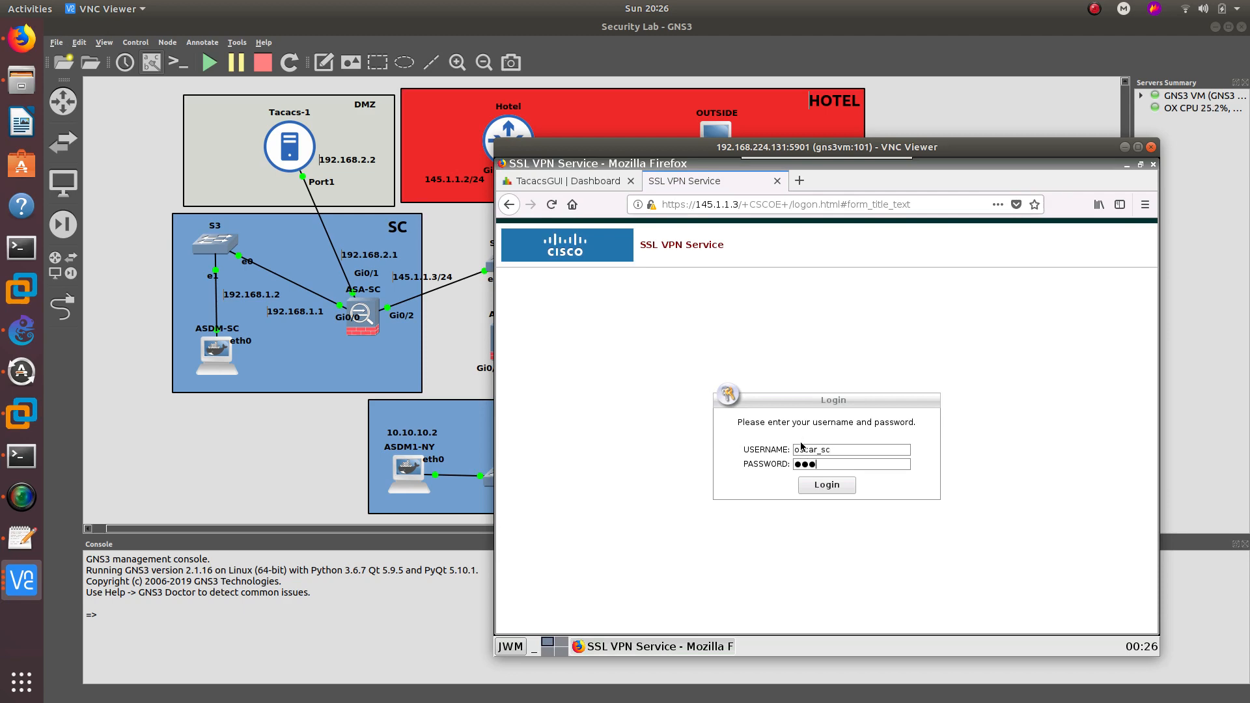
- Log in to the SSL VPN portal and open the GUI_SC bookmark to TacacsGUI
key("Return")
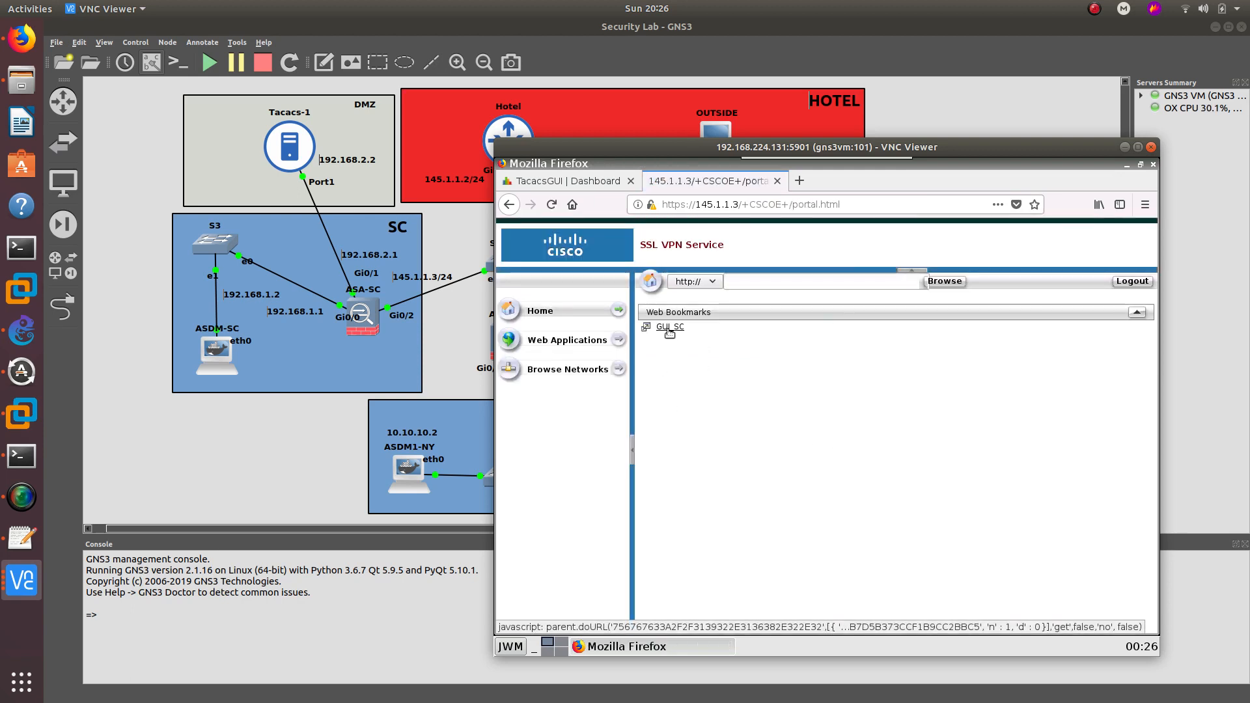
left_click(670, 327)
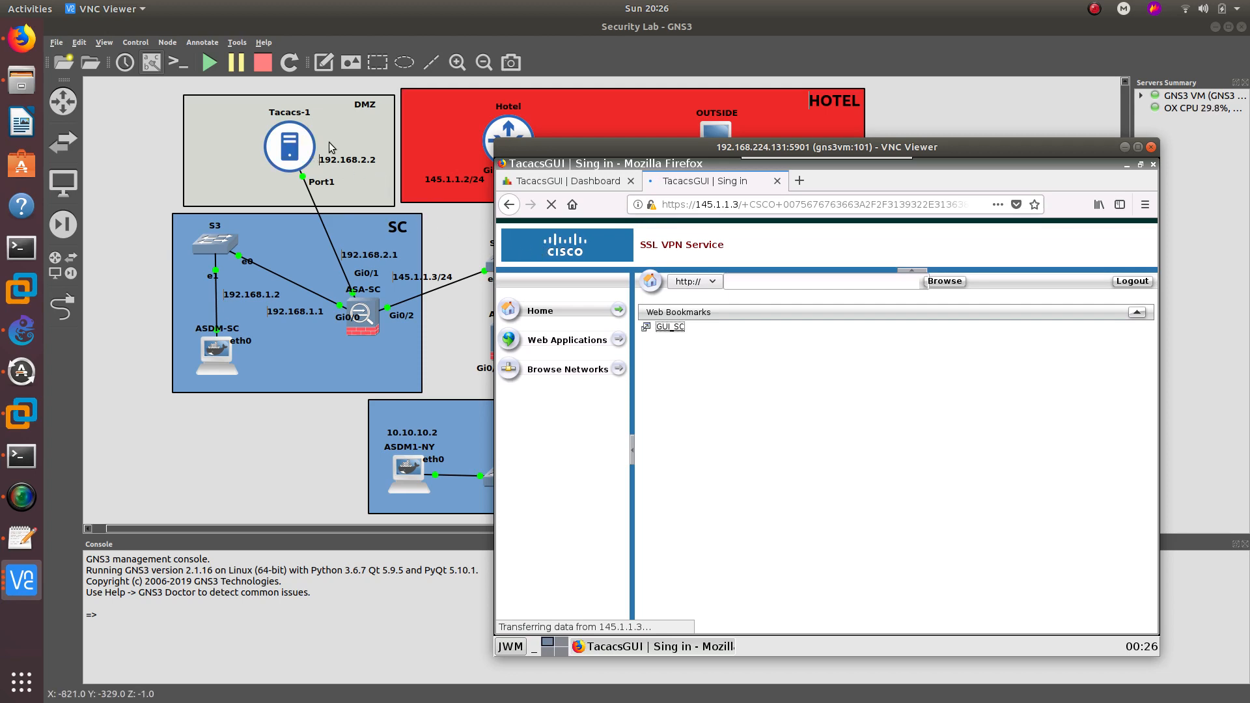
left_click(567, 186)
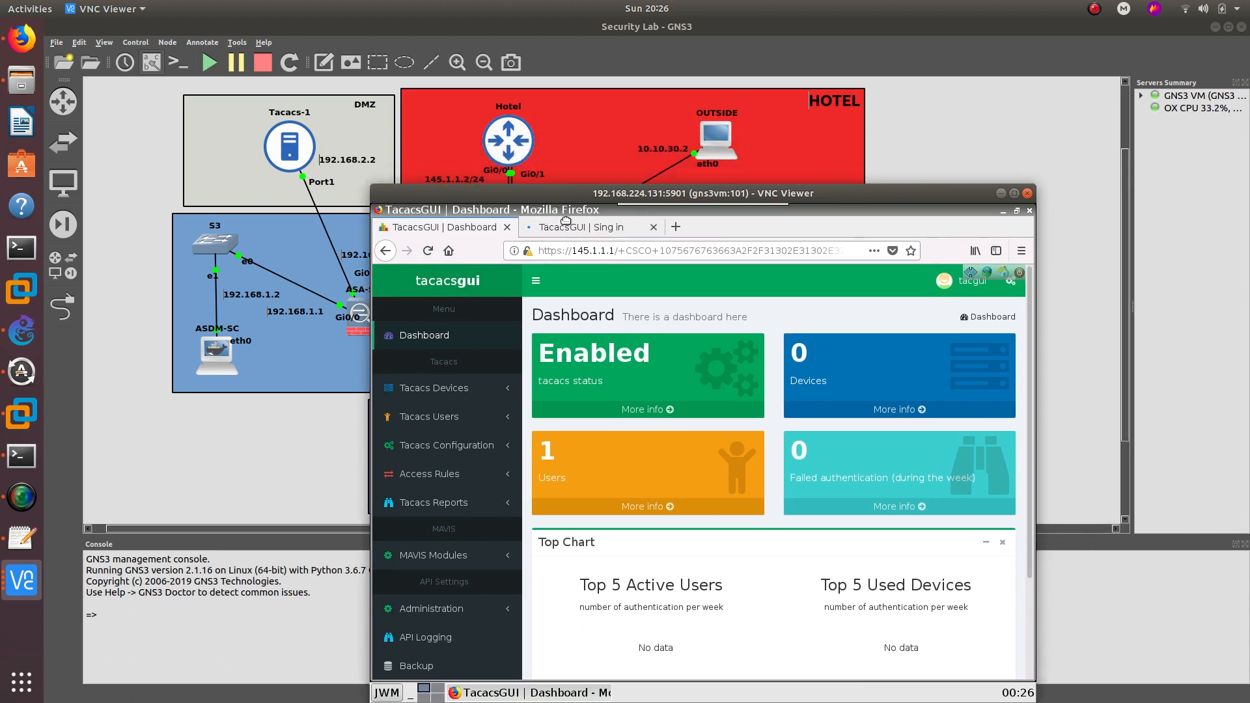
left_click_drag(565, 219, 775, 396)
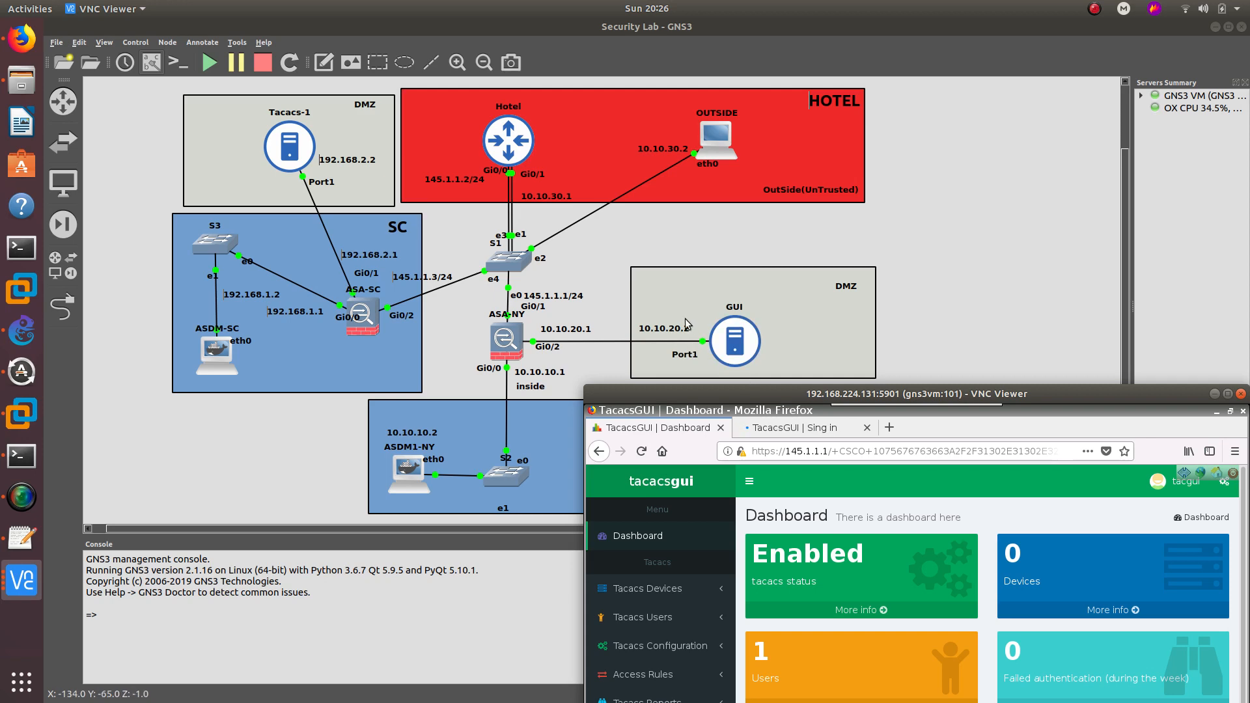
- Switch between the TacacsGUI sign-in and Dashboard tabs, then minimise the remote viewer
left_click(795, 428)
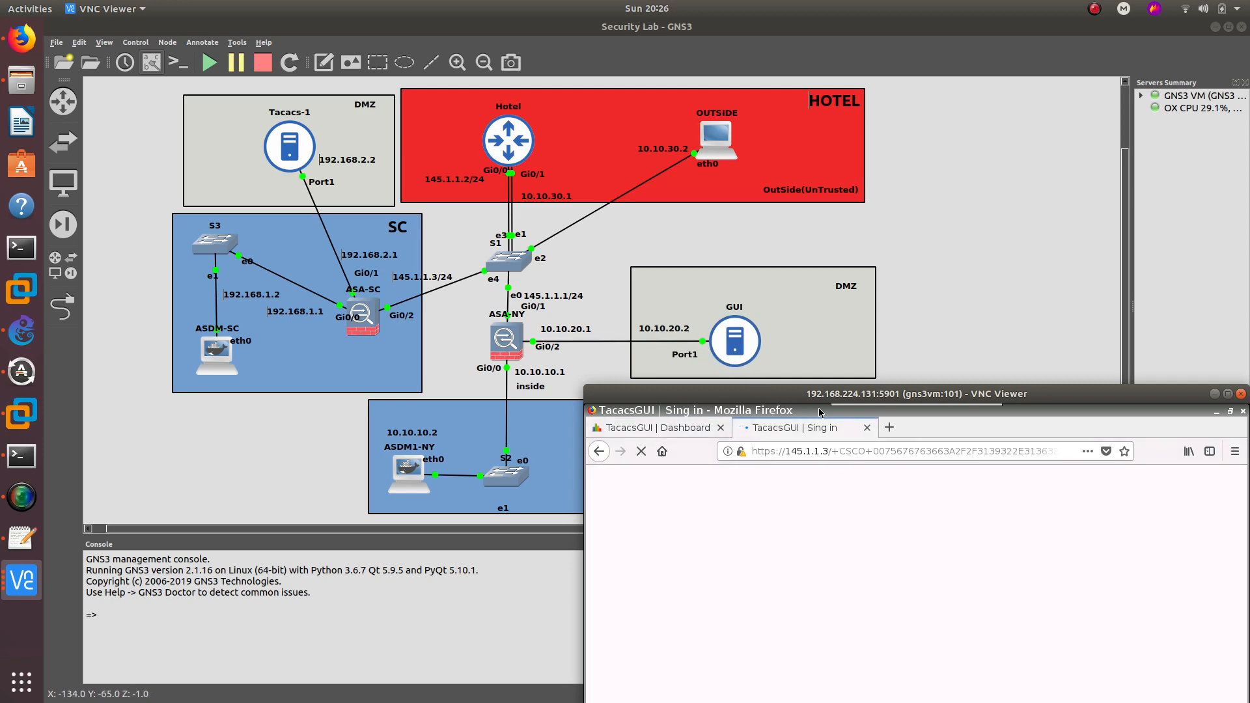
left_click_drag(824, 397, 779, 276)
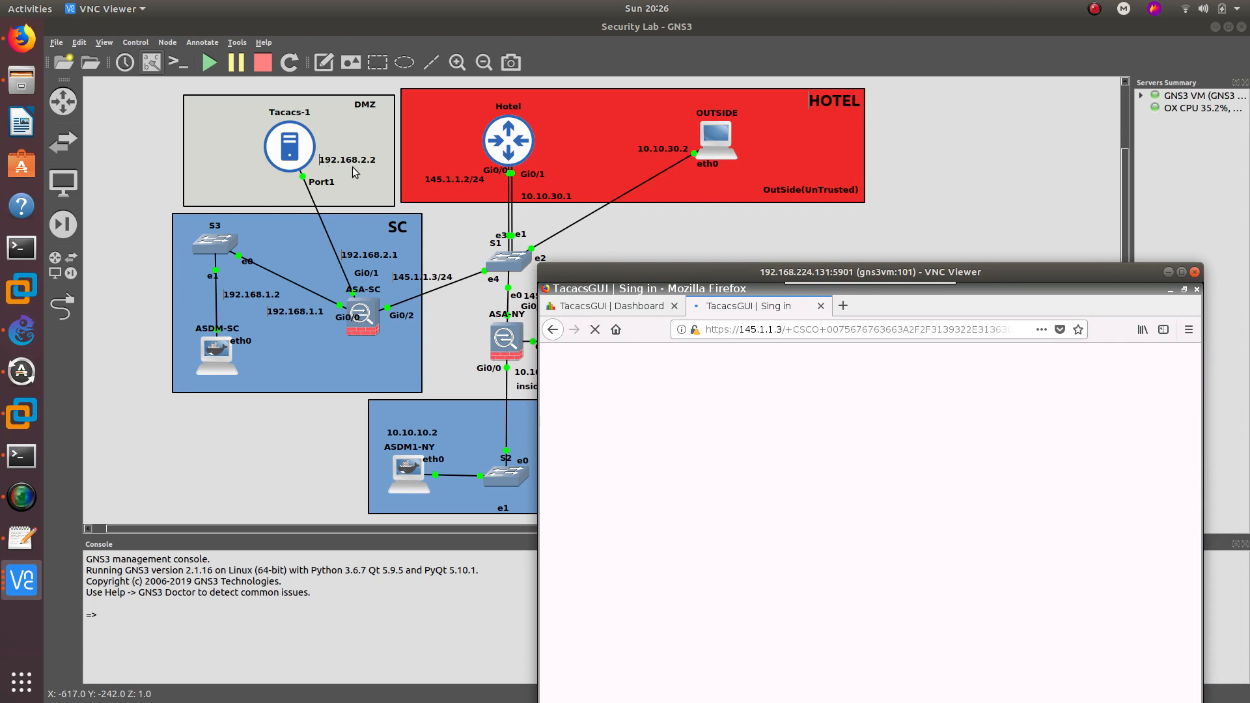
left_click(645, 310)
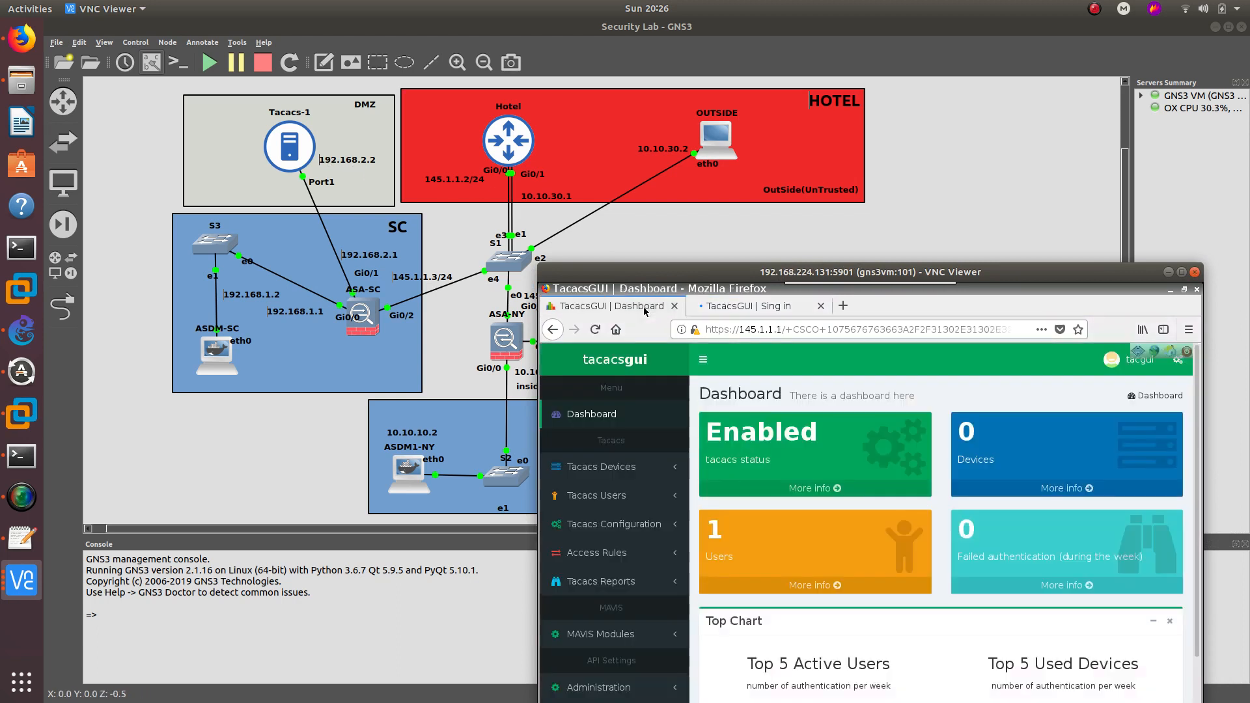
left_click(781, 330)
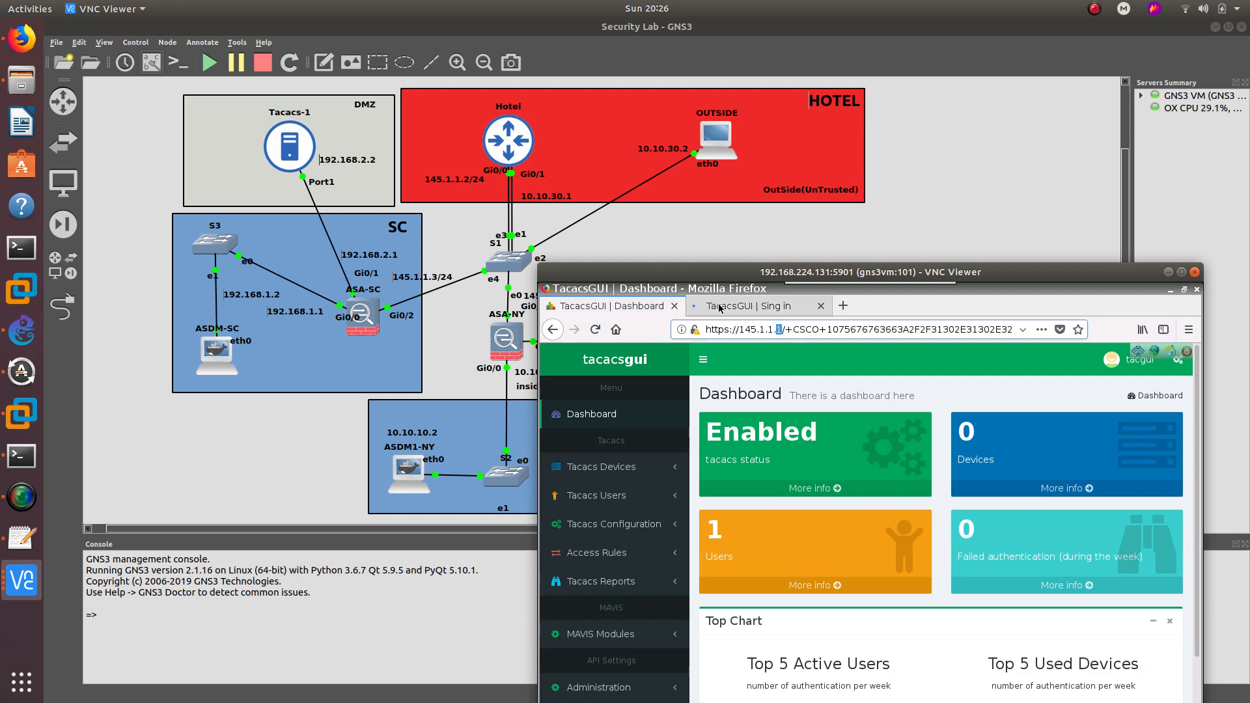
key("ctrl+Tab")
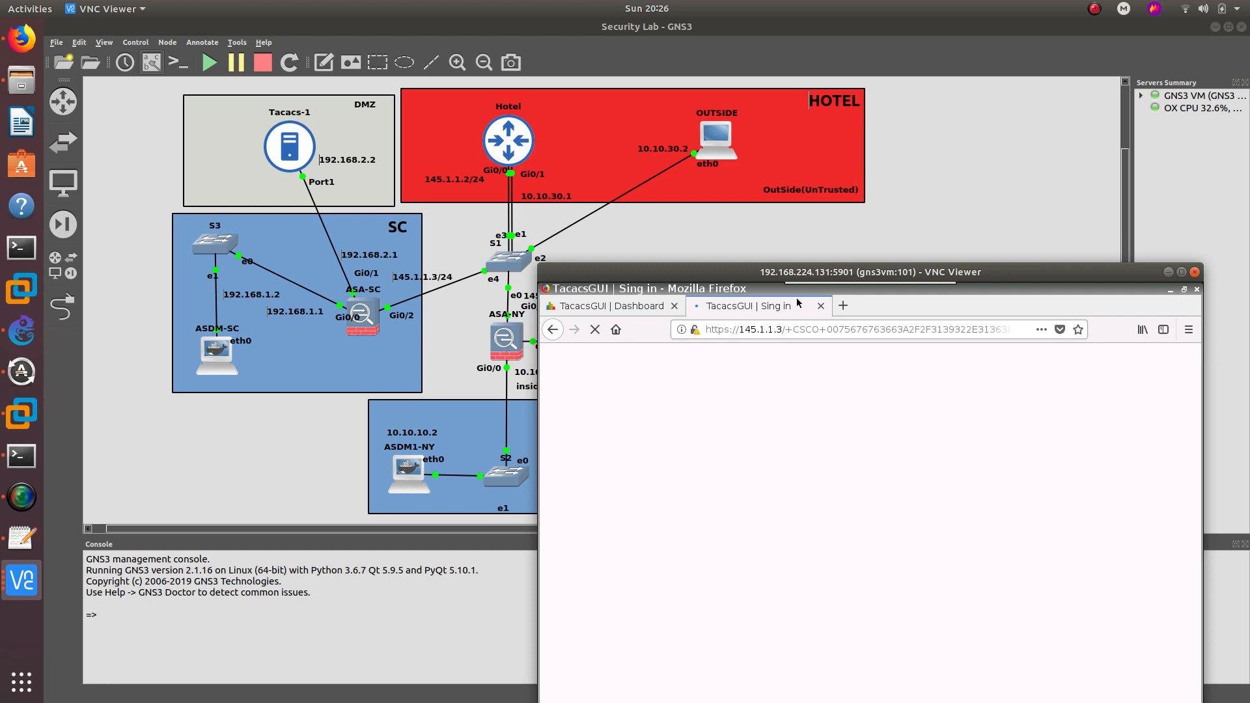
left_click_drag(797, 272, 749, 229)
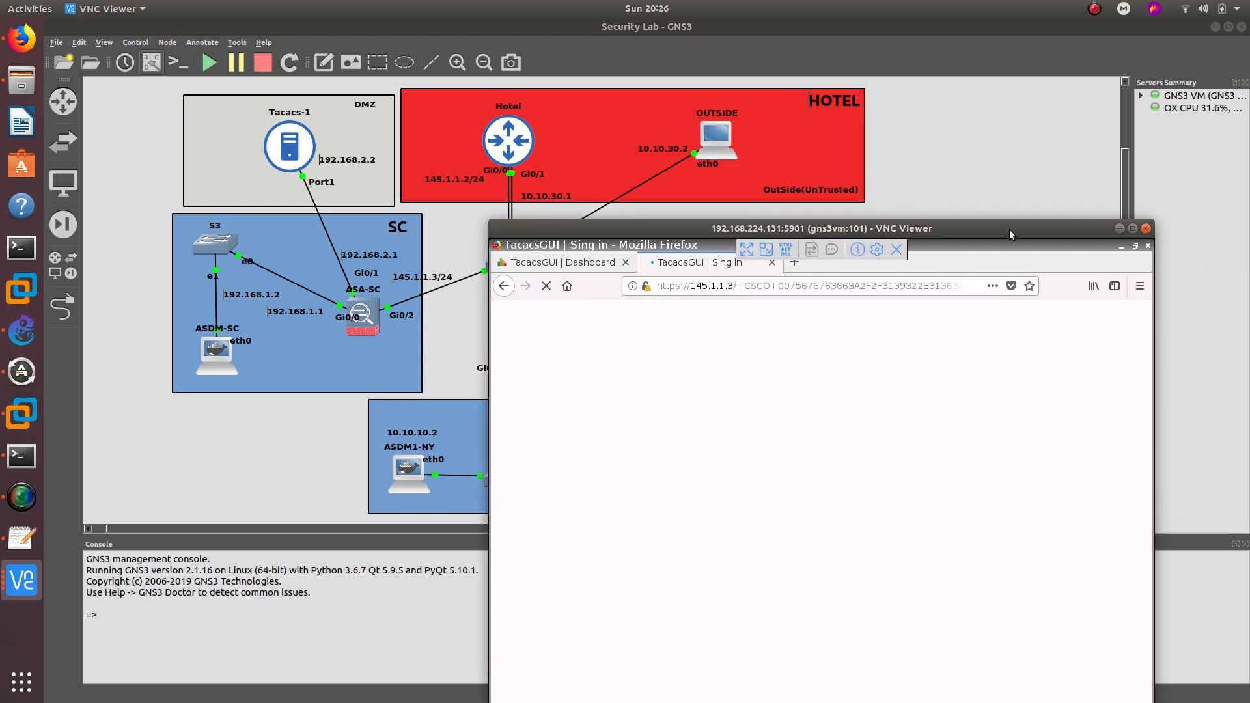
left_click(1119, 229)
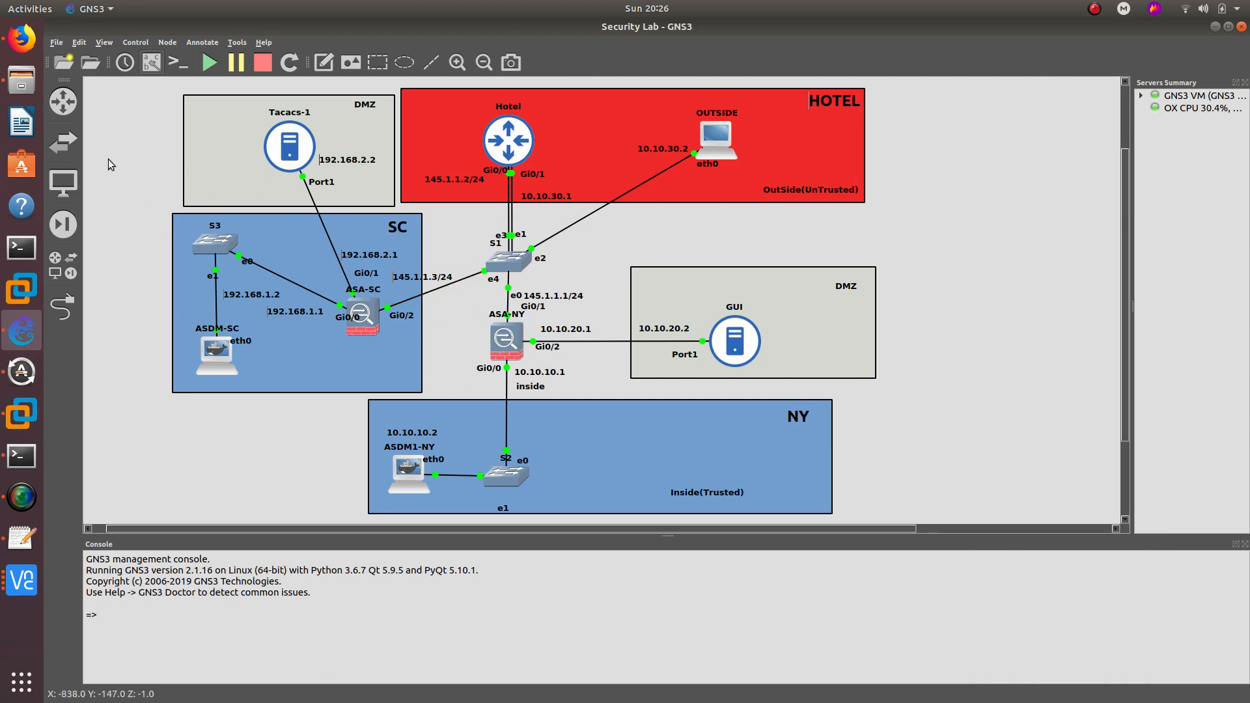
- Open the CCDTT Twitter profile from the 'twi' suggestion in a new local Firefox tab
left_click(21, 38)
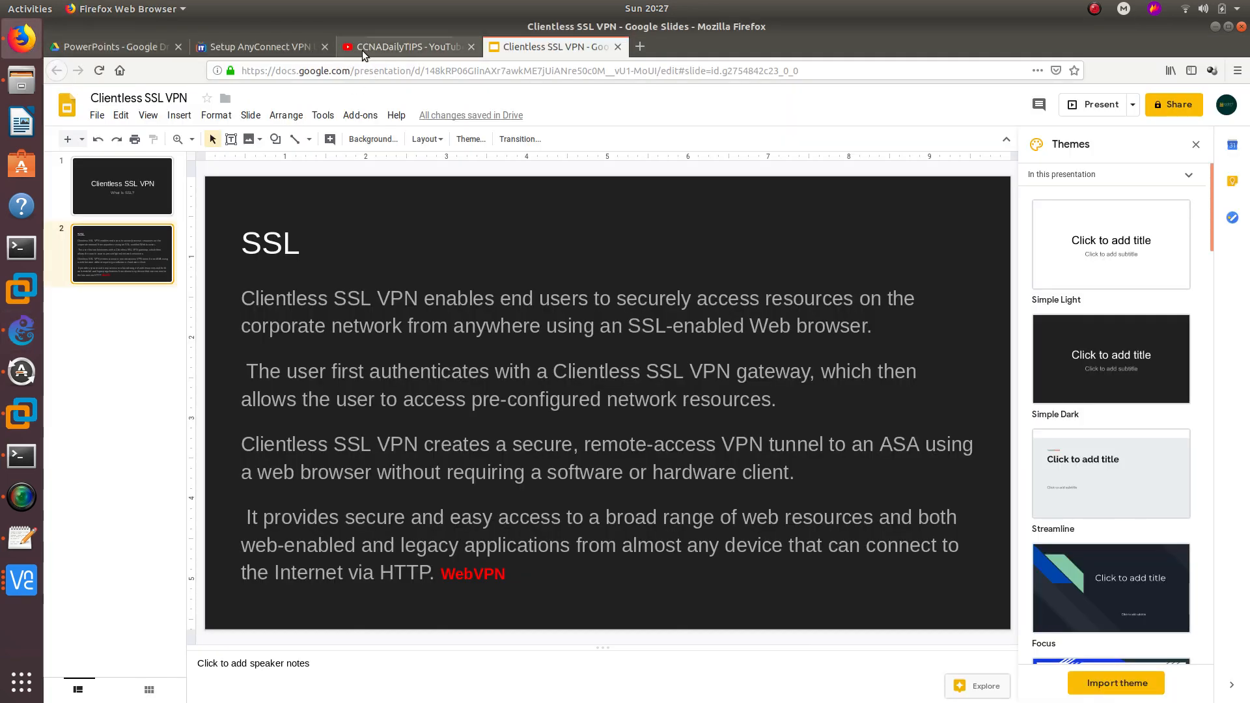
left_click(644, 46)
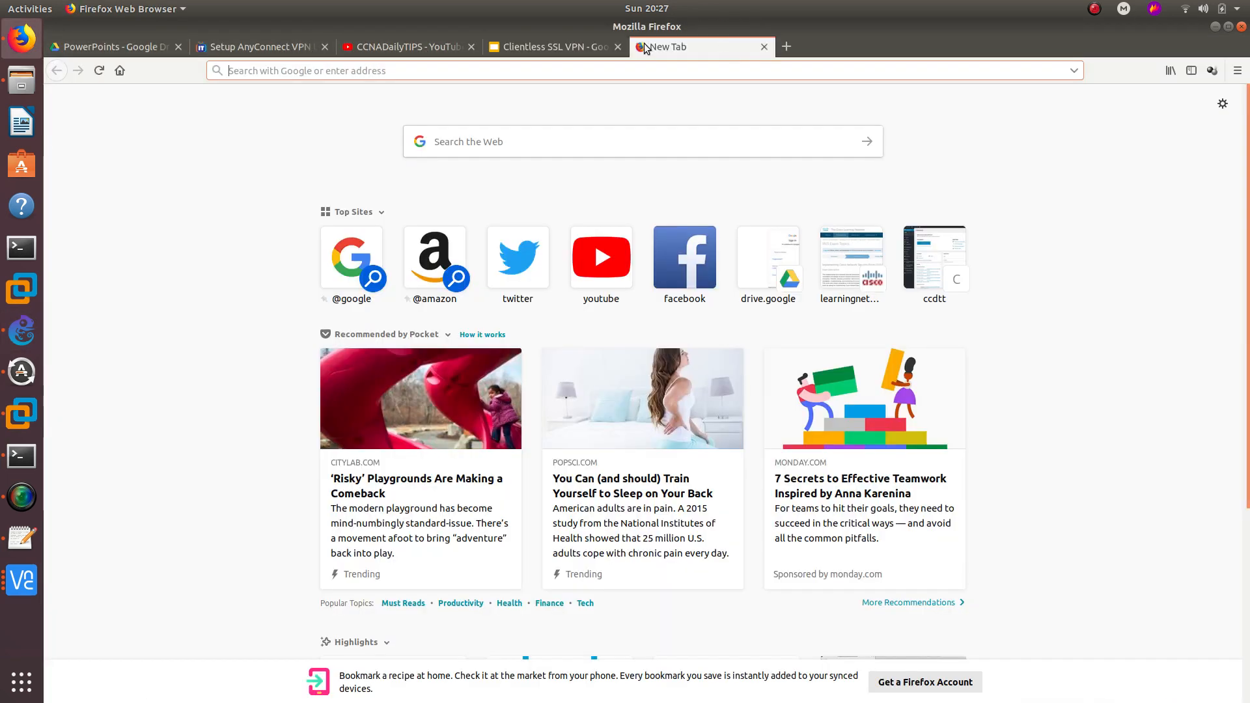
type("twitter.com/")
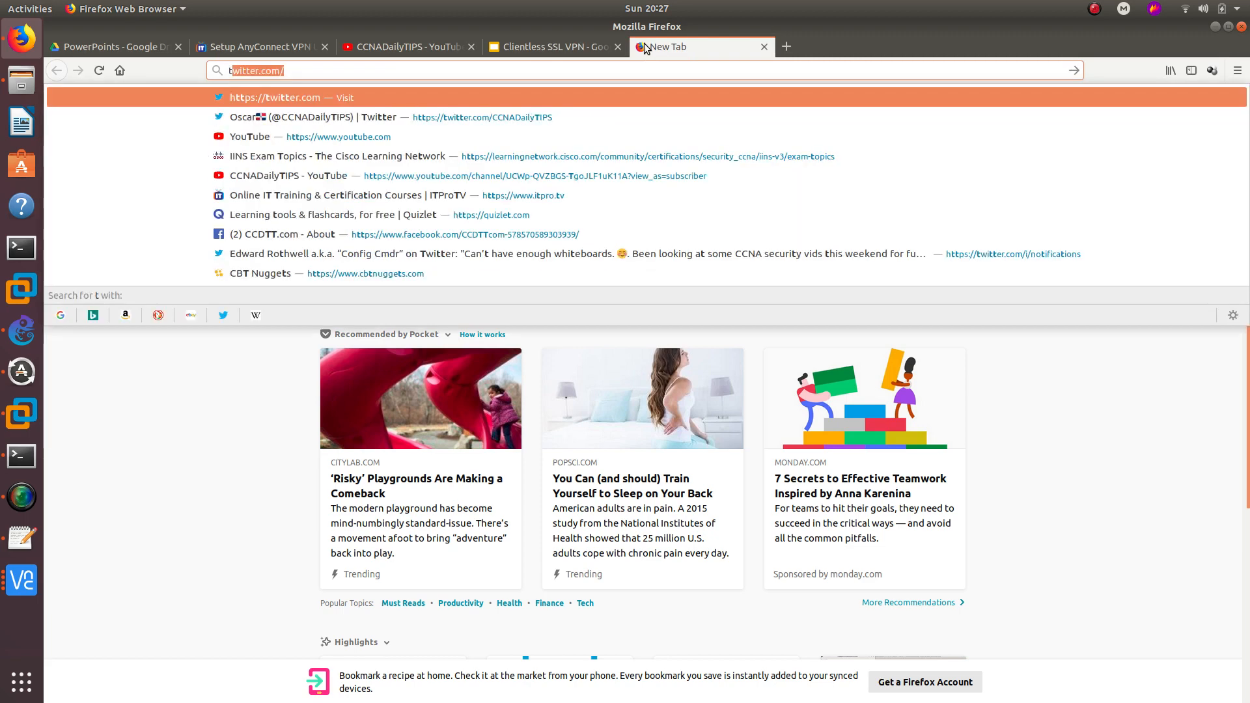
key("Down")
key("Down")
key("Down")
key("Down")
key("Down")
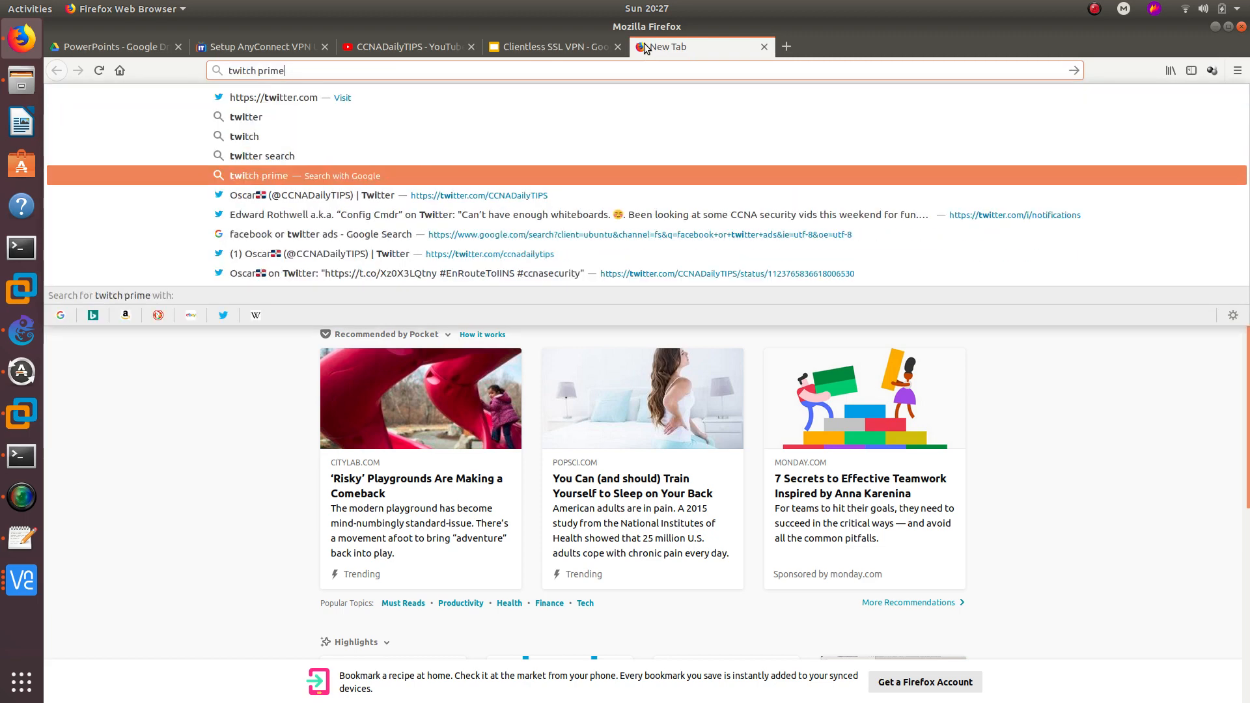
key("Return")
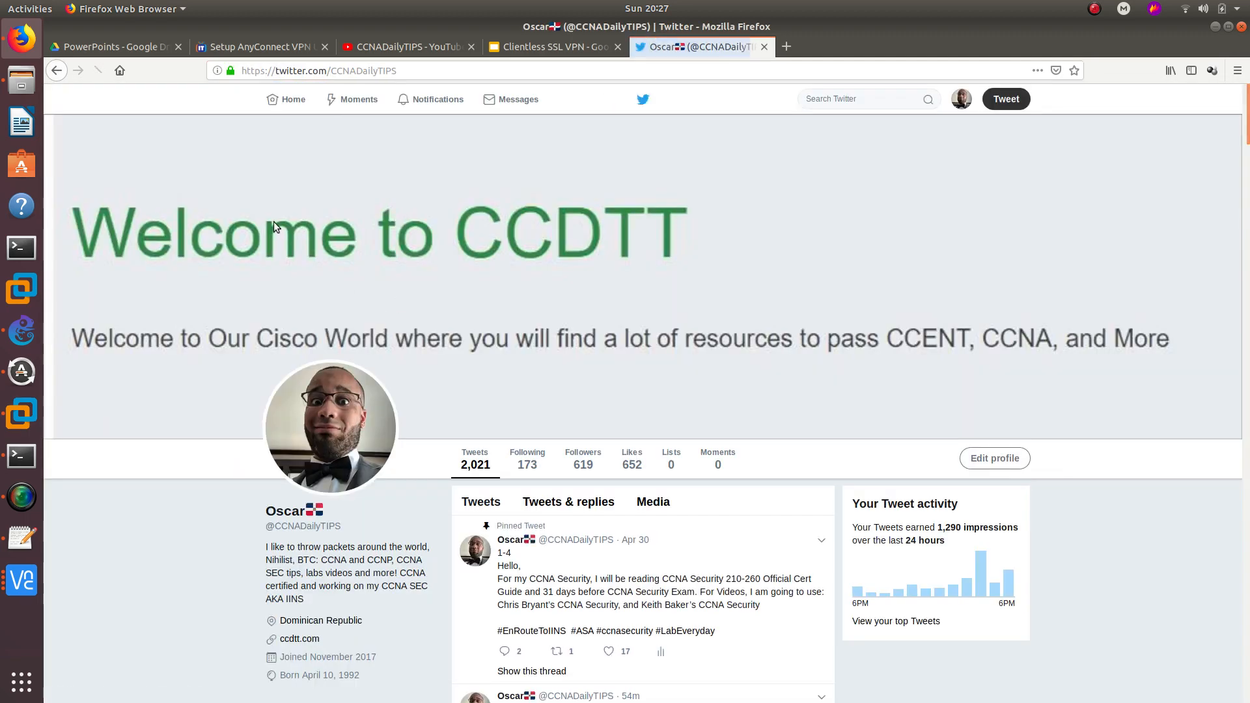
- Select the profile's handle and scroll through its recent tweets
left_click_drag(342, 530, 264, 528)
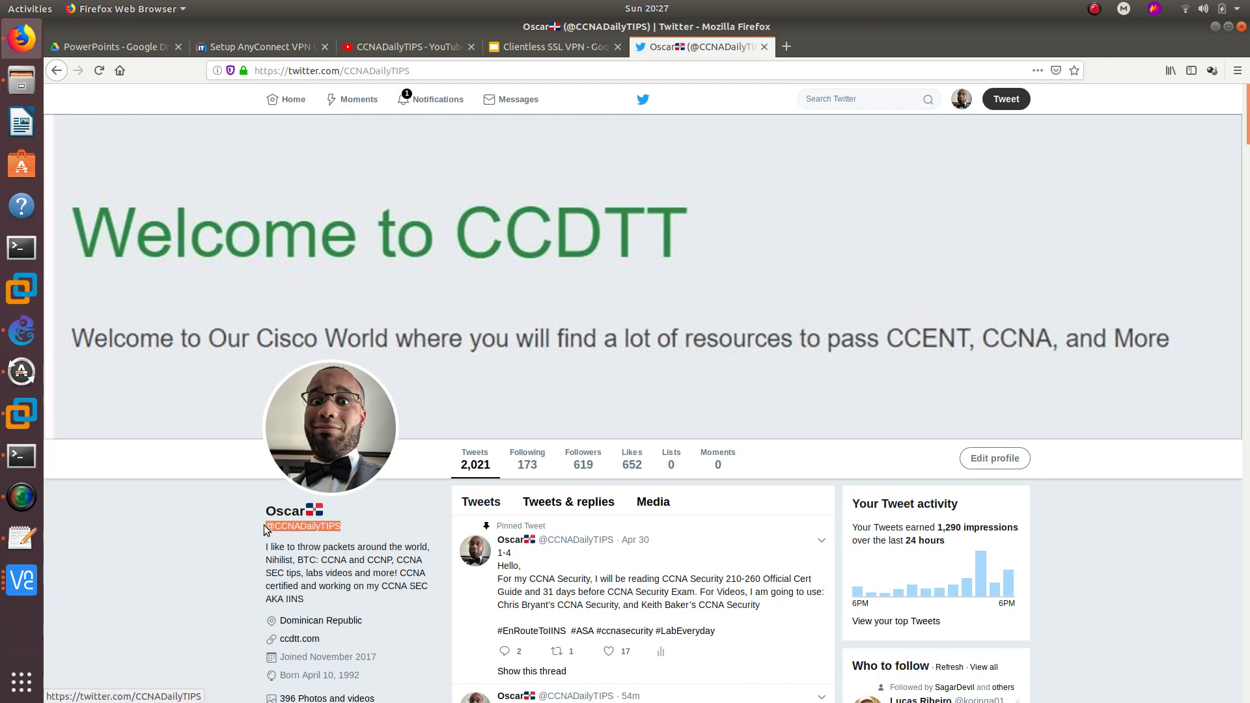
left_click(369, 526)
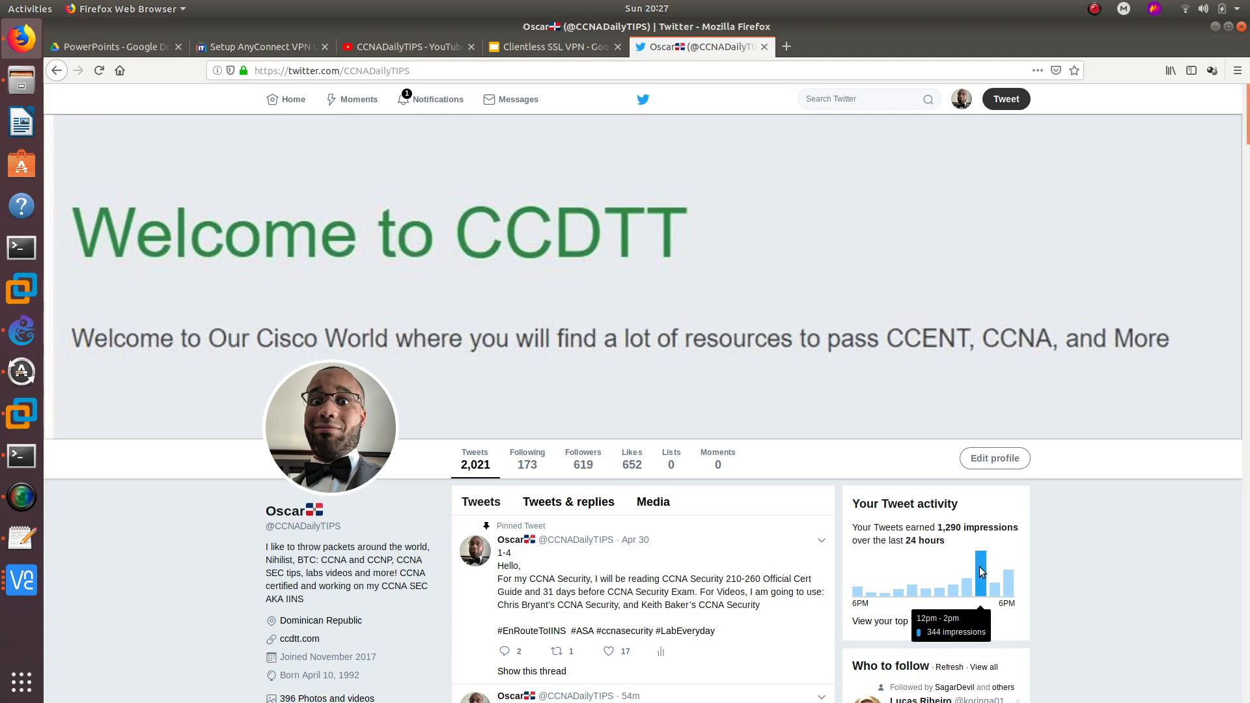
scroll(473, 534, "down", 5)
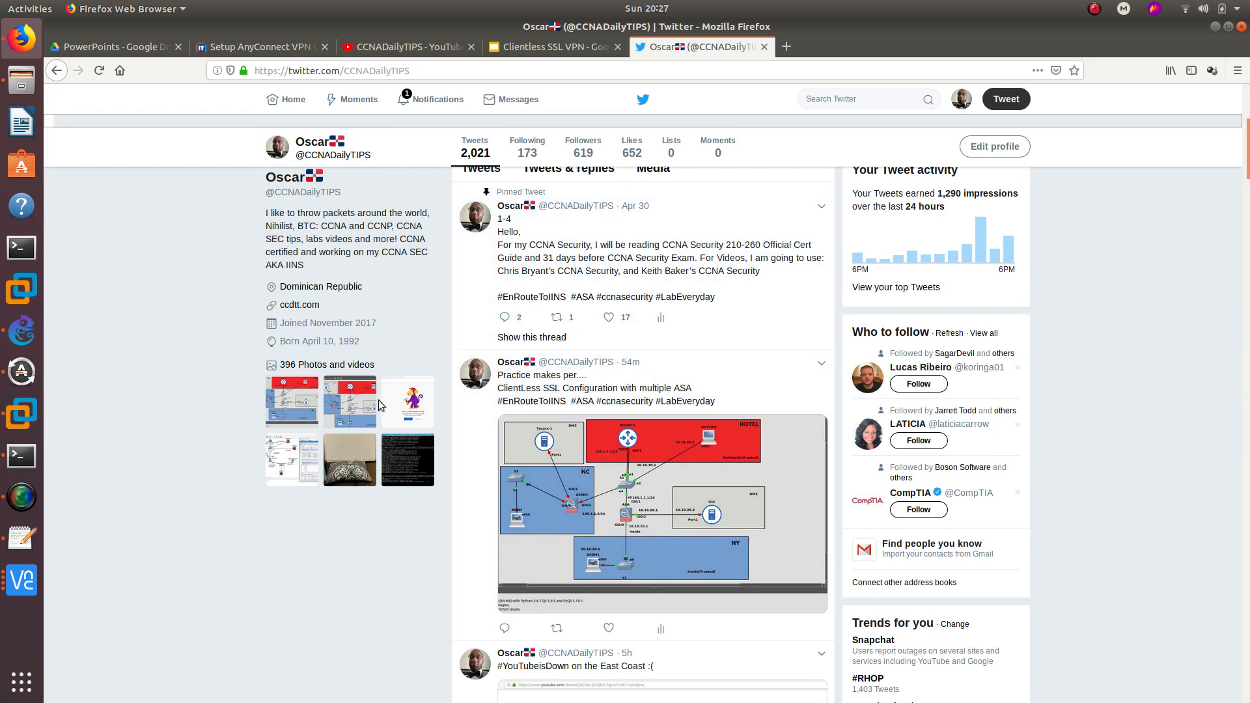
scroll(282, 303, "up", 5)
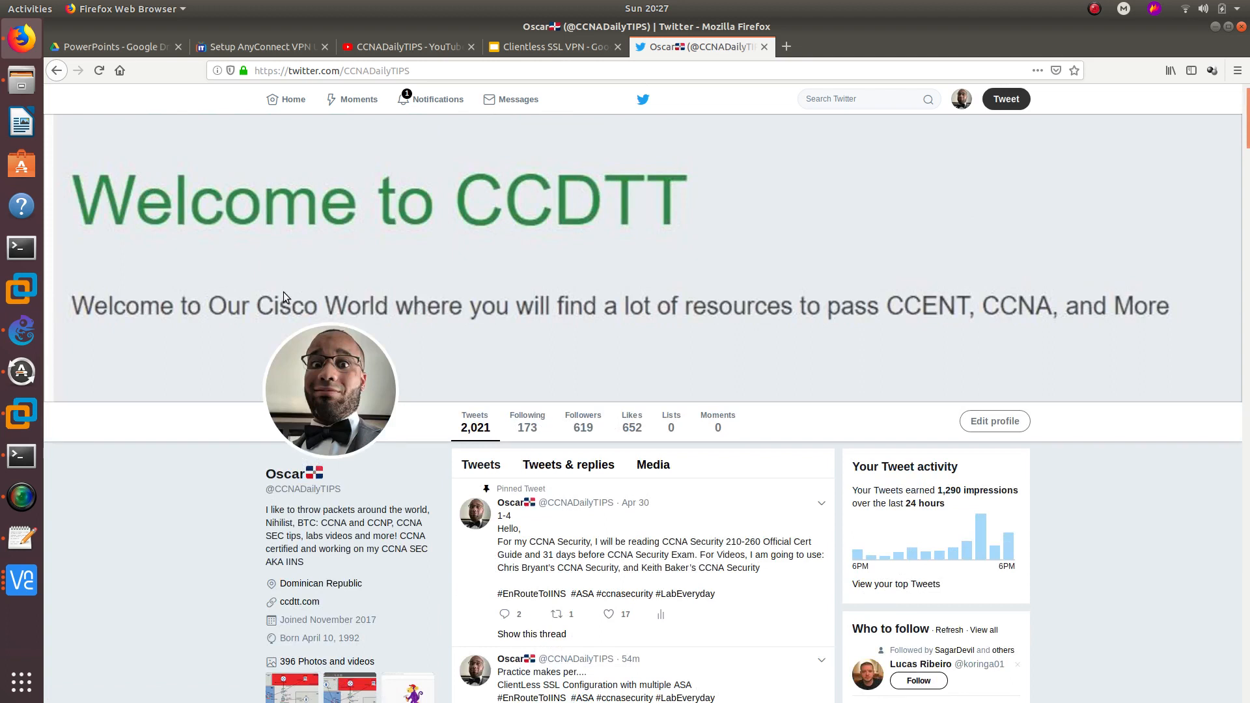